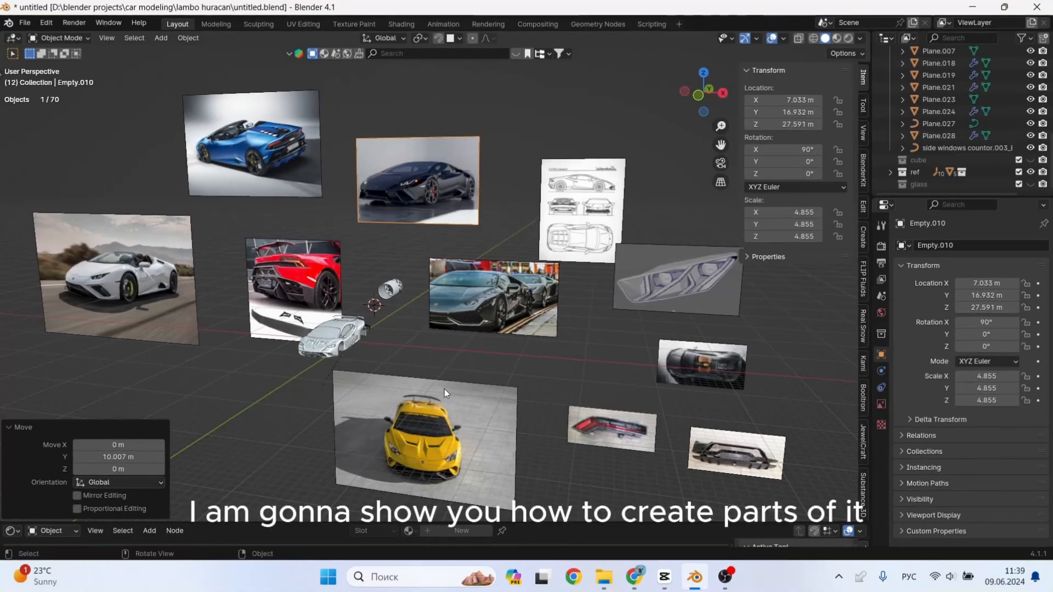
scroll(324, 344, up, 8)
middle_drag(416, 342, 564, 299)
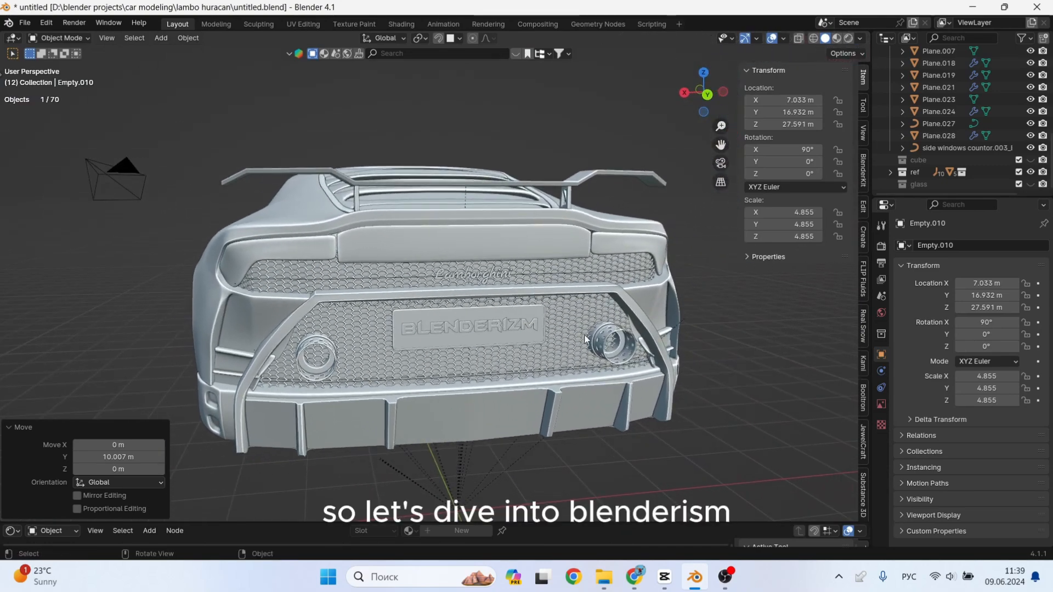
mouse_move(727, 583)
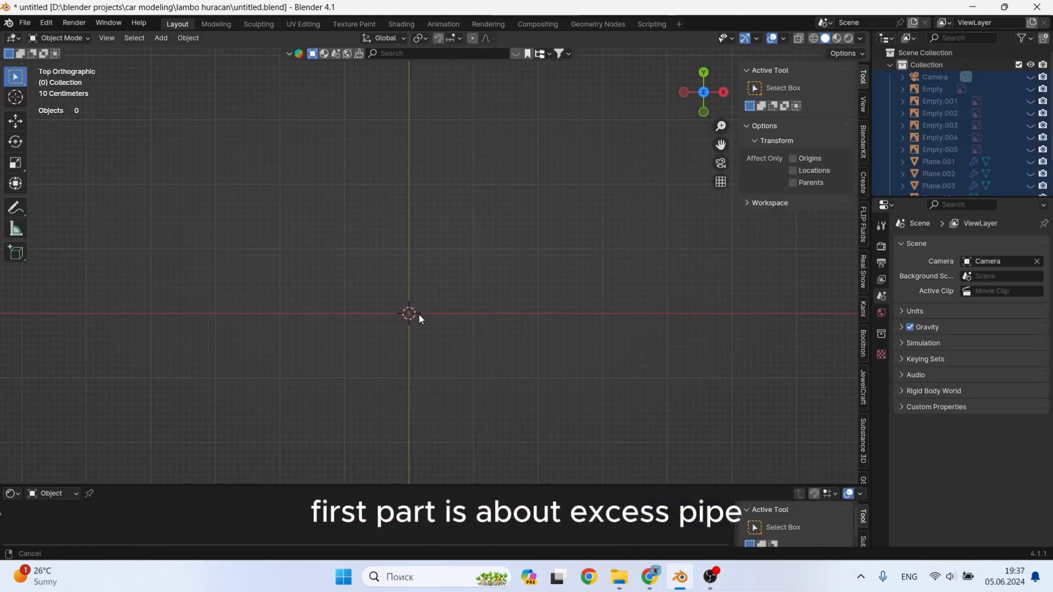
Add a plane at the origin and subdivide the whole mesh with three cuts.
key(shift+a)
click(466, 185)
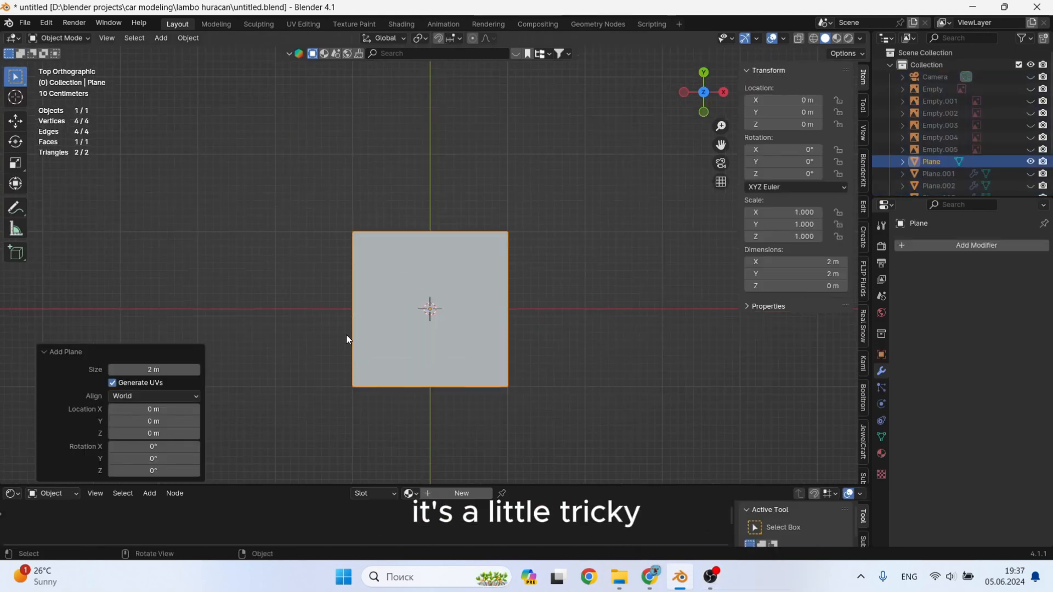
key(Tab)
right_click(450, 319)
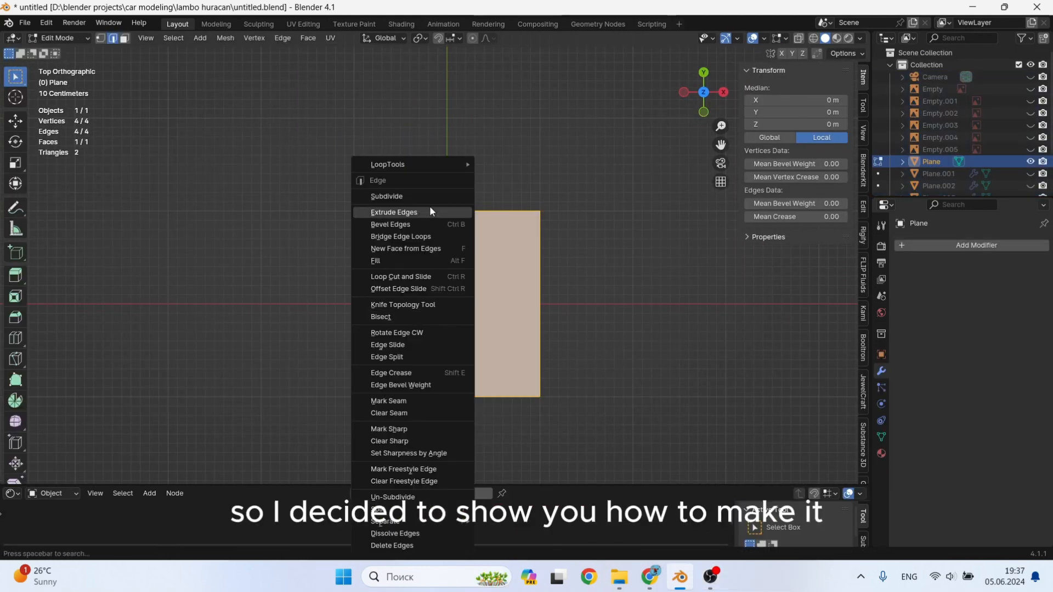
click(429, 208)
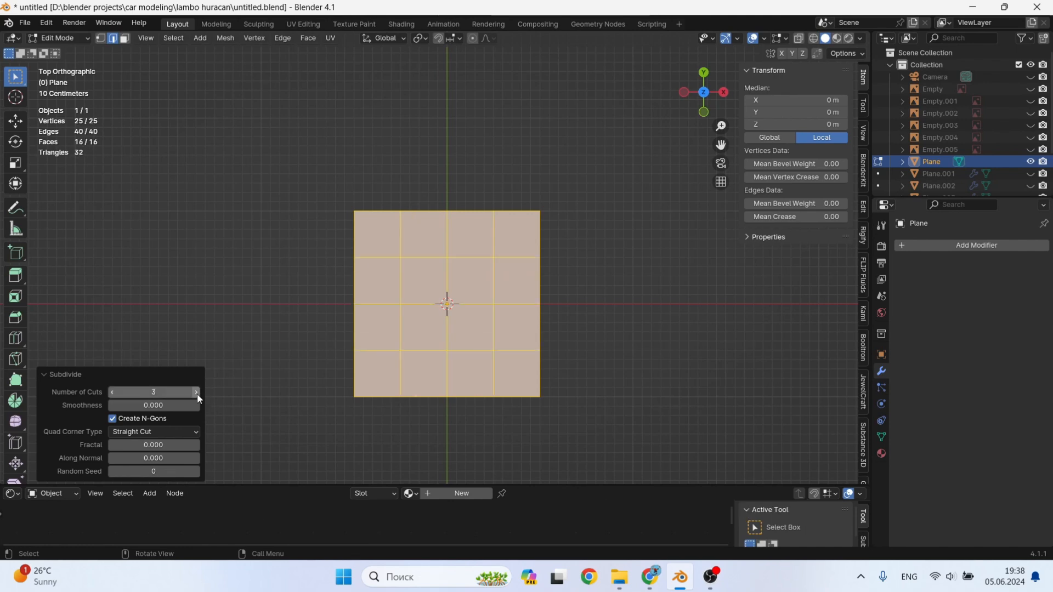
Select the plane's four central faces and shape them into a circle with LoopTools.
key(3)
key(ctrl+KP_Subtract)
right_click(442, 311)
mouse_move(442, 276)
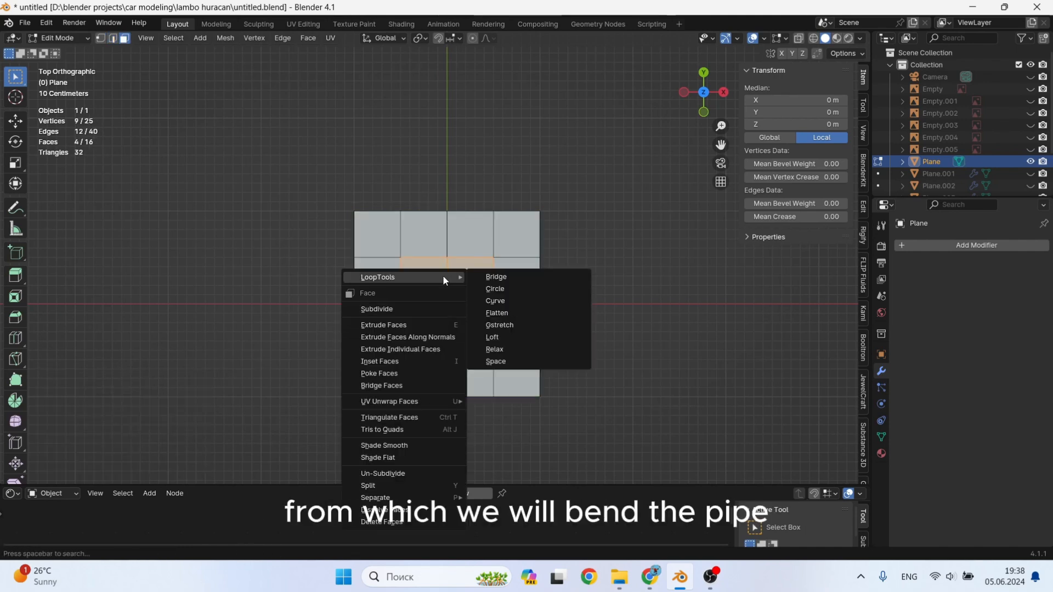
click(517, 288)
Inset the circular faces by about 0.12 m and delete the inner faces to open a hole.
key(i)
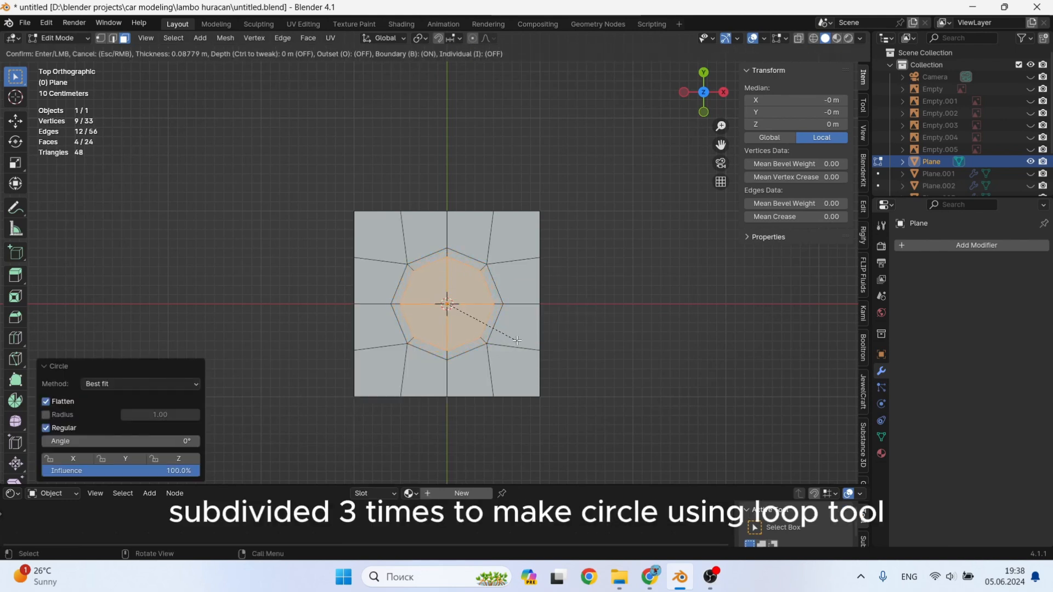
click(487, 319)
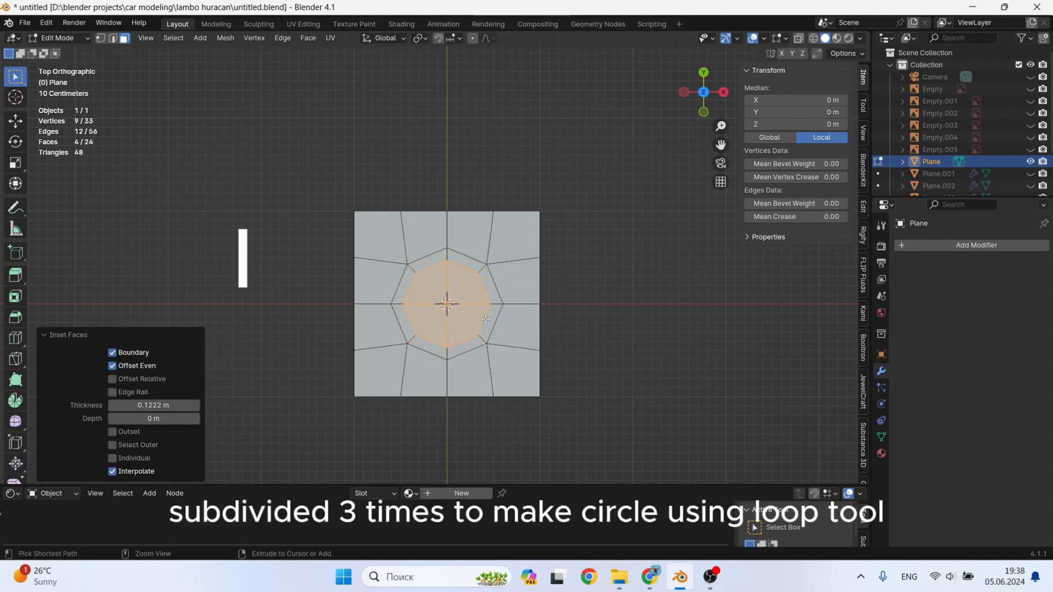
key(x)
click(462, 329)
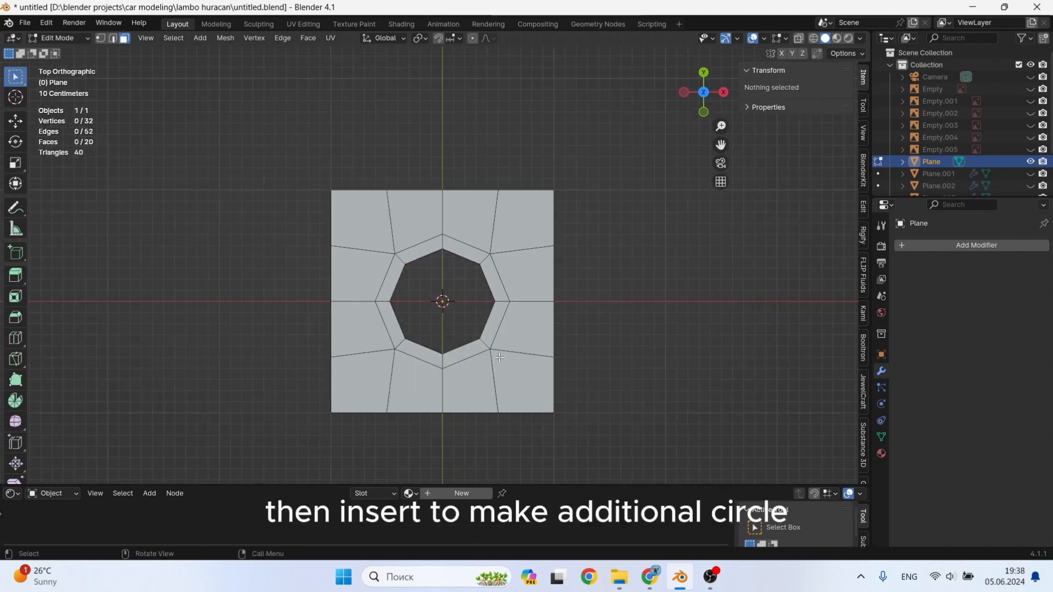
Check in the add-on preferences whether LoopTools is enabled, searching for "loop".
scroll(497, 357, down, 1)
key(Tab)
click(46, 23)
click(95, 178)
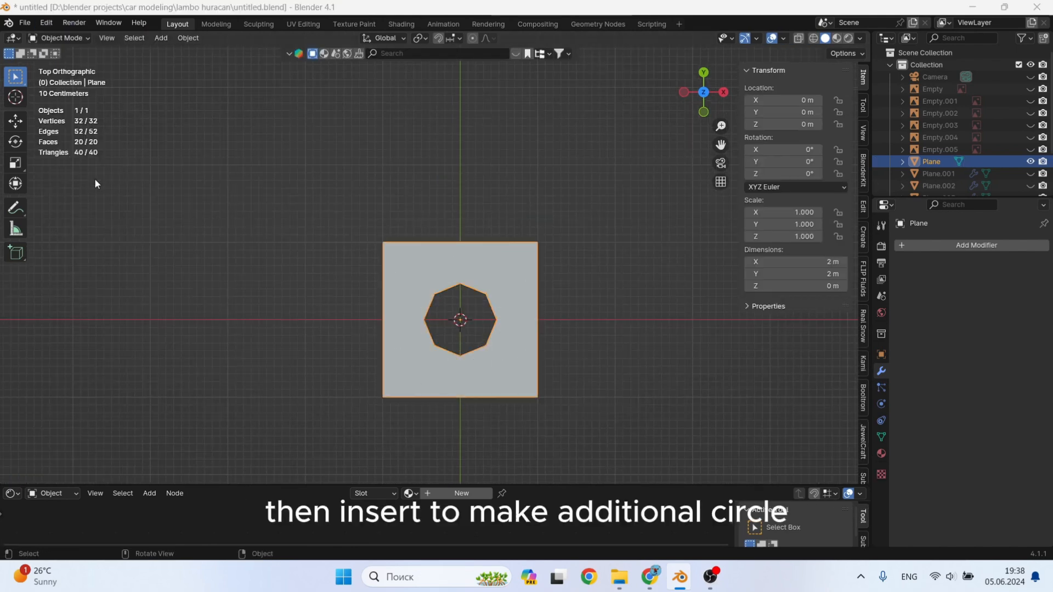
click(57, 129)
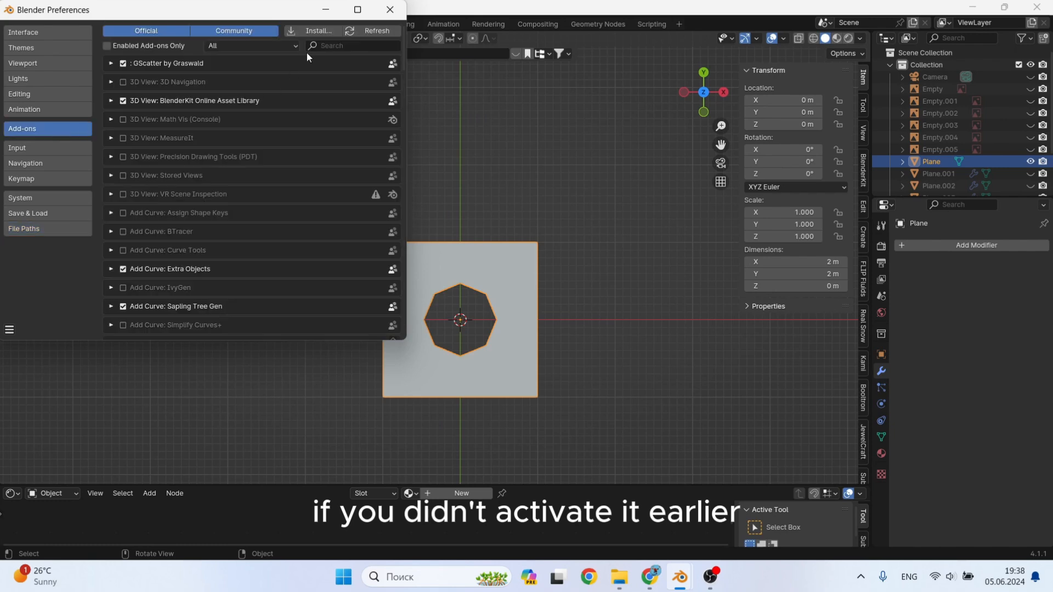
text(loop)
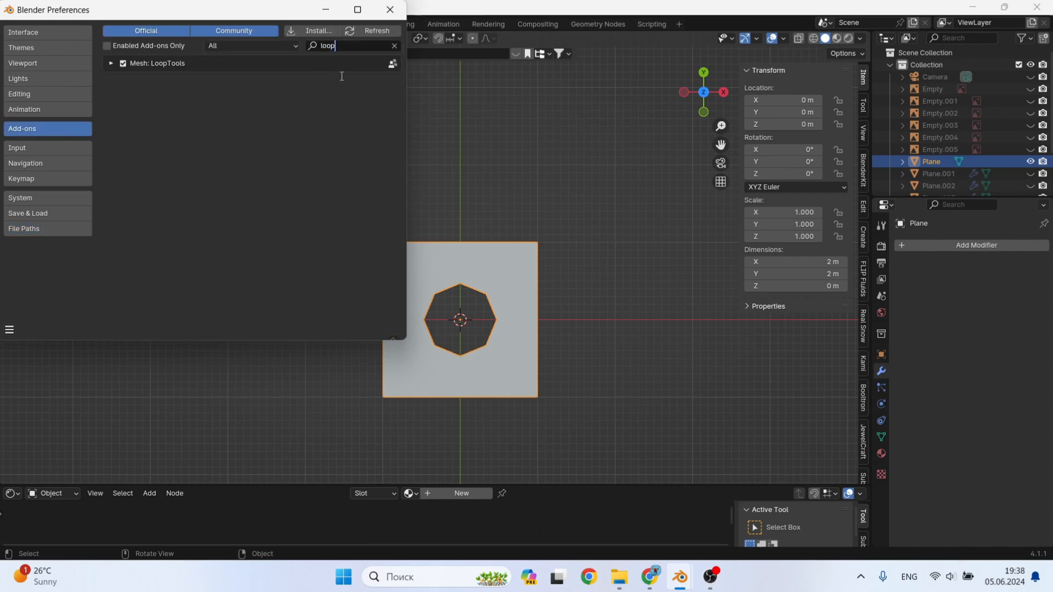
click(390, 10)
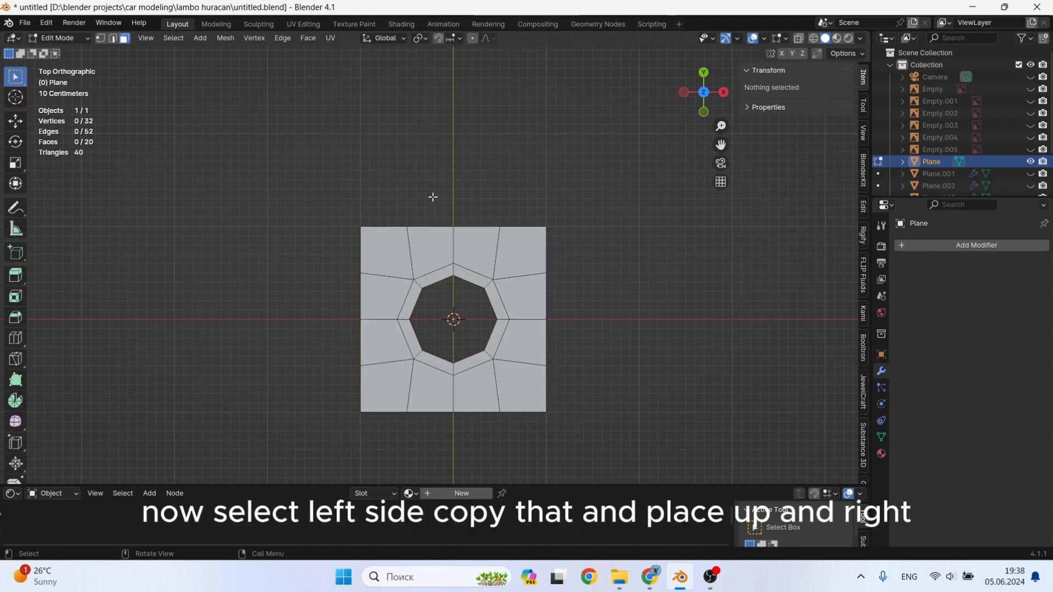
Duplicate the left half of the plane 2 m along Y and move the copy 1 m along X.
drag(458, 211, 324, 428)
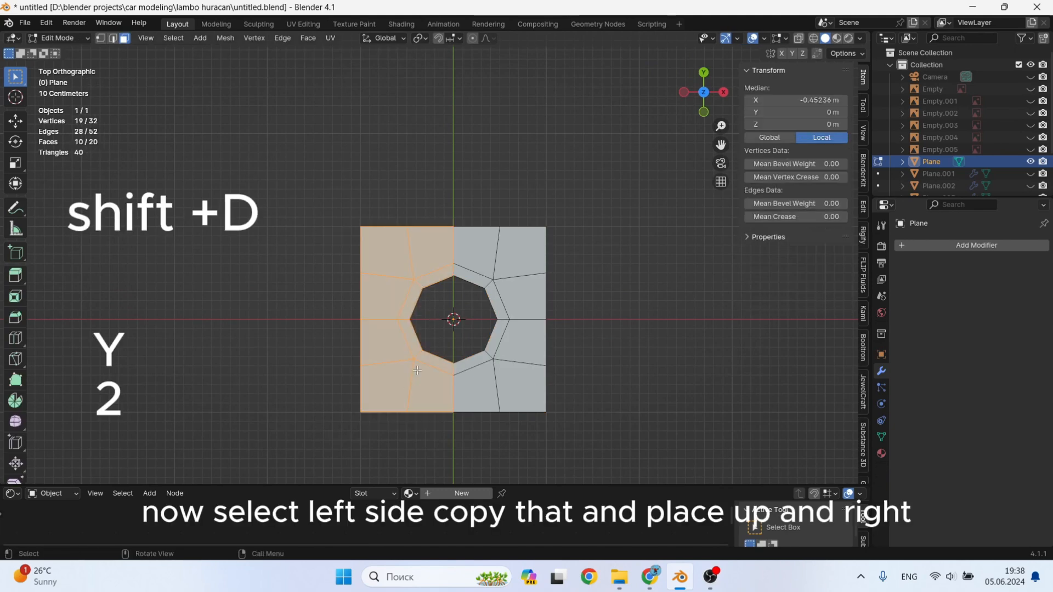
key(shift+d)
key(y)
key(2)
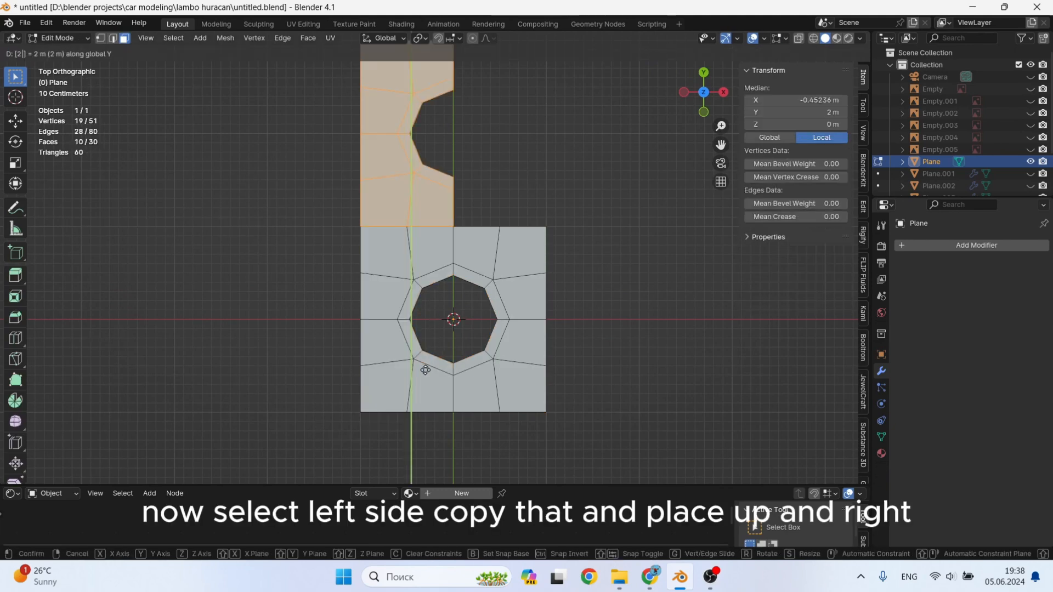
key(Return)
key(g)
key(x)
key(1)
key(Return)
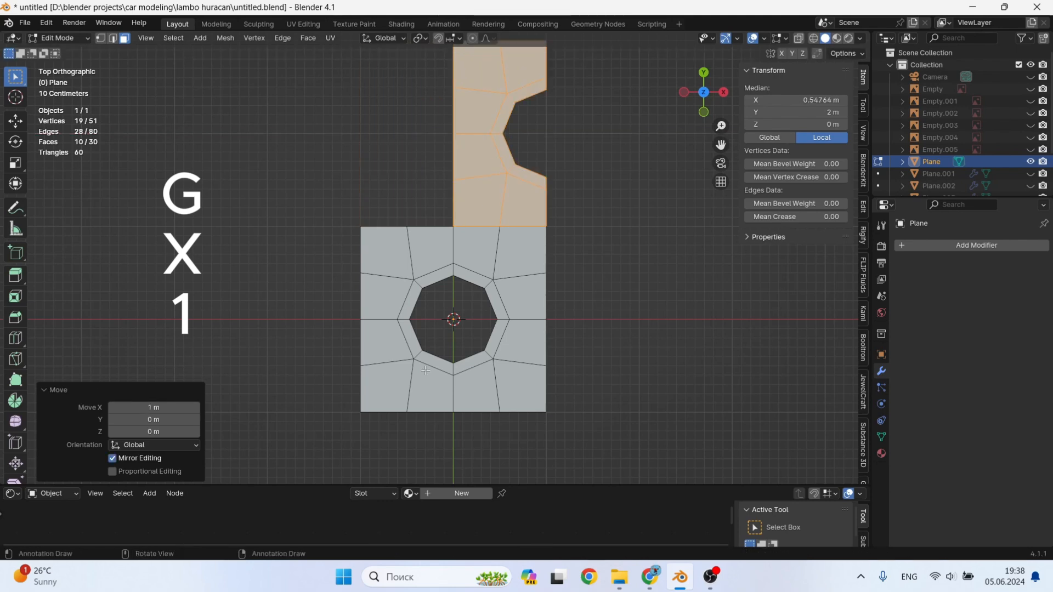
Duplicate the right half of the original square 2 m along Y and move the copy -1 m along X.
drag(574, 456, 467, 241)
key(shift+d)
key(y)
key(2)
key(Return)
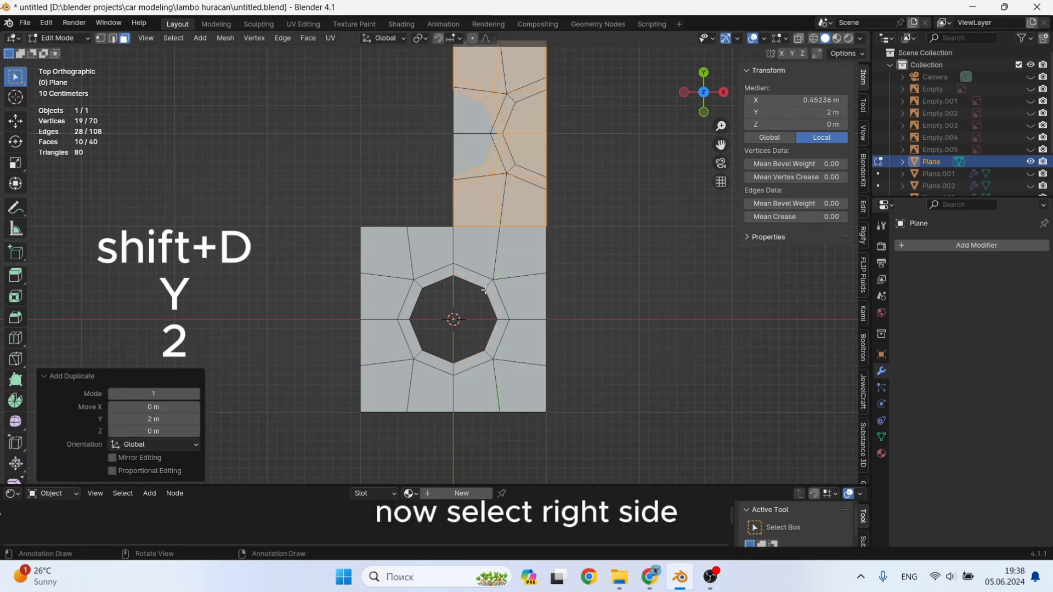
key(g)
key(x)
key(minus)
key(1)
key(Return)
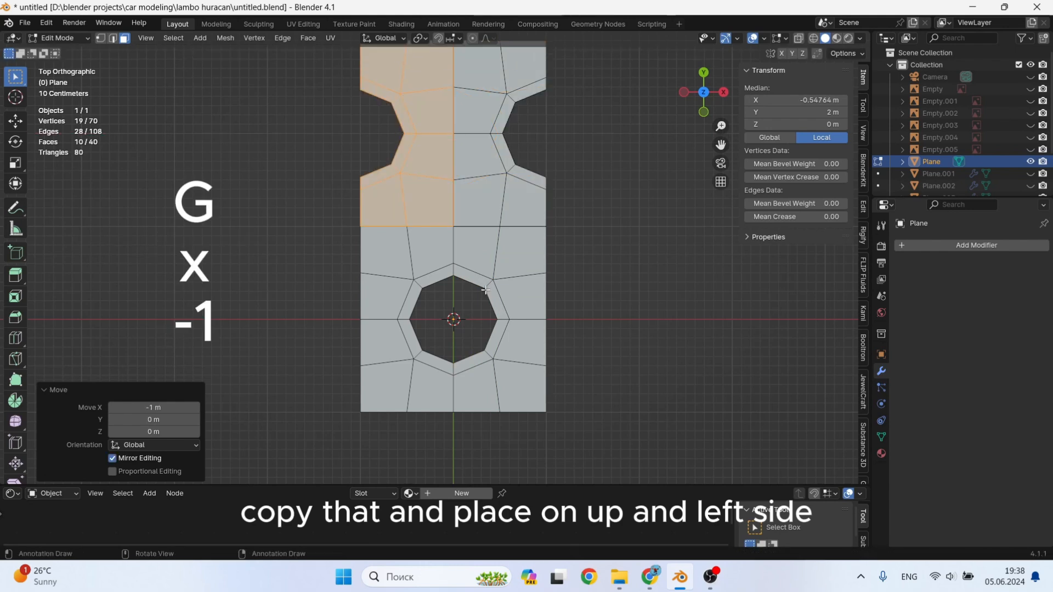
Add an Array modifier to the plane in object mode and set its count to 3.
scroll(485, 289, down, 5)
key(Tab)
click(976, 245)
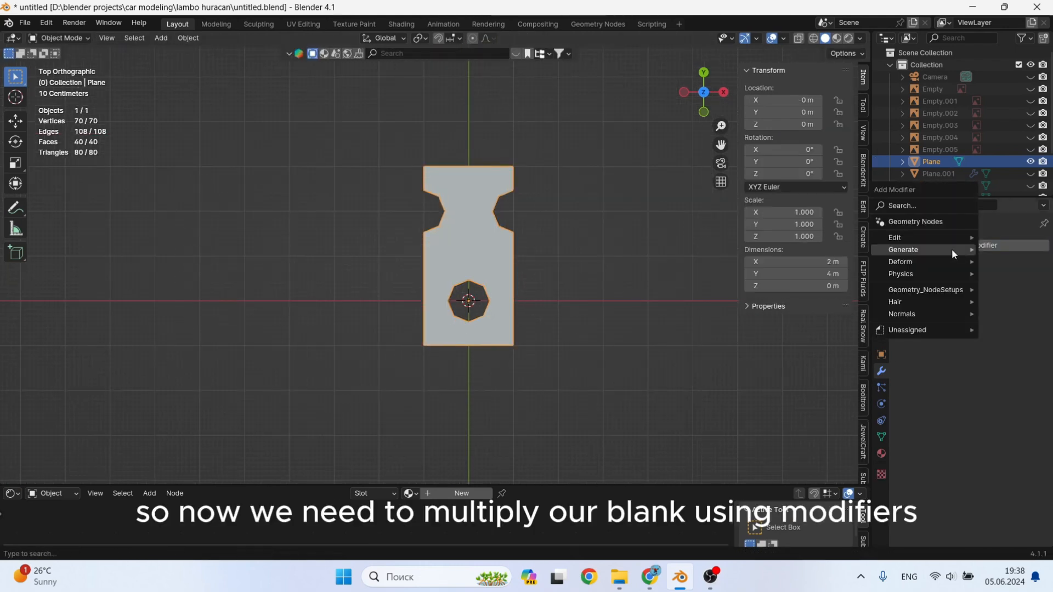
mouse_move(952, 249)
click(831, 251)
click(1027, 298)
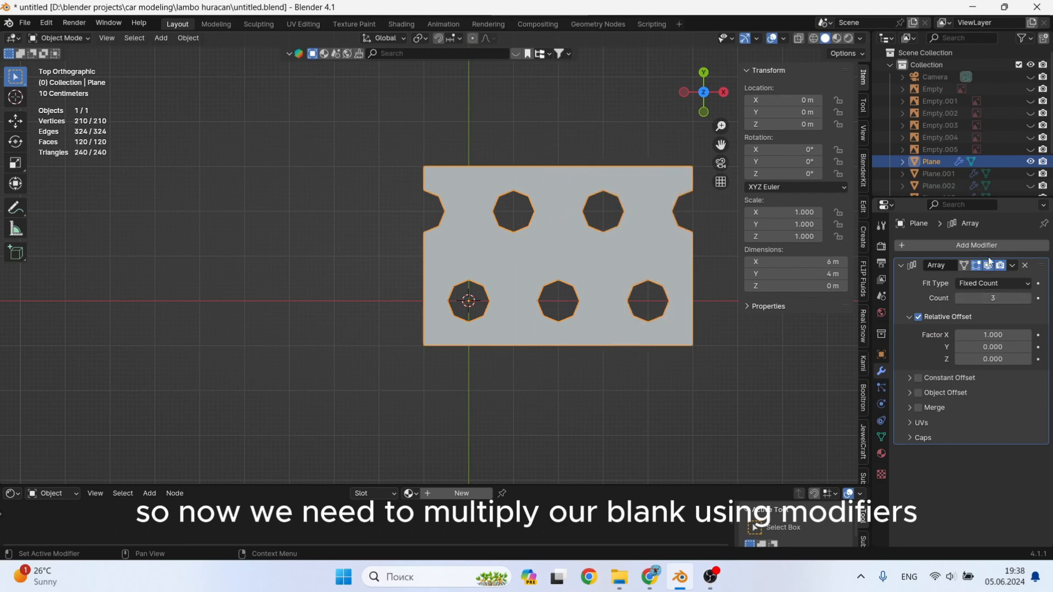
Duplicate the Array modifier and set the copy's relative offset to 0 in X and 1 in Y.
click(1013, 265)
click(992, 290)
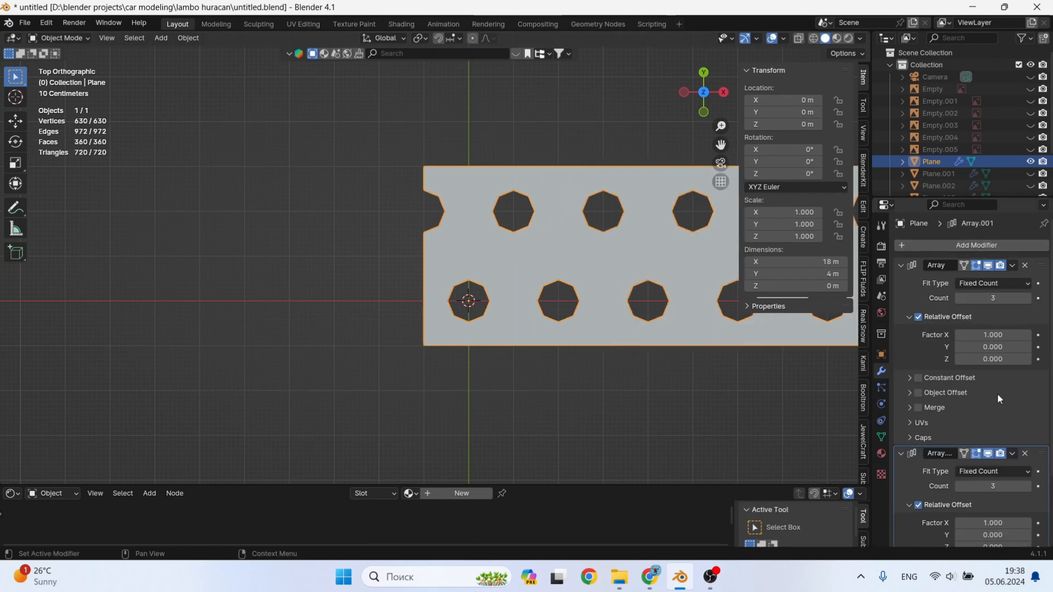
click(993, 524)
text(0)
key(Return)
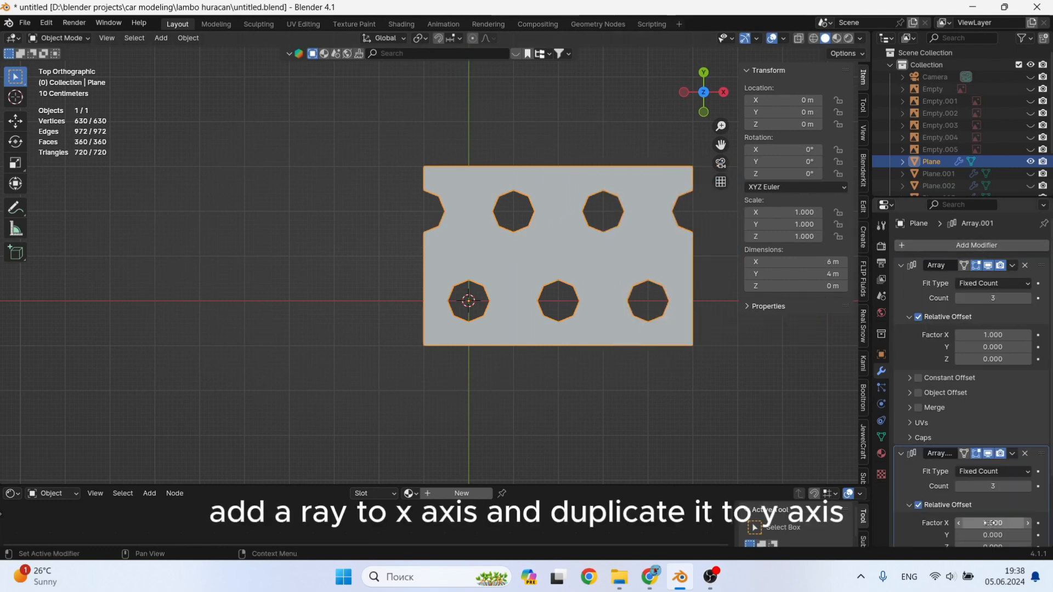
click(993, 534)
text(1)
key(Return)
Increase the count of the first array, along X, to 6.
scroll(685, 423, down, 4)
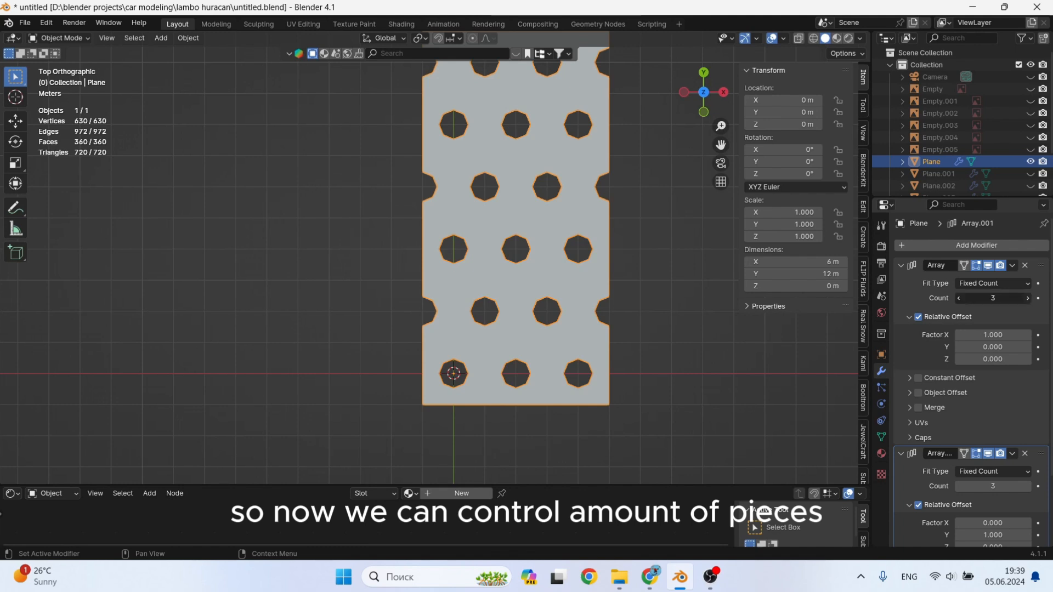
click(1027, 297)
click(1027, 297)
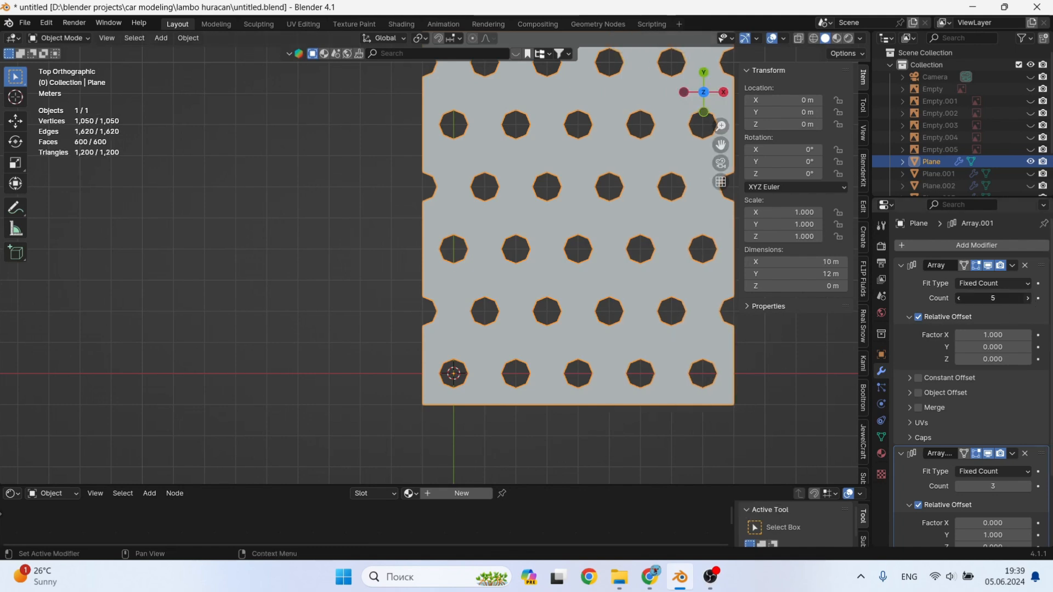
click(1027, 298)
Add a cube empty at the origin and scale it up slightly beyond the first square of the pattern.
scroll(459, 378, up, 2)
key(shift+a)
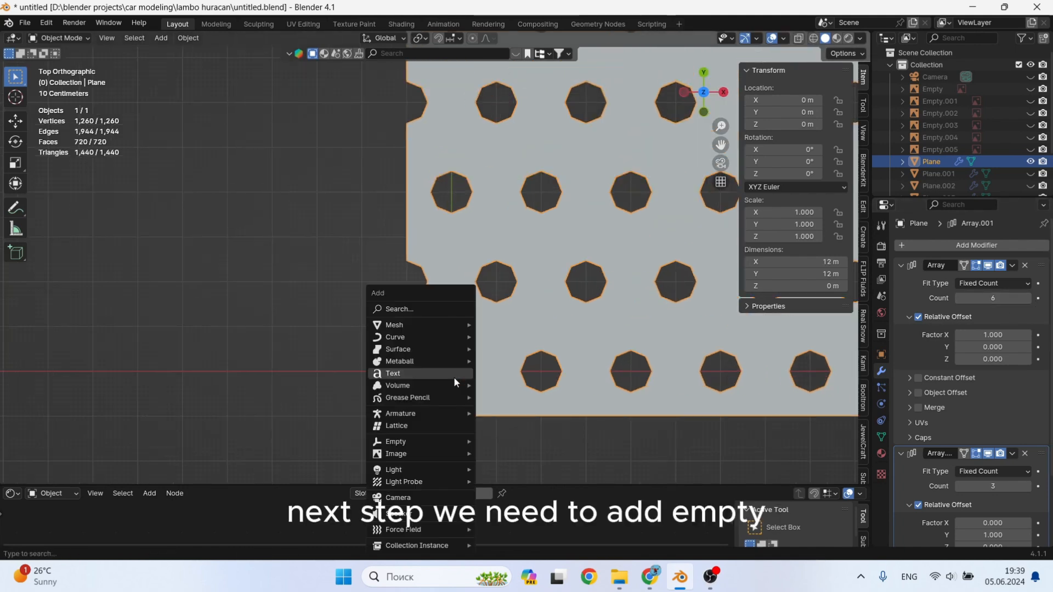
mouse_move(449, 440)
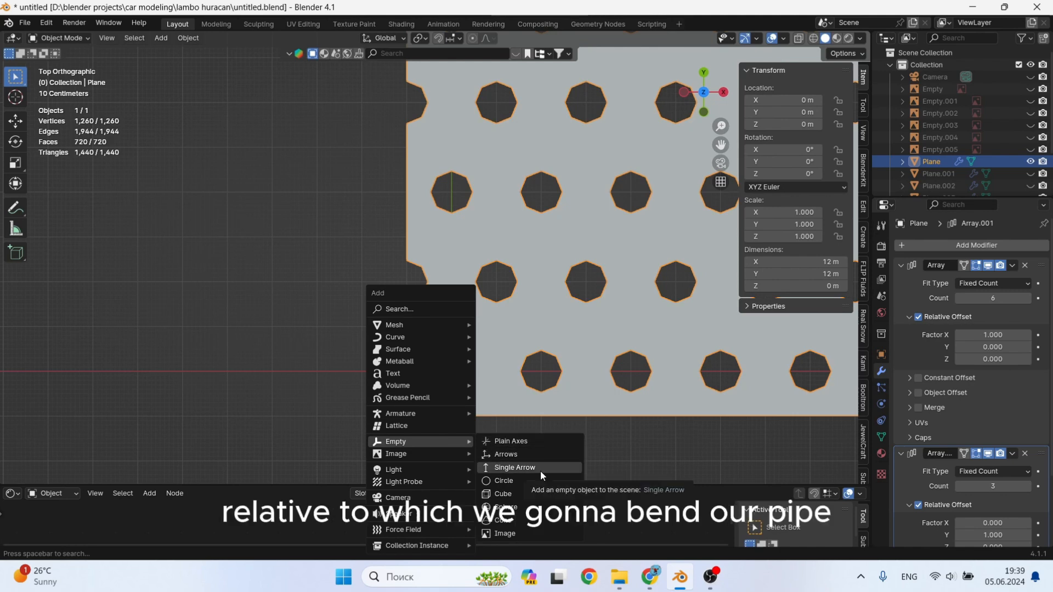
click(524, 494)
scroll(494, 417, up, 1)
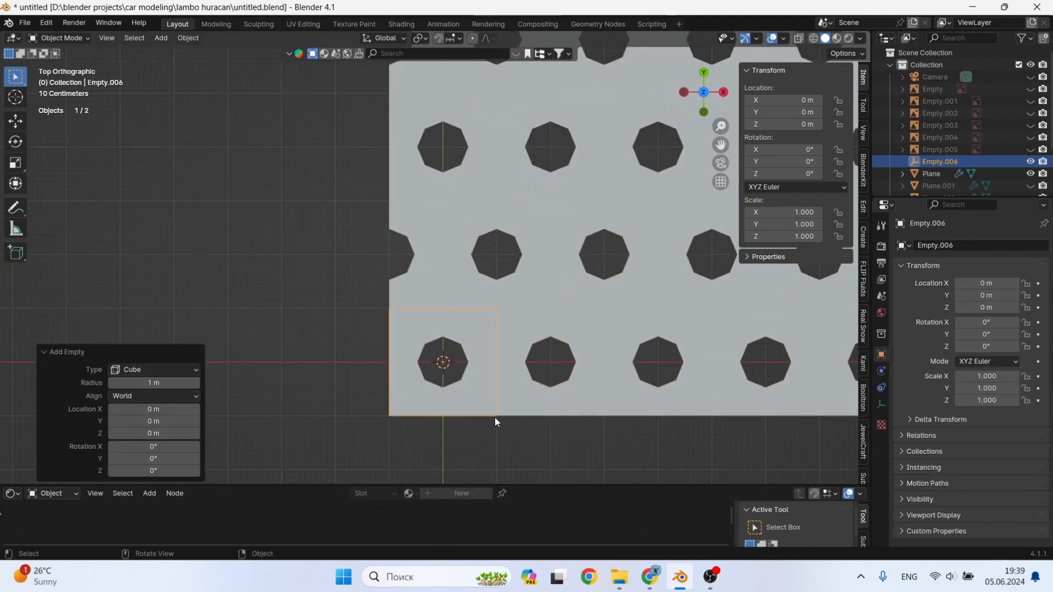
key(s)
click(525, 444)
Reduce the plane's second array, along Y, to a count of 2 and collapse both array settings.
click(632, 355)
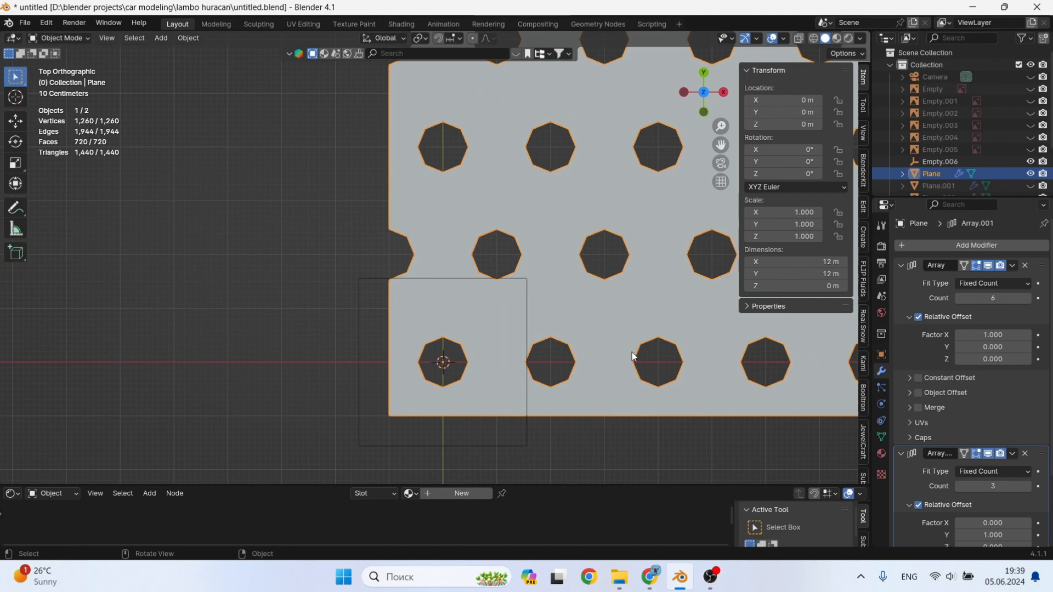
click(901, 266)
click(959, 314)
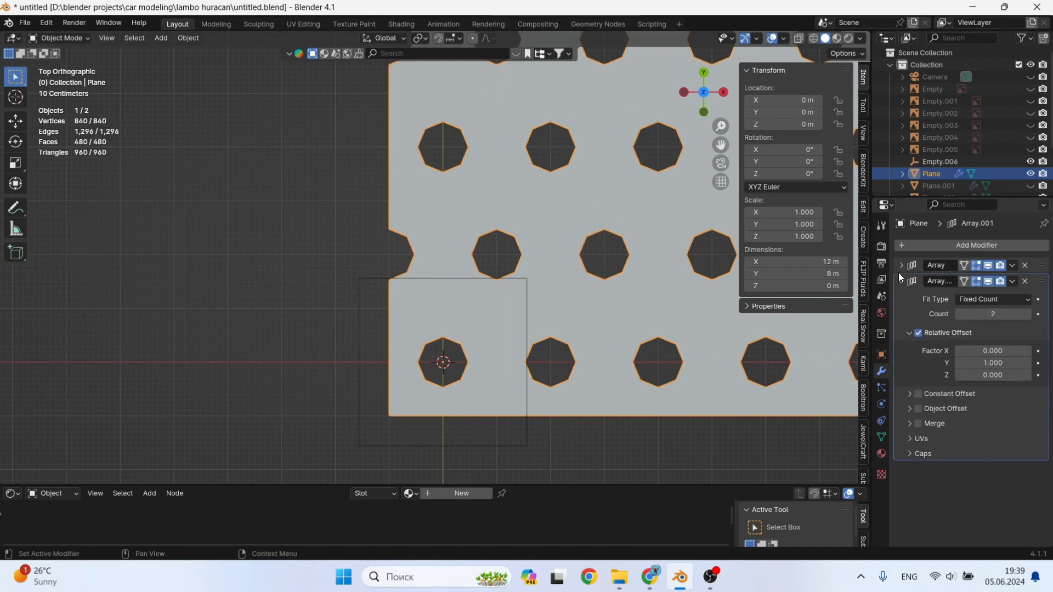
scroll(615, 266, down, 3)
click(900, 282)
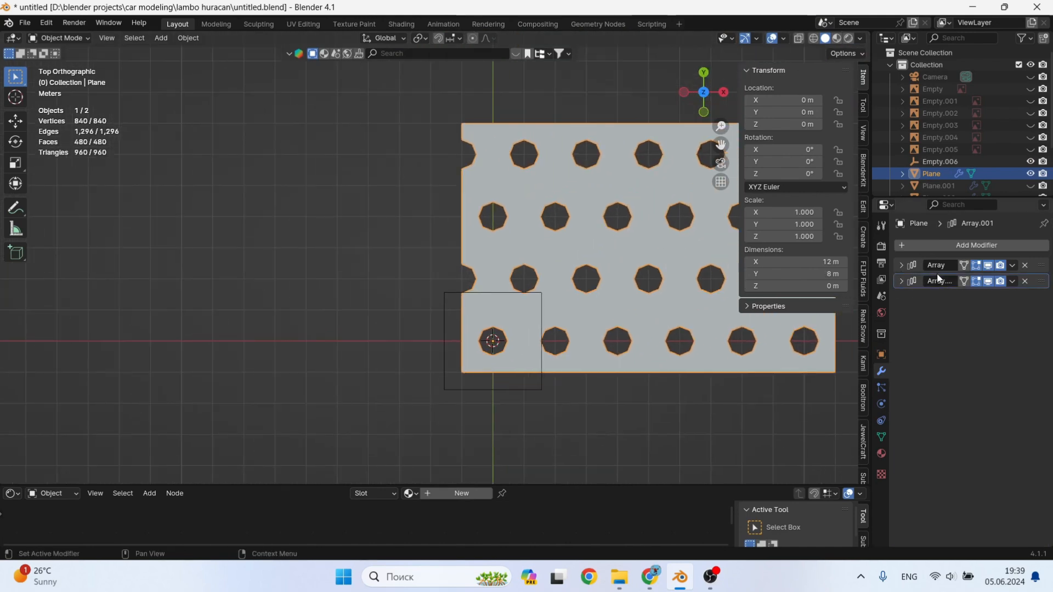
Add a Simple Deform modifier to the plane, set to Bend at 360° with Empty.006 as origin.
click(982, 246)
mouse_move(961, 257)
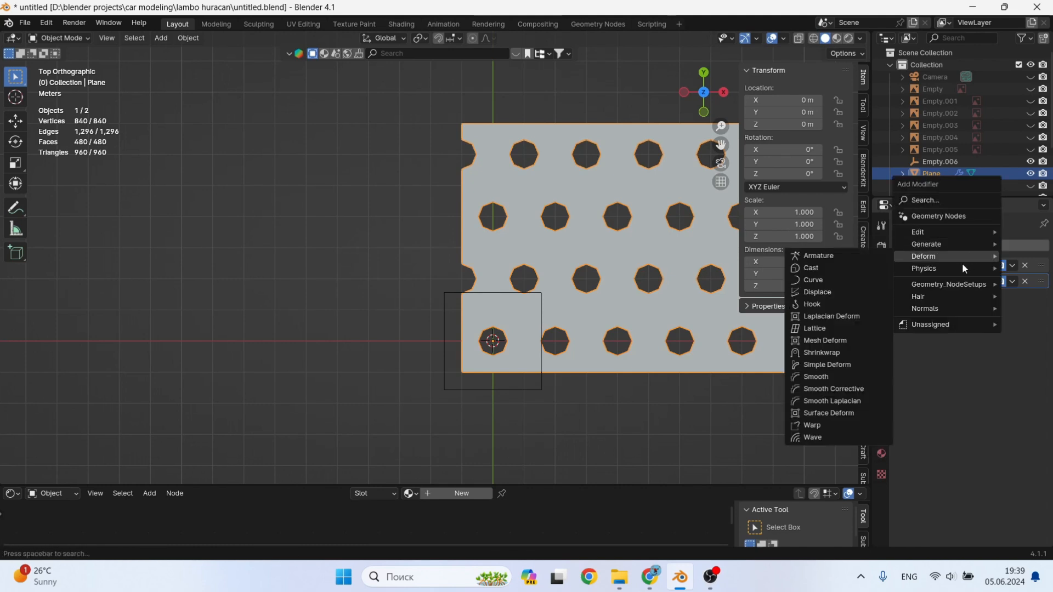
click(844, 365)
click(952, 315)
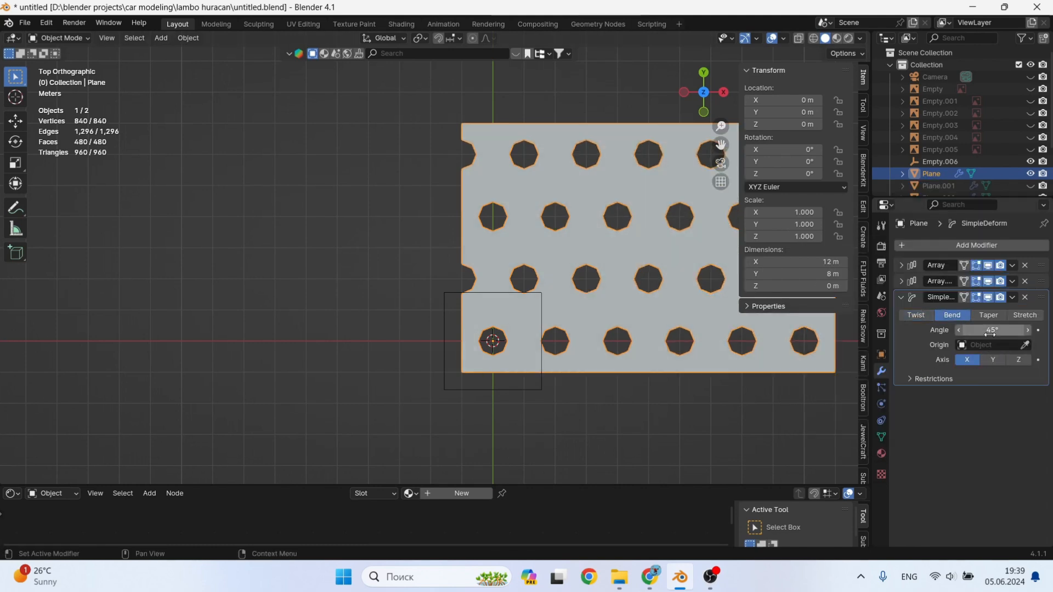
key(Return)
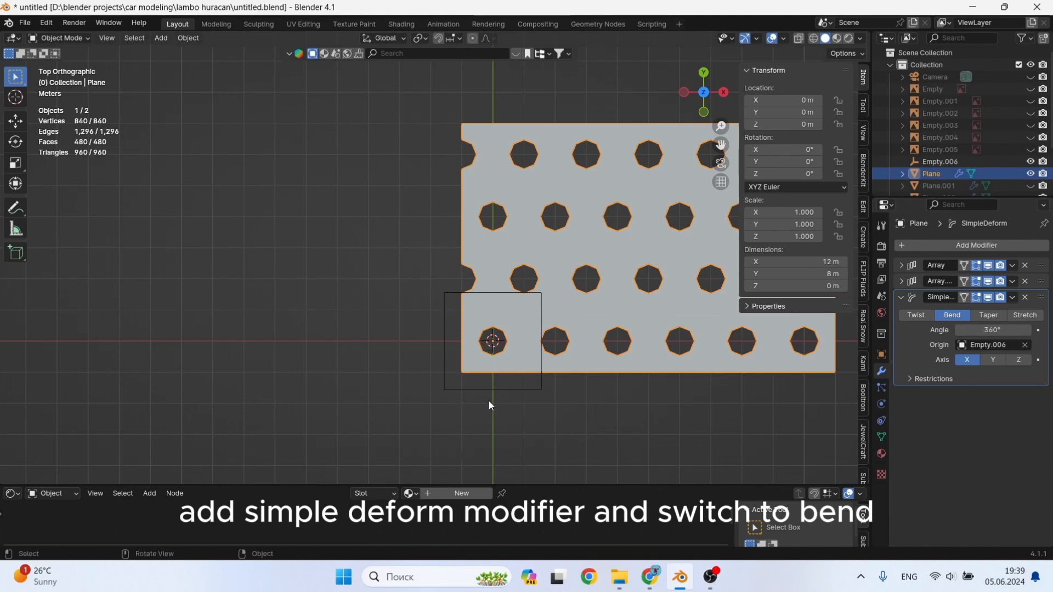
Try the Y and Z axes for the bend and set the deform axis to Y.
middle_drag(488, 401, 626, 344)
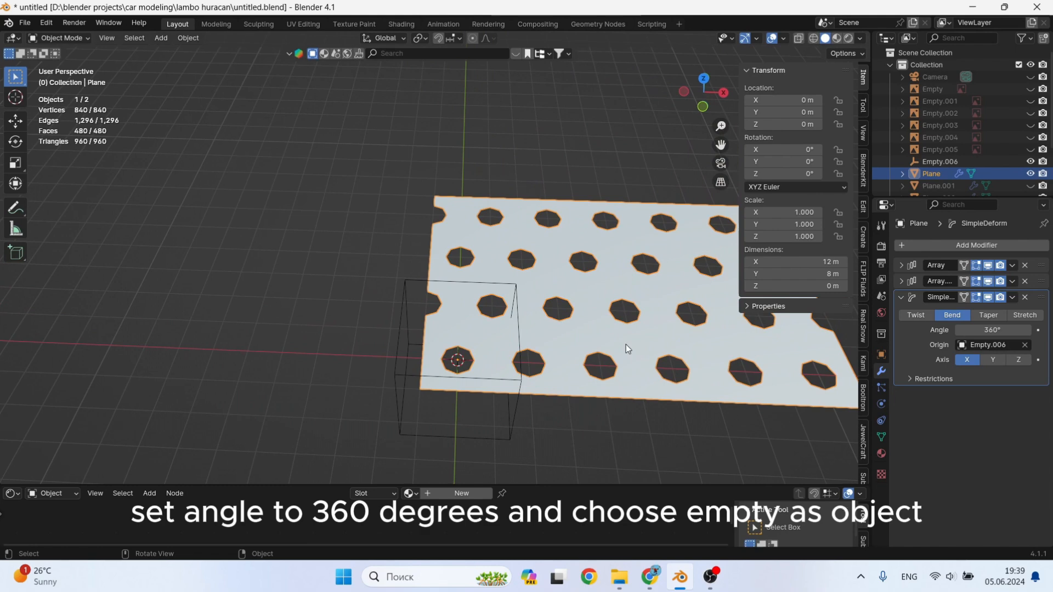
click(998, 360)
click(1019, 360)
click(994, 360)
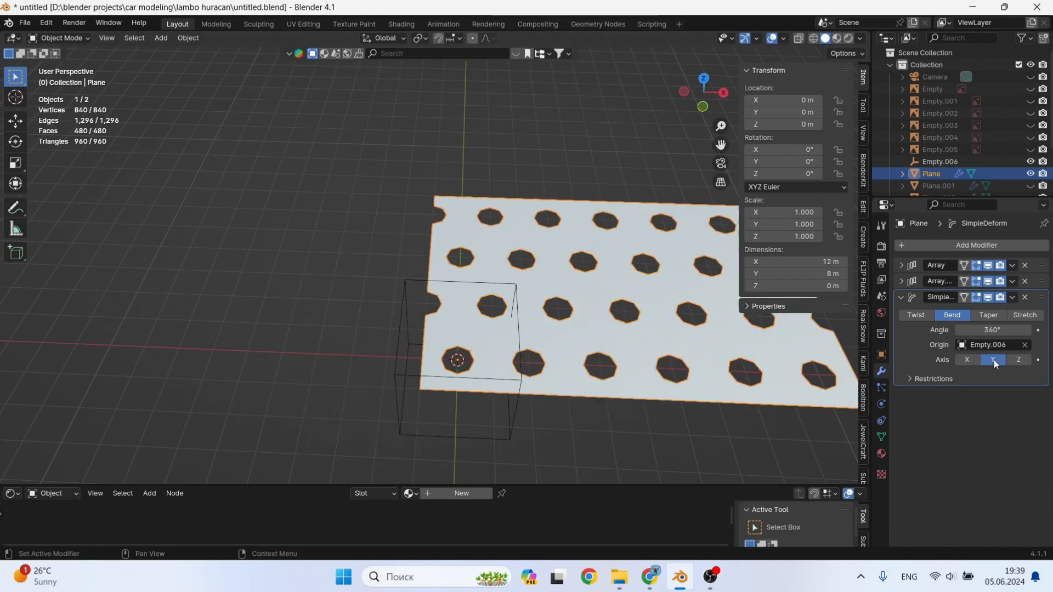
Rotate the cube empty to -90° about the X axis.
click(503, 440)
middle_drag(503, 439, 721, 274)
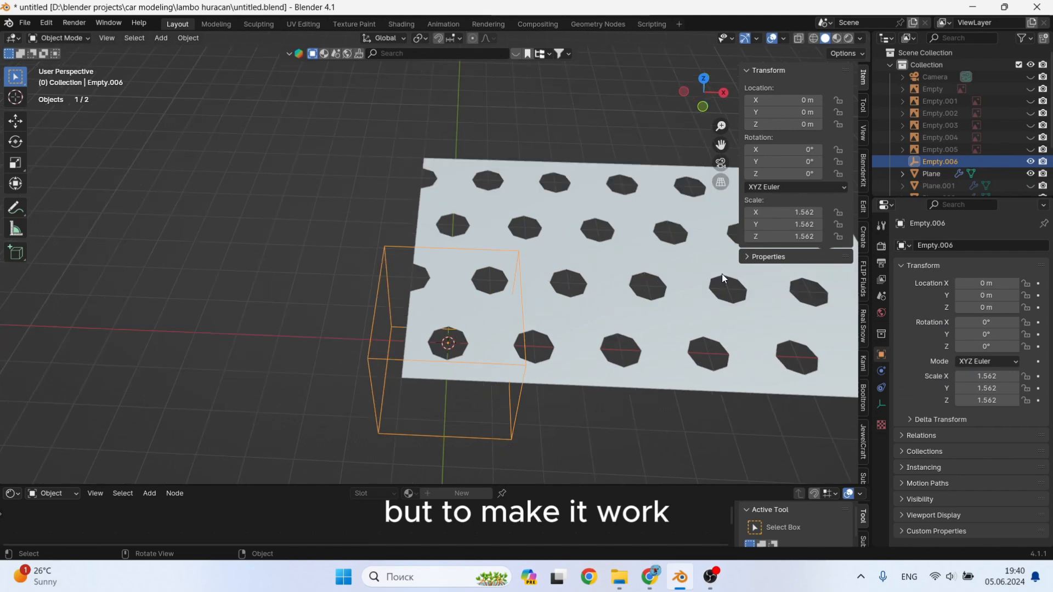
click(781, 149)
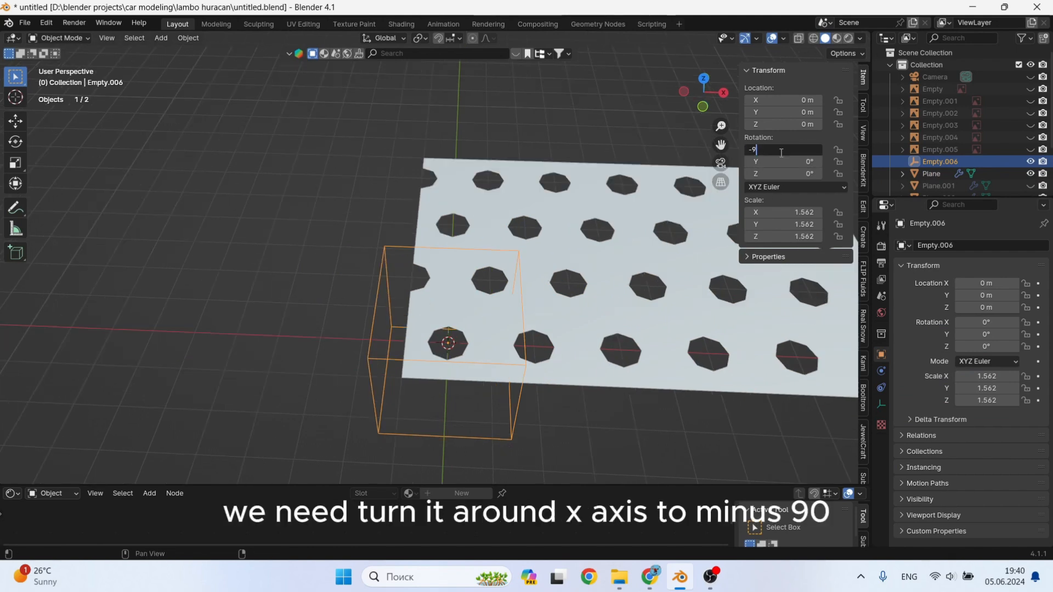
text(-90)
key(Return)
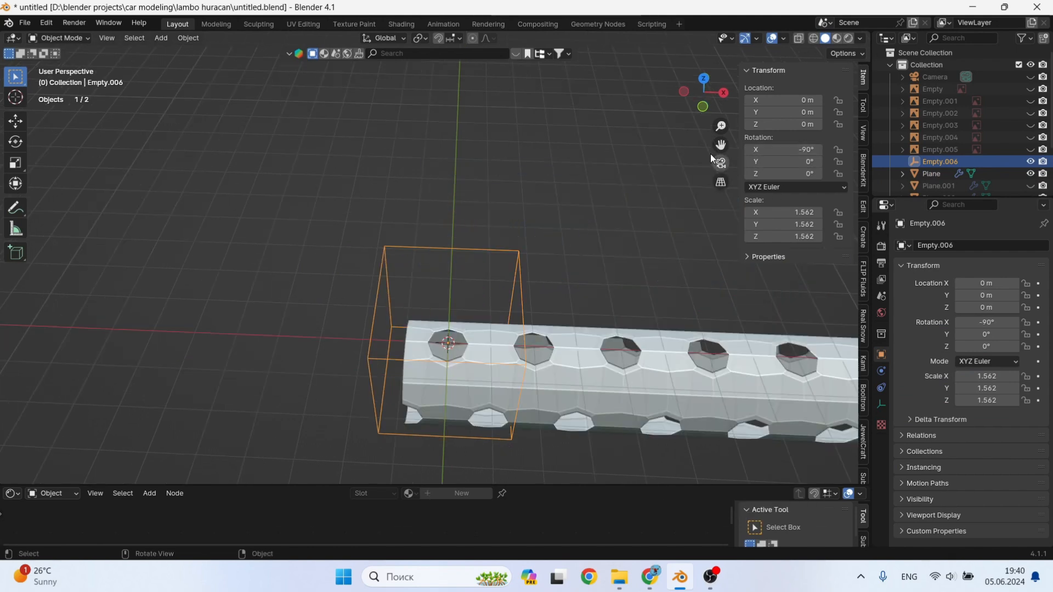
Try the Y axis for the plane's bend, then set the Simple Deform axis to Z.
click(836, 358)
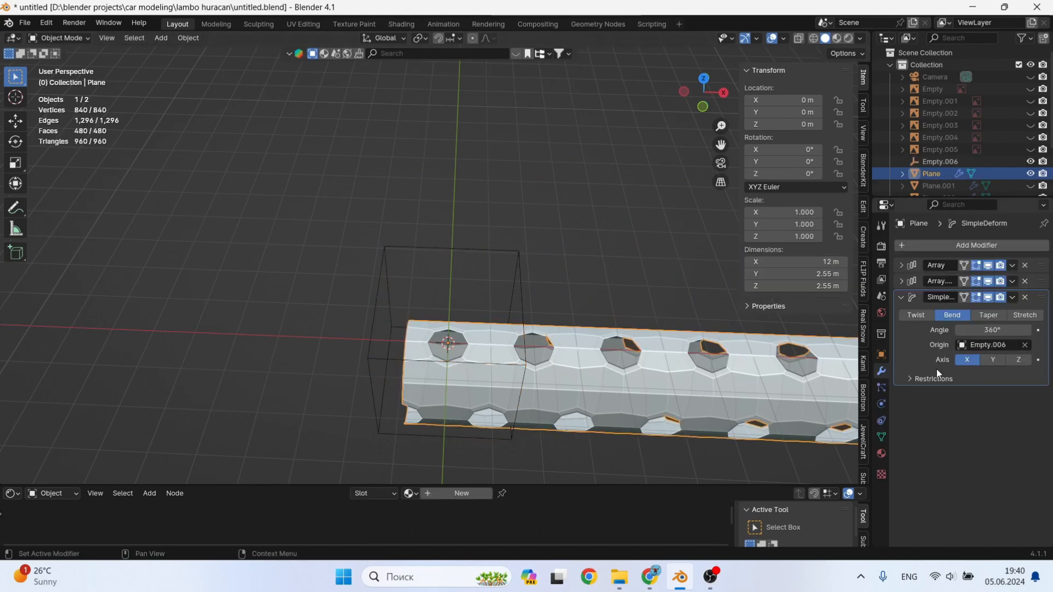
click(992, 360)
click(1018, 360)
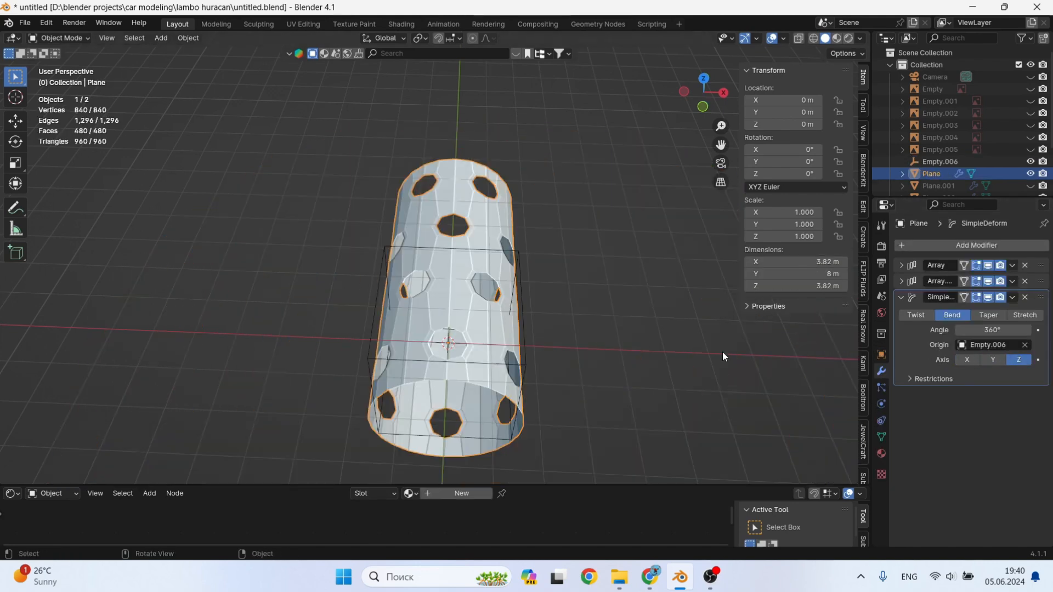
middle_drag(477, 352, 480, 328)
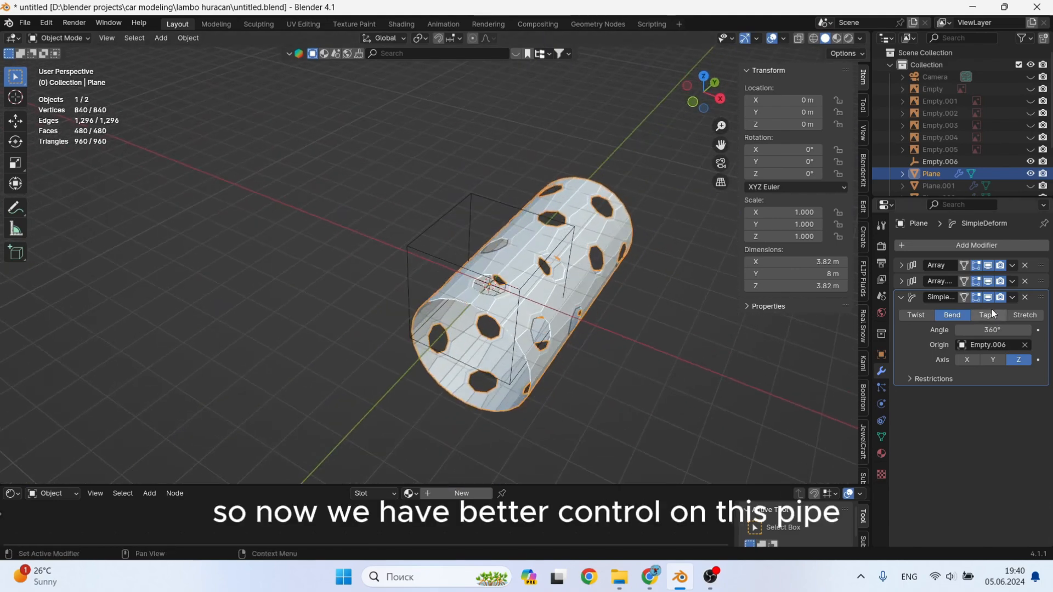
Widen the pipe by raising the first array's count to 12.
click(901, 265)
click(1027, 298)
click(1028, 298)
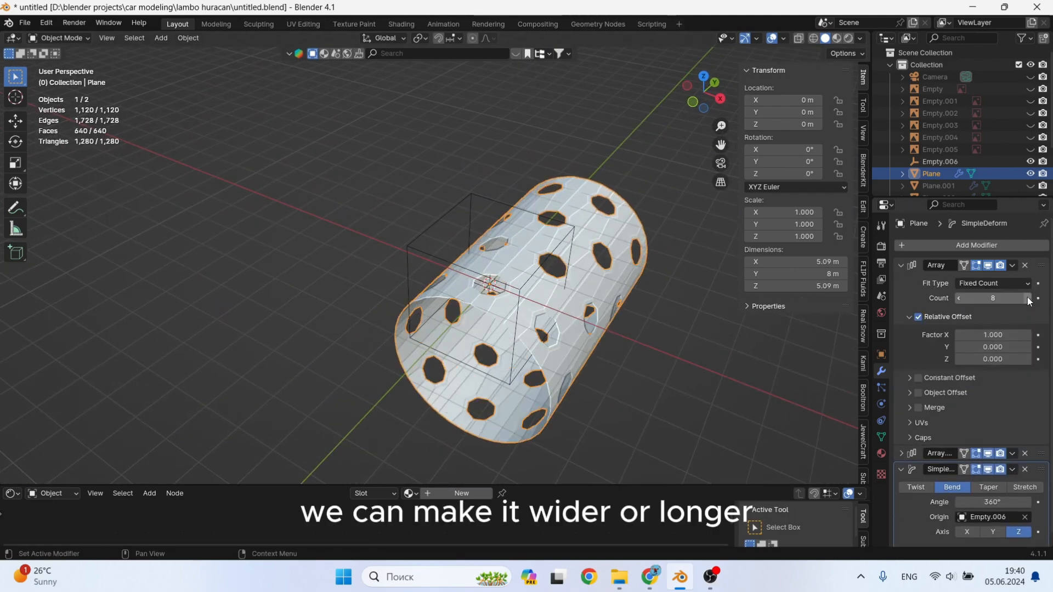
click(1028, 298)
click(1027, 298)
click(1028, 298)
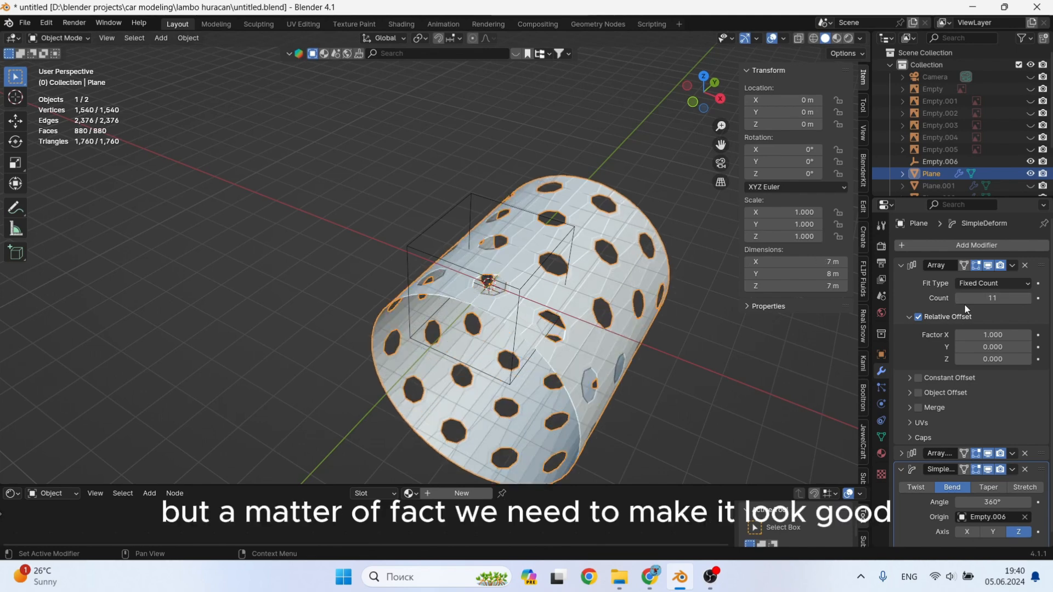
click(1028, 298)
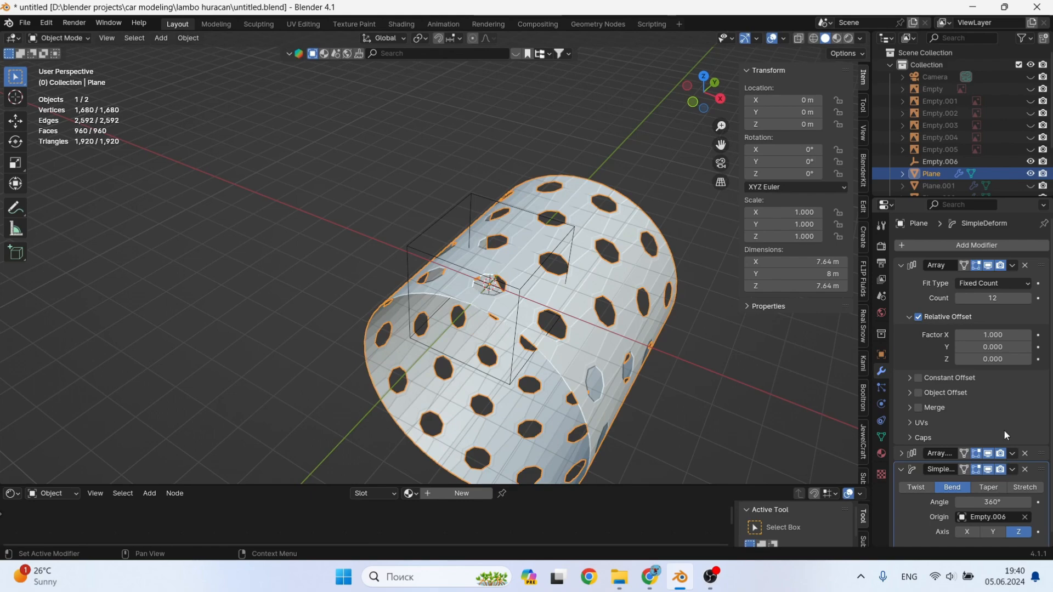
scroll(1005, 438, down, 1)
click(913, 442)
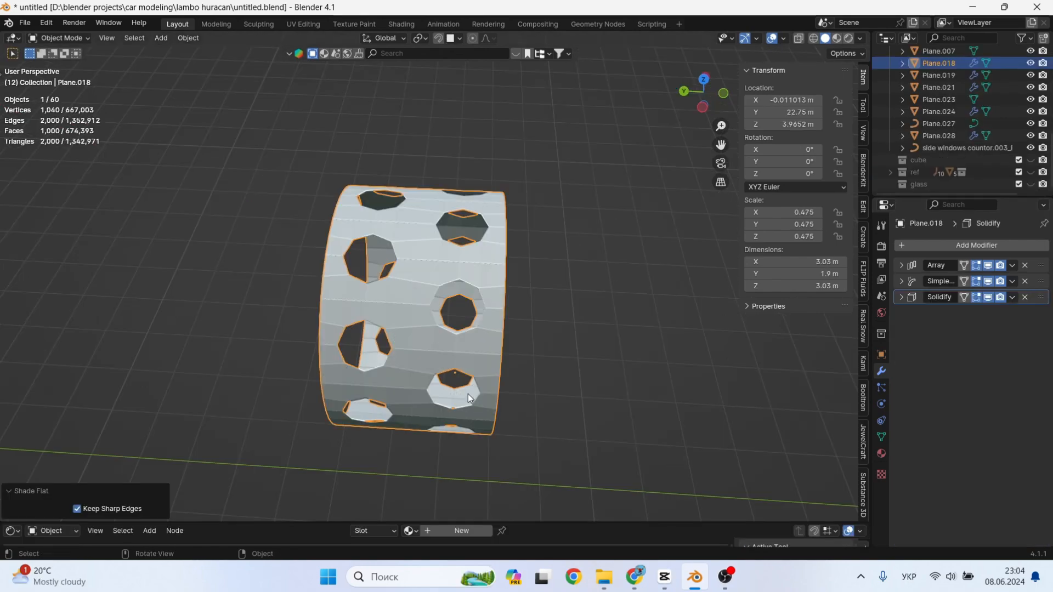
Add a level 1 Subdivision modifier to the solidified perforated ring.
middle_drag(468, 394, 496, 340)
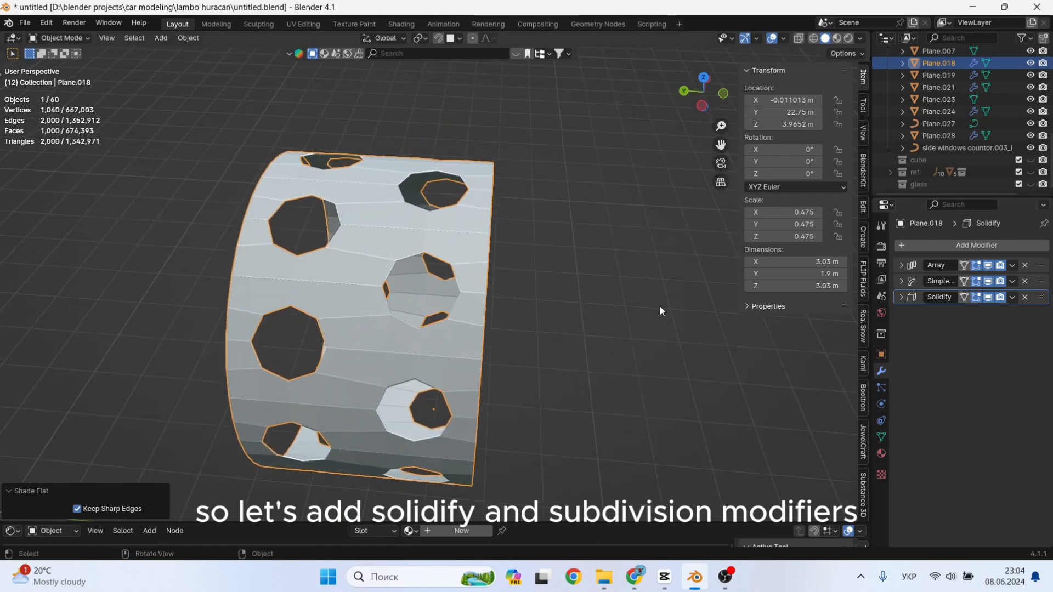
key(ctrl+1)
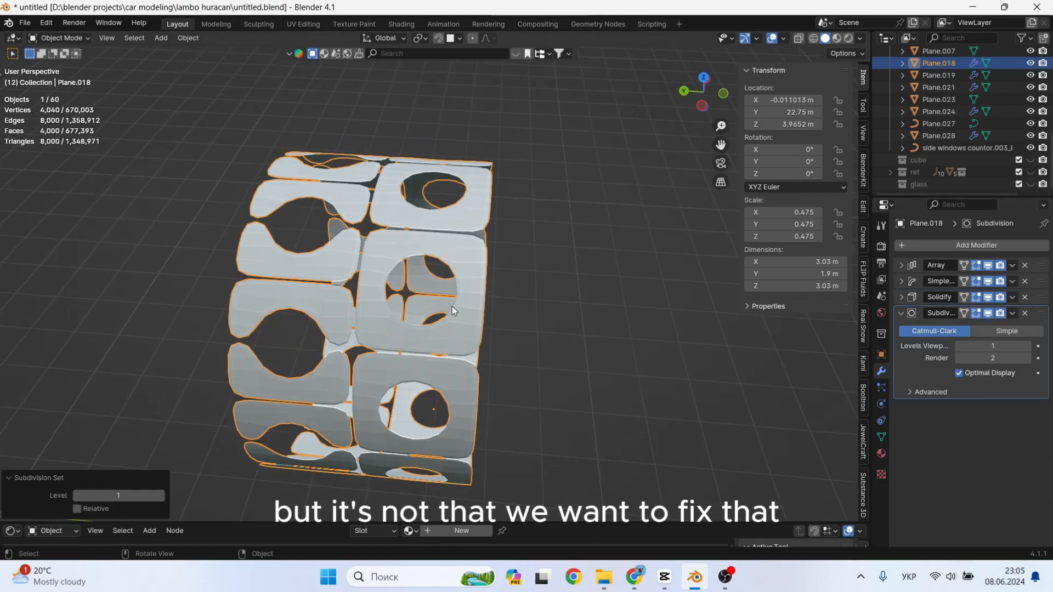
middle_drag(411, 331, 371, 320)
Add a Weld modifier to the ring and place it above Solidify in the modifier stack.
click(1008, 245)
mouse_move(1003, 244)
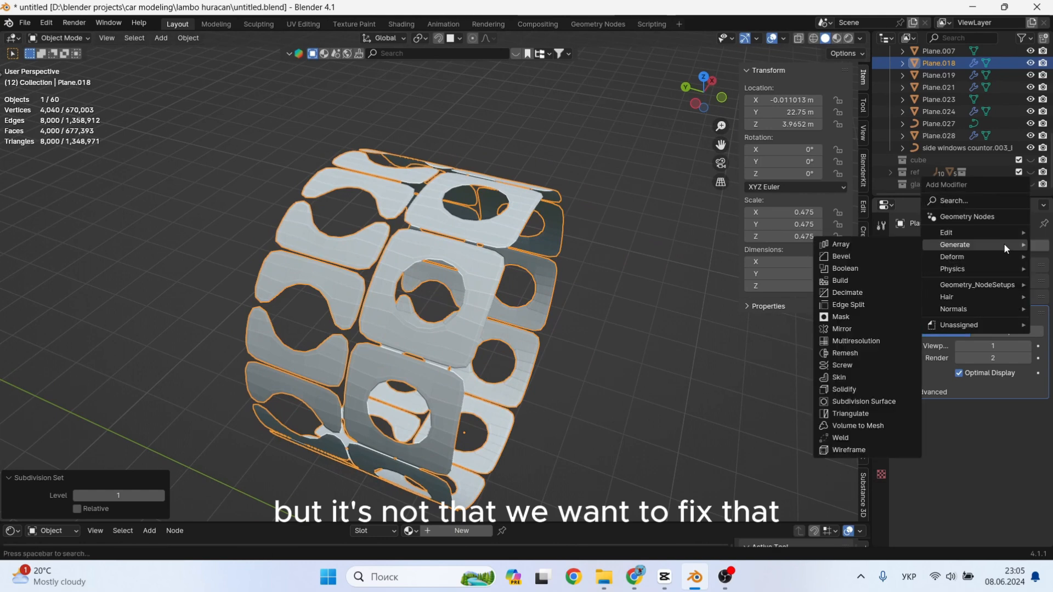
click(864, 439)
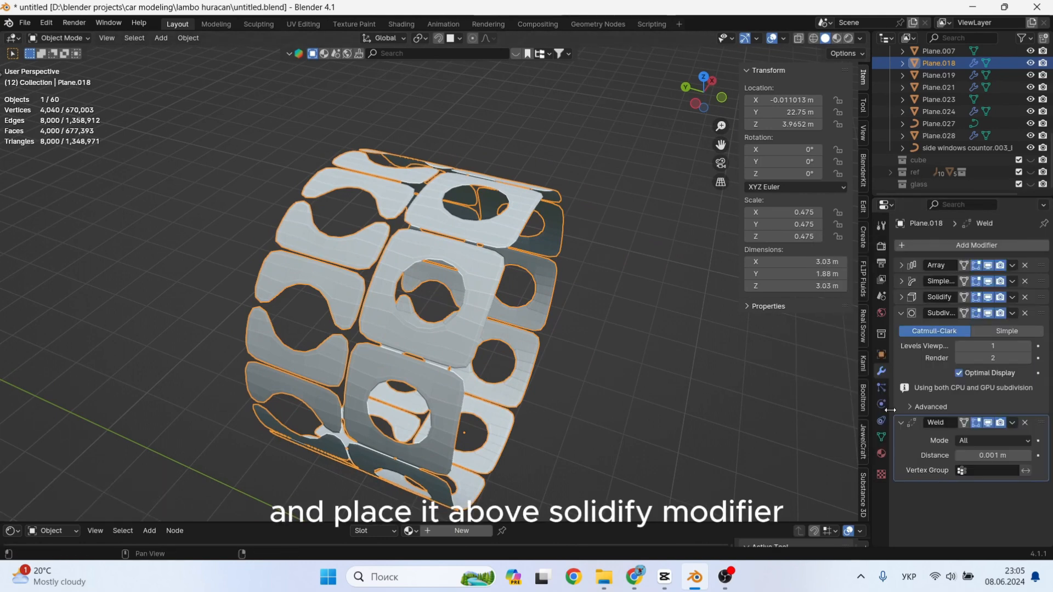
drag(1041, 427, 1038, 292)
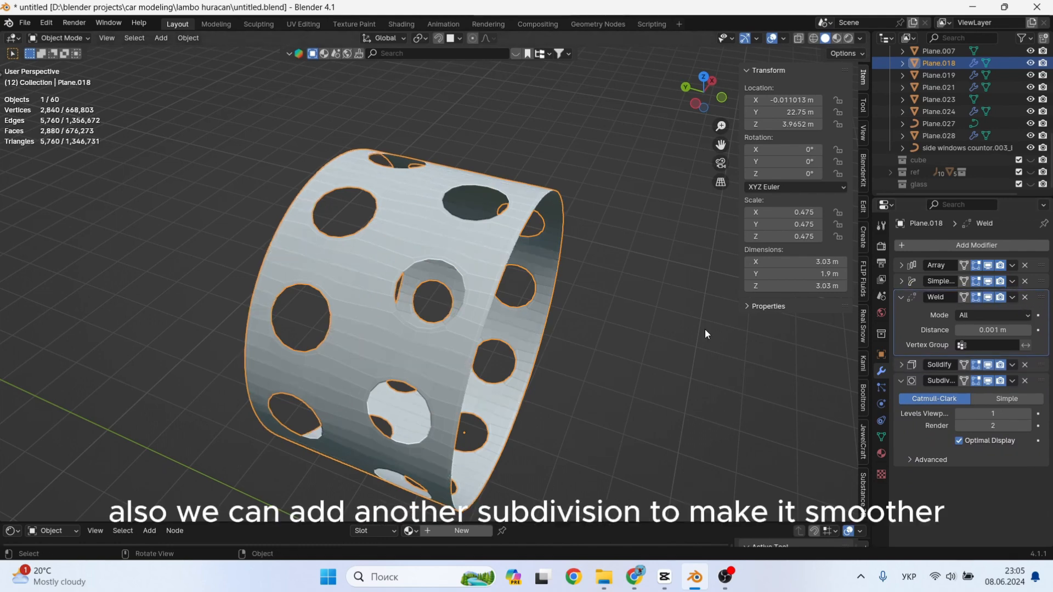
Compare shading options on the perforated ring and apply Shade Smooth.
right_click(368, 230)
click(362, 231)
scroll(356, 232, up, 2)
right_click(374, 258)
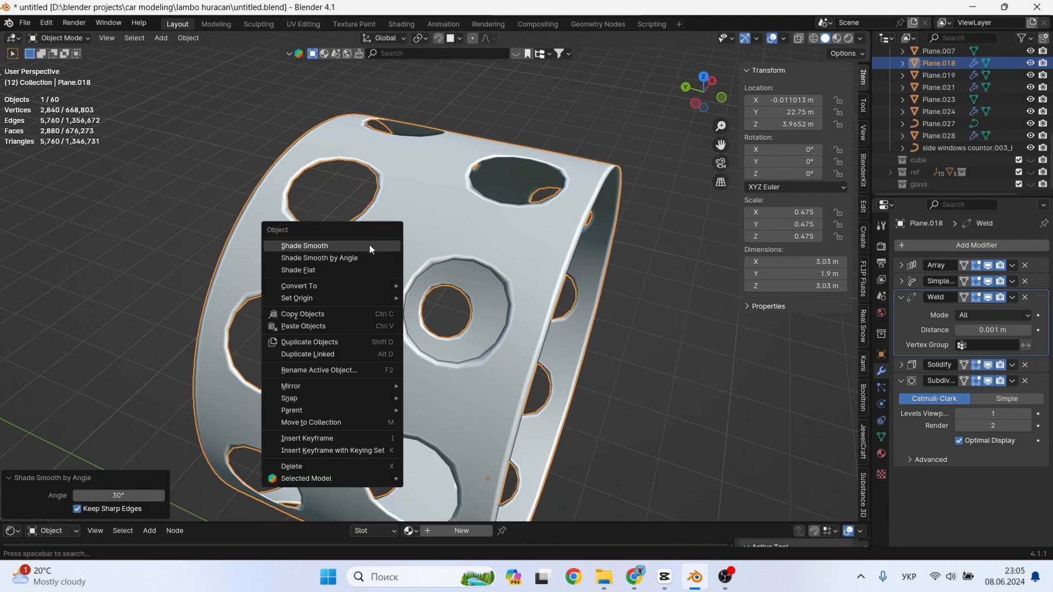
click(369, 246)
right_click(373, 252)
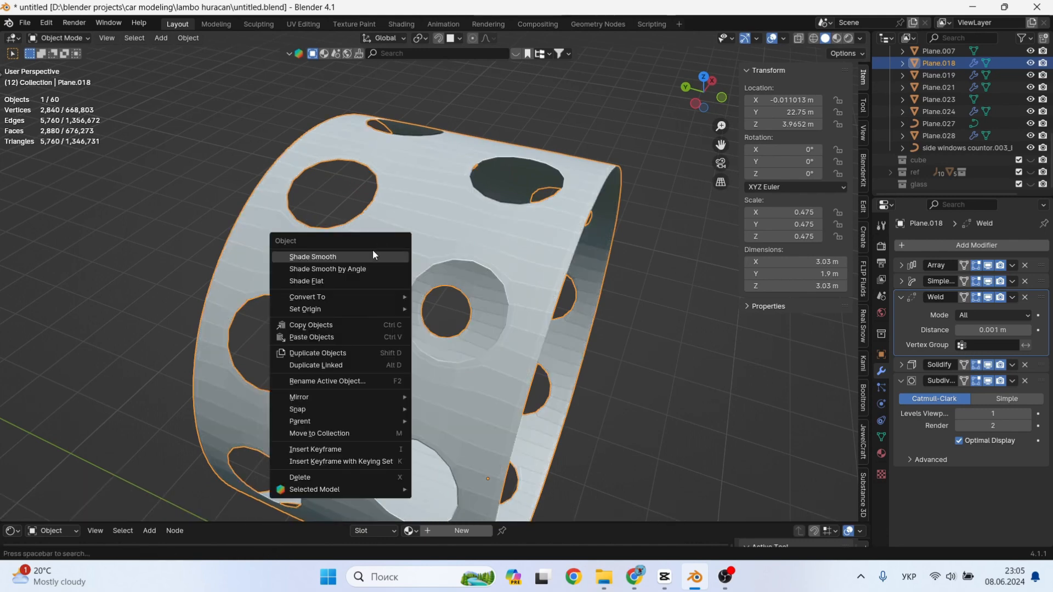
click(372, 256)
middle_drag(376, 259, 465, 240)
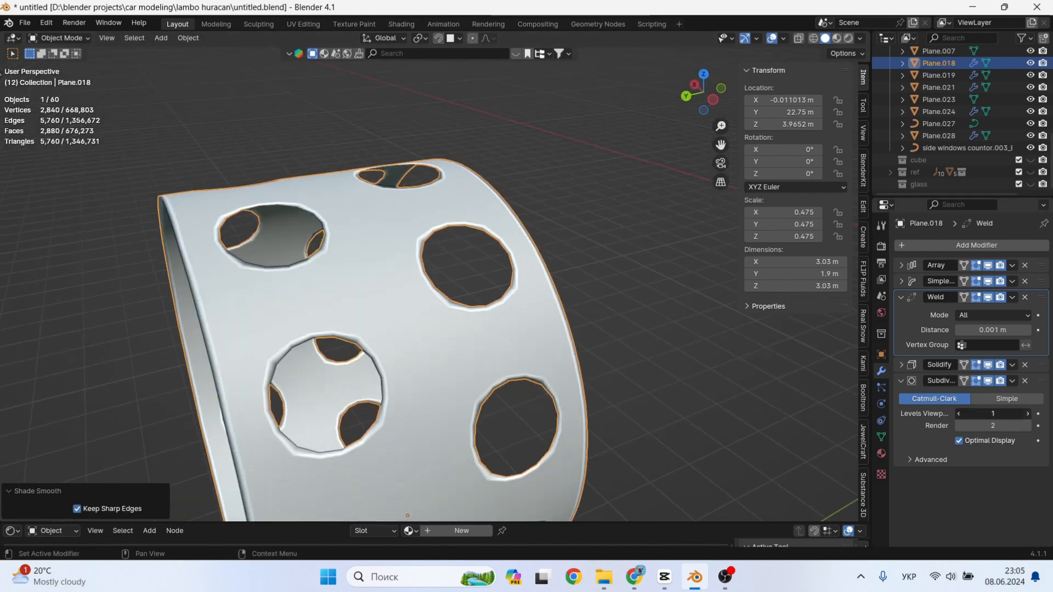
Raise the Subdivision modifier's viewport level to 3 and collapse the Weld settings.
click(1027, 414)
scroll(394, 428, up, 1)
middle_drag(483, 406, 593, 282)
scroll(396, 427, down, 3)
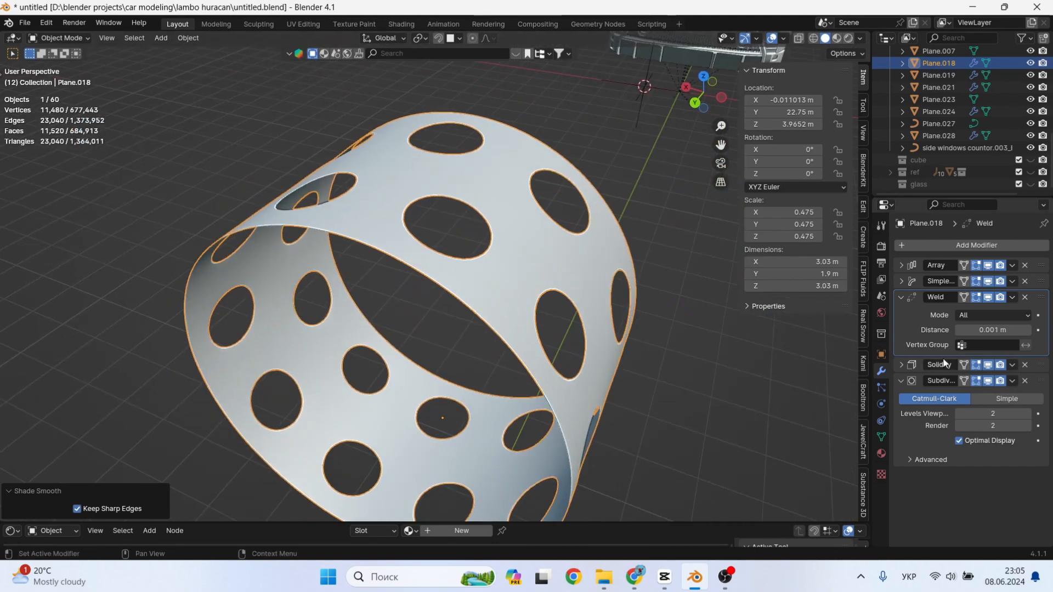
click(900, 297)
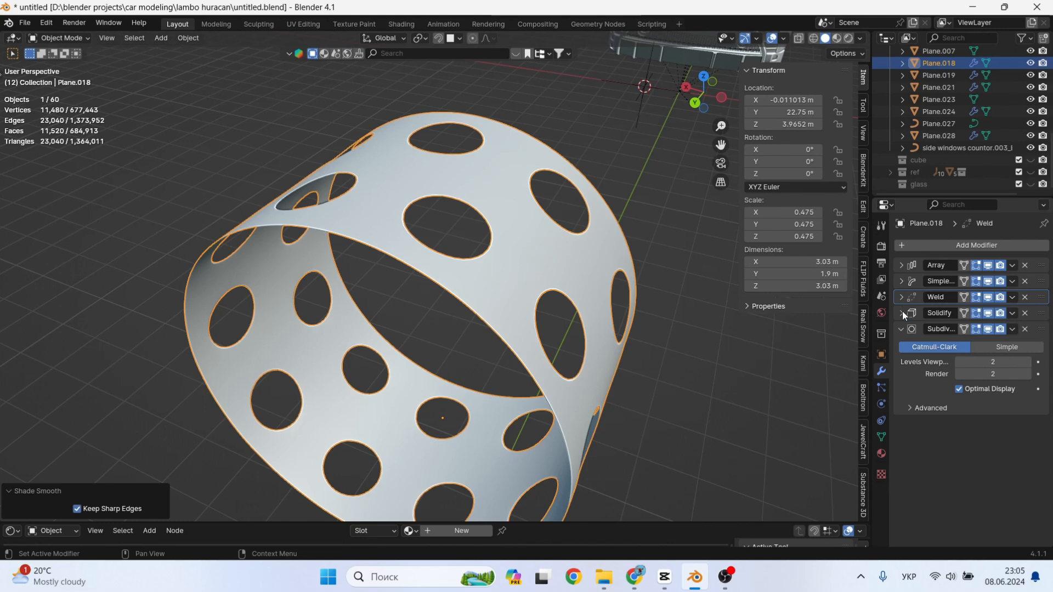
click(898, 329)
click(931, 333)
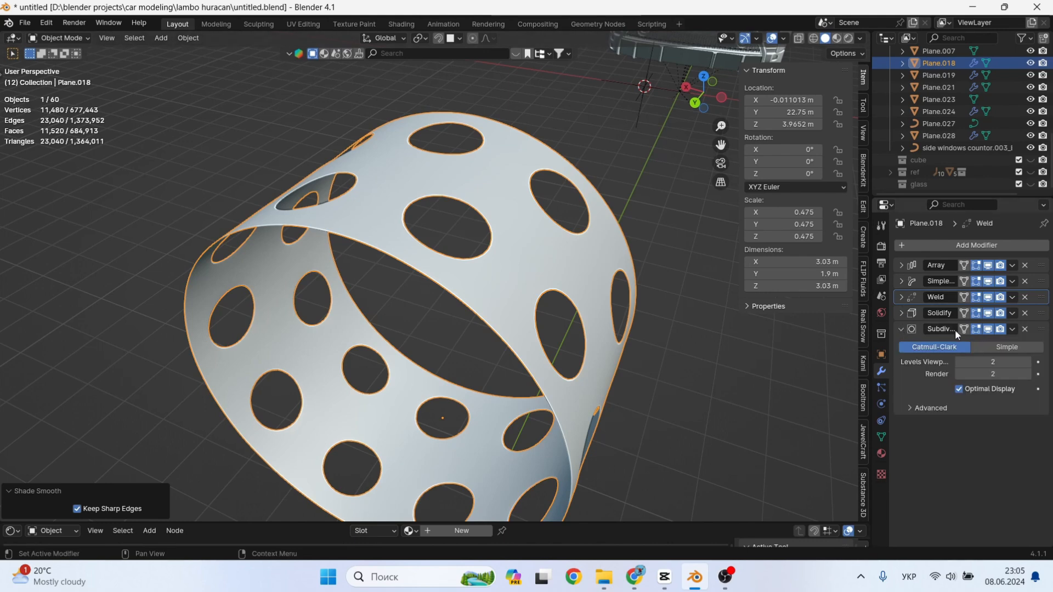
click(1025, 357)
Increase the Solidify thickness, then disable the Solidify modifier in the viewport.
click(900, 314)
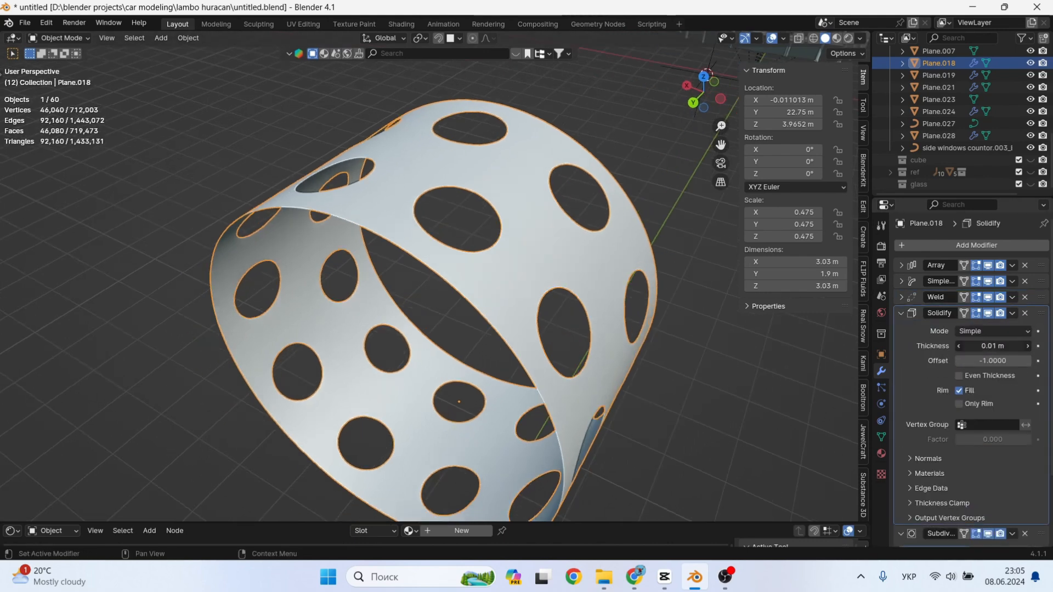
drag(992, 345, 1033, 346)
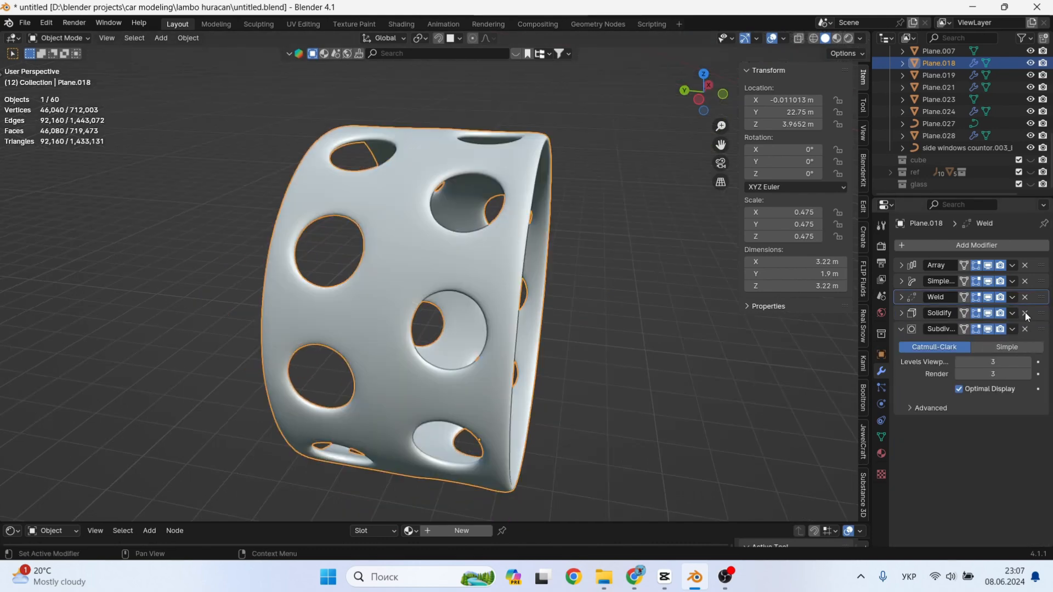
click(987, 313)
Convert the perforated ring to a mesh so its visible modifiers are baked in.
middle_drag(640, 386, 458, 400)
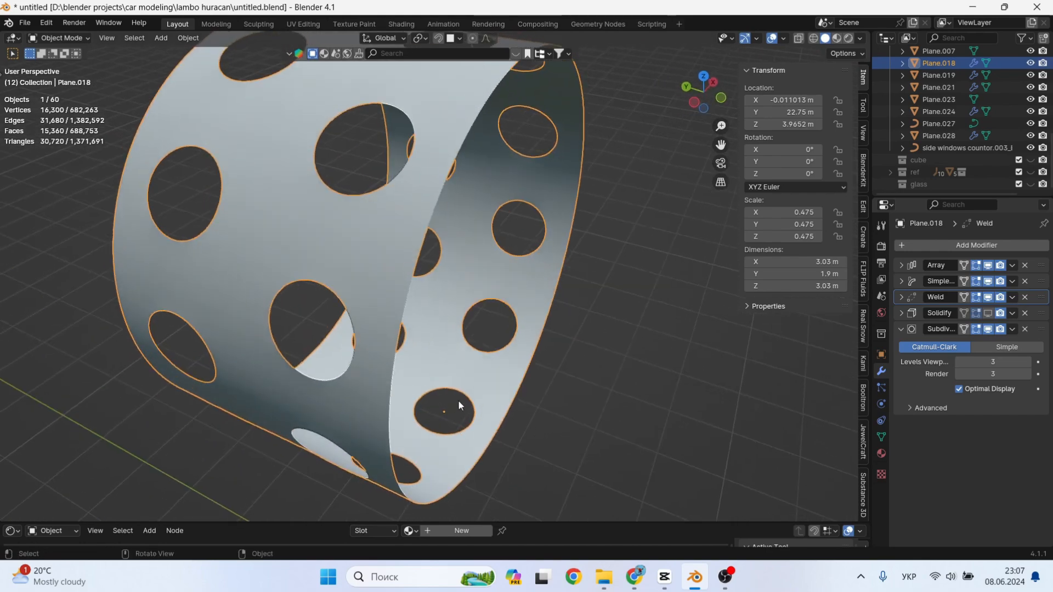
right_click(459, 360)
mouse_move(459, 362)
click(525, 366)
Extrude the edge loop at the ring's open end outward along Y by about -0.68 m.
key(Tab)
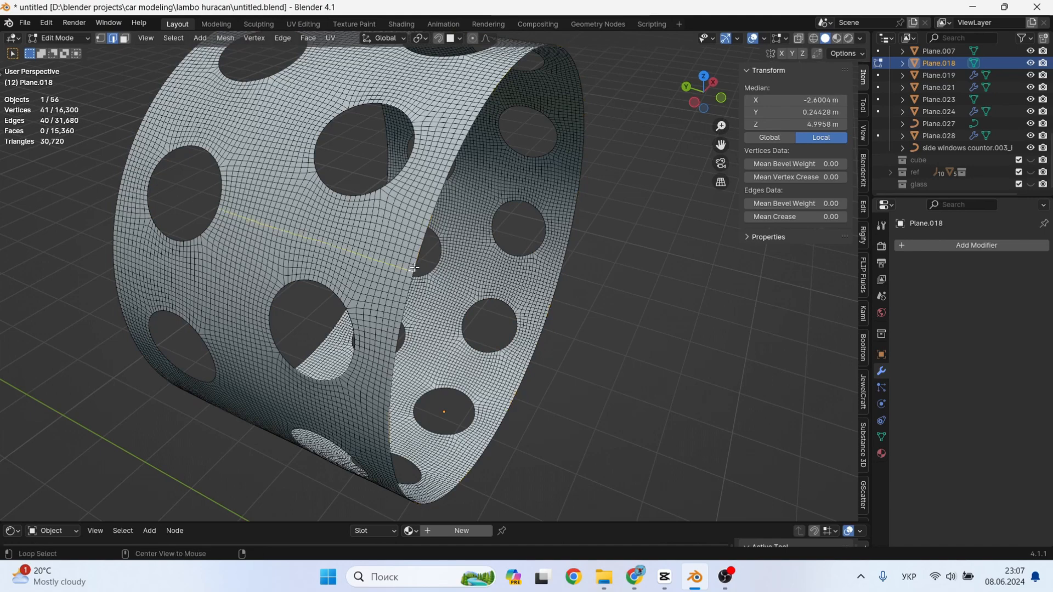
alt+click(414, 269)
scroll(571, 369, down, 5)
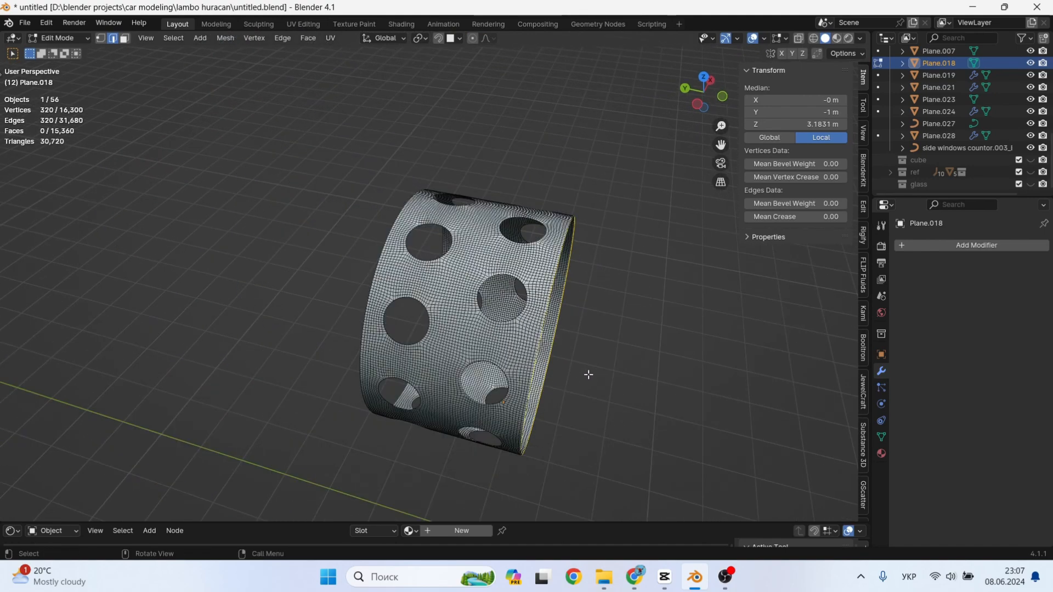
key(e)
key(y)
click(625, 395)
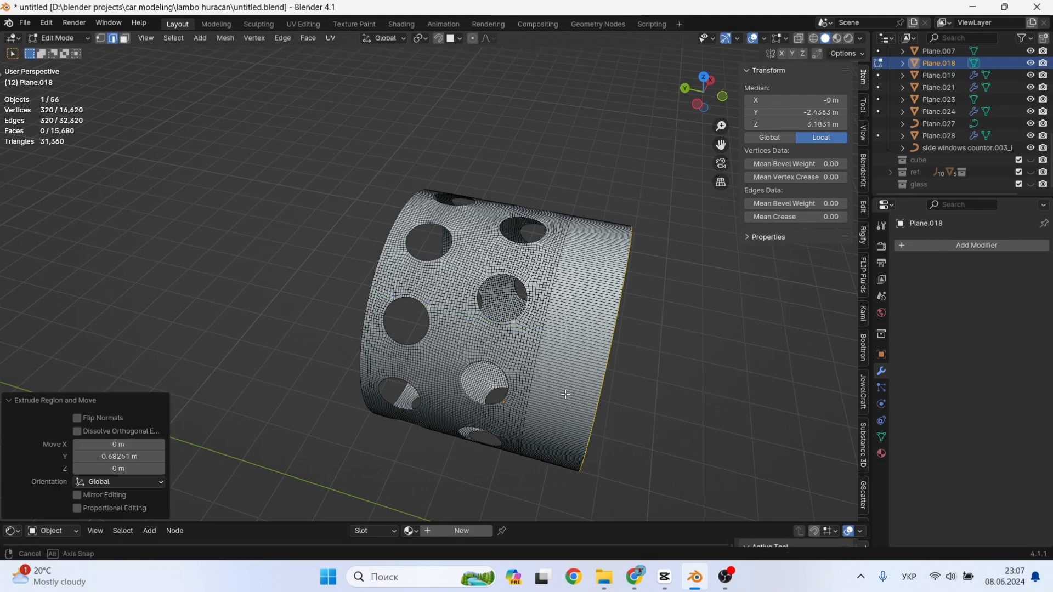
middle_drag(565, 394, 580, 373)
Select all faces of the extruded end band in see-through side view and extrude them outward along their normals.
key(alt+a)
key(KP_3)
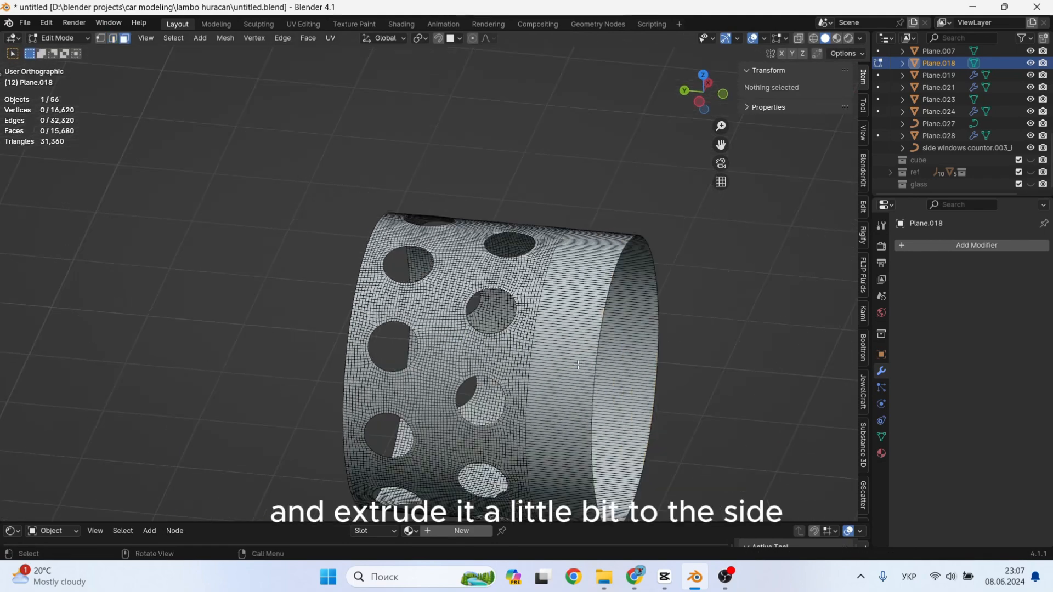
shift+middle_drag(366, 365, 480, 224)
key(alt+z)
drag(430, 130, 395, 474)
middle_drag(430, 276, 402, 206)
key(alt+e)
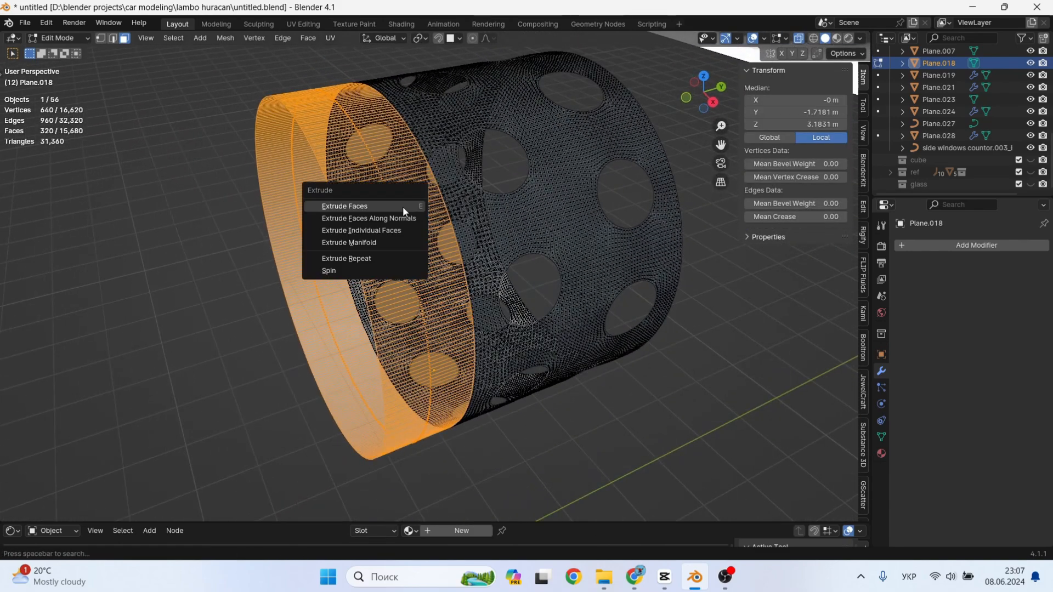
click(400, 219)
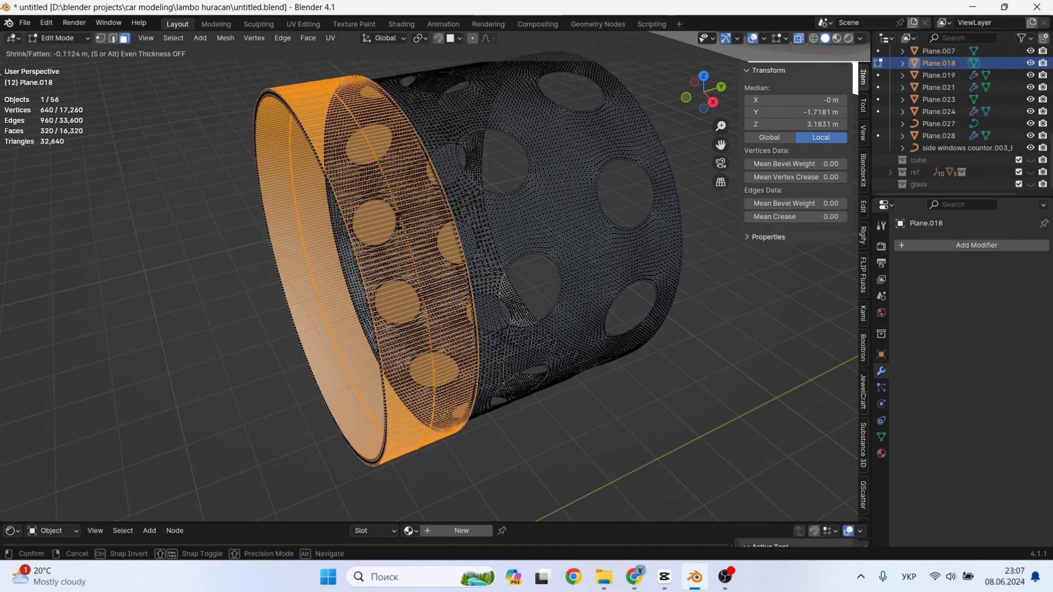
click(397, 232)
Add an edge loop around the step wall between the thickened band and the perforated section.
key(Tab)
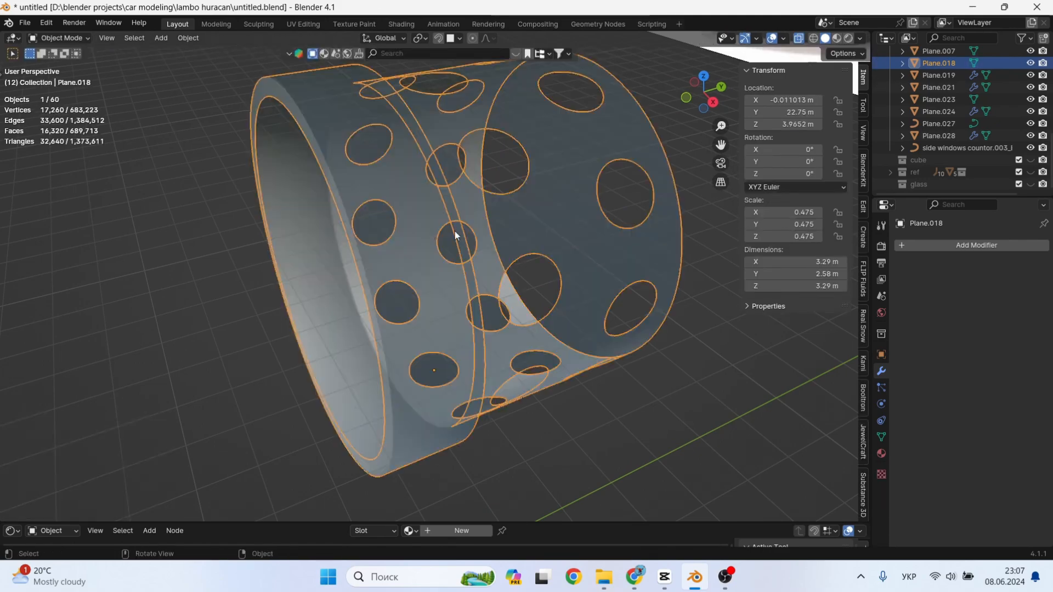
middle_drag(455, 231, 543, 273)
key(Tab)
click(475, 219)
key(Tab)
key(Tab)
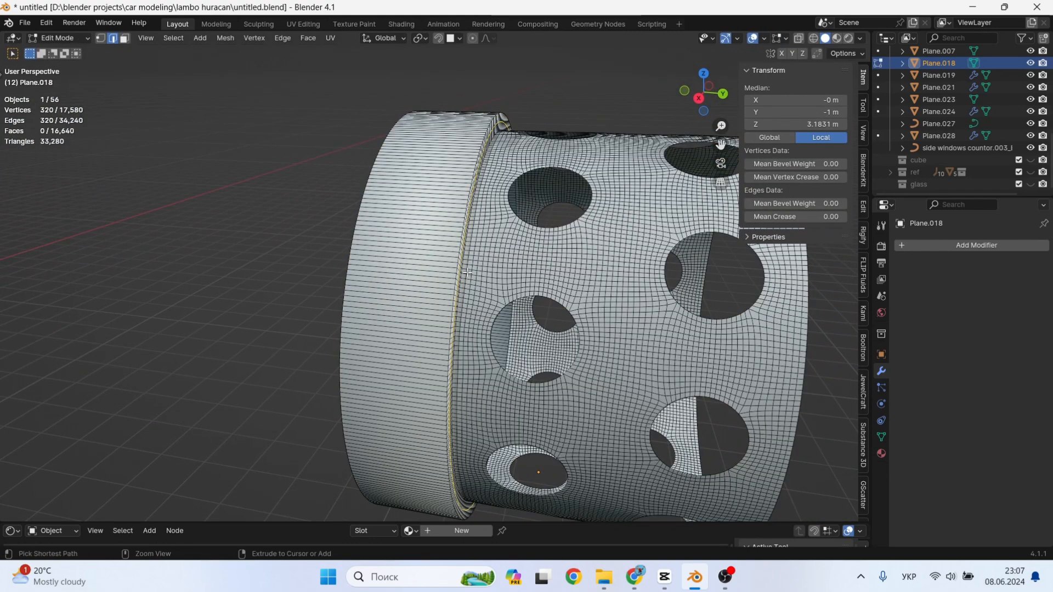
Add four evenly spaced, centred loop cuts around the thickened band.
key(ctrl+r)
scroll(428, 255, up, 3)
click(428, 255)
right_click(427, 255)
key(Tab)
mouse_move(428, 255)
middle_down()
mouse_move(504, 265)
mouse_move(421, 246)
middle_up()
Bevel the outer corner edge loop of the thickened band beside the step wall, about 0.056 m wide with 2 segments.
key(Tab)
scroll(421, 246, up, 4)
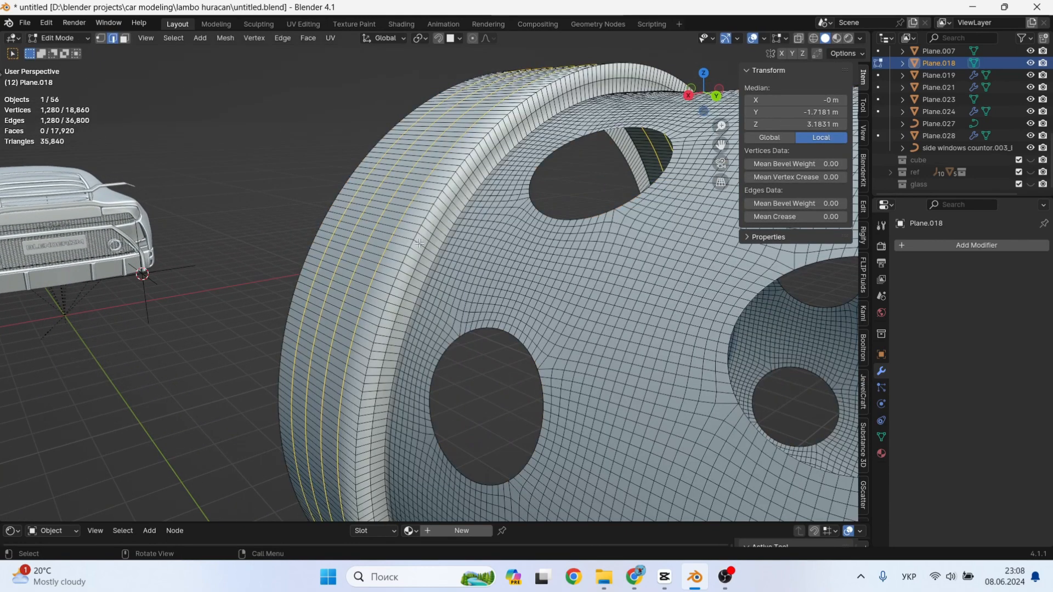
alt+click(408, 244)
alt+click(421, 257)
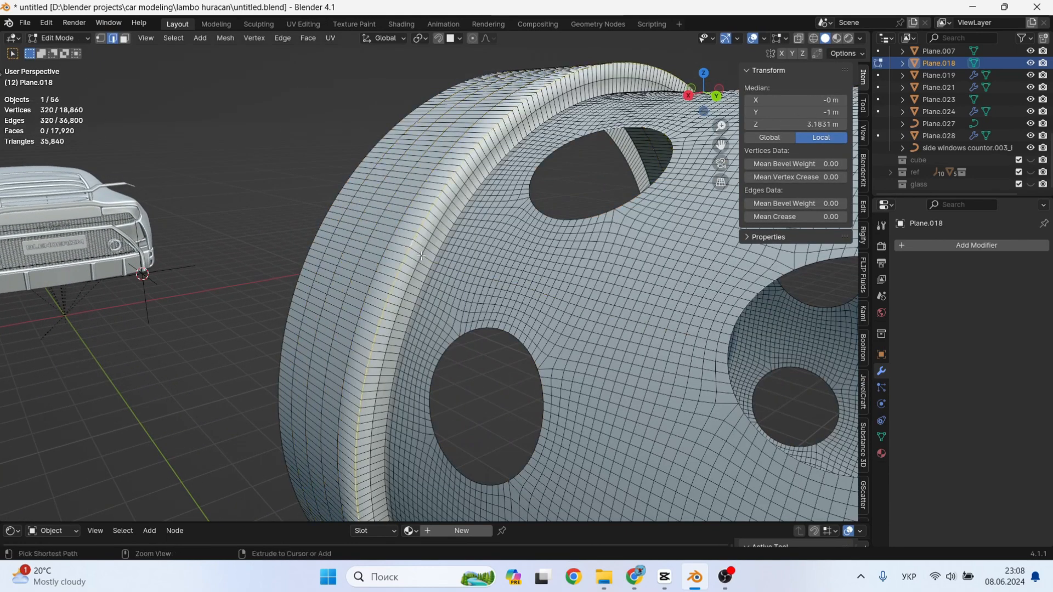
key(ctrl+b)
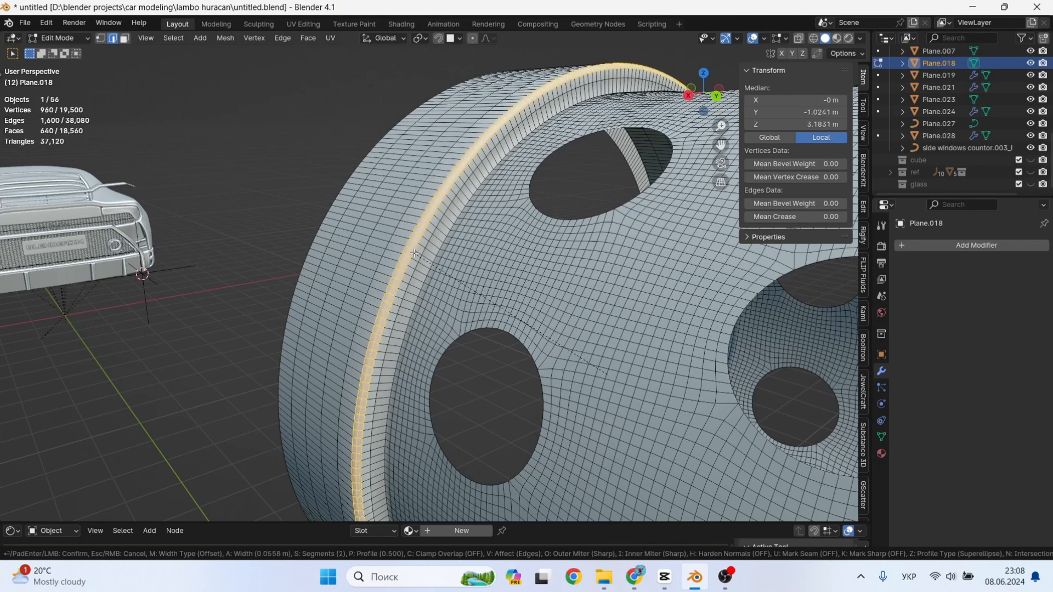
click(414, 253)
Extrude the edge loop at the pipe's opposite, perforated end outward along Y by about 0.15 m.
middle_drag(414, 253, 478, 274)
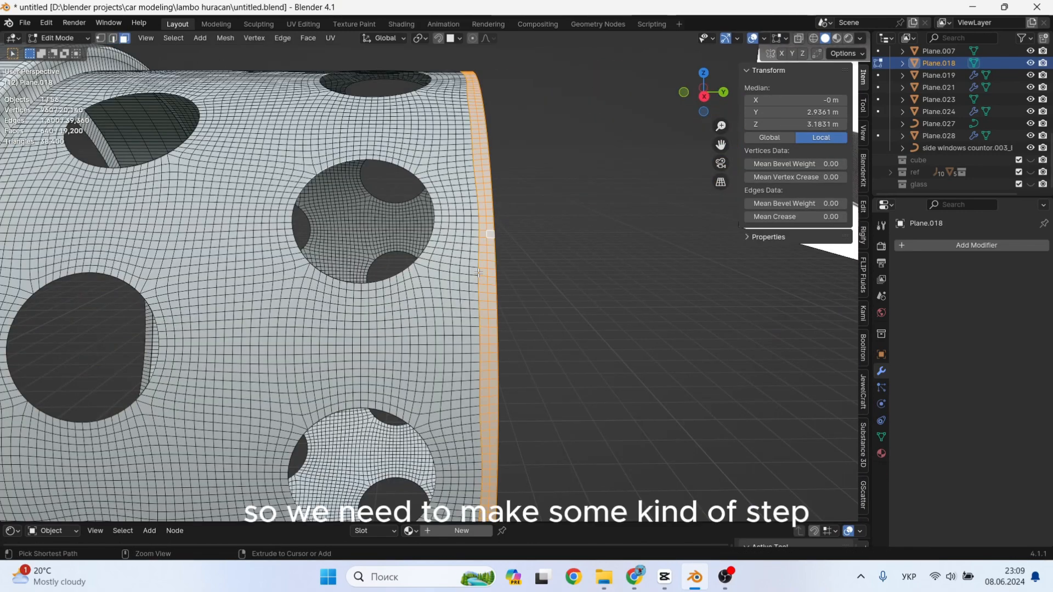
key(Tab)
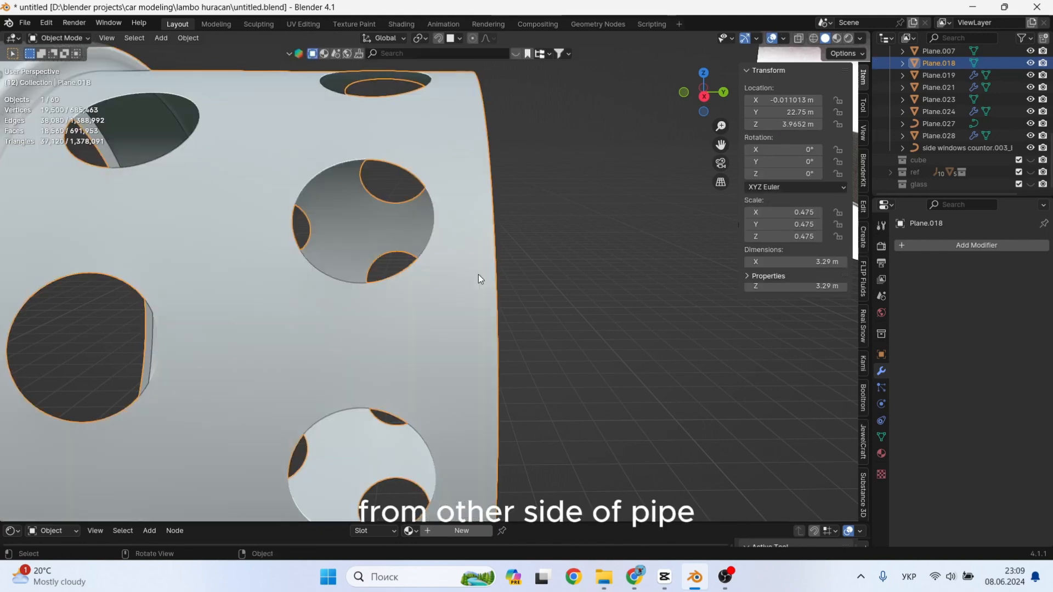
key(Tab)
alt+click(505, 274)
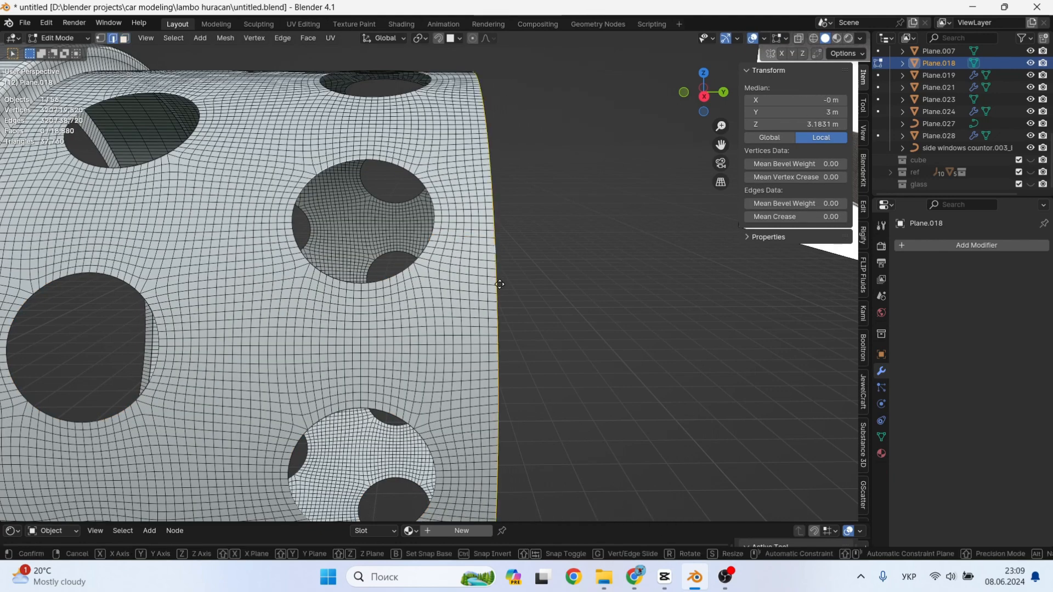
key(g)
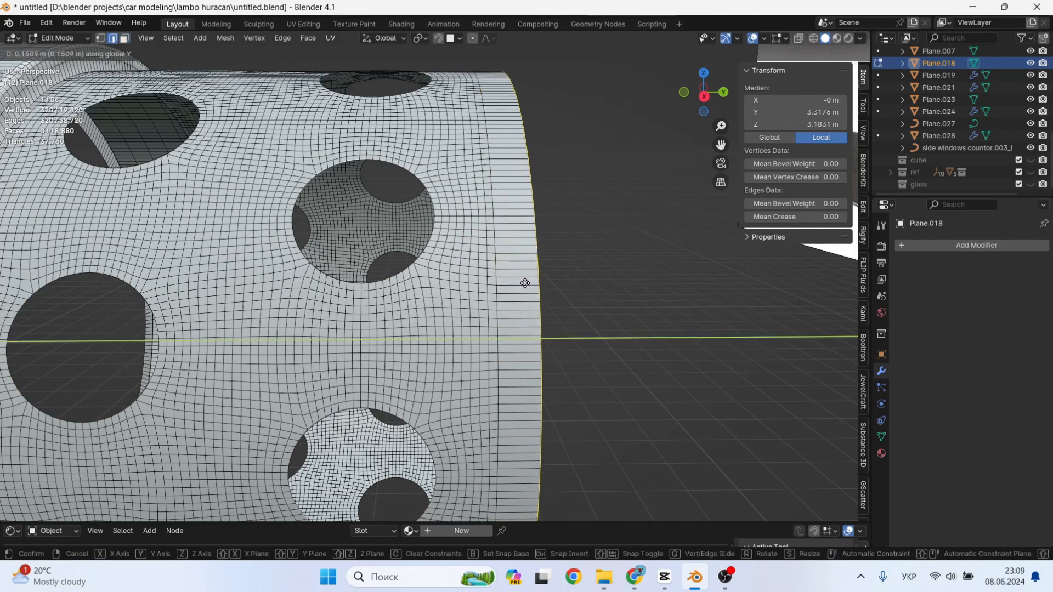
click(522, 285)
key(Tab)
key(Tab)
Scale the newly extruded face ring up by 1.047 and add an edge loop around its step wall.
alt+click(513, 285)
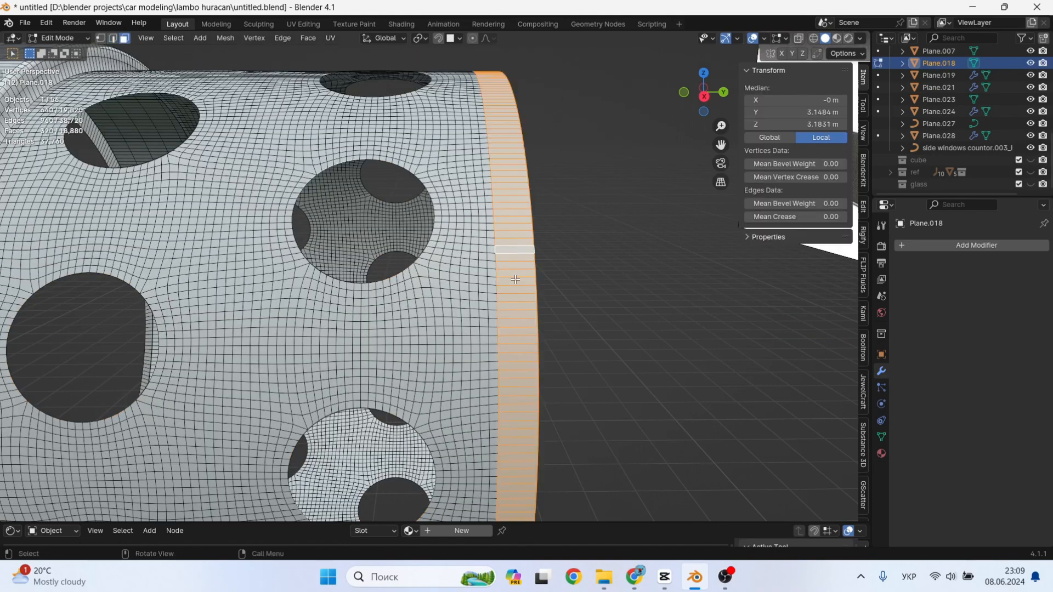
scroll(513, 285, up, 2)
middle_drag(512, 285, 524, 288)
key(s)
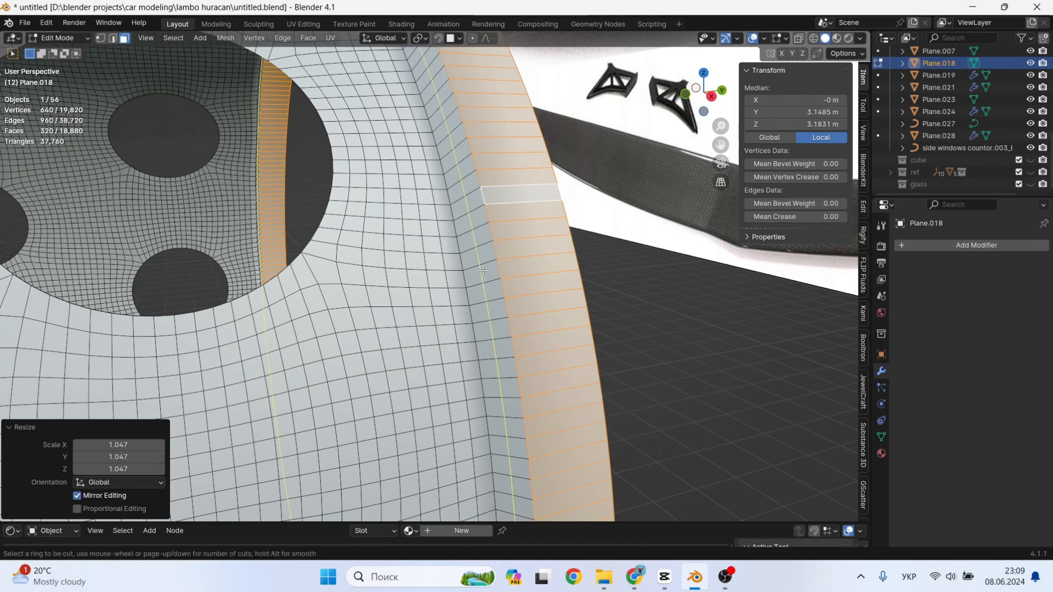
key(alt+a)
key(Tab)
scroll(485, 272, down, 4)
middle_drag(495, 273, 528, 284)
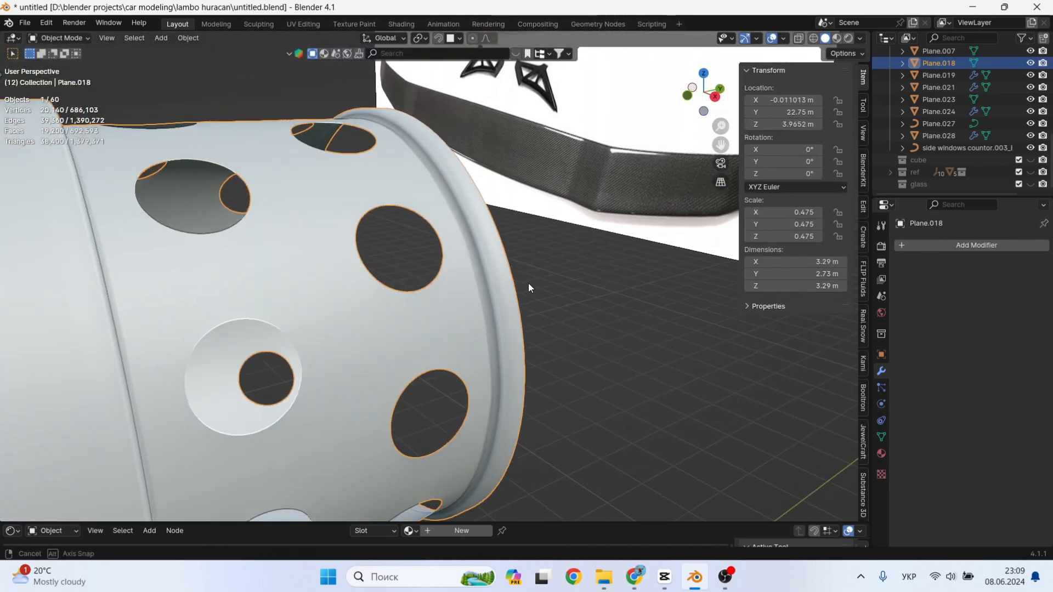
Bevel the corner edge loop between the new narrow band and its step wall.
scroll(485, 281, up, 4)
key(Tab)
alt+click(485, 281)
key(ctrl+b)
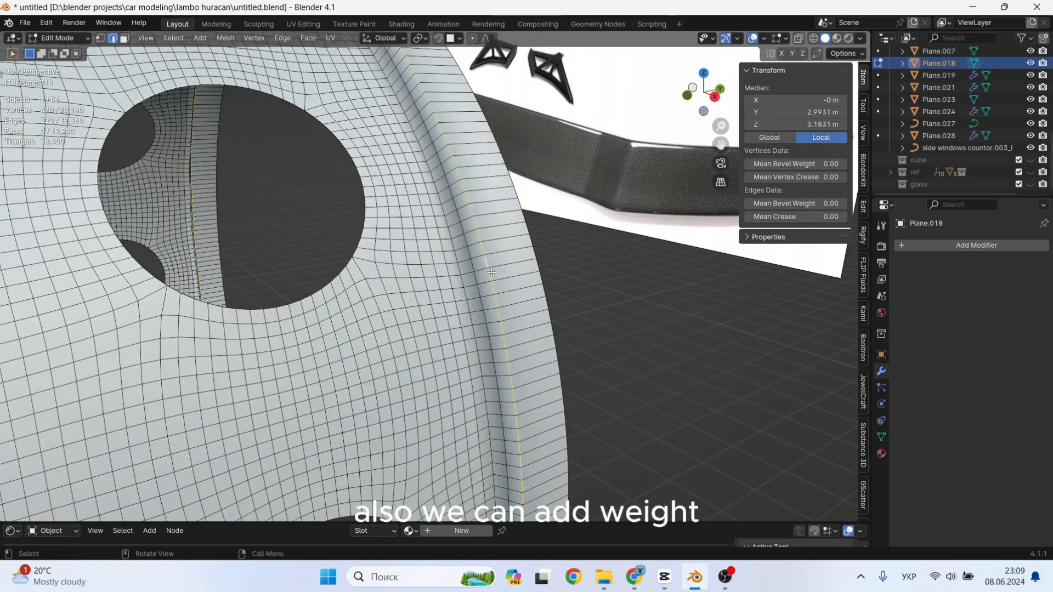
click(496, 278)
key(Tab)
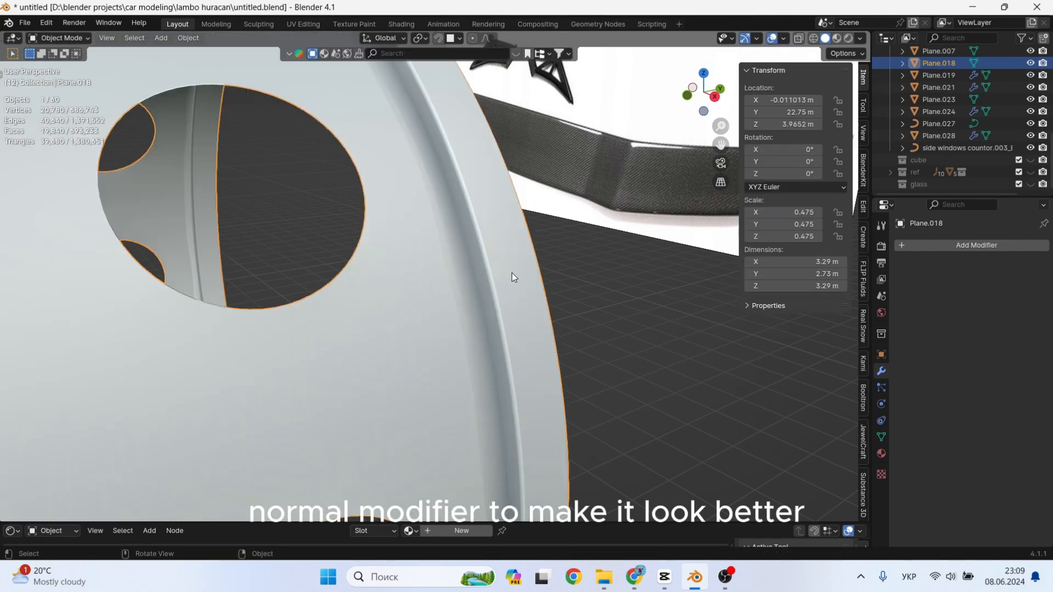
Add three evenly spaced, centred loop cuts around the narrow end band.
middle_drag(513, 278, 482, 275)
key(Tab)
key(ctrl+r)
scroll(512, 256, up, 2)
click(513, 256)
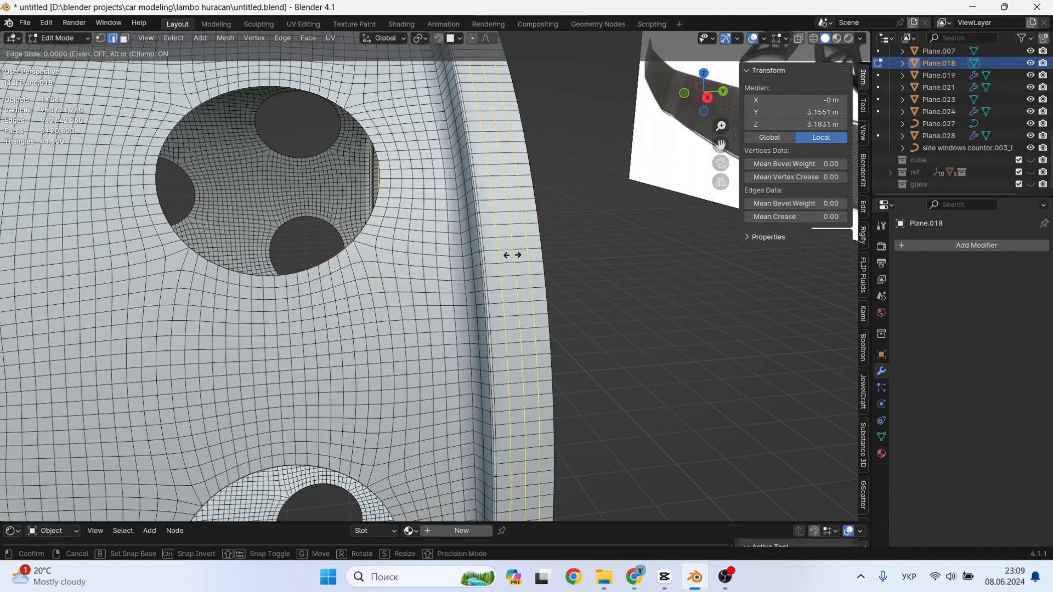
key(Tab)
Add a Weighted Normal modifier to the pipe.
scroll(489, 279, down, 5)
click(943, 249)
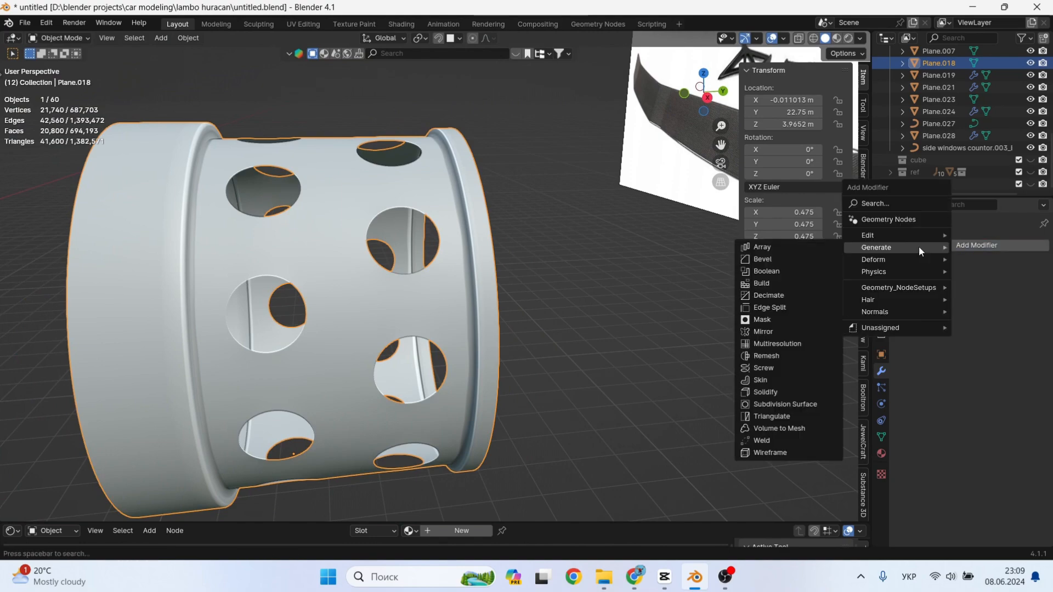
mouse_move(886, 235)
click(804, 286)
scroll(377, 292, up, 3)
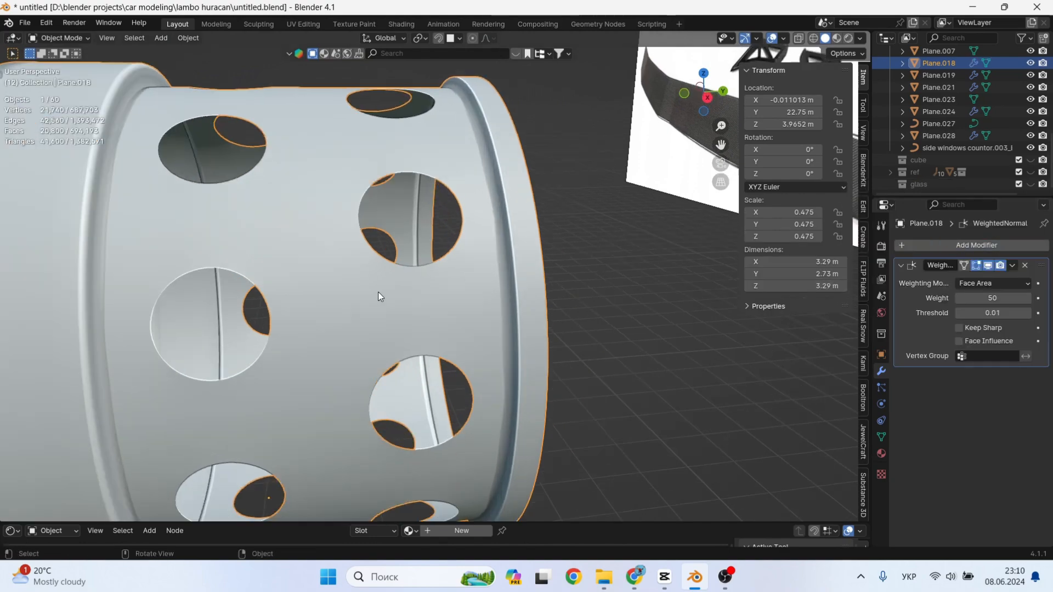
Add an edge loop at the base of the narrow band's step wall, next to the perforated section.
middle_drag(379, 292, 371, 252)
scroll(457, 265, up, 3)
scroll(428, 251, up, 3)
key(Tab)
scroll(510, 250, down, 3)
key(ctrl+r)
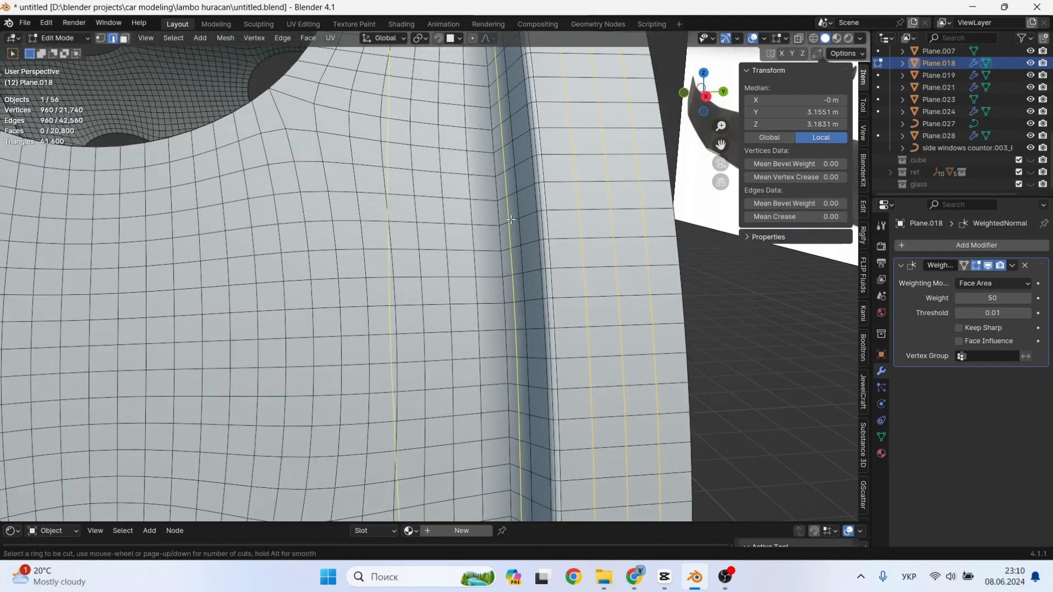
click(512, 250)
click(503, 244)
key(Tab)
scroll(502, 244, down, 7)
middle_drag(468, 260, 477, 262)
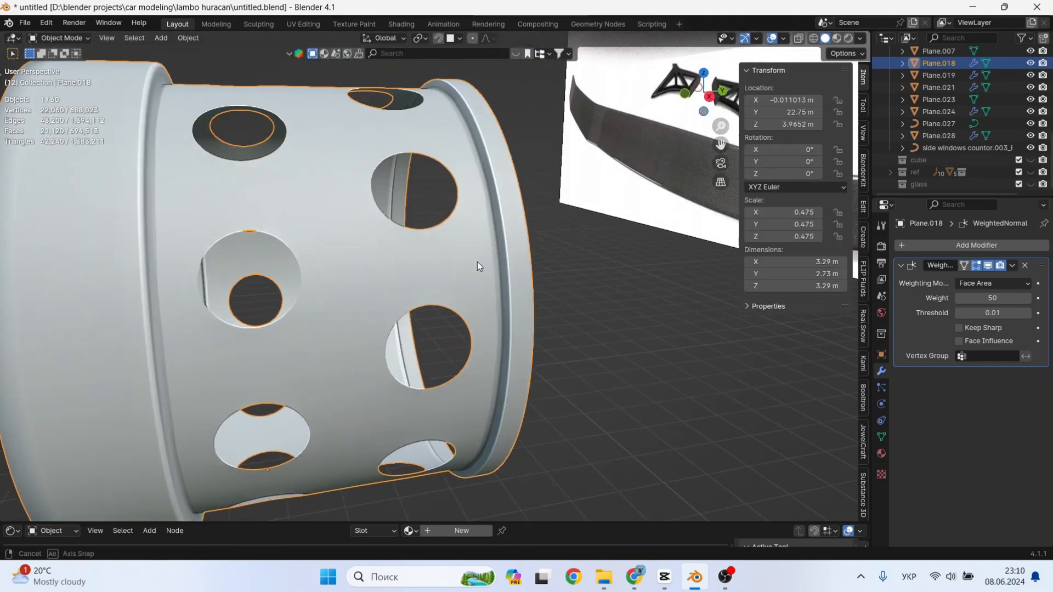
Select the outermost face ring at the thick band's open end and extrude it along Y by about -3.1 m.
scroll(471, 257, down, 5)
middle_drag(408, 193, 438, 215)
scroll(437, 215, up, 2)
key(Tab)
key(a)
scroll(384, 196, up, 3)
key(3)
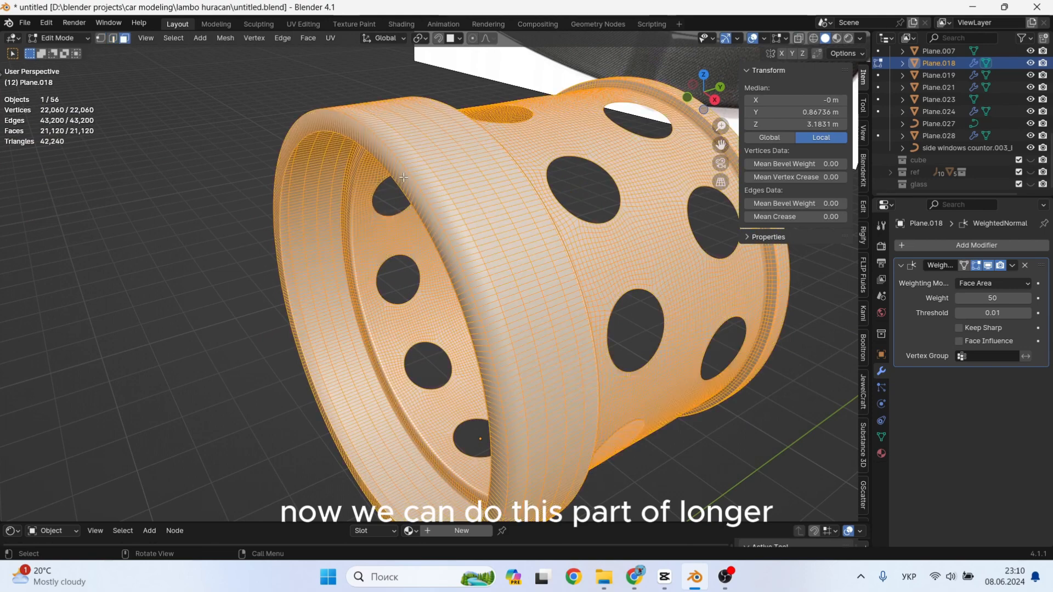
alt+click(307, 230)
scroll(392, 234, down, 5)
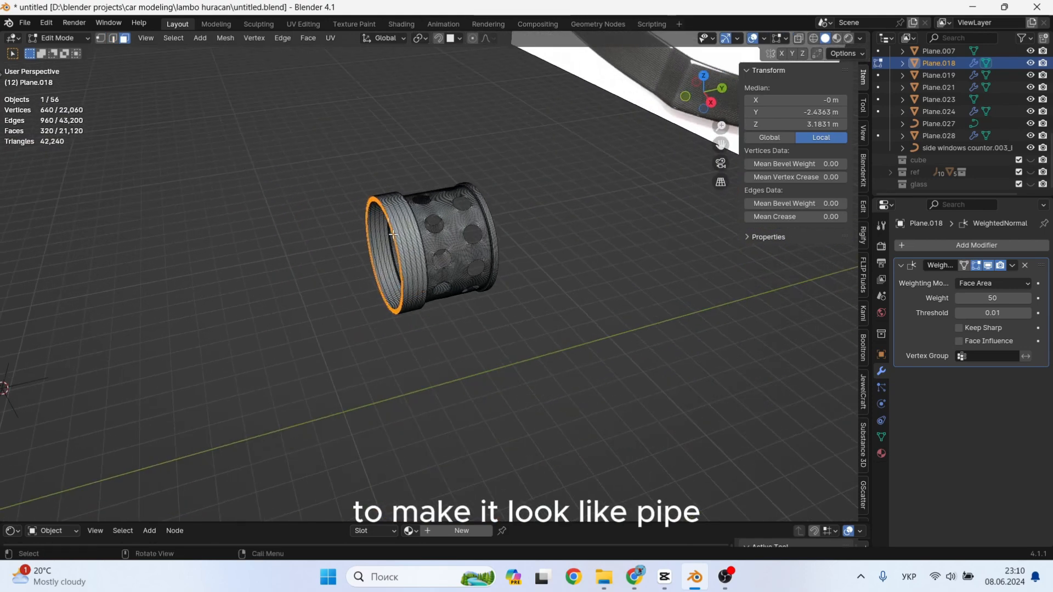
key(e)
click(318, 262)
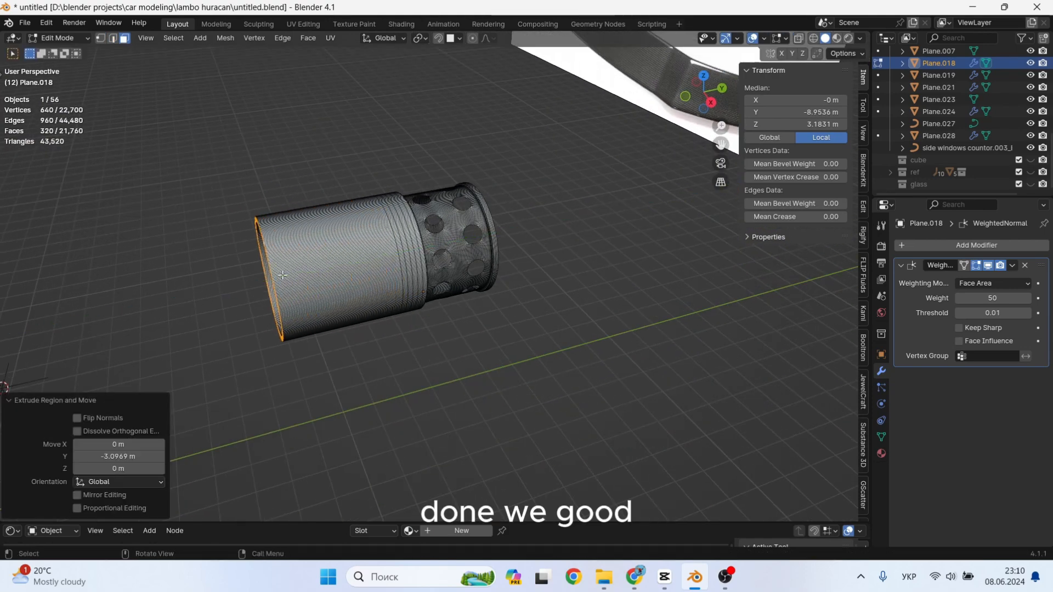
key(Tab)
middle_drag(346, 241, 373, 227)
scroll(416, 194, up, 3)
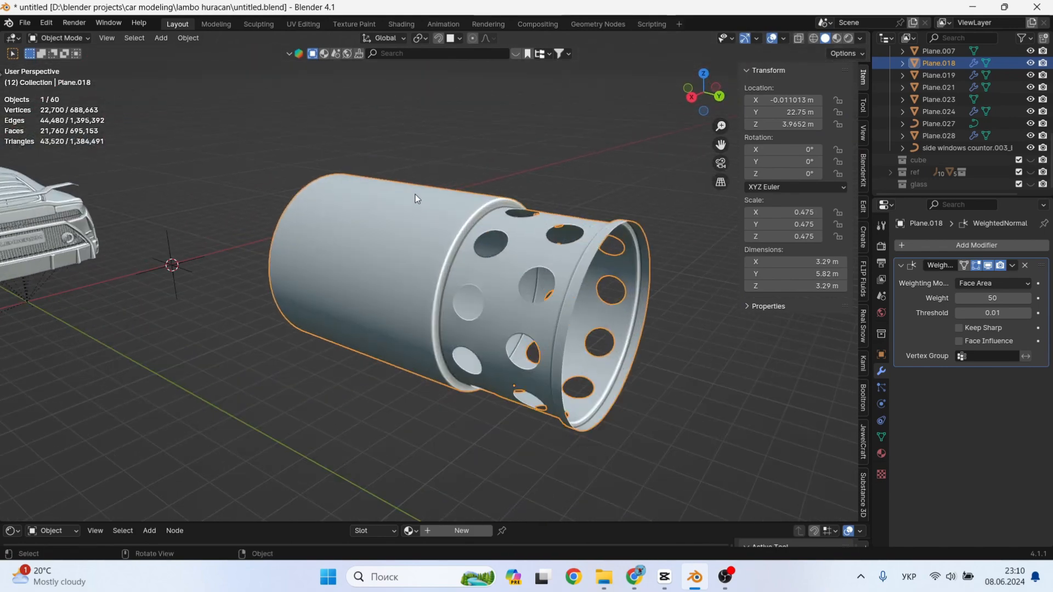
shift+middle_drag(416, 194, 343, 197)
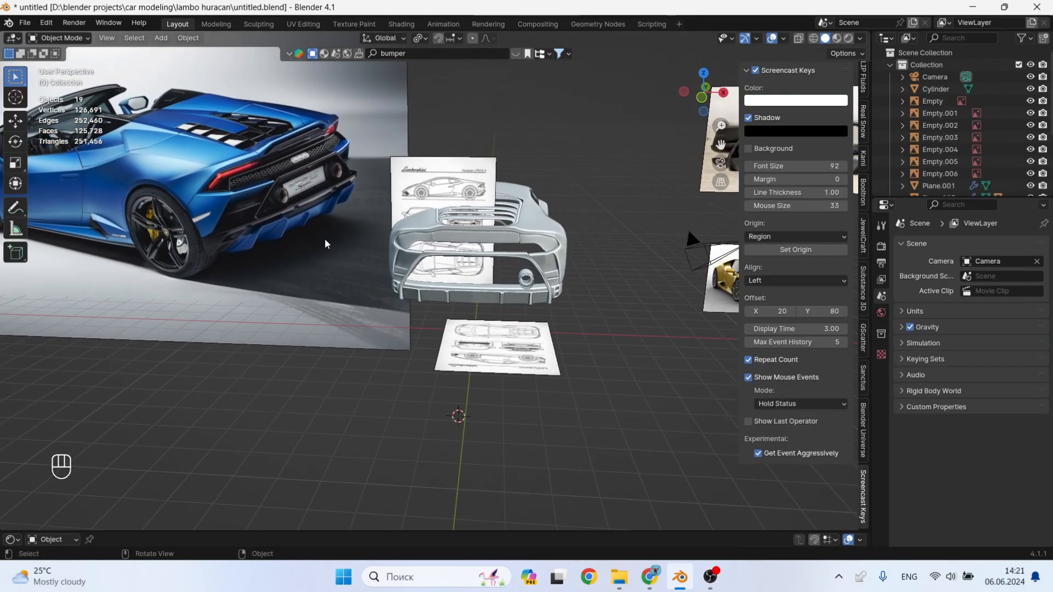
Enlarge the blue car's rear reference image by 2.945 to examine the grille, and scale it back down by 0.265.
click(686, 226)
key(s)
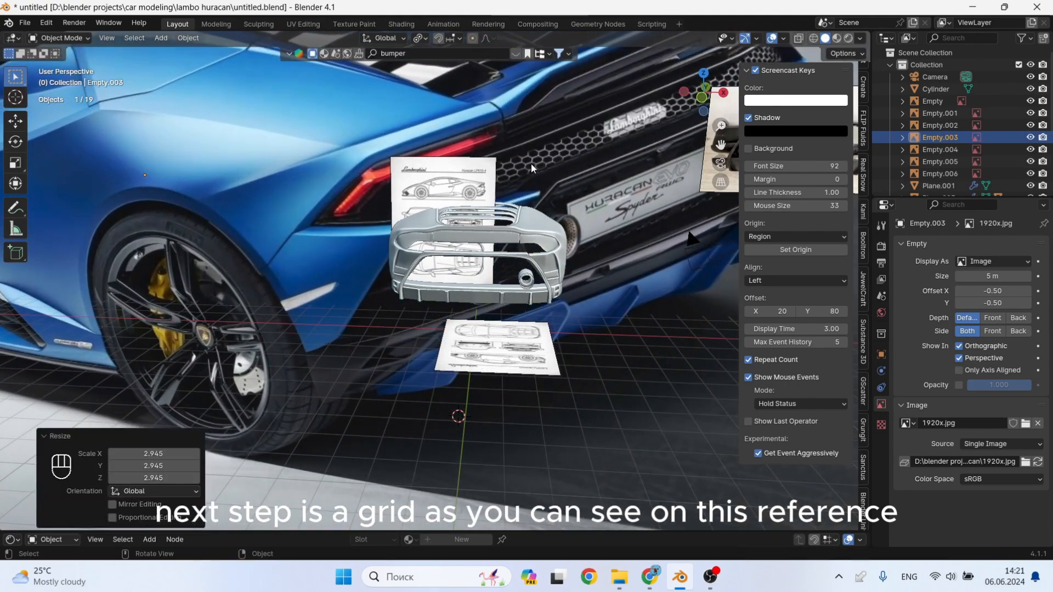
key(s)
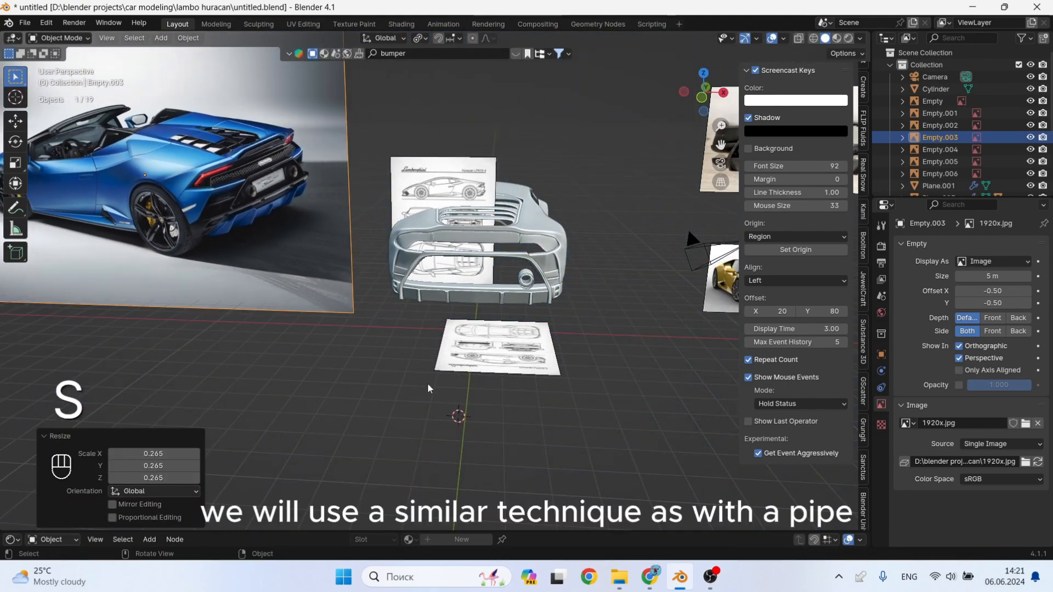
click(453, 439)
Add a 2 m plane behind the car in top view and subdivide it with one cut.
key(KP_7)
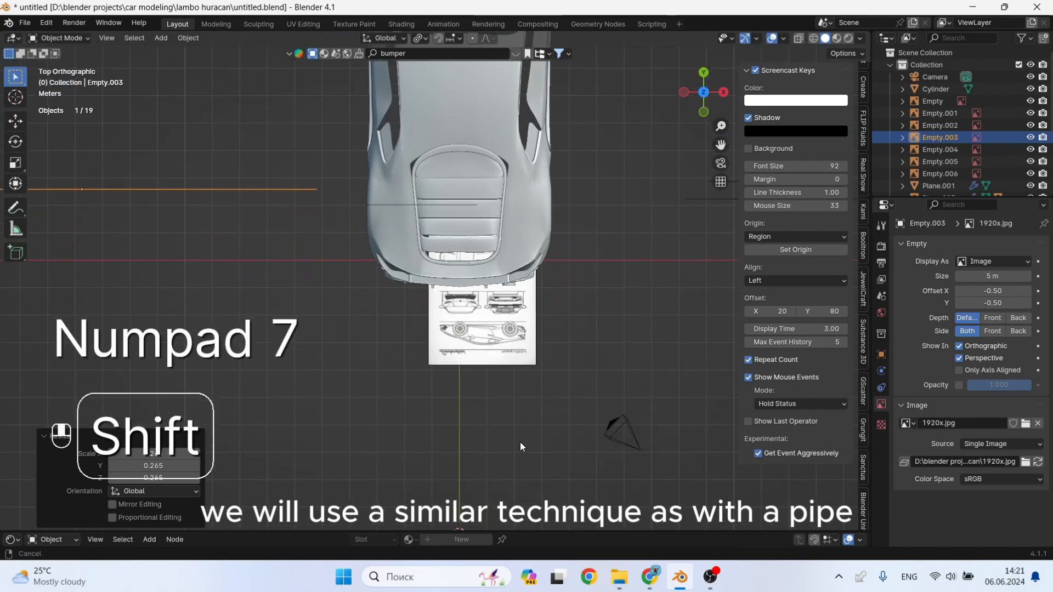
shift+middle_drag(519, 442, 530, 267)
key(shift+a)
mouse_move(443, 325)
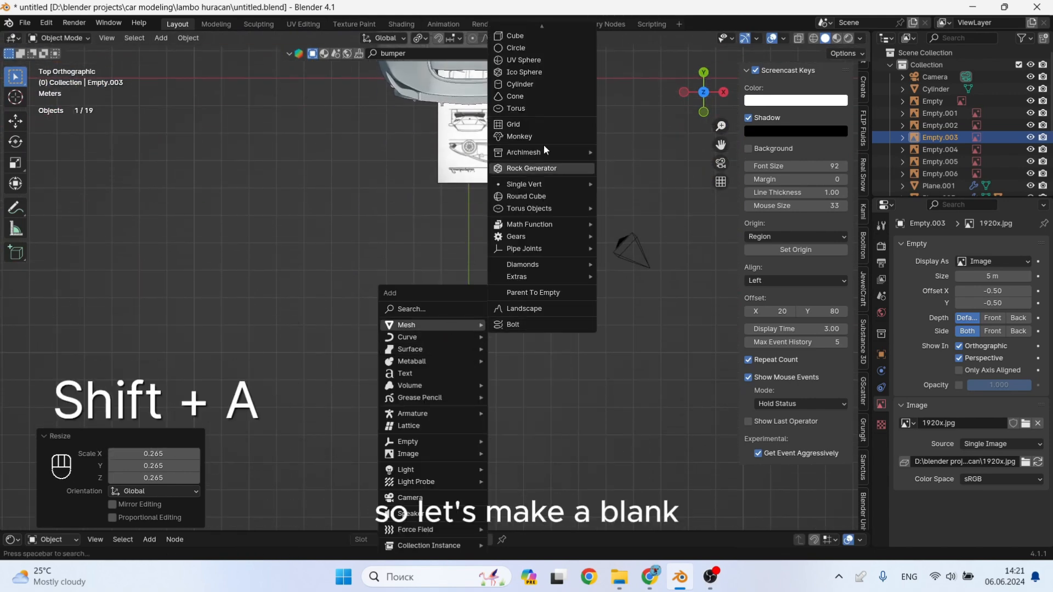
click(532, 34)
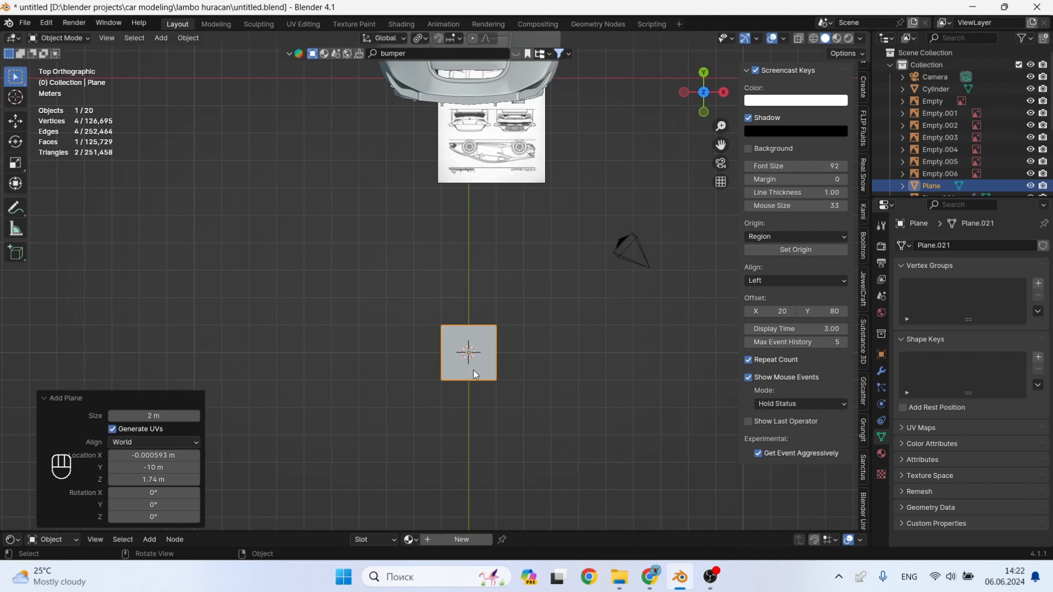
key(Tab)
right_click(472, 366)
click(433, 358)
scroll(473, 364, up, 4)
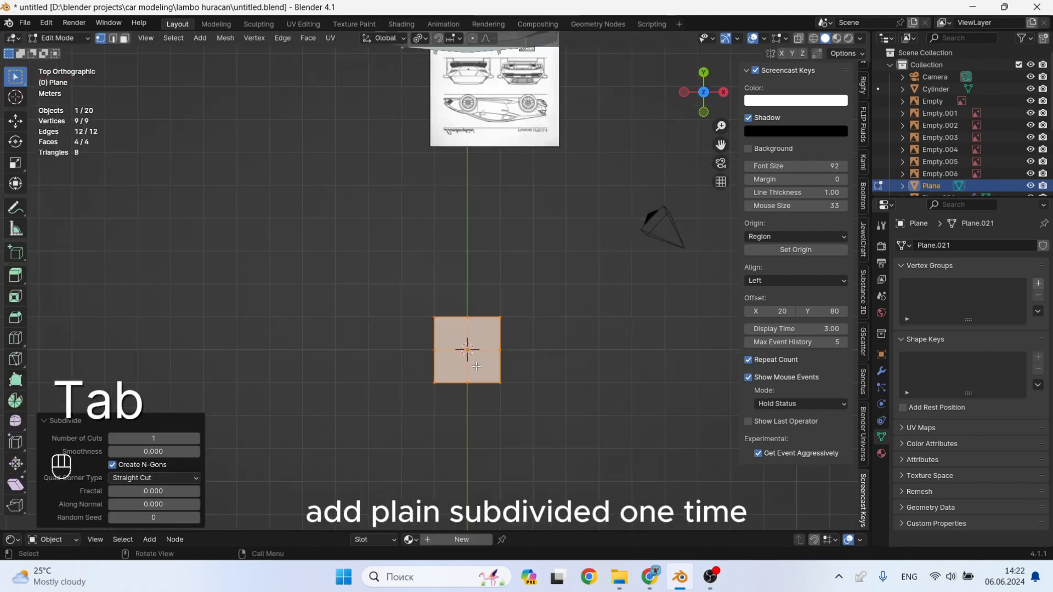
Scale the plane's middle row of vertices by 2 along X to form a hexagon.
key(1)
drag(528, 325, 383, 352)
key(s)
key(x)
key(KP_2)
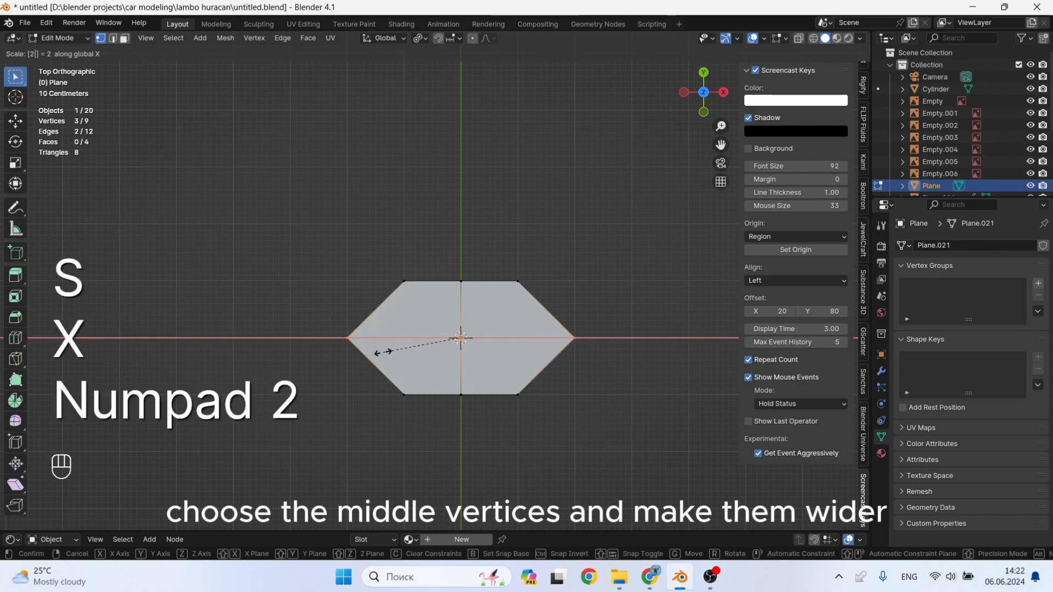
key(KP_Enter)
drag(810, 165, 749, 165)
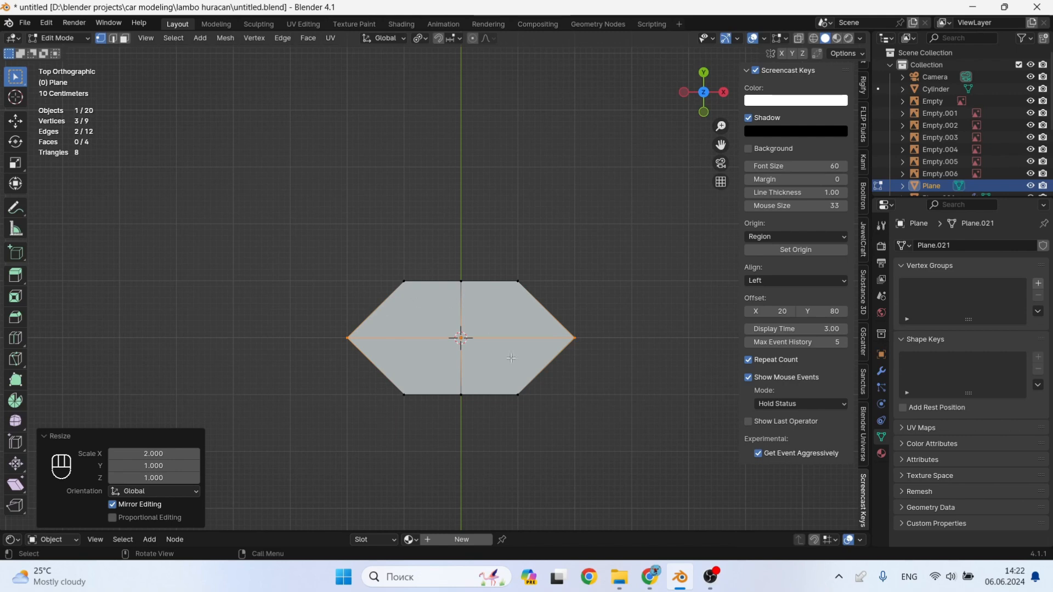
Duplicate the hexagonal plane object in place.
key(Tab)
shift+middle_drag(556, 363, 501, 372)
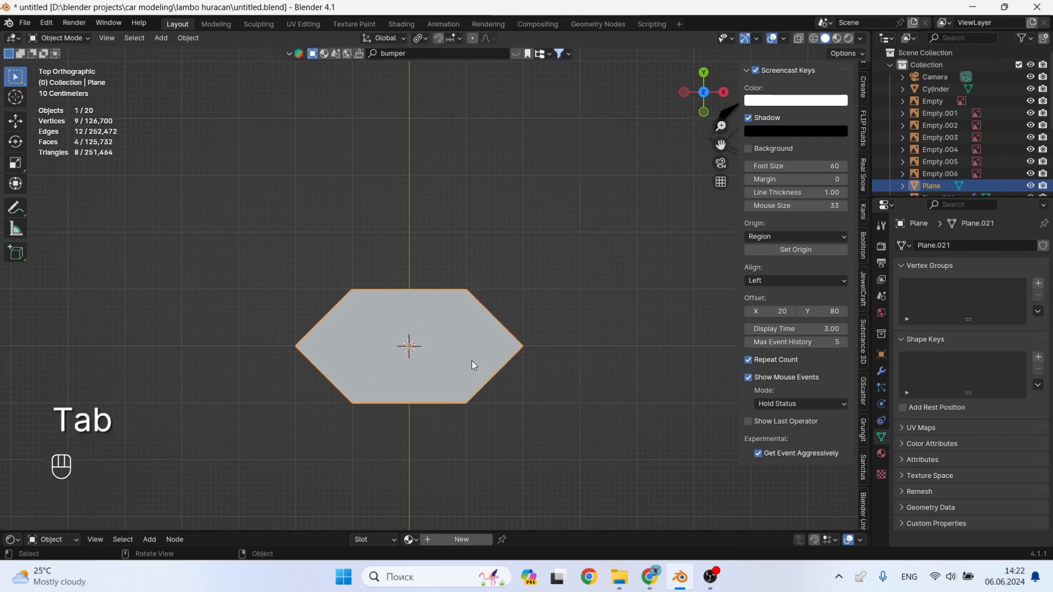
key(shift+d)
right_click(445, 366)
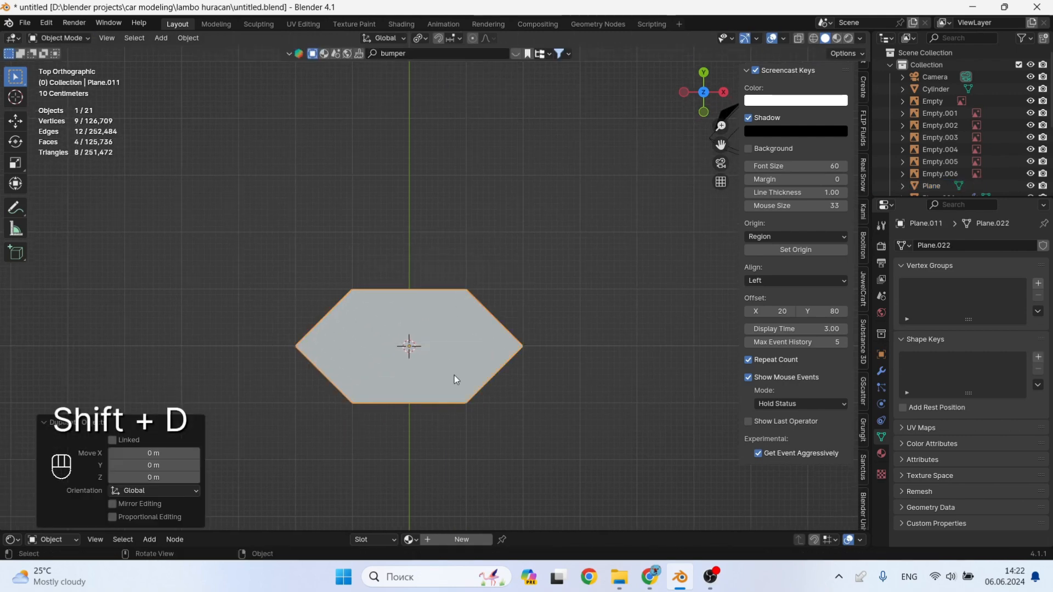
key(g)
key(y)
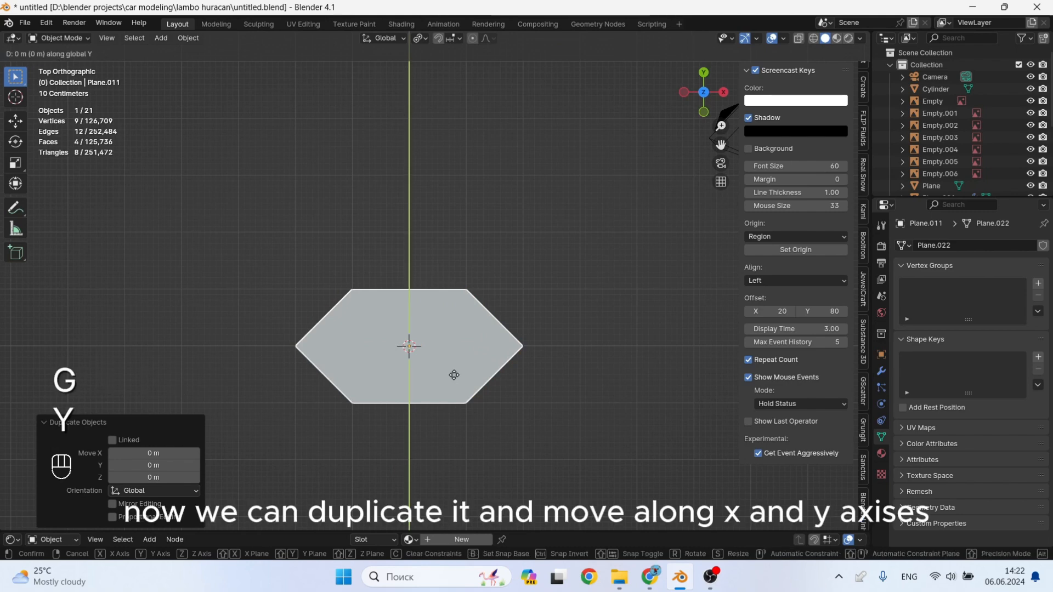
key(3)
key(2)
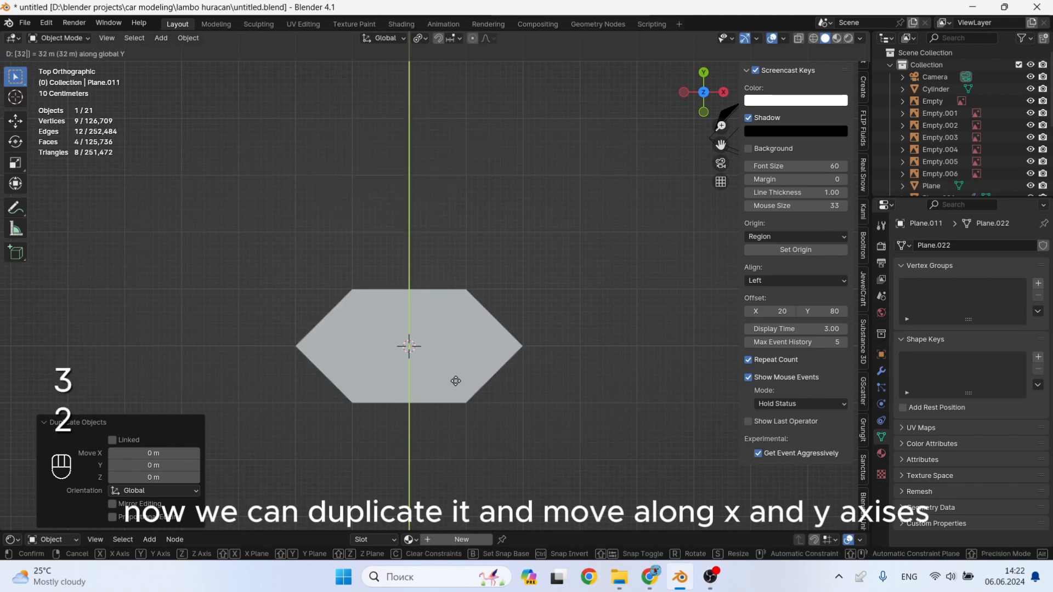
key(Escape)
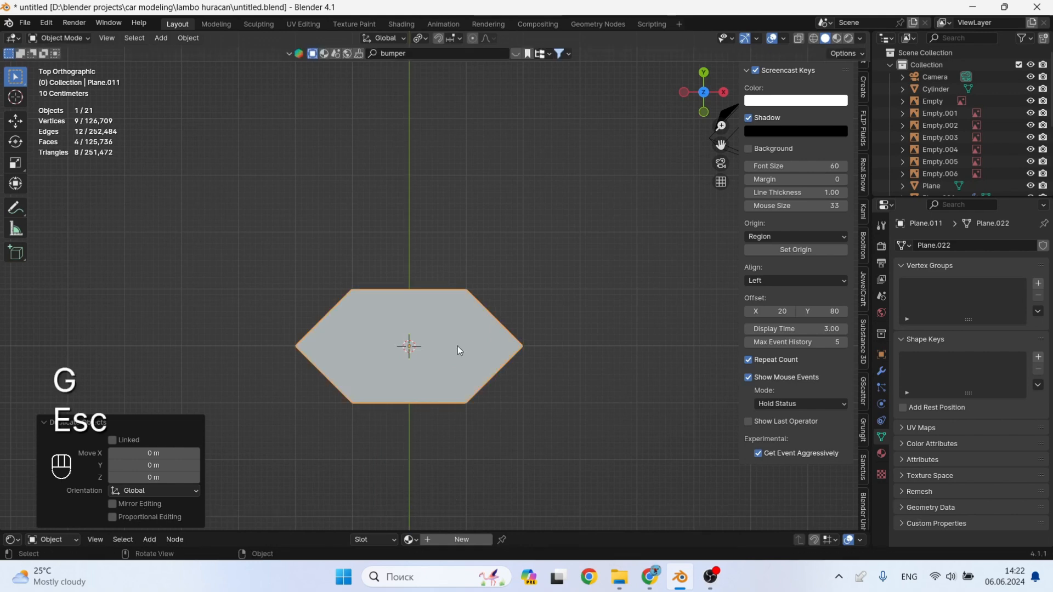
Move the duplicated hexagon 3 m along X and 1 m along Y so it nests against the original.
key(g)
key(x)
key(3)
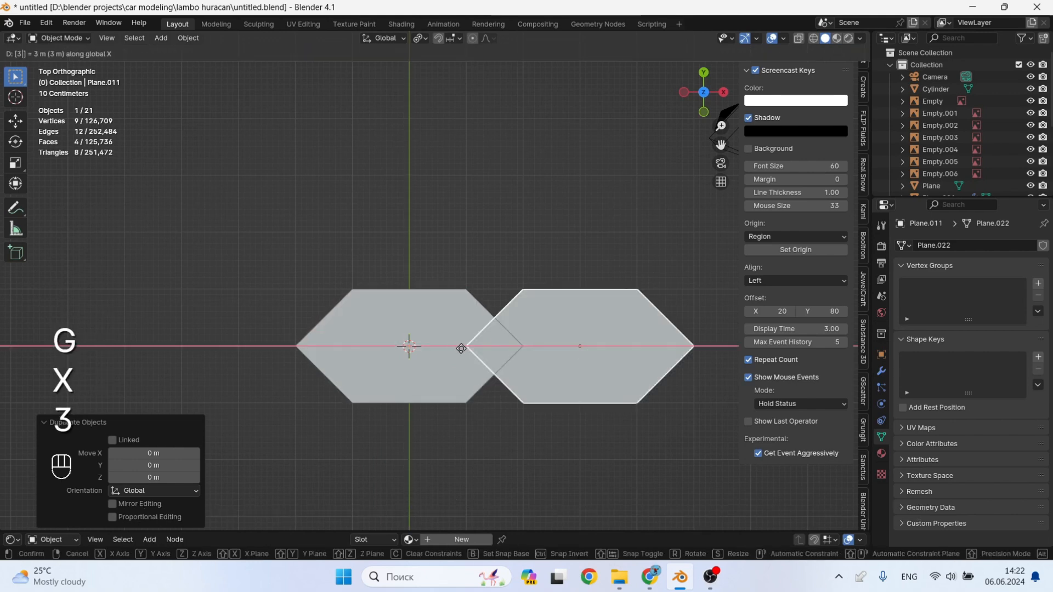
key(KP_Enter)
key(g)
key(y)
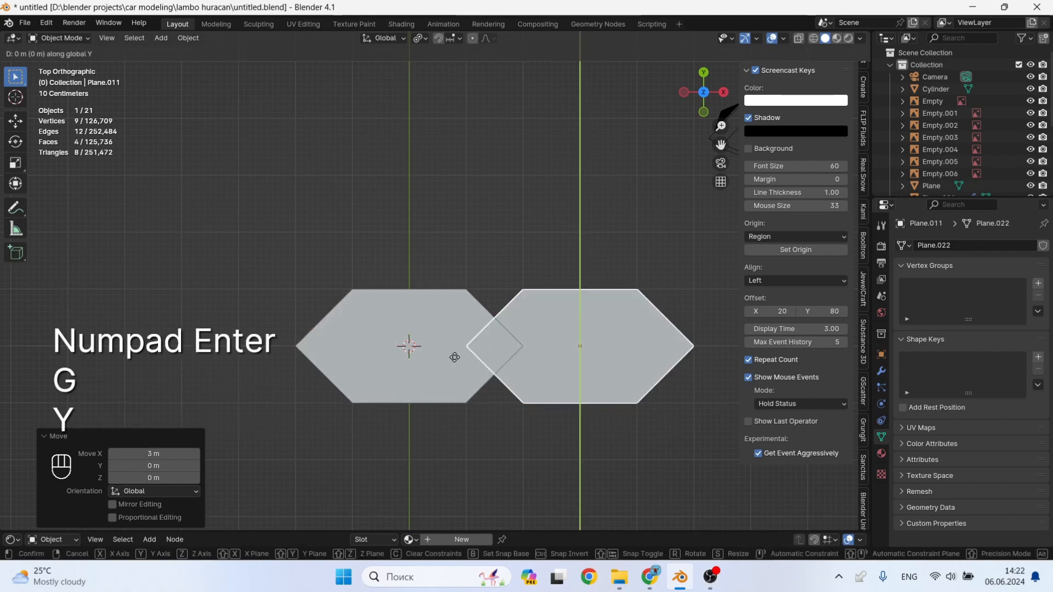
key(1)
key(KP_Enter)
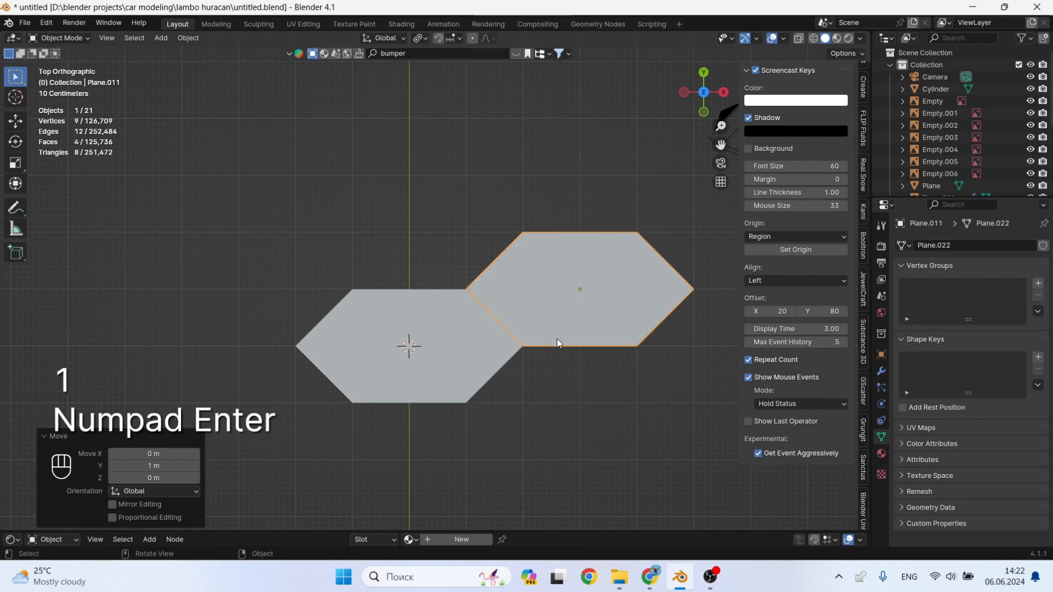
Select both hexagons in object mode and join them into one object.
key(Tab)
key(Tab)
drag(510, 303, 443, 353)
right_click(482, 307)
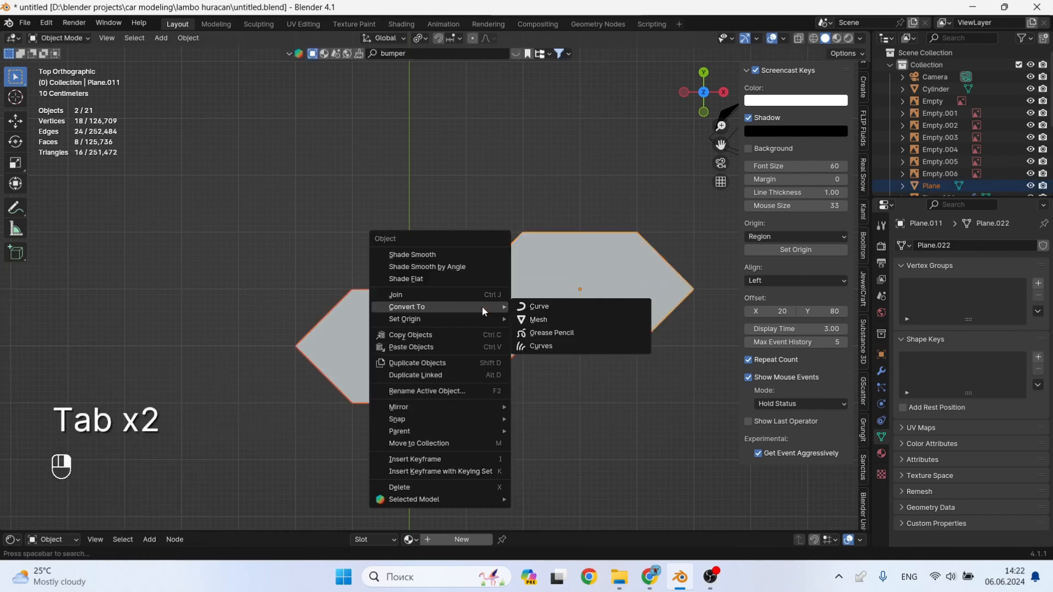
click(480, 295)
key(g)
key(y)
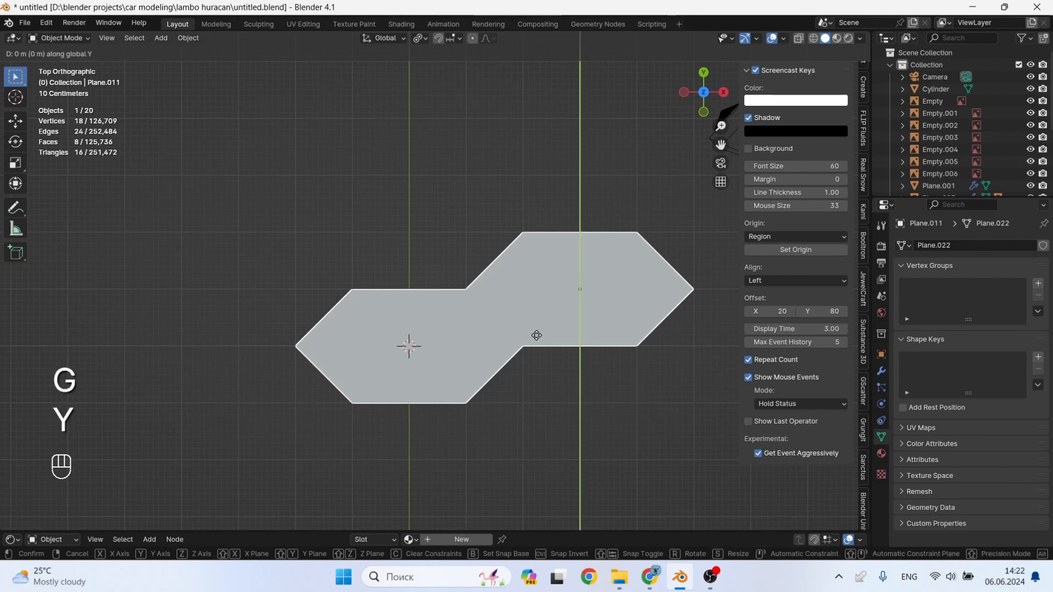
key(2)
key(Escape)
Duplicate the joined hexagon pair and move the copy 2 m along Y.
key(shift+d)
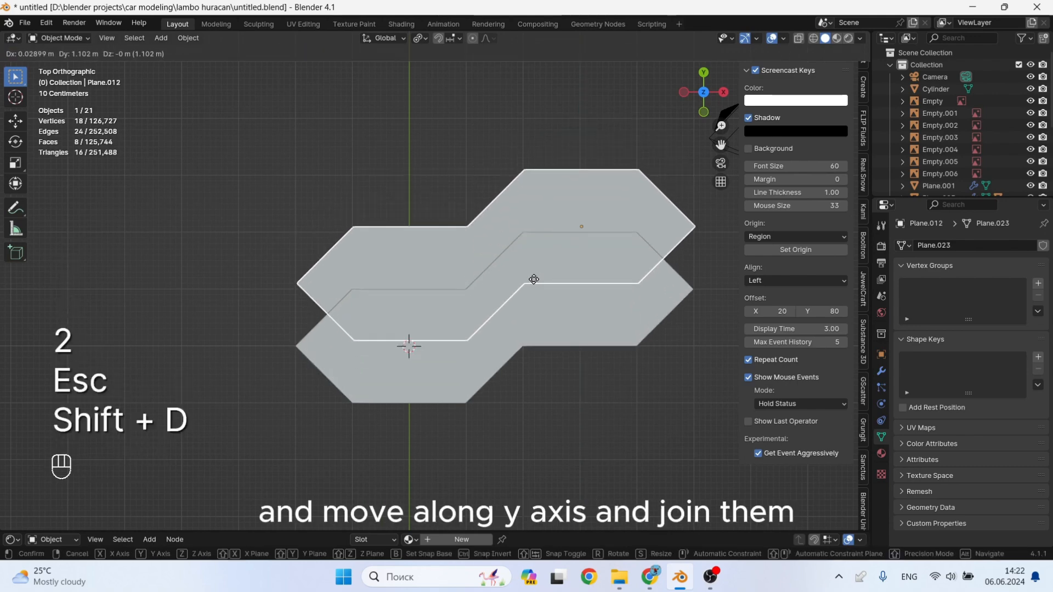
right_click(532, 308)
key(g)
key(y)
key(2)
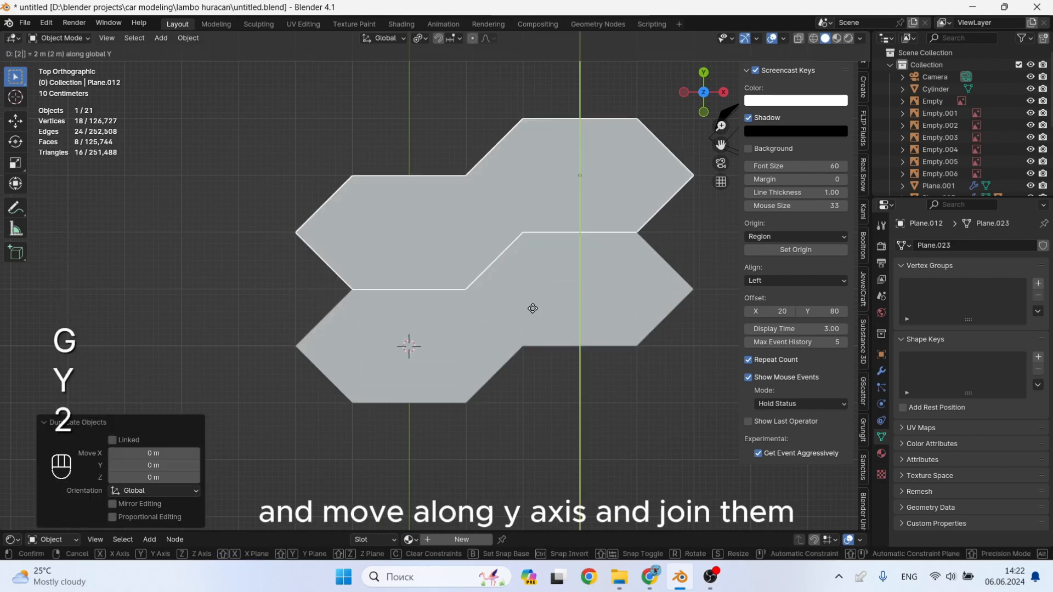
key(KP_Enter)
Select the two hexagon pairs in object mode and join them into a single four-hexagon object.
key(Tab)
key(Tab)
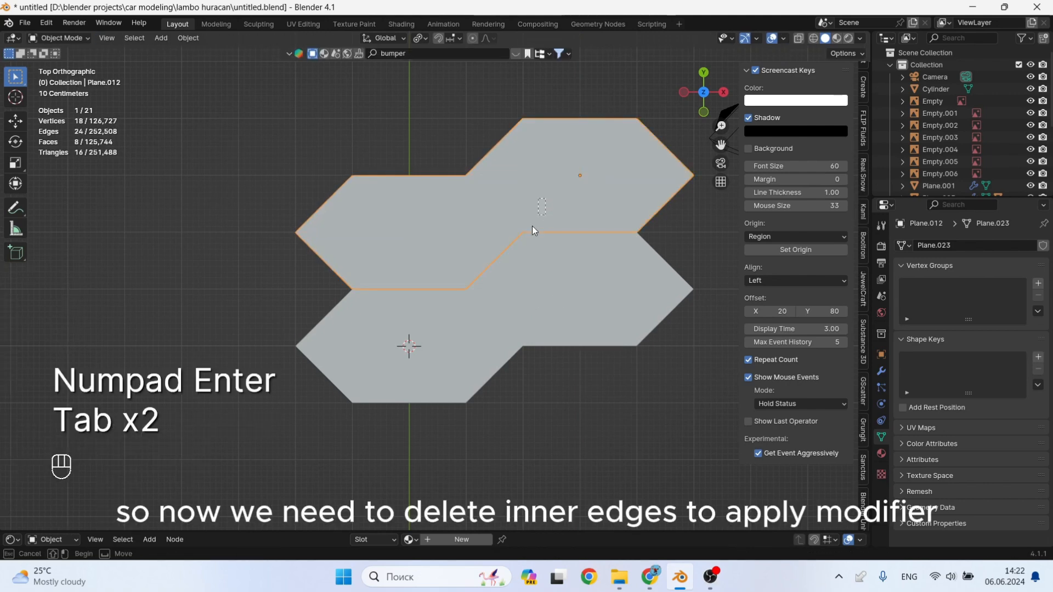
drag(533, 227, 496, 247)
right_click(495, 246)
click(495, 246)
Dissolve the center vertex of each of the four hexagons and return to object mode.
key(Tab)
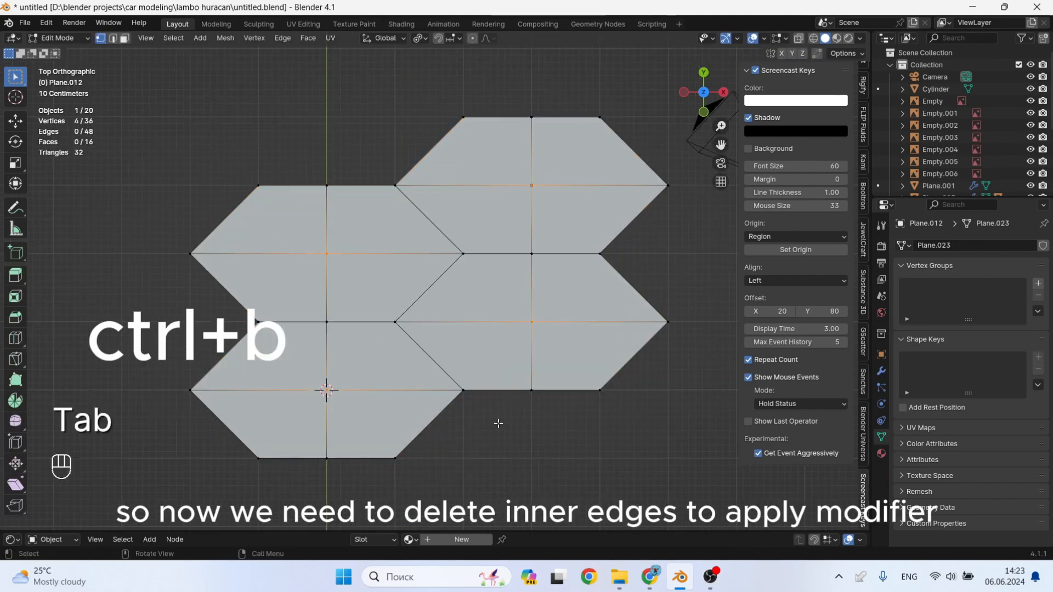
key(x)
click(379, 345)
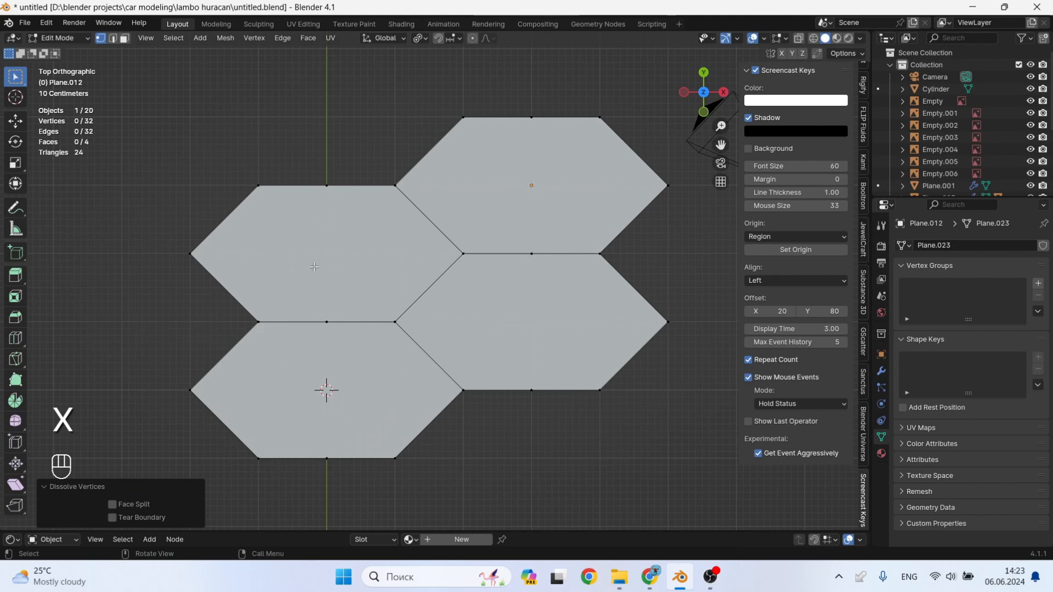
key(Tab)
Add an Array modifier to the four-hexagon plane.
scroll(580, 358, down, 2)
click(881, 371)
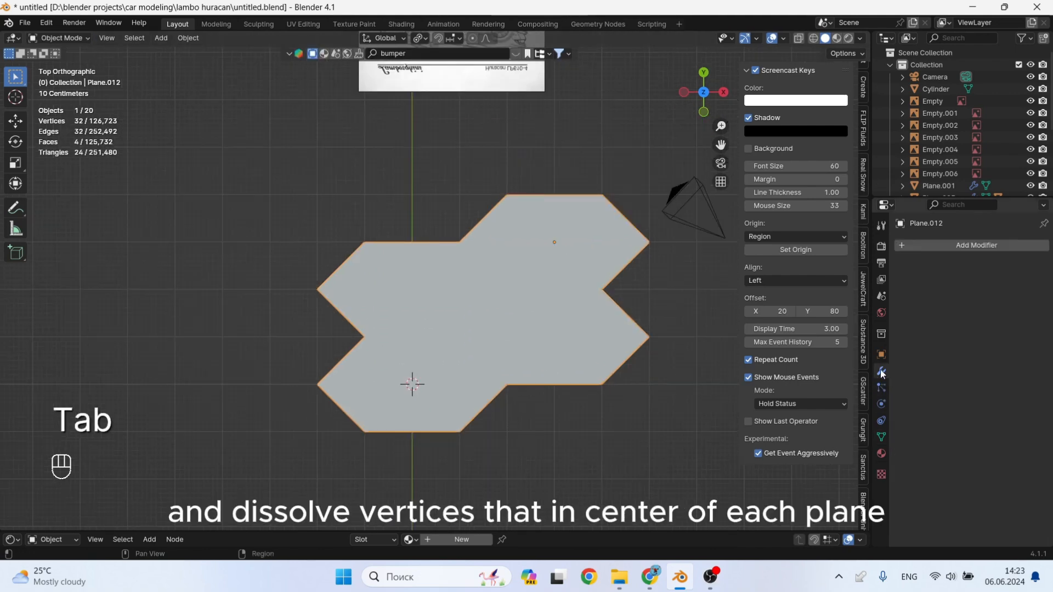
click(978, 245)
click(864, 248)
shift+middle_drag(636, 351, 550, 357)
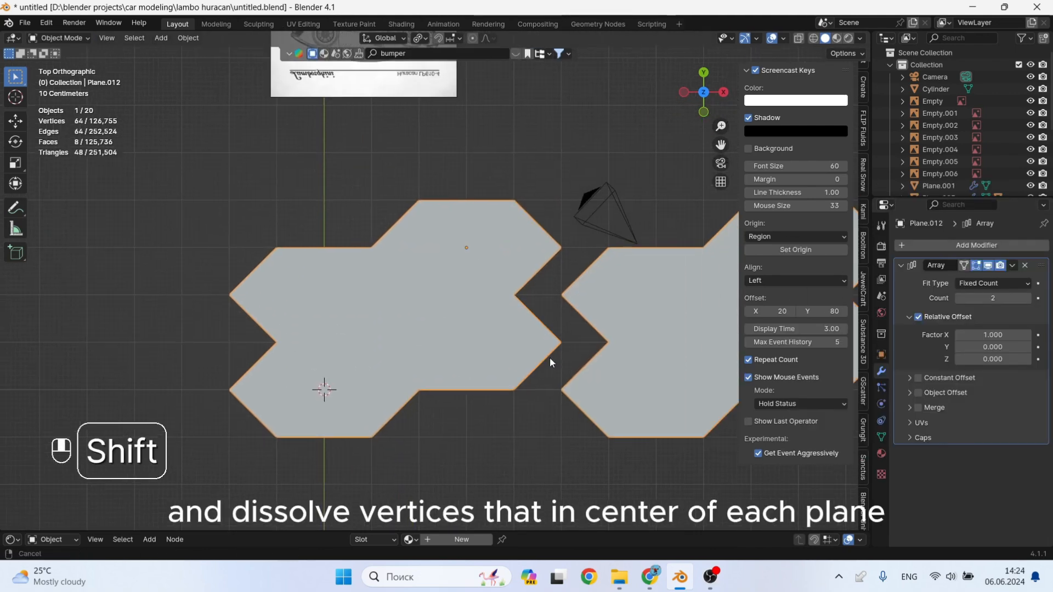
Replace the array's relative offset with a constant offset of 6 m along X.
click(918, 317)
click(910, 317)
click(918, 331)
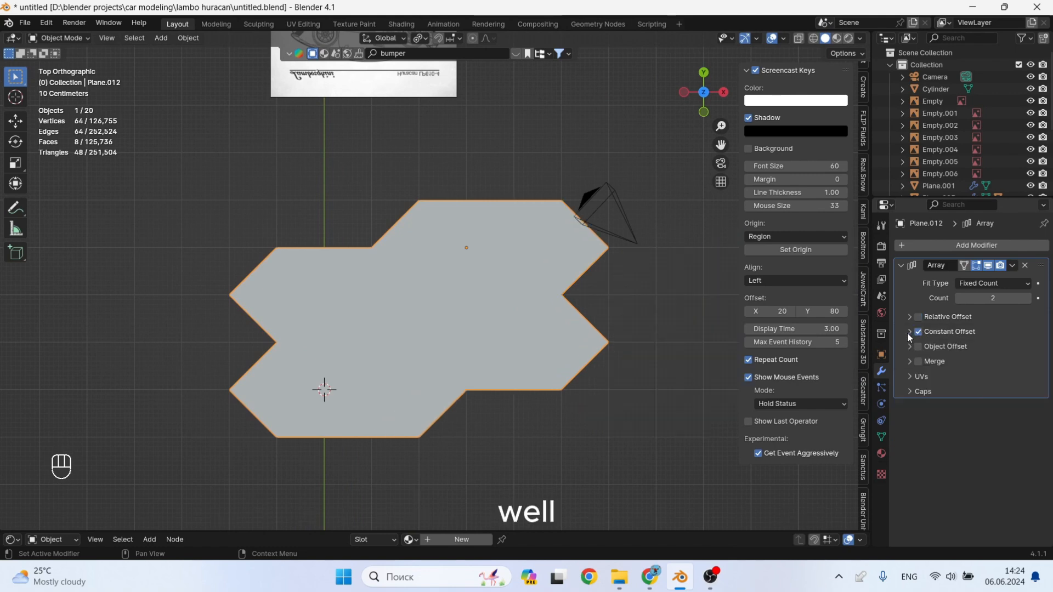
click(909, 331)
click(1004, 350)
text(6)
key(Return)
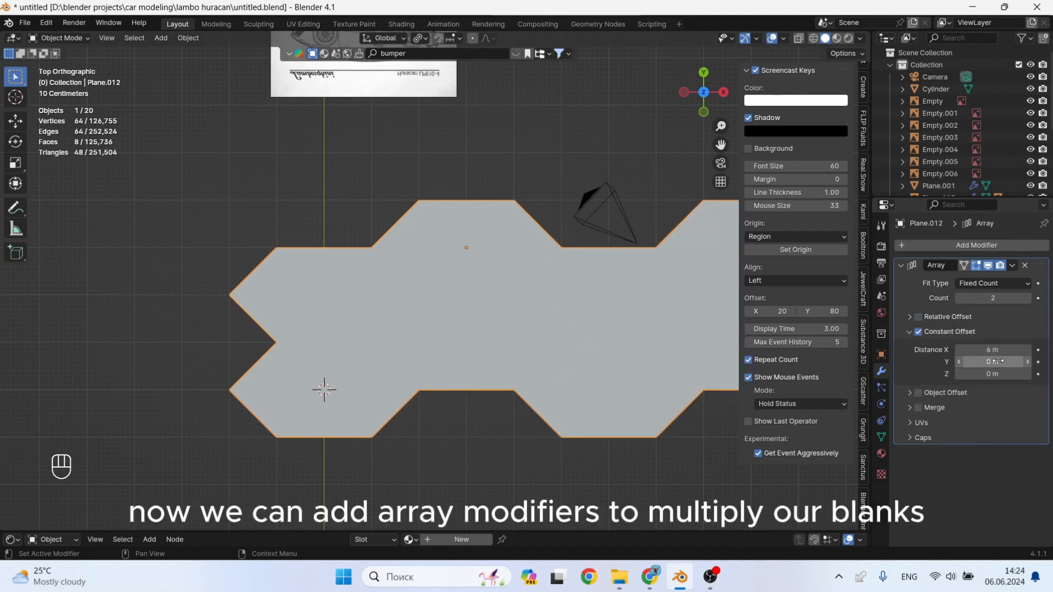
Duplicate the Array modifier and set the copy's constant offset to 0 m in X and 4 m in Y.
shift+middle_drag(624, 336, 513, 332)
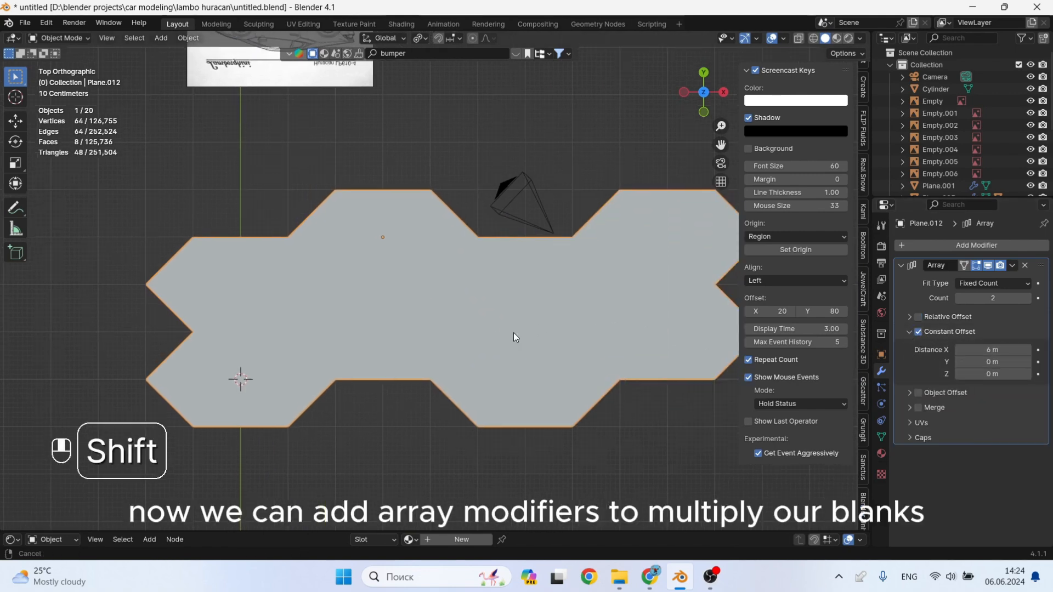
click(1012, 266)
click(988, 291)
scroll(987, 487, down, 3)
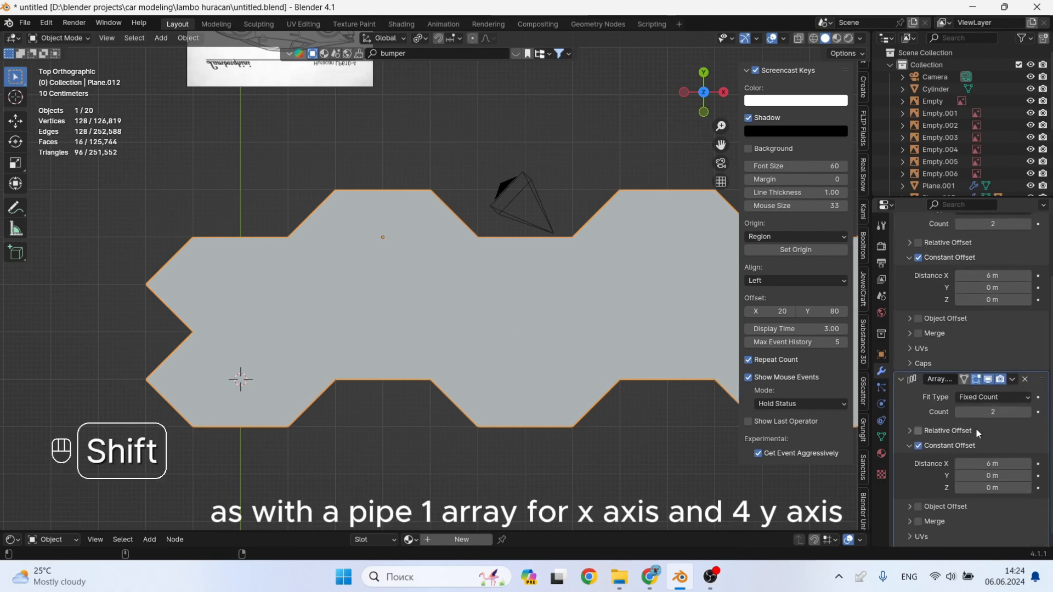
click(981, 463)
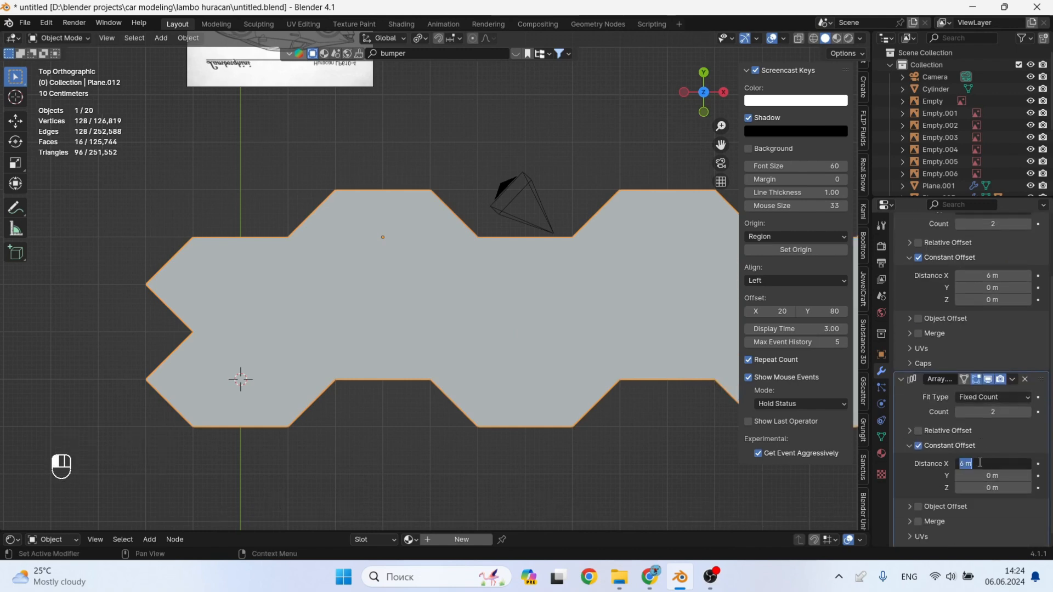
text(0)
key(Return)
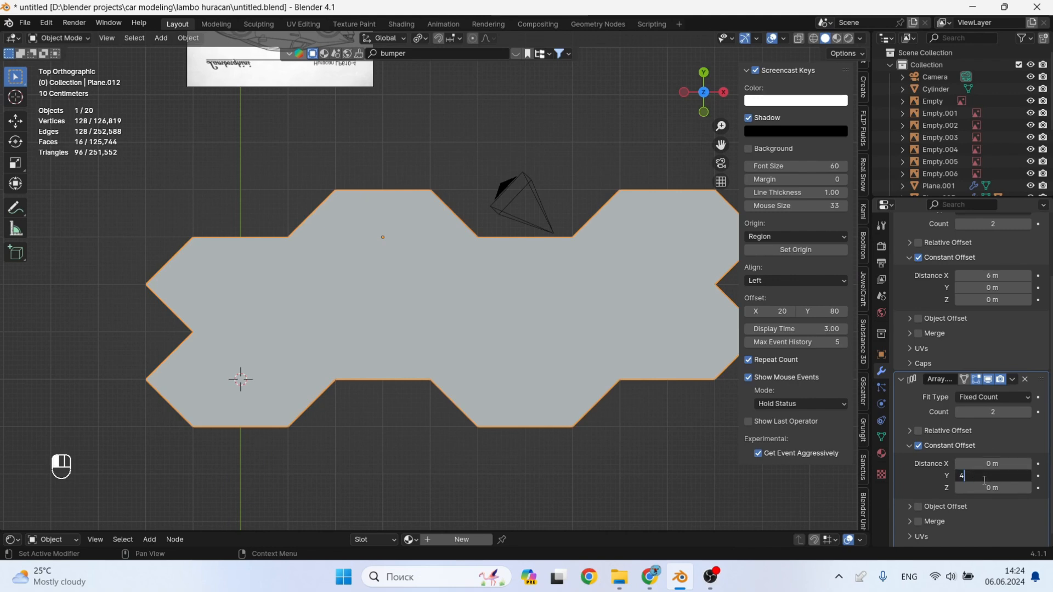
key(Return)
Collapse both arrays and add a Wireframe modifier with a thickness of 0.165 m.
scroll(613, 379, down, 2)
shift+middle_drag(590, 372, 538, 401)
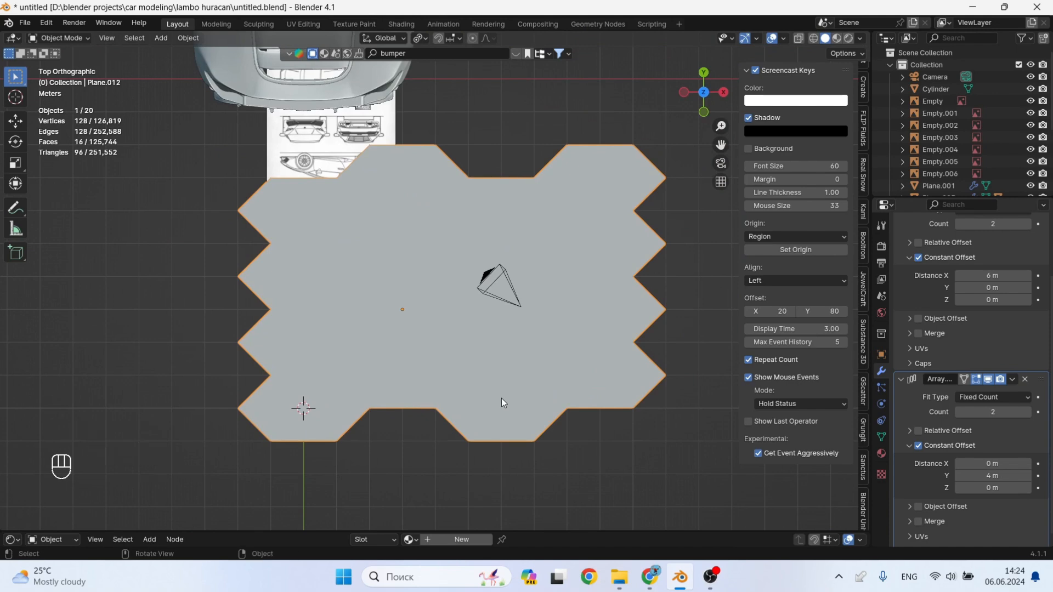
click(901, 380)
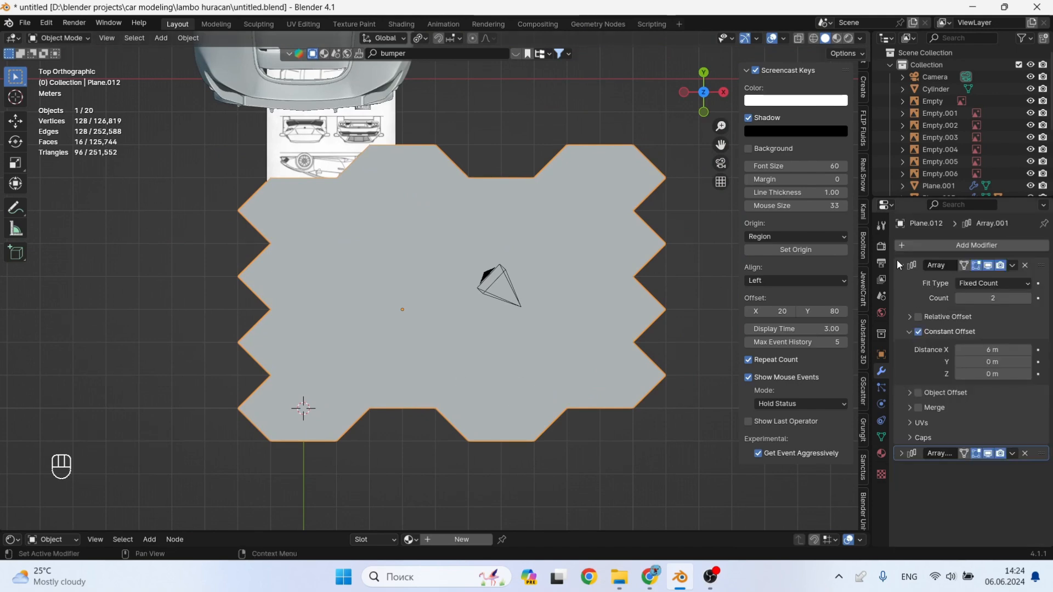
click(897, 260)
click(920, 245)
mouse_move(902, 251)
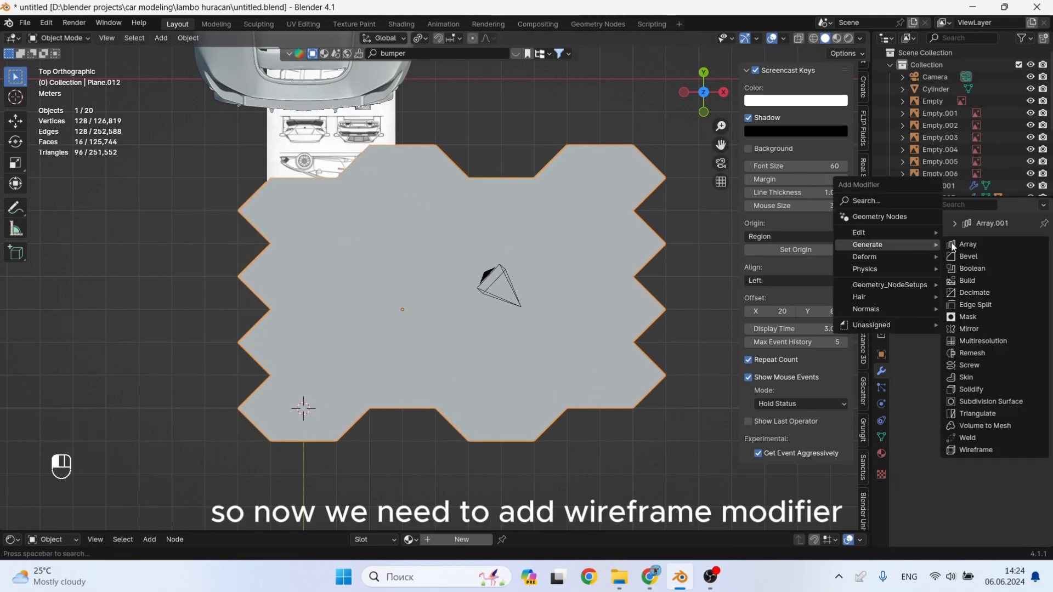
click(976, 450)
scroll(573, 422, down, 3)
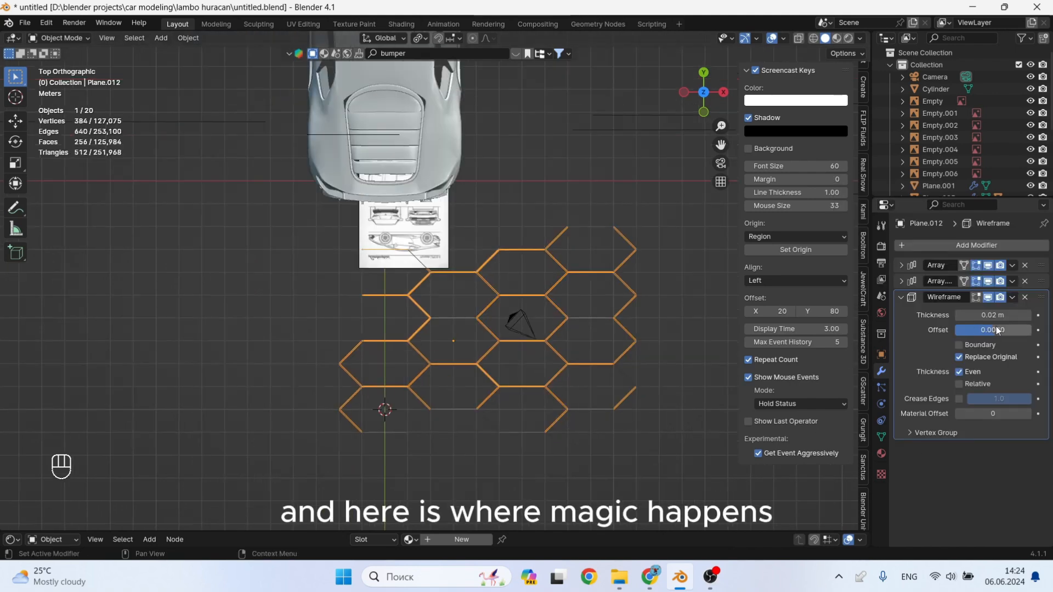
drag(992, 315, 1045, 315)
Enable Boundary and Relative thickness on the Wireframe modifier, inspecting the honeycomb's outer struts.
scroll(524, 382, up, 5)
middle_drag(587, 428, 511, 382)
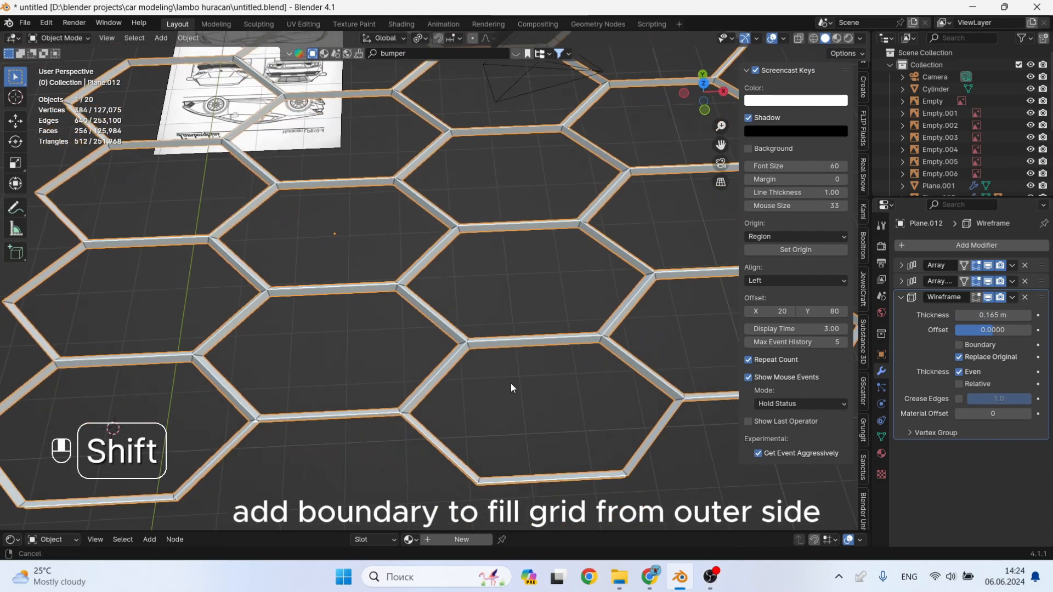
scroll(510, 443, up, 5)
middle_drag(509, 443, 542, 379)
click(964, 346)
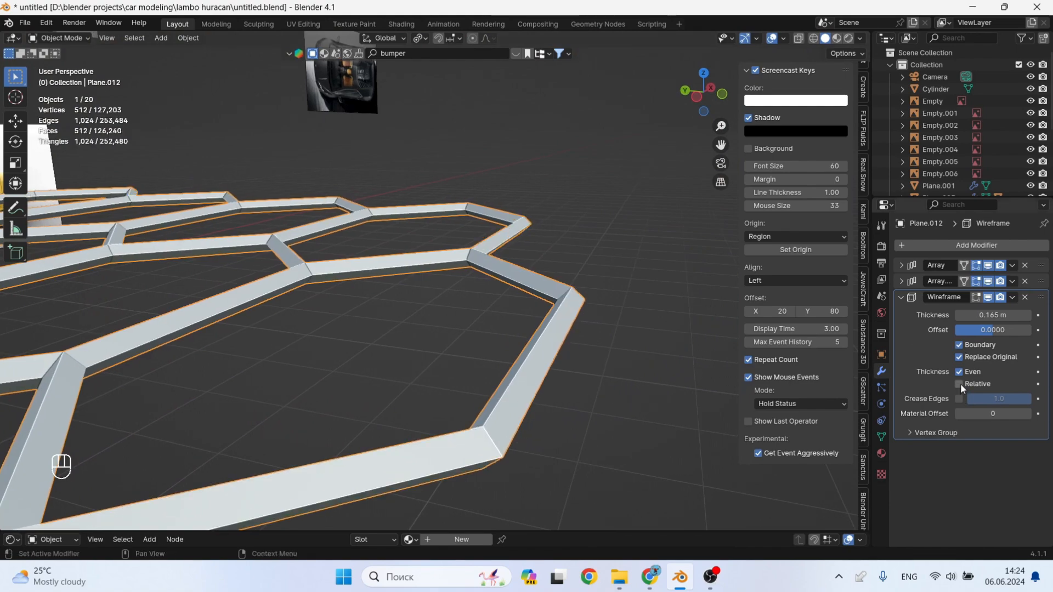
click(960, 383)
middle_drag(548, 390, 377, 404)
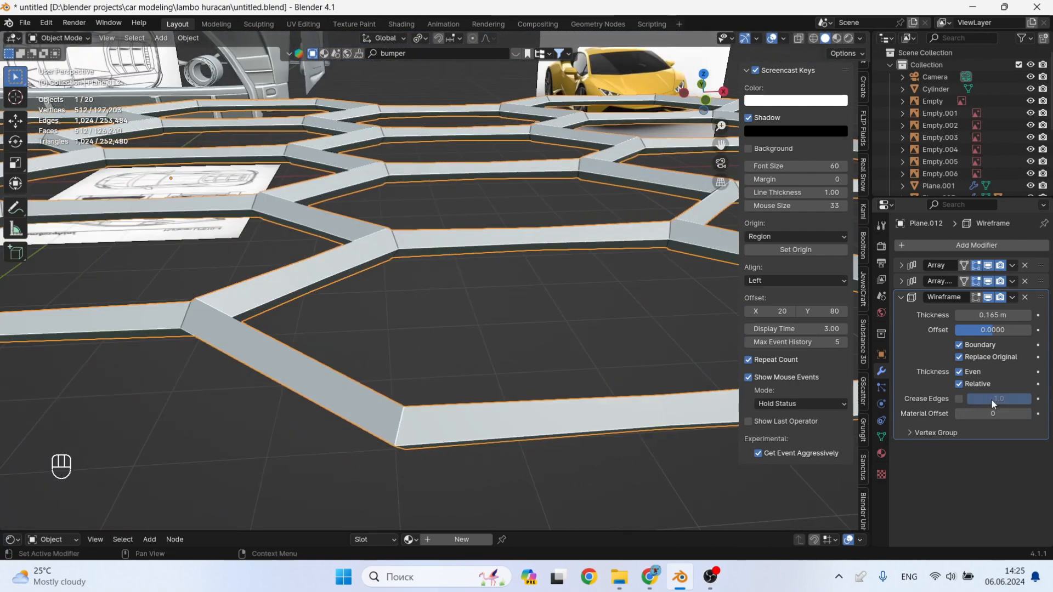
middle_drag(493, 362, 509, 386)
scroll(509, 386, down, 1)
scroll(418, 349, down, 3)
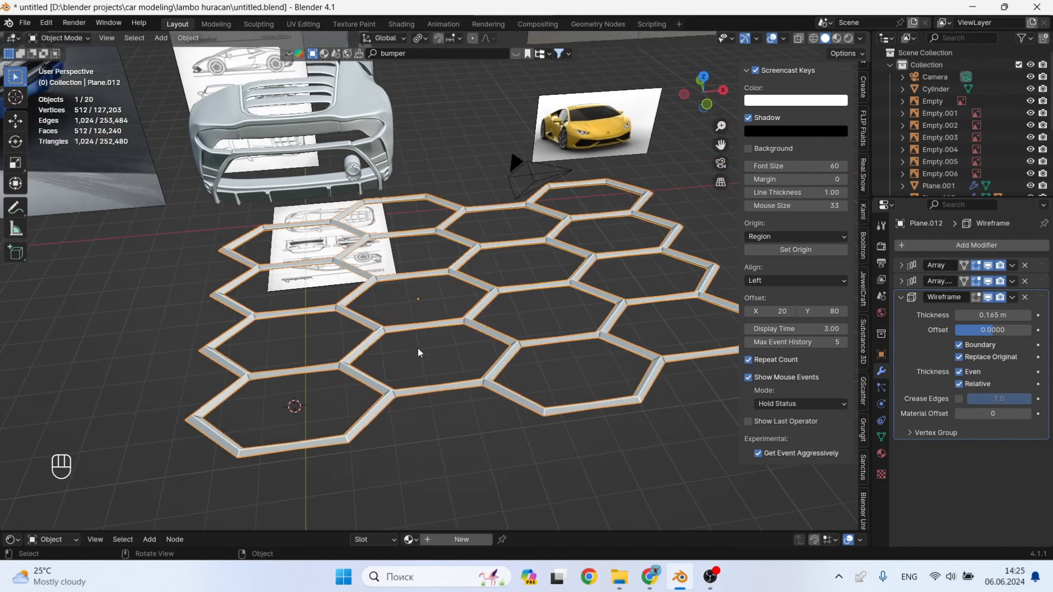
scroll(418, 352, down, 2)
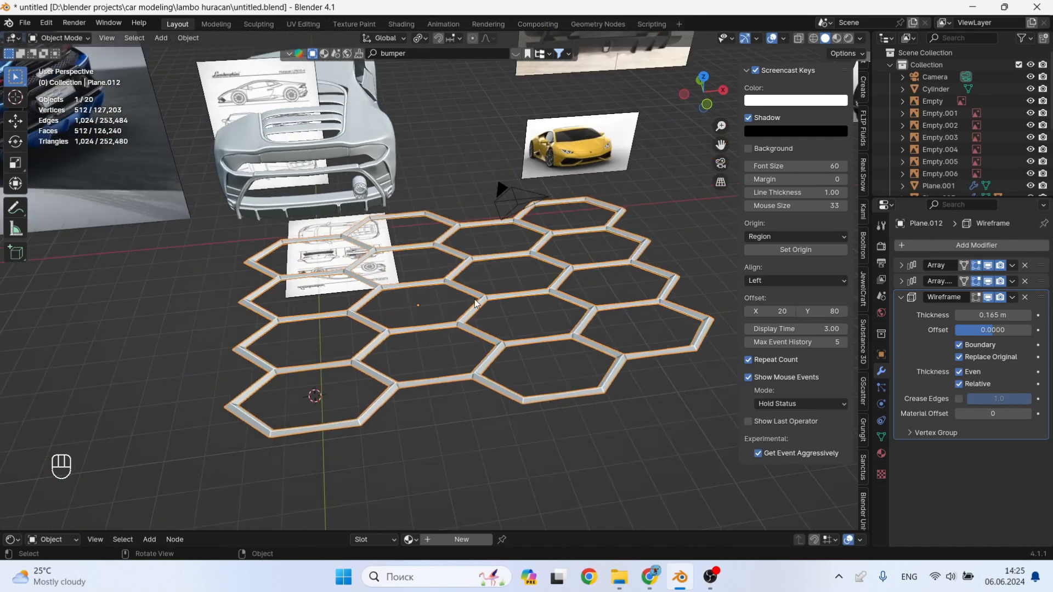
Increase the X-direction array's count to 6 to widen the honeycomb grid.
click(901, 266)
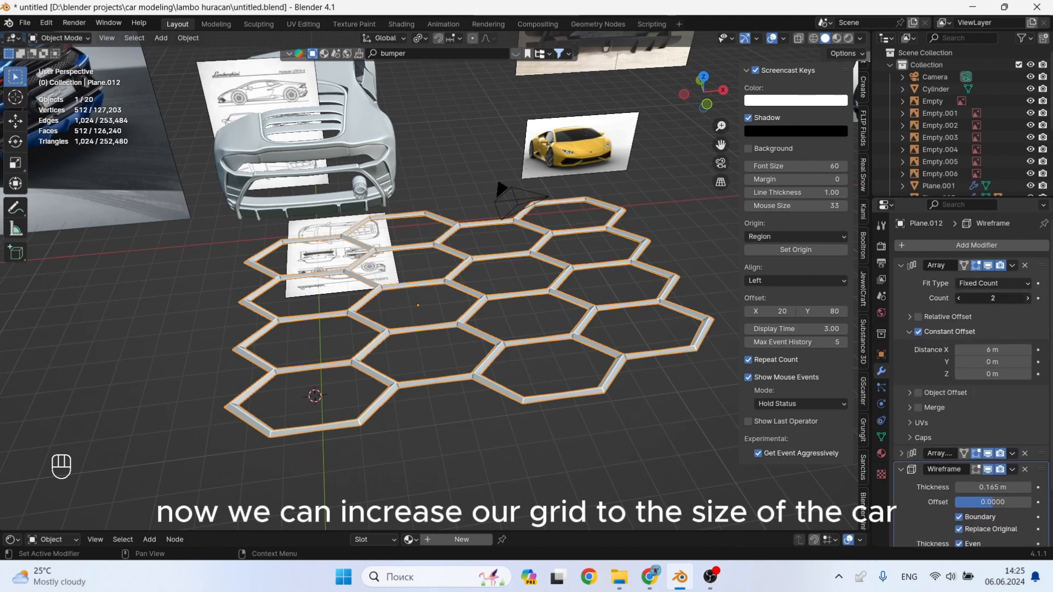
click(1028, 298)
scroll(580, 301, down, 2)
shift+middle_drag(579, 301, 460, 382)
scroll(651, 393, down, 2)
shift+middle_drag(651, 393, 575, 368)
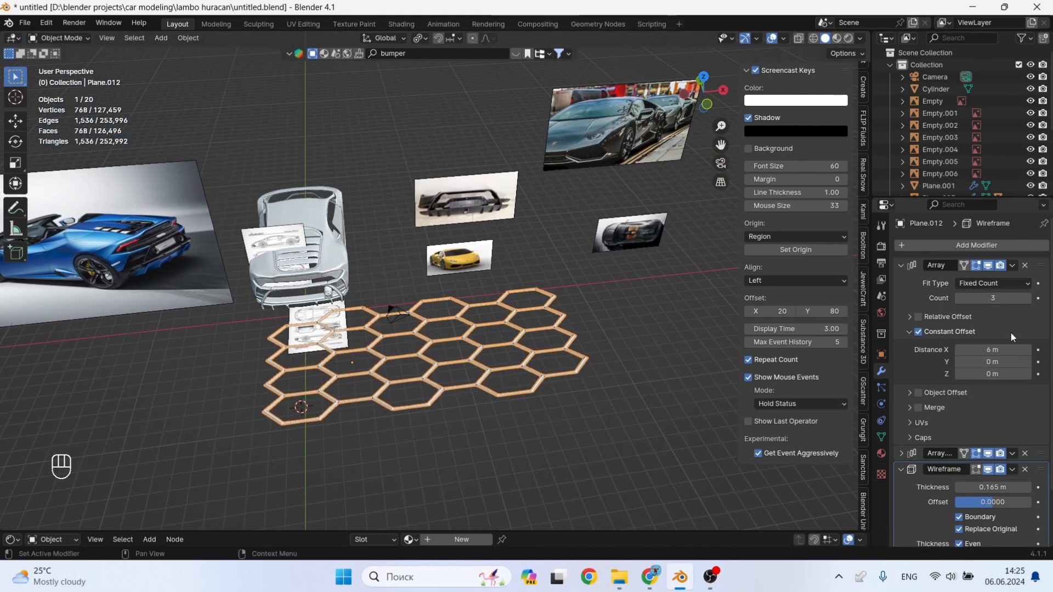
click(1027, 298)
click(1027, 299)
click(1028, 298)
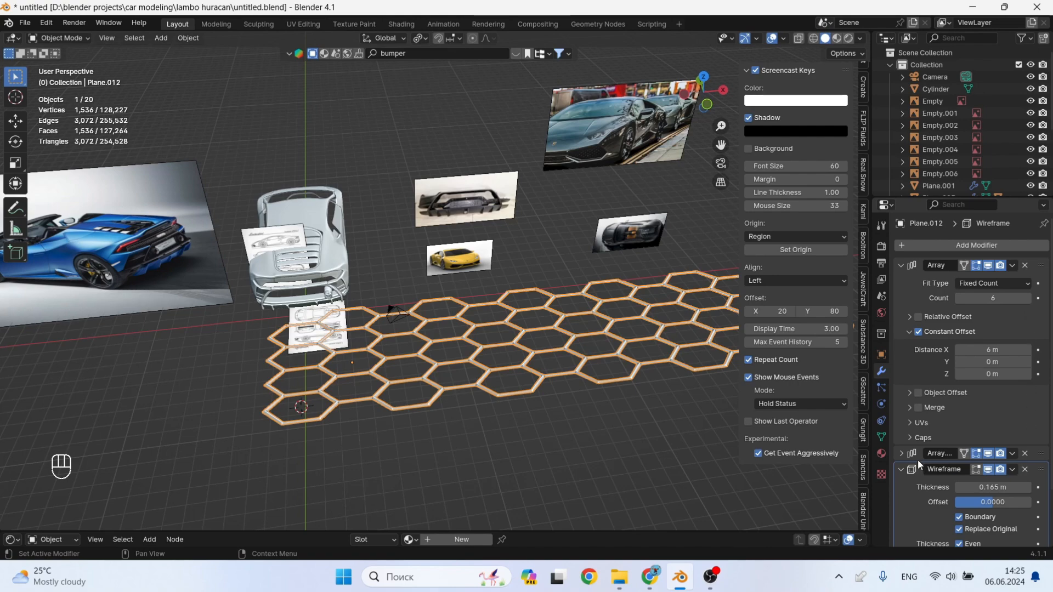
Increase the Y-direction array's count to 4.
click(902, 453)
click(1027, 486)
click(1027, 487)
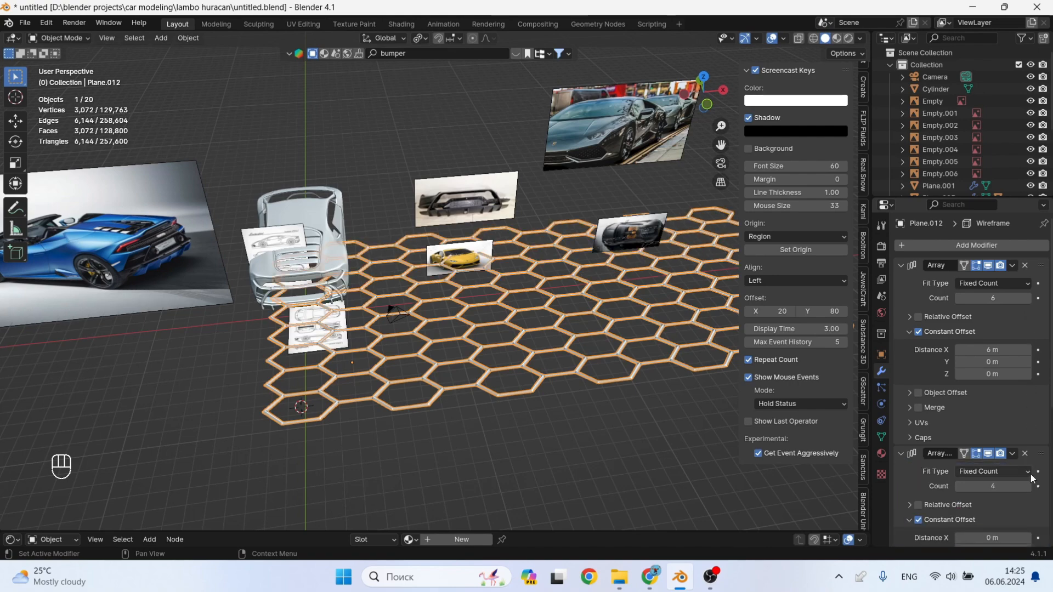
Raise the X-direction array's count further to 14.
click(1028, 298)
shift+middle_drag(666, 350, 461, 384)
click(1029, 299)
click(1029, 299)
click(1029, 299)
click(1029, 299)
double_click(1029, 299)
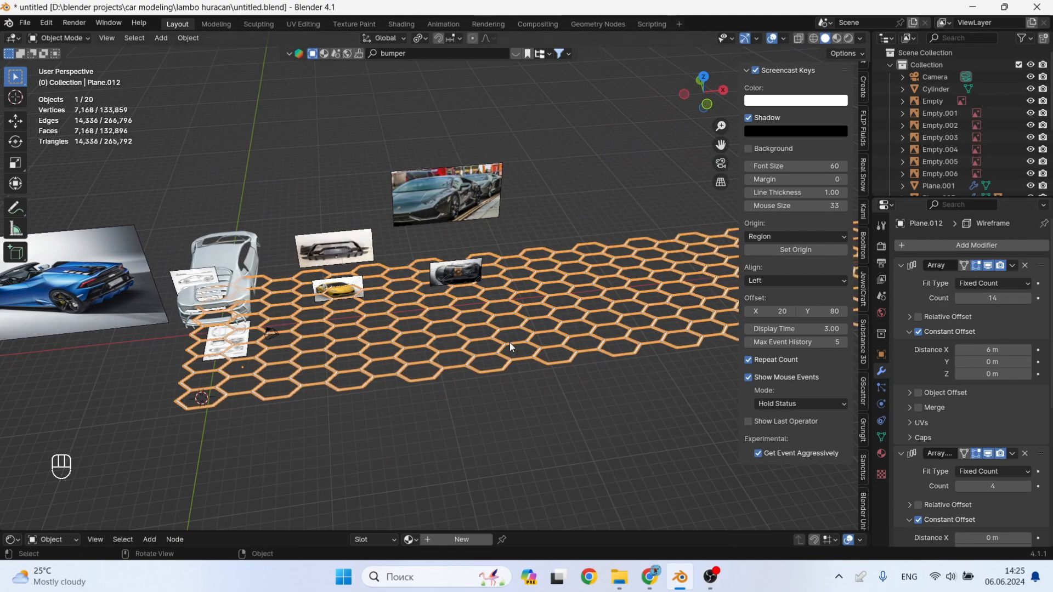
Scale the honeycomb grid down uniformly by 0.258.
scroll(508, 343, down, 3)
scroll(315, 348, up, 2)
key(s)
click(447, 386)
Set the X-direction array's count to 20 and scale the honeycomb grid down uniformly by 0.254.
scroll(429, 368, up, 5)
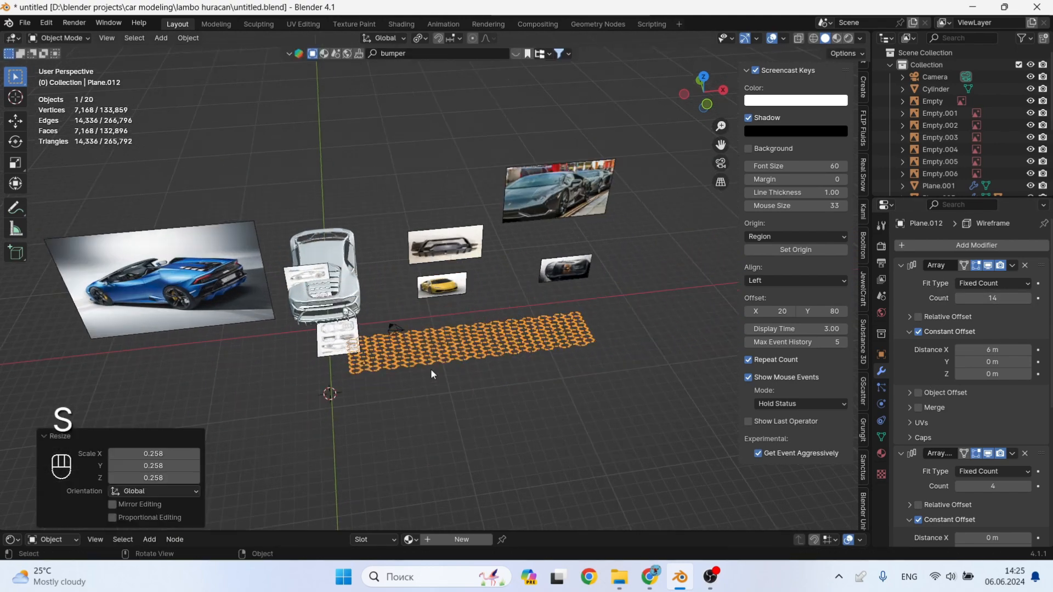
shift+middle_drag(431, 359, 434, 406)
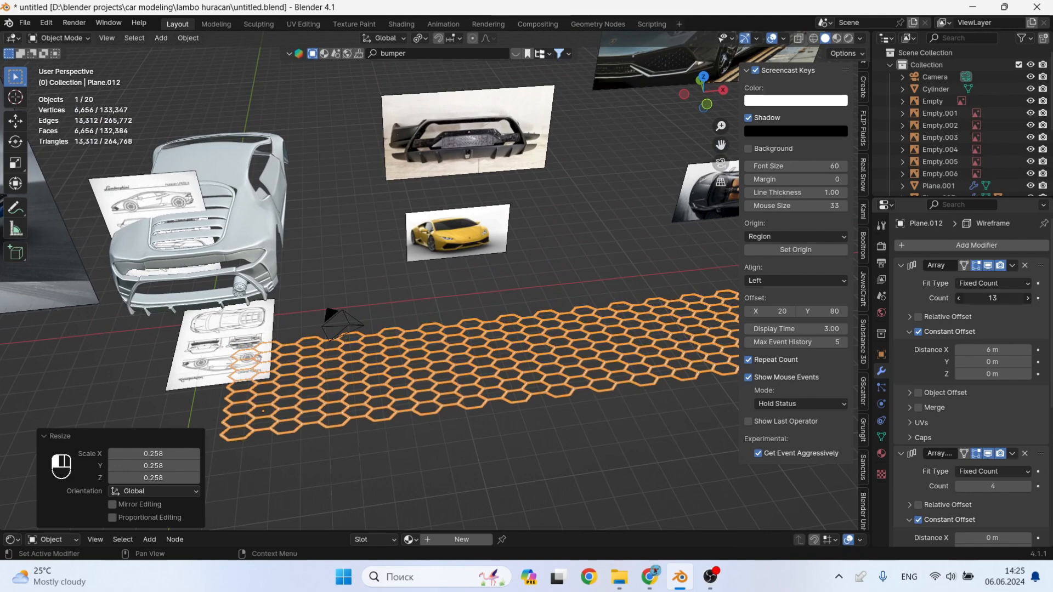
click(1015, 309)
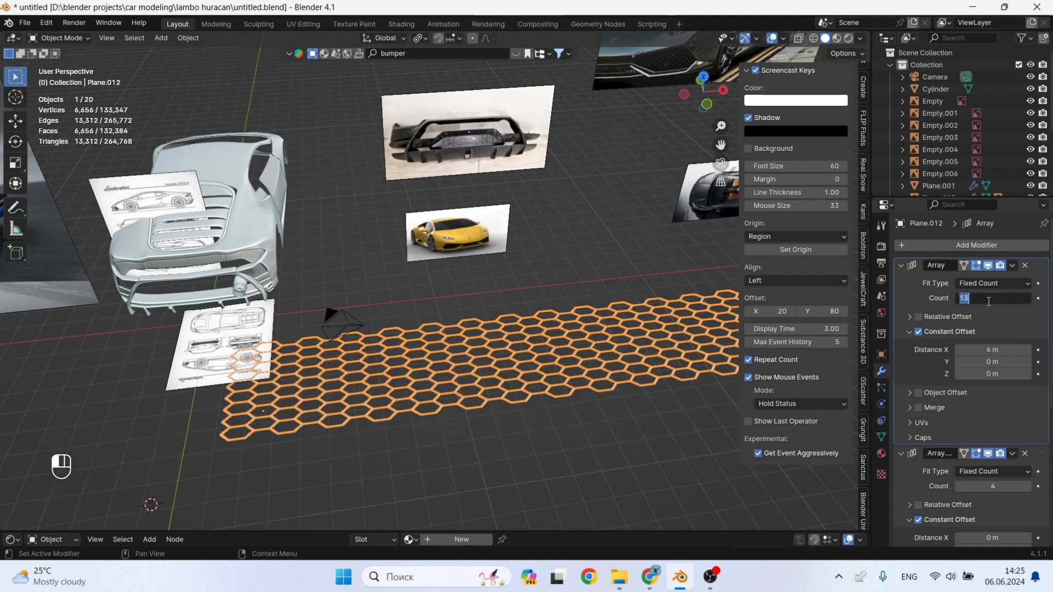
key(Return)
key(s)
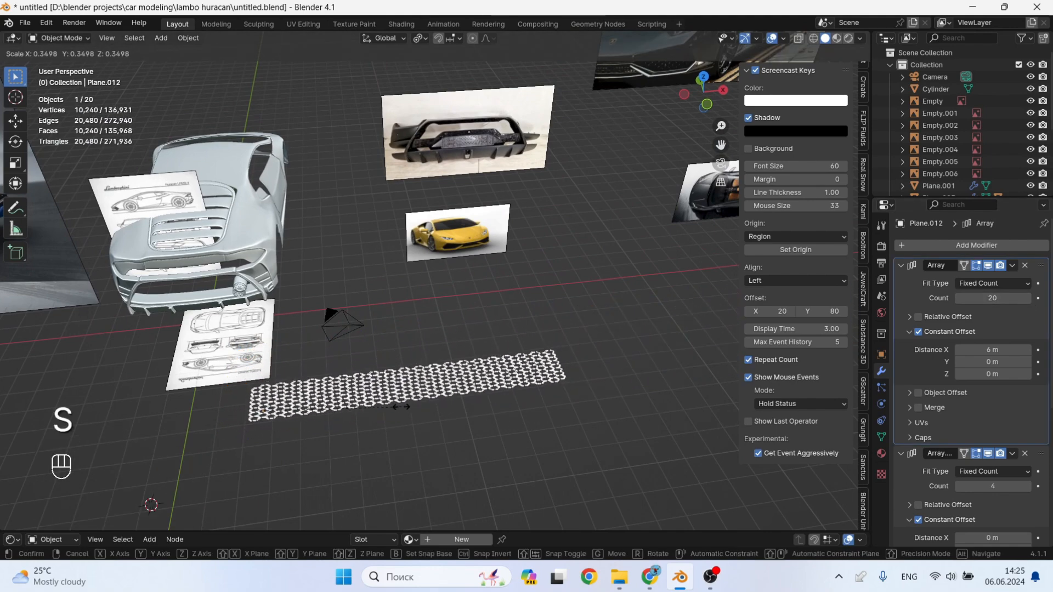
click(314, 401)
scroll(314, 401, up, 4)
scroll(313, 401, down, 1)
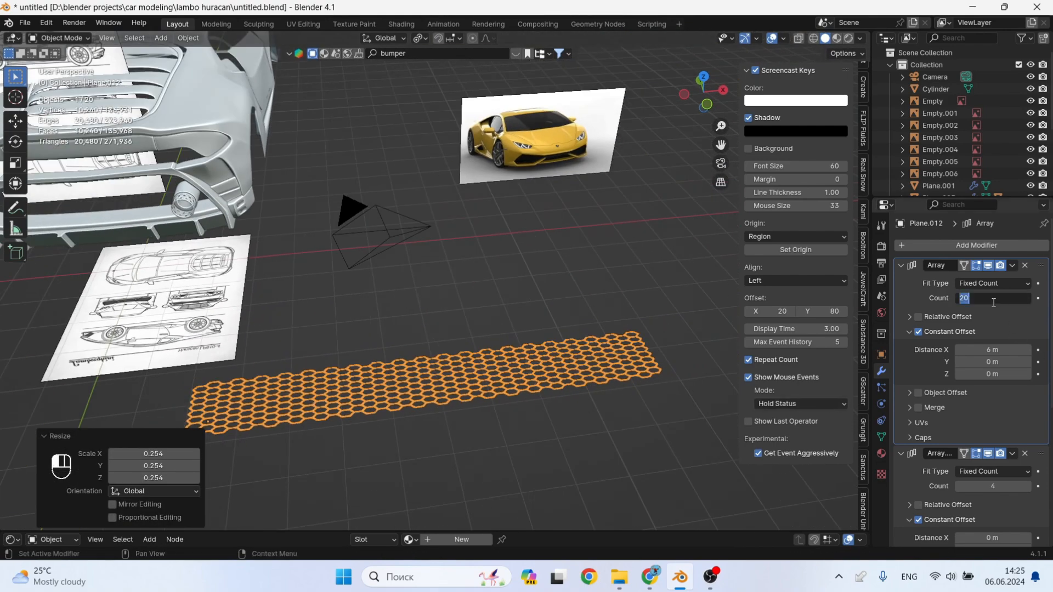
Raise the X-direction array's count to 25 and the Y-direction array's count to 5.
text(25)
key(Return)
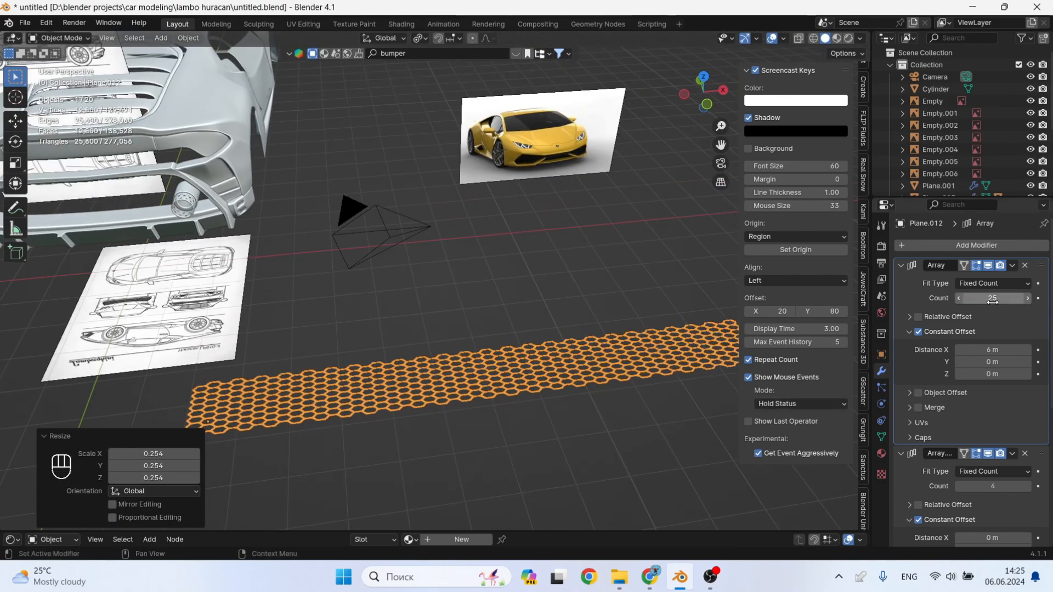
click(900, 265)
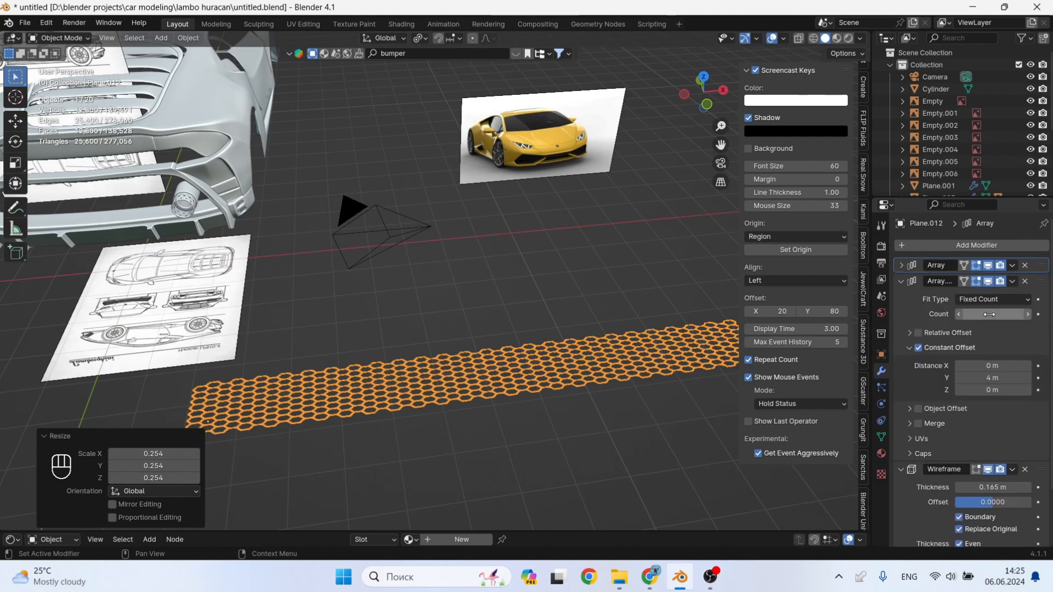
click(1028, 315)
shift+middle_drag(643, 387, 486, 392)
shift+middle_drag(334, 313, 471, 417)
scroll(323, 274, up, 3)
middle_drag(323, 275, 354, 260)
scroll(315, 261, up, 1)
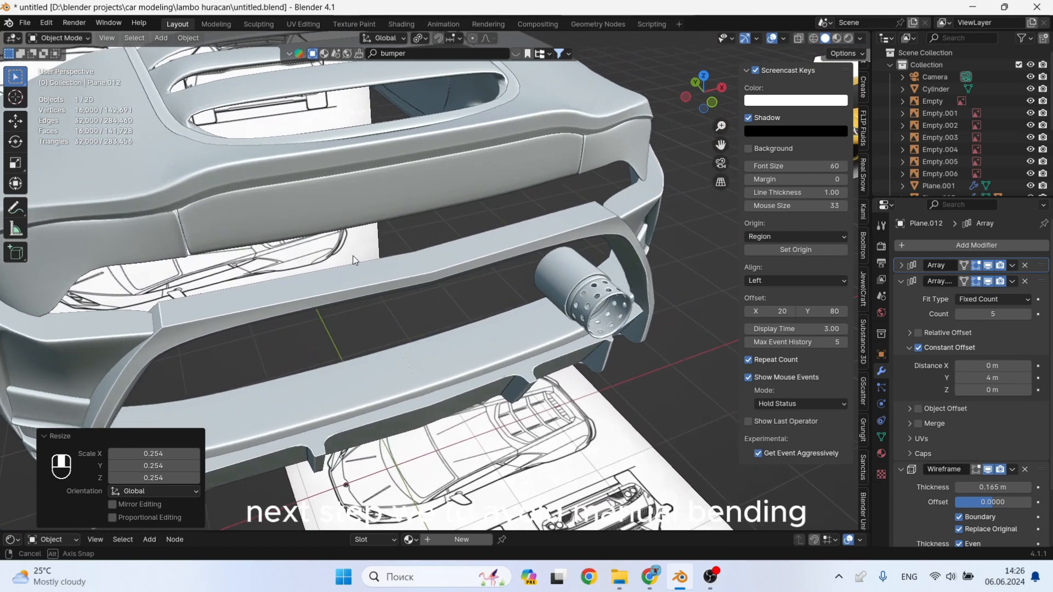
click(339, 165)
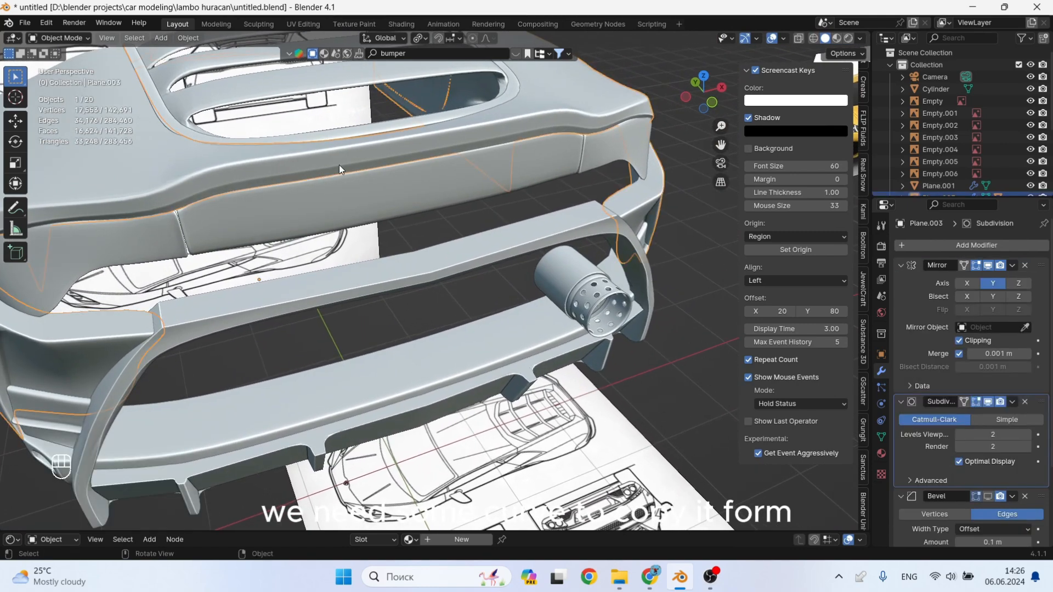
key(Tab)
shift+middle_drag(302, 178, 441, 266)
scroll(306, 231, down, 3)
scroll(443, 274, up, 3)
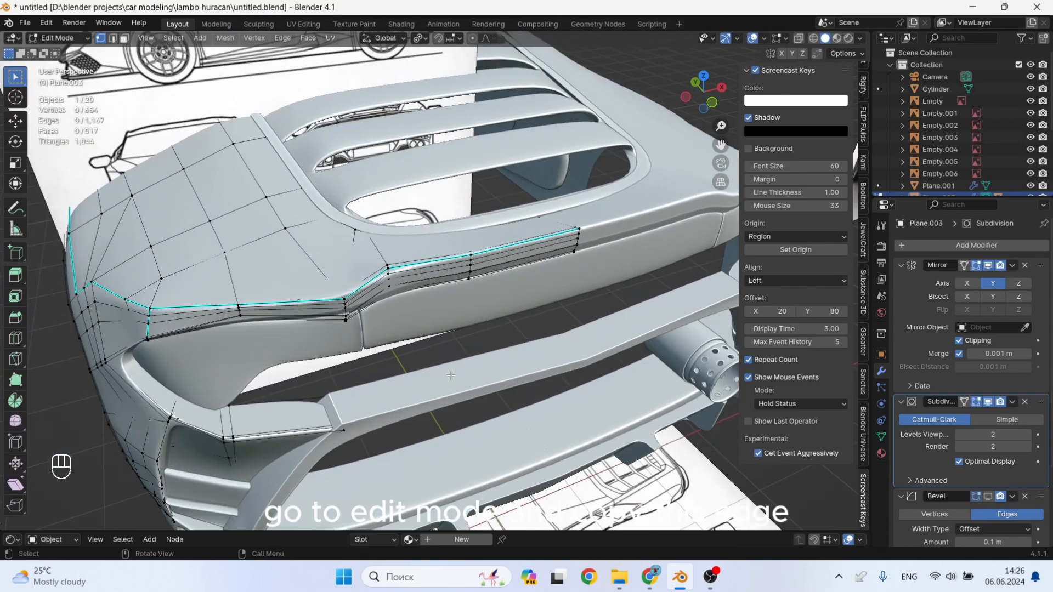
key(Tab)
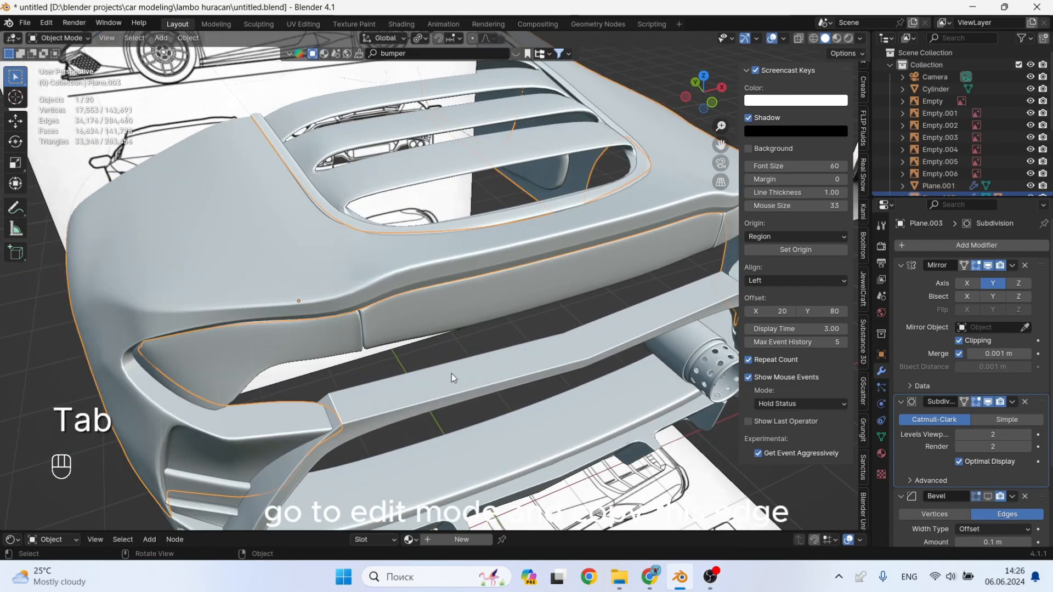
Duplicate the upper edge of the rear bumper's crossbar in place and separate the copy into its own object.
click(451, 374)
scroll(436, 374, up, 5)
key(Tab)
key(2)
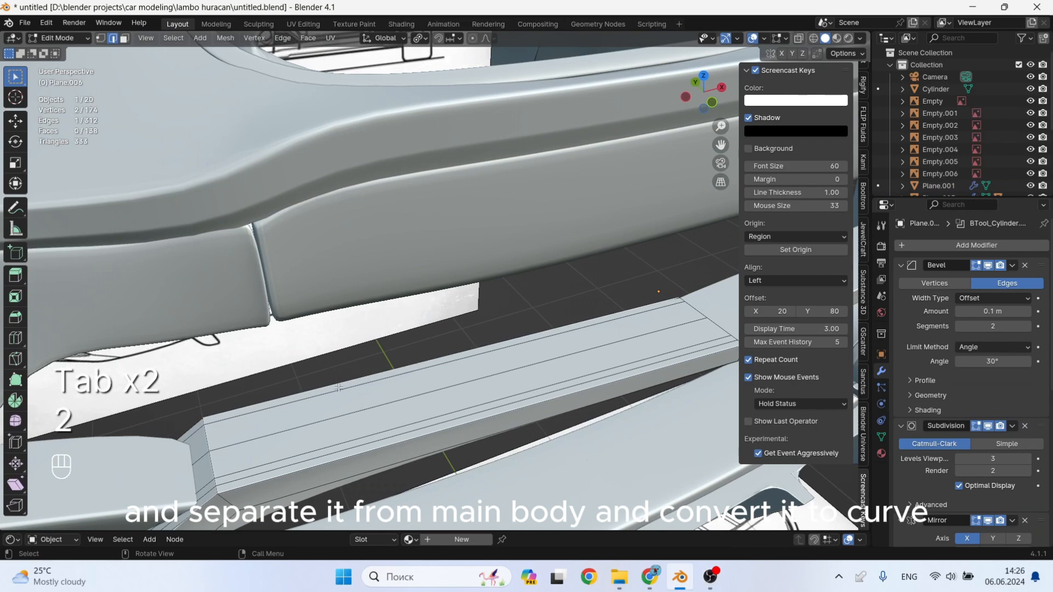
key(shift+d)
right_click(346, 370)
right_click(350, 380)
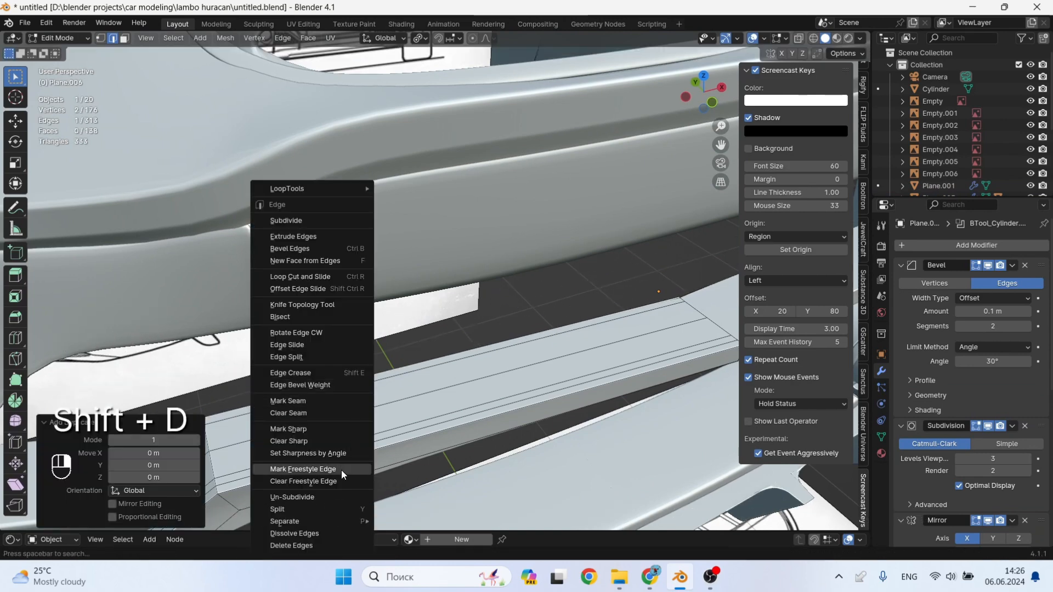
mouse_move(358, 520)
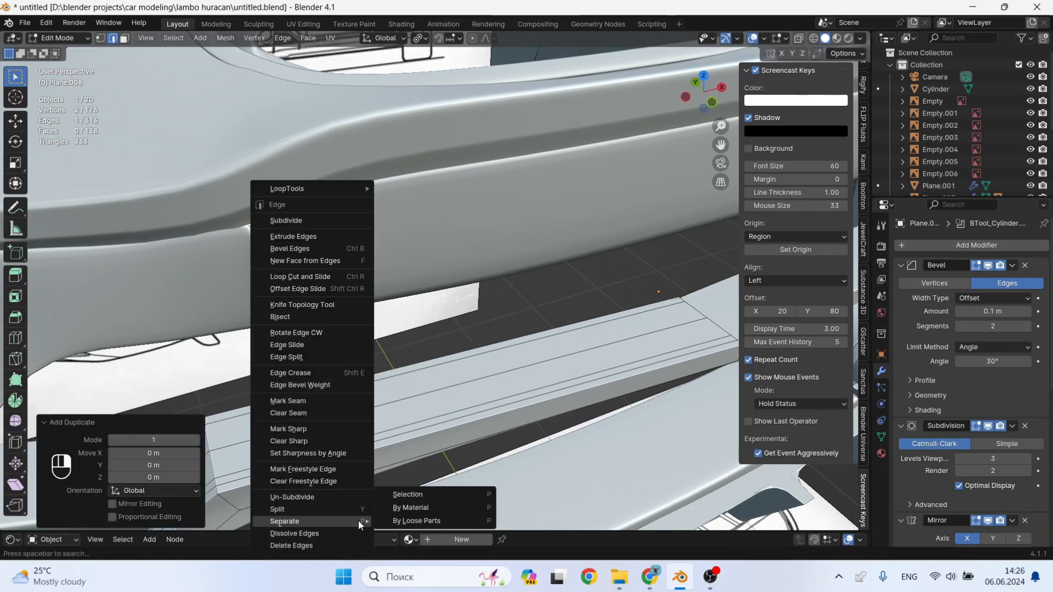
click(416, 494)
key(Tab)
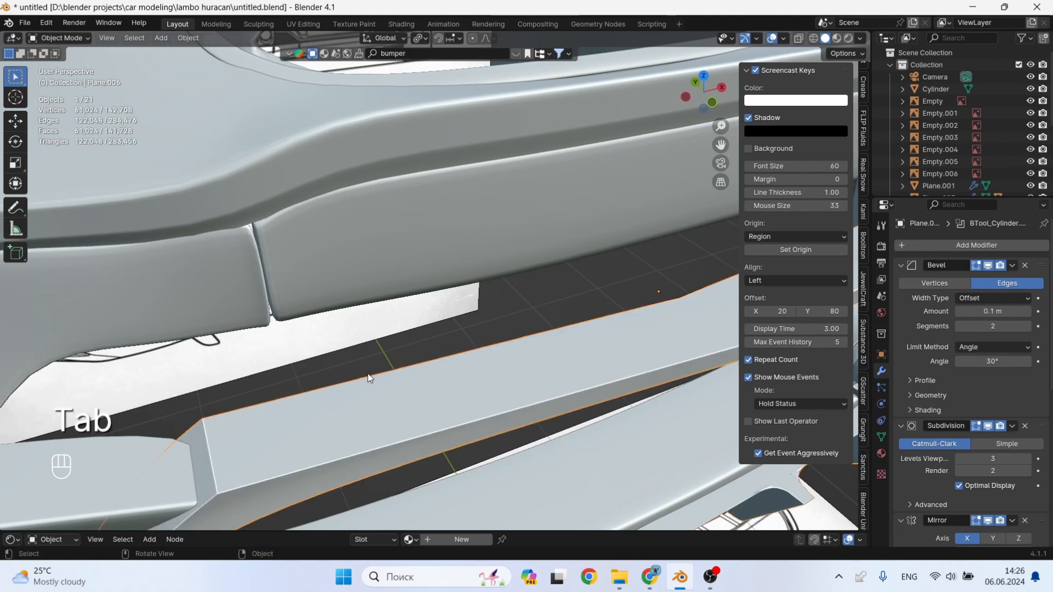
Convert the separated crossbar edge to a curve.
click(368, 377)
right_click(372, 377)
mouse_move(360, 356)
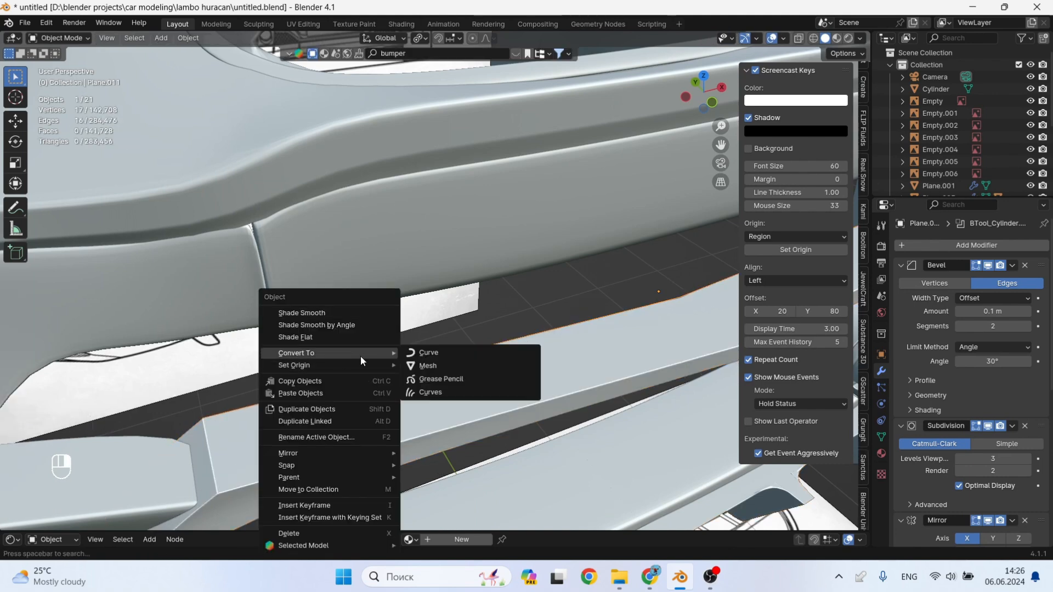
click(461, 364)
Extend the curve's left end in top view with three extruded points that follow the bumper's corner.
key(Tab)
key(1)
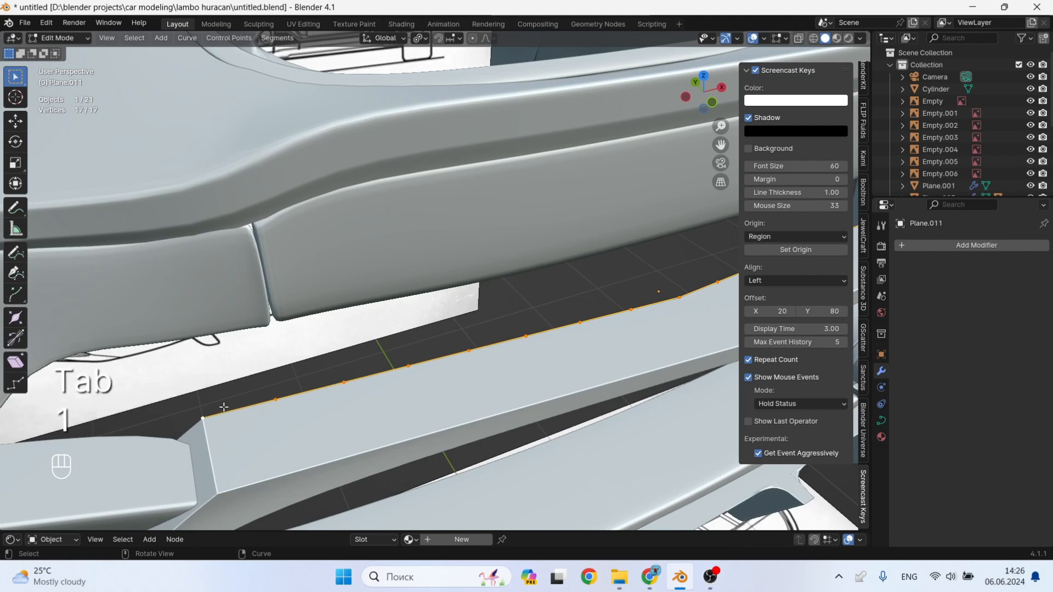
key(KP_7)
shift+middle_drag(118, 283, 365, 381)
key(e)
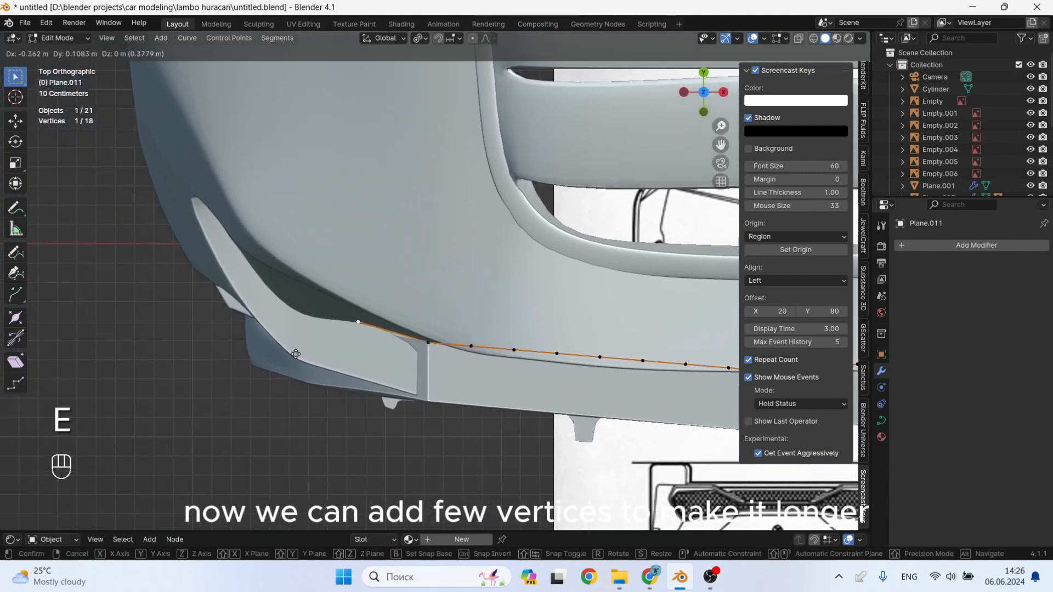
click(295, 354)
key(e)
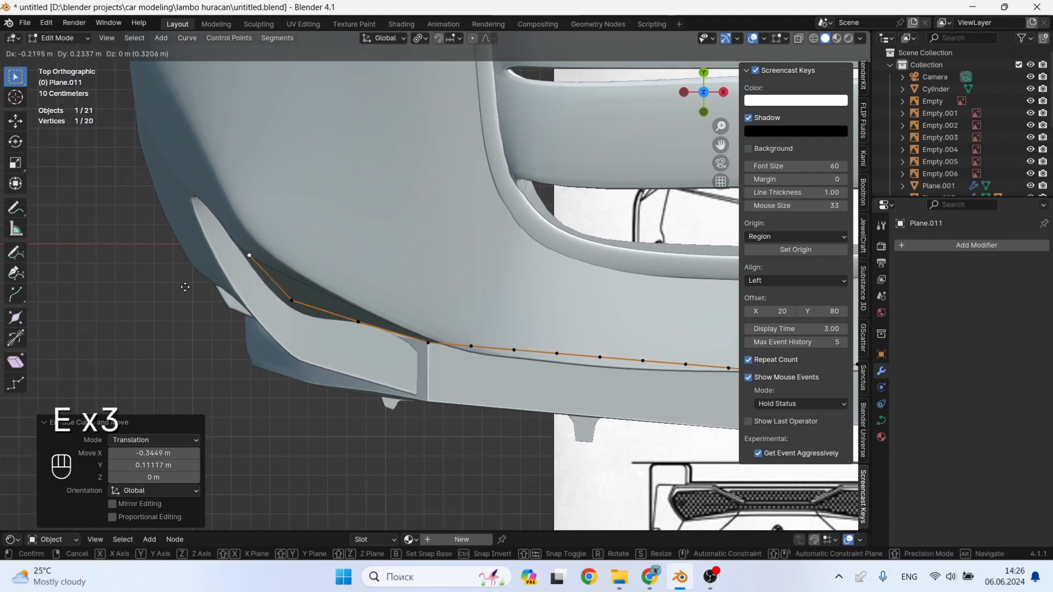
click(177, 278)
key(e)
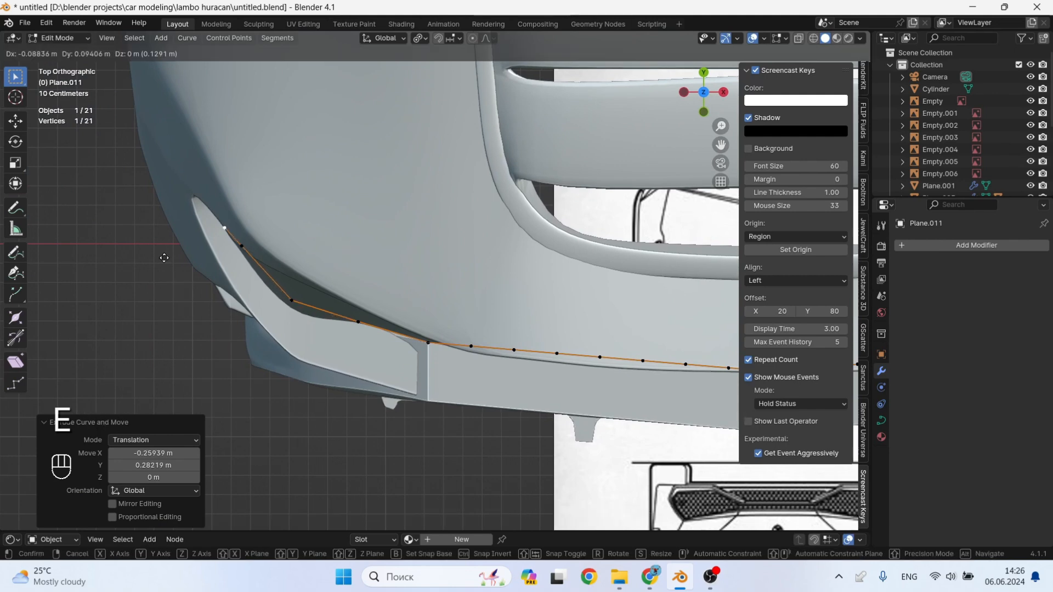
key(Escape)
mouse_move(427, 385)
middle_down()
mouse_move(526, 397)
mouse_move(423, 368)
mouse_move(540, 371)
mouse_move(620, 343)
mouse_move(545, 310)
middle_up()
key(Tab)
Add a Curve modifier to the honeycomb grid, using the crossbar curve Plane.011 as the curve object.
click(707, 152)
click(900, 281)
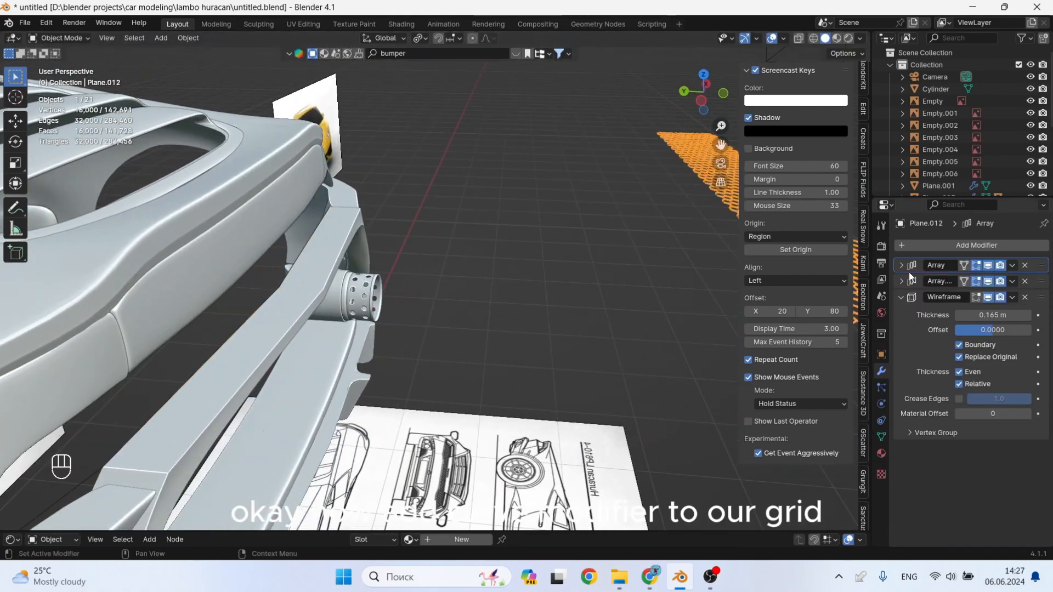
click(926, 245)
mouse_move(926, 248)
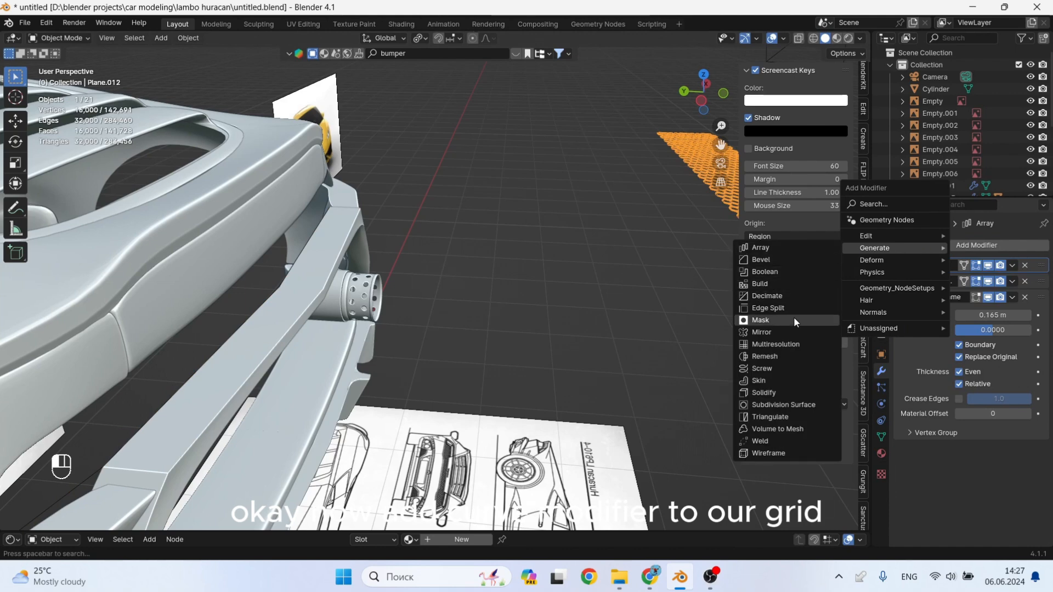
mouse_move(896, 261)
click(795, 284)
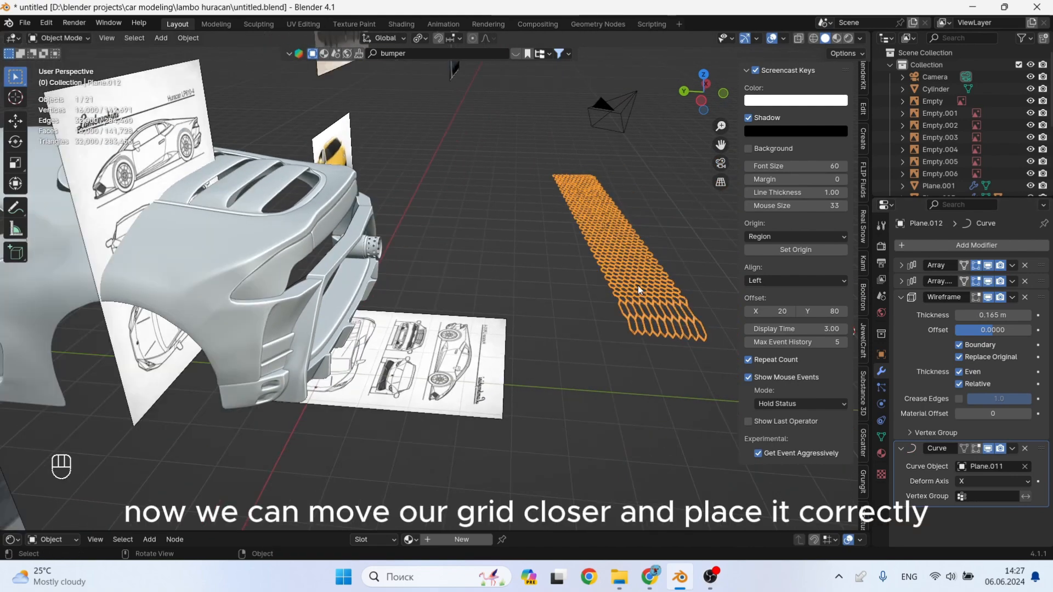
Rotate the honeycomb grid 90° about the global X axis.
key(r)
key(x)
key(KP_9)
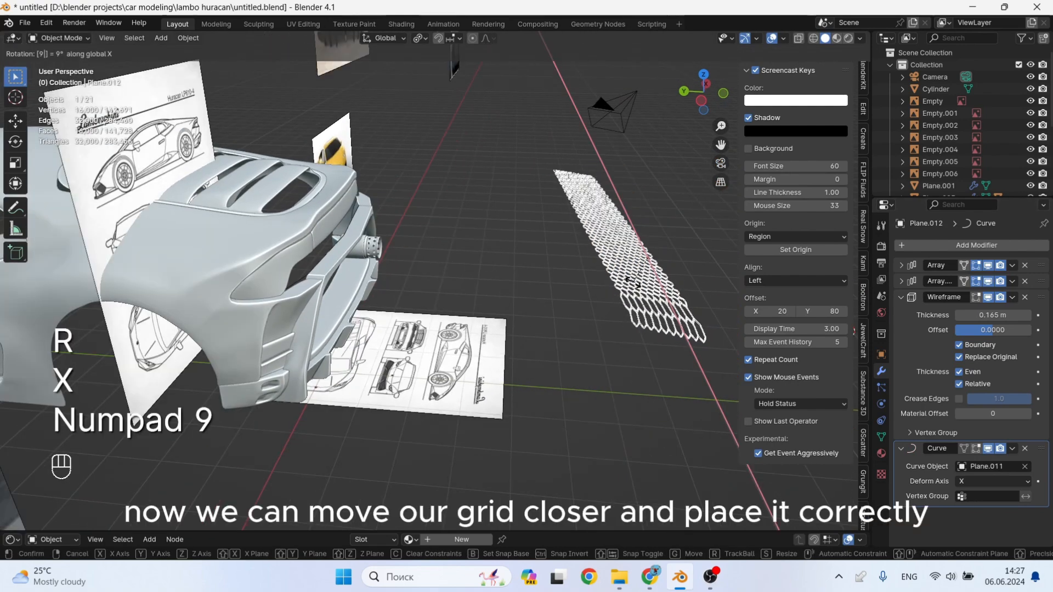
key(KP_0)
key(KP_Enter)
Move the honeycomb grid about 5.2 m along Y and about -4.48 m along X to the rear bumper.
key(g)
key(y)
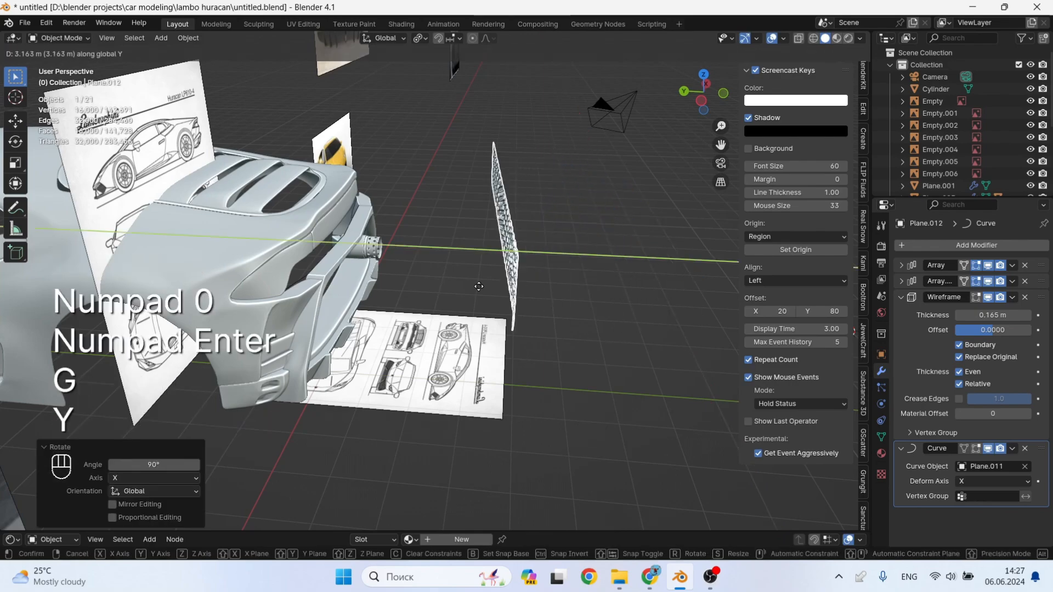
click(435, 250)
middle_drag(435, 254, 583, 271)
key(g)
key(x)
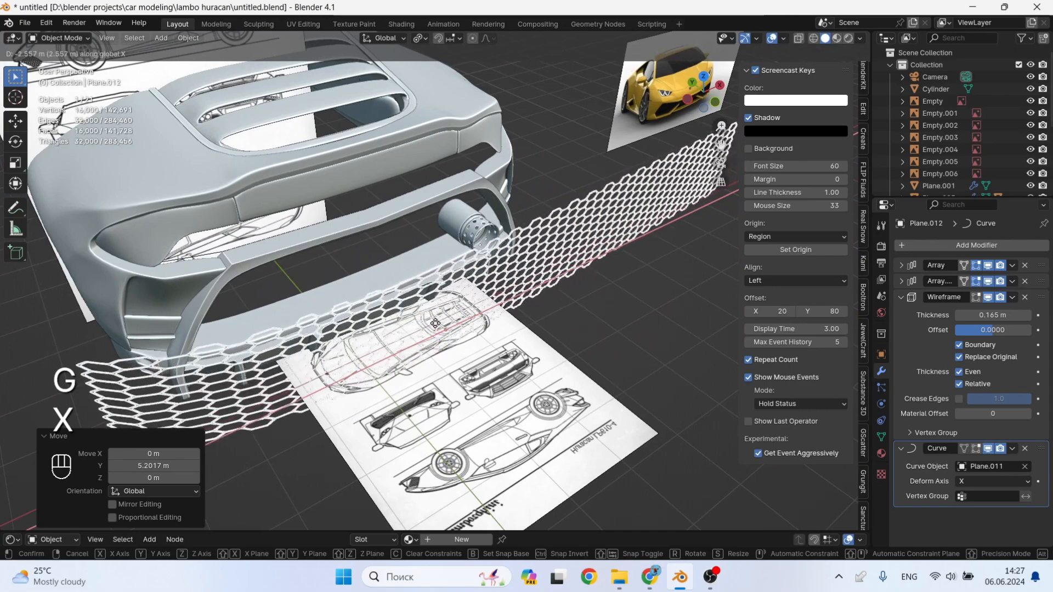
click(304, 362)
Scale the upright honeycomb grid down uniformly by 0.583.
key(s)
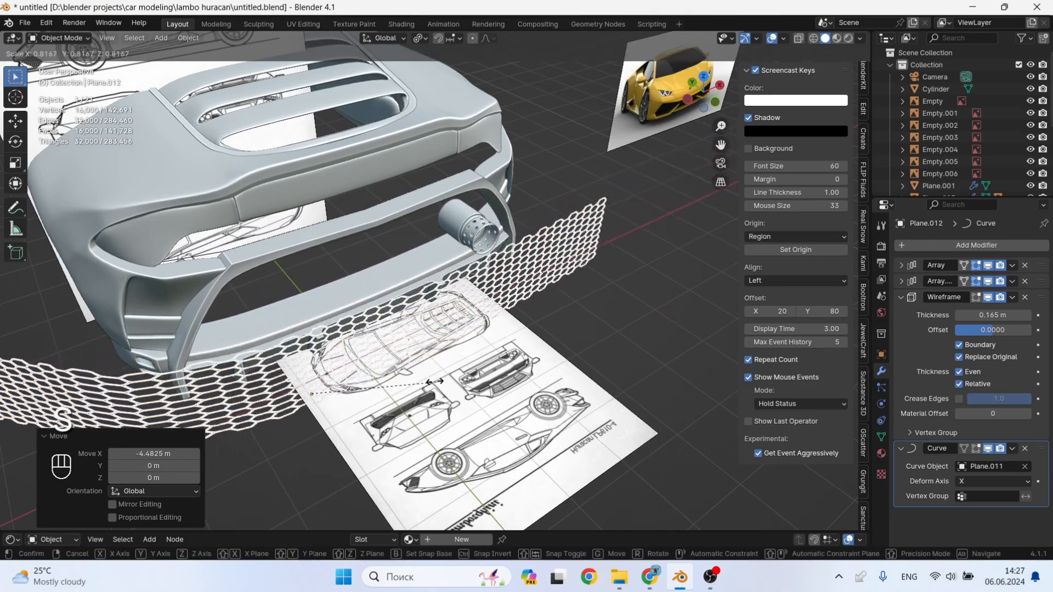
click(401, 378)
scroll(401, 378, up, 3)
Set the honeycomb grid's origin to its geometry and scale the grid down uniformly by 0.796.
right_click(252, 323)
mouse_move(287, 324)
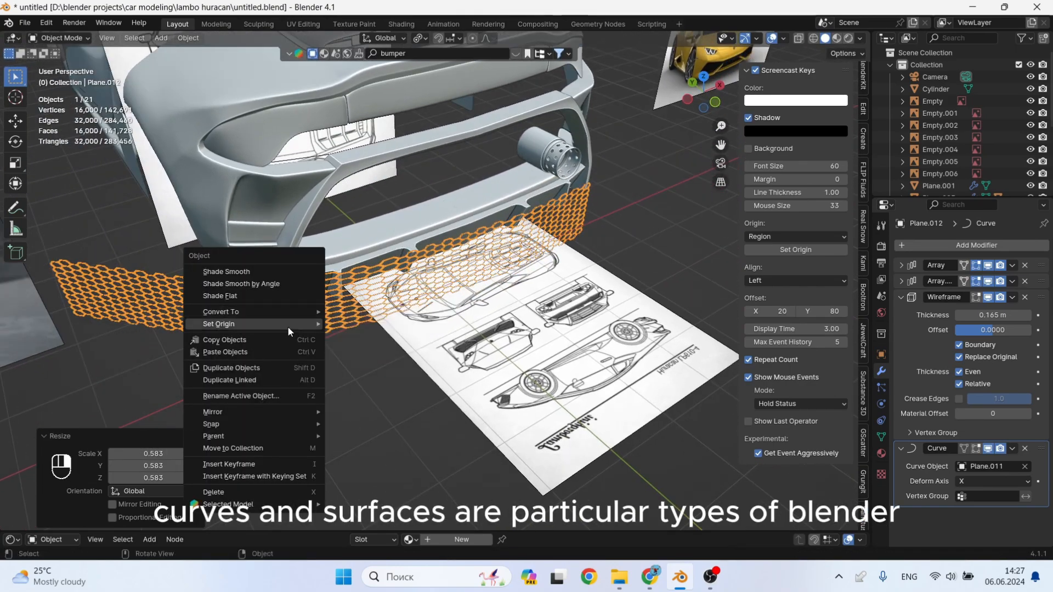
click(360, 336)
key(s)
click(417, 318)
Position the honeycomb grid over the rear opening between the body panel and the bumper's crossbar.
key(g)
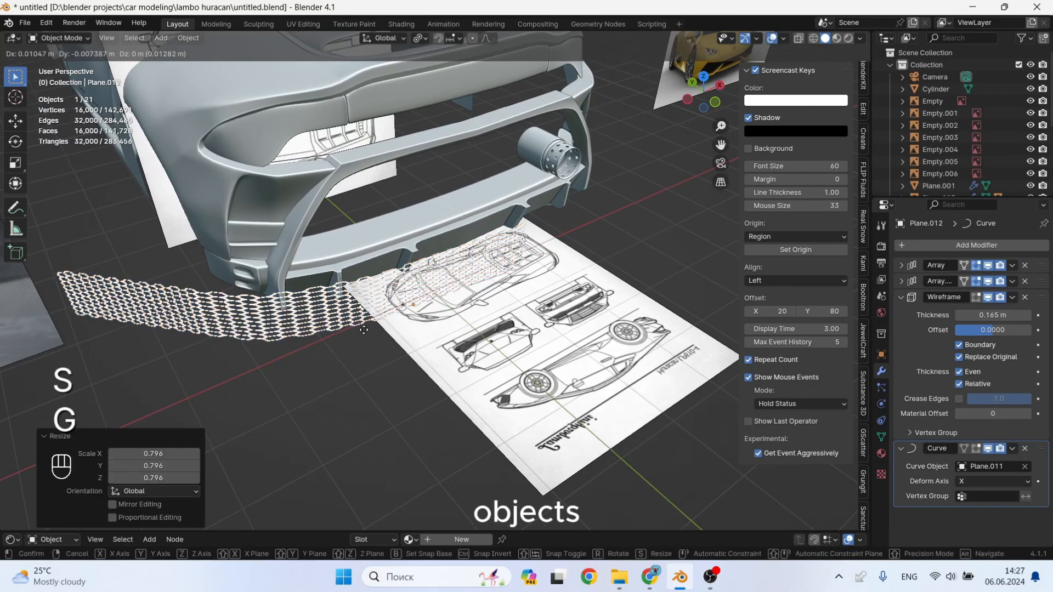
click(444, 239)
middle_drag(445, 240, 398, 286)
key(g)
click(456, 242)
middle_drag(456, 242, 510, 156)
key(g)
click(541, 153)
scroll(510, 156, down, 3)
shift+middle_drag(510, 157, 445, 318)
scroll(446, 318, up, 2)
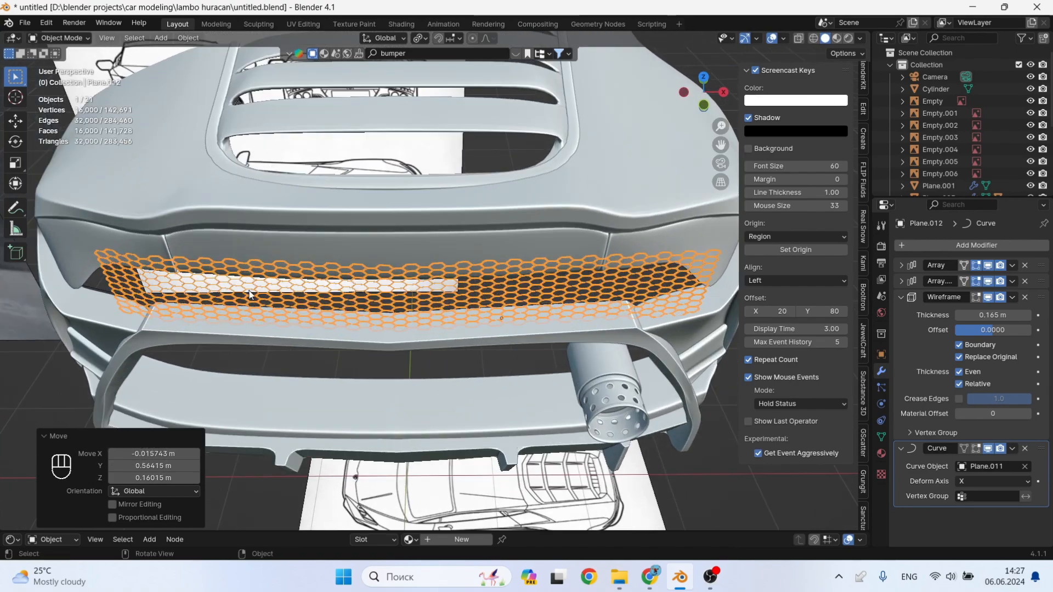
Extend the deforming curve's right end in top view with two extruded points that follow the bumper's corner.
middle_drag(249, 294, 441, 307)
click(602, 267)
key(Tab)
key(KP_7)
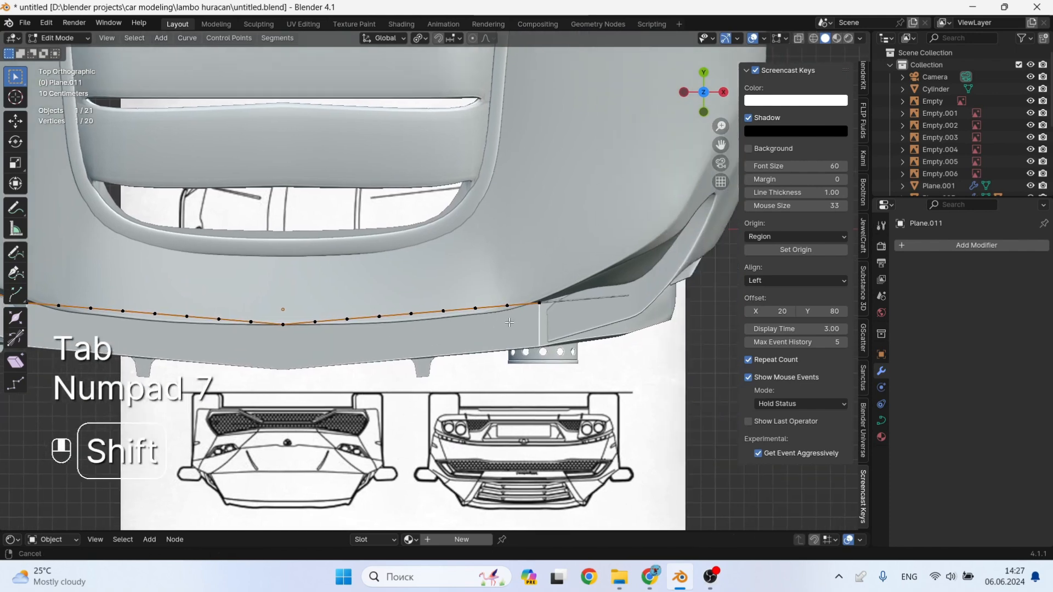
scroll(438, 297, up, 1)
key(e)
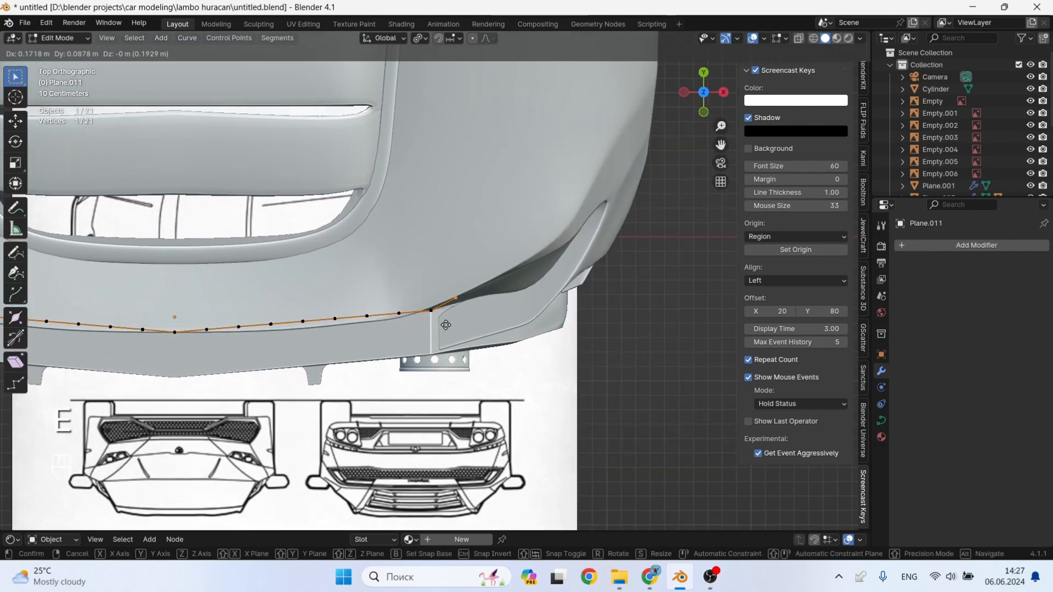
click(457, 321)
key(e)
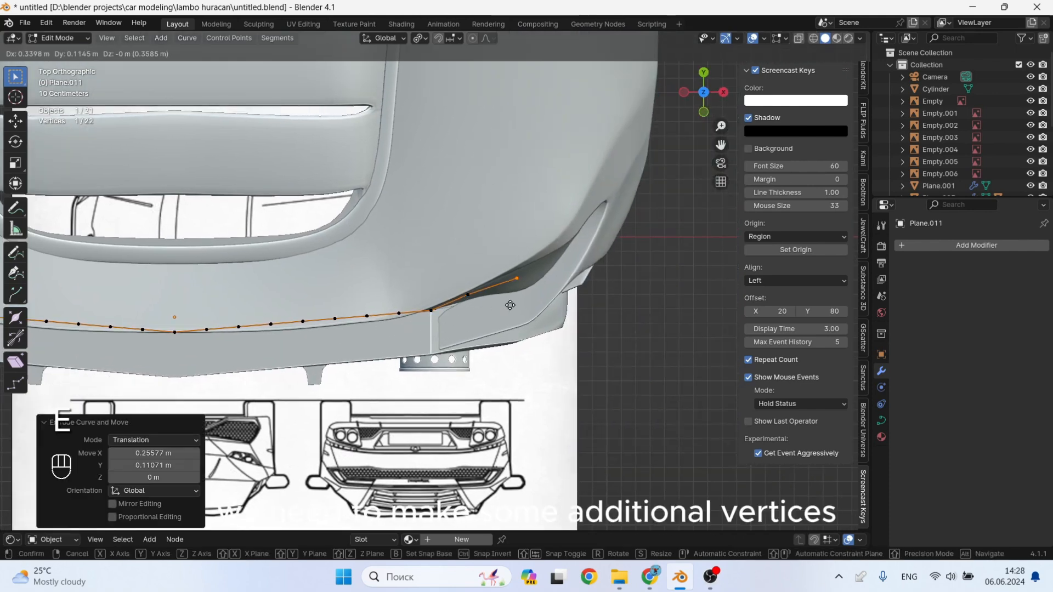
key(e)
key(Escape)
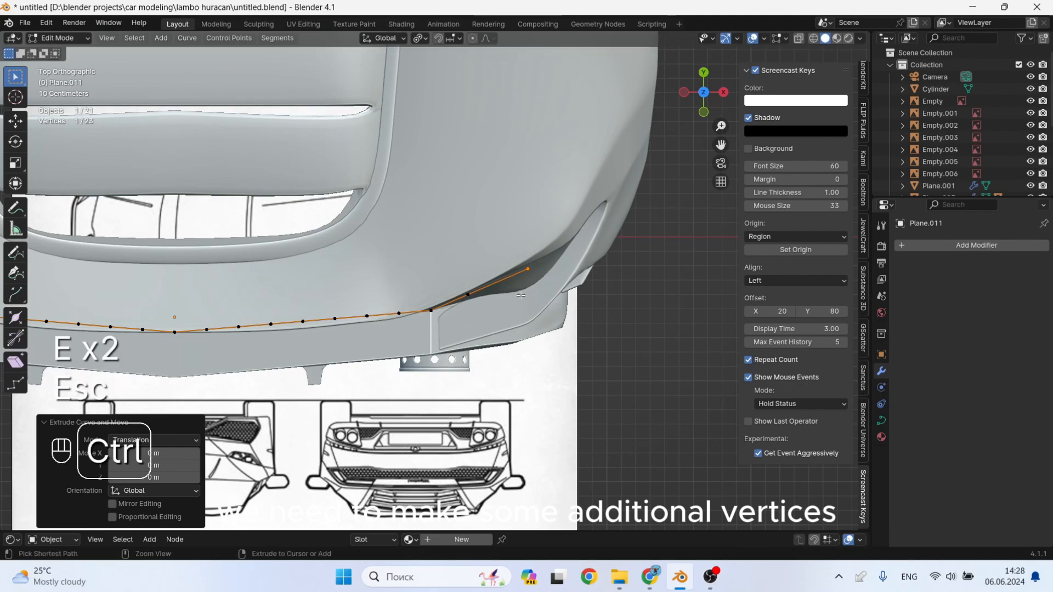
key(ctrl+z)
middle_drag(519, 296, 412, 236)
shift+middle_drag(296, 321, 324, 332)
scroll(412, 355, up, 3)
key(Tab)
Move the honeycomb grid about 0.05 m along Y into the rear opening.
click(444, 340)
key(g)
key(y)
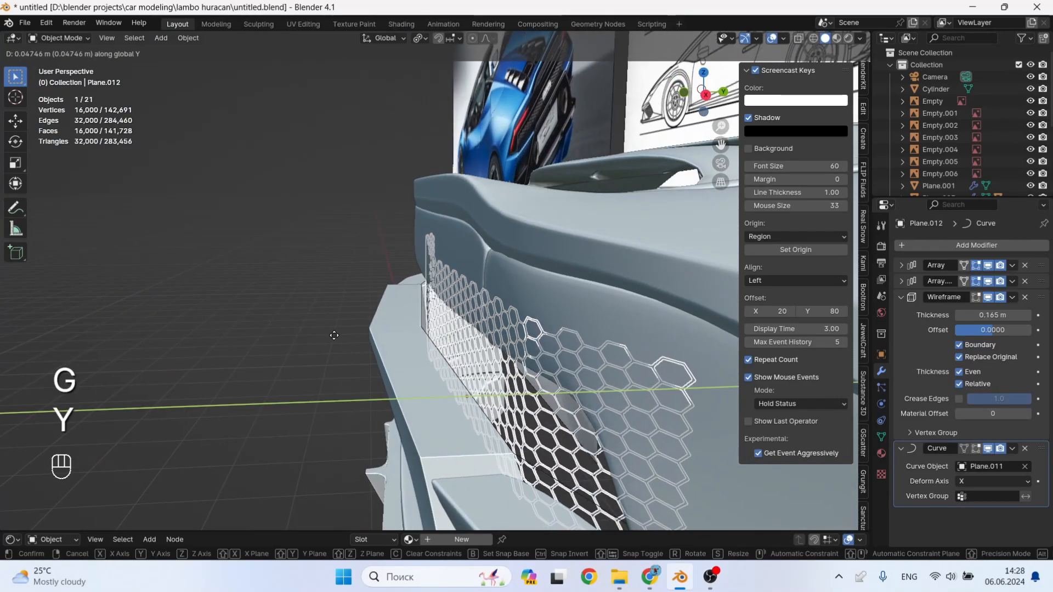
click(337, 340)
key(alt+z)
key(alt+z)
key(Tab)
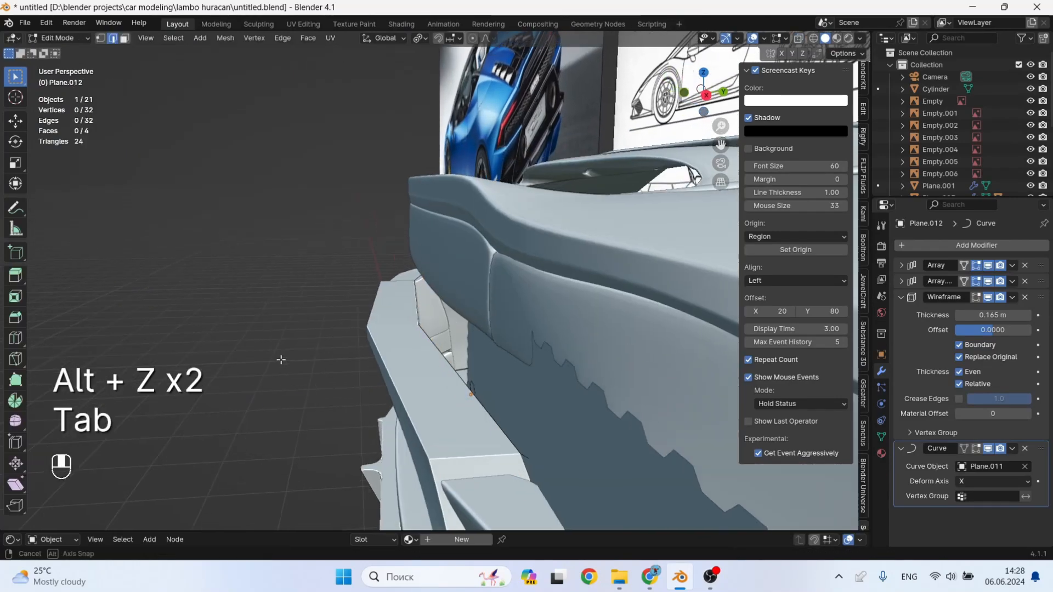
middle_drag(277, 359, 341, 358)
key(ctrl+z)
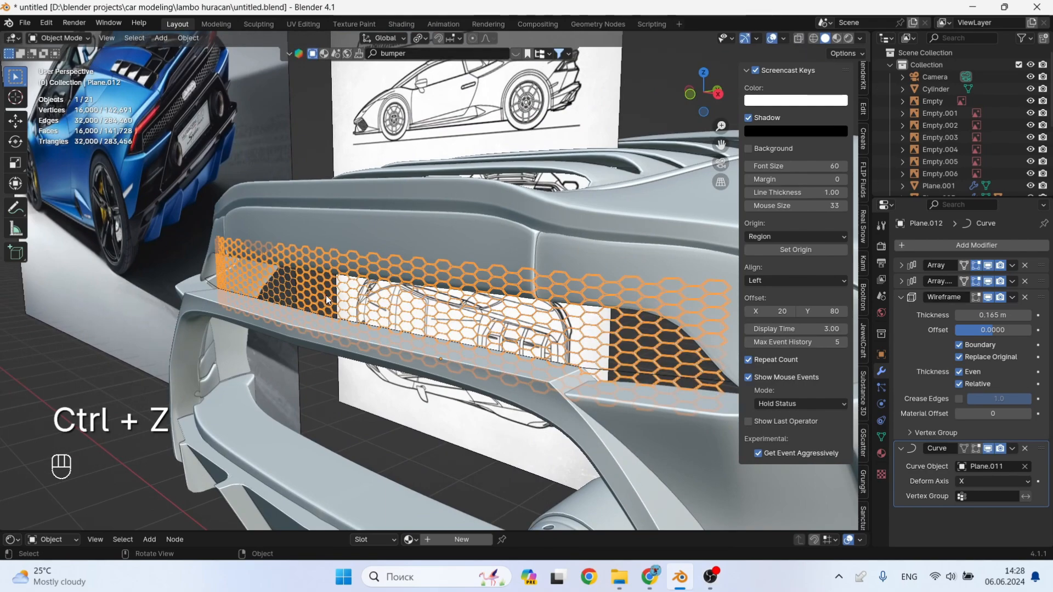
click(97, 385)
middle_drag(408, 334, 541, 308)
click(439, 392)
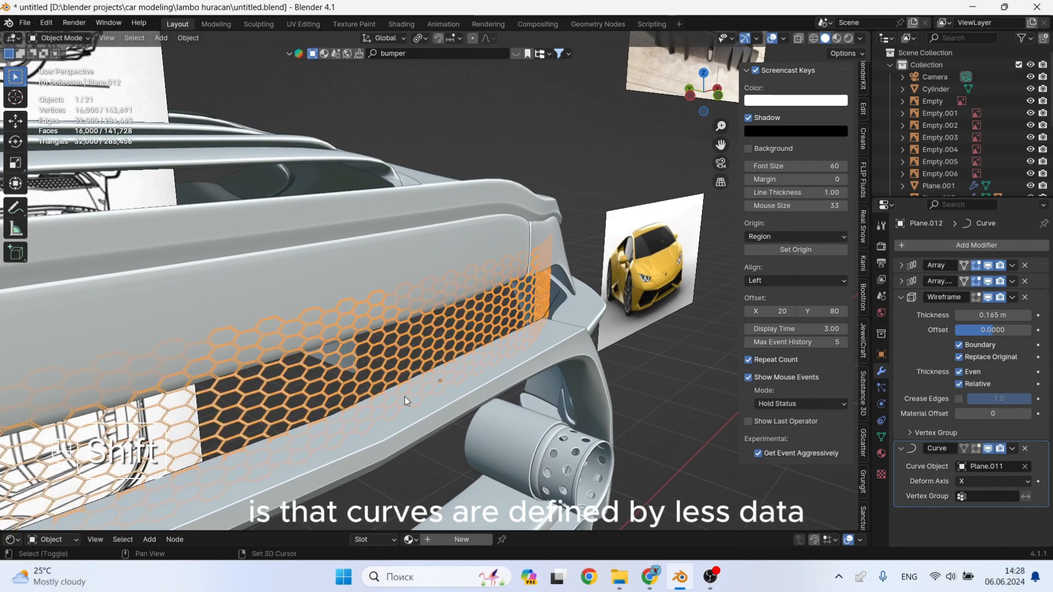
key(g)
key(y)
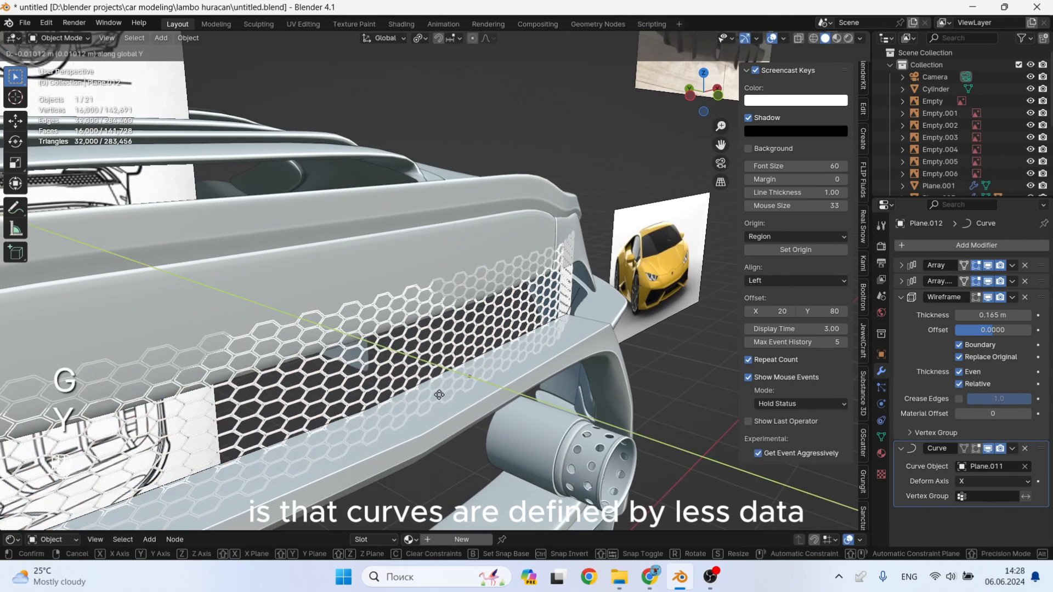
key(Escape)
click(655, 397)
middle_drag(426, 360, 485, 331)
scroll(495, 327, up, 5)
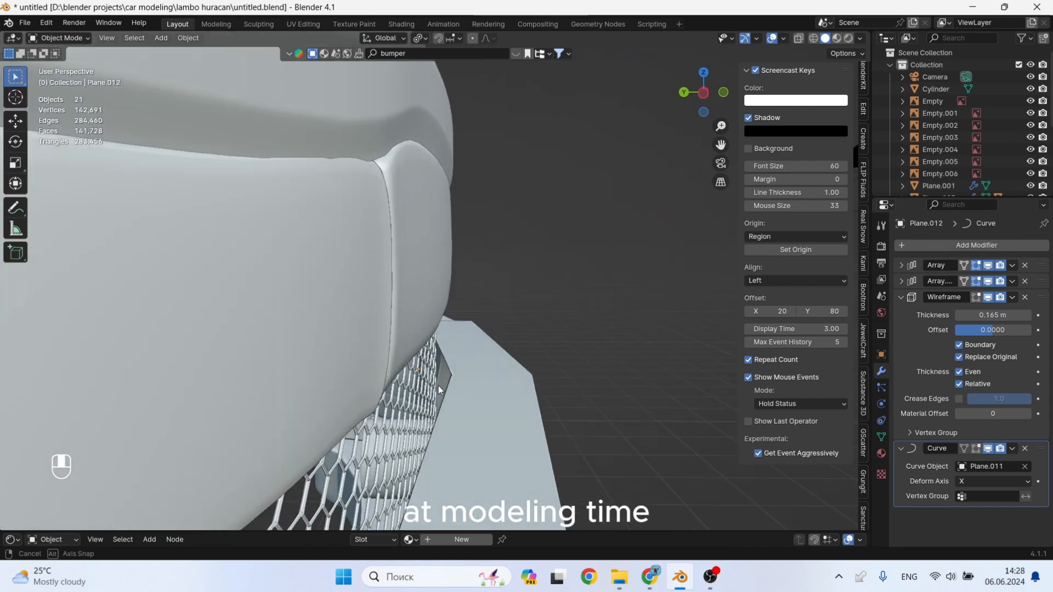
key(g)
key(y)
key(Escape)
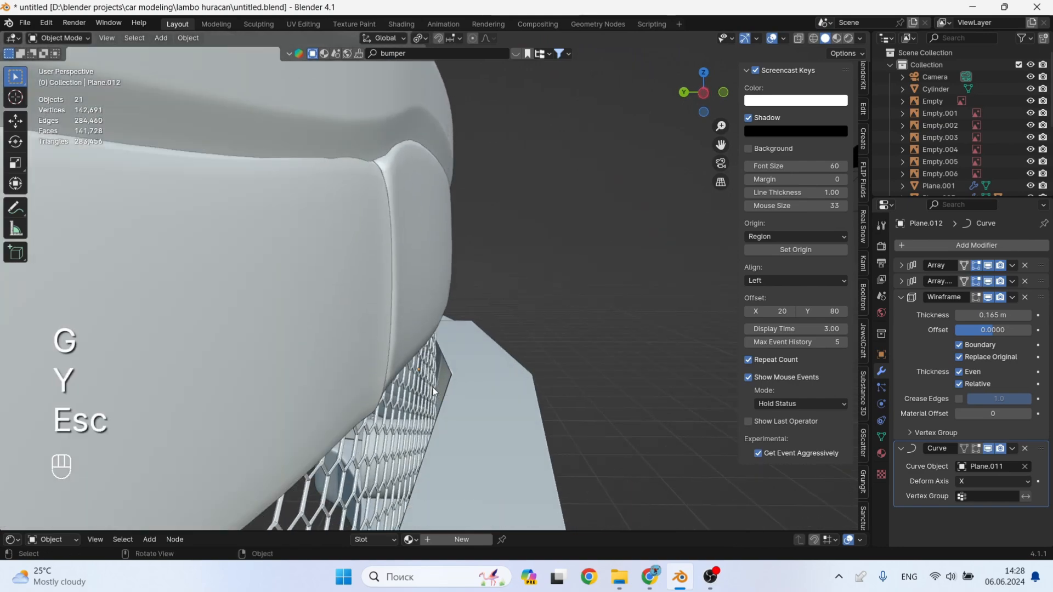
Shift the honeycomb grid along Y until it sits within the rear opening between the body panel and the bumper's crossbar.
click(439, 393)
key(g)
key(y)
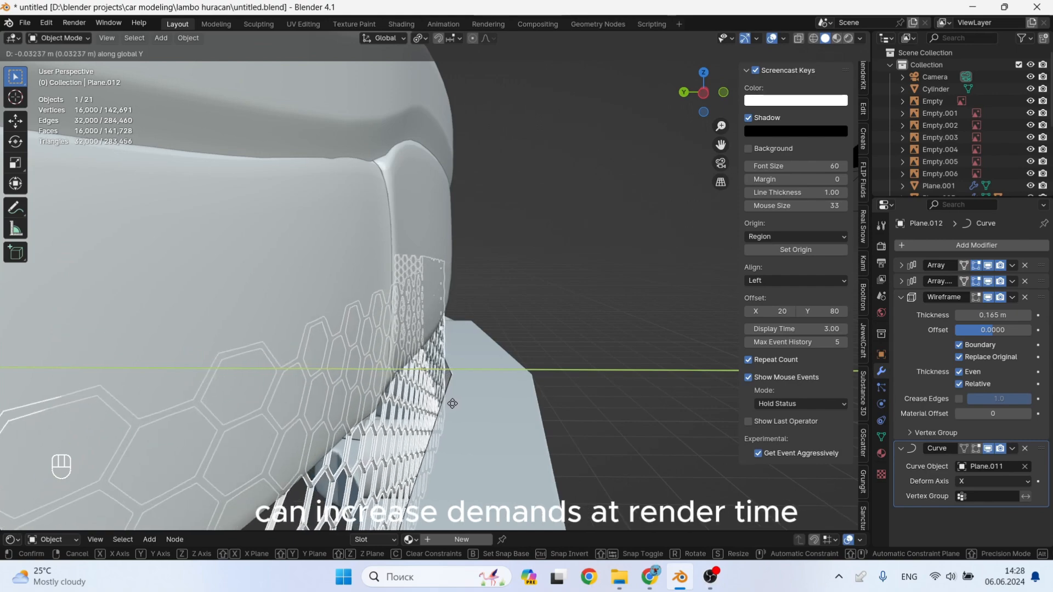
click(453, 402)
click(593, 377)
middle_drag(594, 377, 371, 412)
click(379, 412)
key(g)
key(y)
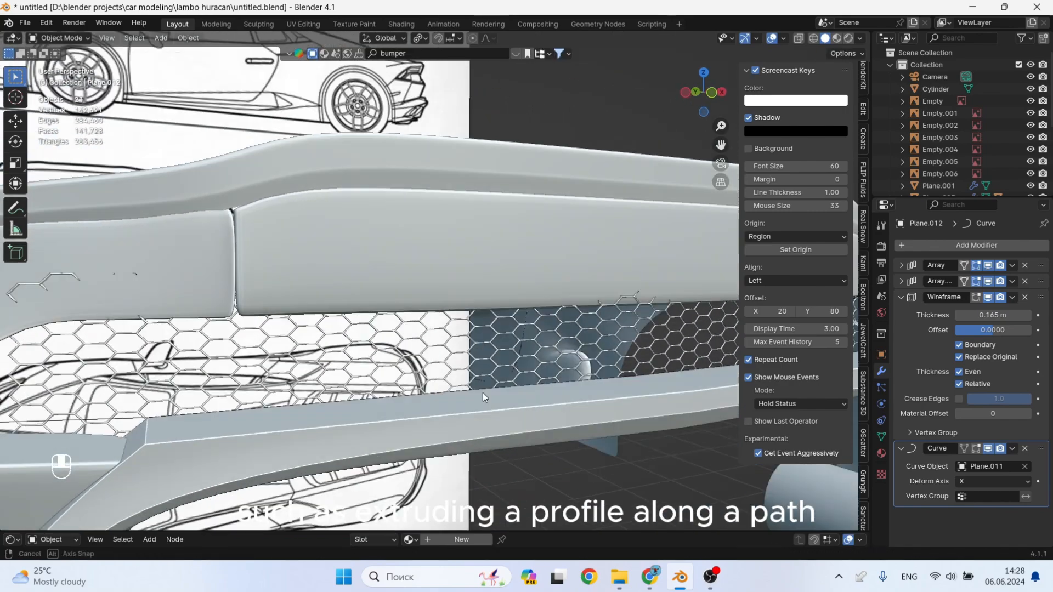
middle_drag(482, 392, 366, 400)
Move the deforming curve's three outermost points at the bumper corner slightly forward along Y.
click(276, 361)
middle_drag(276, 363, 278, 396)
scroll(278, 396, up, 1)
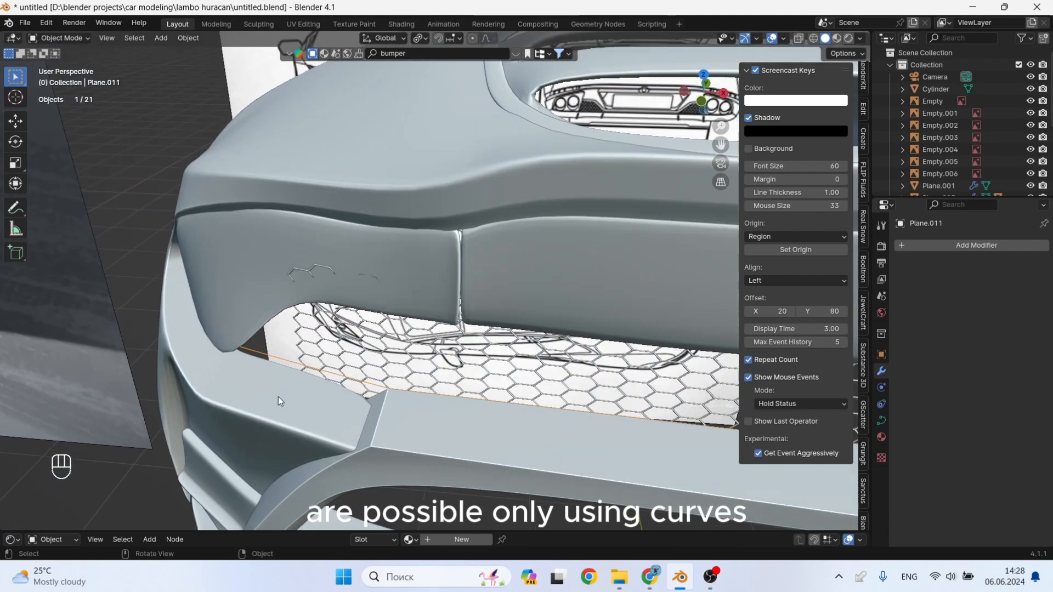
key(Tab)
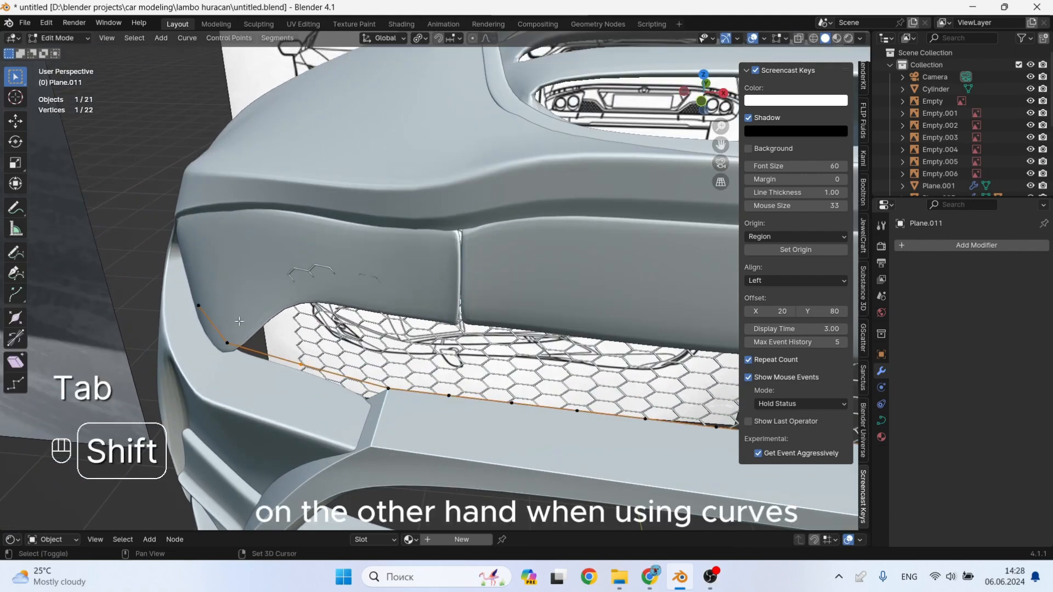
key(g)
key(y)
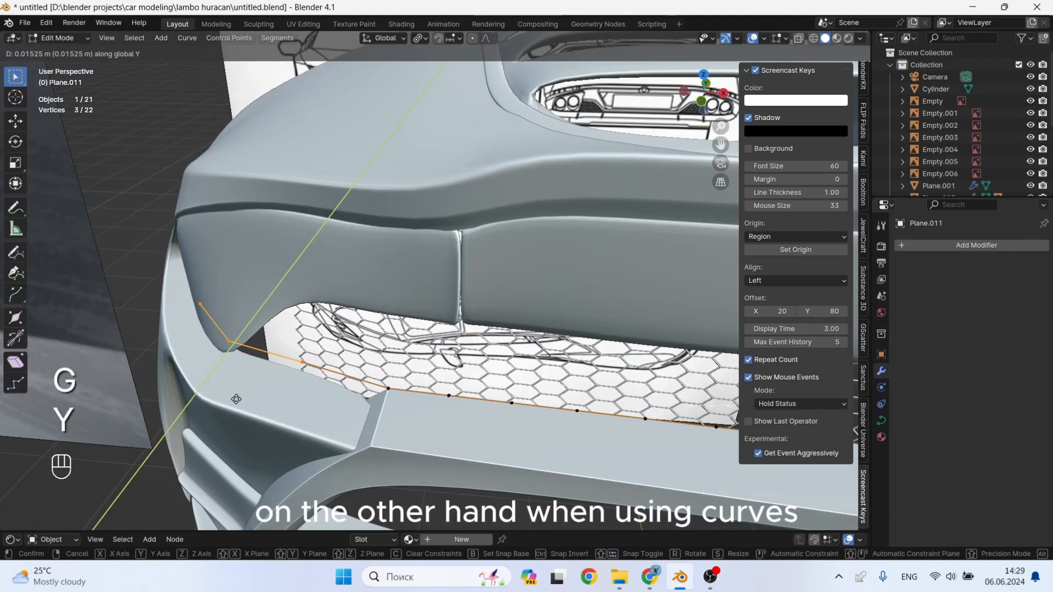
click(402, 385)
key(Tab)
Set the count of the honeycomb grid's first Array modifier to 30.
click(404, 370)
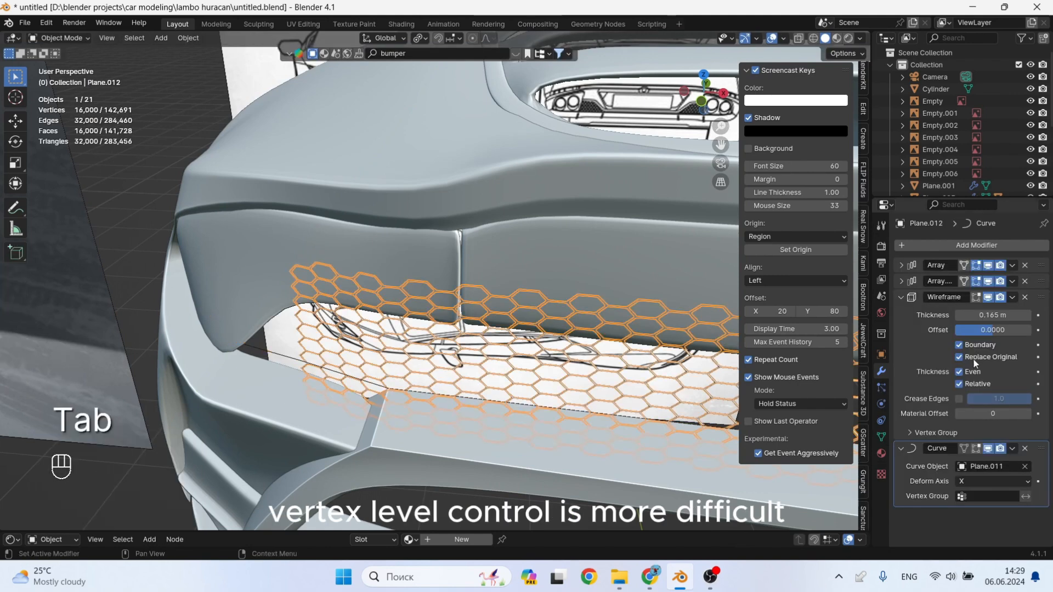
click(901, 265)
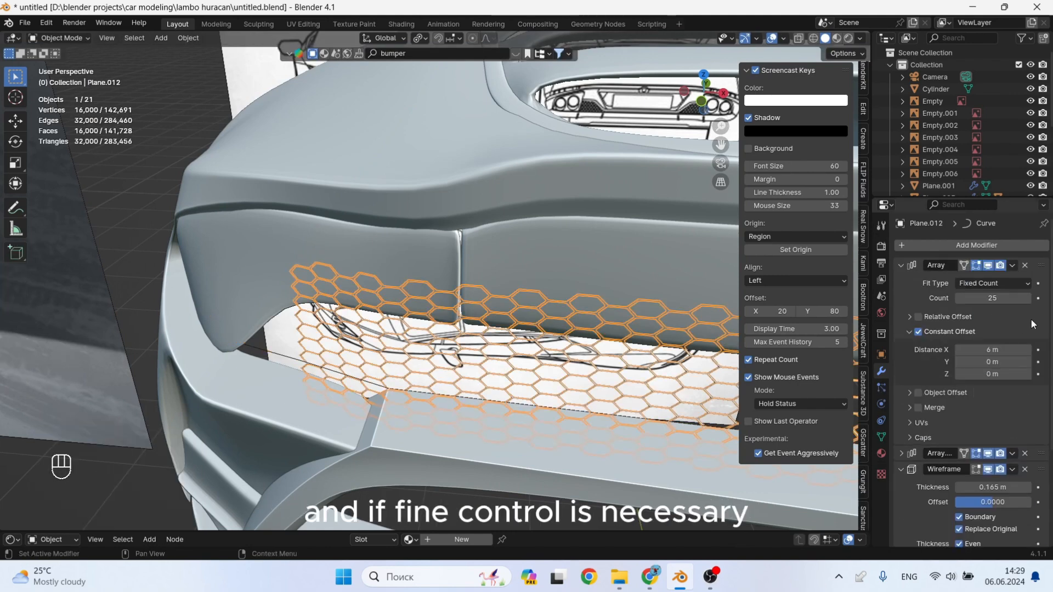
click(1003, 301)
text(30)
key(Return)
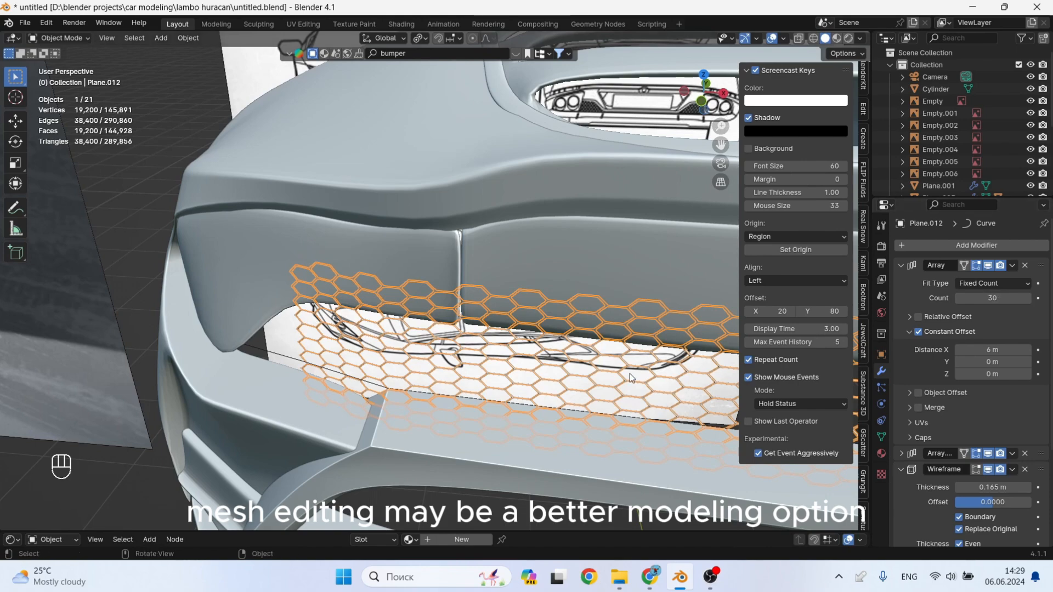
Move the honeycomb grid about 0.33 m along negative X to cover the outer end of the rear opening.
key(g)
key(x)
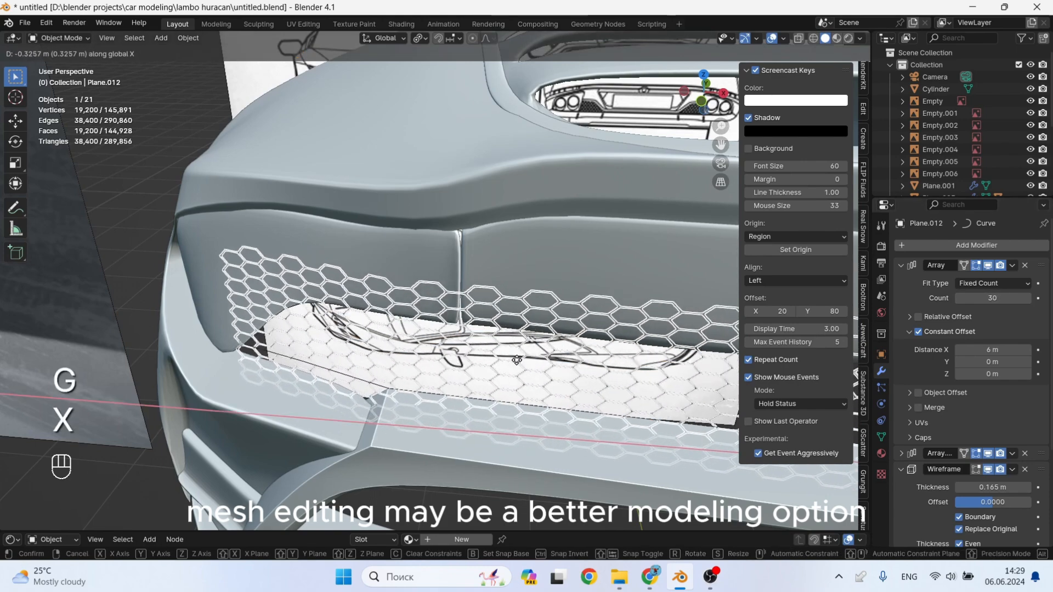
click(511, 363)
click(272, 356)
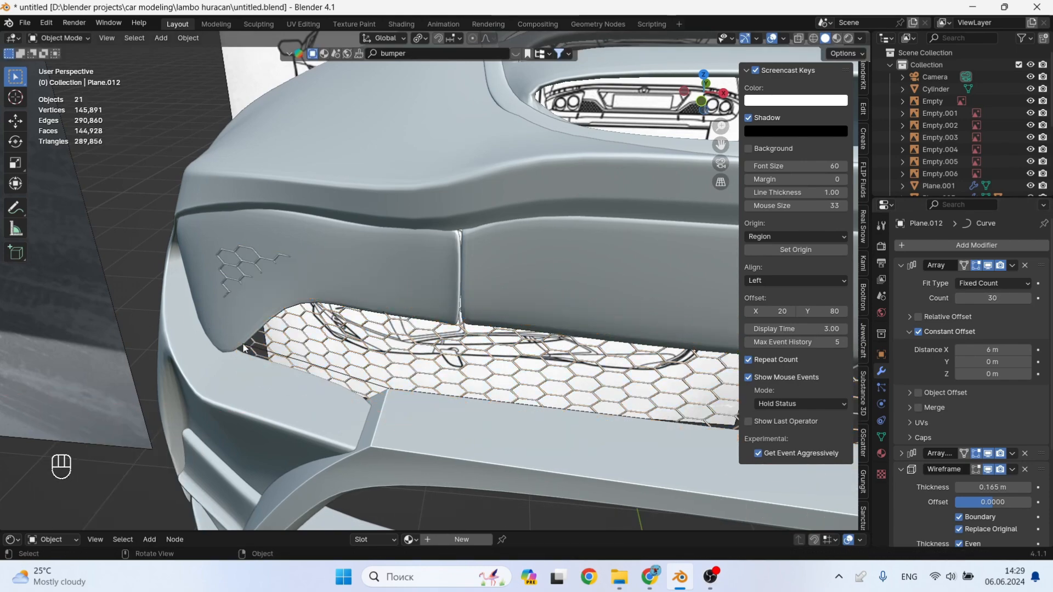
Move the two end points of the deforming curve about 0.085 m along Y at the bumper's corner.
click(260, 351)
key(Tab)
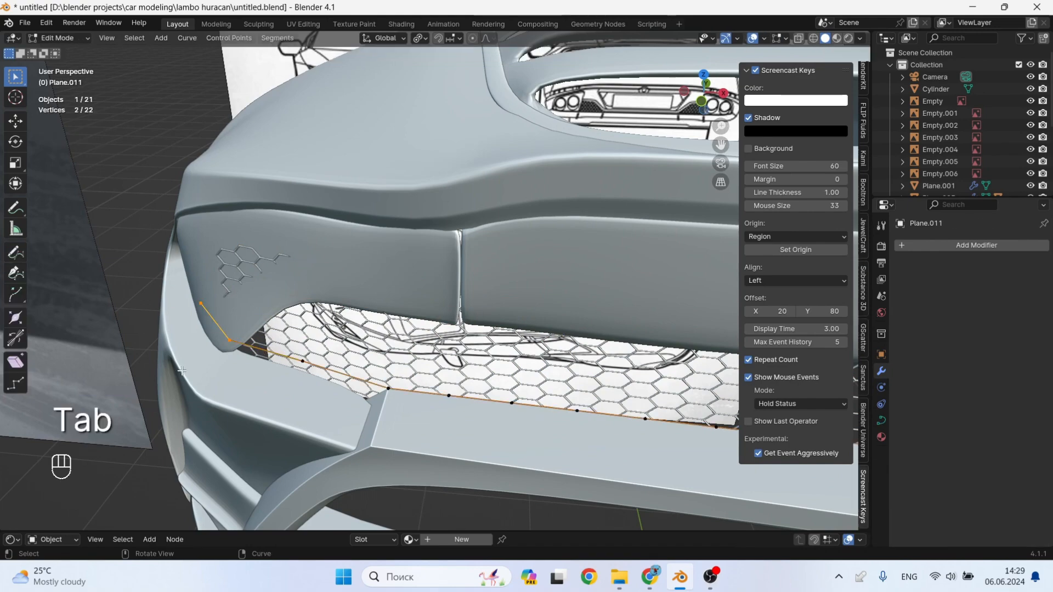
key(g)
key(x)
click(181, 370)
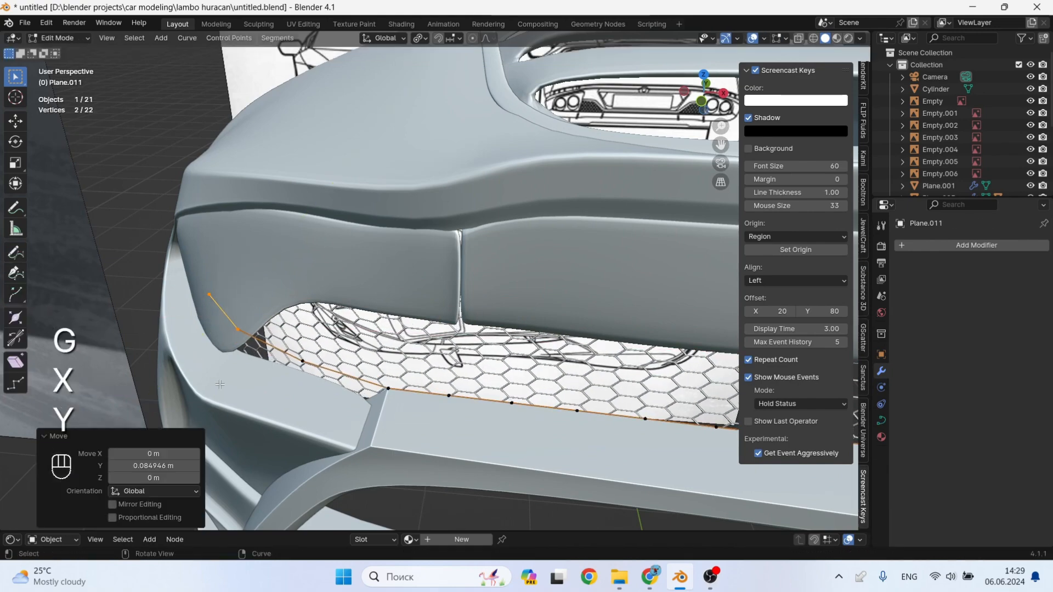
key(Tab)
Move the deforming curve's end points at the opposite bumper corner about 0.09 m along Y.
middle_drag(181, 371, 484, 191)
key(Tab)
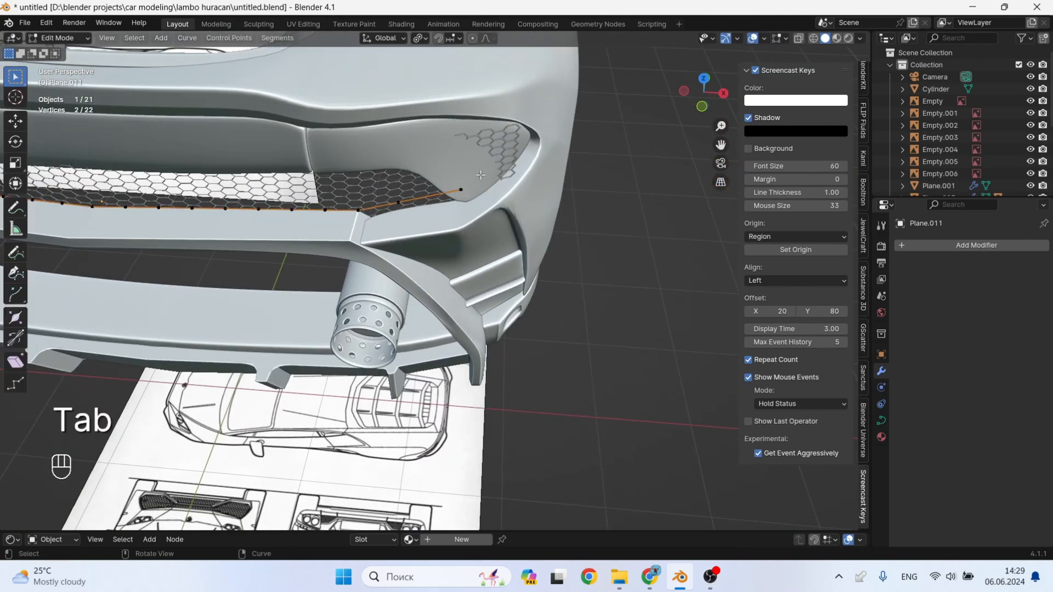
key(g)
key(y)
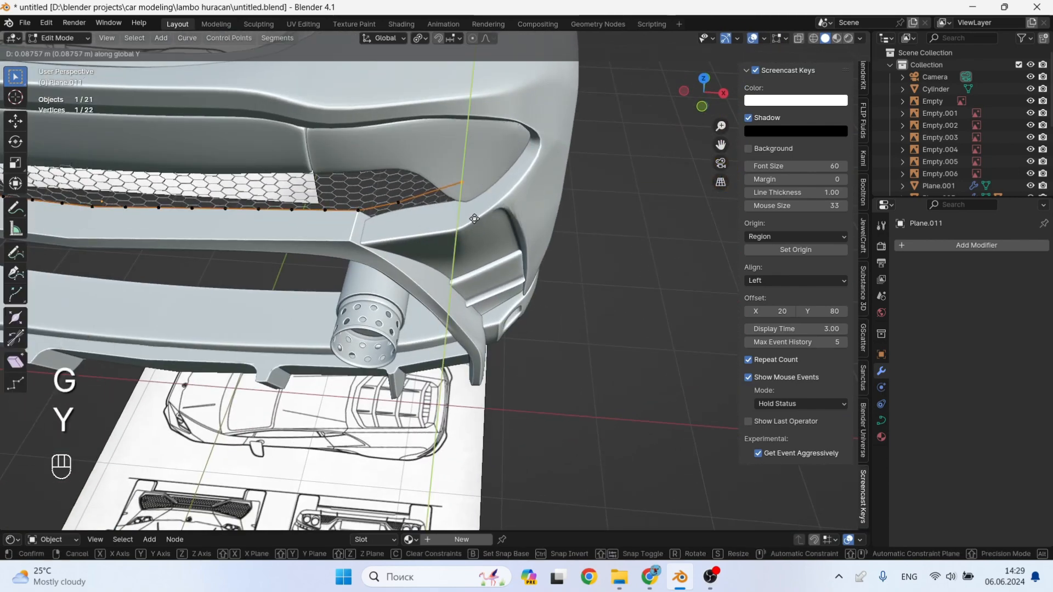
key(Tab)
middle_drag(474, 219, 400, 345)
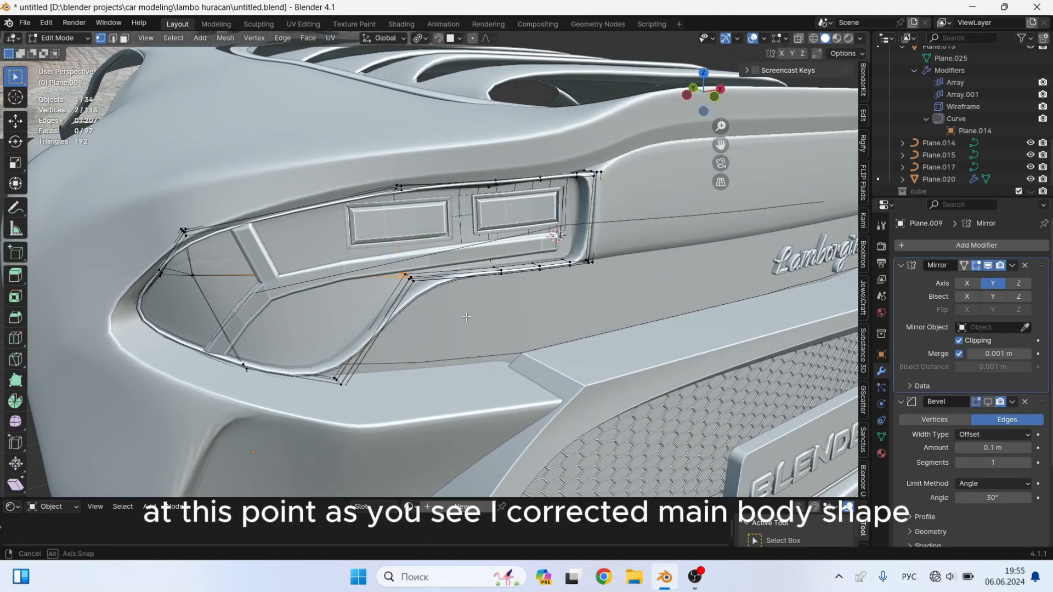
Raise the body mesh vertices around the tail light's upper outer corner about 0.09 m along Z.
middle_drag(466, 317, 408, 220)
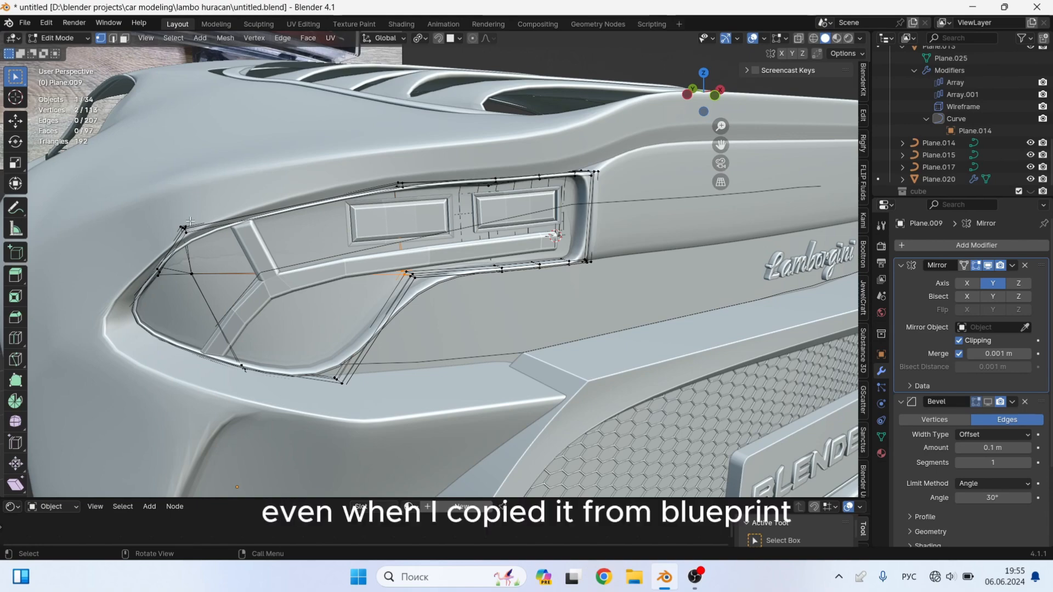
key(Tab)
click(209, 178)
key(Tab)
middle_drag(209, 179, 313, 202)
scroll(214, 189, up, 3)
key(alt+z)
middle_drag(292, 269, 246, 310)
alt+click(246, 310)
shift+drag(174, 357, 173, 357)
shift+drag(173, 177, 153, 213)
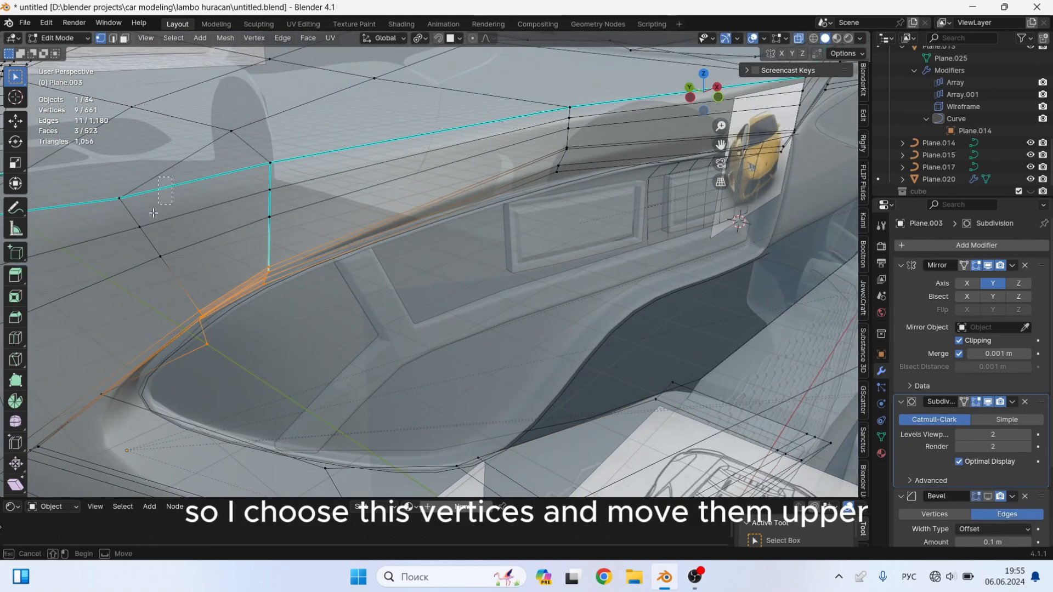
shift+drag(283, 211, 260, 226)
middle_drag(280, 222, 318, 228)
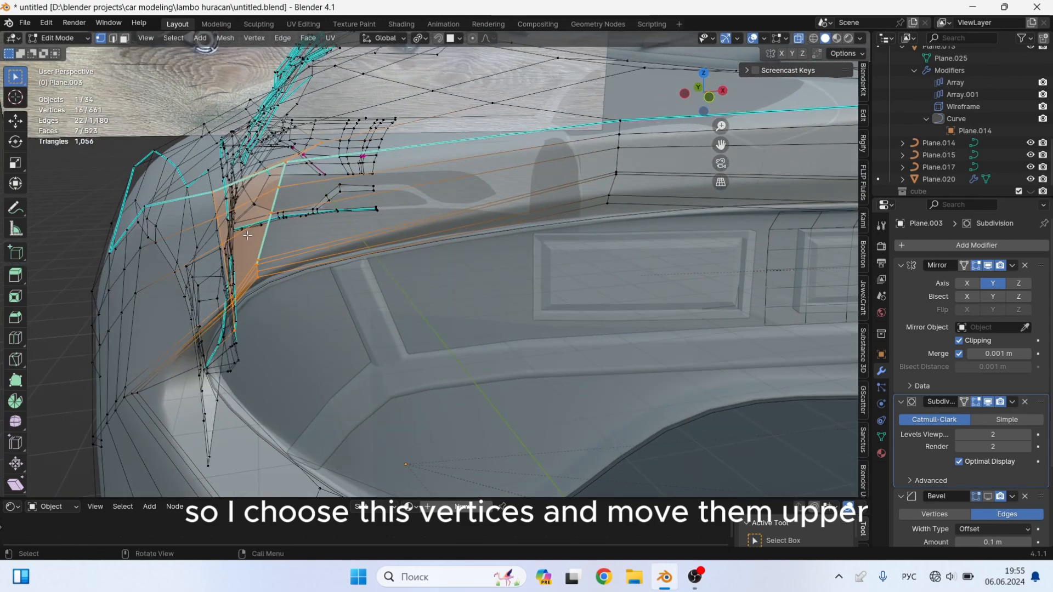
scroll(315, 230, down, 3)
key(alt+z)
middle_drag(304, 269, 299, 258)
key(g)
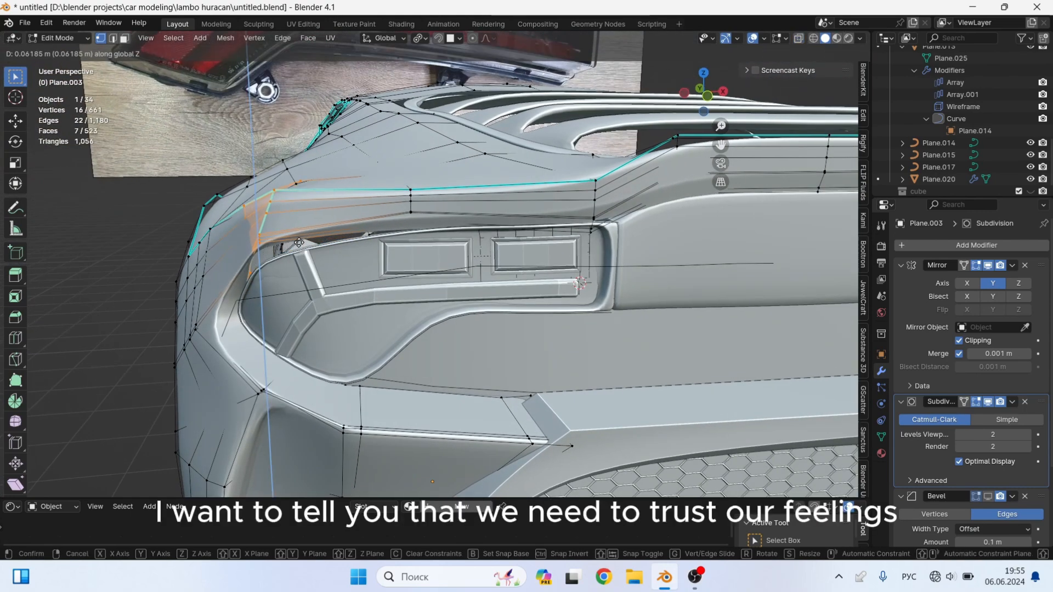
click(302, 265)
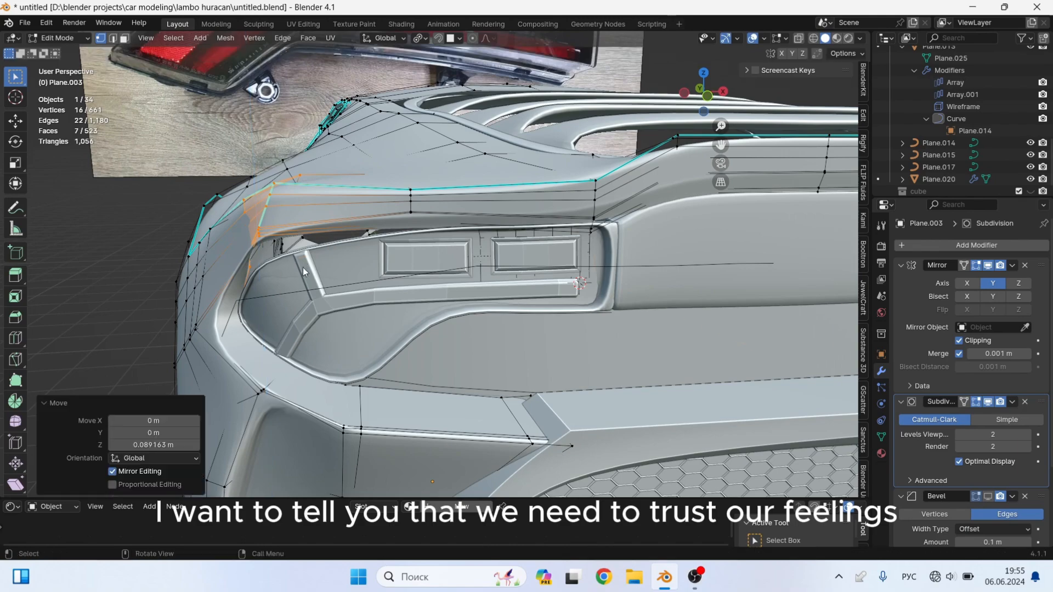
Raise the upper outer corner vertices of the tail light housing about 0.056 m along Z.
key(Tab)
mouse_move(301, 271)
middle_down()
mouse_move(416, 268)
mouse_move(330, 278)
mouse_move(342, 277)
mouse_move(307, 298)
mouse_move(295, 274)
middle_up()
click(297, 278)
scroll(227, 298, up, 2)
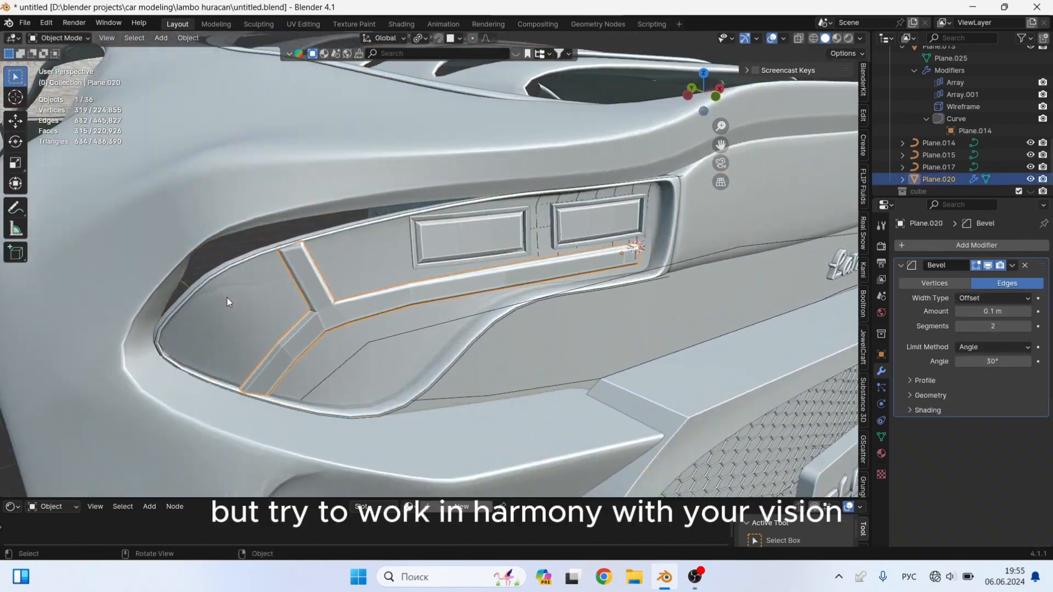
click(274, 280)
key(Tab)
key(alt+z)
key(ctrl+l)
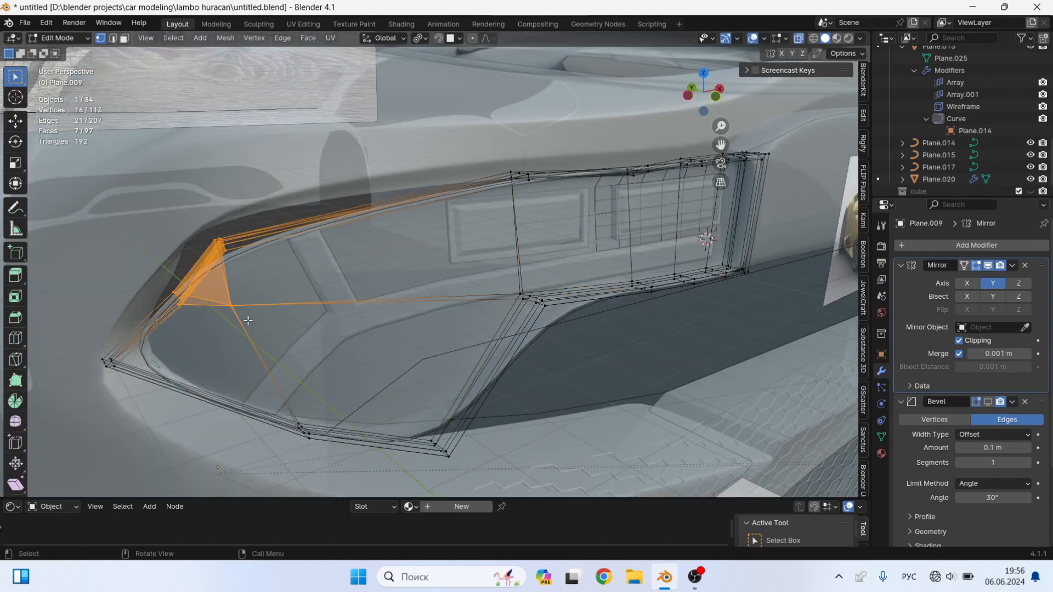
key(g)
key(z)
click(250, 296)
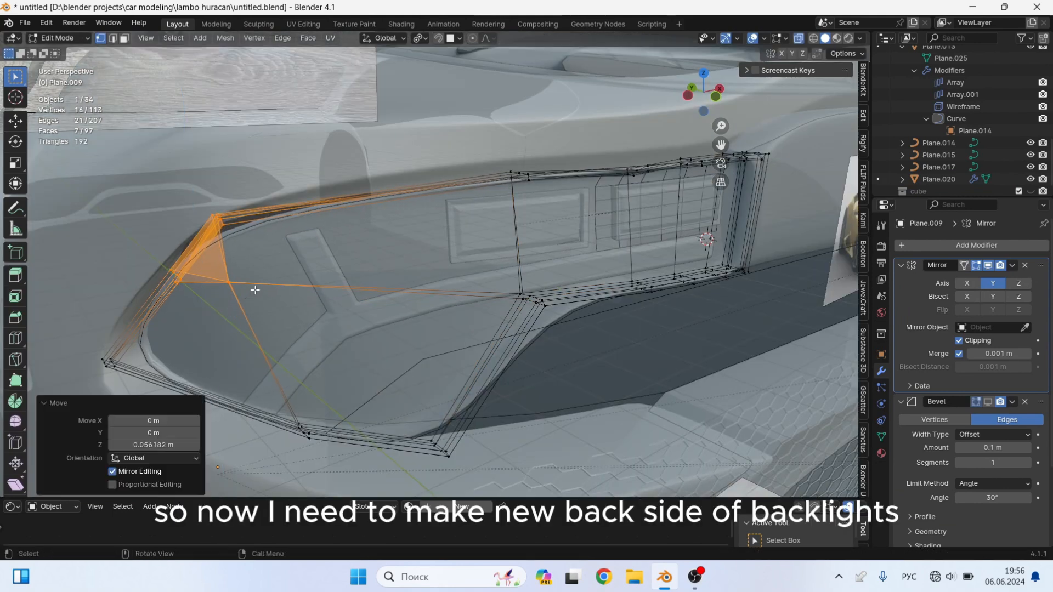
Raise the same housing corner vertices about 0.03 m further along Z toward the reshaped body edge.
key(alt+z)
key(g)
key(z)
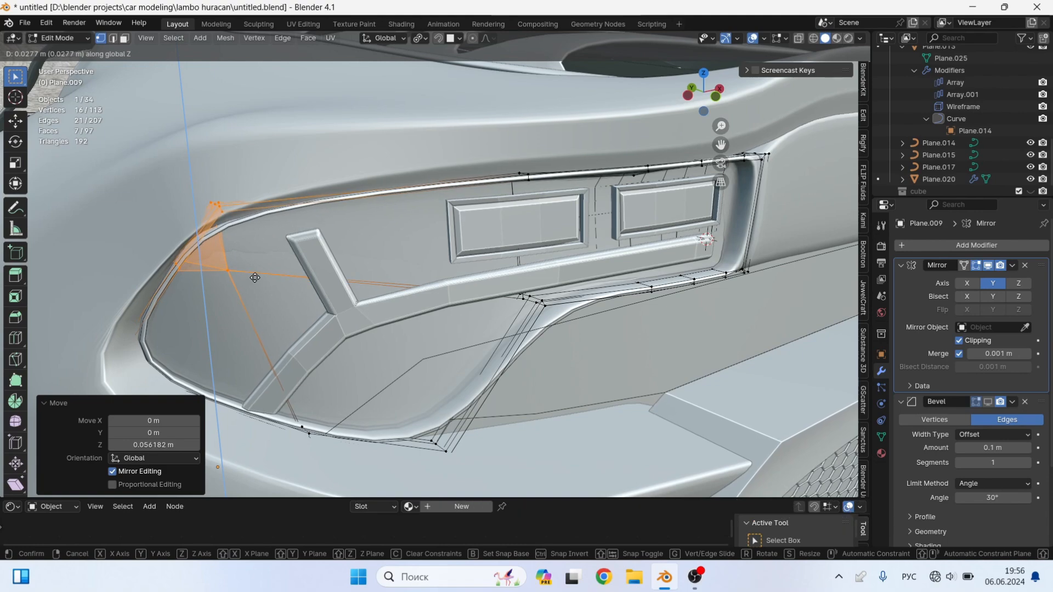
click(255, 274)
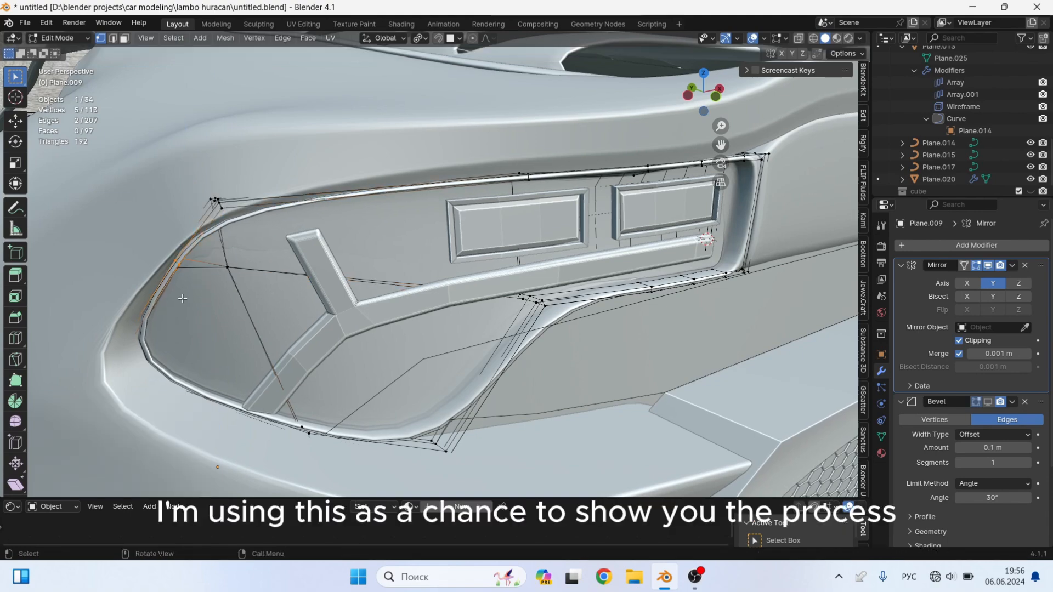
Duplicate the body mesh's border edges around the rear tail light opening.
key(Tab)
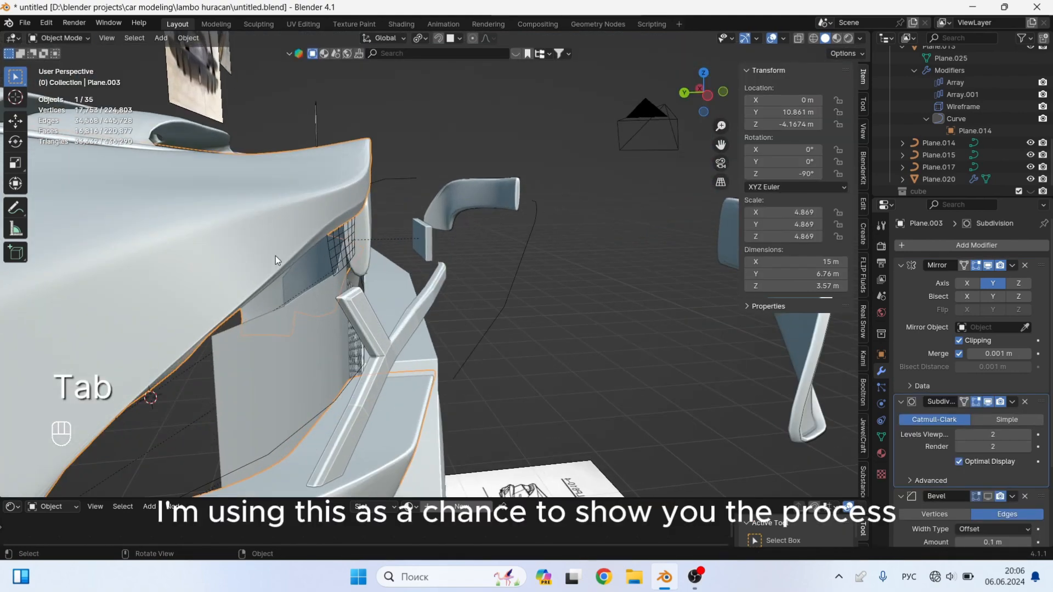
middle_drag(275, 255, 189, 326)
key(Tab)
key(Tab)
key(Tab)
key(alt+z)
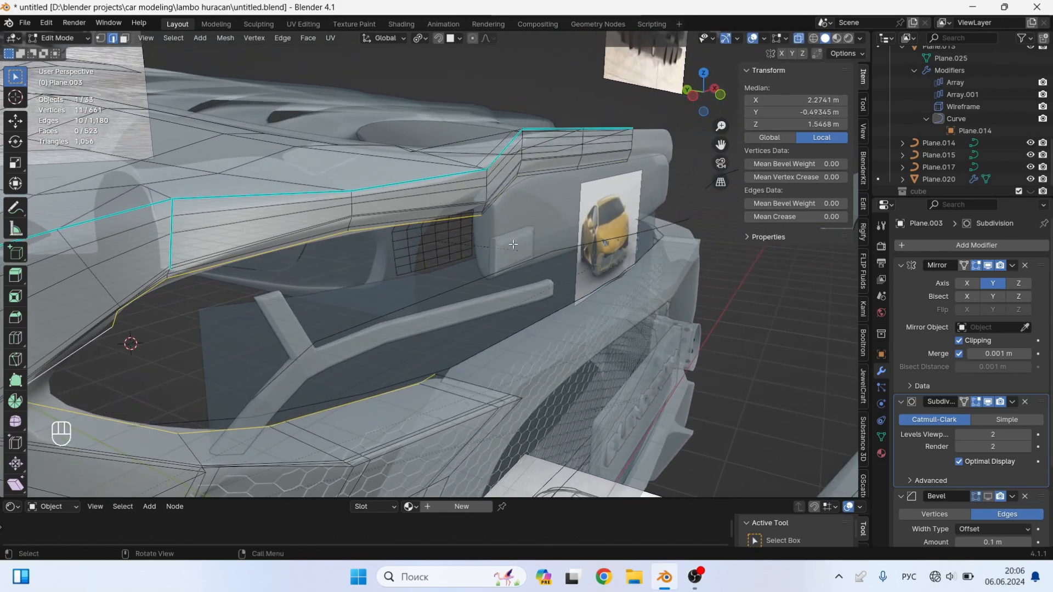
middle_drag(513, 245, 495, 291)
key(shift+d)
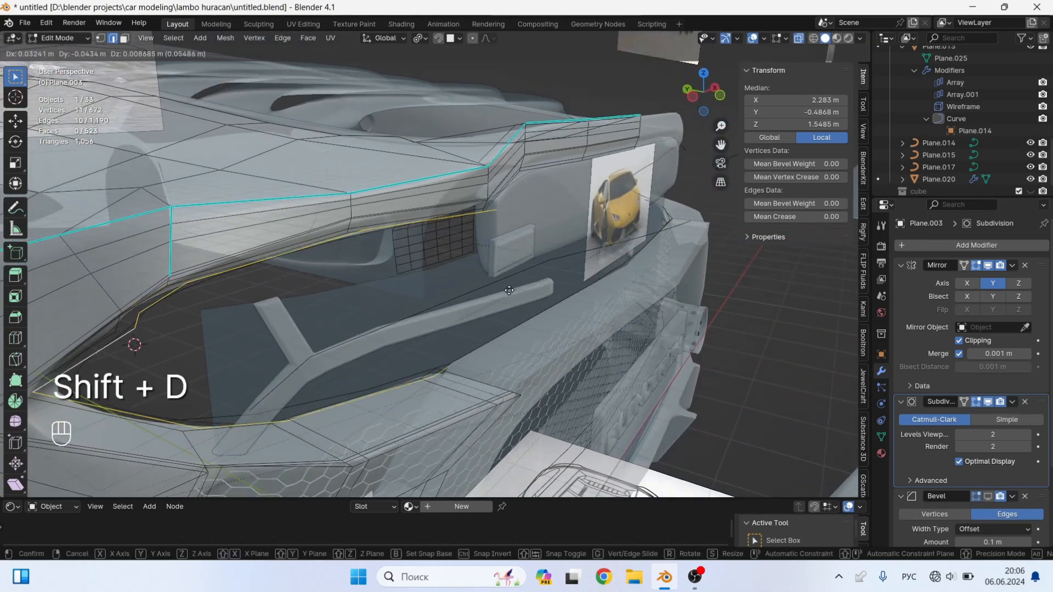
click(509, 290)
Undo the offset of the duplicated tail light border edges, keeping the duplicate in place on the opening.
key(Tab)
key(ctrl+z)
key(ctrl+z)
key(ctrl+z)
key(ctrl+z)
key(ctrl+z)
key(ctrl+z)
key(ctrl+z)
key(ctrl+z)
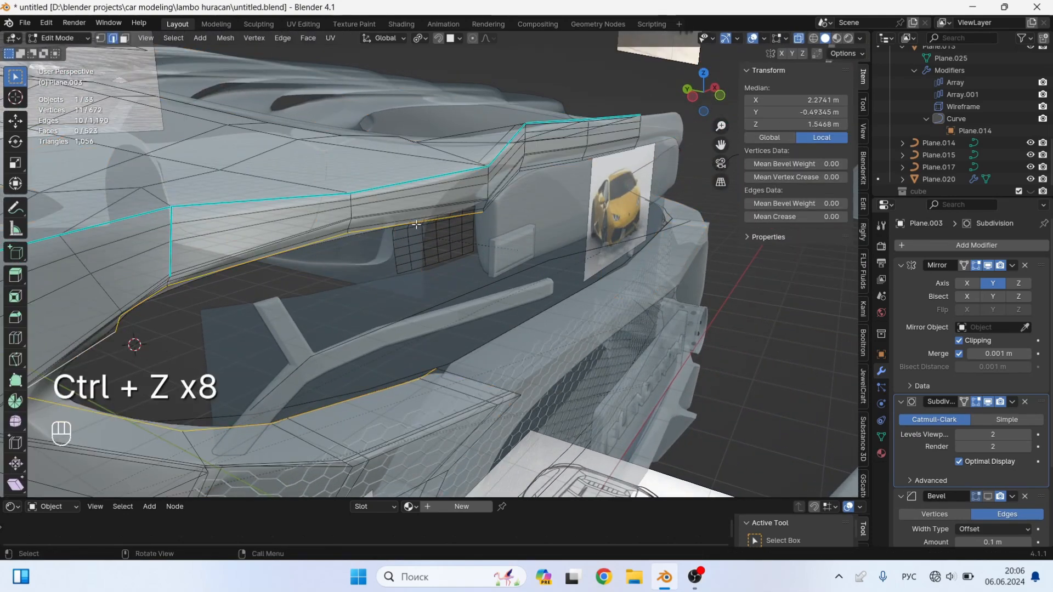
Separate the duplicated tail light border edges from the body into their own object.
key(ctrl+e)
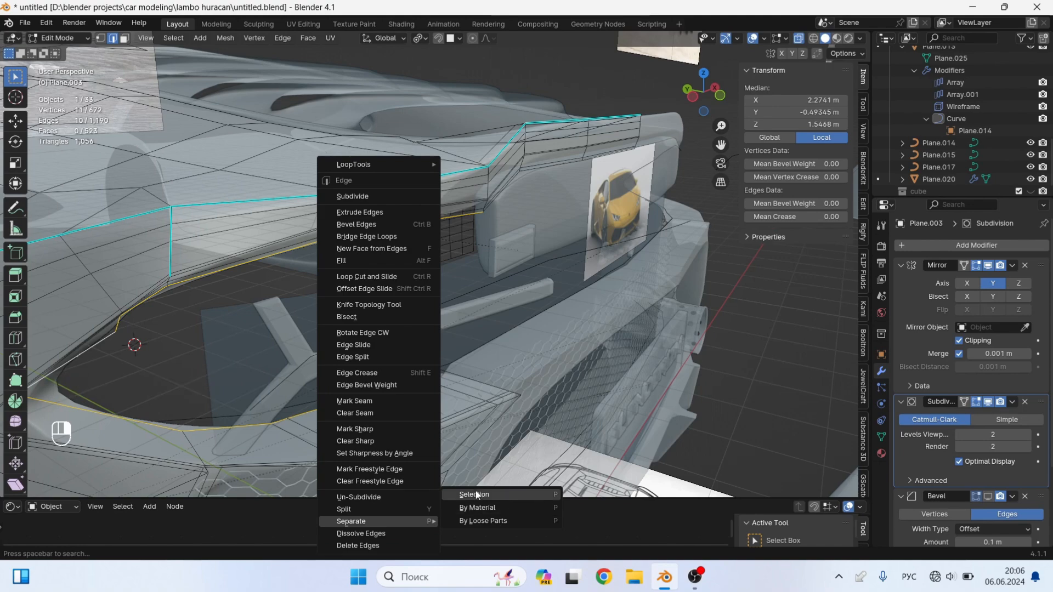
click(475, 494)
key(Tab)
click(471, 212)
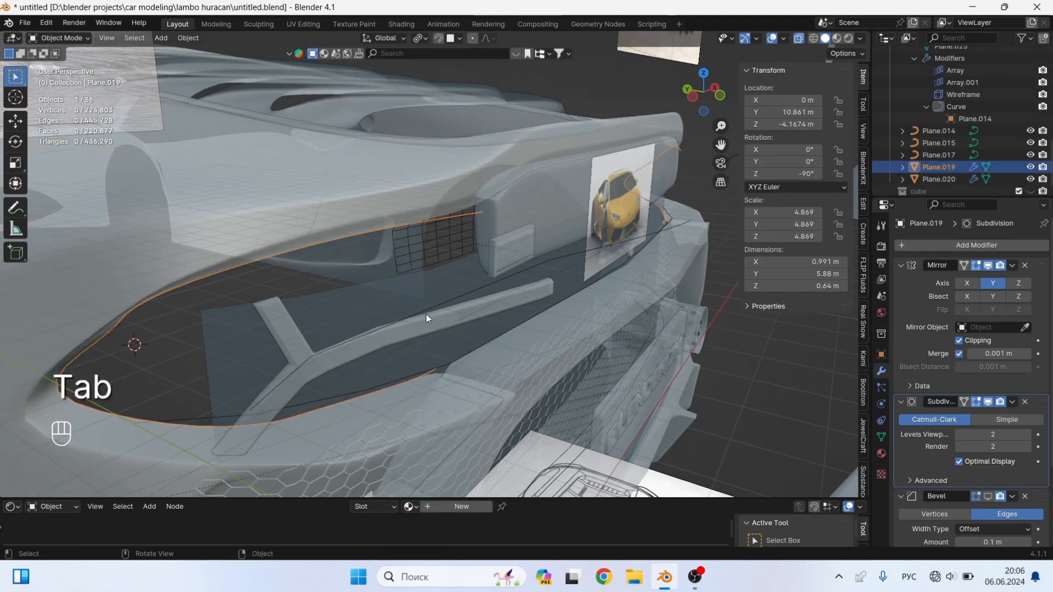
key(Tab)
key(alt+z)
click(463, 215)
key(Tab)
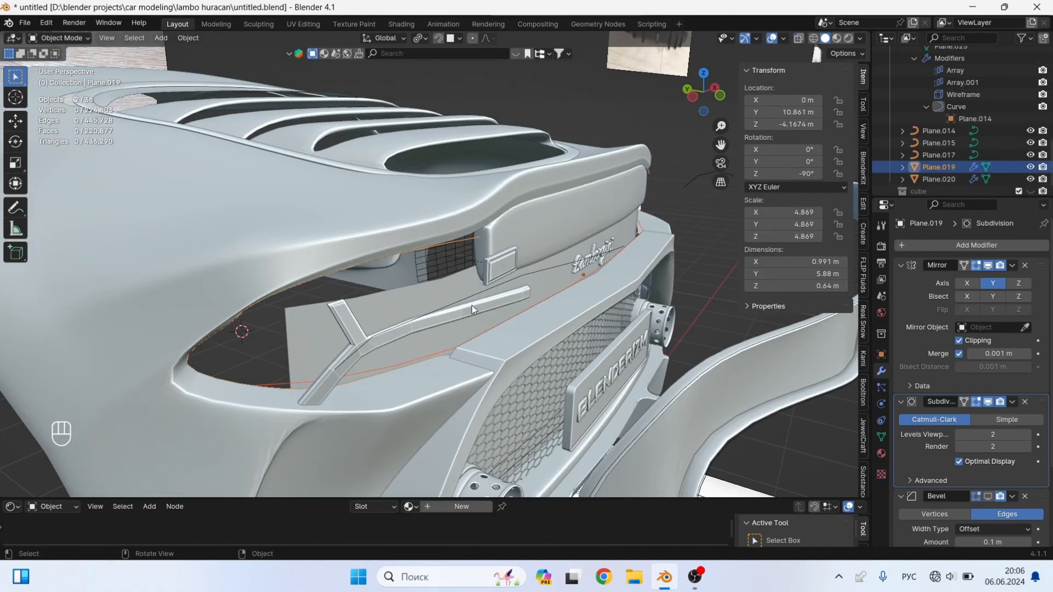
Isolate the separated outline in local view and delete the extra curve running along its lower side.
middle_drag(472, 305, 546, 278)
key(Tab)
key(Tab)
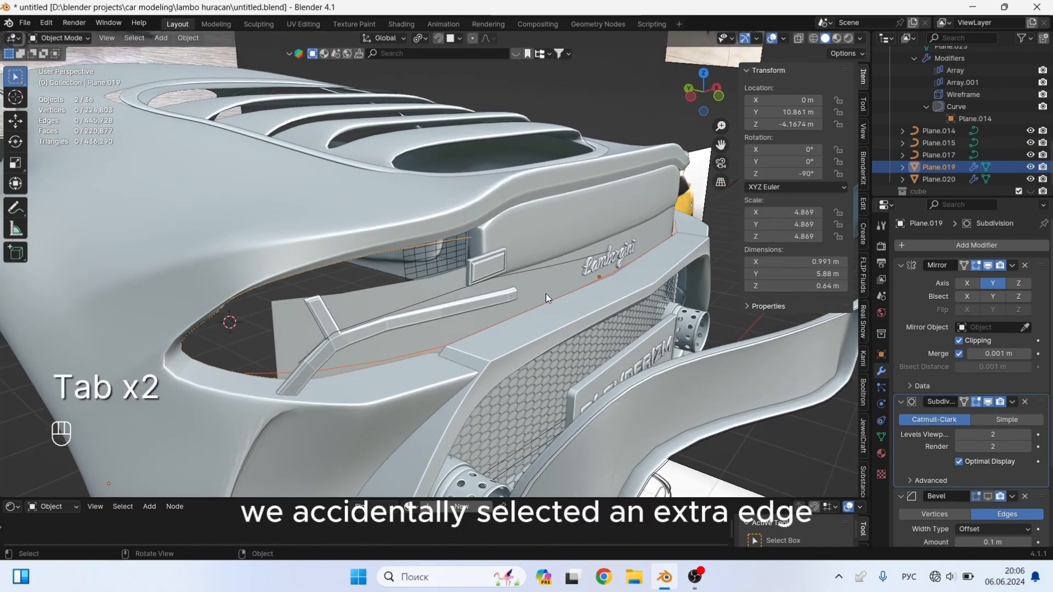
key(KP_Divide)
shift+middle_drag(307, 304, 393, 325)
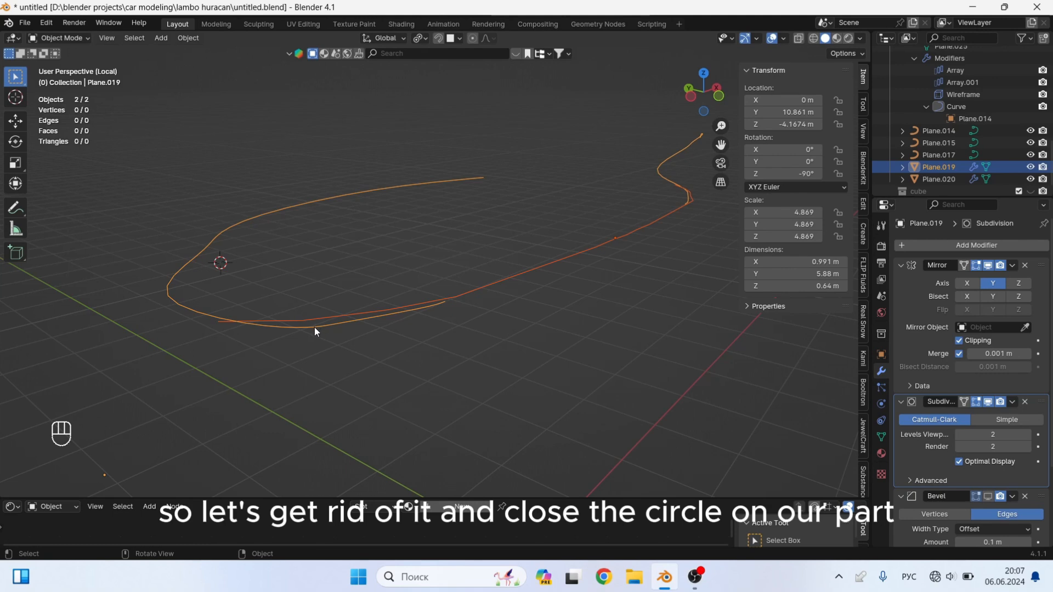
click(350, 316)
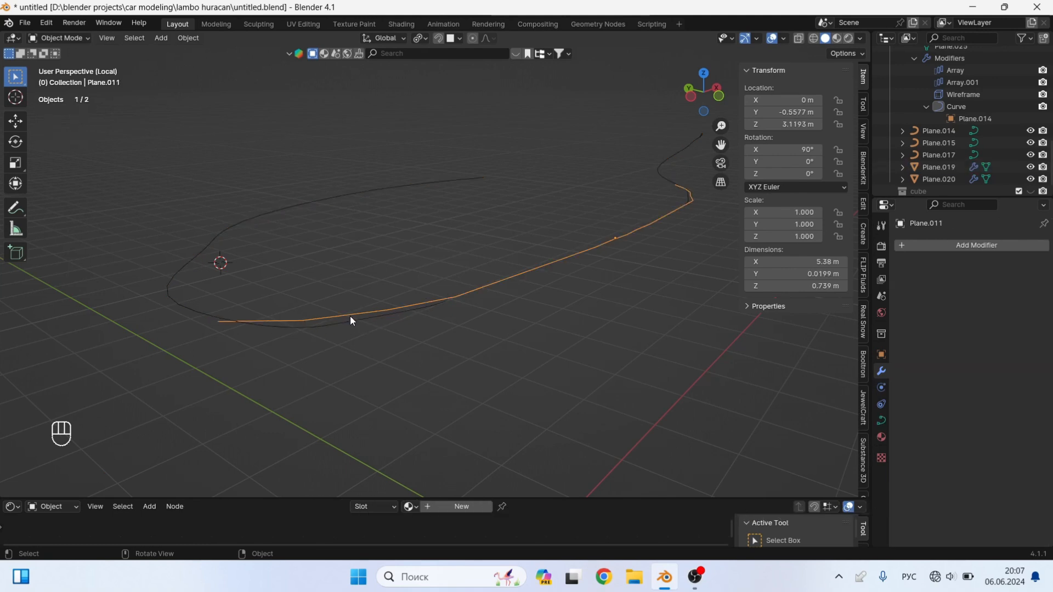
shift+middle_drag(390, 299, 493, 278)
key(x)
click(496, 277)
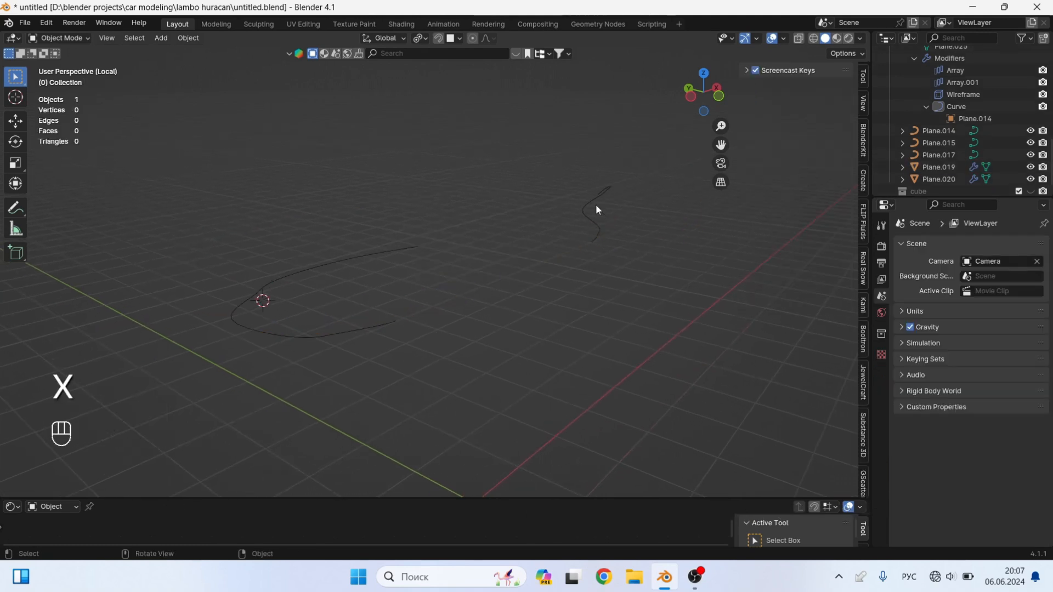
click(597, 210)
key(x)
key(ctrl+z)
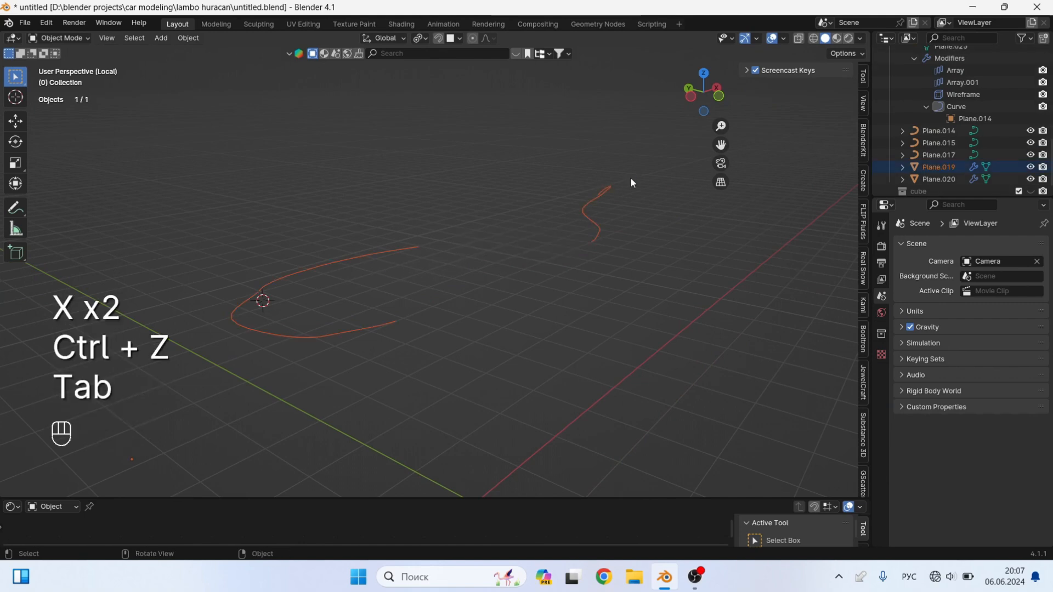
key(Tab)
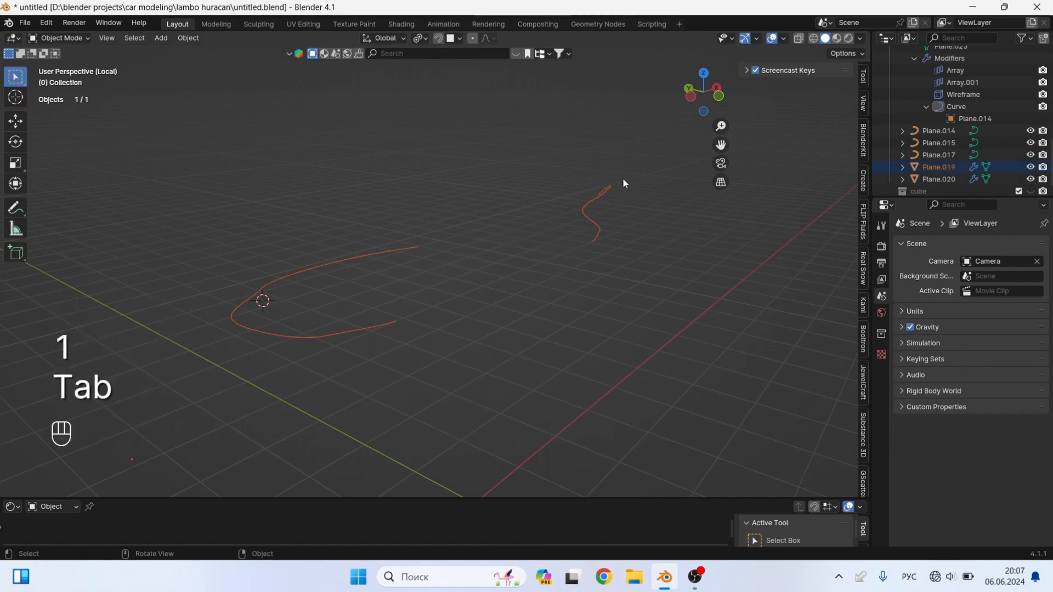
key(Tab)
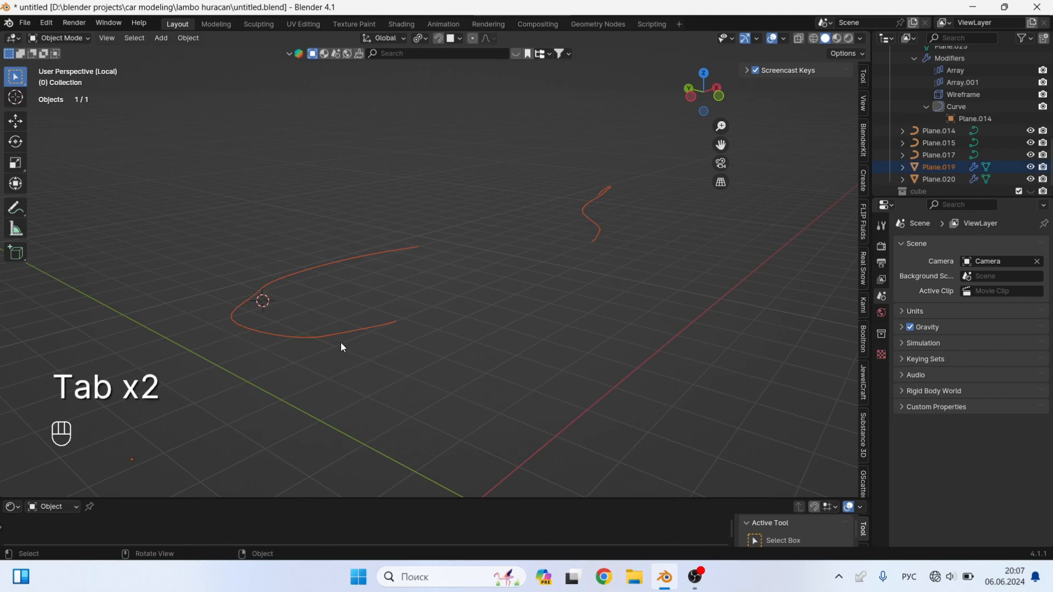
key(Tab)
middle_drag(443, 324, 397, 325)
middle_drag(328, 324, 375, 324)
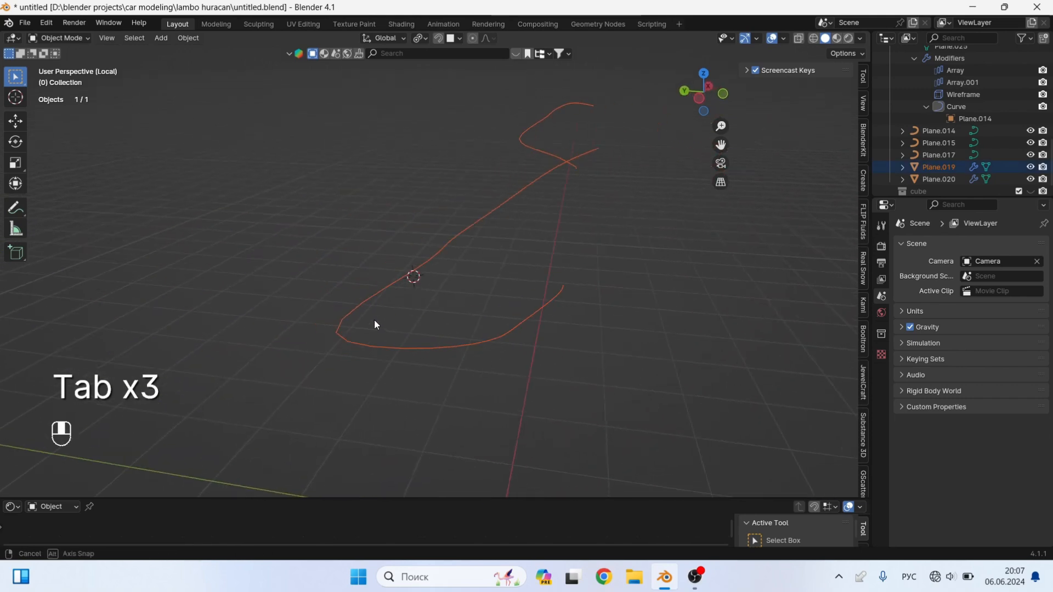
middle_drag(442, 324, 399, 325)
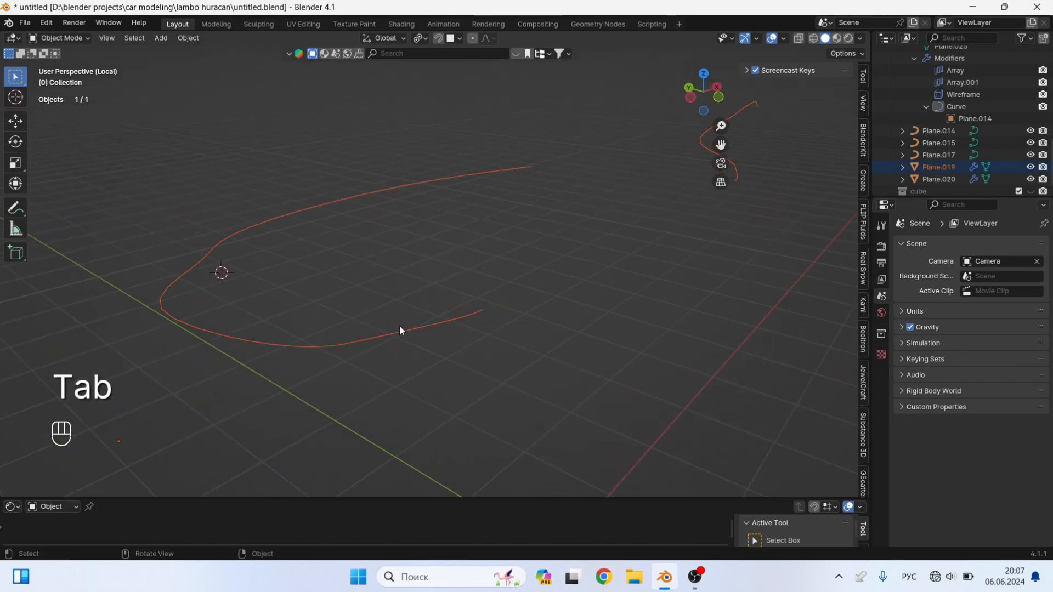
Close the tail light outline by joining its two open end vertices with an edge.
key(Tab)
key(Tab)
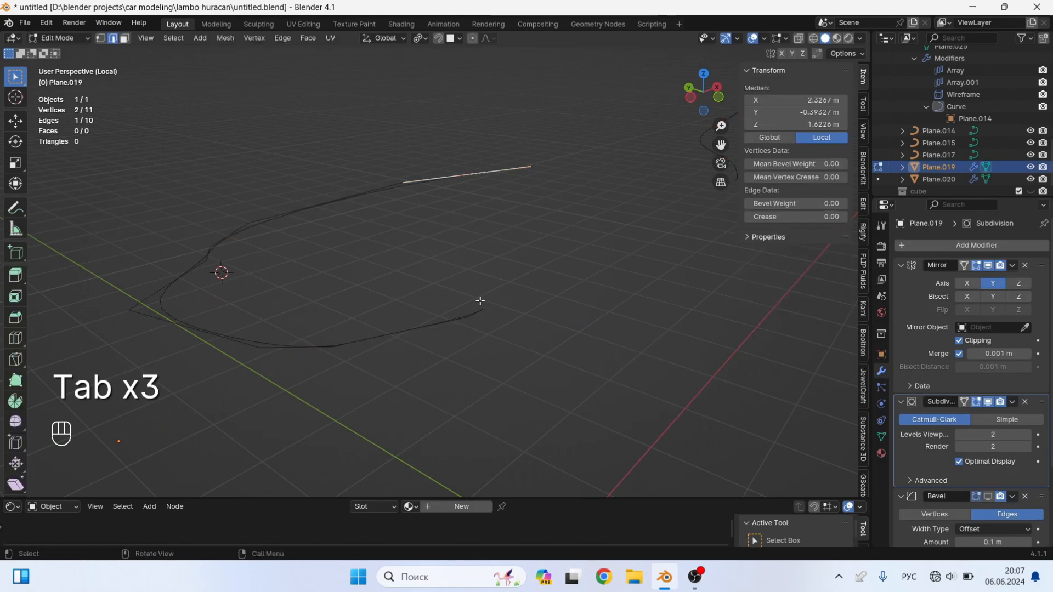
drag(564, 136, 488, 311)
key(f)
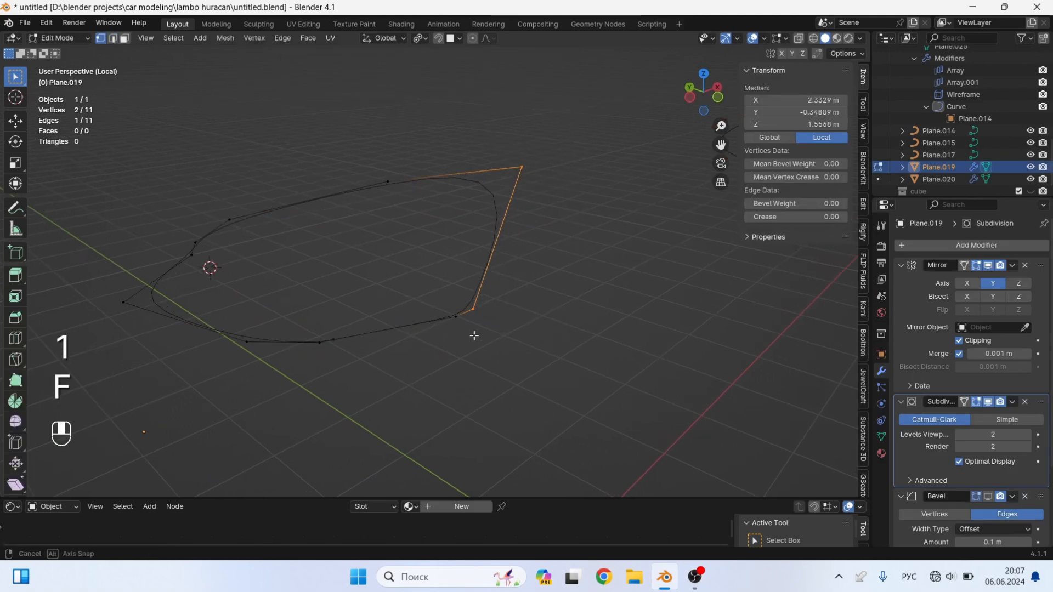
key(Tab)
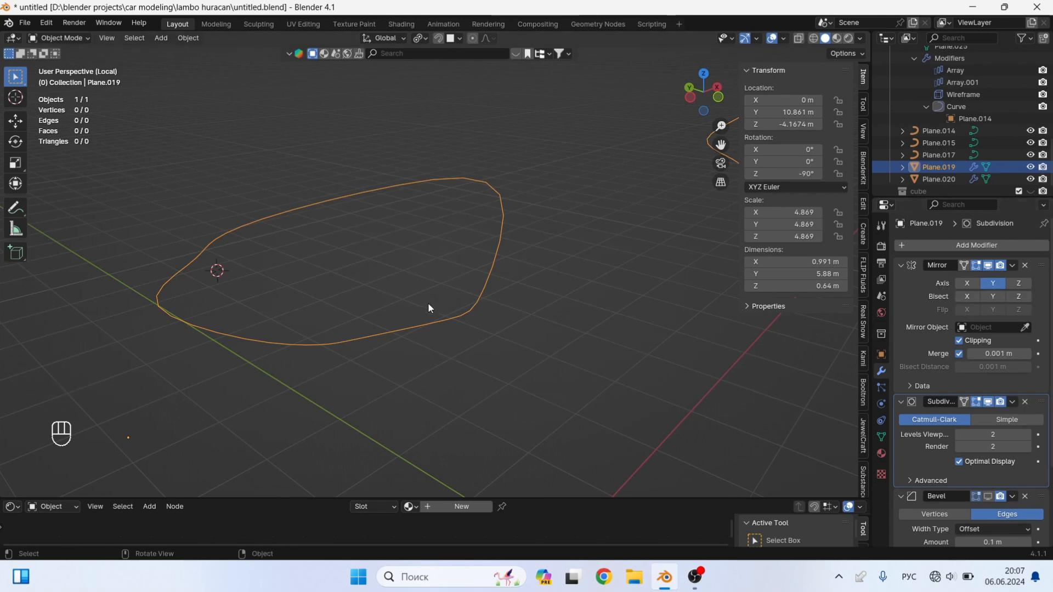
Convert the closed tail light outline with its modifiers to a plain mesh.
right_click(427, 326)
mouse_move(433, 352)
click(482, 352)
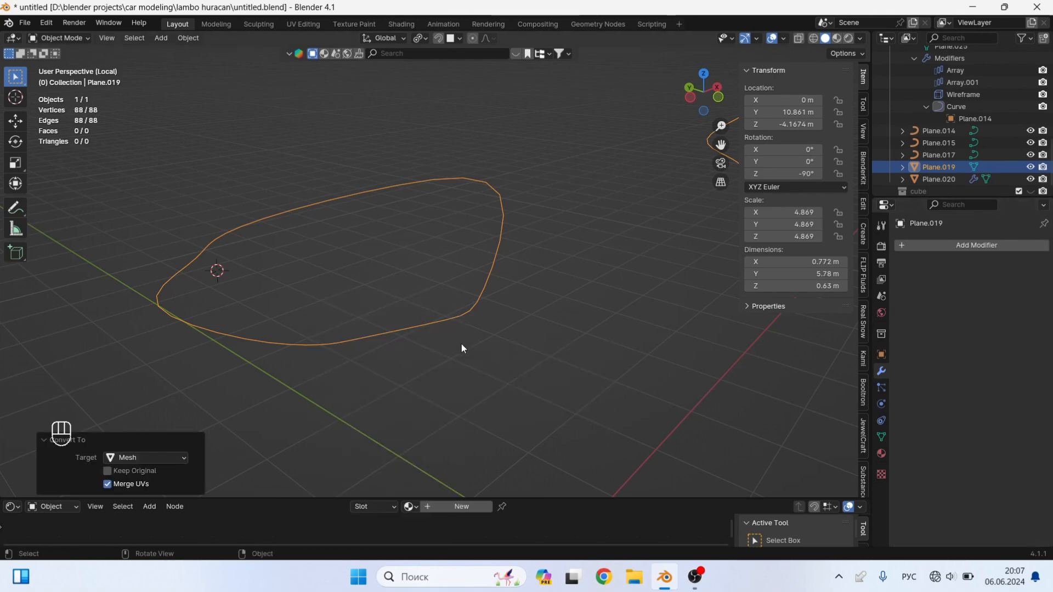
Try to fill the complete mirrored outline with faces using Grid Fill.
key(Tab)
click(309, 40)
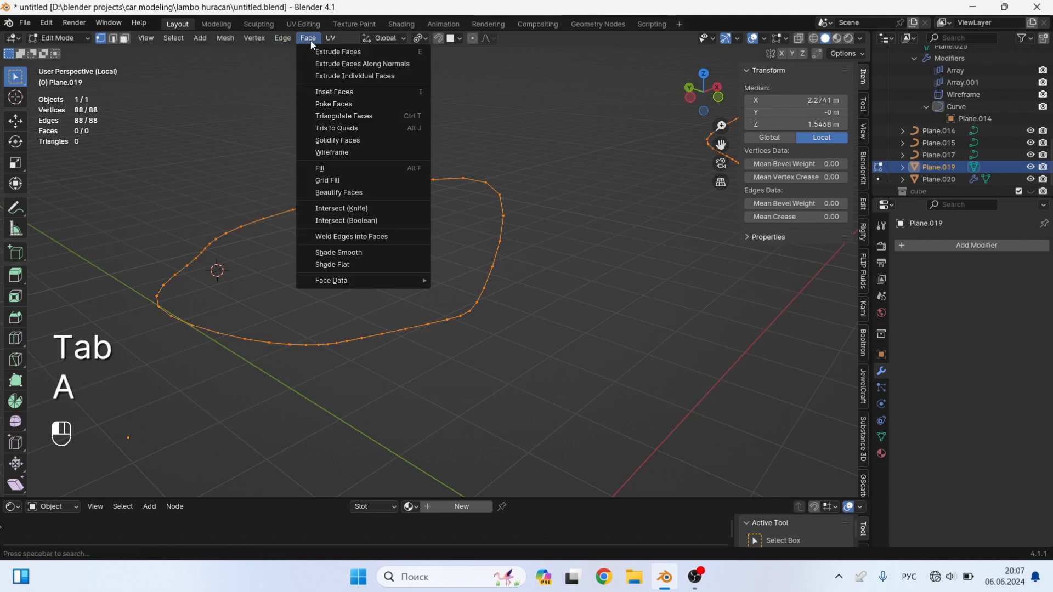
click(376, 180)
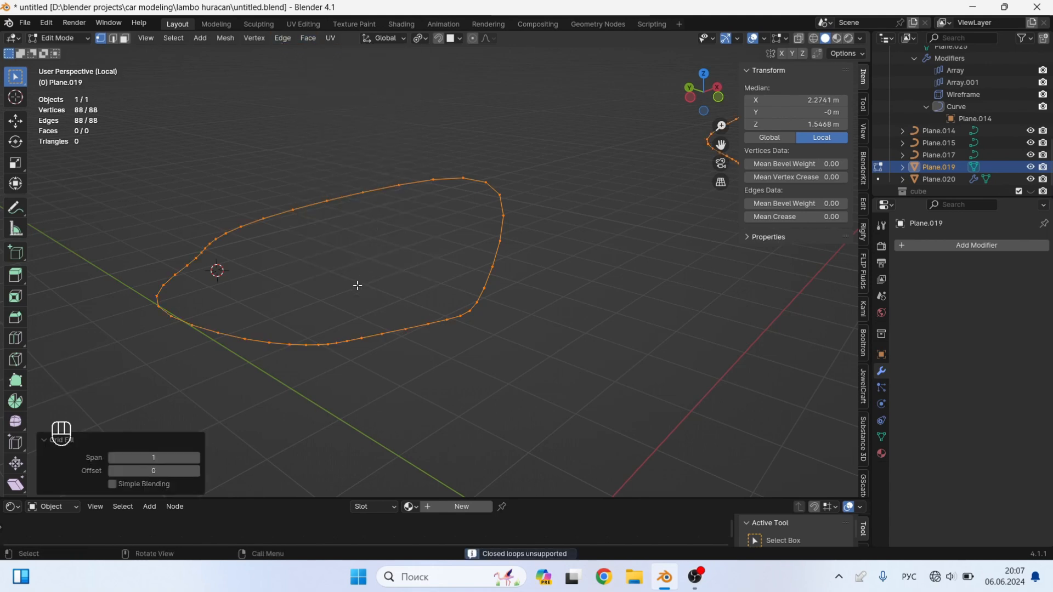
key(Tab)
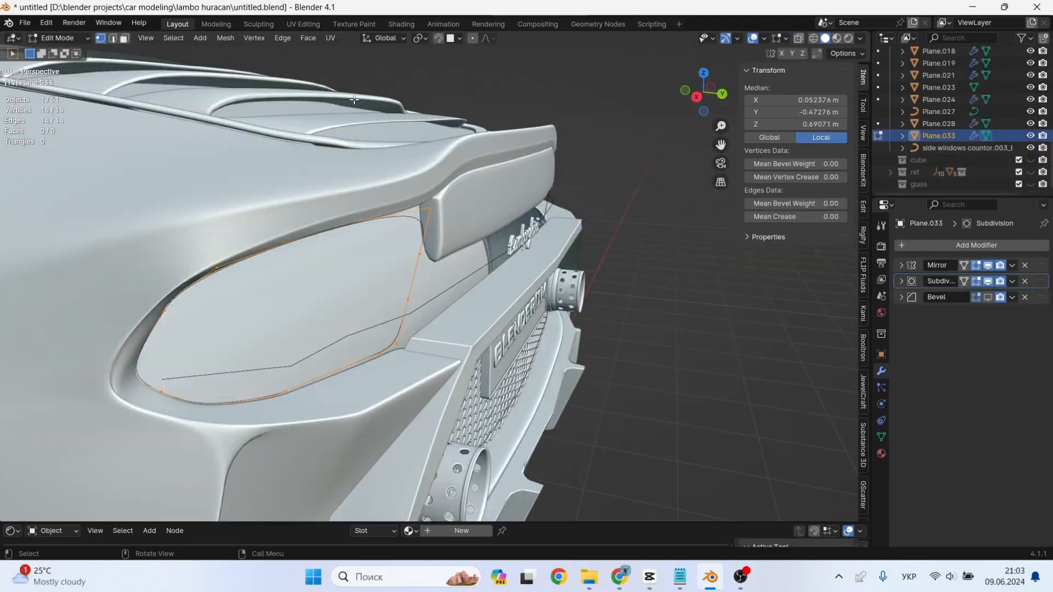
Fill the selected tail light outline with faces using Grid Fill.
click(310, 40)
click(347, 186)
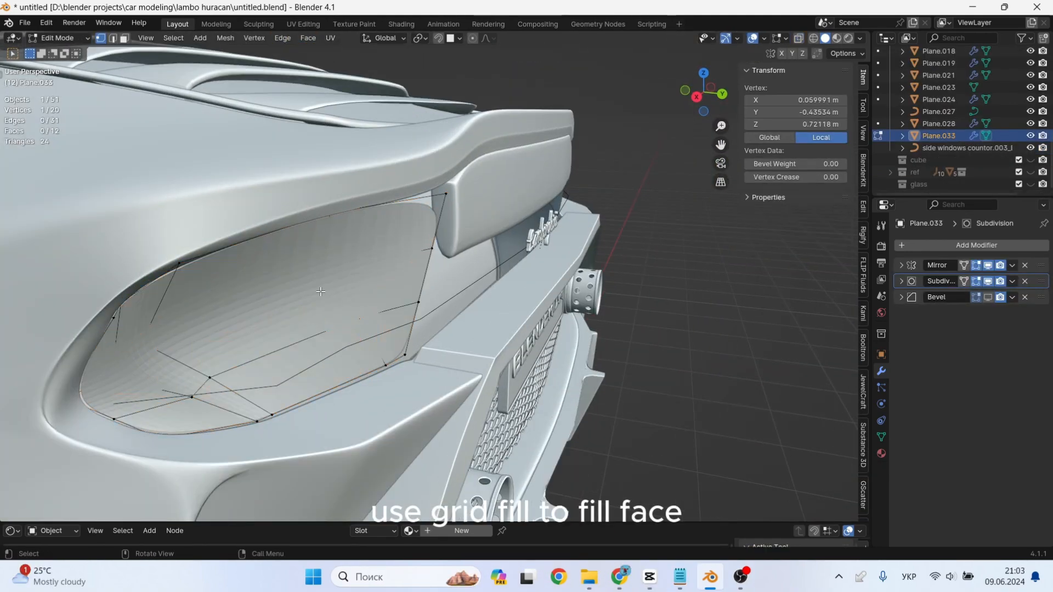
key(Tab)
mouse_move(332, 295)
middle_down()
mouse_move(390, 289)
mouse_move(331, 299)
mouse_move(296, 322)
mouse_move(323, 297)
middle_up()
Move the upper inner vertex of the filled tail light surface along Y toward the rear edge.
key(Tab)
key(alt+z)
key(g)
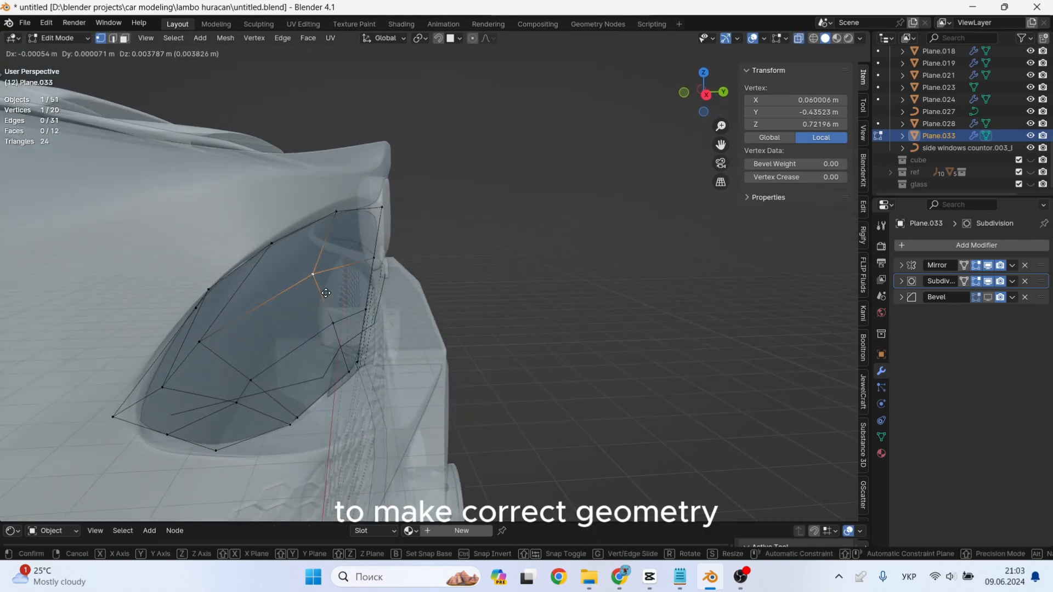
key(y)
click(343, 298)
Move the remaining misplaced inner vertices of the tail light surface along Y, the one near the outer end by about 0.069 m.
drag(176, 392, 176, 390)
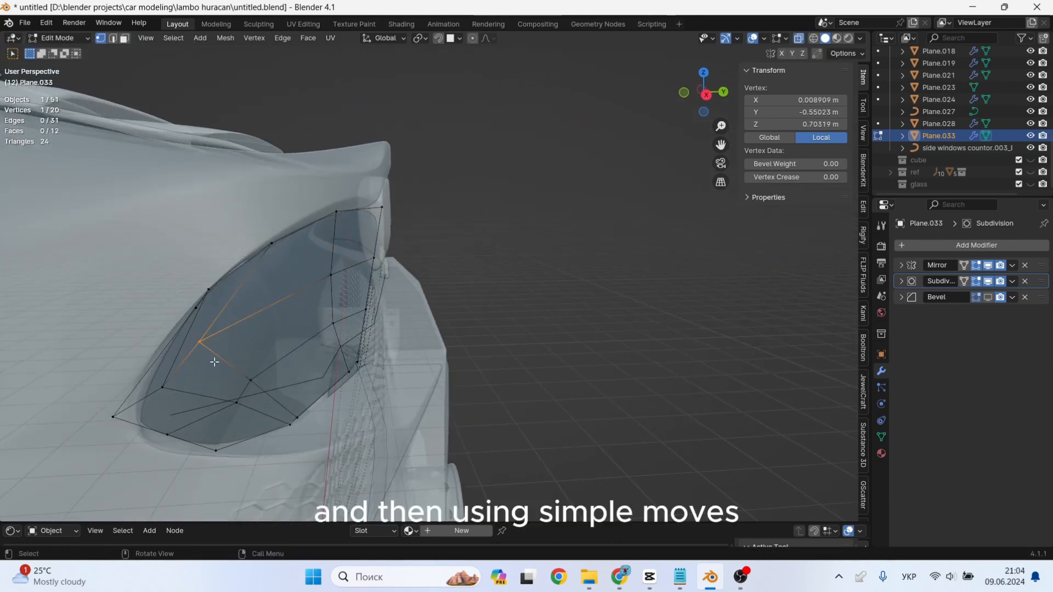
key(g)
key(y)
click(190, 370)
click(193, 398)
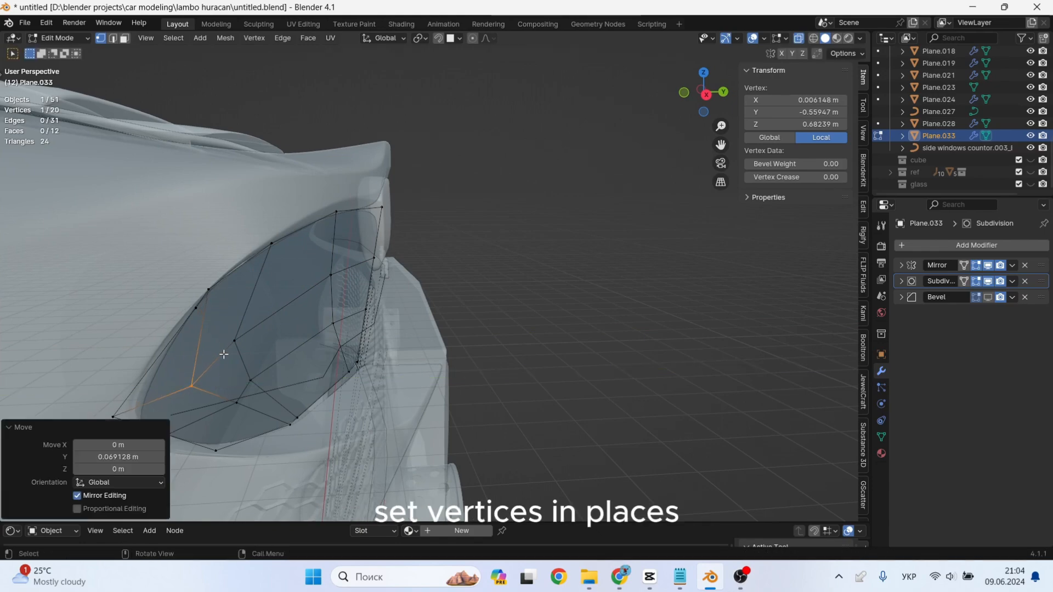
click(230, 355)
key(g)
key(y)
click(257, 359)
key(Tab)
middle_drag(262, 359, 193, 327)
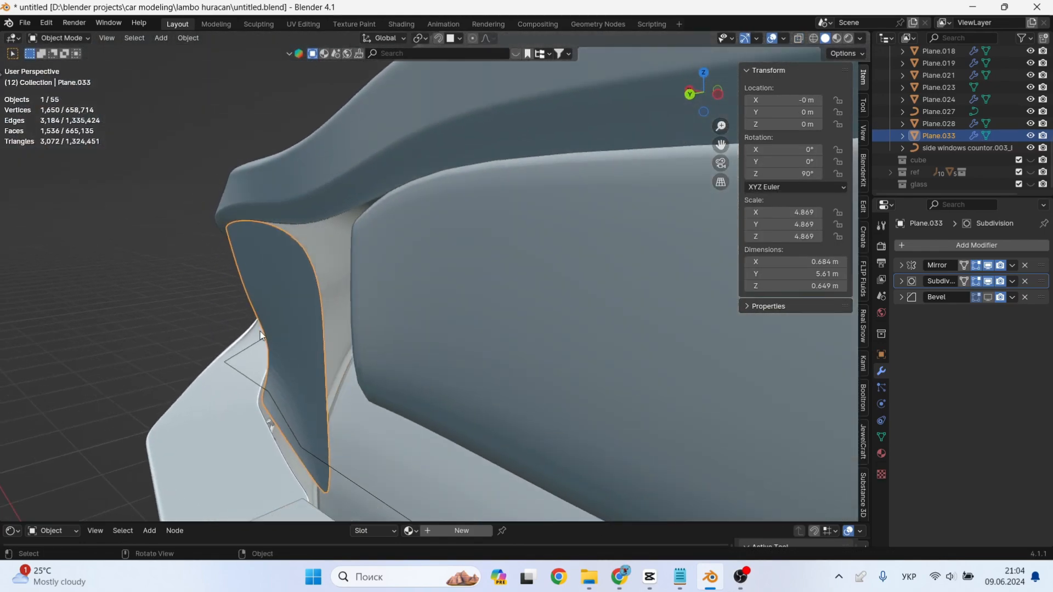
key(Tab)
key(s)
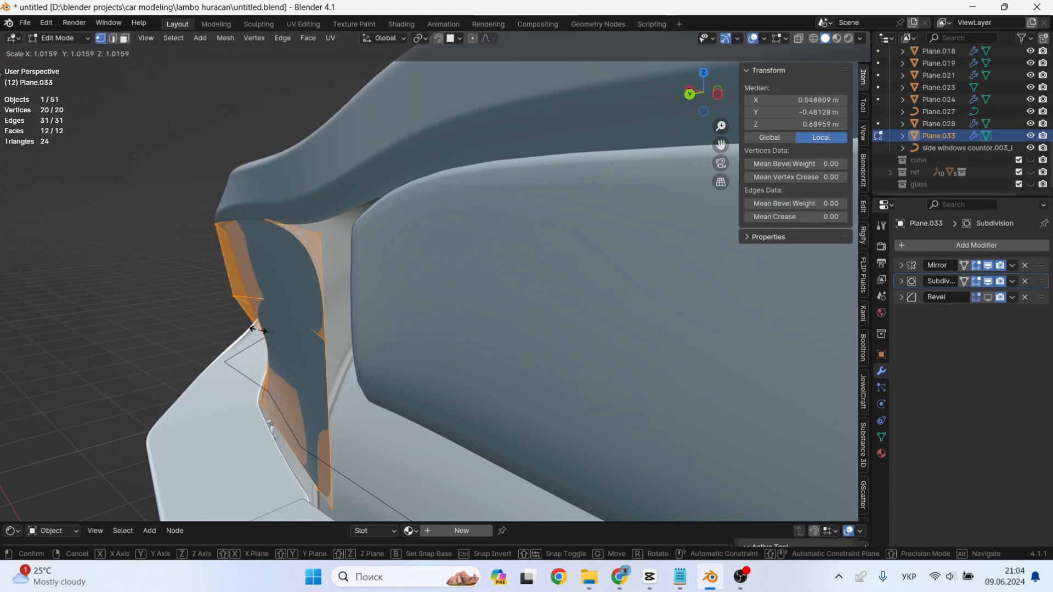
key(y)
right_click(260, 330)
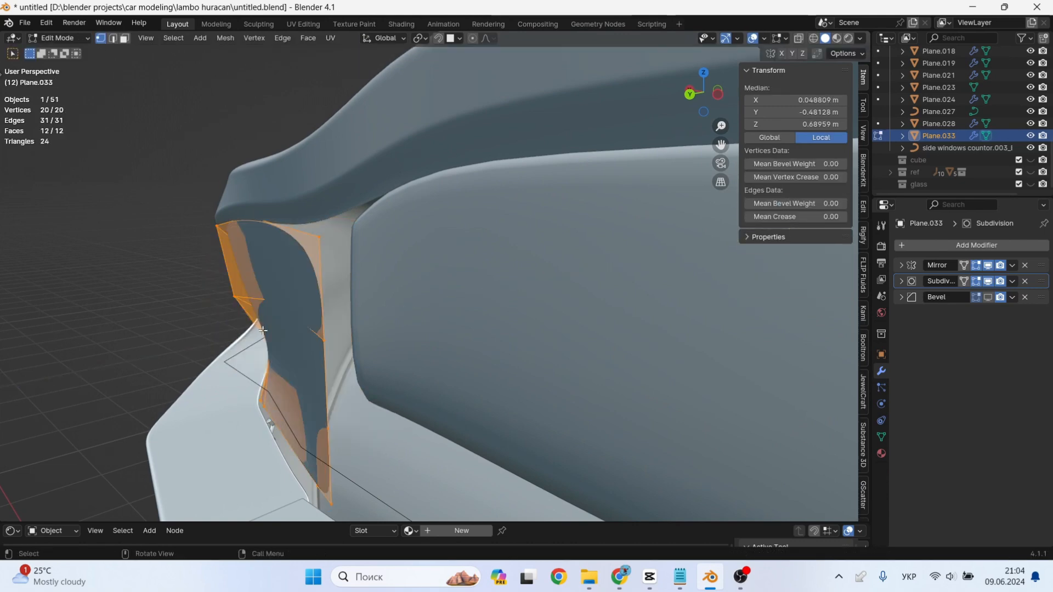
Select the inner vertices in the lower part of the tail light surface and move them along Y.
key(Tab)
middle_drag(262, 331, 321, 339)
key(Tab)
key(alt+z)
click(313, 374)
shift+click(253, 341)
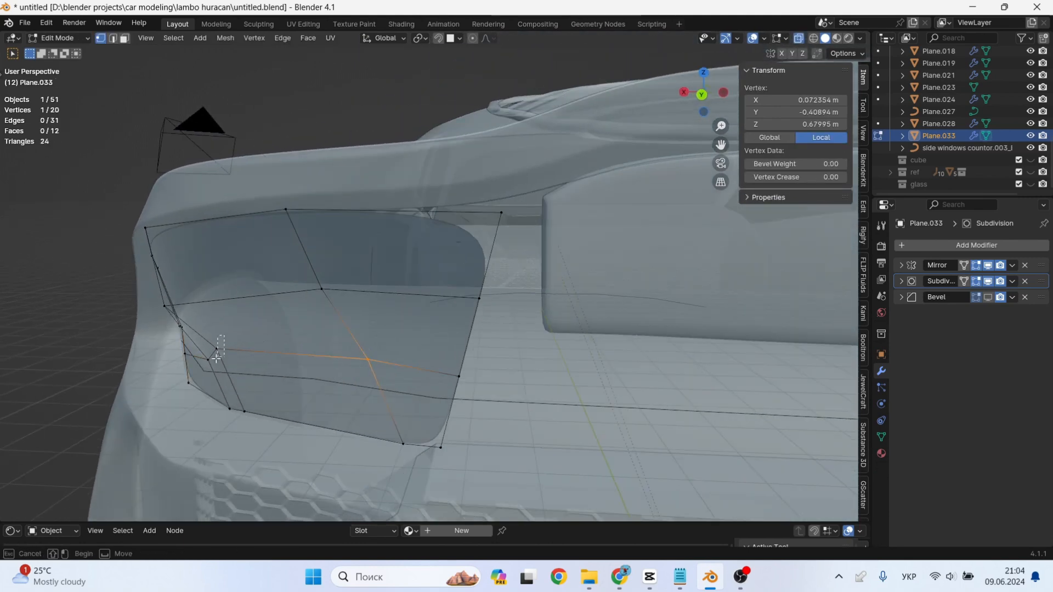
shift+drag(216, 359, 213, 359)
shift+click(208, 360)
middle_drag(263, 353, 295, 328)
key(g)
key(y)
click(208, 361)
Move the inner vertex near the surface's outer side about 0.044 m, mainly along negative X.
click(179, 304)
key(g)
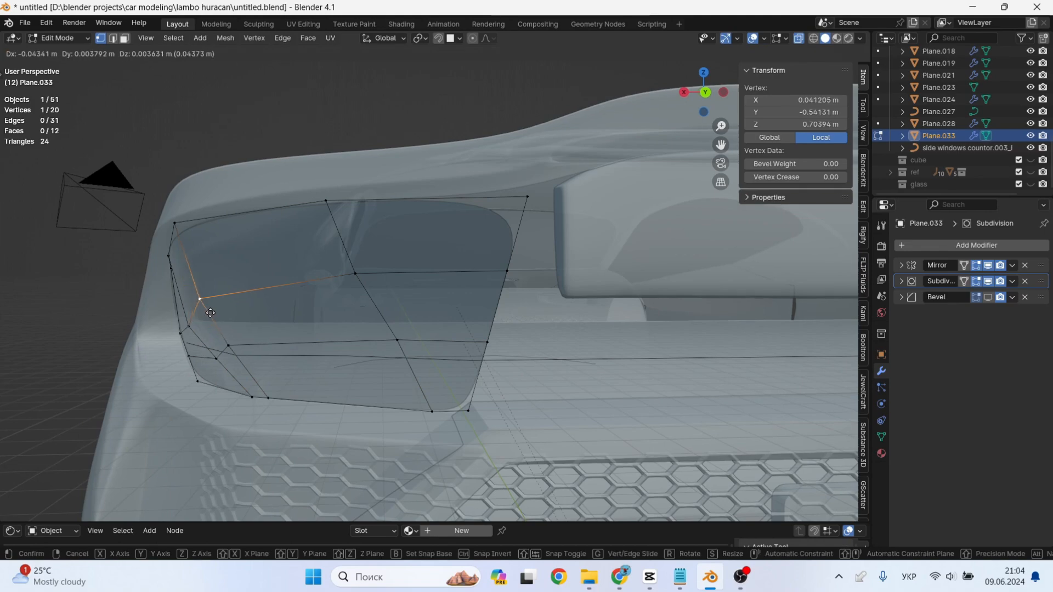
click(210, 313)
middle_drag(228, 353, 298, 370)
key(Tab)
key(s)
key(z)
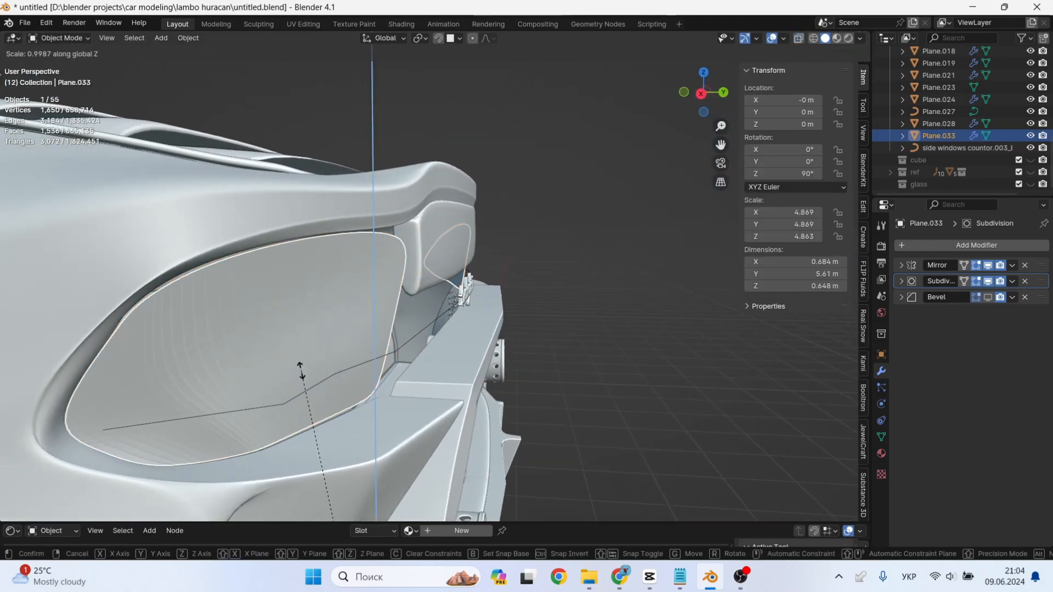
key(Escape)
Select the lower edge vertices of the tail light's back surface and move them down about 0.027 m along Z.
key(Tab)
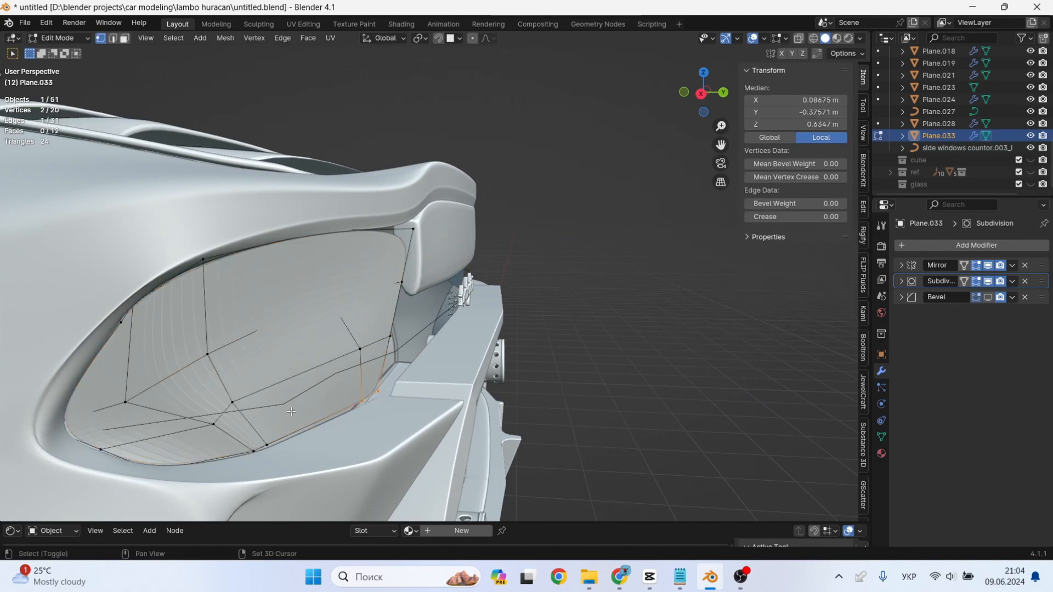
key(g)
key(z)
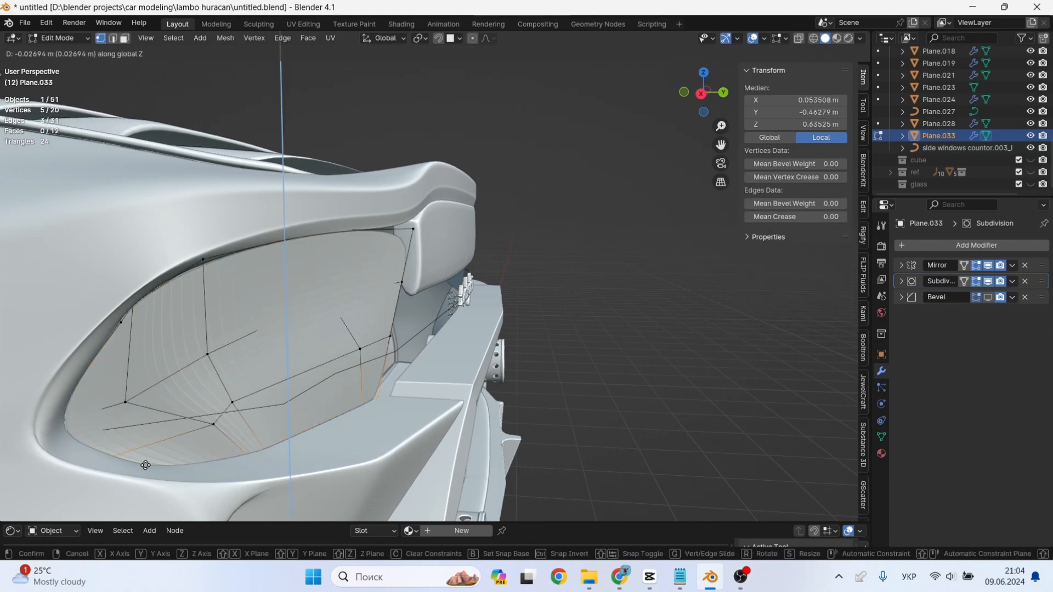
click(147, 467)
Raise the surface's upper inner corner vertex about 0.105 m in Z and shift its upper outer edge vertices about 0.023 m.
middle_drag(414, 238, 320, 238)
click(406, 227)
key(g)
click(376, 238)
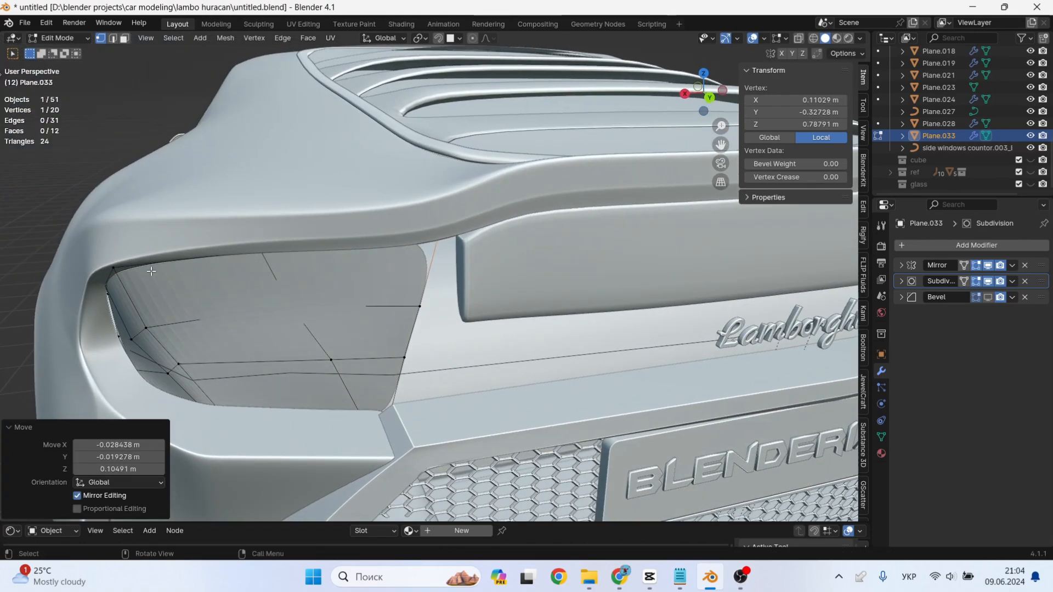
alt+click(104, 292)
key(g)
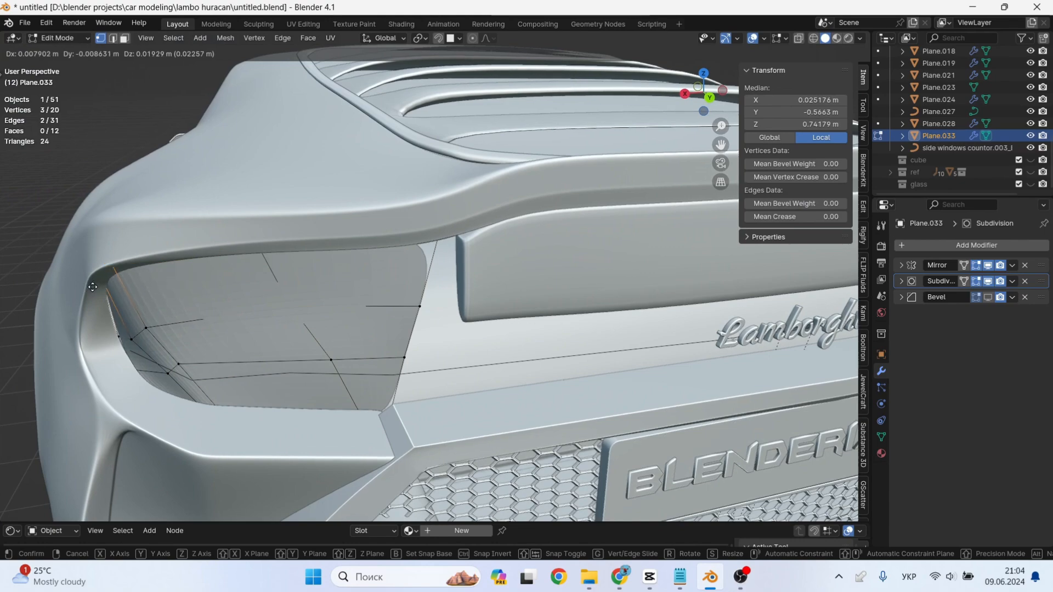
click(91, 287)
Apply smooth shading to the tail light's back surface in Object Mode.
key(Tab)
middle_drag(228, 307, 291, 292)
right_click(267, 315)
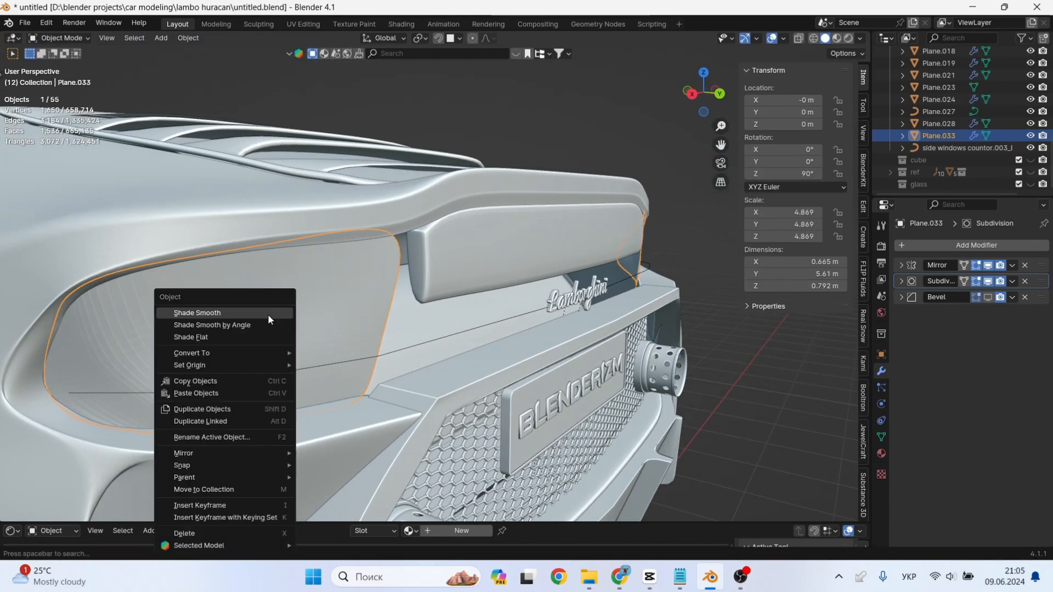
click(221, 319)
middle_drag(221, 319, 523, 280)
Isolate the tail light mesh and Grid Fill its selected outer edge loop with span 3 as the outer glass.
key(Tab)
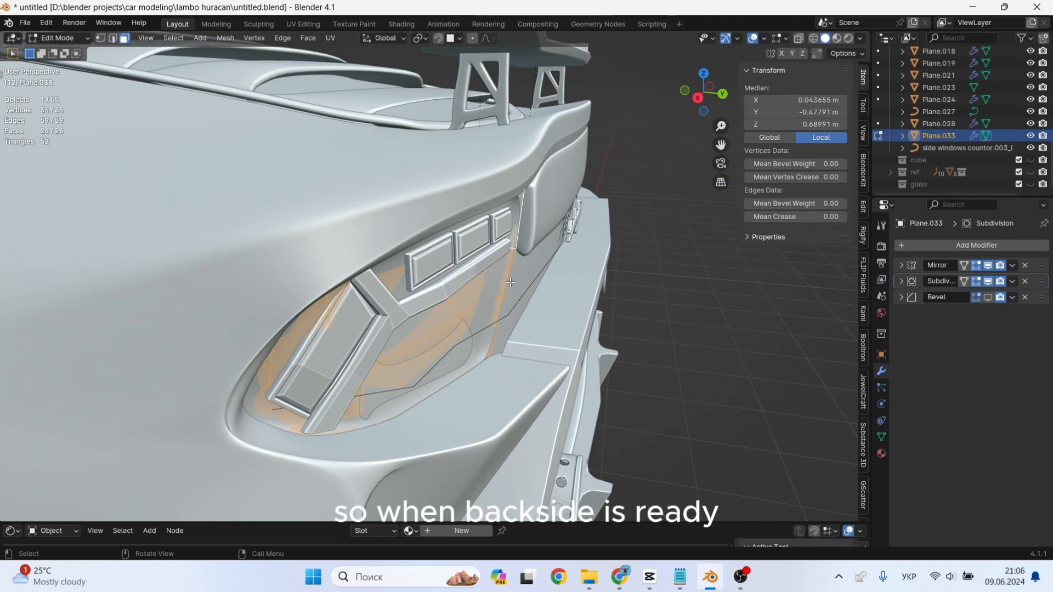
key(ctrl+z)
key(ctrl+shift+z)
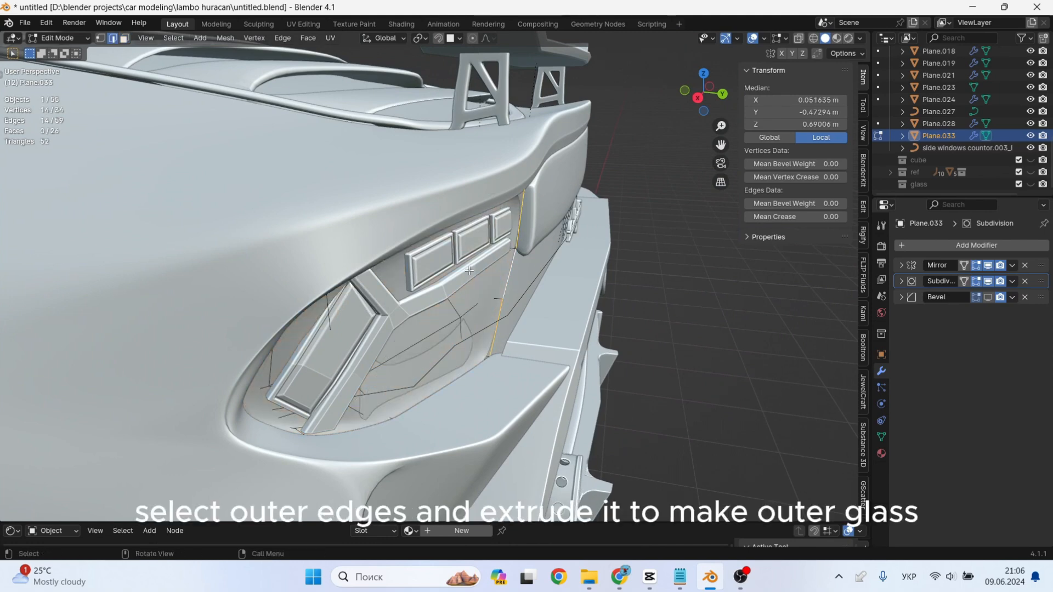
key(KP_Divide)
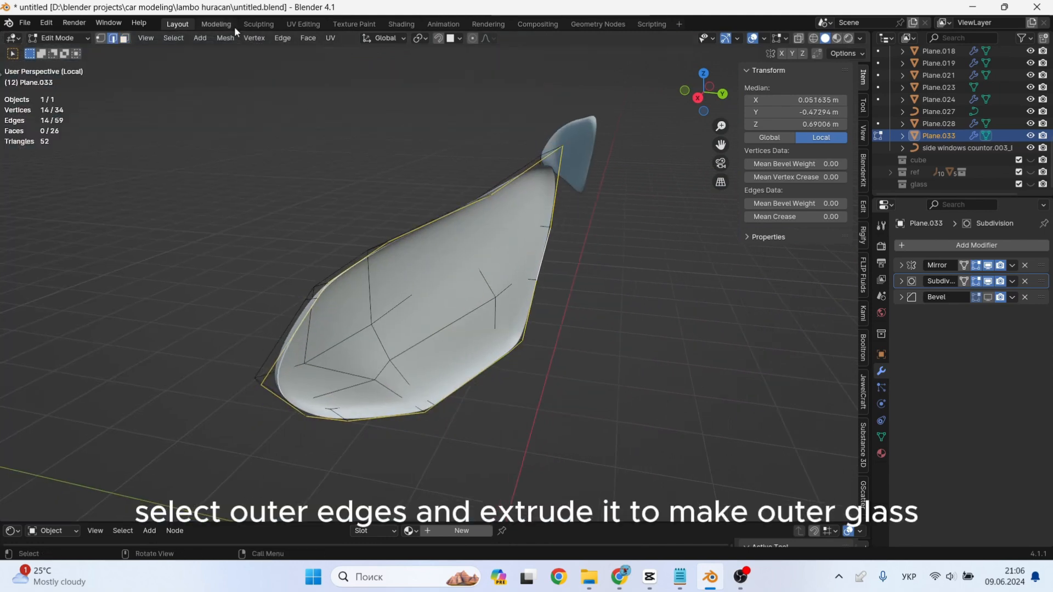
click(308, 37)
click(351, 181)
middle_drag(350, 181, 398, 377)
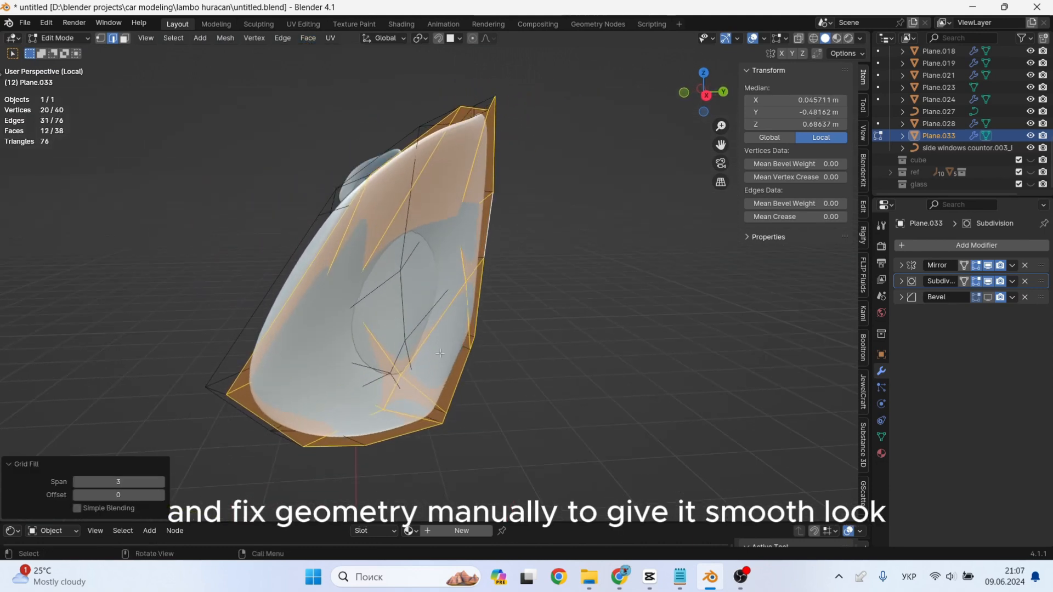
Select the inner vertices of the new glass face and move them outward about 0.039 m along Y.
key(1)
click(399, 376)
key(alt+z)
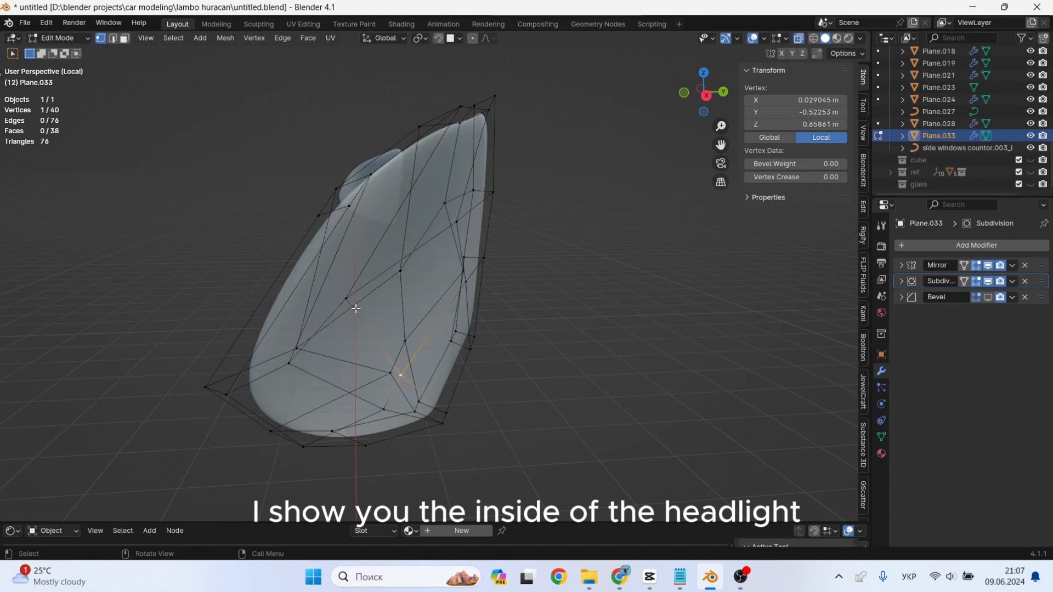
shift+click(465, 282)
middle_drag(364, 320, 387, 321)
key(g)
key(y)
click(403, 320)
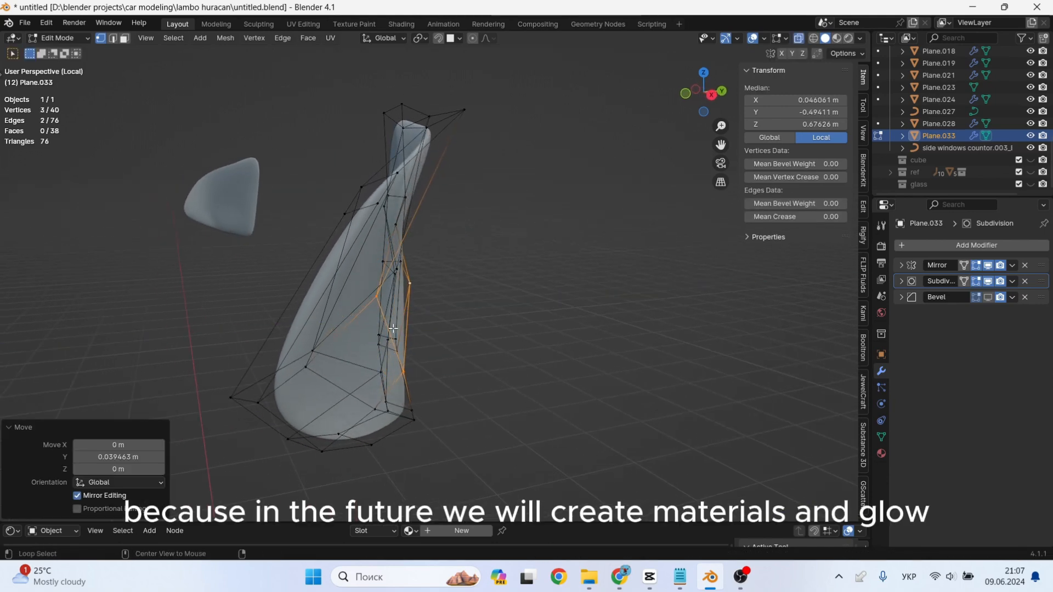
Pull the glass's middle outer-side vertex outward about 0.075 m, mainly along Y.
key(alt+z)
click(376, 305)
key(g)
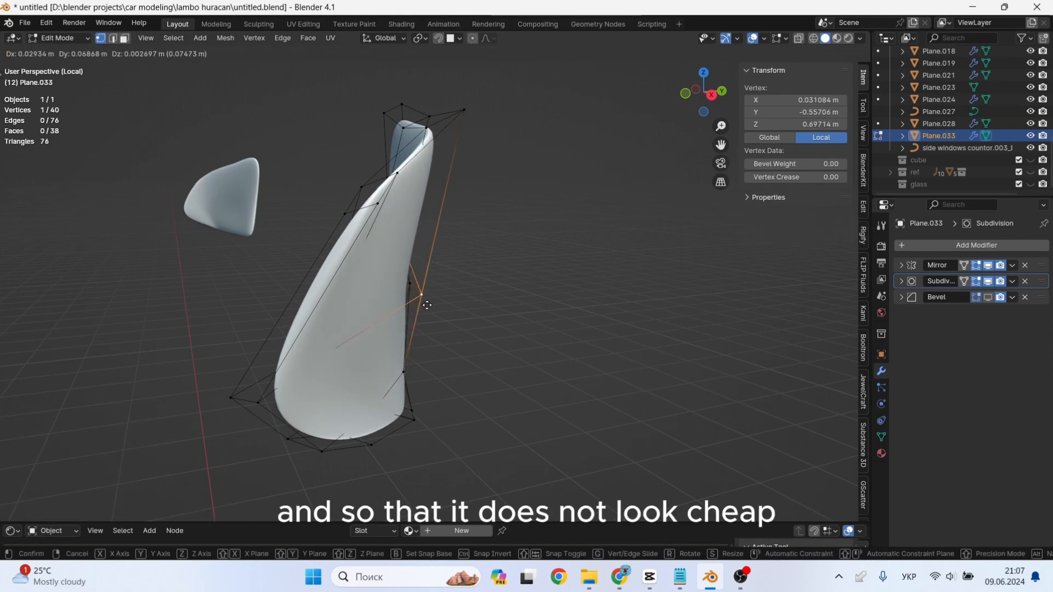
click(428, 305)
middle_drag(427, 305, 444, 293)
Move the glass's upper inner vertex outward about 0.07 m, mainly along Y.
click(427, 235)
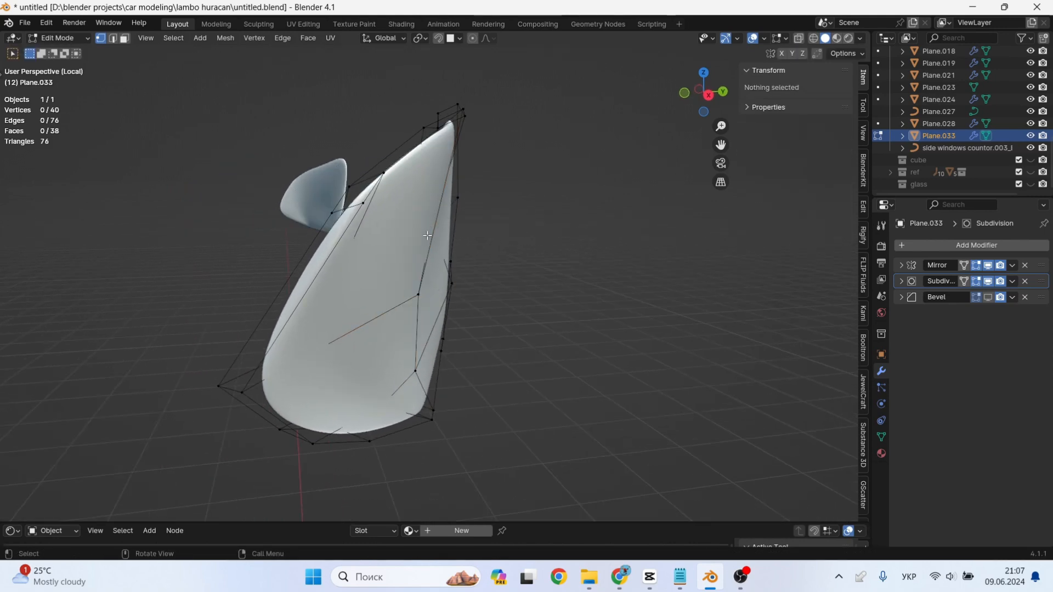
key(alt+z)
click(432, 222)
key(g)
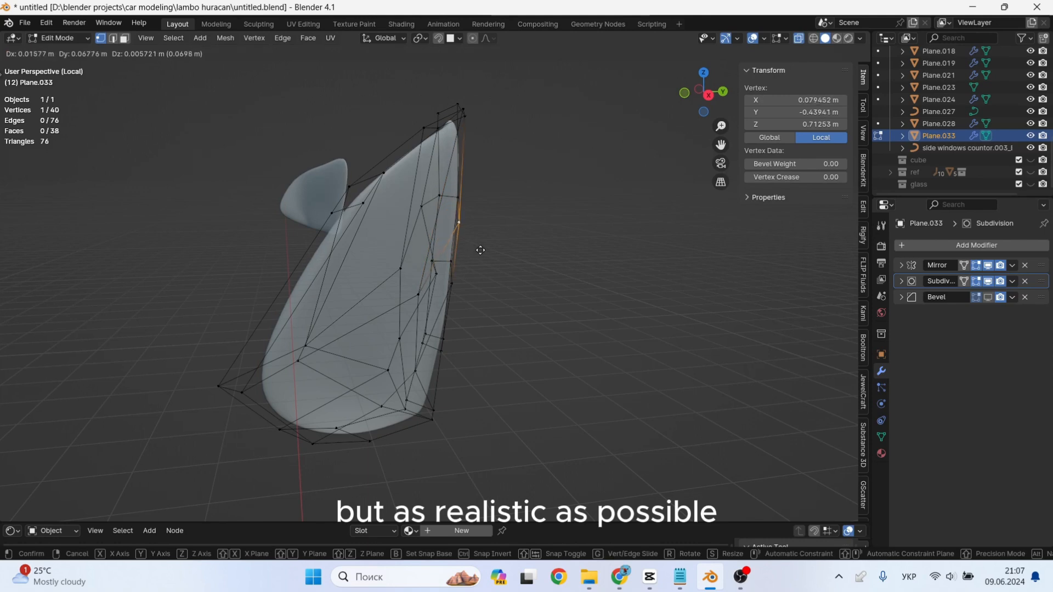
click(482, 250)
Pull the glass's middle outer-side vertex further out by about 0.064 m in Y and 0.02 m in X.
middle_drag(420, 304, 435, 301)
click(434, 301)
key(g)
click(472, 305)
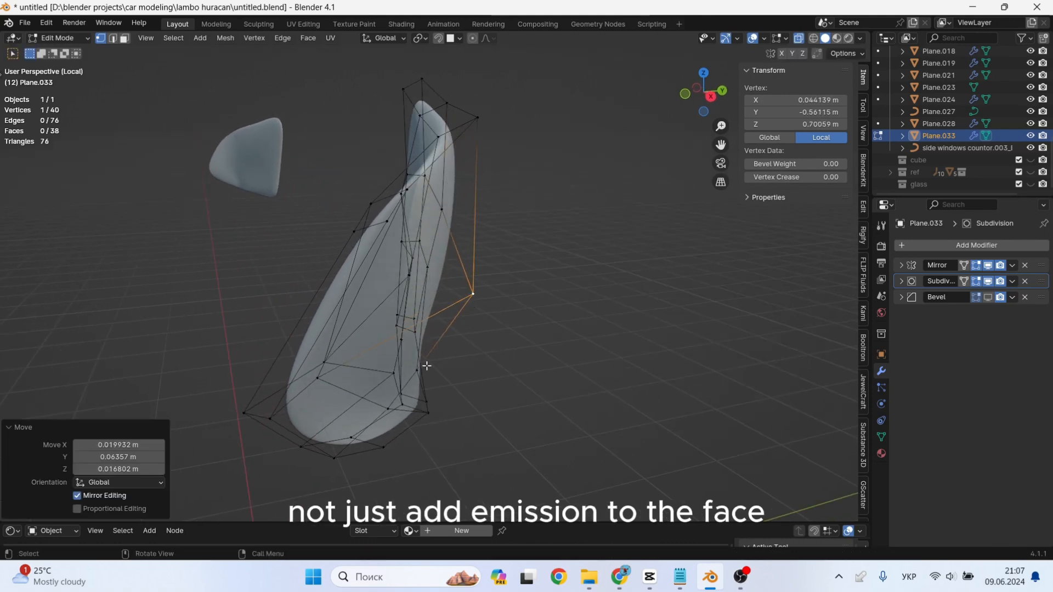
Pull the glass's lower inner vertex outward about 0.14 m, mainly along Y, and then about 0.054 m further.
click(426, 365)
key(g)
click(463, 346)
middle_drag(463, 347, 440, 333)
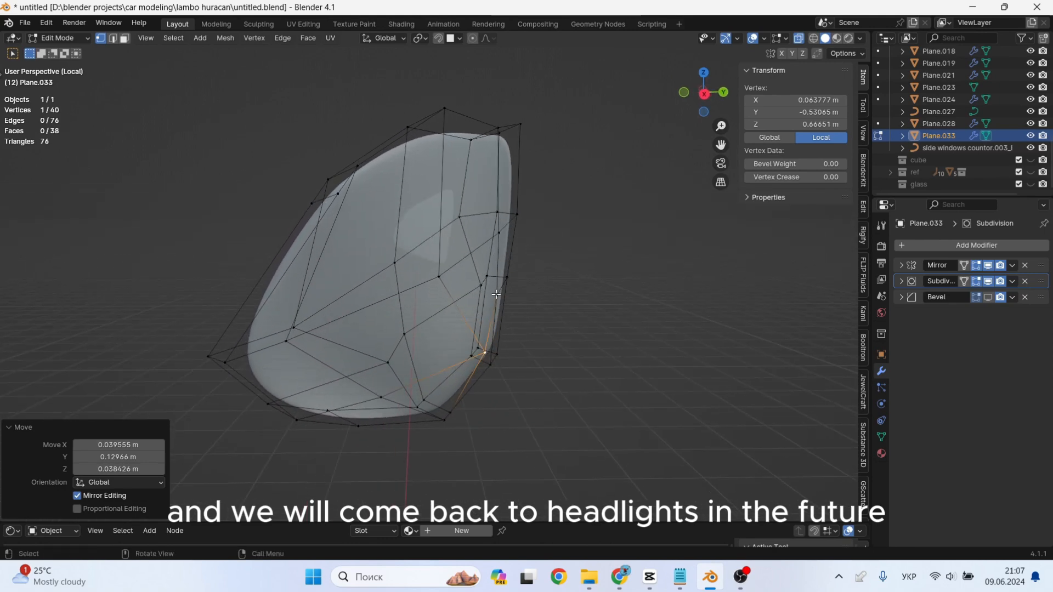
key(g)
click(496, 329)
key(g)
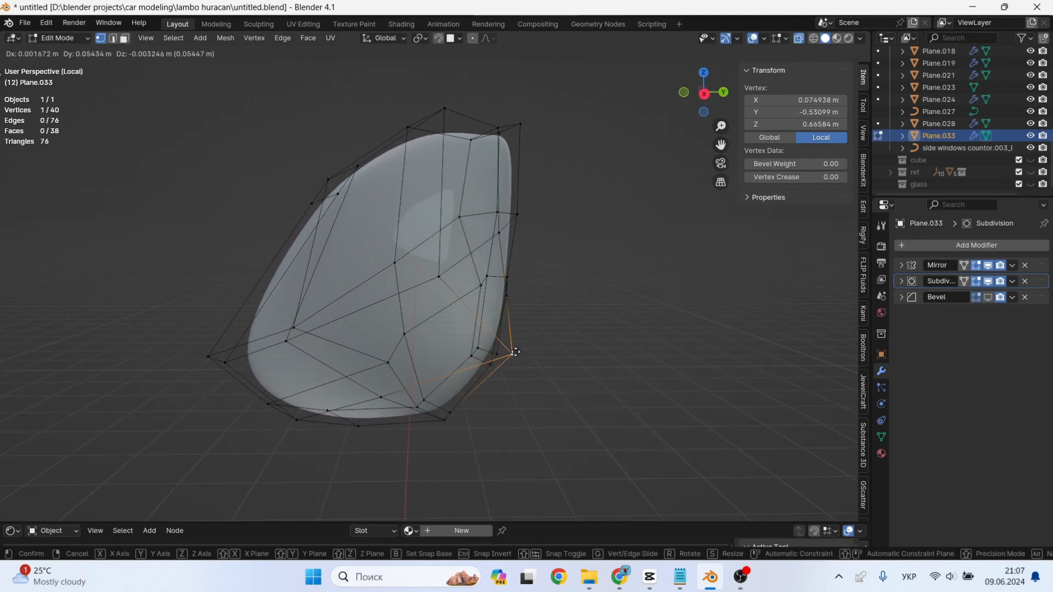
click(516, 352)
Refine the bulge at the glass's lower inner vertex, bringing it back about 0.028 m in X and Y.
middle_drag(516, 352, 504, 384)
middle_drag(384, 401, 513, 390)
key(g)
click(536, 395)
key(g)
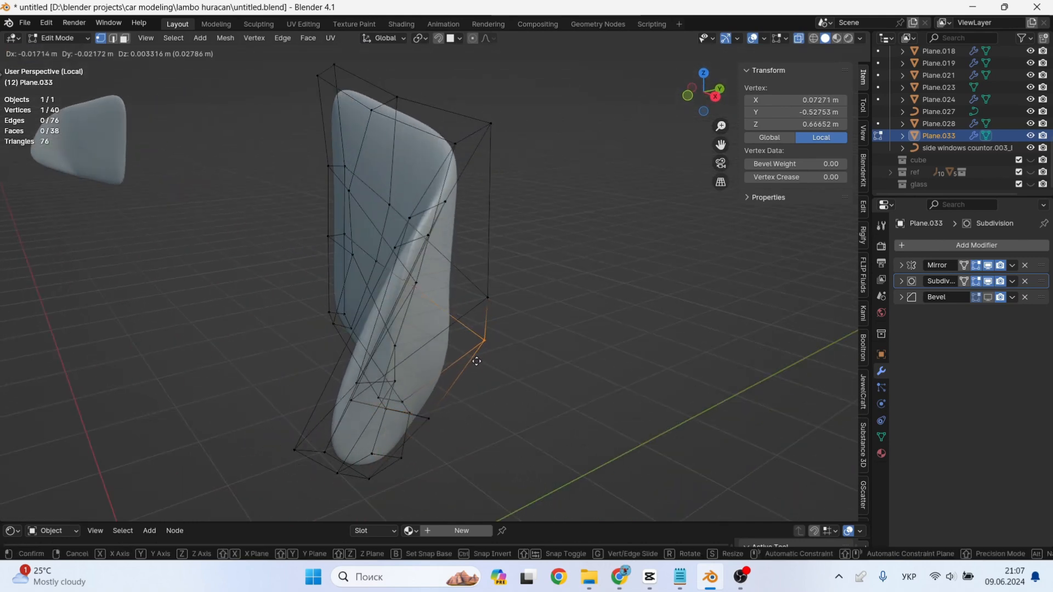
click(474, 363)
middle_drag(475, 362, 404, 352)
Leave Edit Mode, the isolated view and X-ray, and check how the glass fits the body opening.
key(Tab)
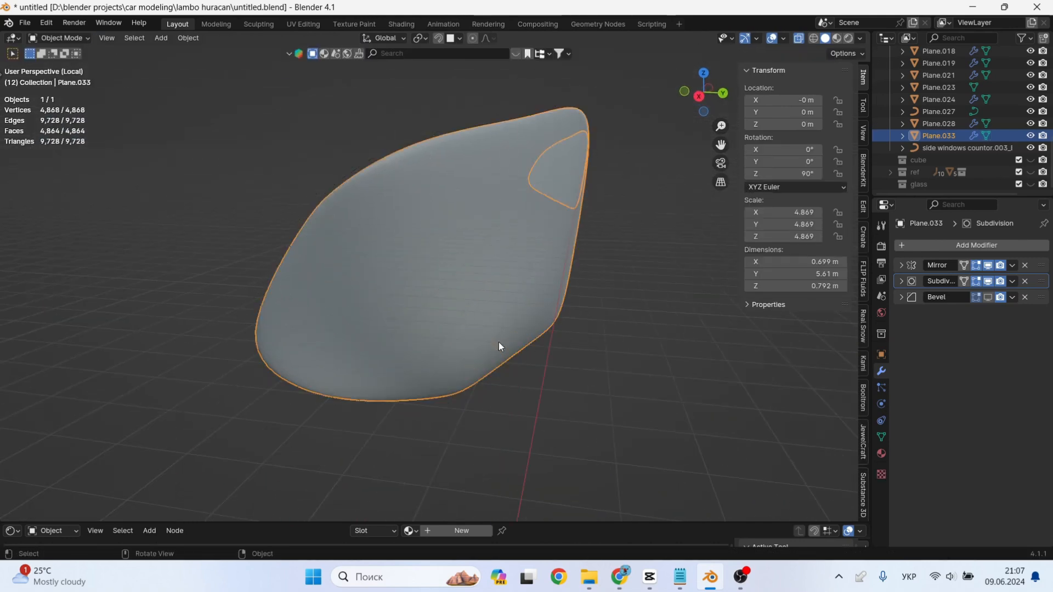
key(KP_Divide)
key(alt+z)
middle_drag(342, 344, 298, 343)
shift+middle_drag(181, 336, 245, 338)
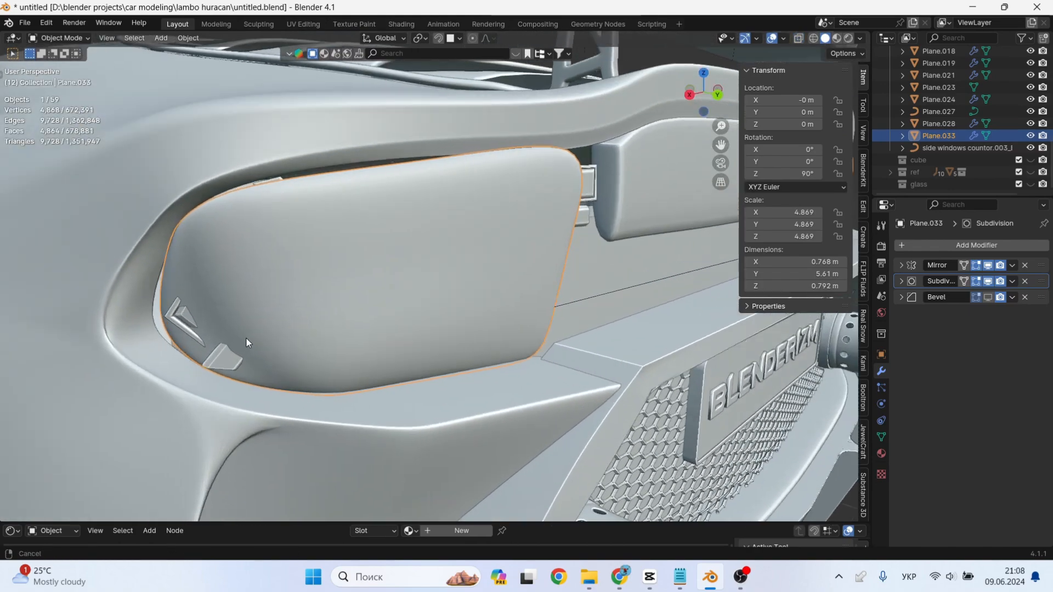
Select the vertices around the glass's lower outer corner and move them about 0.041 m horizontally in X and Y.
scroll(227, 340, up, 2)
key(Tab)
key(alt+z)
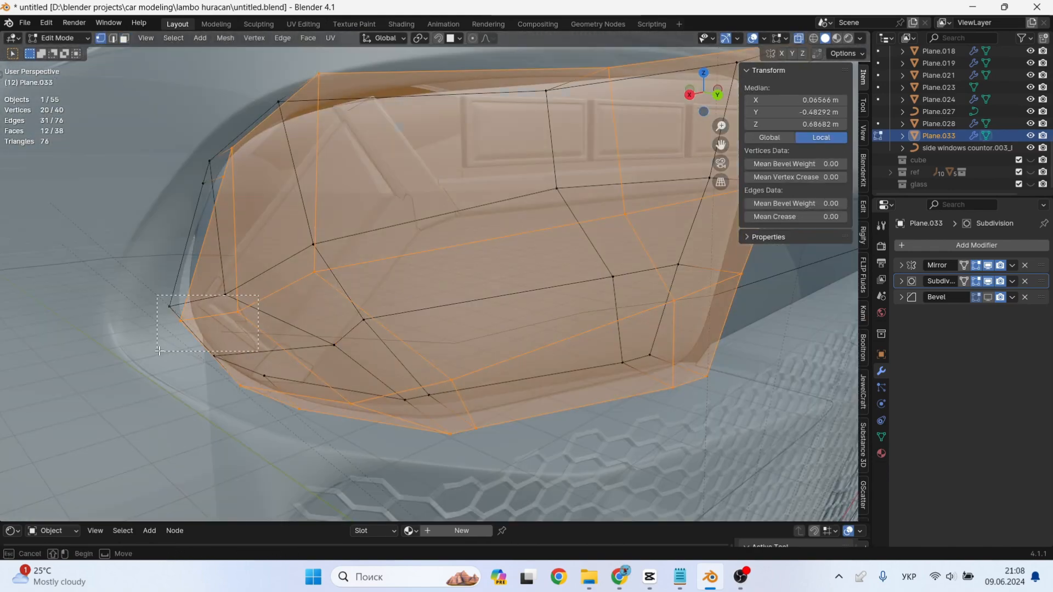
drag(159, 351, 156, 352)
shift+drag(366, 364, 233, 421)
key(g)
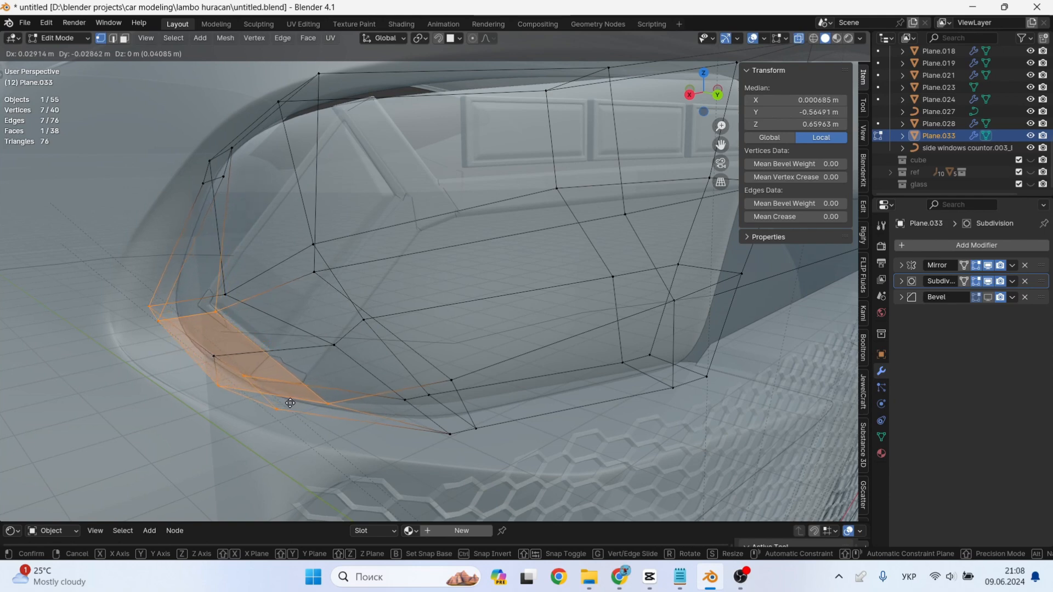
click(291, 403)
Move the two inner vertices near the tail light's outer end about 0.078 m along Y and 0.017 m along X.
drag(237, 282, 206, 332)
key(g)
key(y)
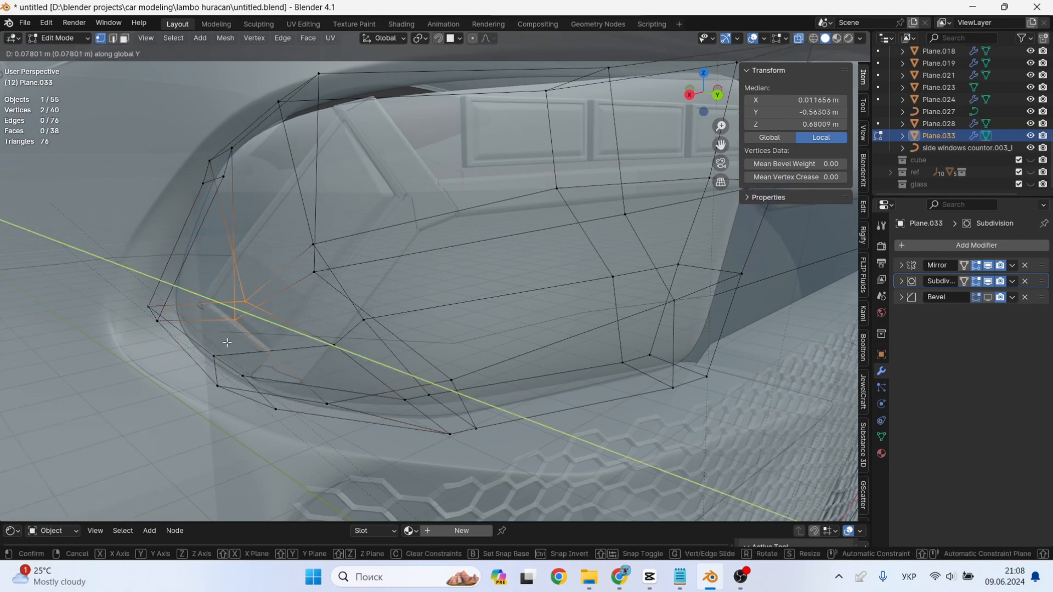
click(227, 342)
key(g)
key(x)
click(228, 303)
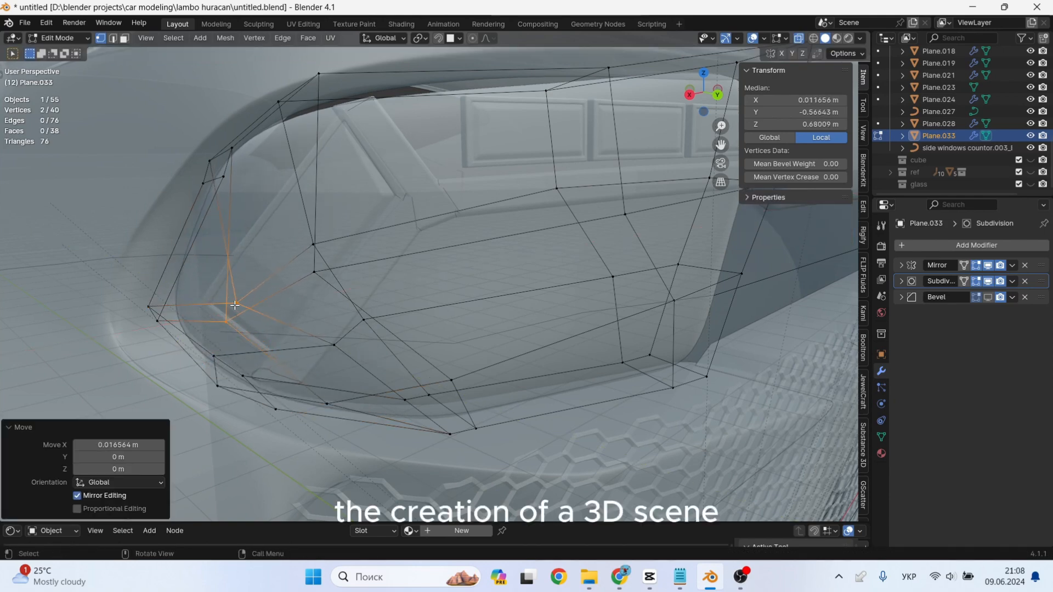
Move only the glass vertex near the outer end about 0.044 m along X and 0.124 m along Y.
key(g)
click(220, 310)
key(x)
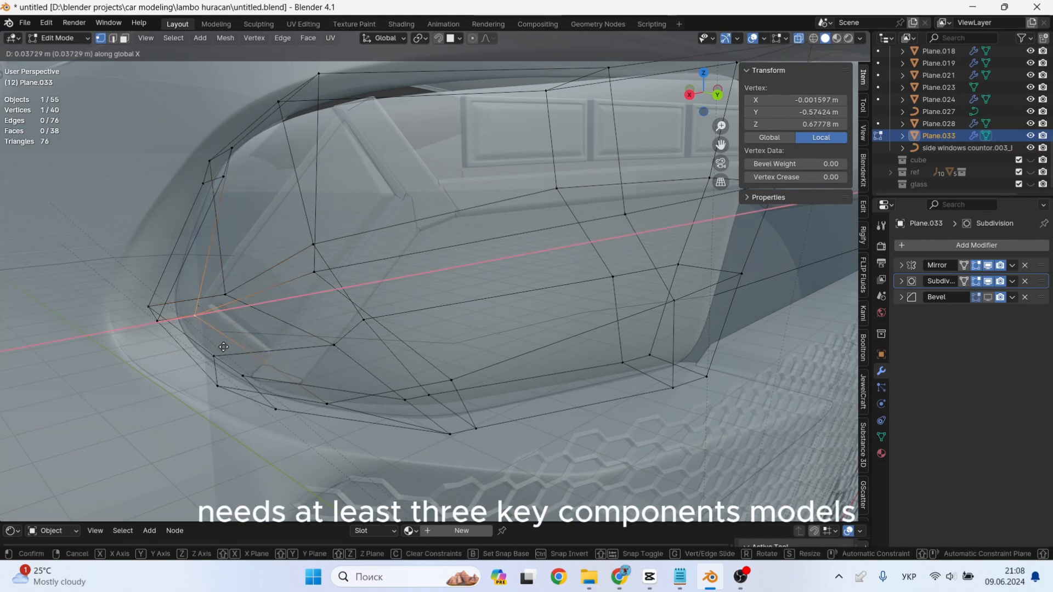
click(245, 348)
key(g)
key(y)
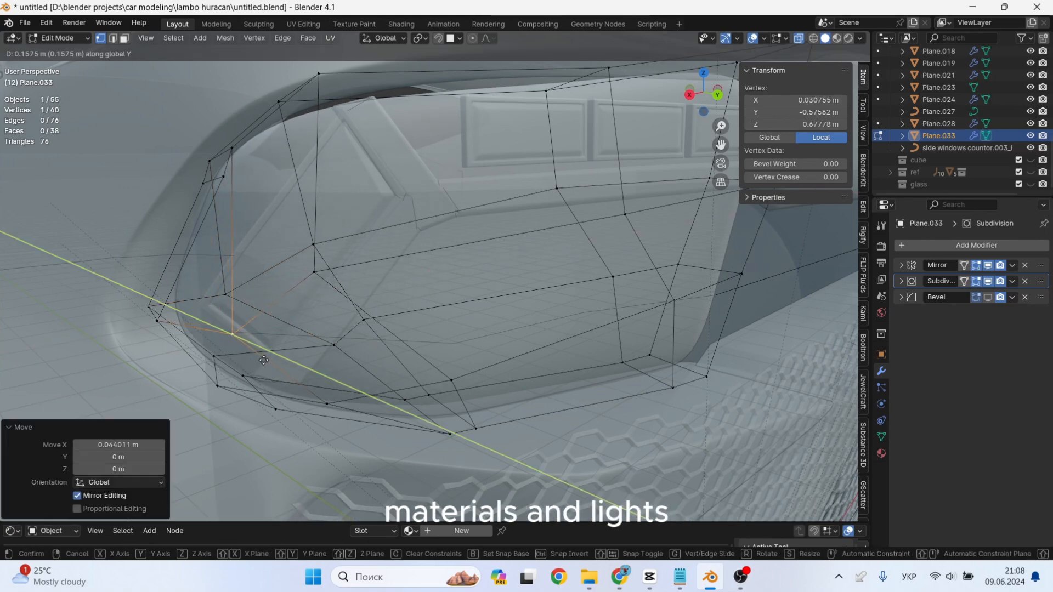
click(253, 359)
Adjust the glass's lower outer vertex along X, then return to Object Mode.
middle_drag(253, 375, 297, 372)
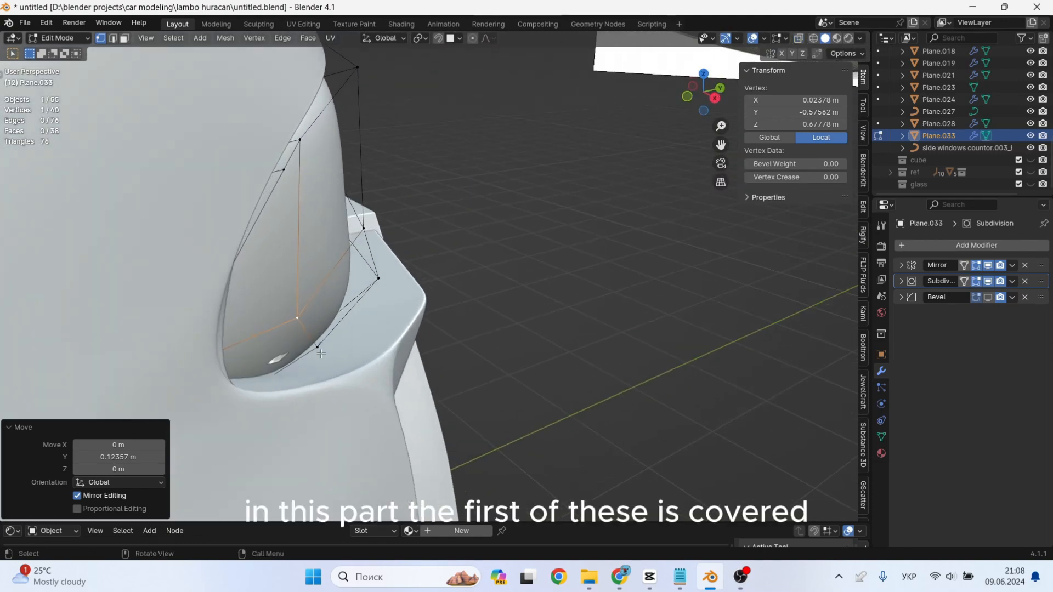
key(g)
key(x)
click(315, 355)
middle_drag(315, 355, 344, 351)
key(Tab)
scroll(302, 341, down, 4)
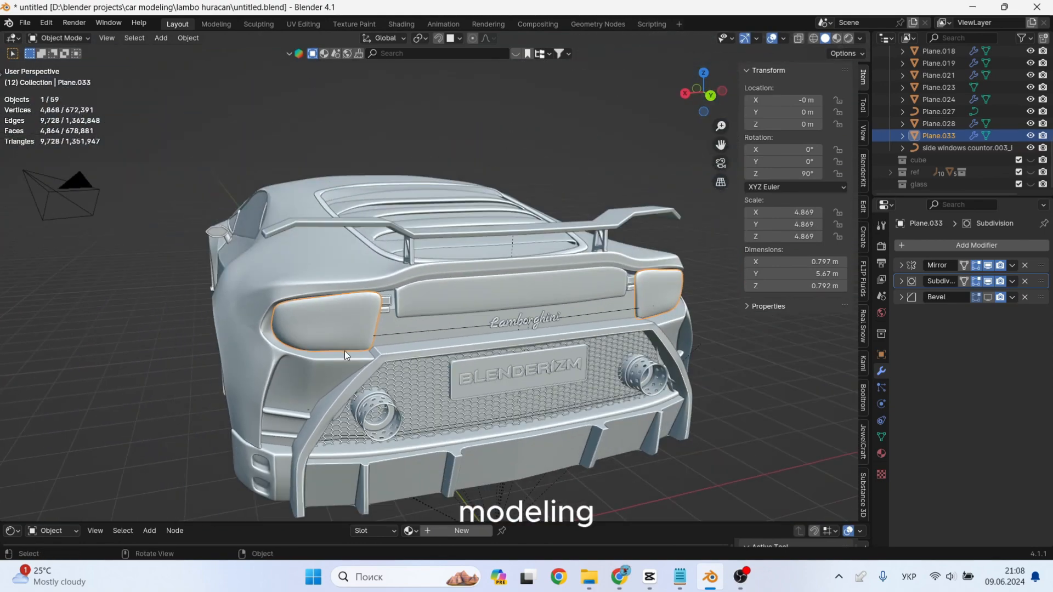
Add a centred loop cut around the tail light's rim, between the back surface and the outer glass.
scroll(345, 351, up, 6)
key(Tab)
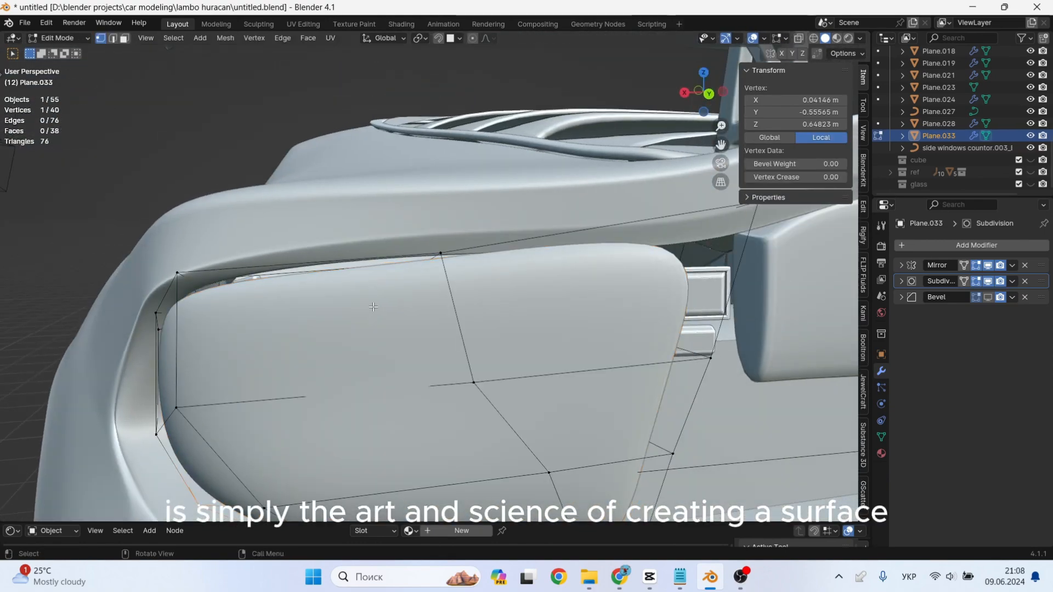
key(alt+z)
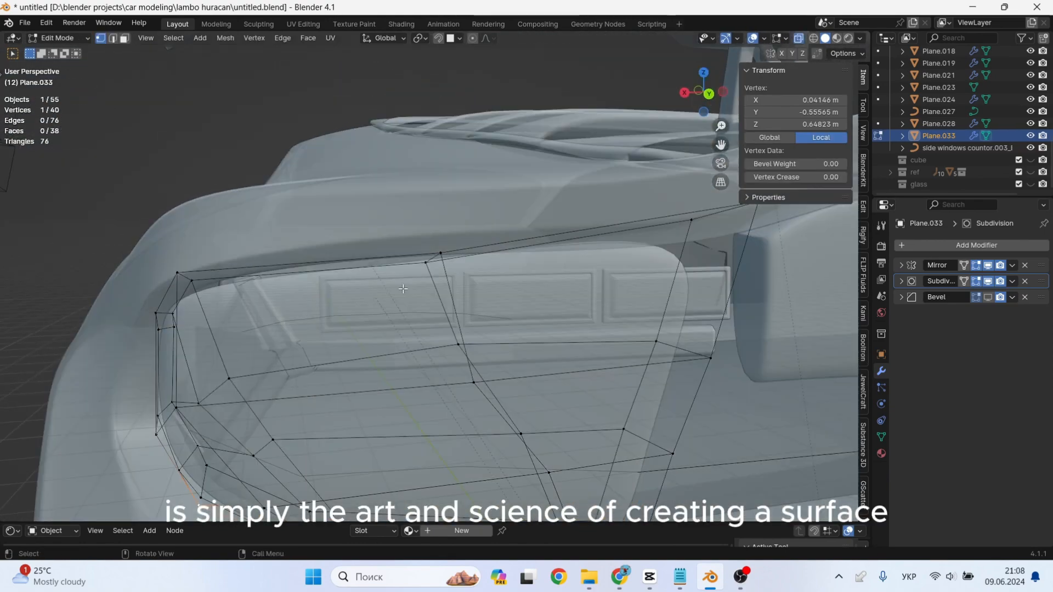
click(427, 259)
right_click(428, 259)
key(Tab)
key(alt+z)
scroll(438, 323, down, 3)
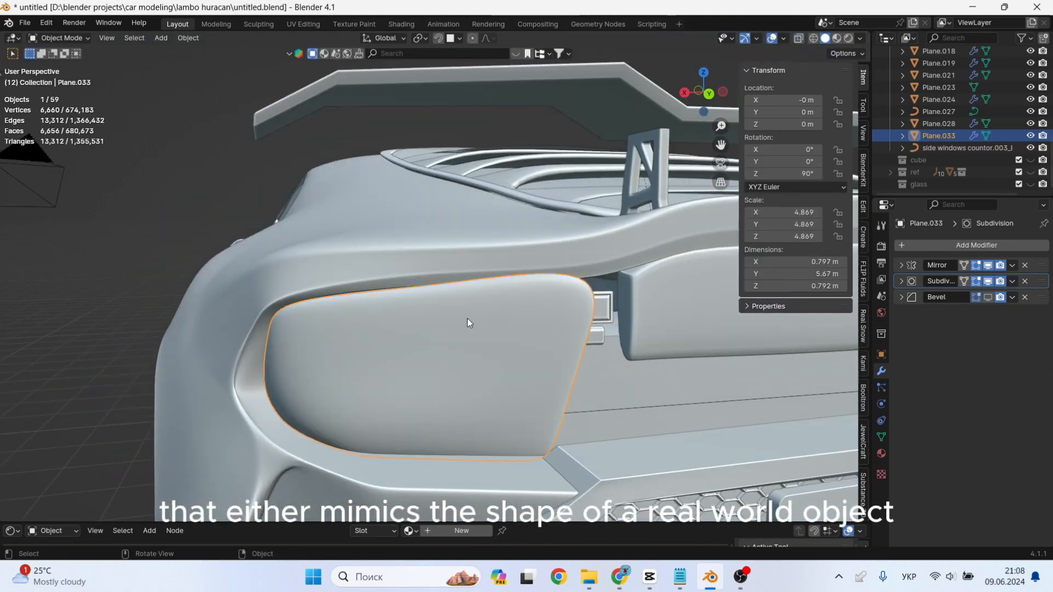
Select the tail light's upper inner corner vertices and lower them about 0.024 m along Z.
middle_drag(467, 321, 462, 324)
scroll(464, 322, up, 2)
key(Tab)
key(alt+z)
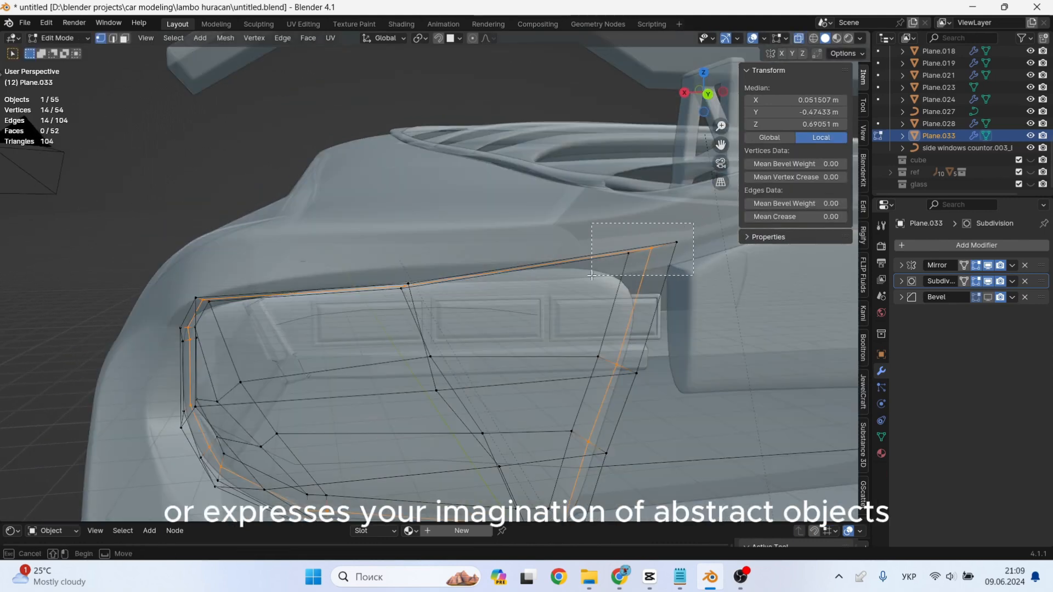
drag(591, 275, 592, 275)
key(g)
key(z)
click(591, 285)
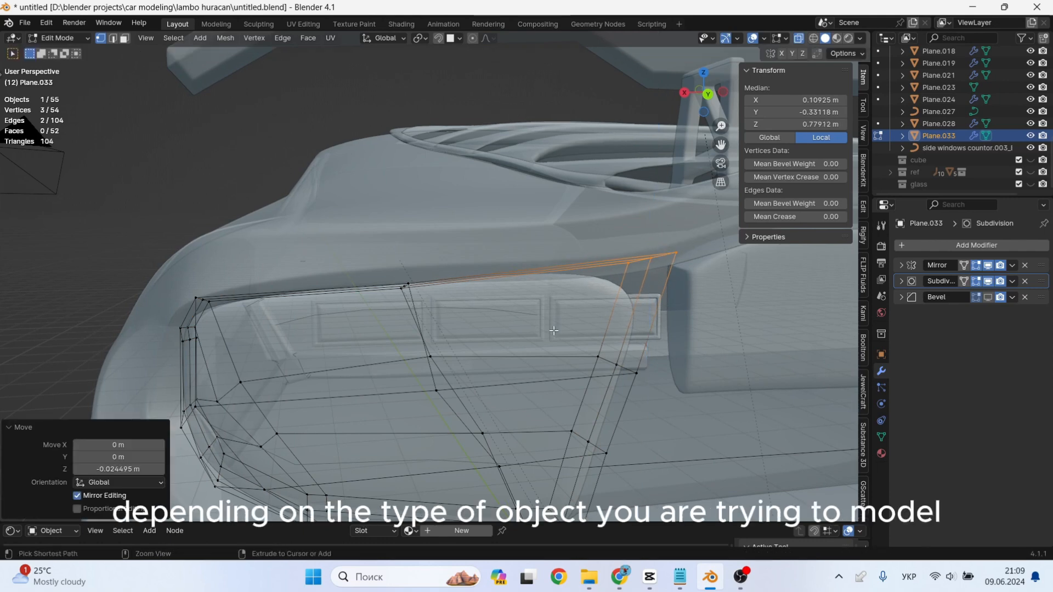
Add one centred vertical loop cut across the inner part of the tail light, at factor 0.
middle_drag(592, 286, 478, 279)
key(ctrl+r)
click(478, 278)
right_click(478, 278)
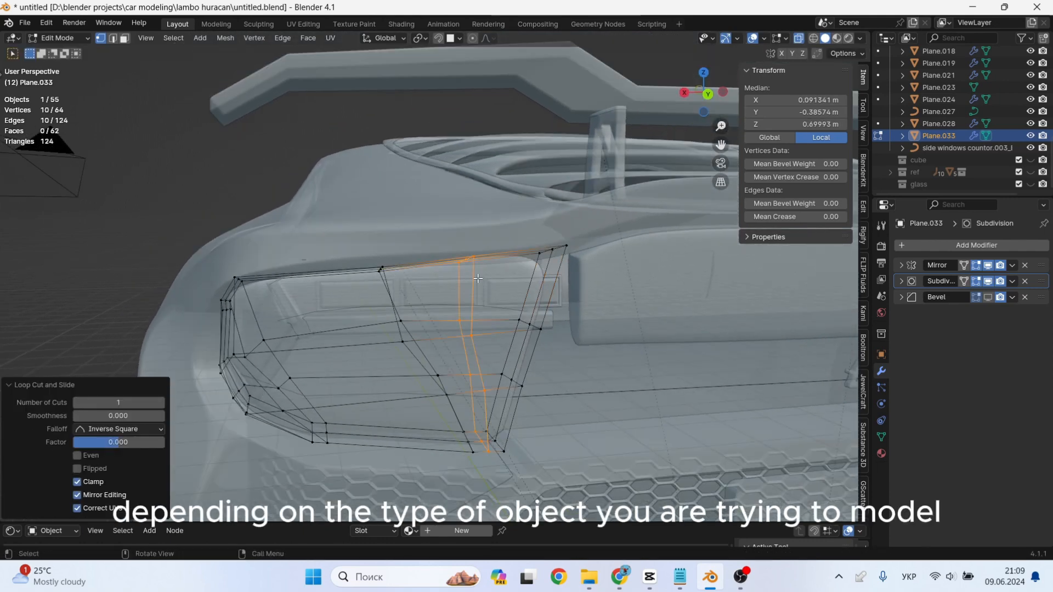
Lower the upper vertices of the new vertical loop about 0.031 m along Z and turn off X-ray.
drag(481, 269, 450, 278)
key(g)
key(z)
click(481, 299)
key(alt+z)
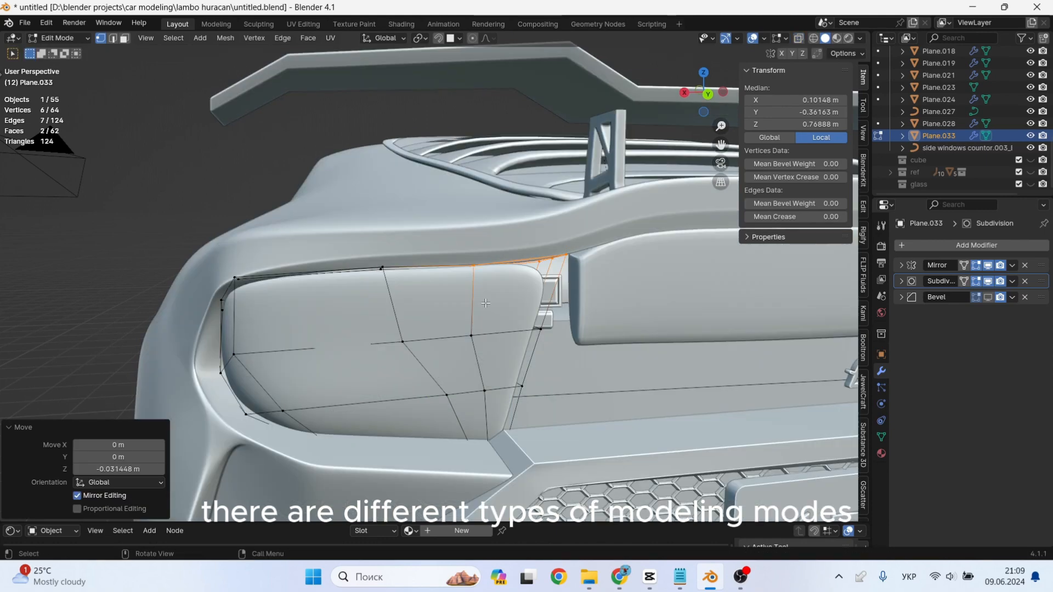
Select the tail light's upper outer corner vertices and raise them about 0.013 m along Z.
scroll(481, 302, up, 2)
drag(91, 292, 90, 292)
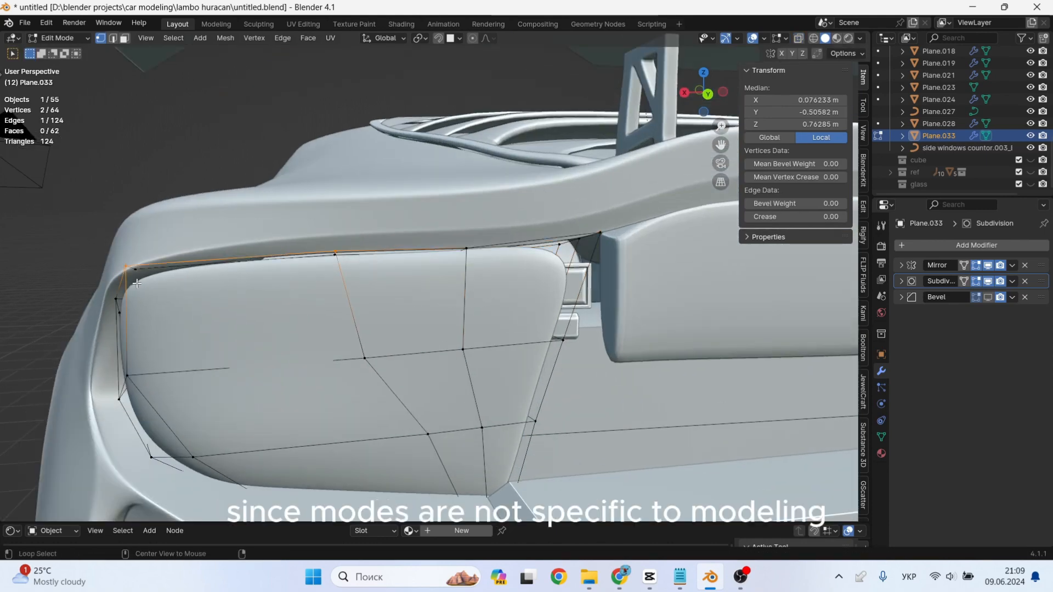
key(alt+z)
key(g)
key(z)
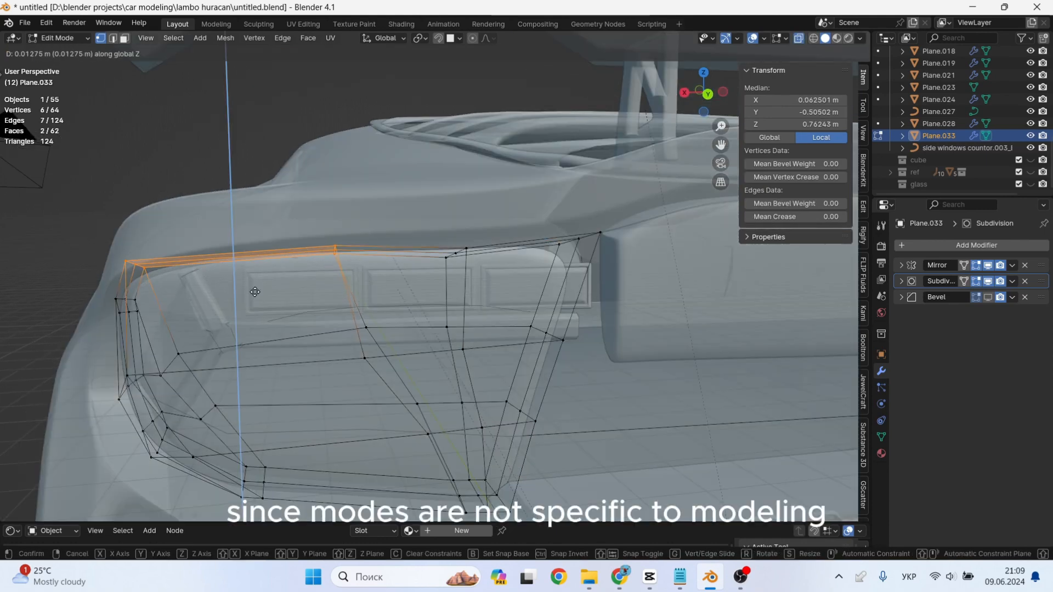
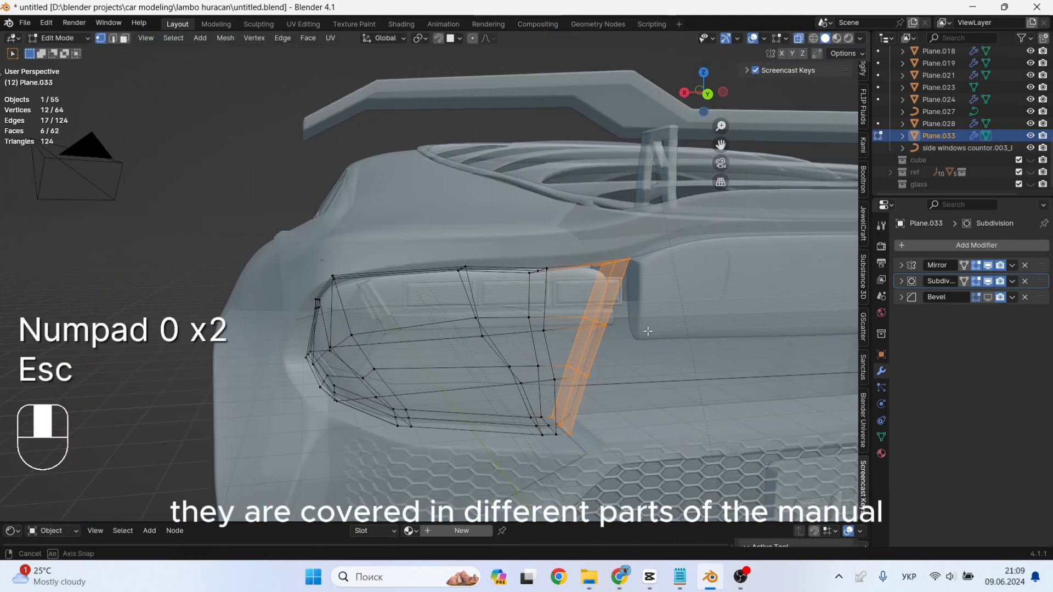
Extrude the two upper faces of the tail light's inner end about 0.06 m along X toward the centre panel.
middle_drag(647, 331, 620, 322)
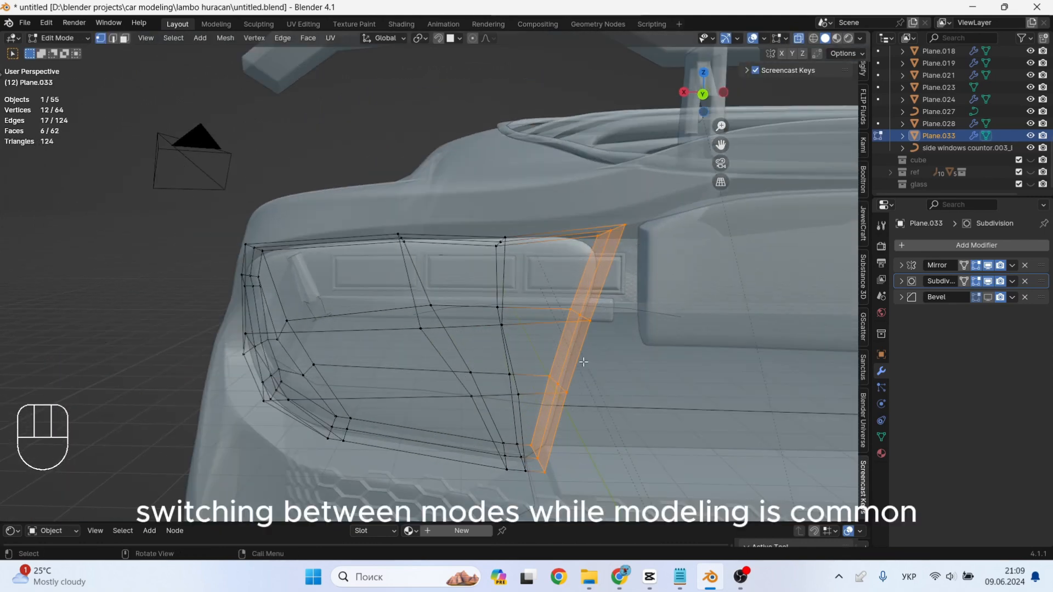
key(3)
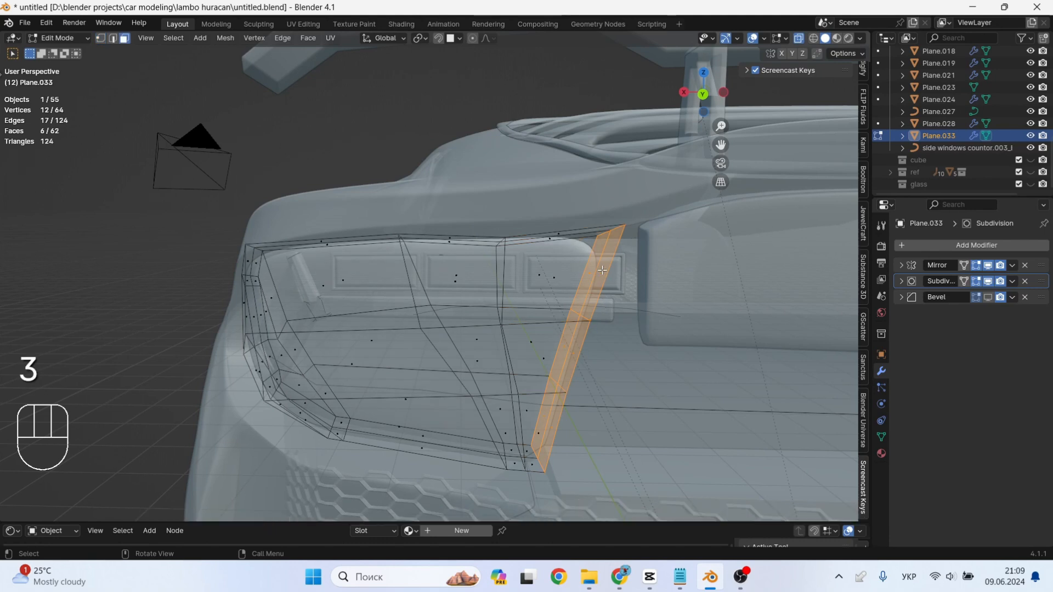
click(602, 276)
shift+click(592, 273)
key(e)
key(x)
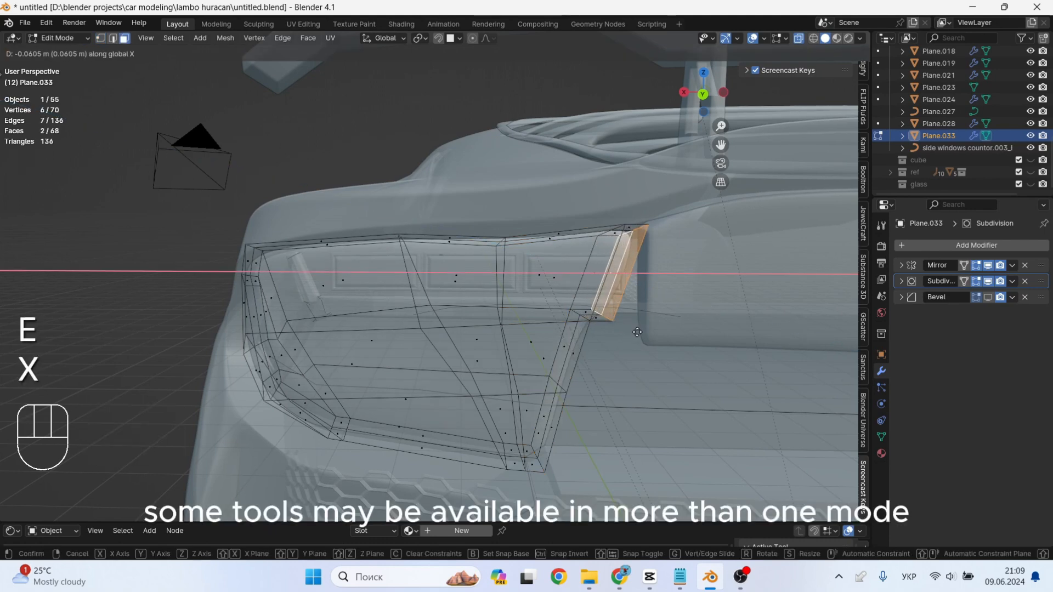
click(637, 332)
Try to flatten the extruded end along X with a scale of 0.
key(s)
key(x)
key(KP_0)
key(KP_Enter)
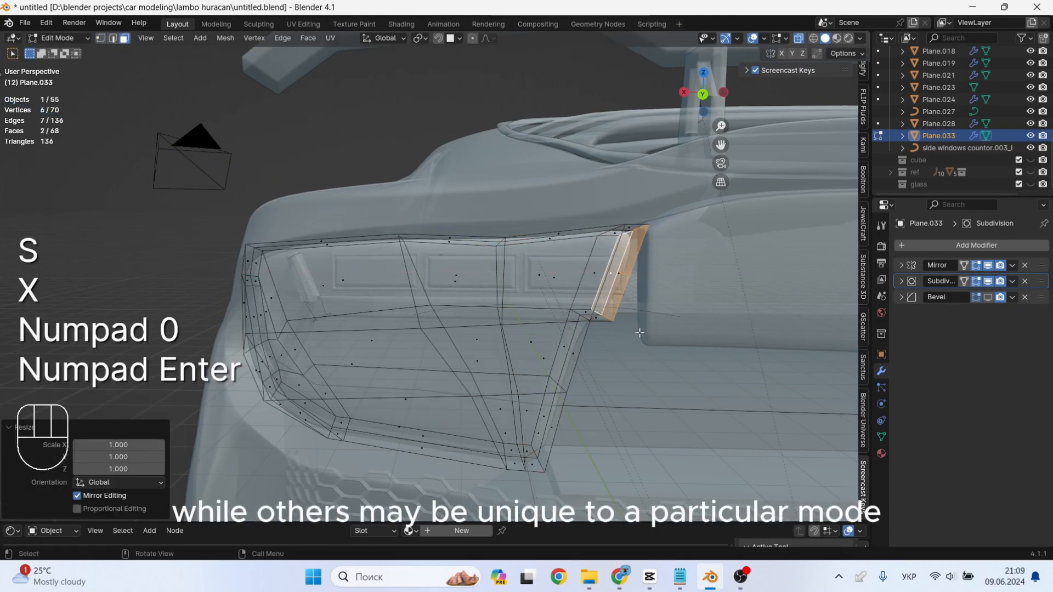
key(1)
key(s)
key(x)
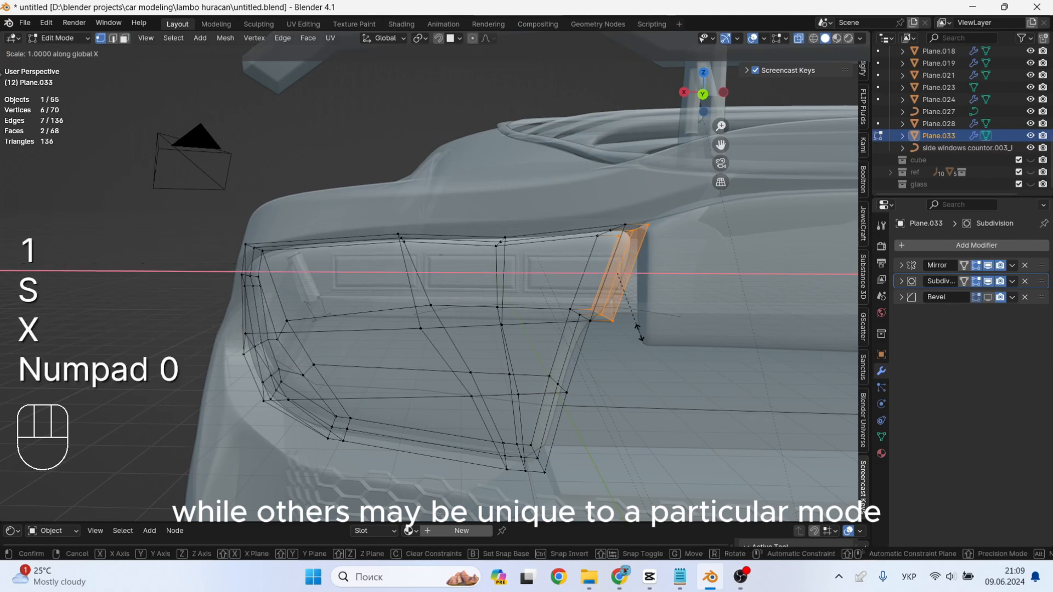
key(Escape)
Move the extrusion's lower end vertices about -0.087 m and its upper end vertices about -0.010 m along X.
scroll(611, 318, up, 3)
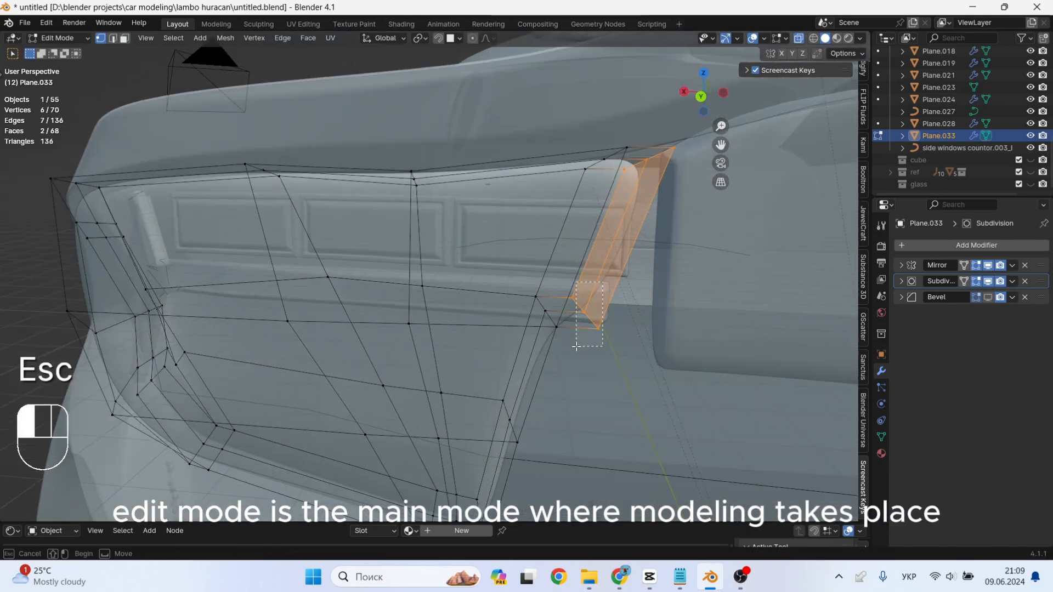
drag(576, 346, 575, 346)
key(g)
key(x)
click(635, 343)
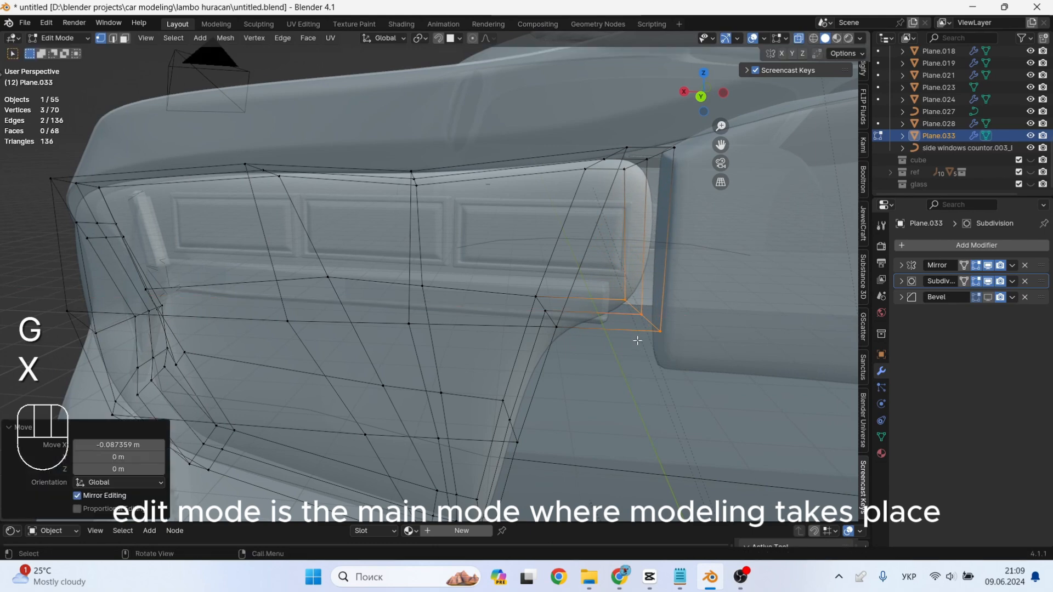
drag(628, 187, 629, 187)
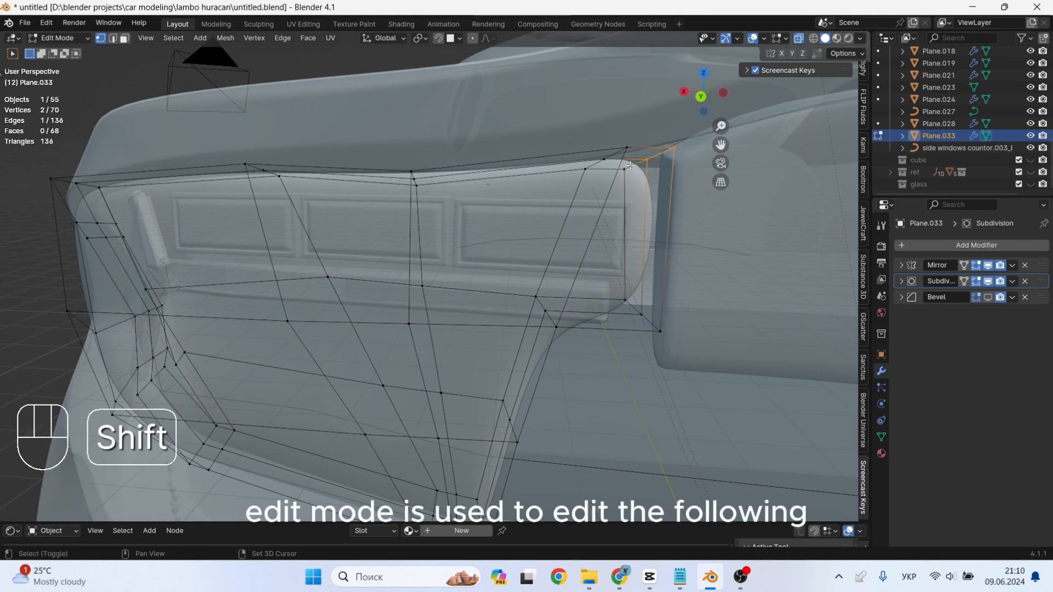
key(g)
key(x)
click(650, 215)
Add a vertical loop cut through the extruded part, slid toward its inner end at a factor of about -0.59.
key(ctrl+r)
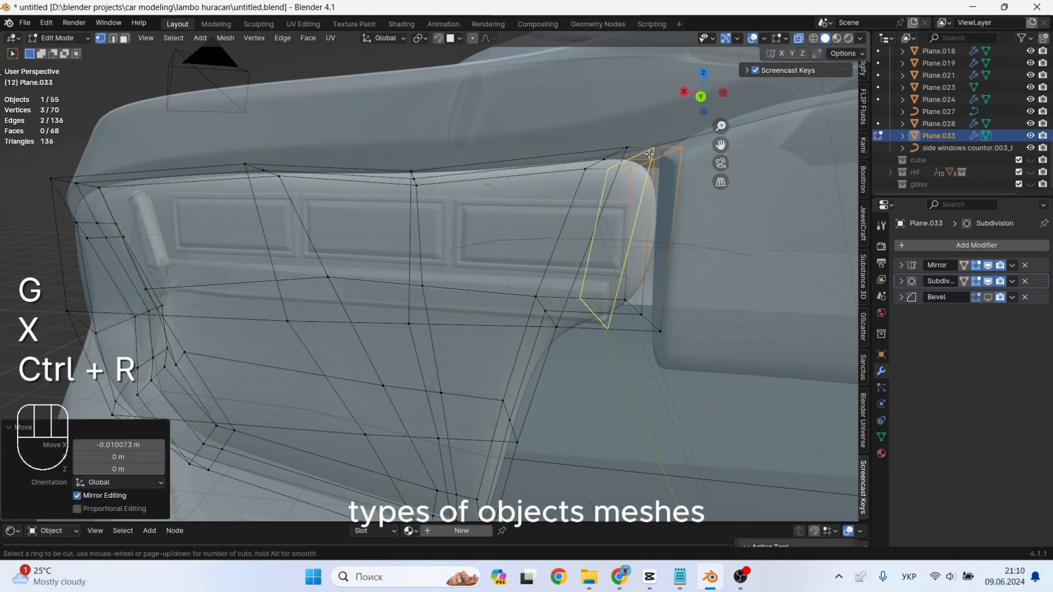
click(652, 153)
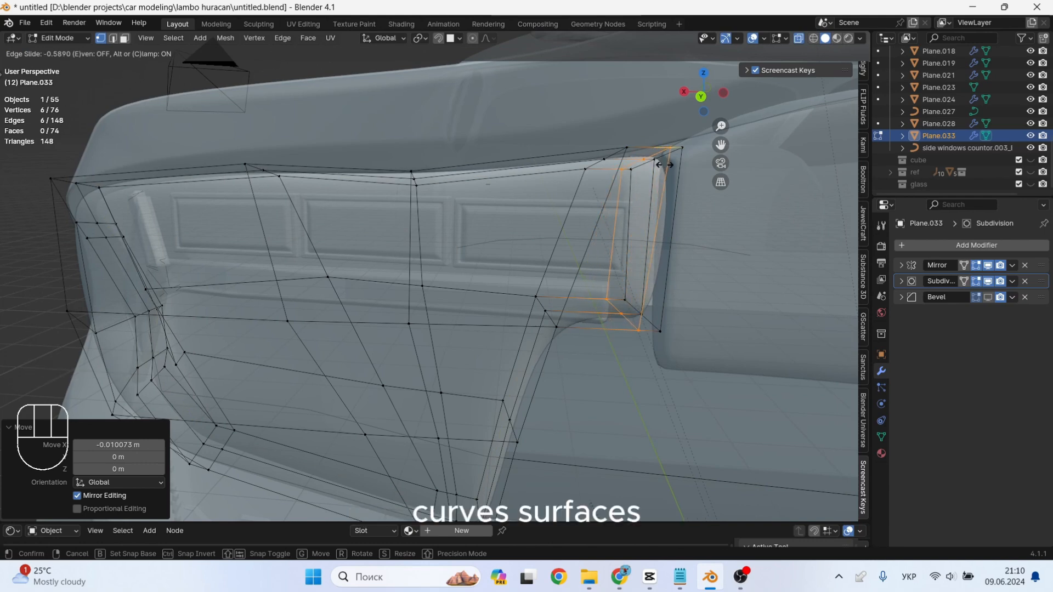
click(663, 164)
key(Tab)
key(alt+z)
shift+middle_drag(672, 231, 583, 212)
Lower the bottom vertices of the extruded inner part about 0.07 m along Z.
key(Tab)
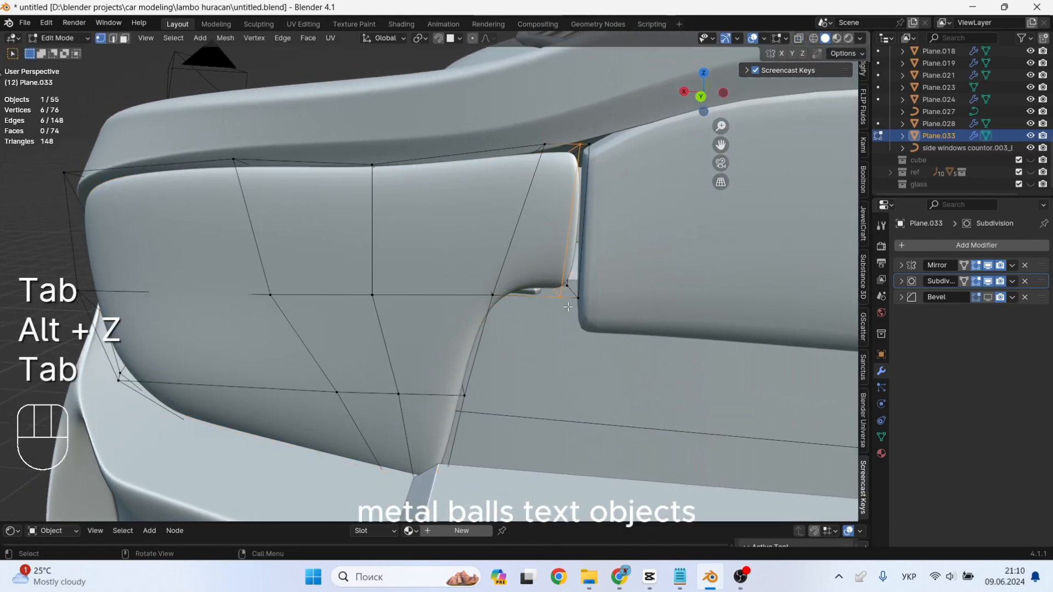
key(alt+z)
key(g)
key(z)
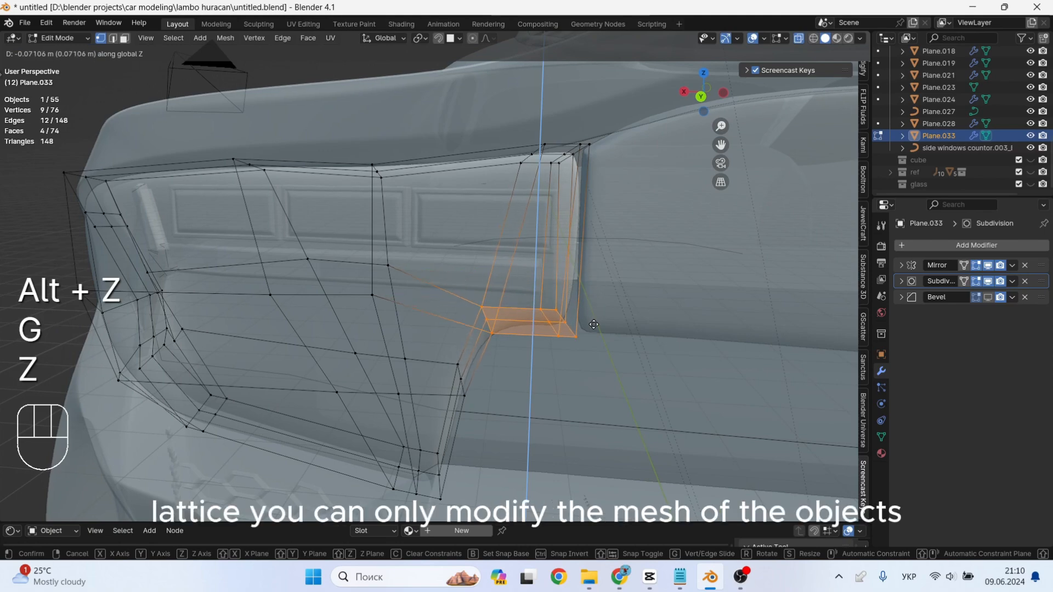
click(529, 338)
key(Tab)
key(alt+z)
scroll(537, 340, down, 4)
middle_drag(538, 341, 496, 216)
Select the vertices of the tail light's inner end beside the centre panel and move them along Y.
key(Tab)
key(alt+z)
drag(443, 372, 446, 372)
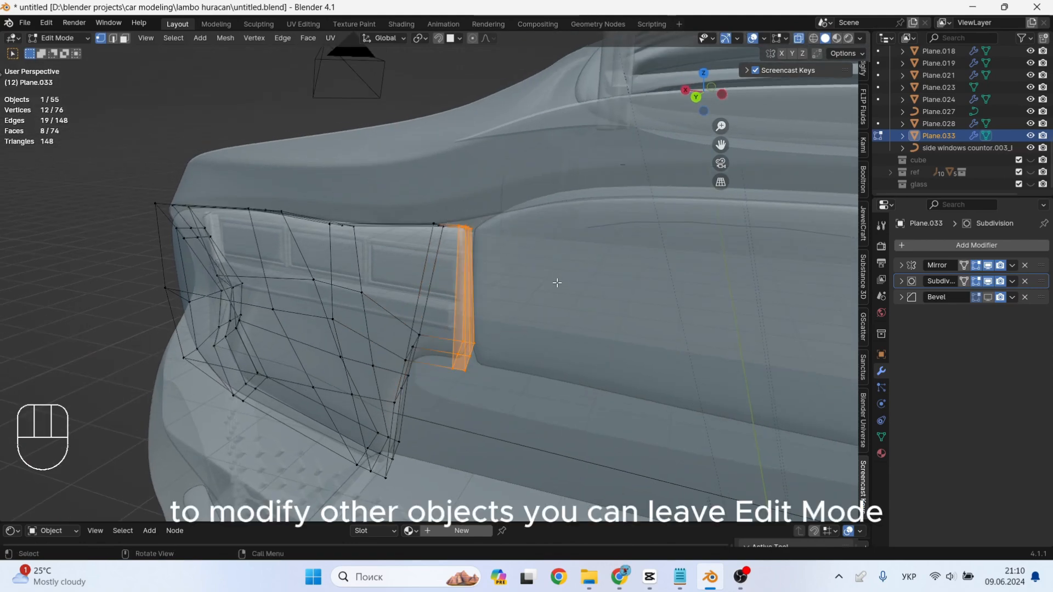
key(g)
middle_drag(557, 284, 530, 283)
key(y)
key(Tab)
key(alt+z)
key(g)
key(y)
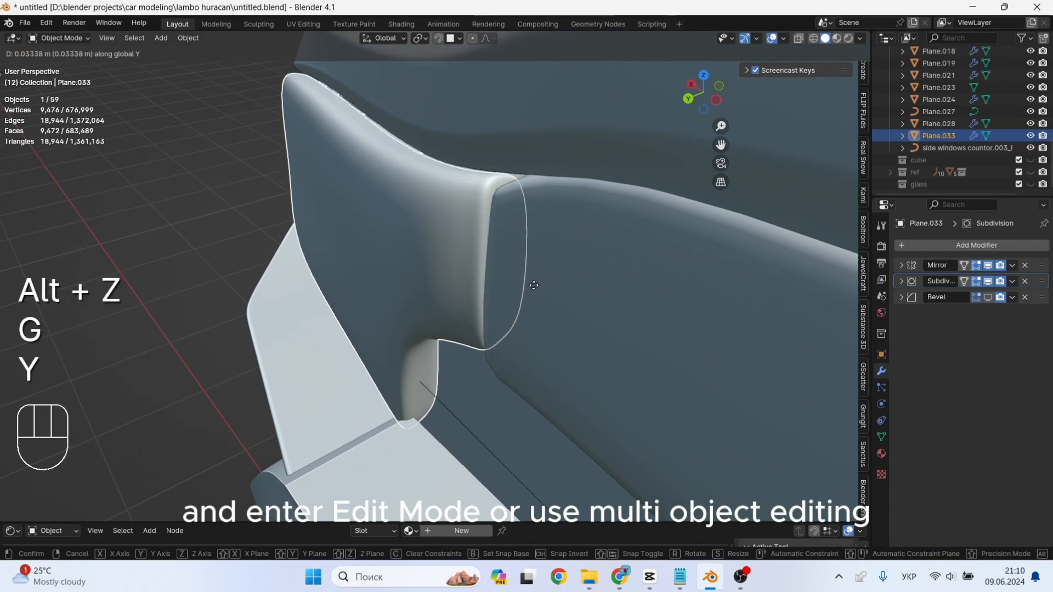
key(Escape)
key(Tab)
key(g)
key(y)
click(530, 275)
key(Tab)
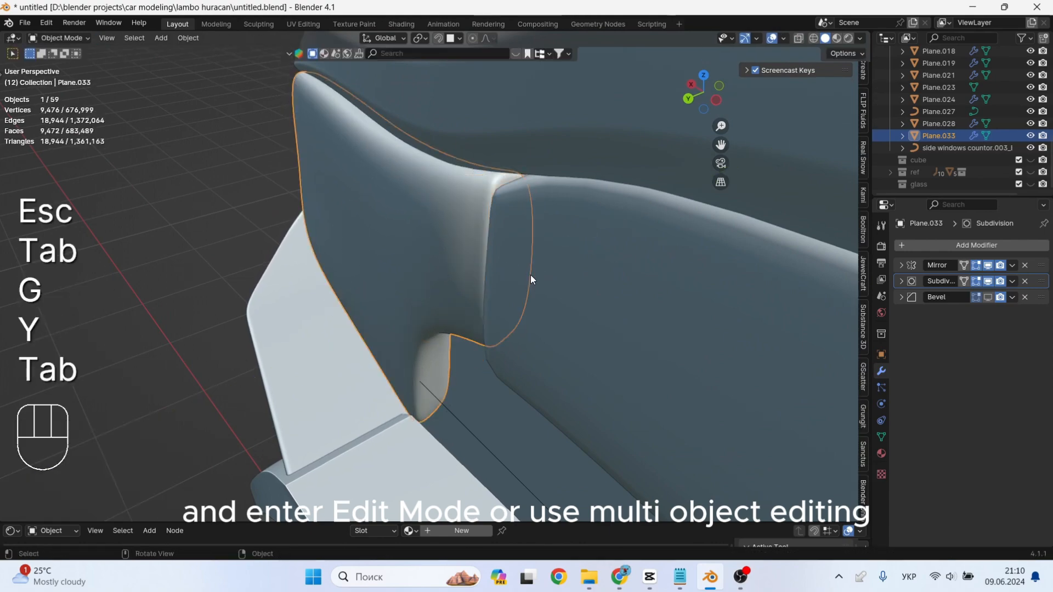
Add a horizontal loop cut around the tail light close to its upper edge, at factor -0.709.
middle_drag(531, 276, 586, 275)
scroll(527, 282, down, 4)
scroll(505, 290, down, 10)
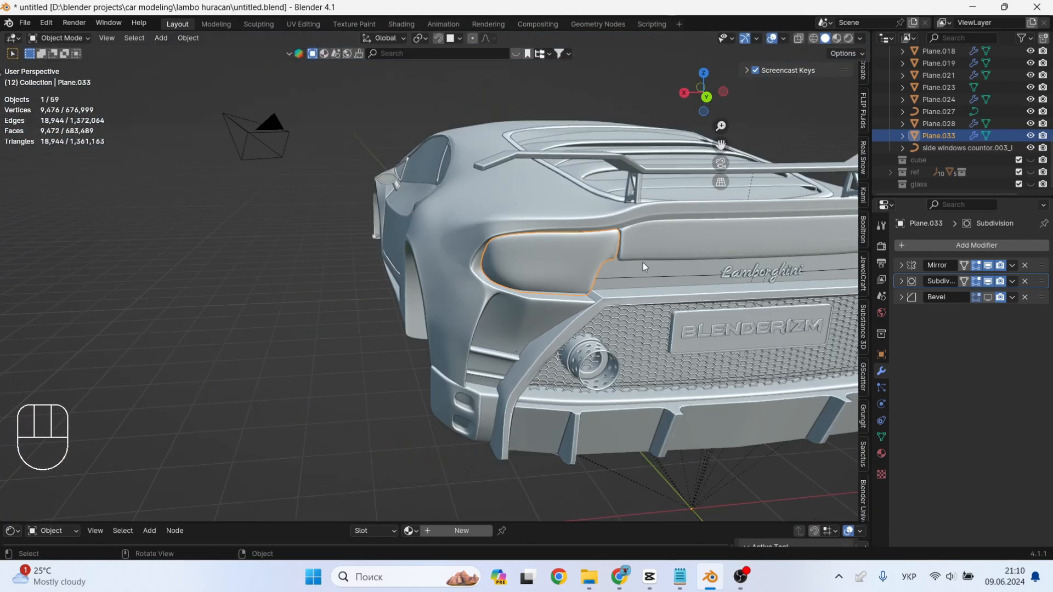
click(518, 418)
mouse_move(519, 419)
middle_down()
mouse_move(489, 400)
mouse_move(516, 399)
middle_up()
scroll(504, 229, up, 5)
scroll(504, 228, up, 6)
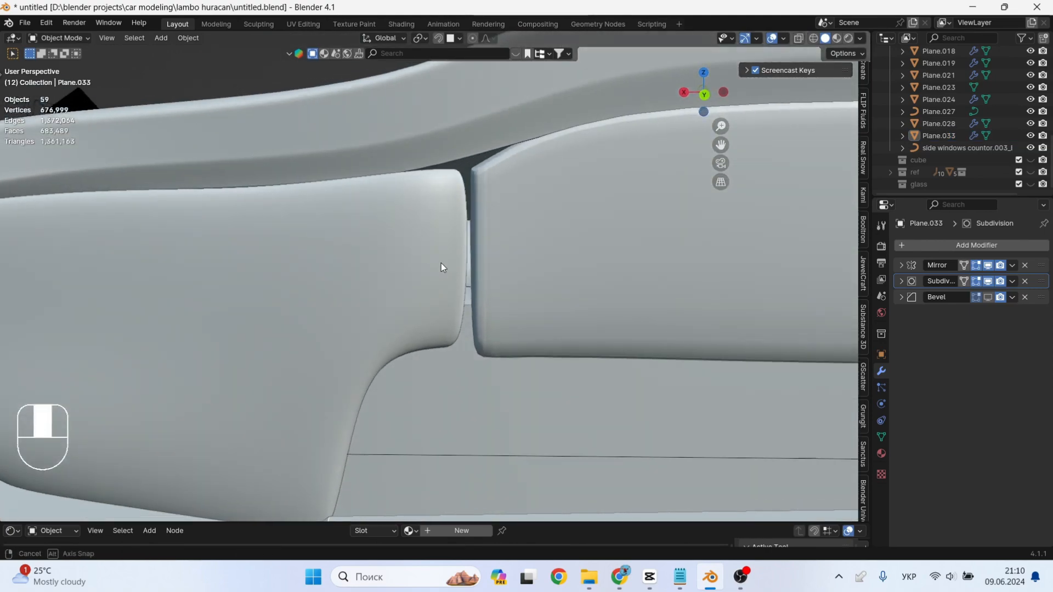
click(454, 262)
key(Tab)
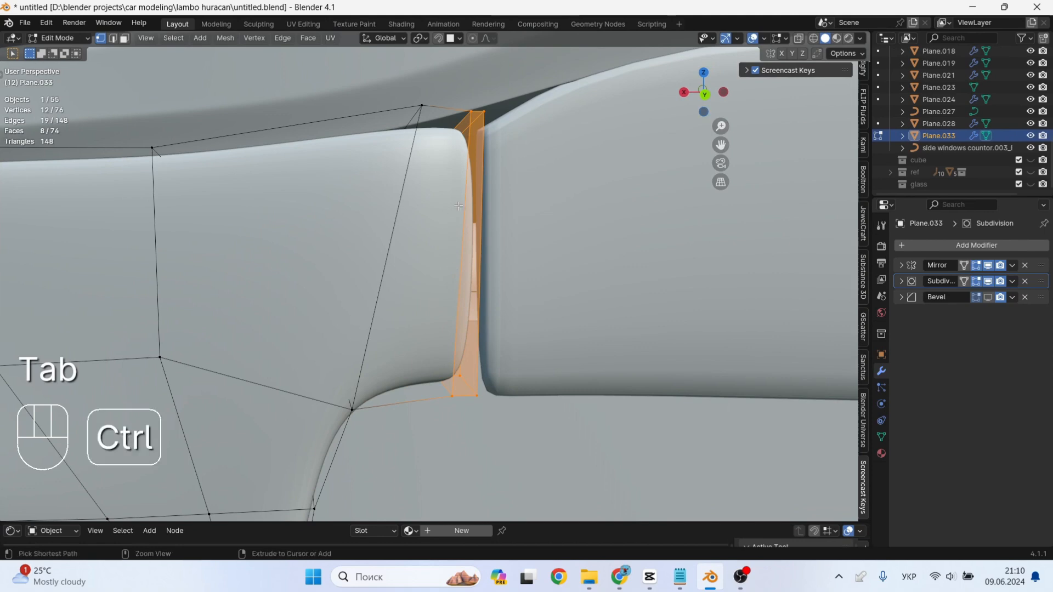
key(ctrl+r)
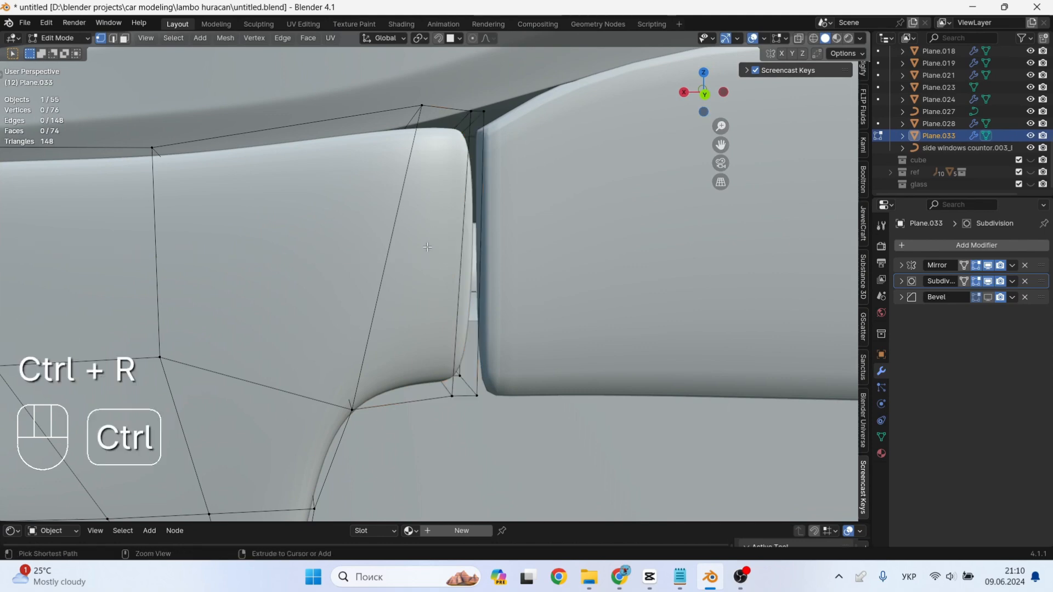
click(389, 272)
click(398, 159)
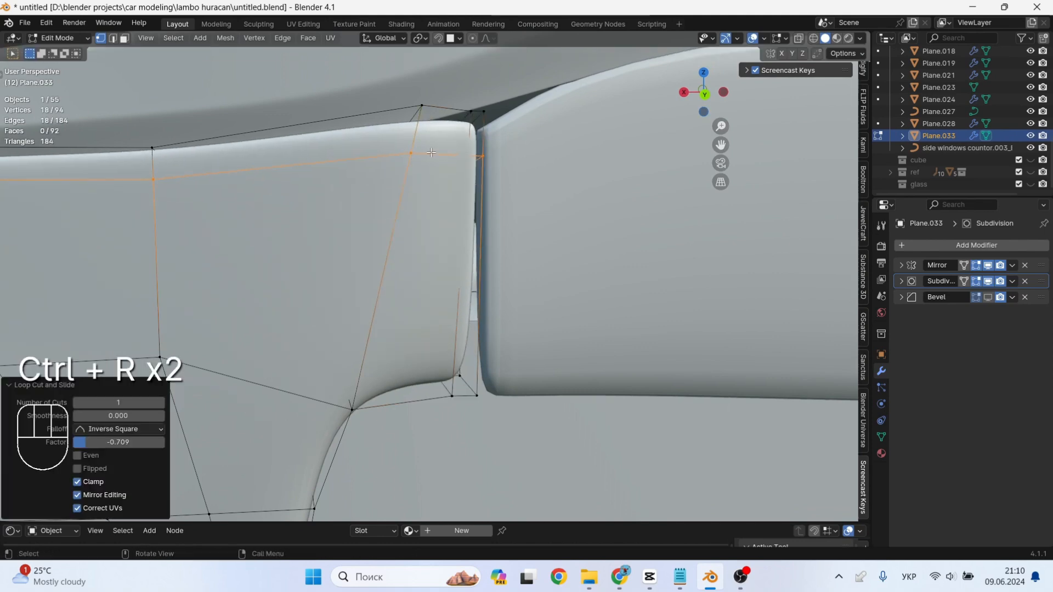
Select the vertices around the tail light's upper inner corner in X-ray and lower them about 0.013 m along Z.
key(alt+z)
drag(519, 94, 365, 188)
key(g)
key(z)
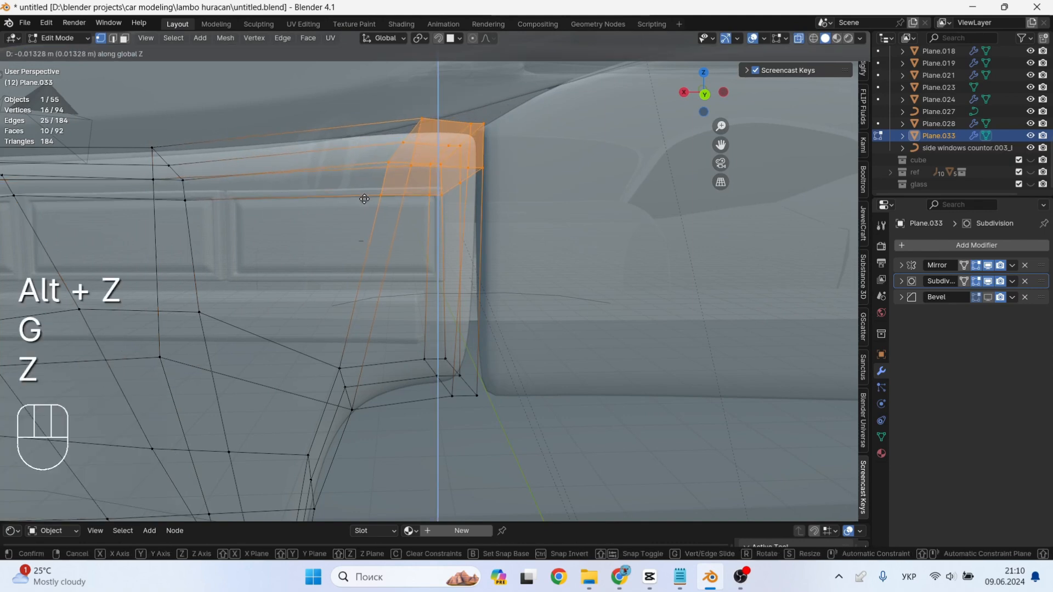
click(364, 199)
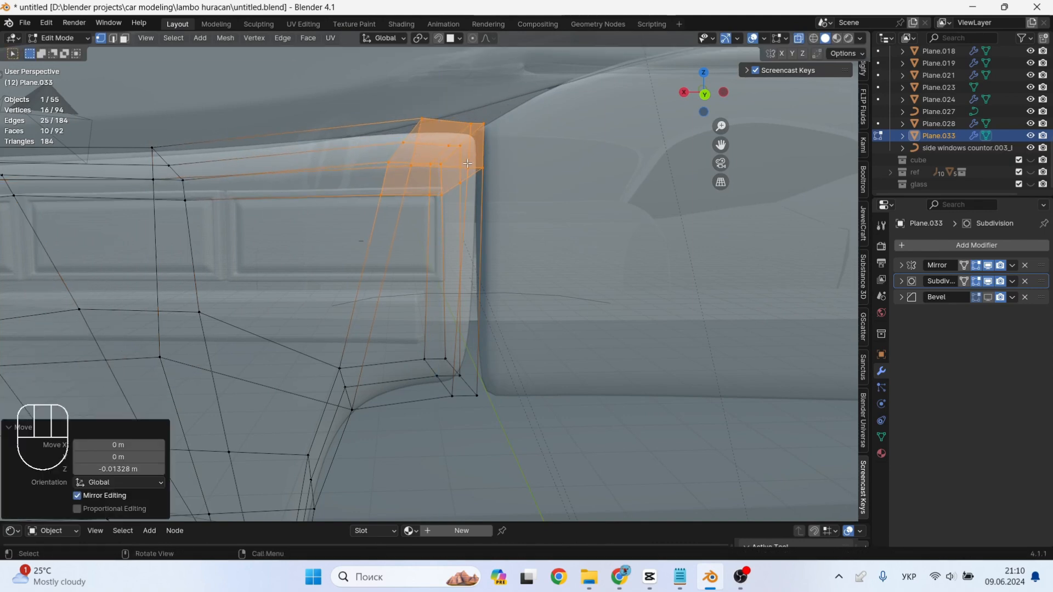
middle_drag(467, 163, 467, 175)
key(Tab)
click(519, 180)
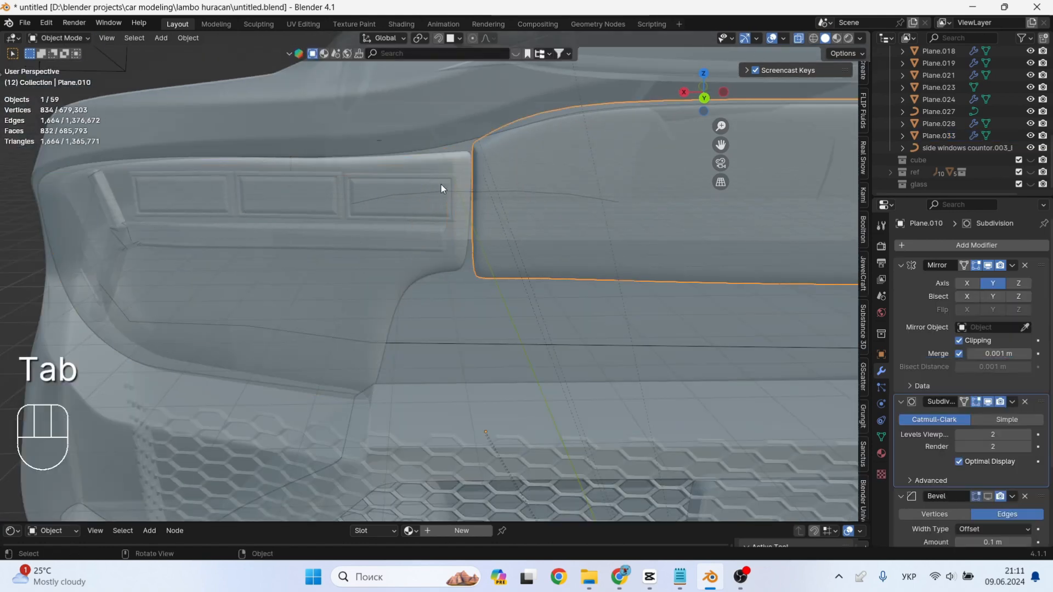
Raise only the innermost top vertices of the tail light about 0.008 m along Z.
click(442, 178)
key(Tab)
scroll(446, 168, up, 3)
drag(475, 140, 412, 175)
key(g)
key(z)
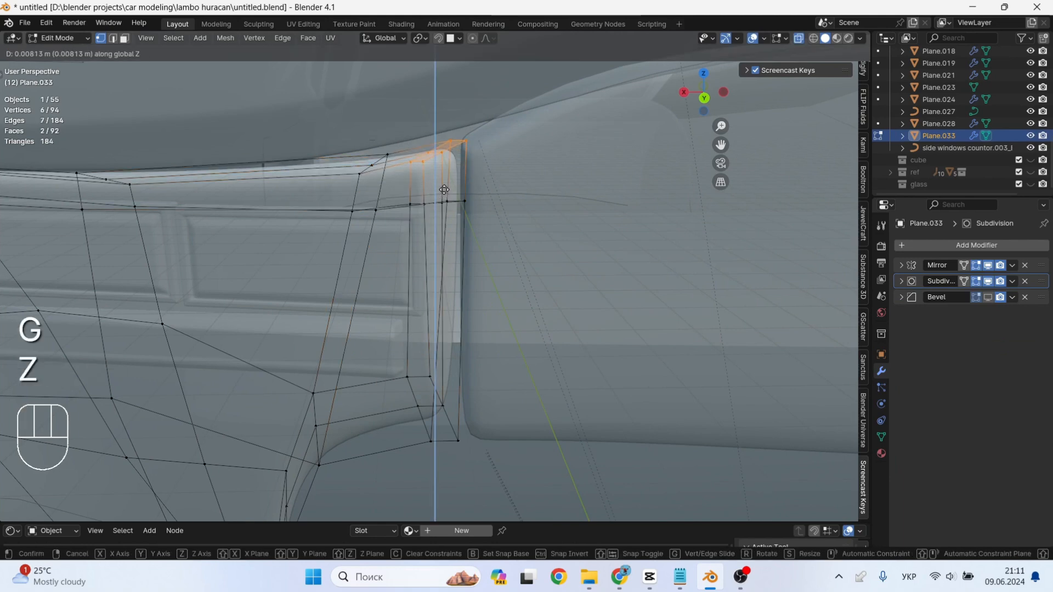
click(444, 189)
Select the vertices at the corner of the tail light's lower inner notch and move them outward along X.
key(Tab)
scroll(460, 400, down, 4)
shift+middle_drag(460, 426, 496, 300)
scroll(482, 302, up, 3)
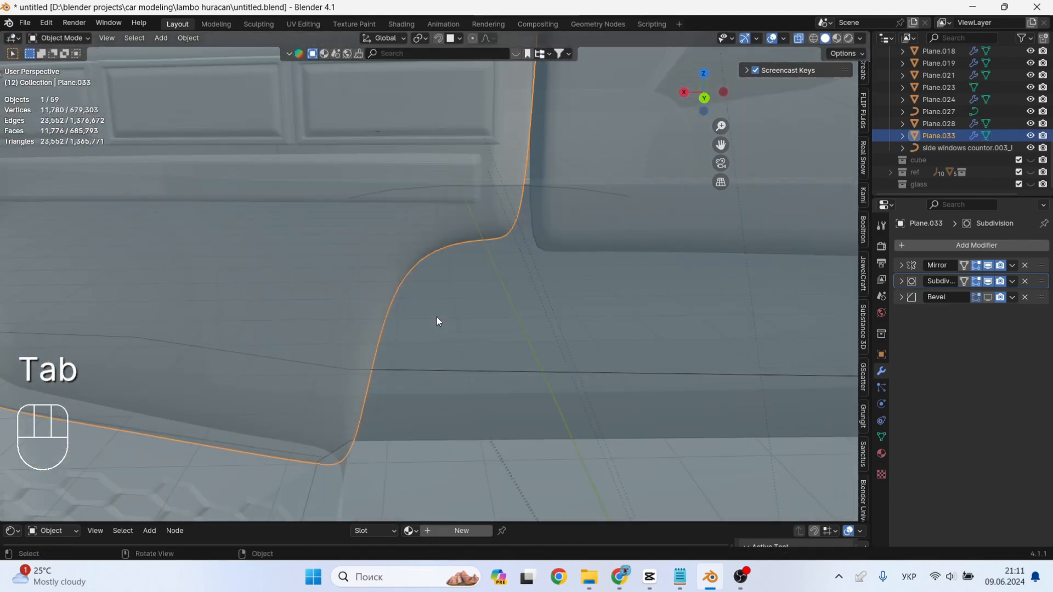
key(Tab)
drag(432, 219, 403, 266)
key(g)
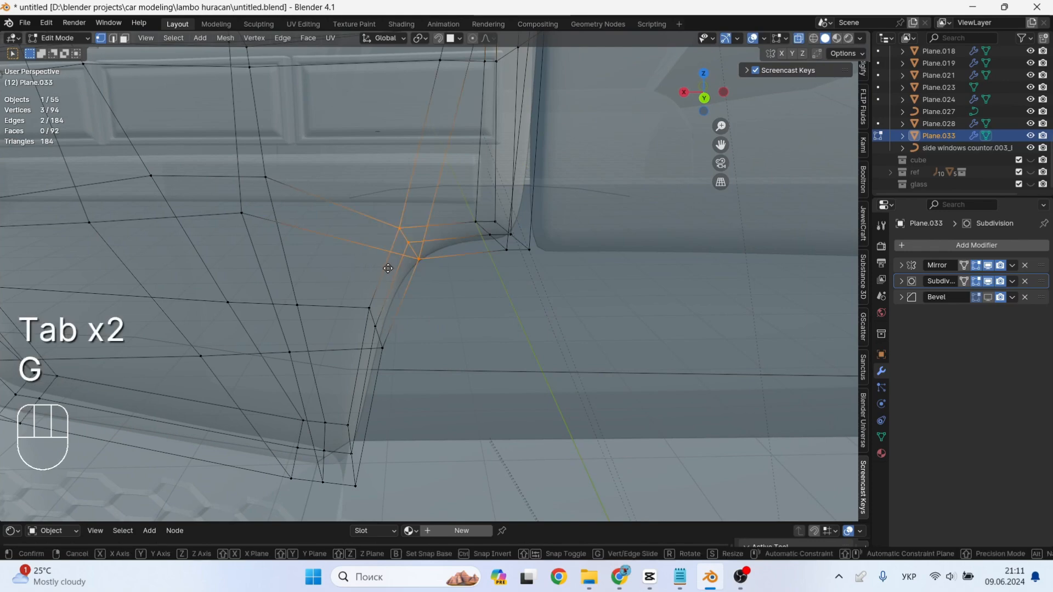
key(x)
click(356, 269)
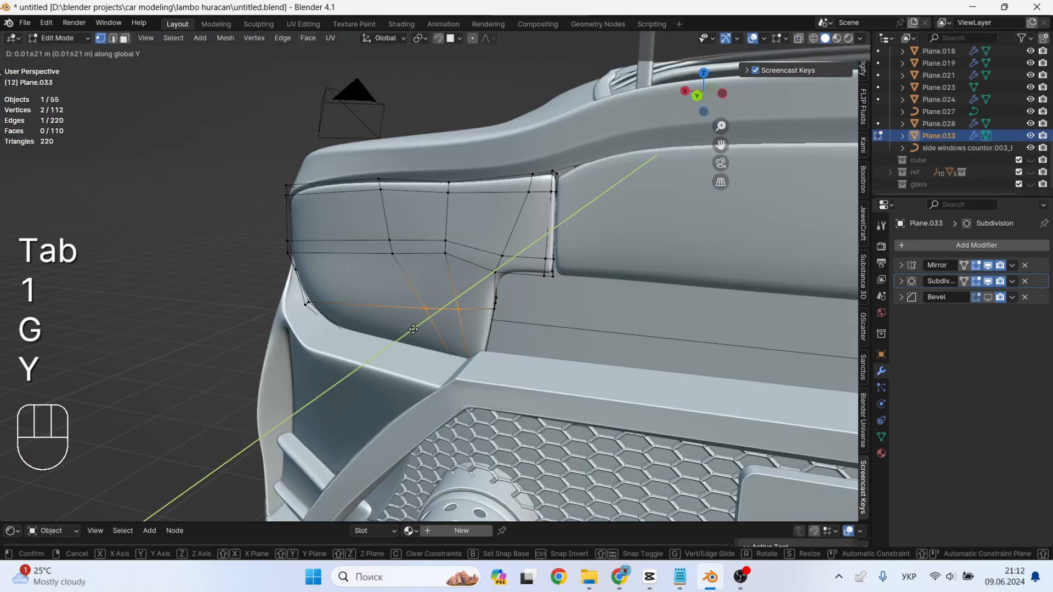
Move the two selected vertices on the lower part of the outer glass about 0.016 m along Y.
click(411, 331)
key(Tab)
scroll(421, 335, down, 2)
middle_drag(430, 342, 581, 332)
Move the two middle vertices on the glass's outer bend about 0.005 m in X, 0.025 m in Y and 0.015 m in Z.
key(Tab)
scroll(292, 330, up, 2)
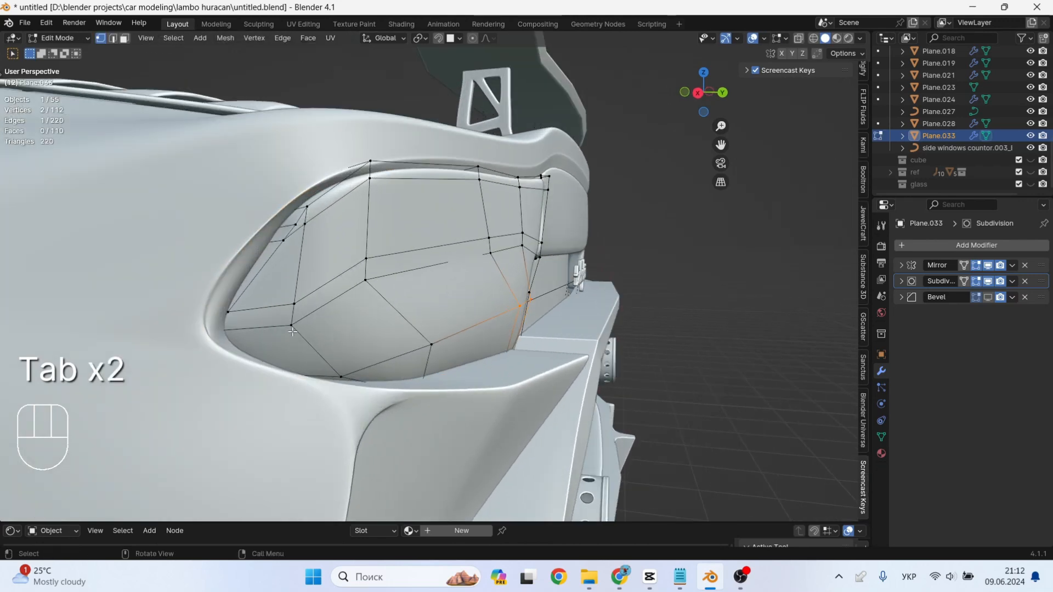
middle_drag(331, 285, 380, 273)
key(1)
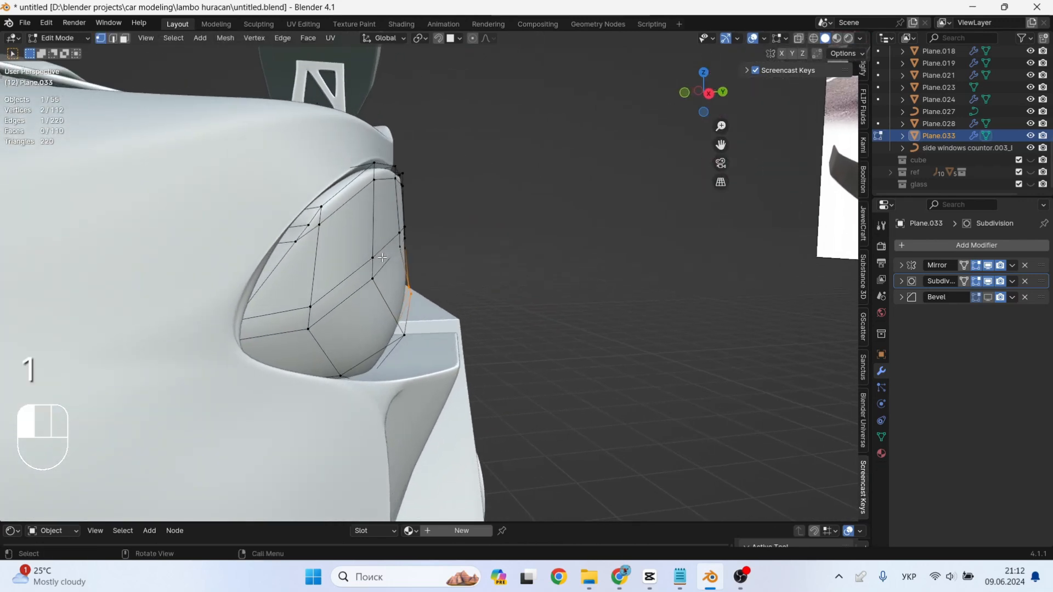
click(383, 258)
key(g)
click(358, 290)
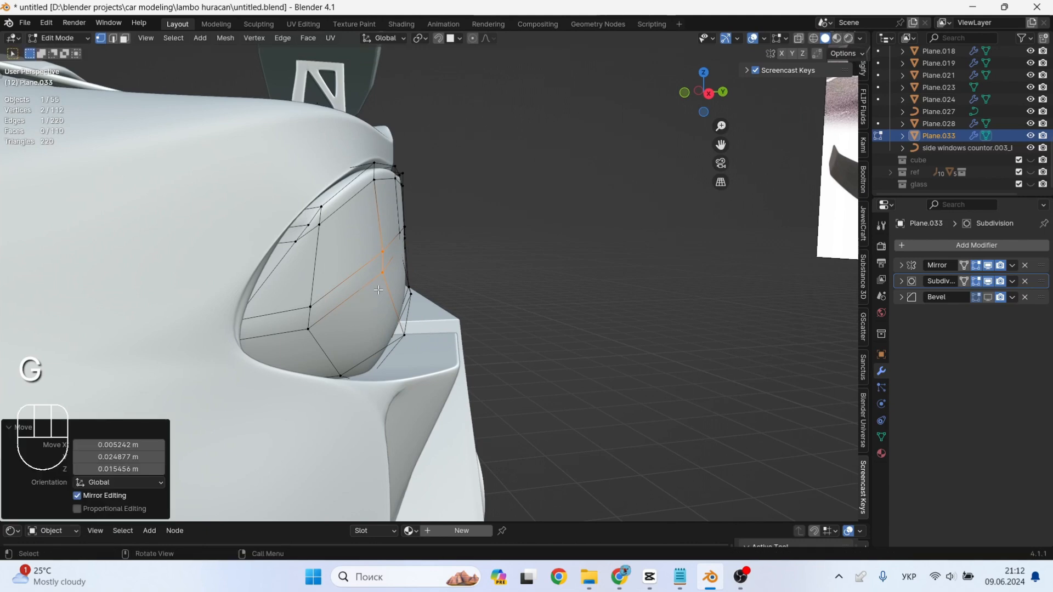
key(alt+z)
key(alt+z)
key(Tab)
middle_drag(383, 298, 343, 296)
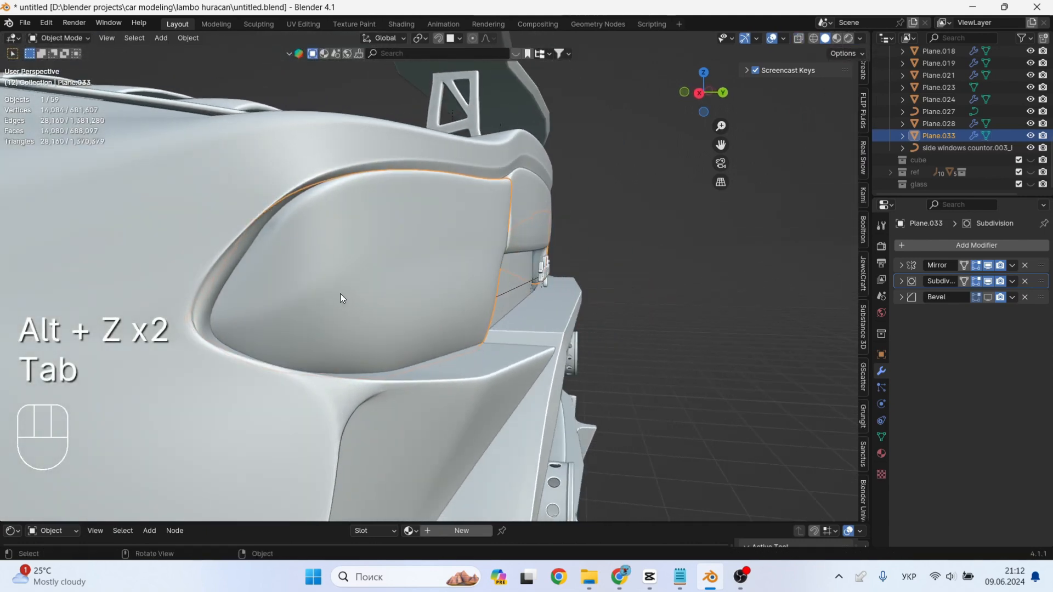
Dissolve the extra horizontal edge loop running across the middle of the tail light.
scroll(295, 311, up, 2)
key(Tab)
key(alt+z)
shift+middle_drag(200, 324, 359, 278)
key(x)
click(342, 367)
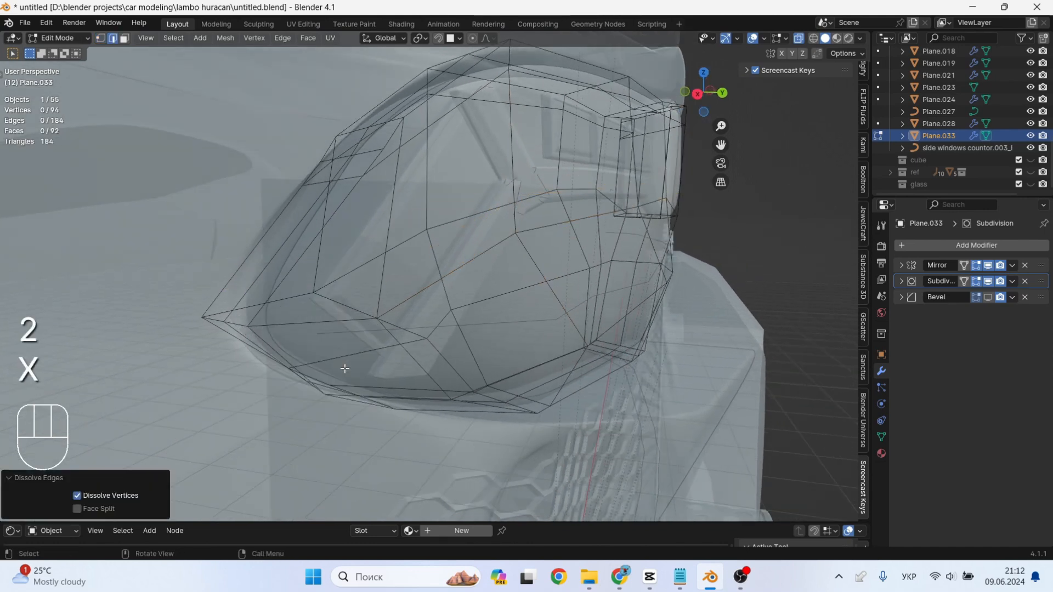
Leave mesh editing and check the tail light's outer glass in the body opening with X-ray off.
key(Tab)
key(alt+z)
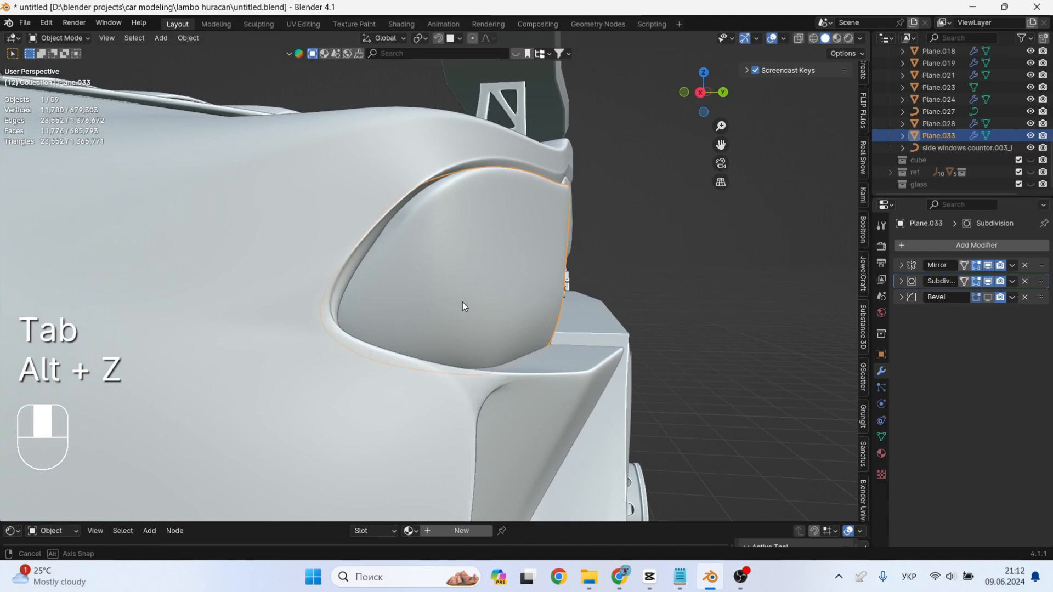
middle_drag(462, 306, 417, 307)
click(740, 576)
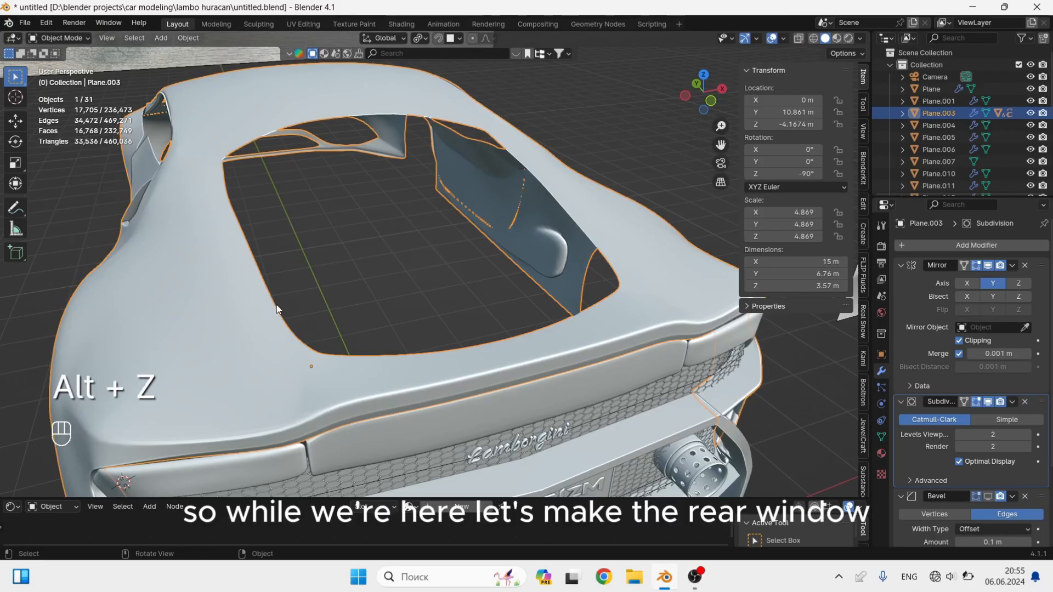
Duplicate the edge loop around the body's rear window opening in place and separate the copy by selection into its own object.
shift+middle_drag(257, 296, 328, 341)
key(Tab)
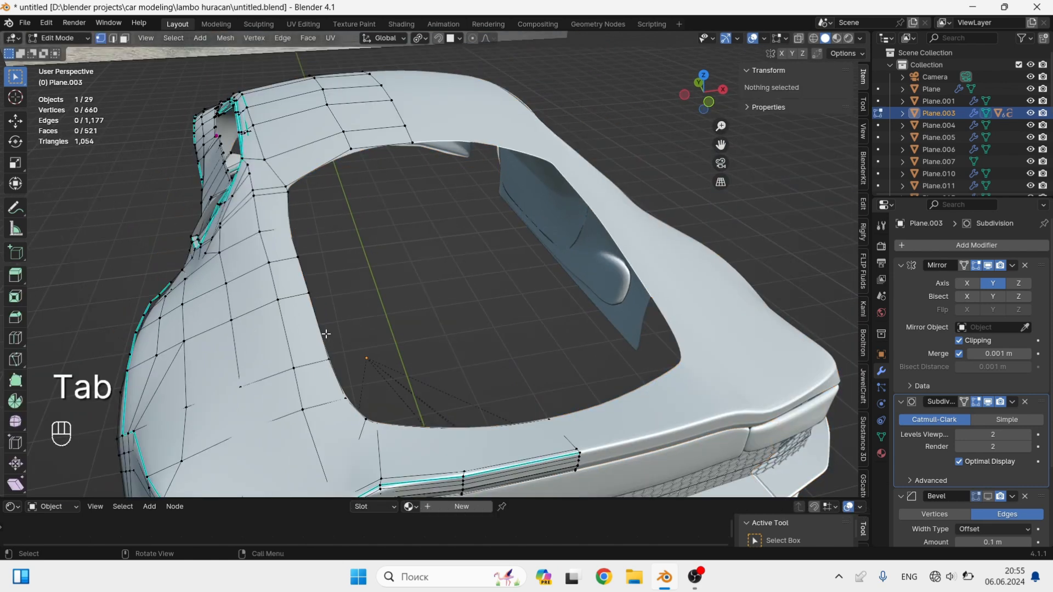
alt+click(326, 334)
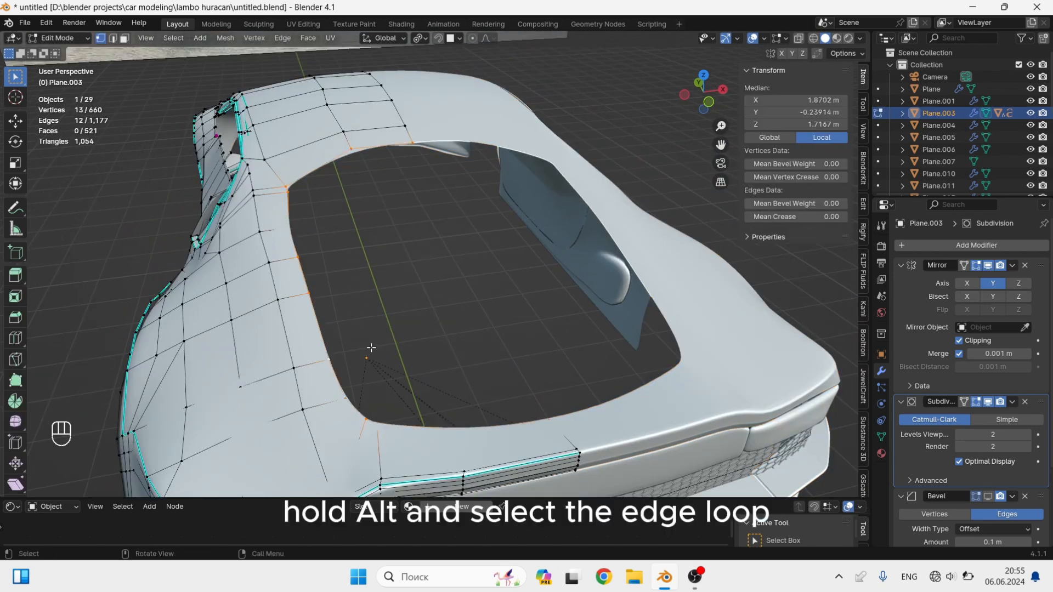
key(alt+z)
key(g)
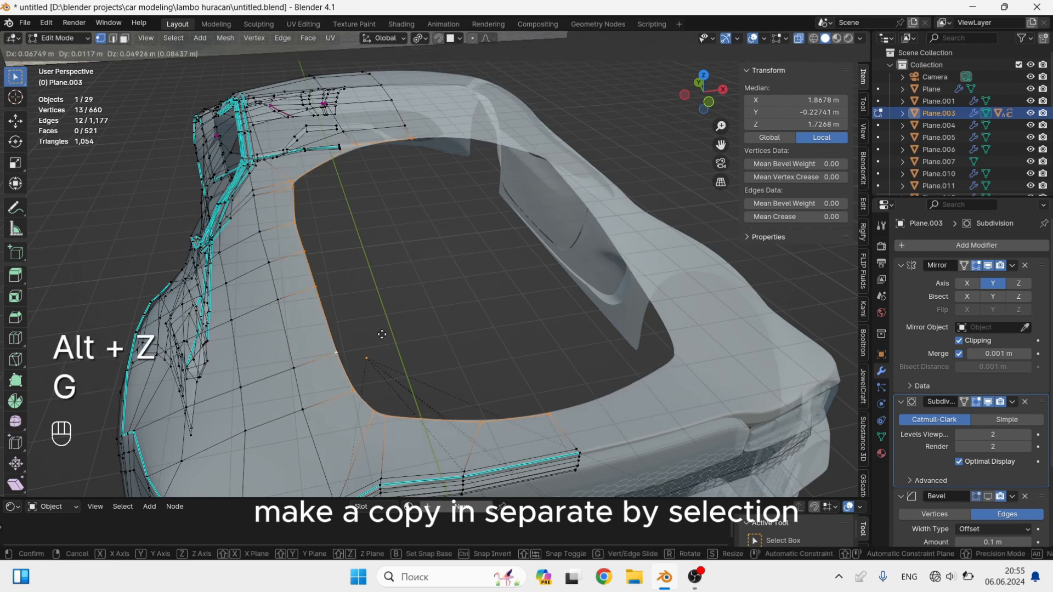
key(Escape)
key(shift+d)
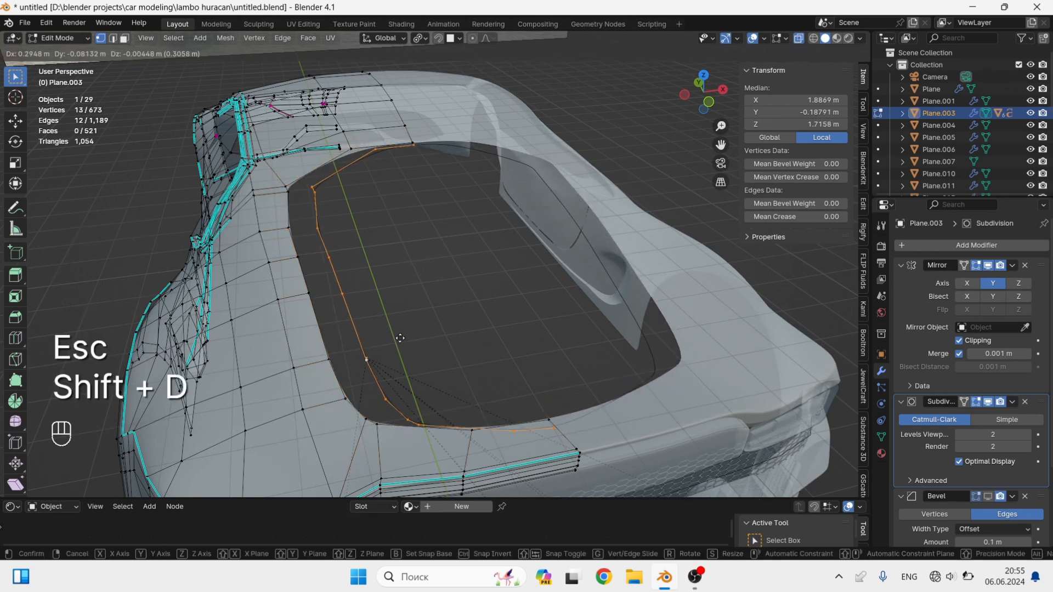
right_click(329, 340)
right_click(318, 337)
mouse_move(314, 518)
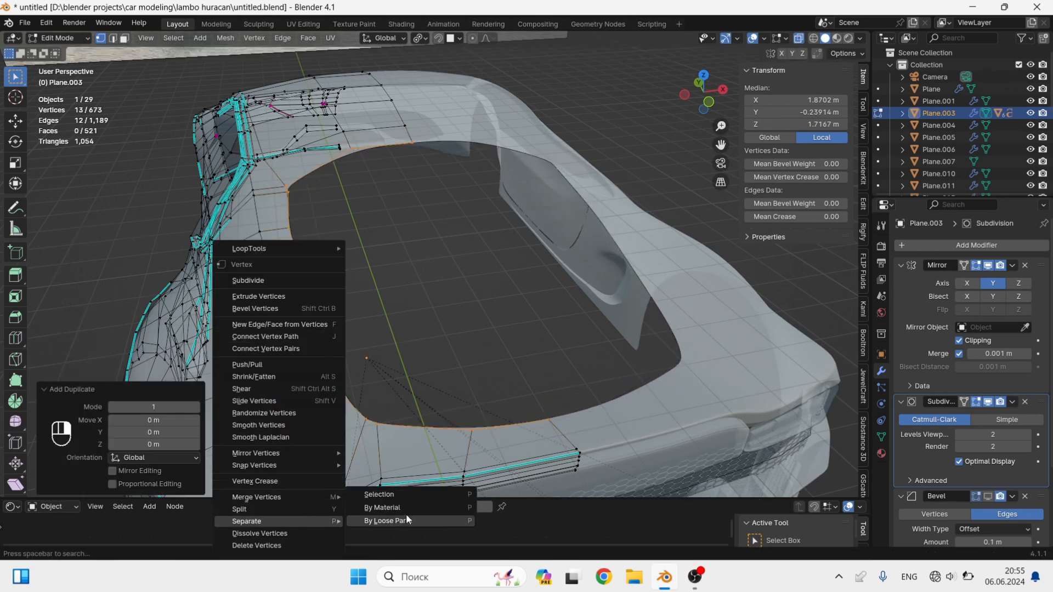
click(401, 493)
Select the separated rear window outline in Object Mode and convert it to a mesh so its modifiers are applied.
key(Tab)
click(321, 336)
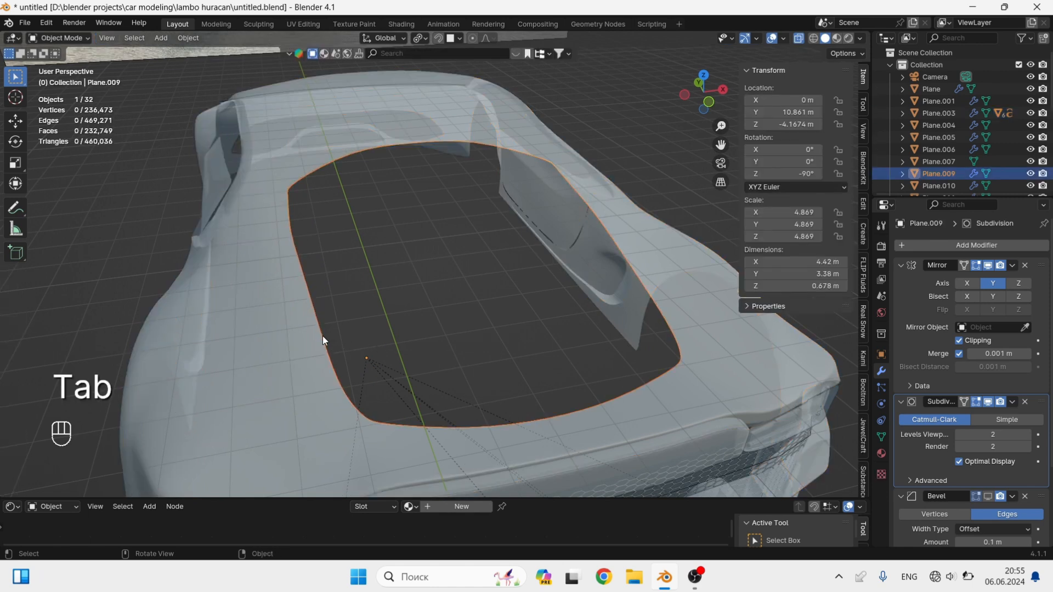
scroll(343, 341, up, 2)
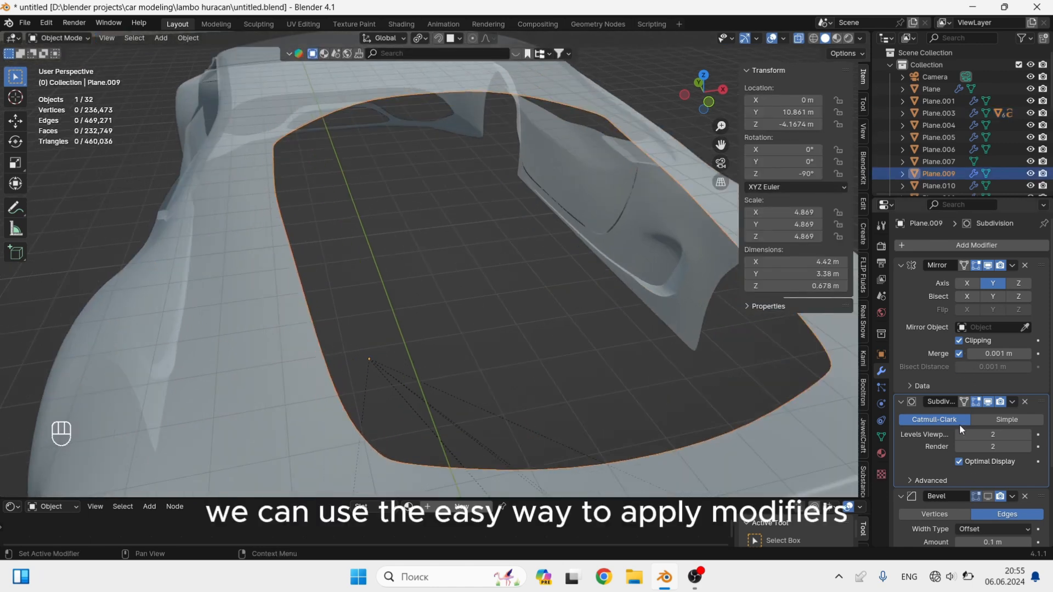
right_click(329, 376)
mouse_move(344, 351)
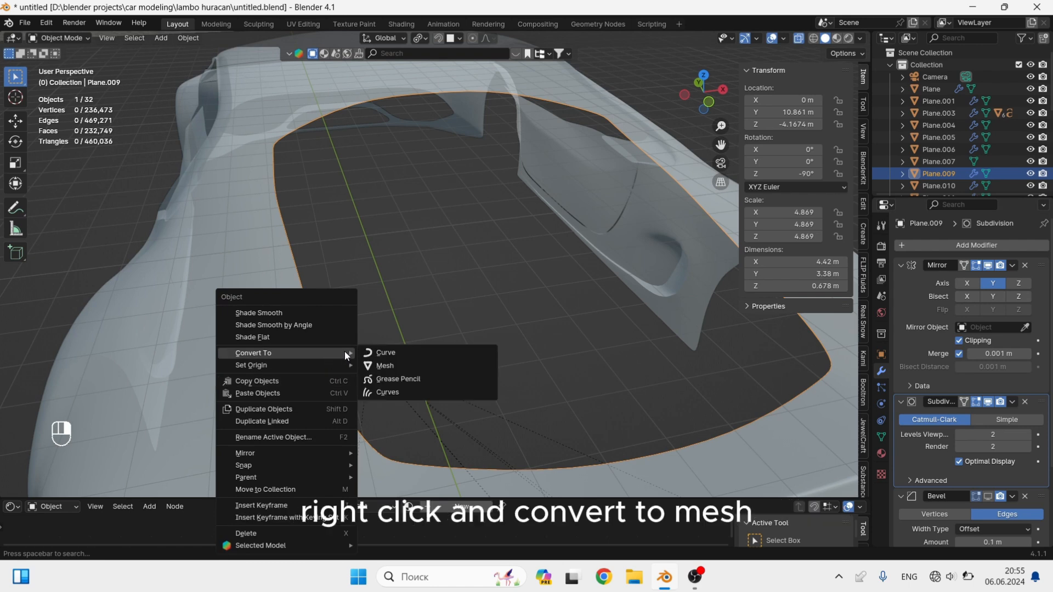
click(389, 364)
Fill the whole rear window outline with a Grid Fill surface and return to Object Mode.
key(Tab)
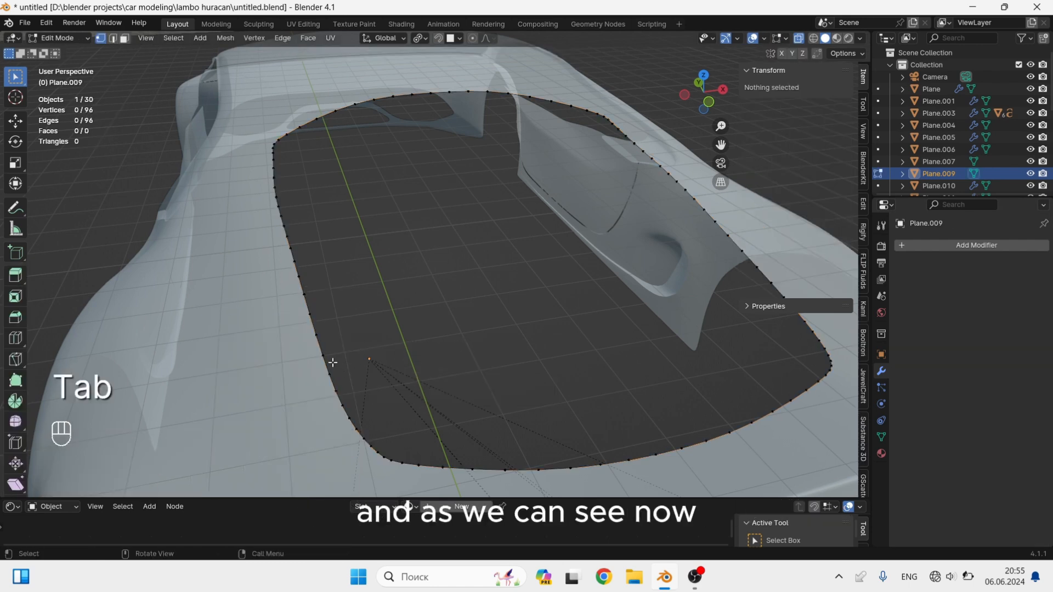
key(a)
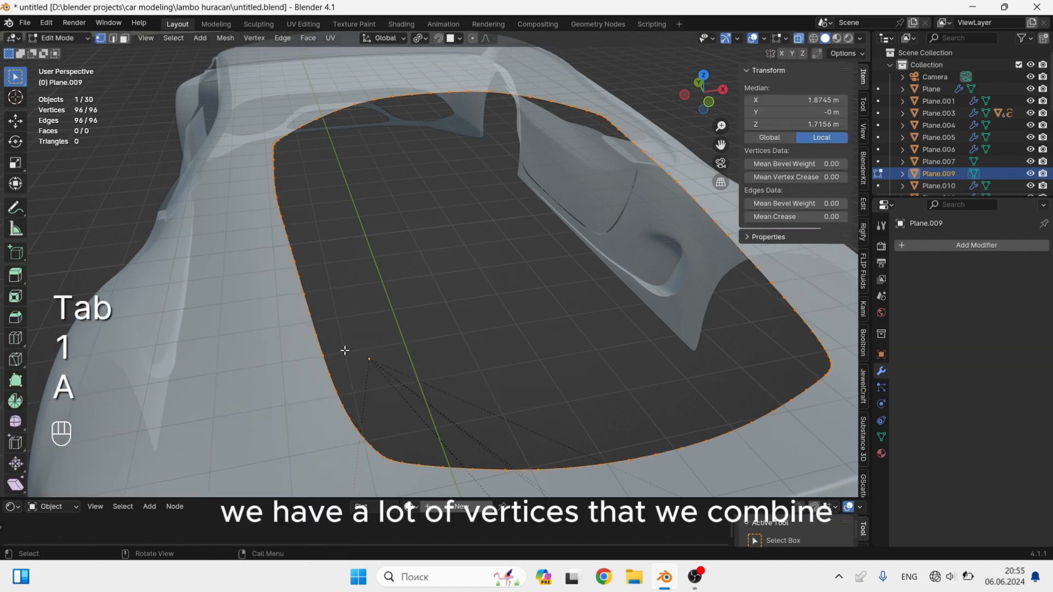
click(307, 37)
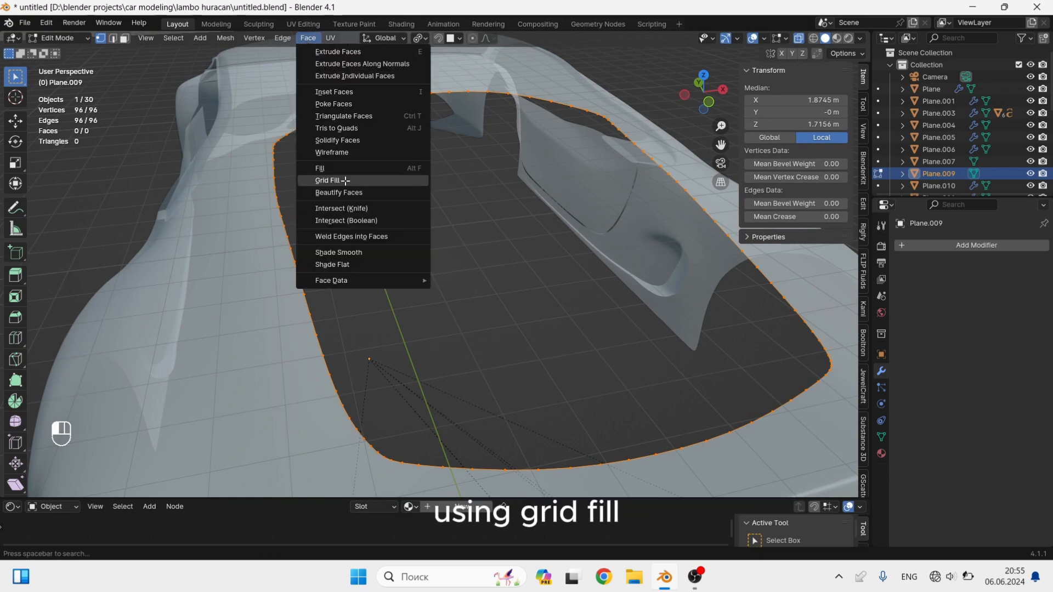
click(324, 181)
key(Tab)
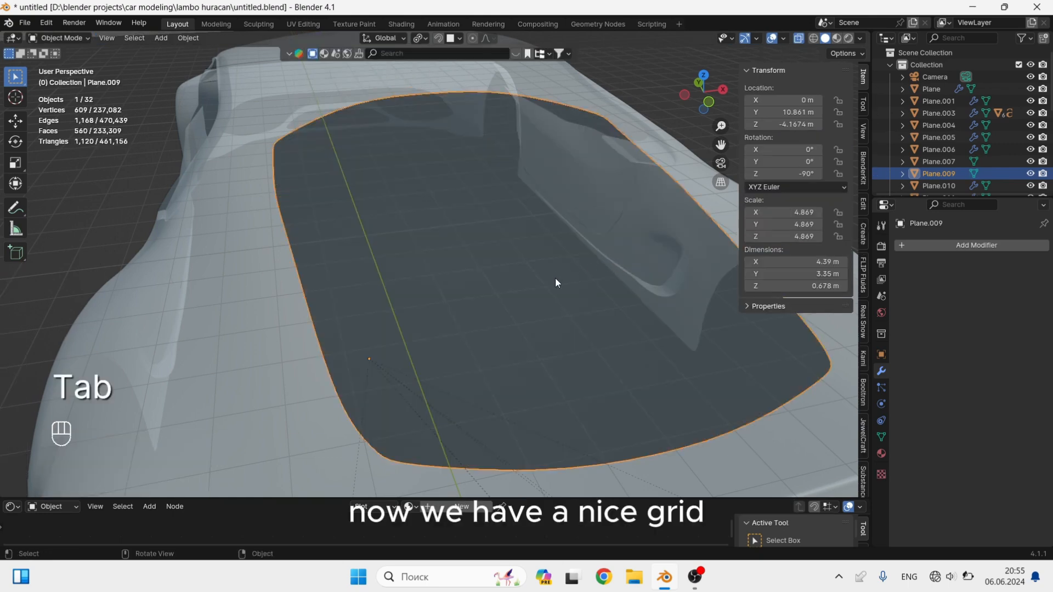
Turn X-ray off and move the rear window object into a new collection named glass.
scroll(555, 277, down, 3)
key(alt+z)
scroll(575, 283, up, 3)
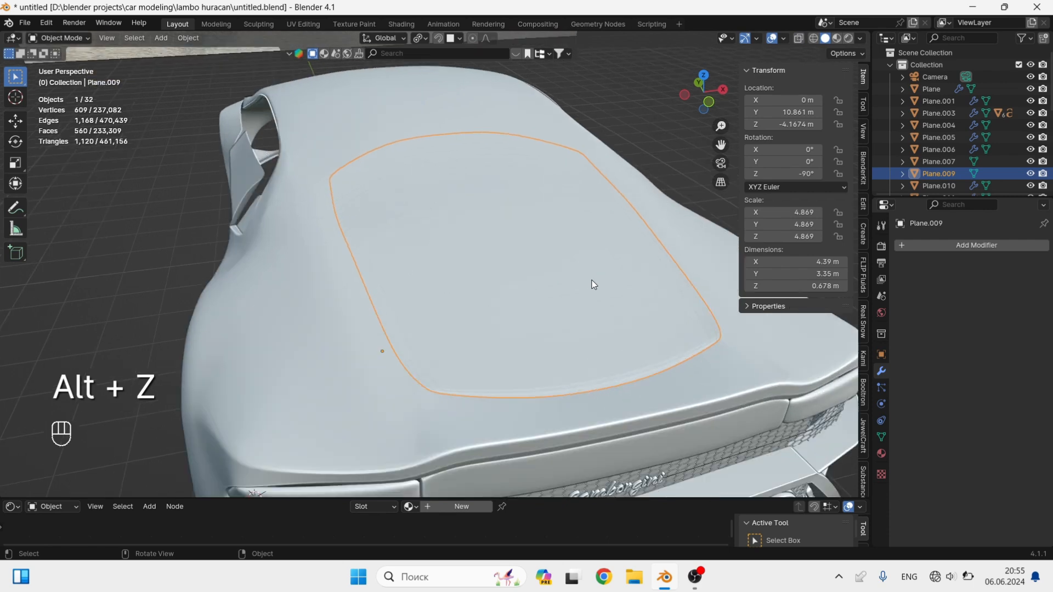
key(m)
click(593, 228)
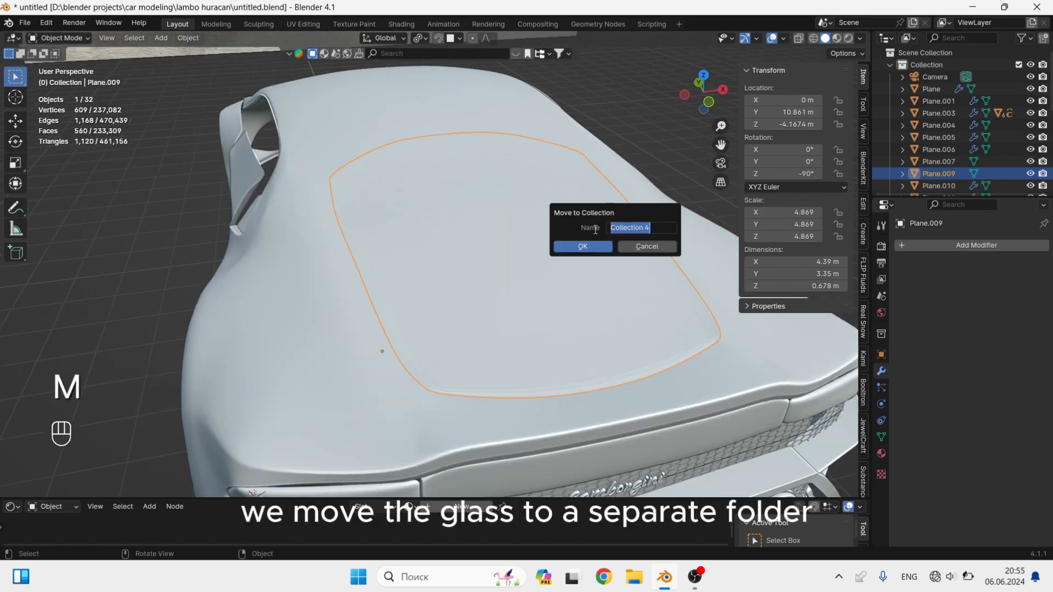
text(glass)
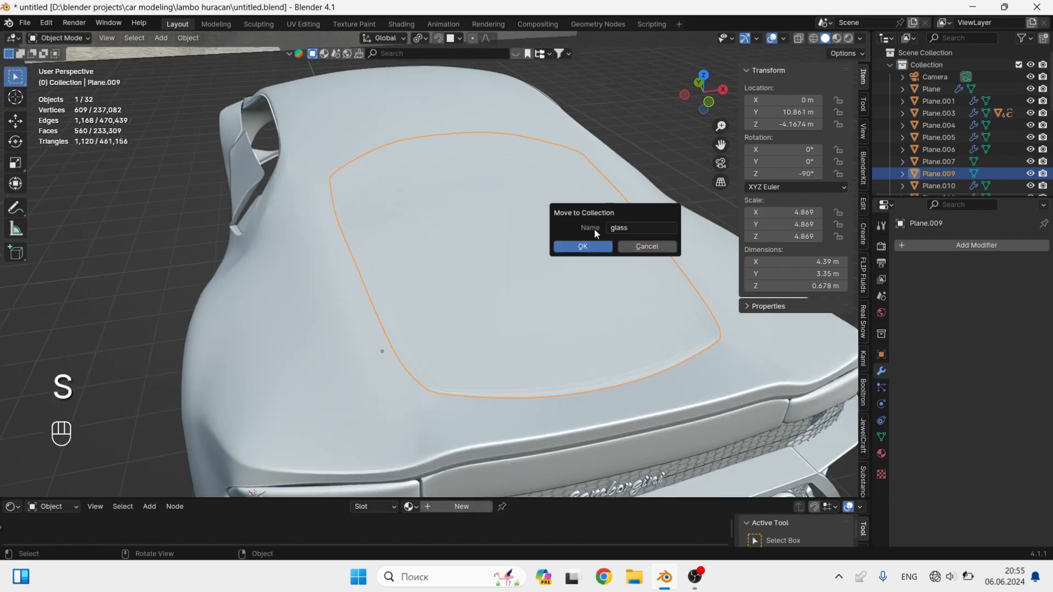
key(Return)
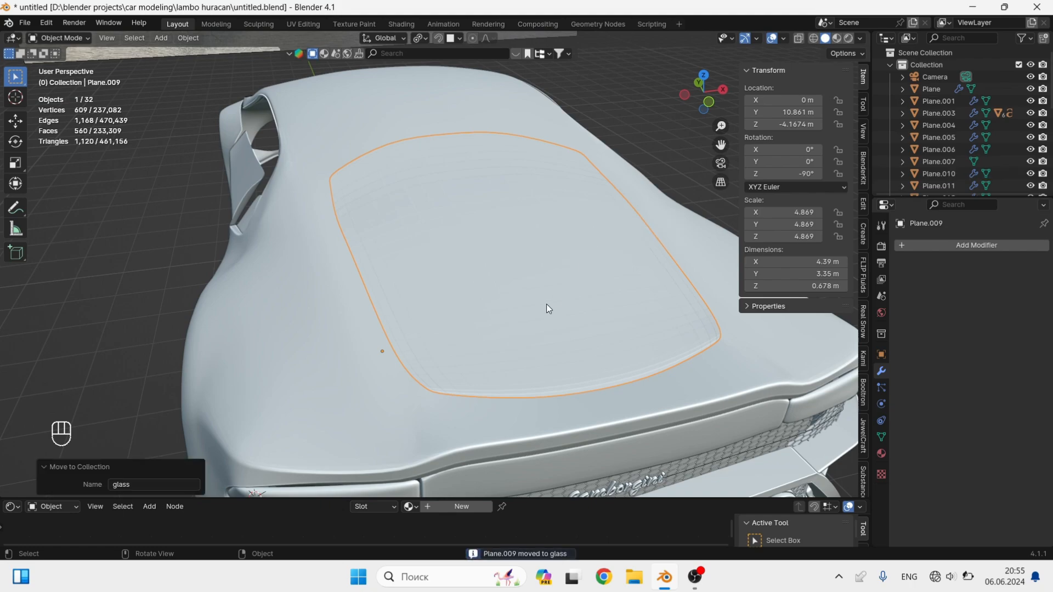
scroll(513, 251, down, 2)
middle_drag(453, 239, 438, 217)
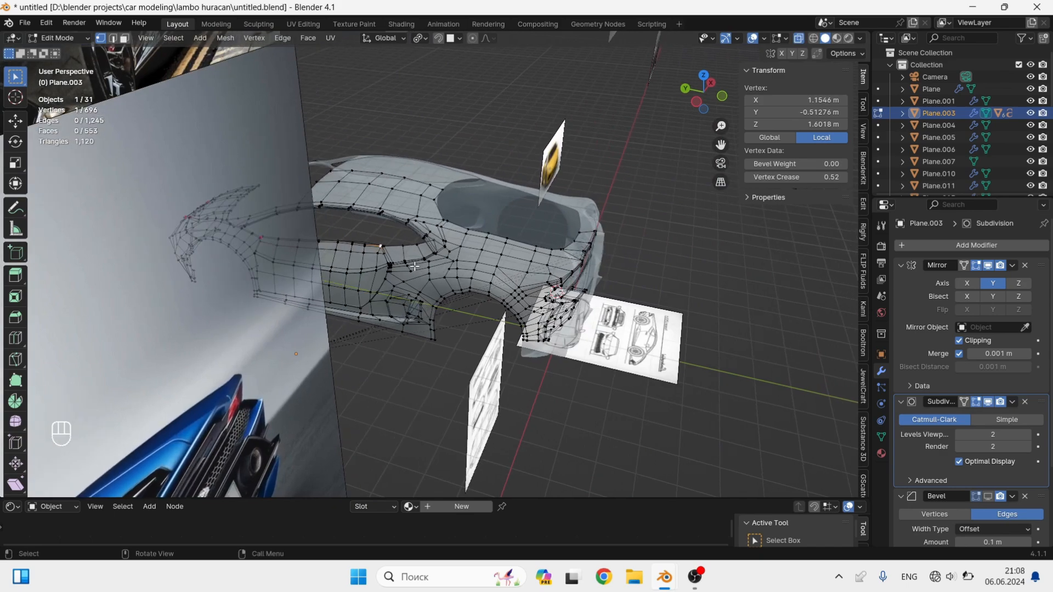
Enable the automatic Depth option in the navigation preferences.
scroll(397, 255, up, 4)
scroll(398, 255, up, 8)
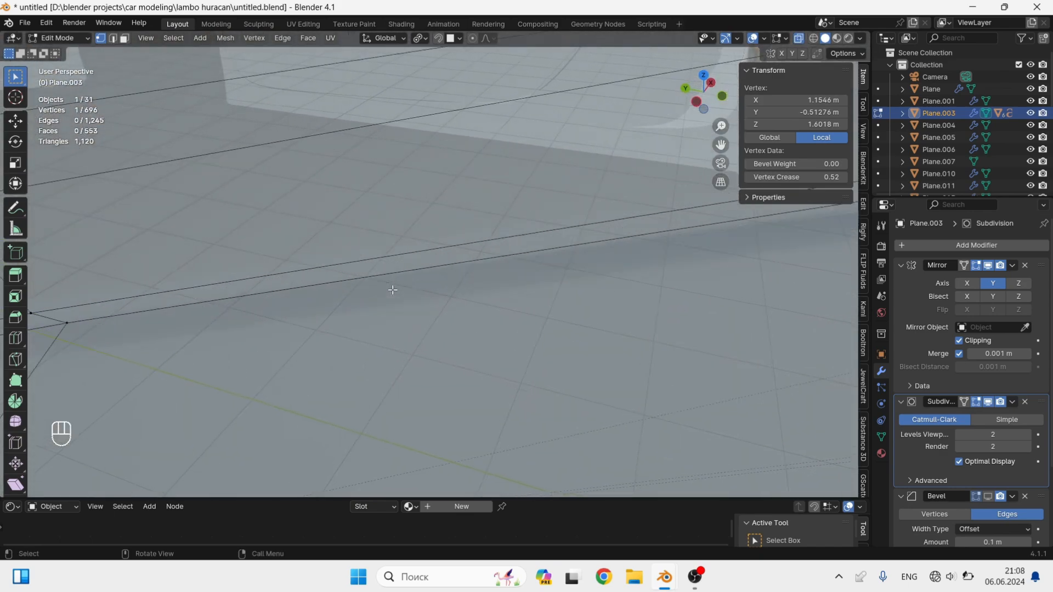
scroll(392, 290, down, 10)
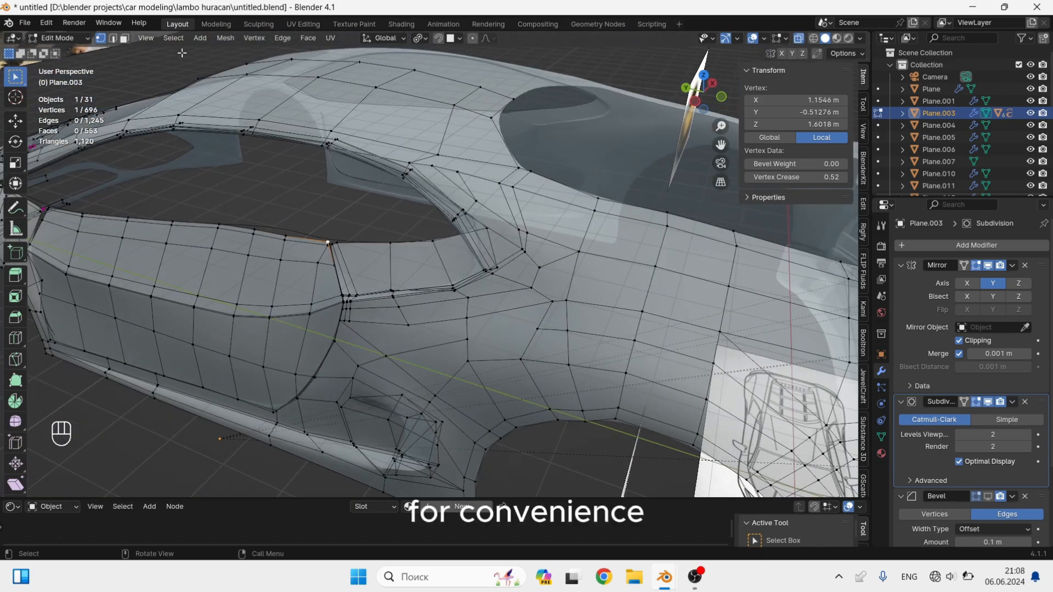
click(48, 25)
click(78, 176)
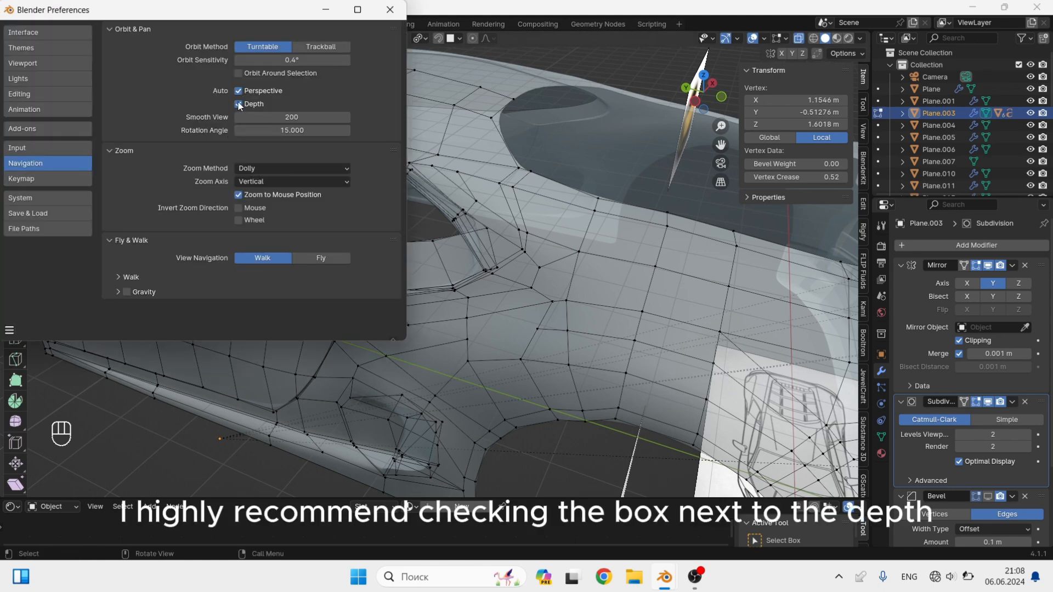
click(385, 18)
Move the two upper corner vertices of the body panel beside the door gap by about 0.008, 0.008 and 0.015 m in X, Y, Z.
scroll(384, 290, up, 10)
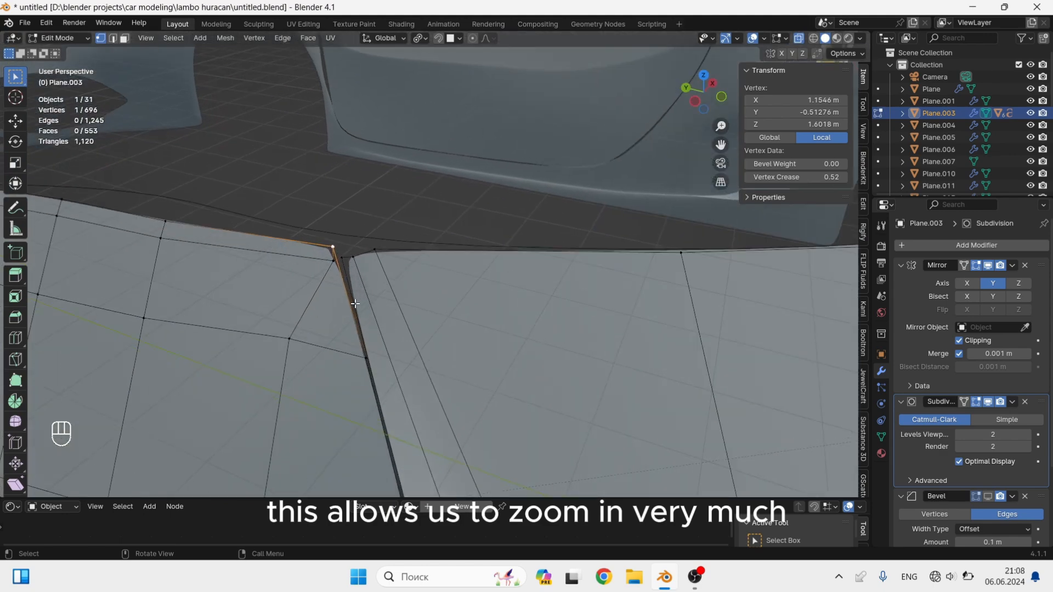
scroll(369, 267, up, 3)
middle_drag(358, 262, 363, 294)
scroll(354, 266, up, 4)
click(369, 235)
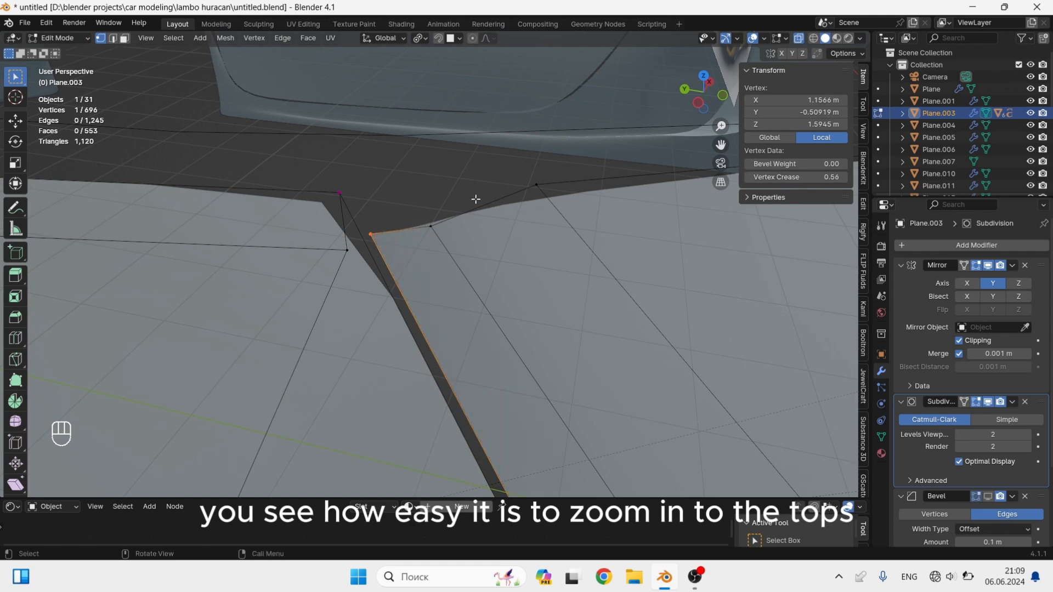
shift+drag(376, 254, 376, 253)
key(g)
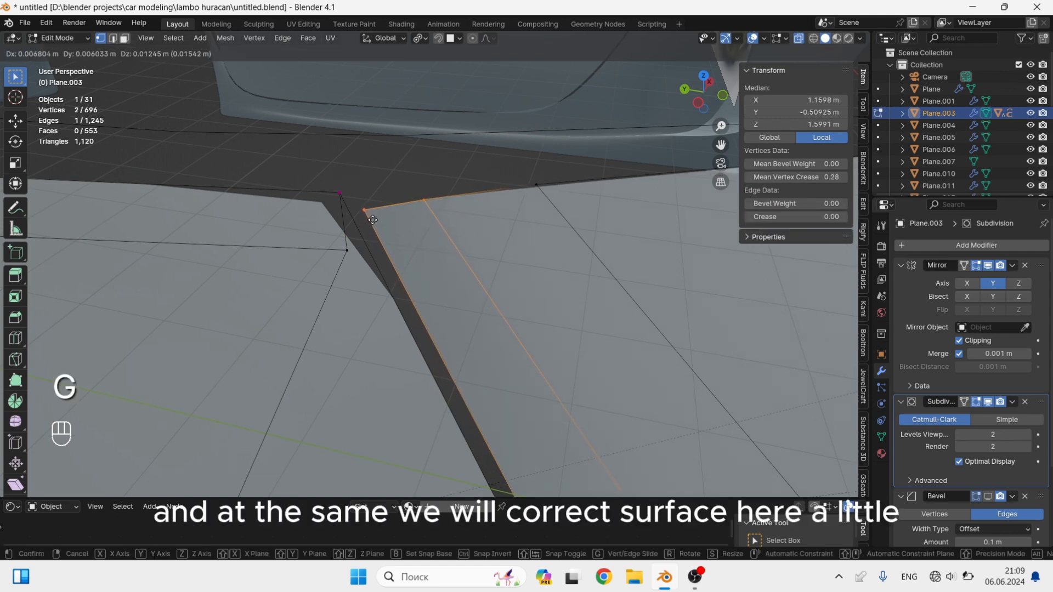
click(343, 250)
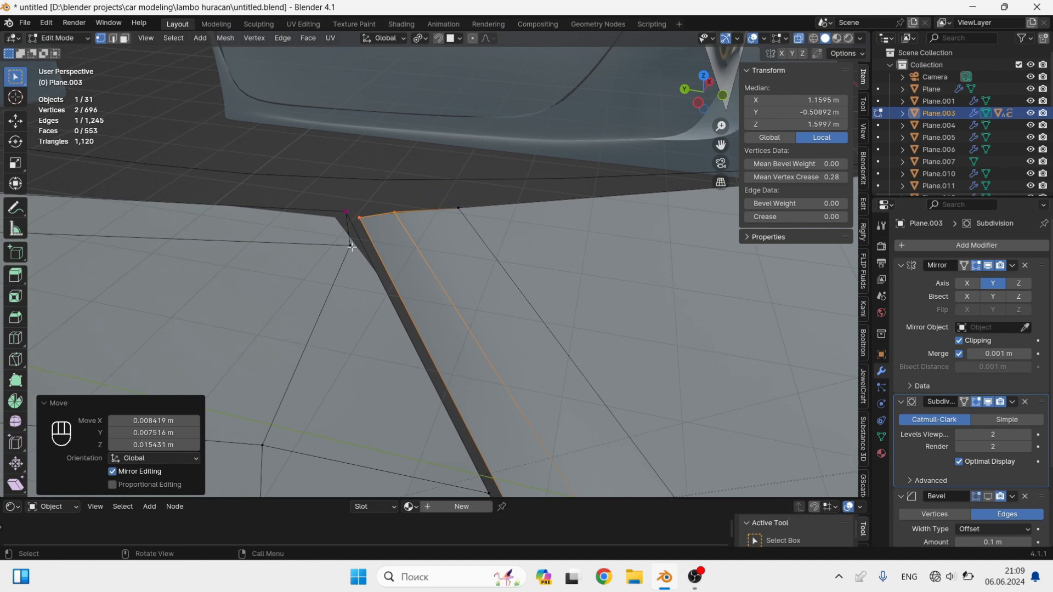
Subdivide the door's edge along the gap and slide the new vertex up near the corner, with a factor of about 0.75.
key(2)
right_click(371, 263)
click(318, 220)
key(1)
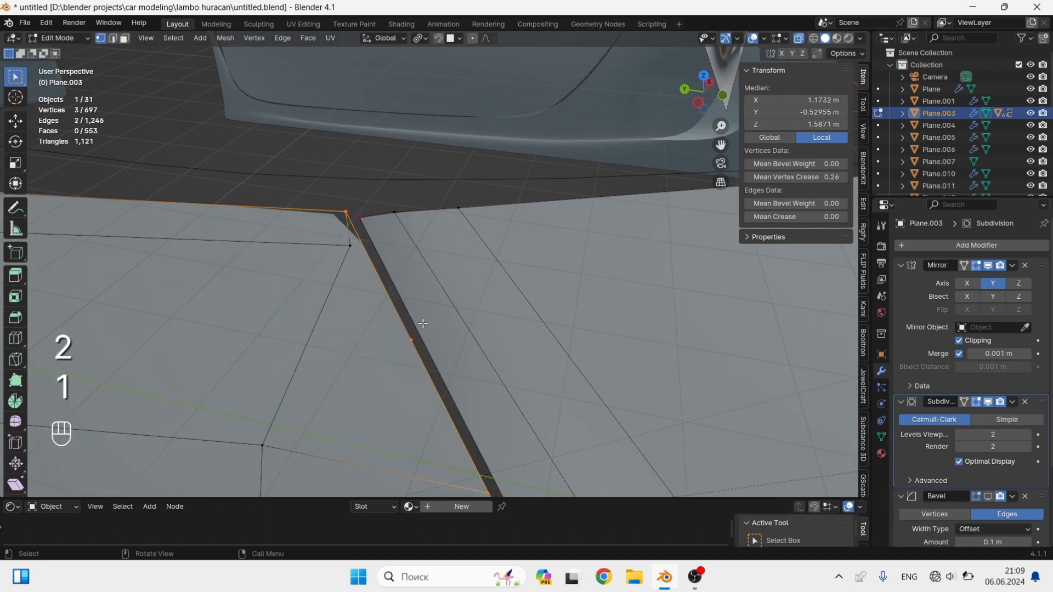
key(g)
key(g)
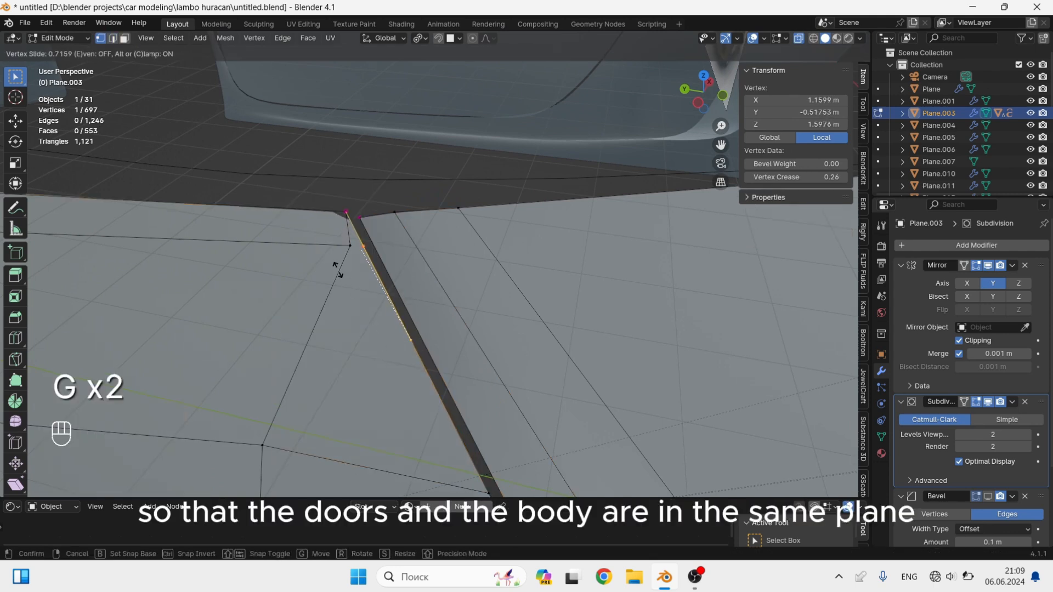
click(334, 264)
Subdivide the door's top edge beside the gap corner and slide the new vertex along that edge toward the corner.
middle_drag(335, 265, 338, 181)
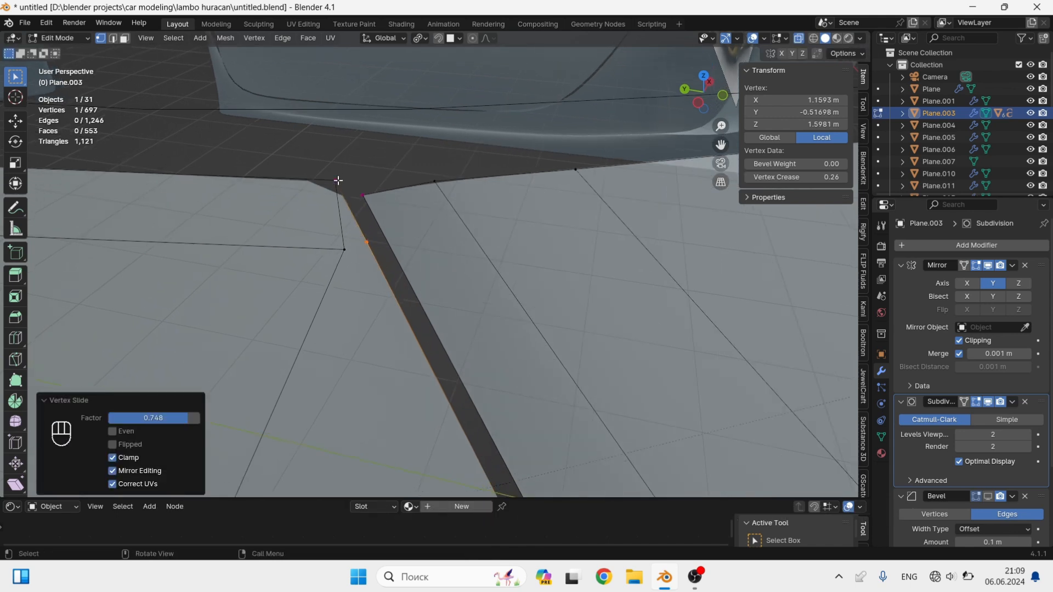
key(2)
right_click(260, 177)
click(261, 177)
key(1)
middle_drag(260, 176, 221, 226)
click(221, 227)
key(g)
key(g)
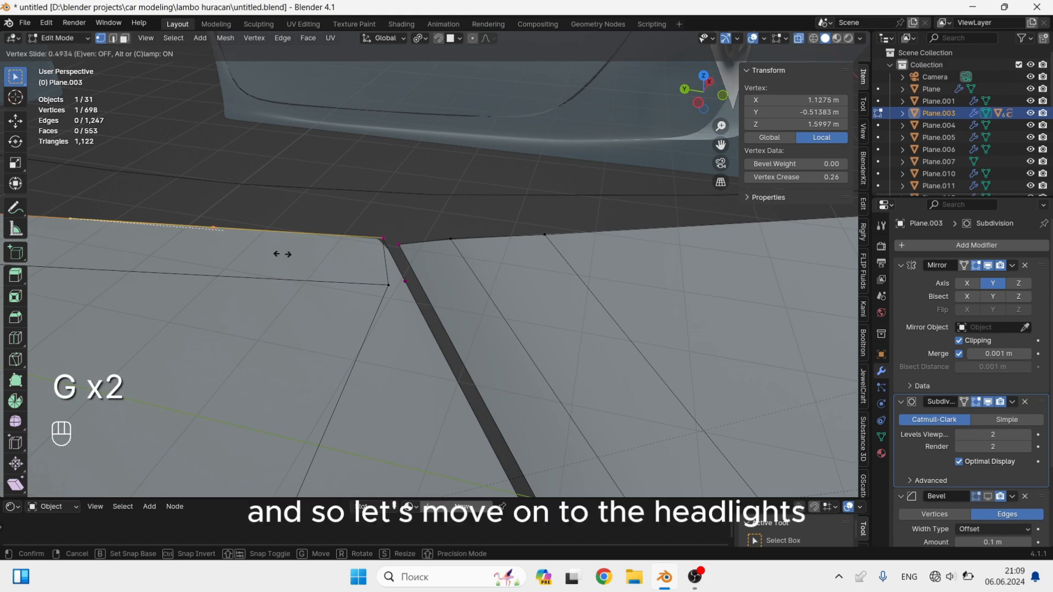
click(347, 268)
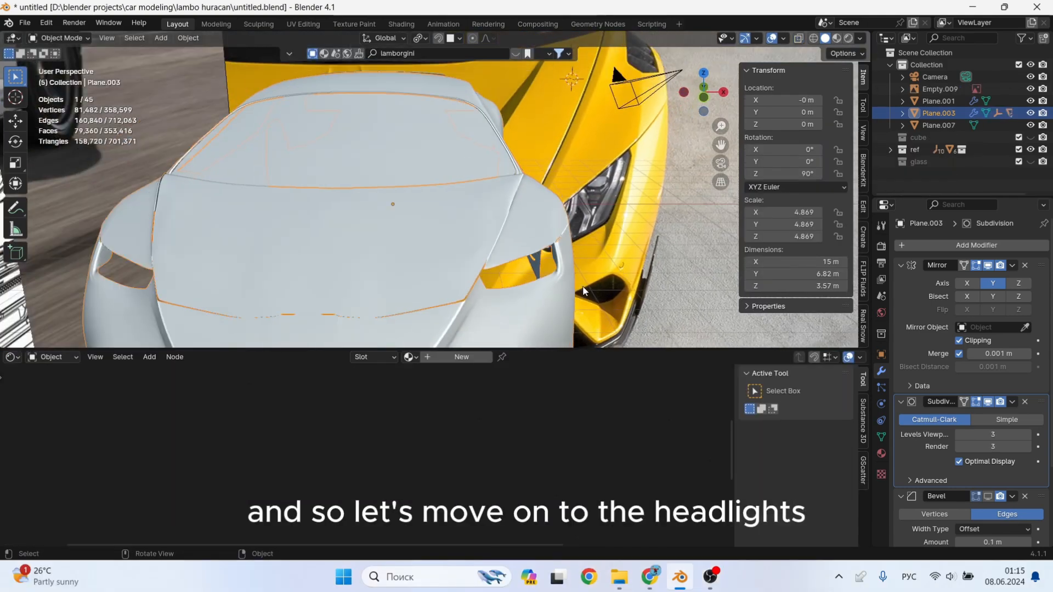
Enlarge the 3D viewport and enter Edit Mode on the car body at the headlight opening.
drag(582, 350, 576, 514)
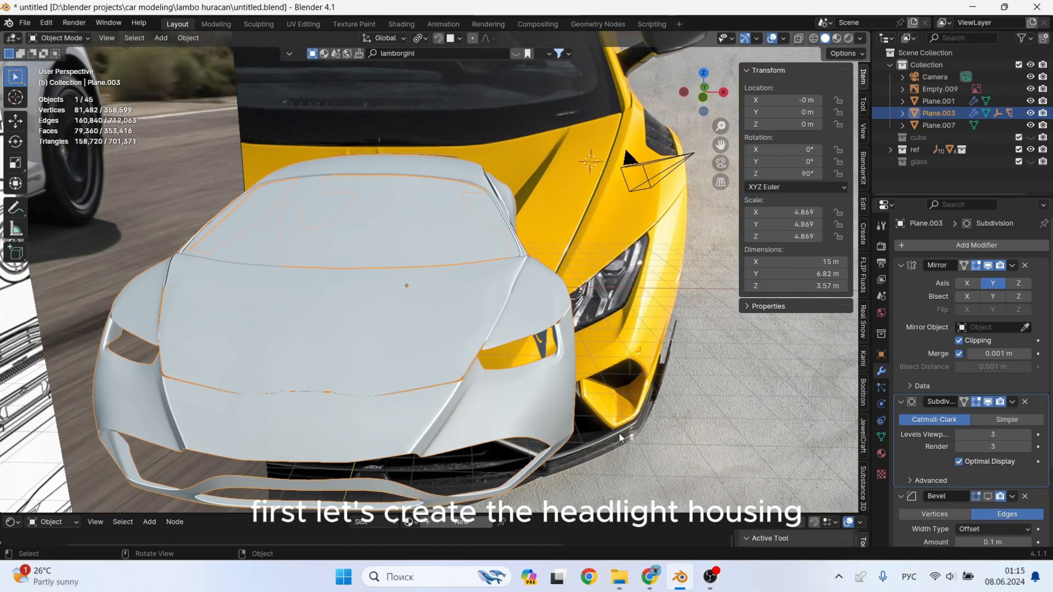
middle_drag(628, 419, 511, 419)
middle_drag(637, 277, 634, 240)
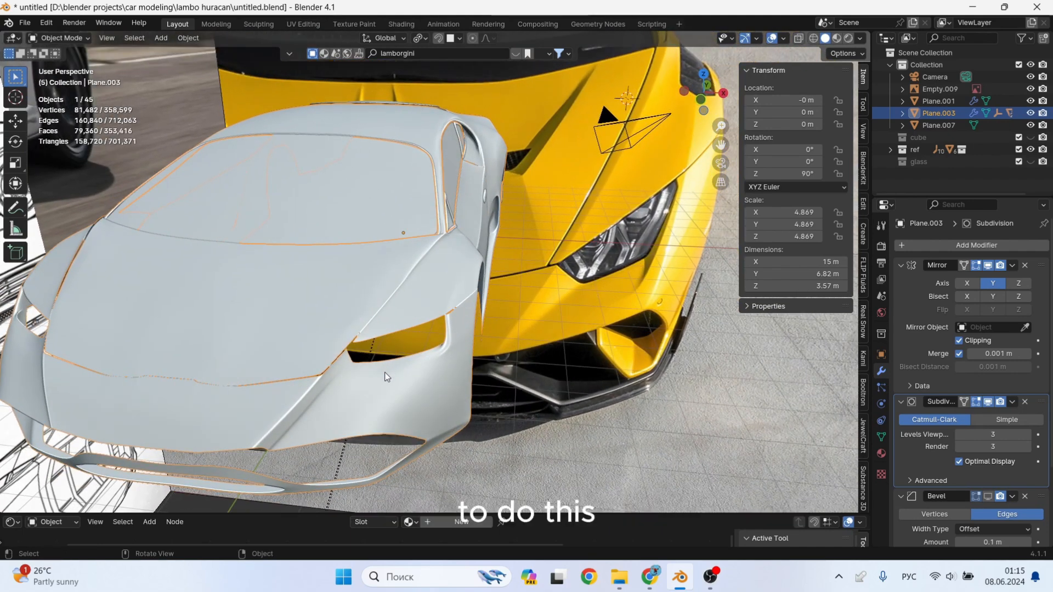
scroll(385, 377, up, 6)
key(Tab)
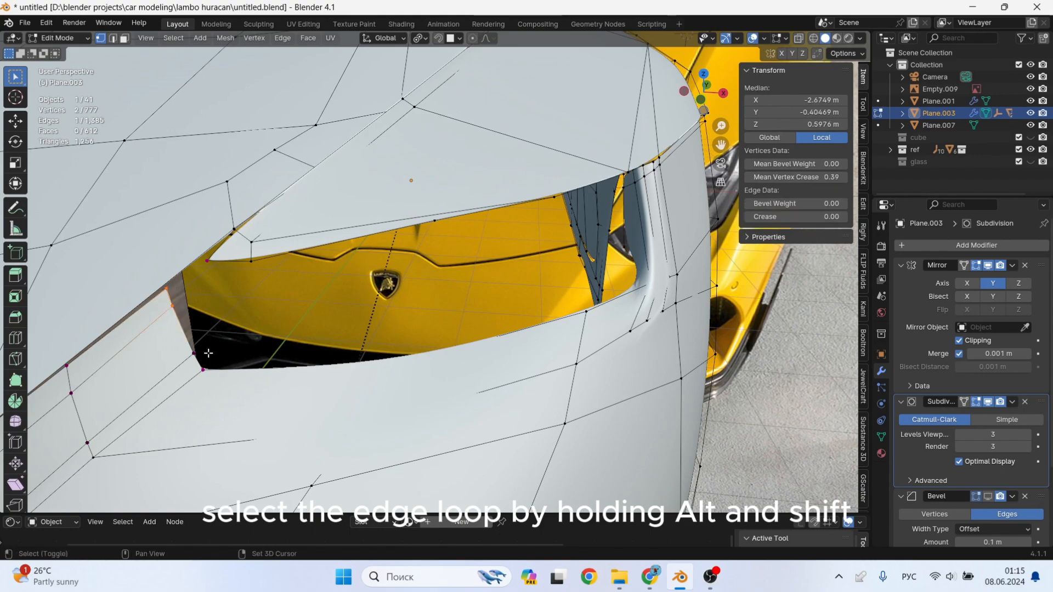
Select the edge loop around the headlight opening with X-ray display enabled.
key(alt+z)
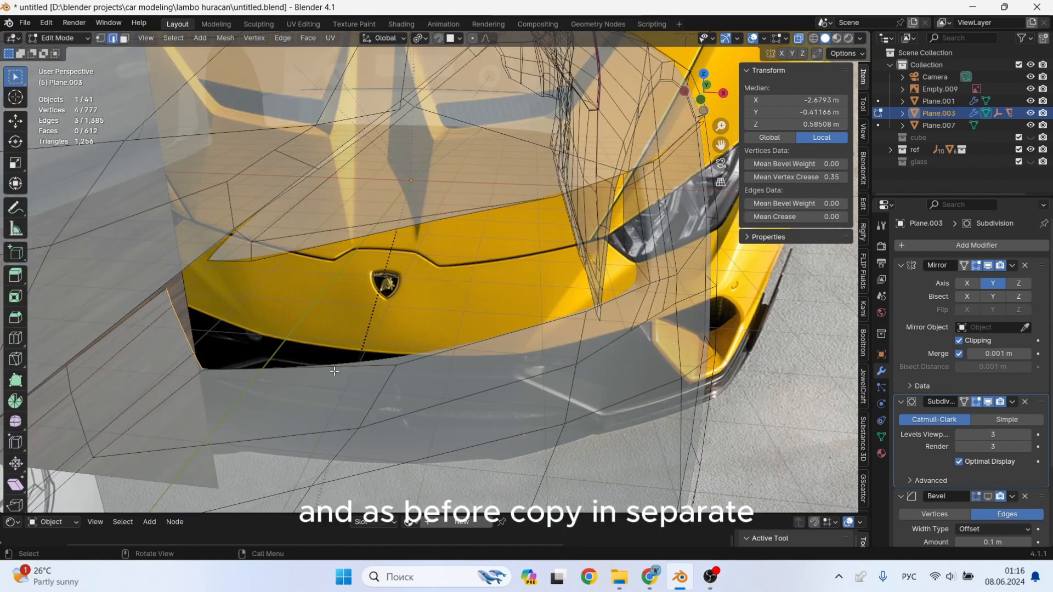
mouse_move(623, 286)
middle_down()
mouse_move(612, 292)
mouse_move(631, 283)
mouse_move(617, 283)
middle_up()
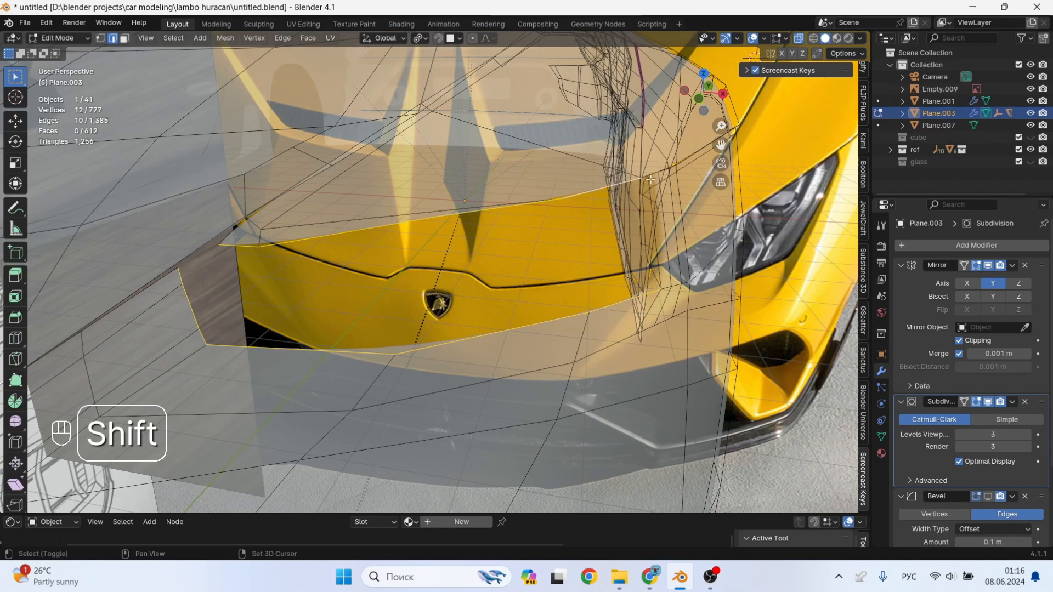
shift+middle_drag(650, 179, 741, 52)
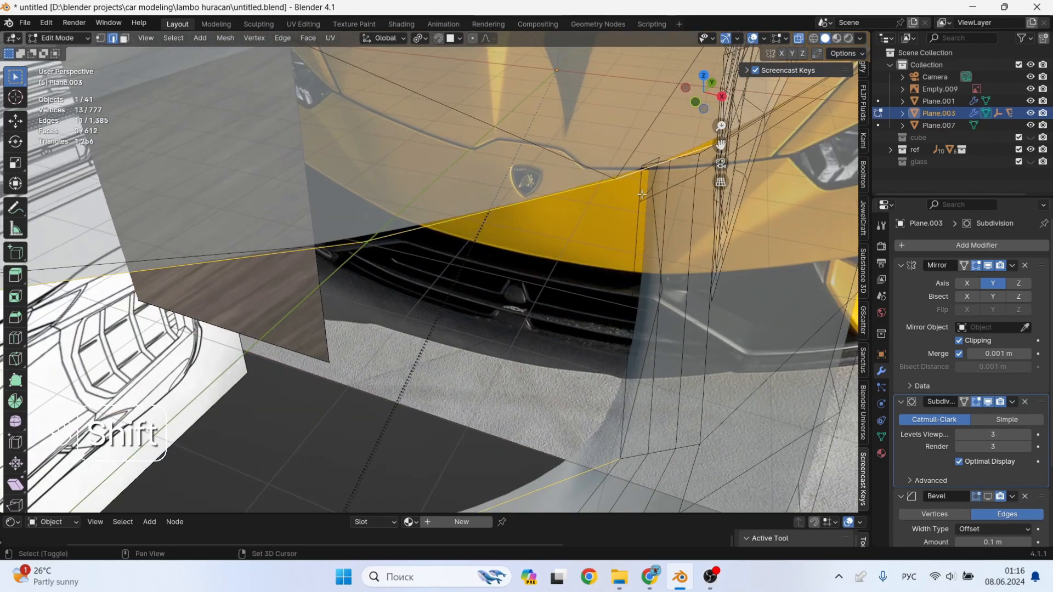
scroll(624, 312, down, 2)
shift+middle_drag(394, 351, 478, 312)
Duplicate the selected headlight edges in place and separate the copy into its own object.
key(shift+d)
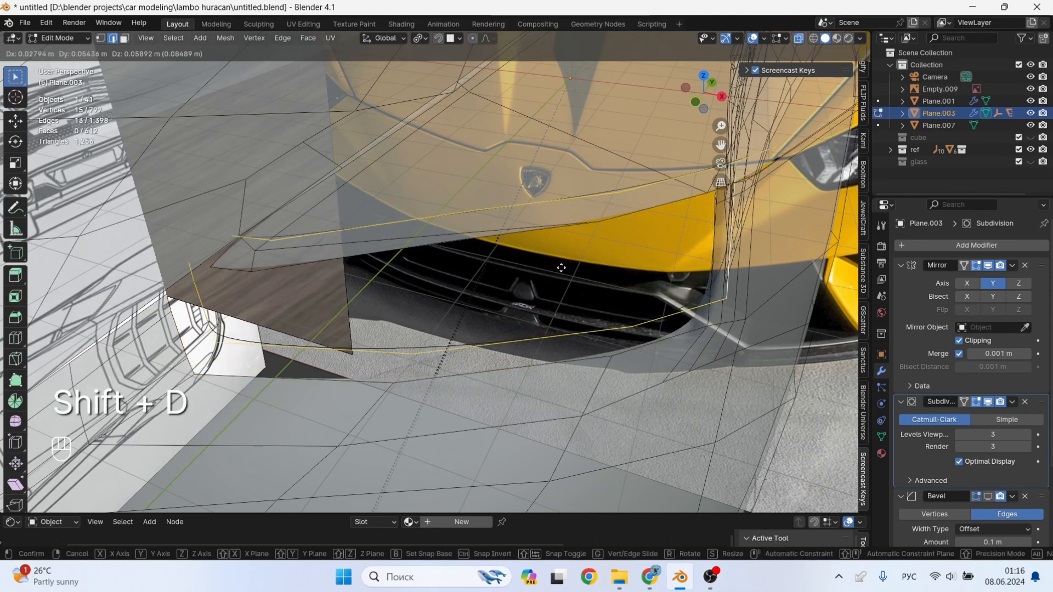
right_click(468, 503)
right_click(469, 504)
mouse_move(471, 521)
click(564, 491)
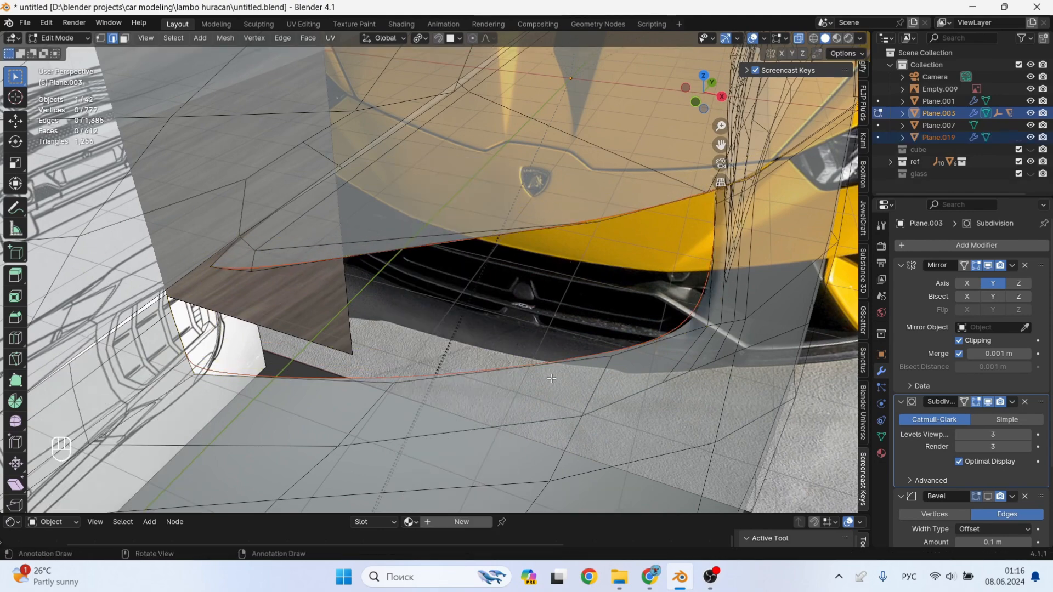
Return to Object Mode and isolate only the separated headlight outline in local view.
key(Tab)
key(KP_Divide)
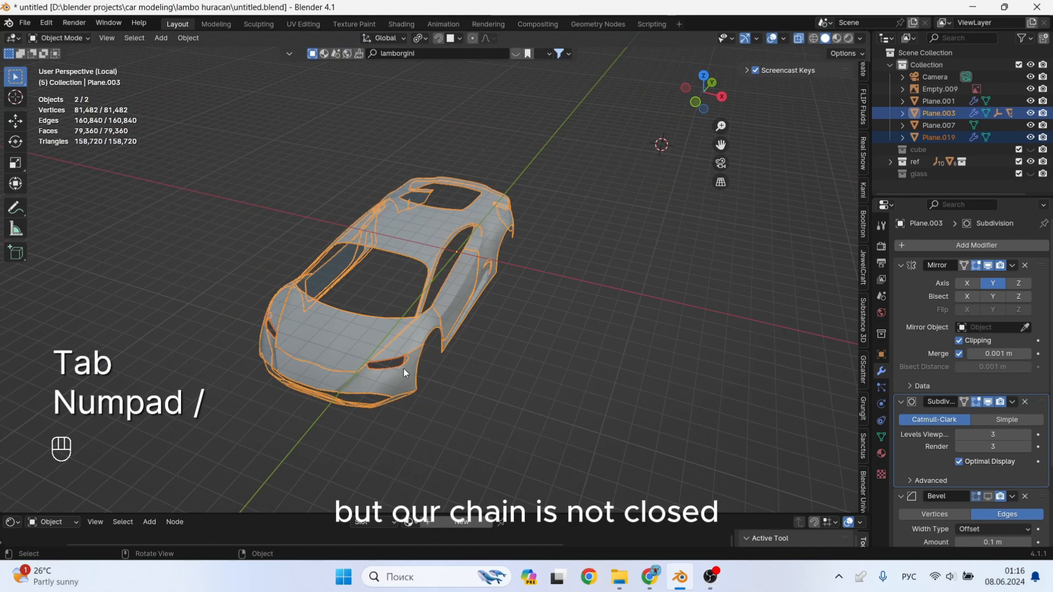
scroll(394, 373, up, 2)
key(KP_Divide)
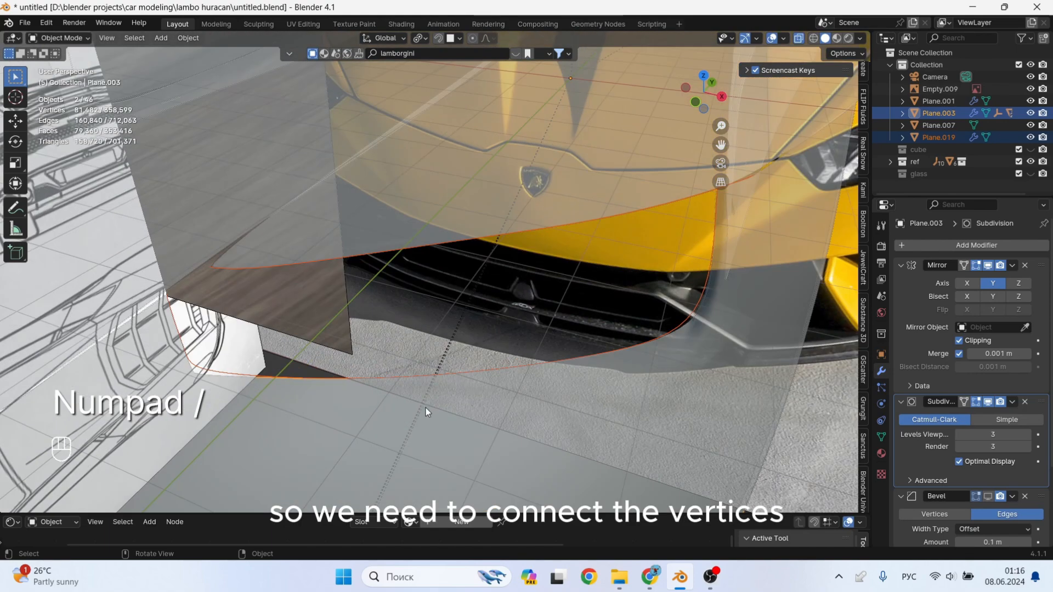
click(426, 377)
key(KP_Divide)
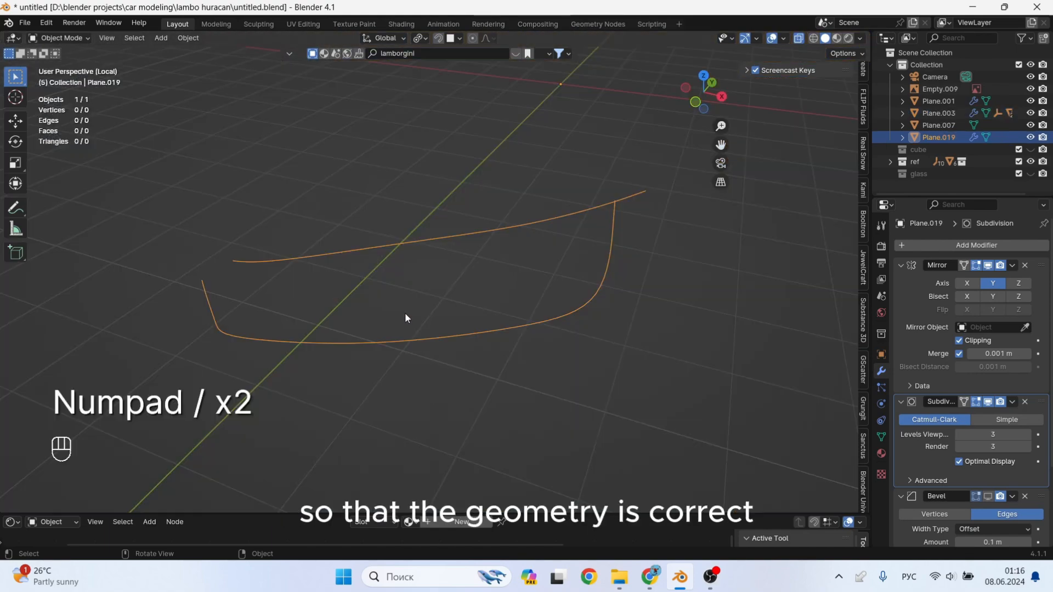
Connect the two open end vertices at the narrow inner end of the headlight outline with an edge.
key(Tab)
key(1)
drag(238, 252, 211, 272)
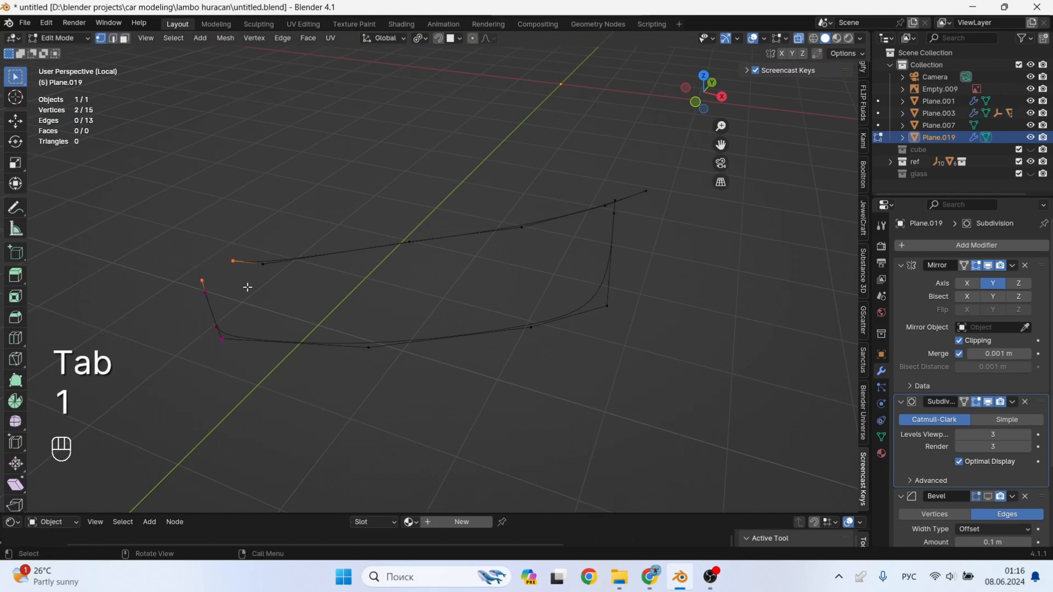
key(f)
Move the outline's protruding outer end vertex by about -0.055, -0.092 and 0.021 m, and close the outer gap with Merge At Center.
scroll(647, 200, up, 5)
click(651, 173)
middle_drag(645, 209, 565, 253)
key(g)
click(508, 220)
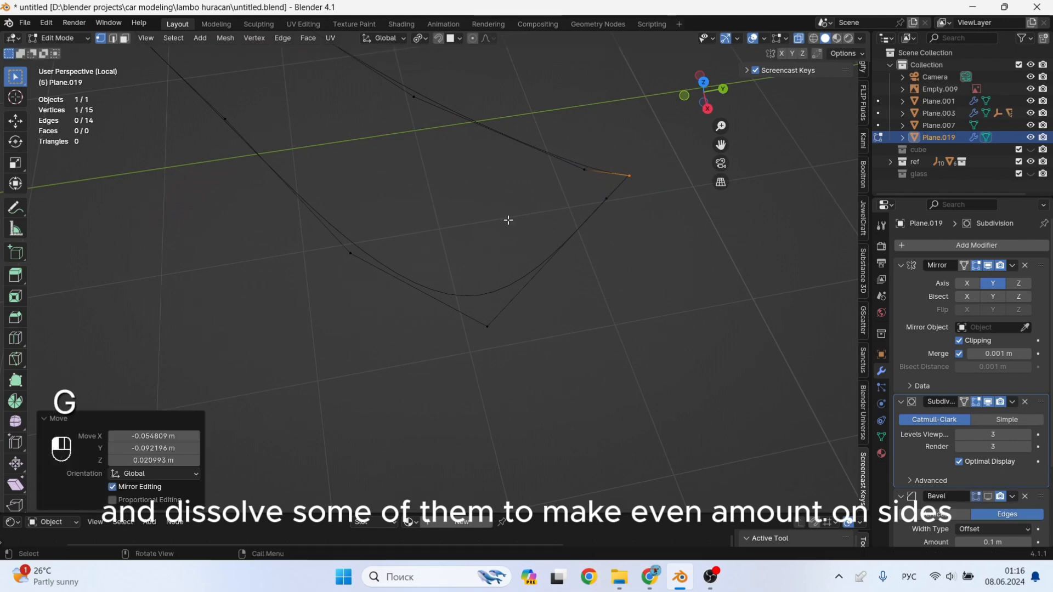
key(m)
click(611, 189)
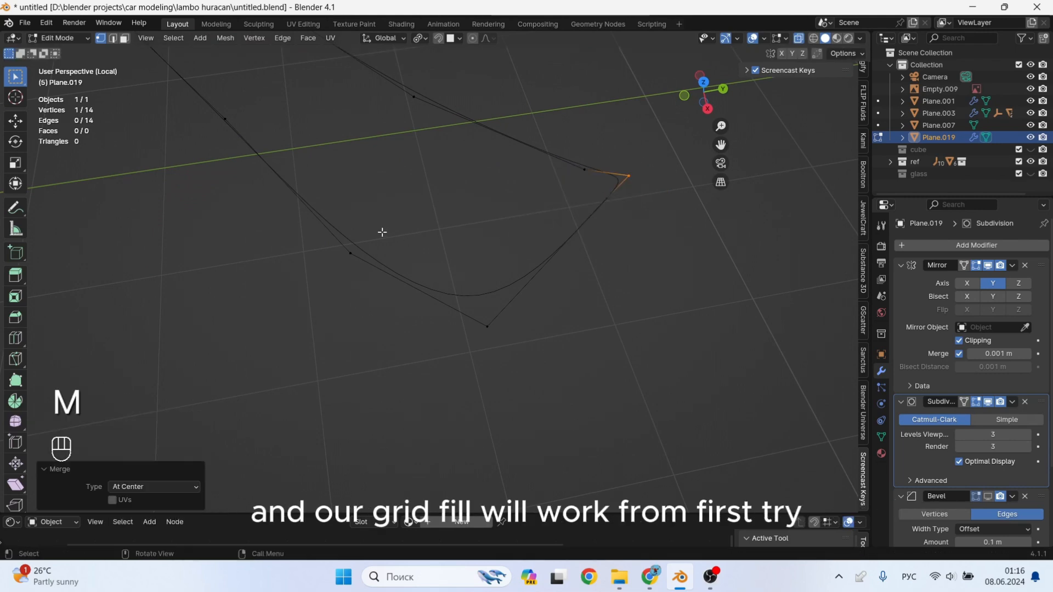
Expand the selection at the outline's outer tip to the neighbouring vertices and merge the three at center.
middle_drag(383, 230, 521, 221)
scroll(416, 241, down, 3)
scroll(338, 242, up, 4)
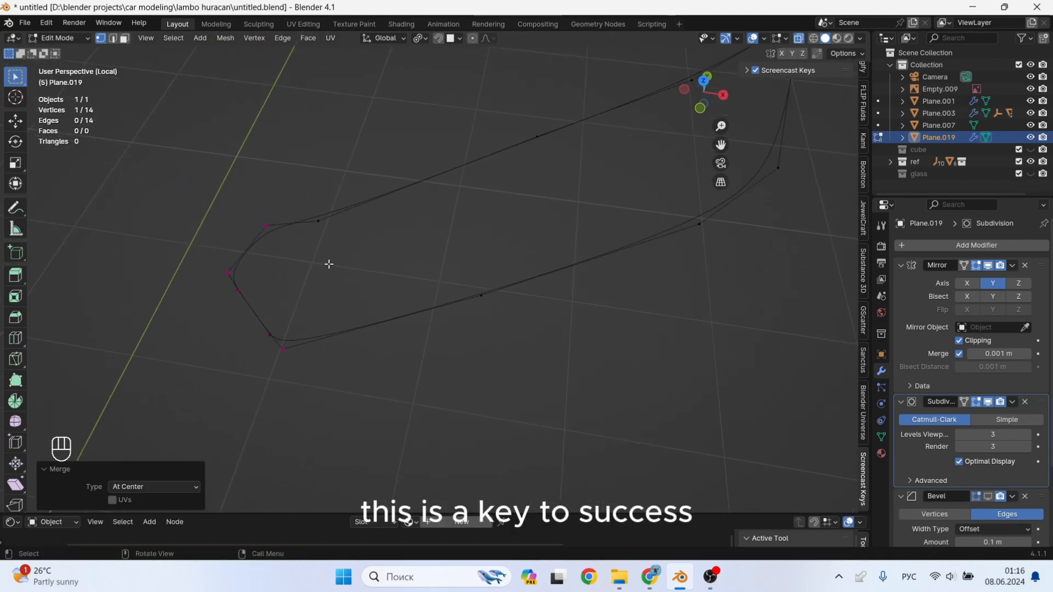
scroll(270, 275, up, 1)
middle_drag(271, 275, 332, 273)
scroll(640, 103, up, 2)
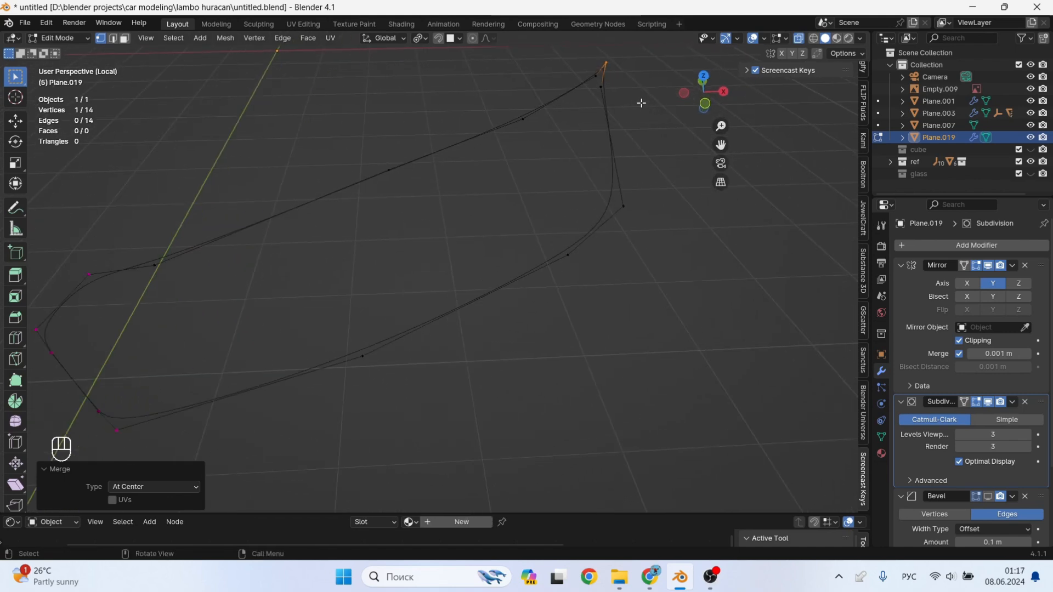
middle_drag(640, 104, 587, 146)
scroll(582, 146, up, 2)
key(ctrl+KP_Add)
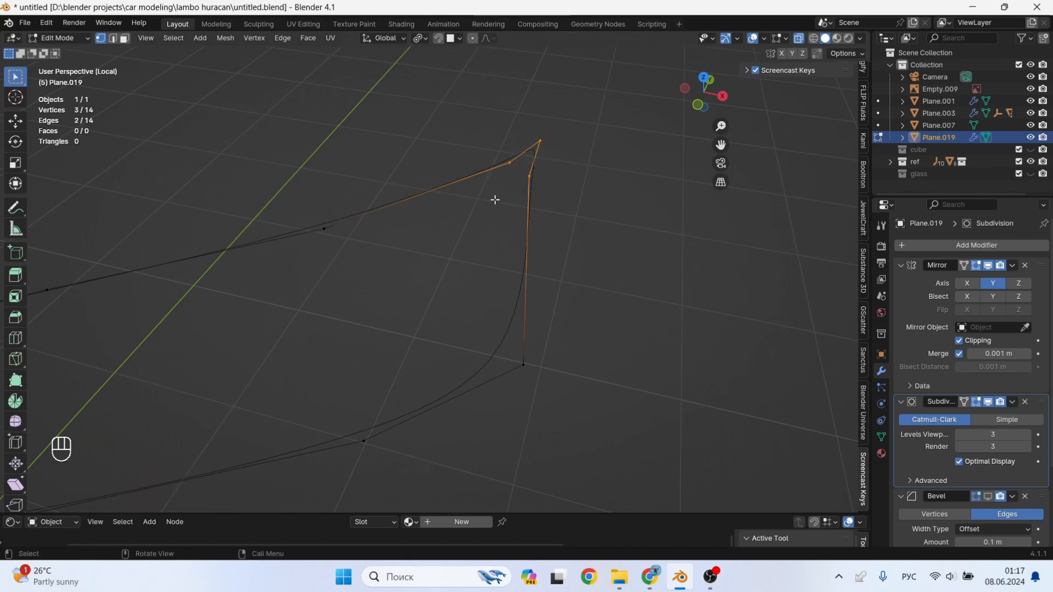
key(m)
click(501, 197)
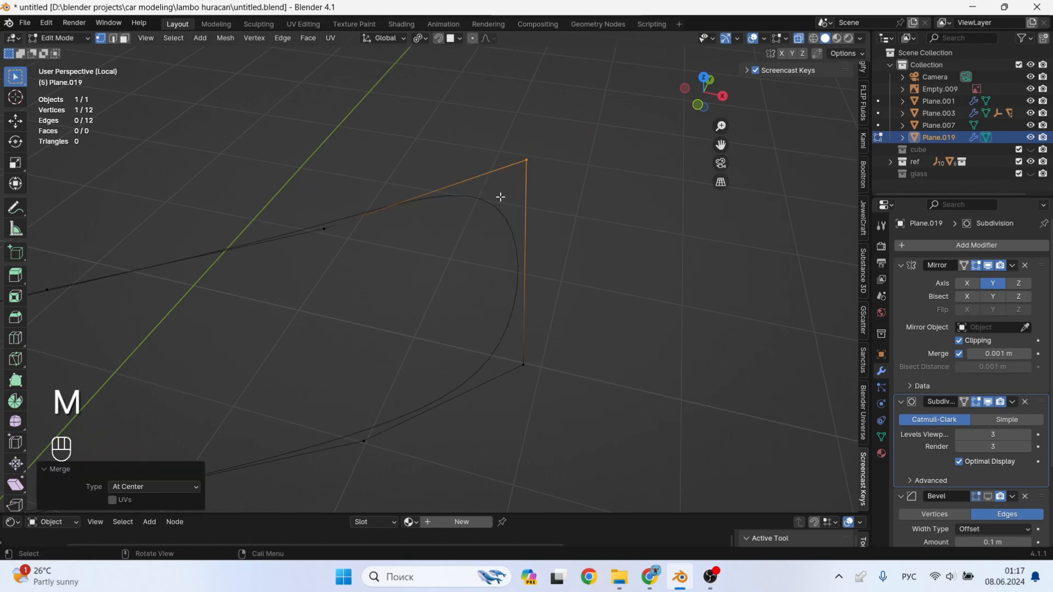
Slide the lower-side vertex nearest the inner corner along its edge toward the outline's outer end.
scroll(501, 197, down, 4)
shift+middle_drag(425, 281, 473, 279)
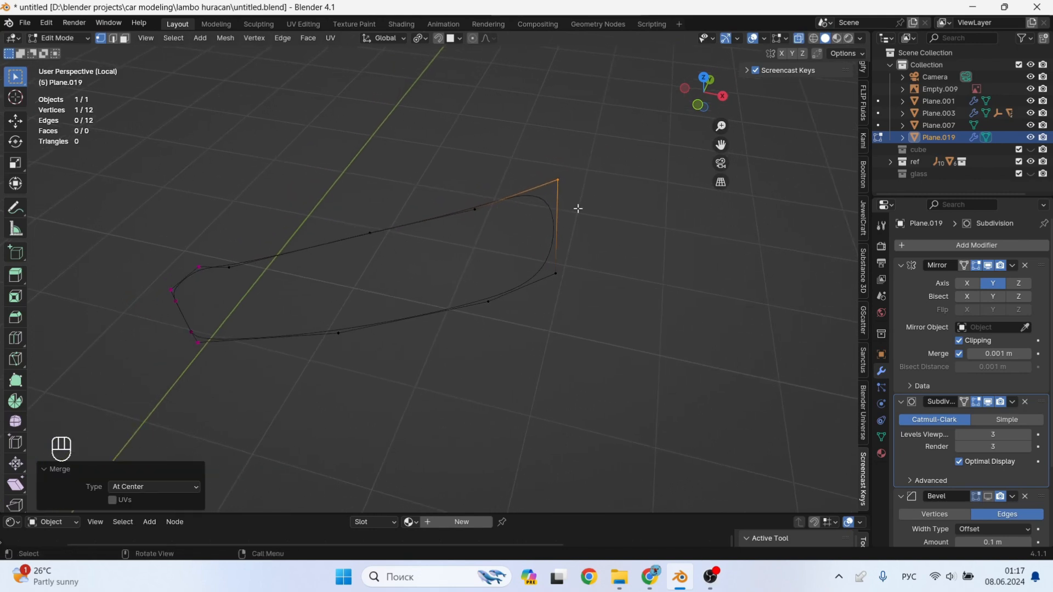
click(338, 332)
key(g)
key(g)
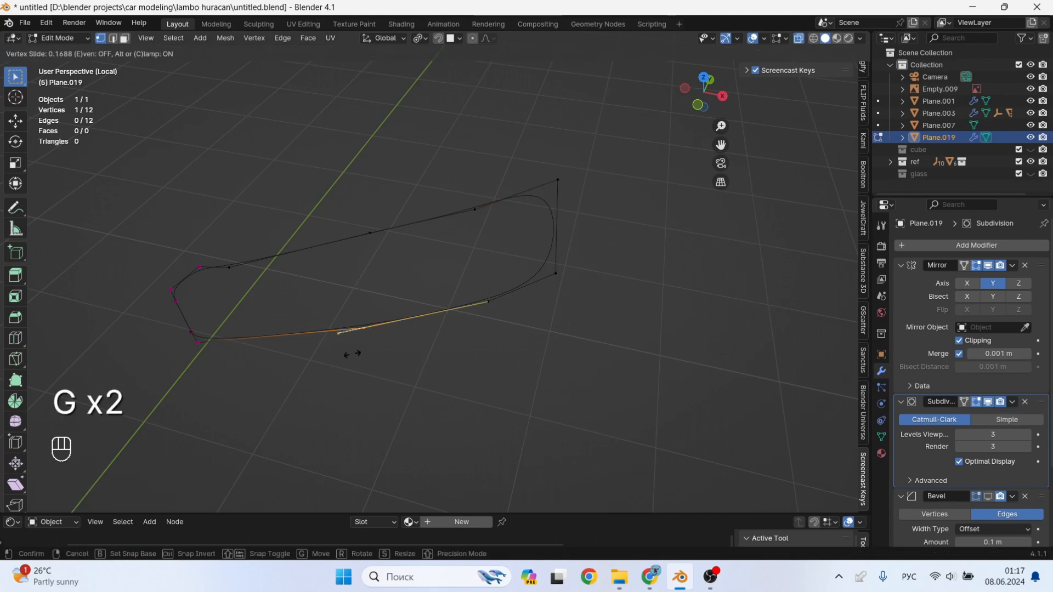
click(373, 348)
Subdivide the lower edge next to the inner corner with one cut and select the new vertex in vertex mode.
key(2)
click(307, 332)
right_click(314, 330)
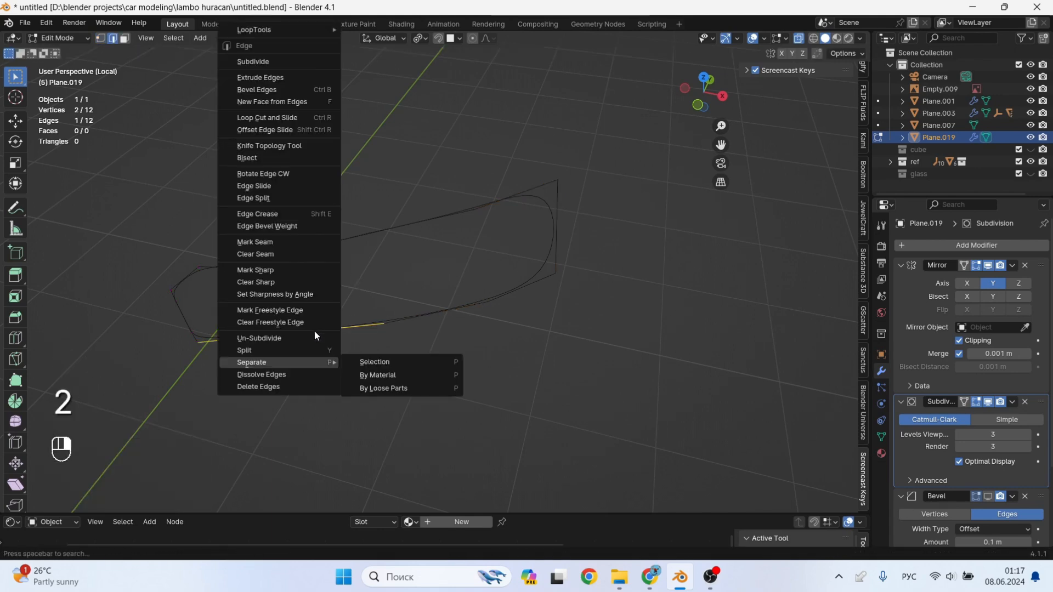
click(294, 61)
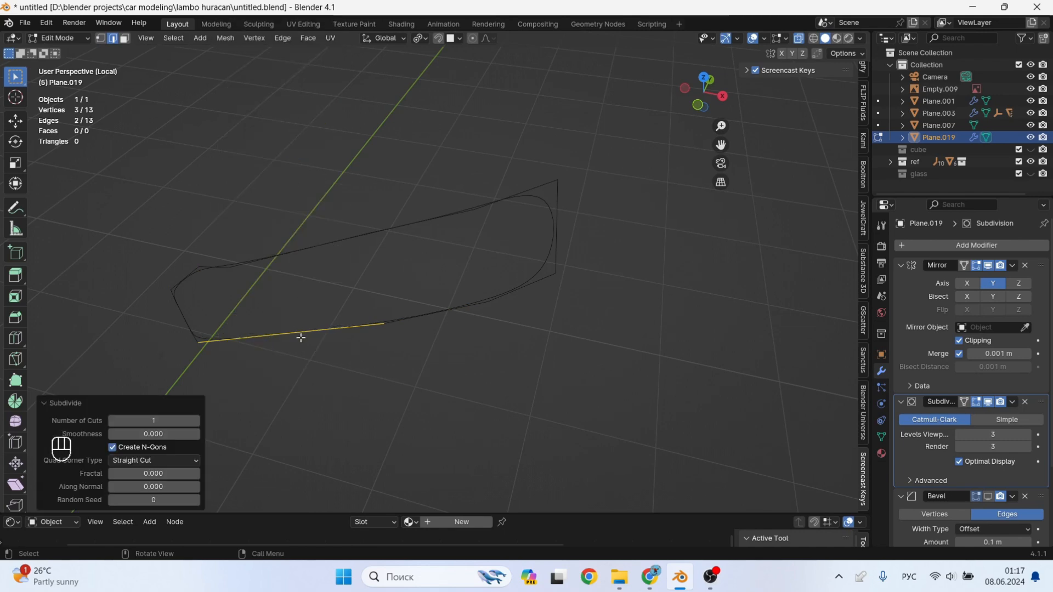
key(Tab)
key(1)
key(Tab)
key(1)
drag(313, 314, 280, 349)
Slide the upper-side vertex near the inner corner along its edge toward the outline's outer end by a factor of about 0.38.
middle_drag(307, 333, 425, 321)
scroll(311, 347, down, 2)
key(a)
click(328, 240)
key(g)
key(g)
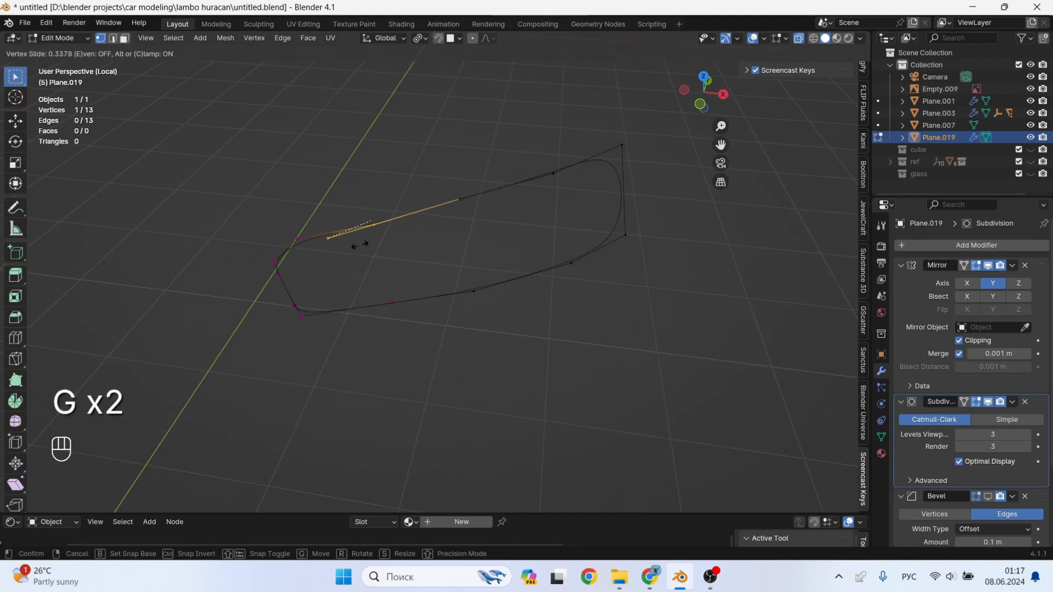
click(315, 252)
Move the protruding upper vertex next to the inner corner about -0.046 m along Y to smooth the outline's depth.
middle_drag(315, 252, 277, 296)
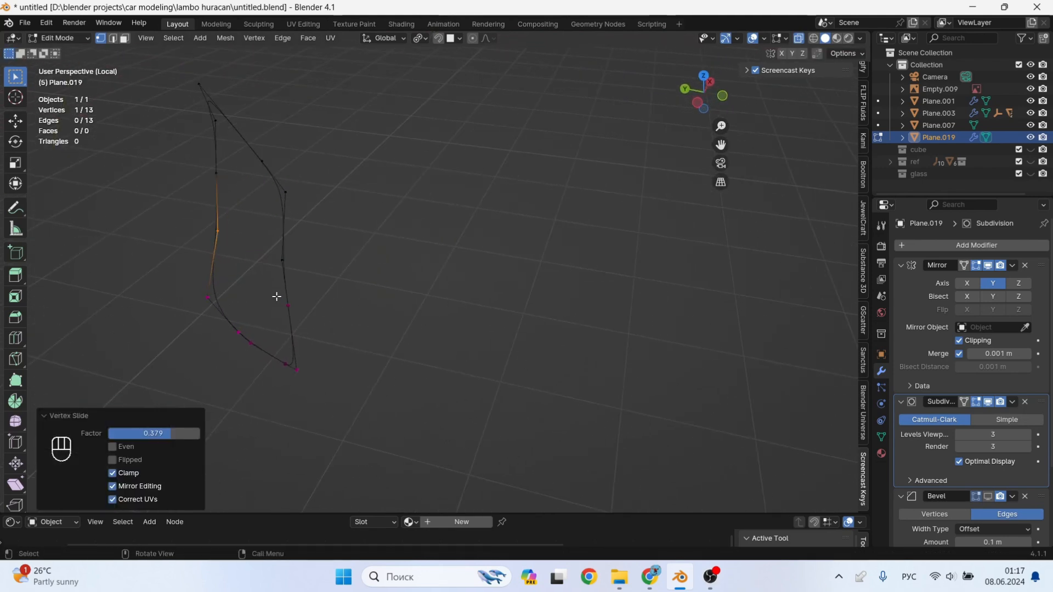
click(208, 297)
key(g)
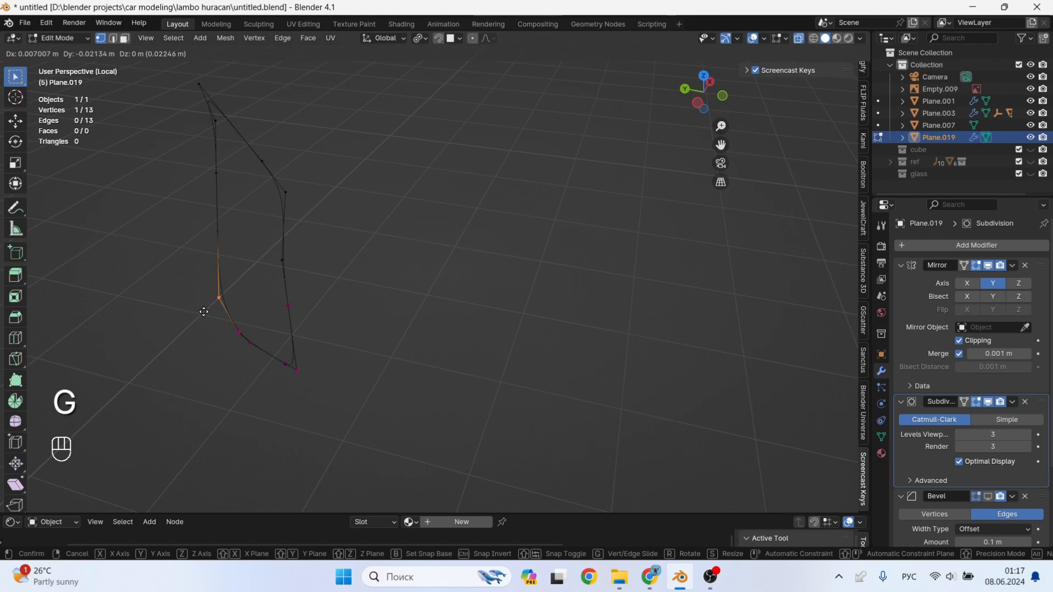
key(x)
key(y)
click(212, 311)
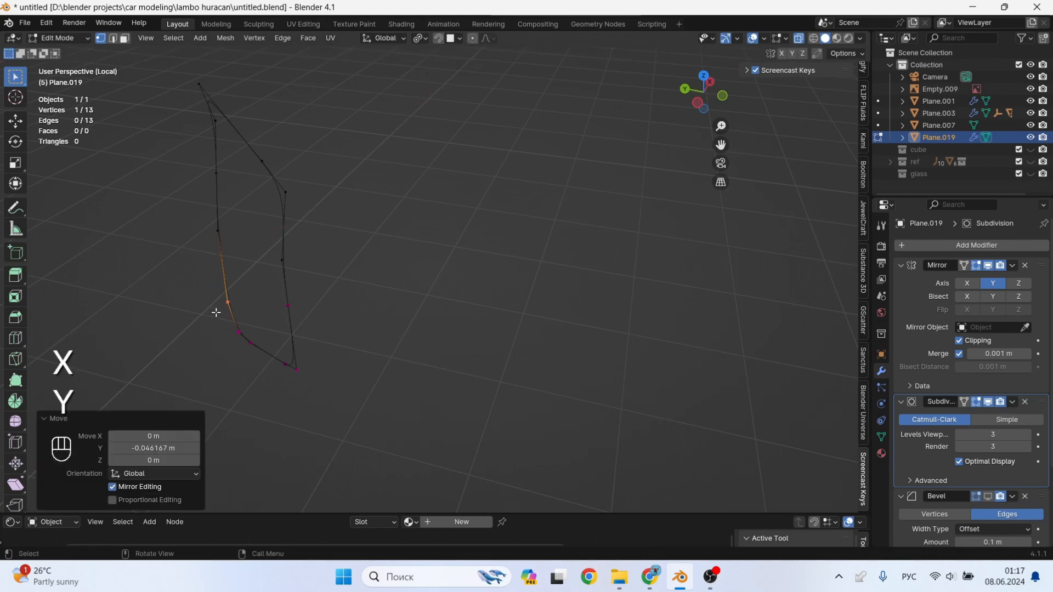
Dissolve the two vertices along the outline's inner end edge and the tip vertex just above them.
middle_drag(213, 310, 240, 363)
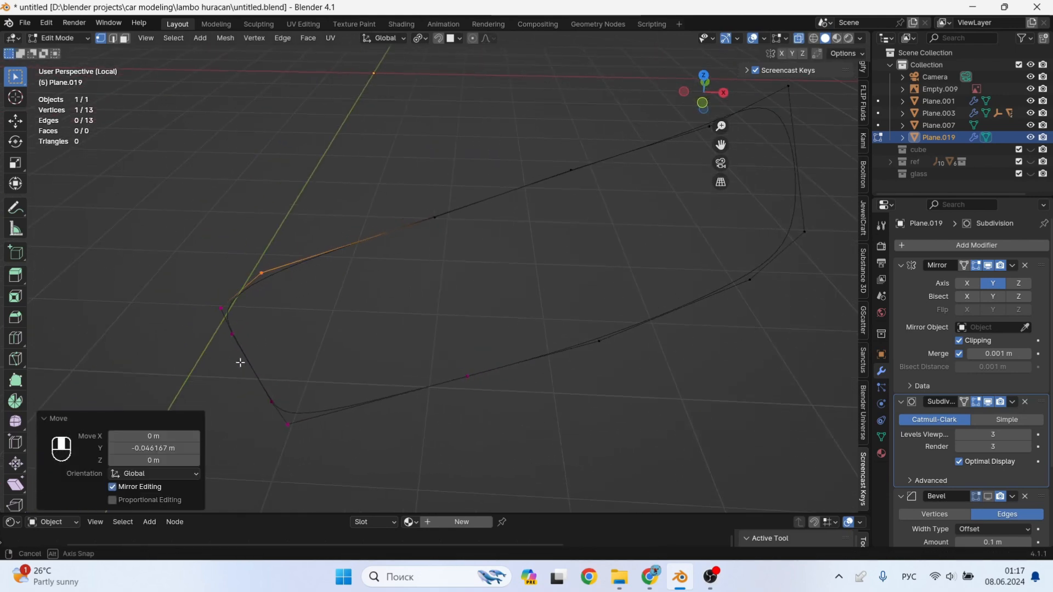
click(242, 329)
shift+click(274, 403)
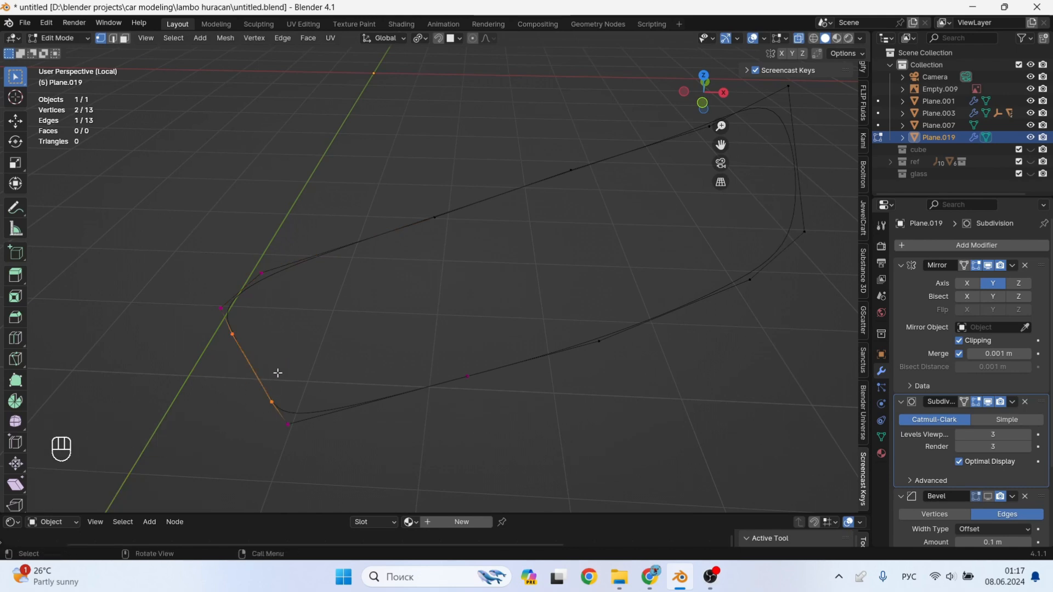
key(x)
click(245, 363)
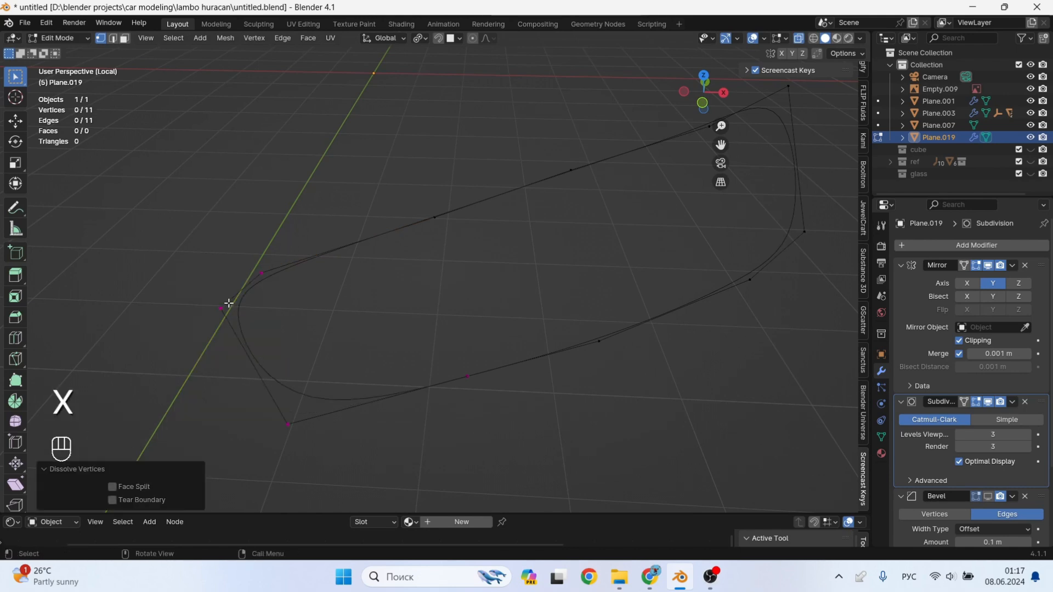
click(229, 303)
key(x)
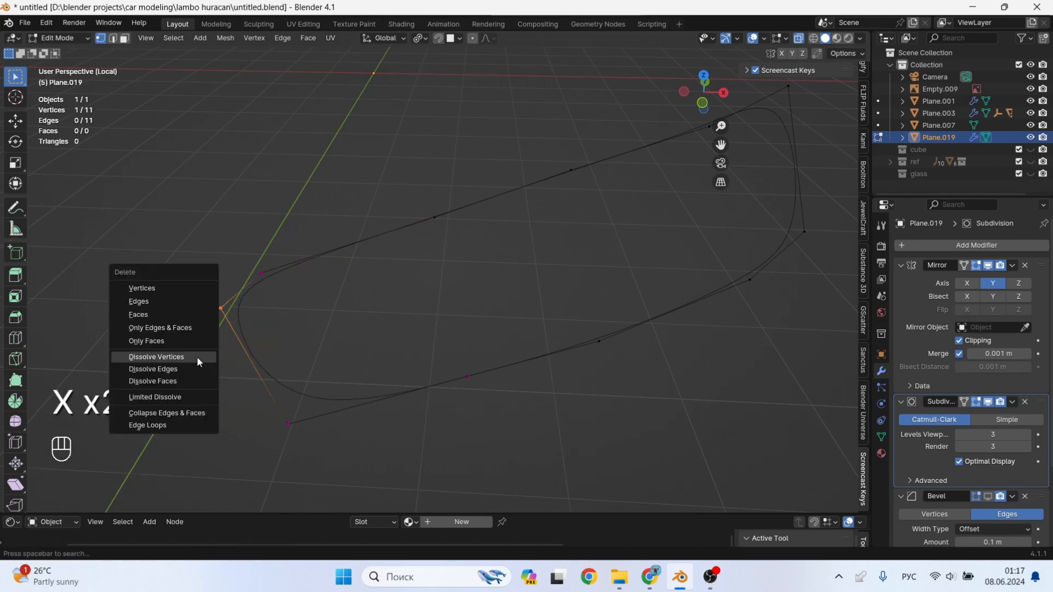
click(187, 359)
scroll(351, 362, down, 1)
shift+middle_drag(501, 355, 444, 334)
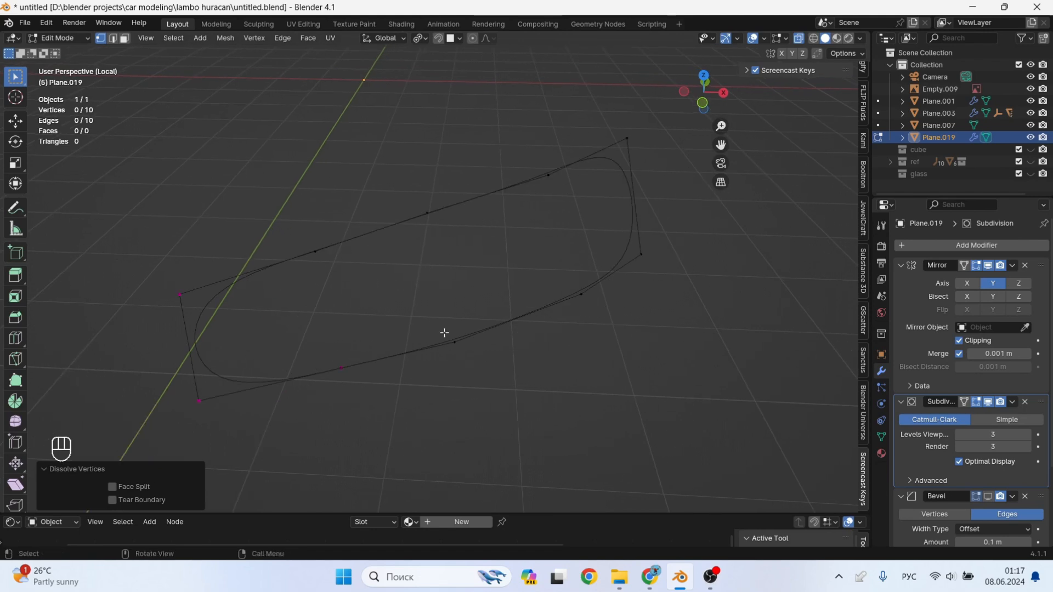
Leave local view and extrude the whole headlight outline about 0.819 m inward along Y.
scroll(446, 335, down, 3)
key(Tab)
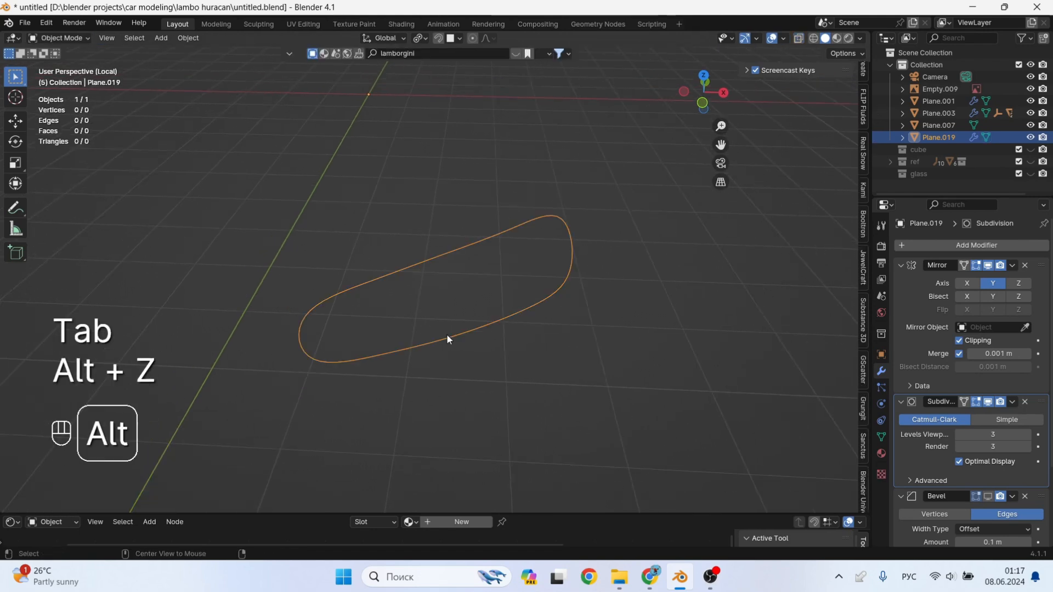
key(KP_Divide)
shift+middle_drag(446, 336, 498, 332)
scroll(499, 329, up, 1)
key(Tab)
key(a)
key(e)
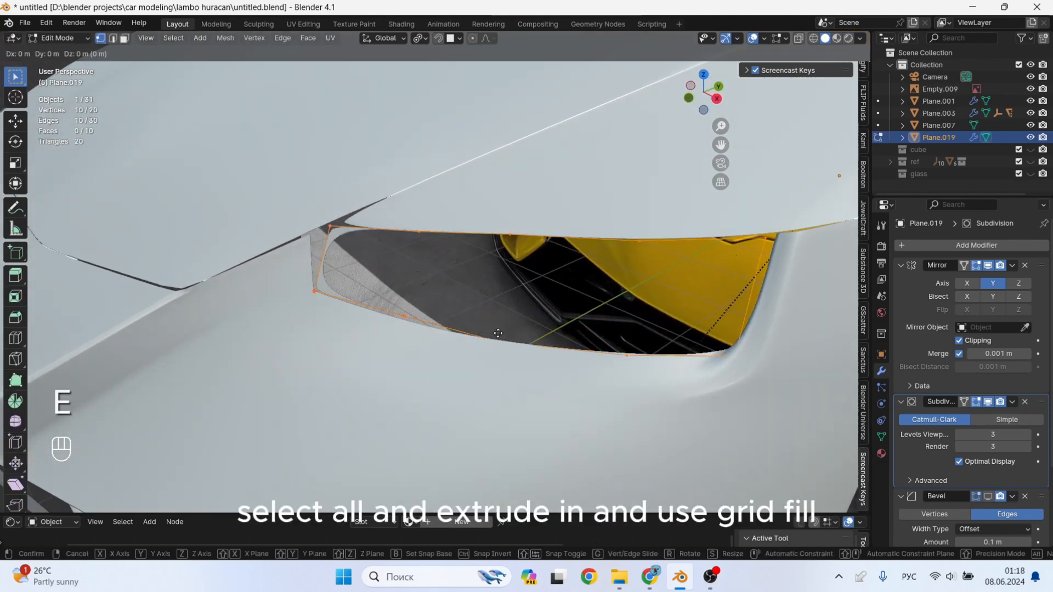
key(y)
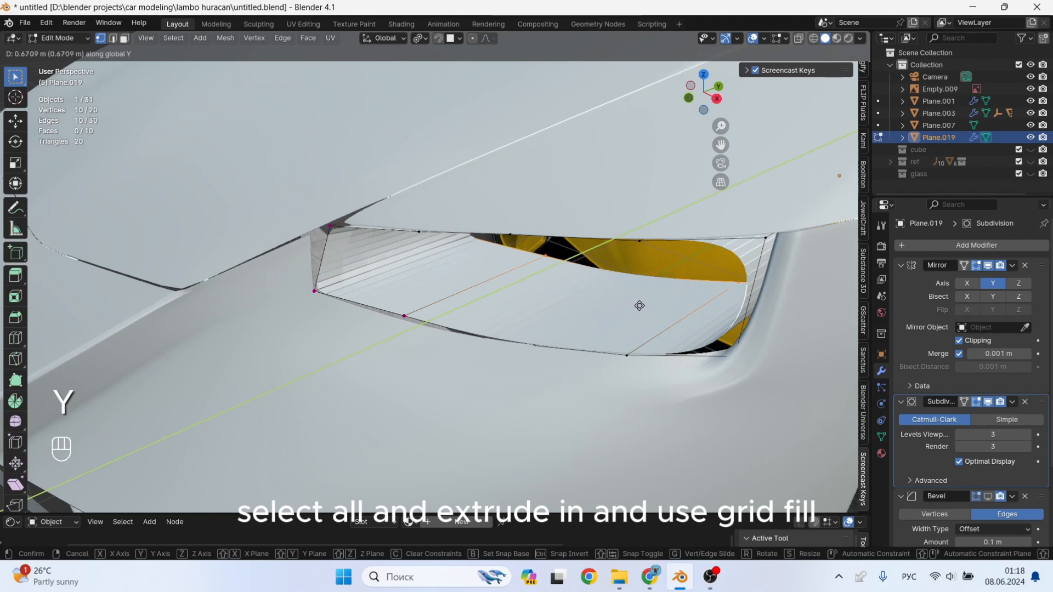
click(663, 304)
Close the back of the extruded headlight housing with Grid Fill.
middle_drag(663, 303, 545, 293)
middle_drag(417, 306, 389, 101)
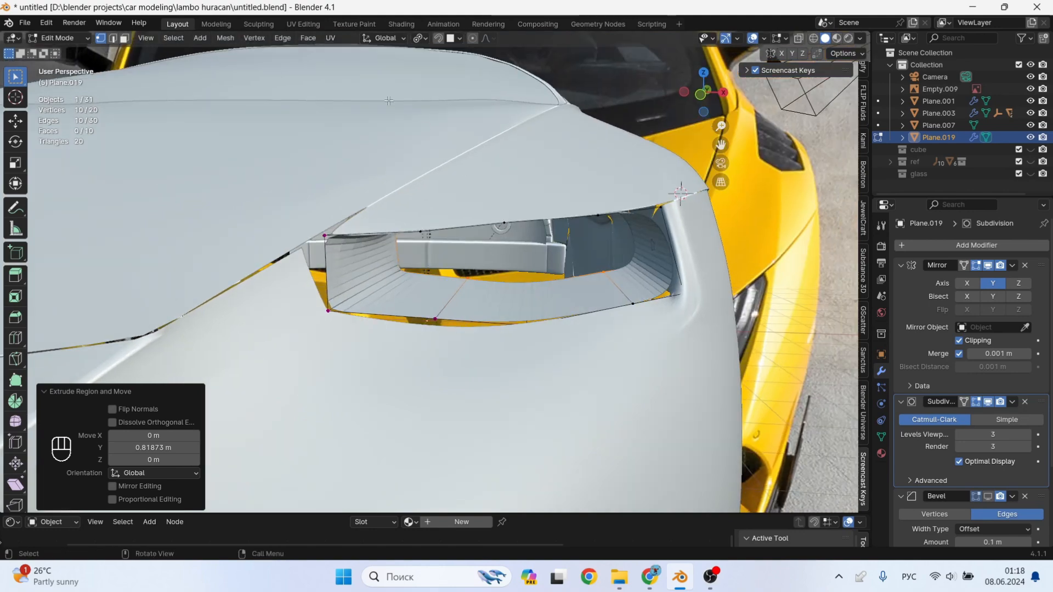
click(308, 38)
click(345, 180)
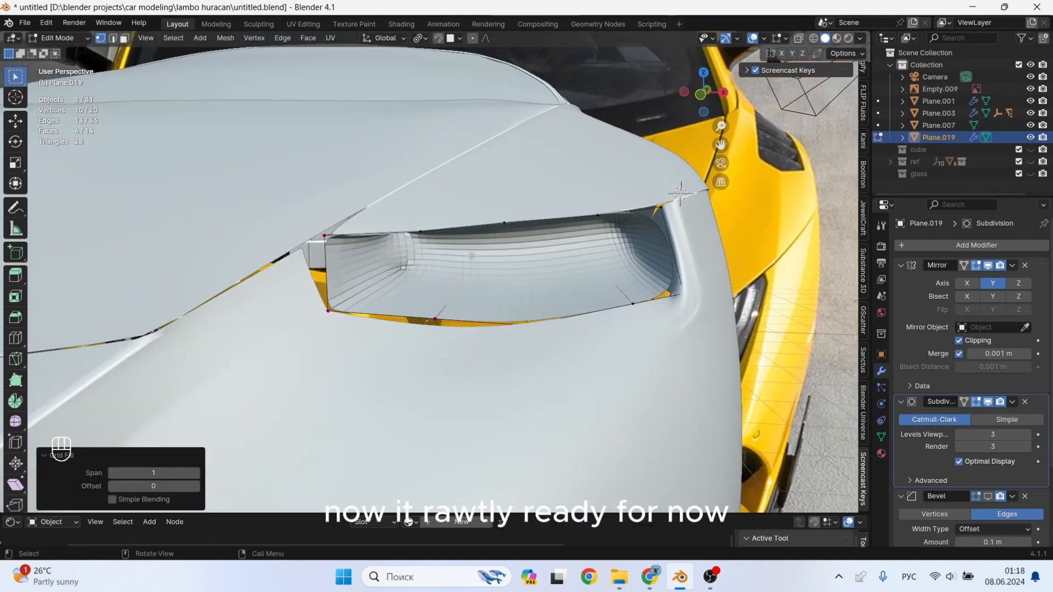
Examine the filled headlight housing on the body and compare it with the headlight on the yellow reference car.
middle_drag(489, 277, 343, 320)
key(Tab)
scroll(344, 320, up, 3)
key(Tab)
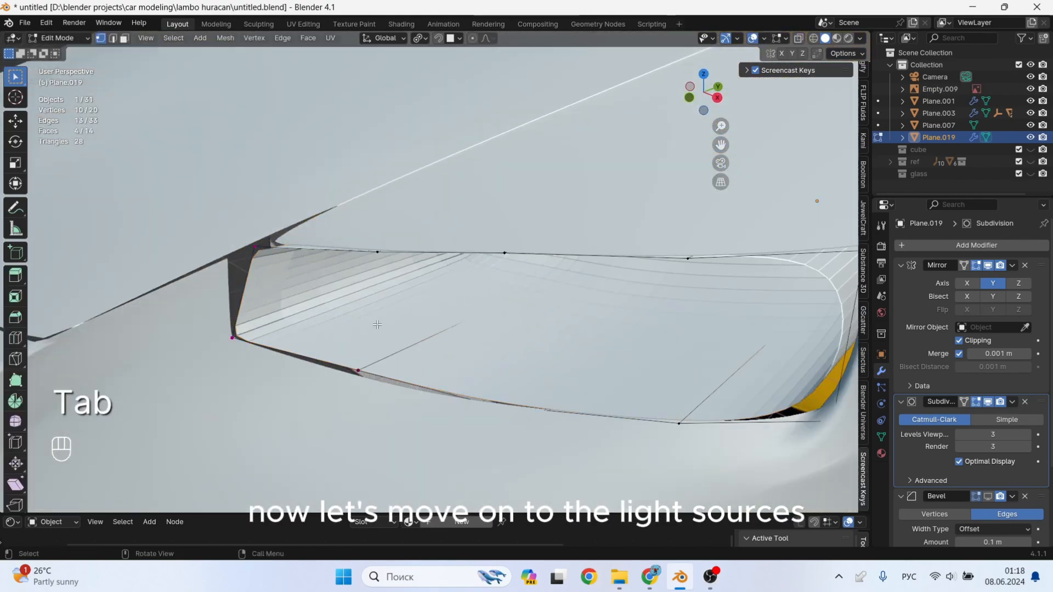
key(Tab)
scroll(550, 295, down, 7)
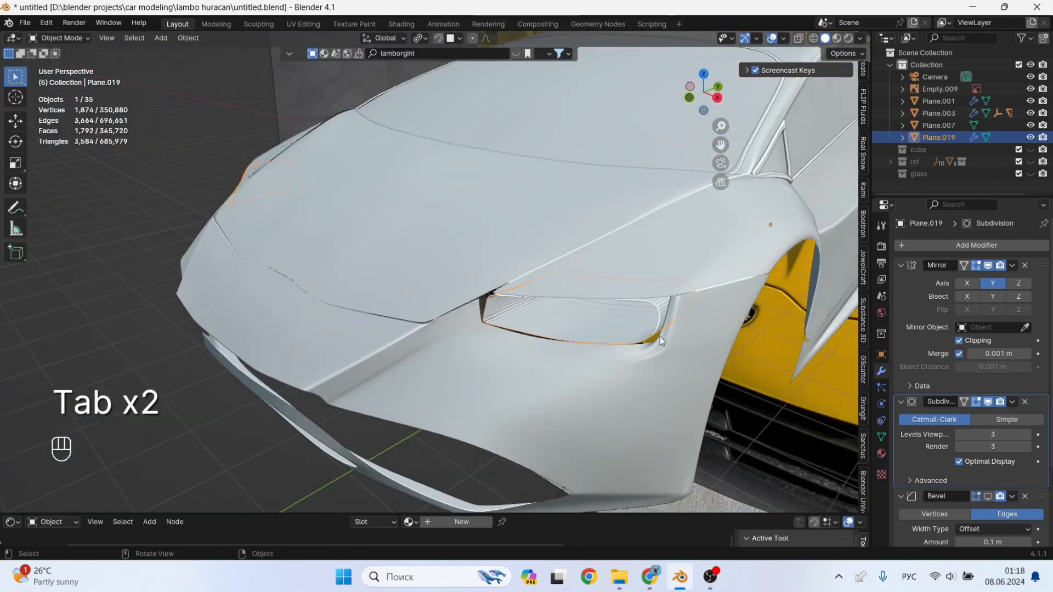
shift+middle_drag(659, 337, 458, 334)
scroll(624, 274, down, 3)
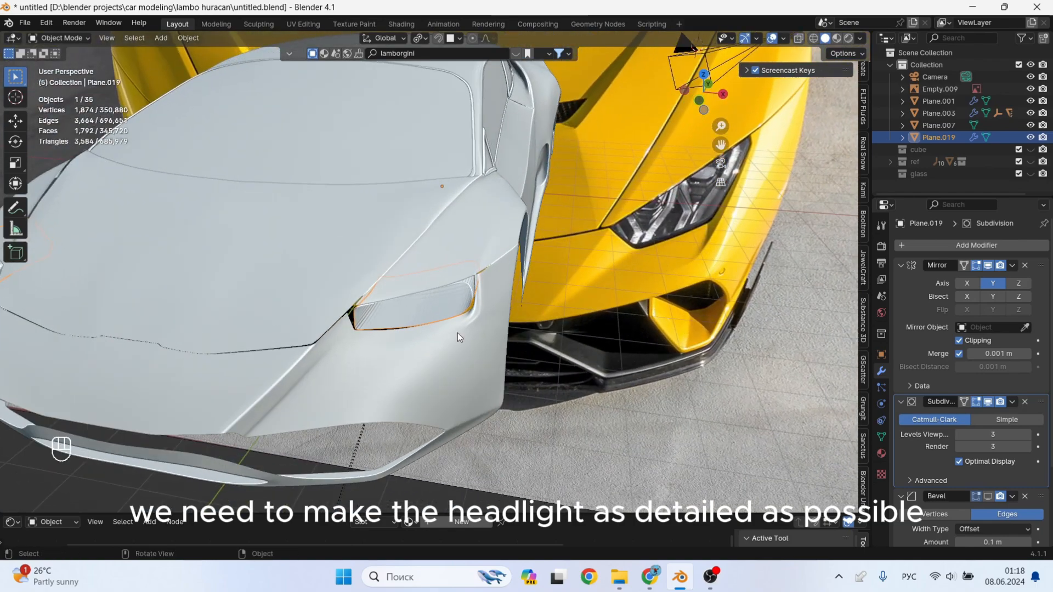
shift+middle_drag(585, 284, 274, 383)
scroll(623, 229, up, 4)
scroll(623, 233, down, 3)
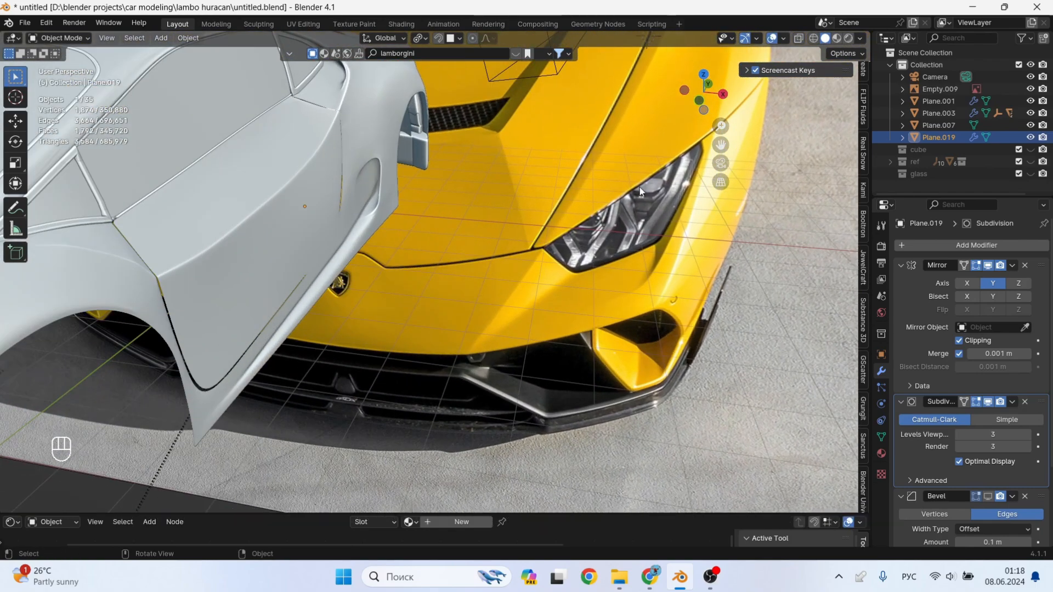
Add a cube mesh near the reference headlight and enter Edit Mode on it.
key(KP_1)
scroll(645, 310, down, 9)
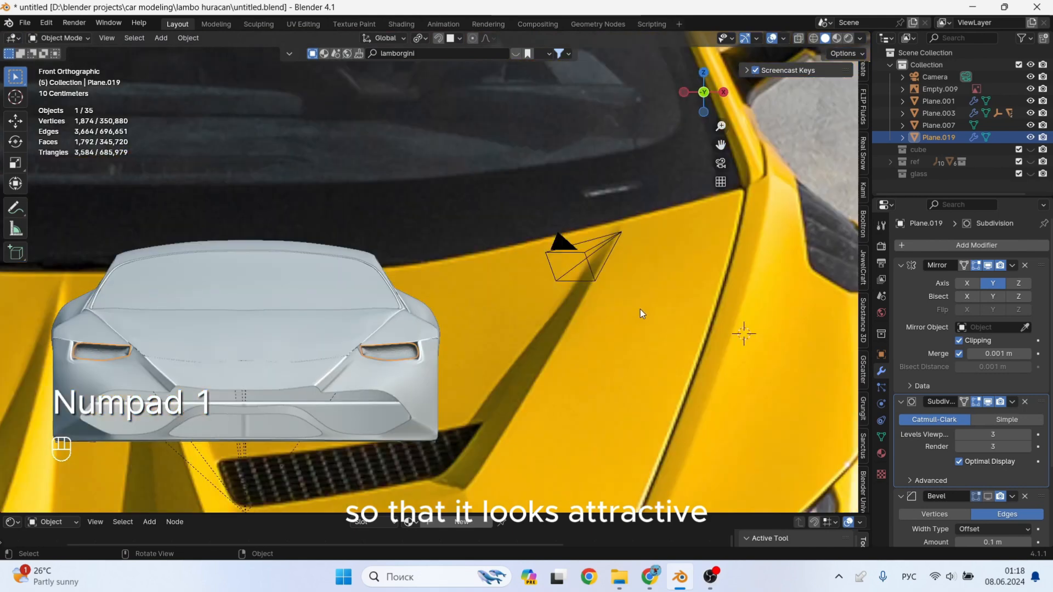
shift+middle_drag(633, 333, 392, 222)
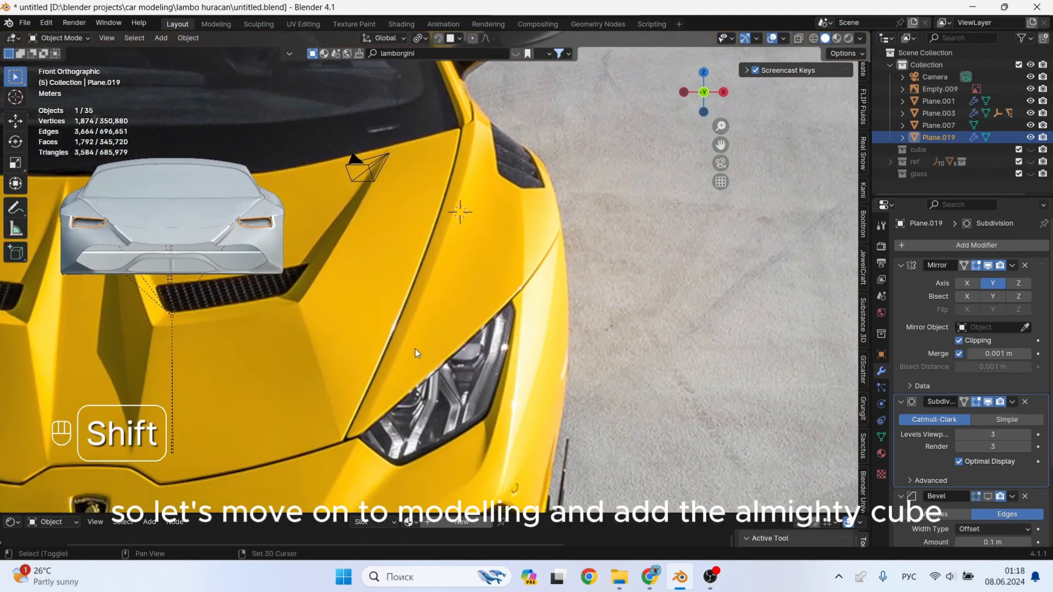
key(shift+a)
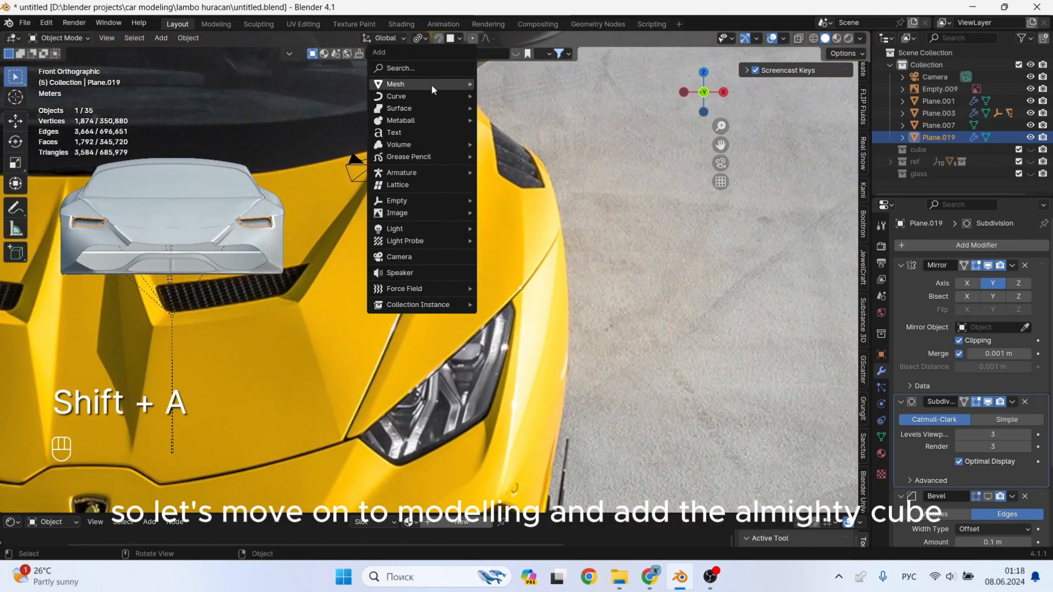
mouse_move(431, 84)
key(Tab)
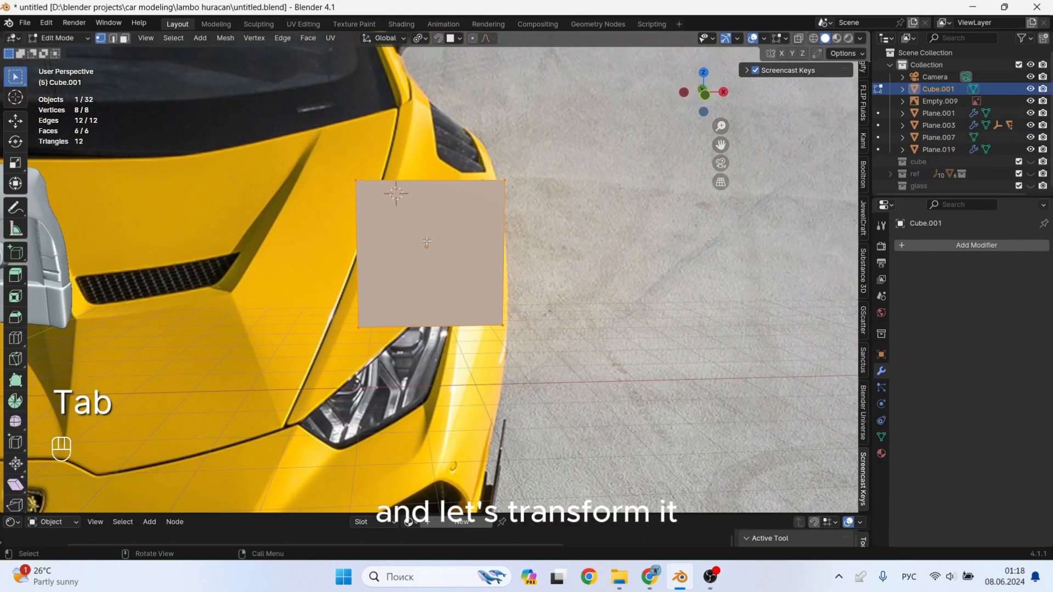
key(Tab)
key(Tab)
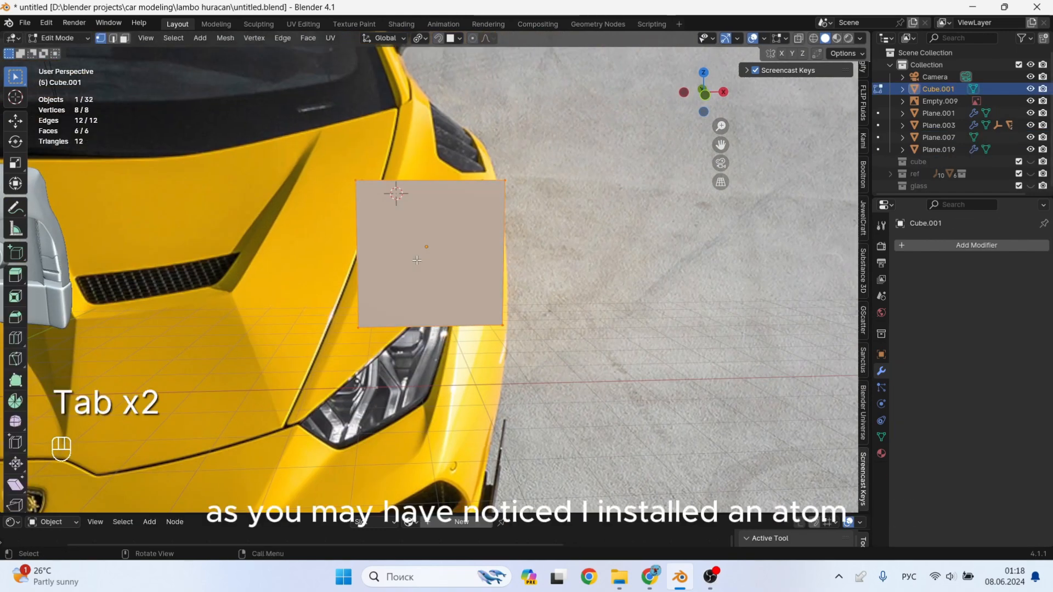
Cut one centred horizontal edge loop around the cube and scale it by 2 along X into a hexagonal profile.
key(ctrl+r)
click(381, 256)
right_click(405, 264)
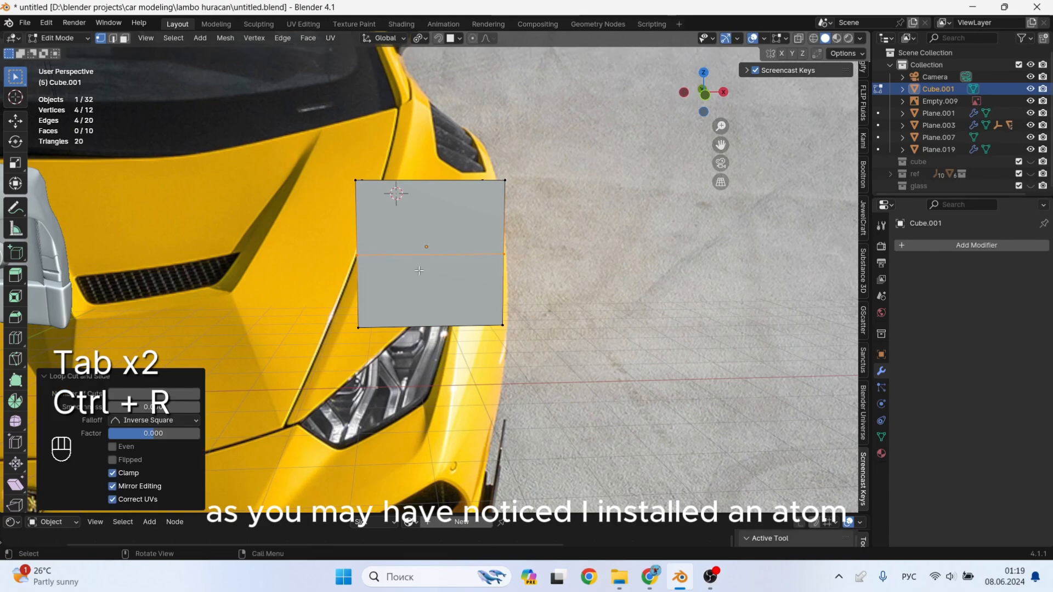
key(s)
key(x)
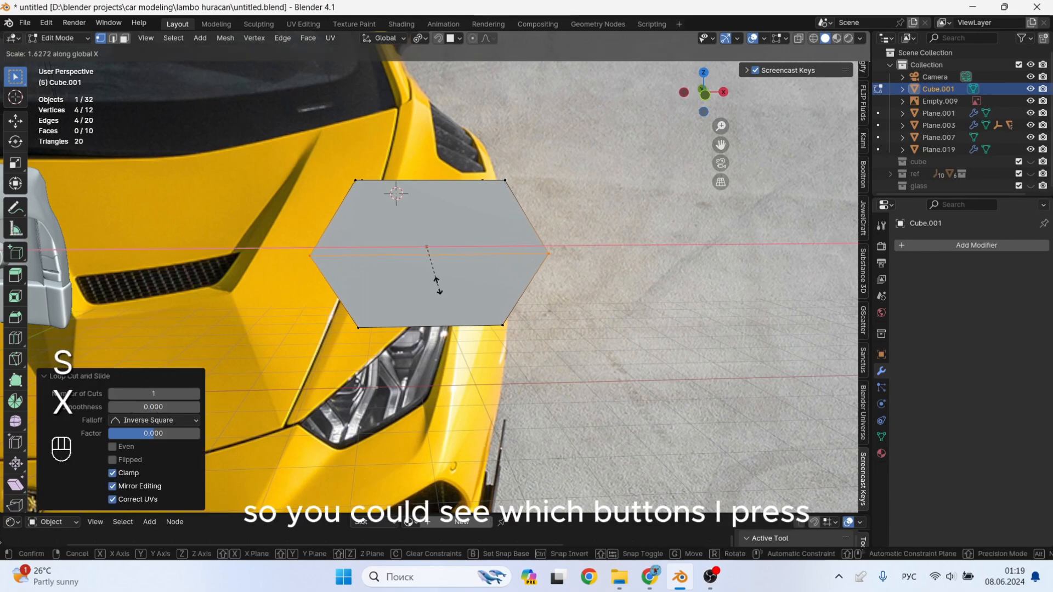
key(2)
key(KP_Enter)
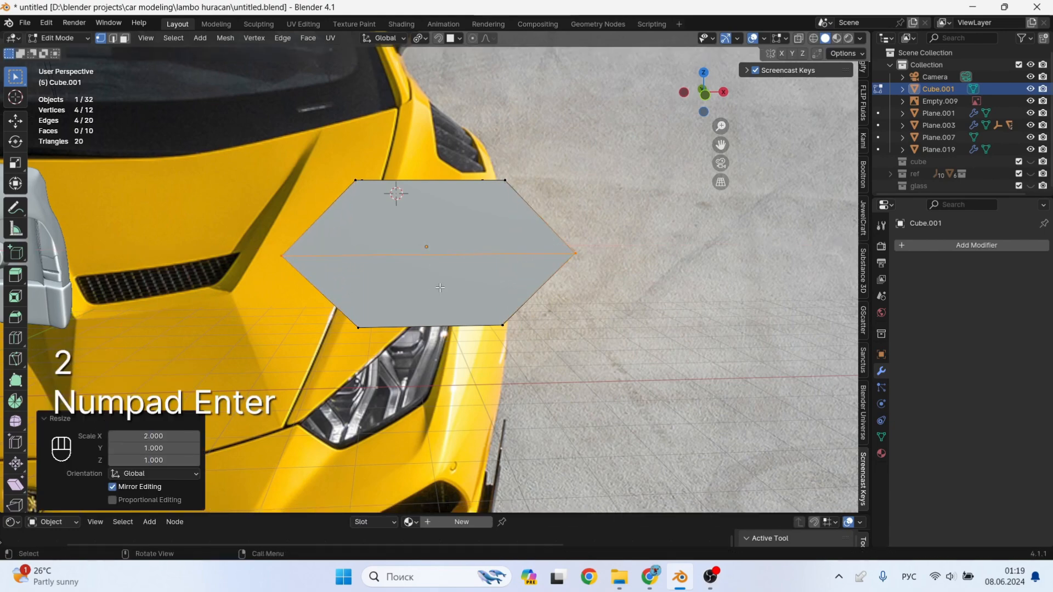
Inset the two front faces of the hexagonal block together by about 0.24 m.
middle_drag(437, 281, 468, 312)
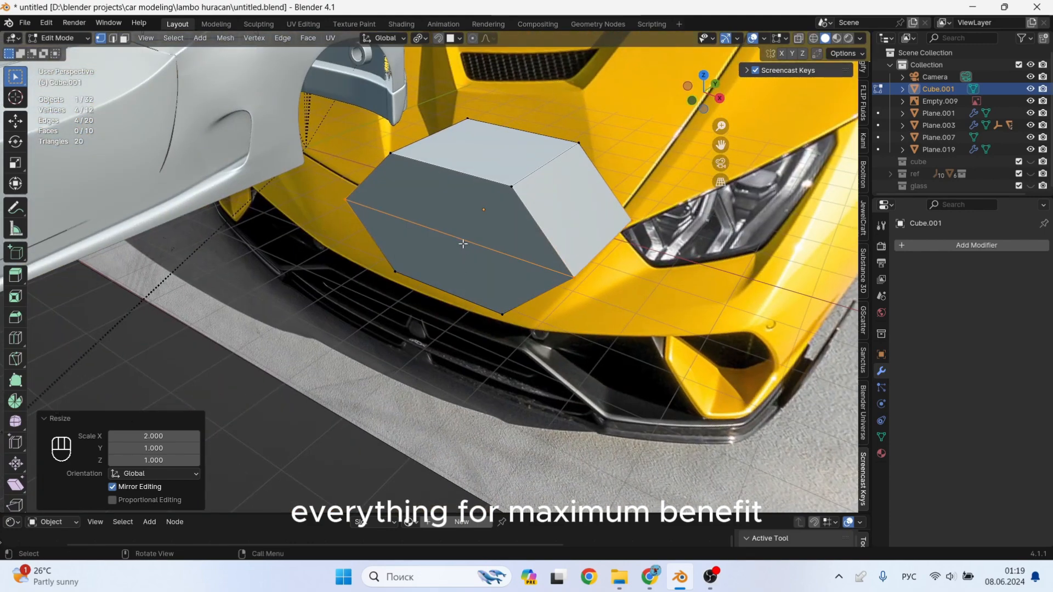
key(3)
click(450, 219)
shift+click(446, 255)
key(i)
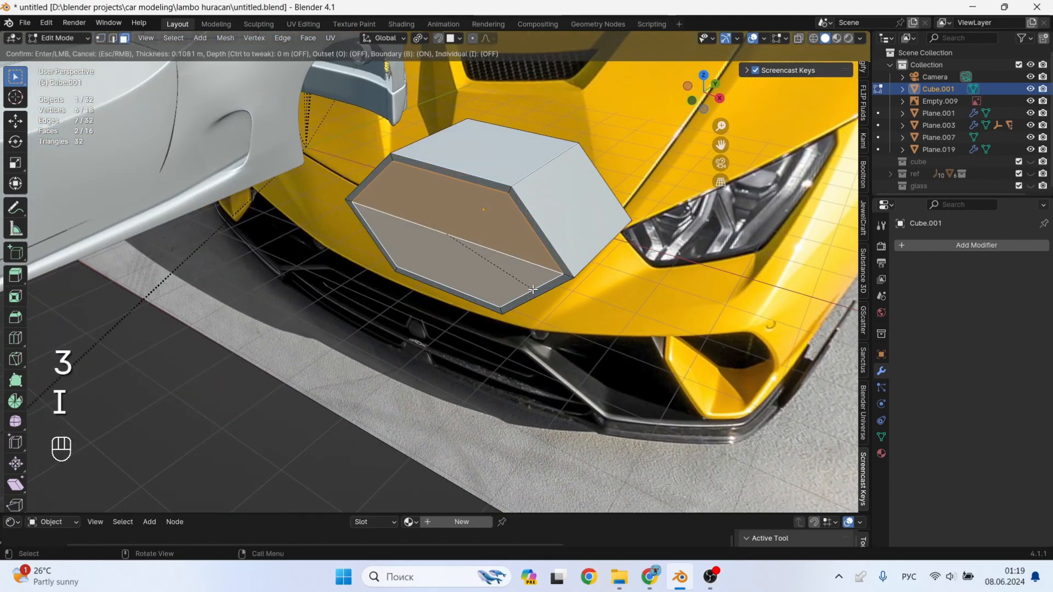
click(524, 288)
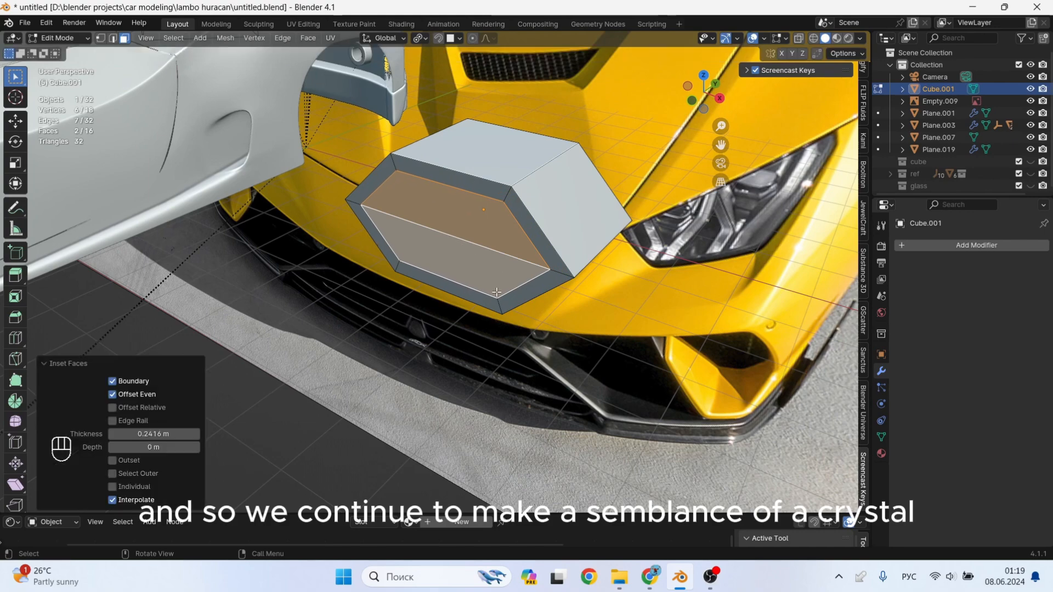
Extrude the inset front faces about 0.264 m inward along Y to form a recess.
key(e)
key(y)
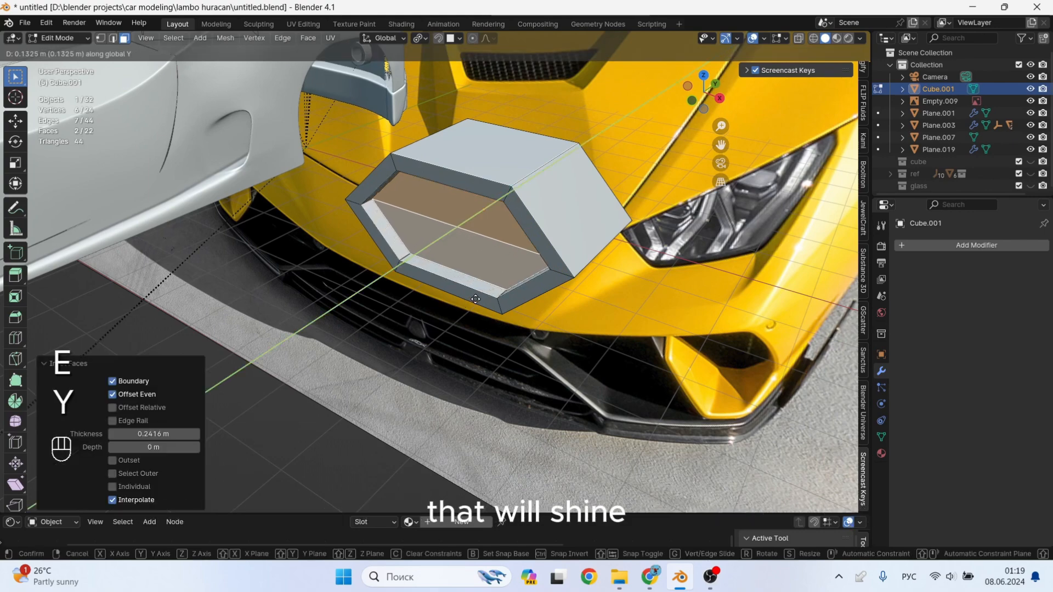
click(488, 297)
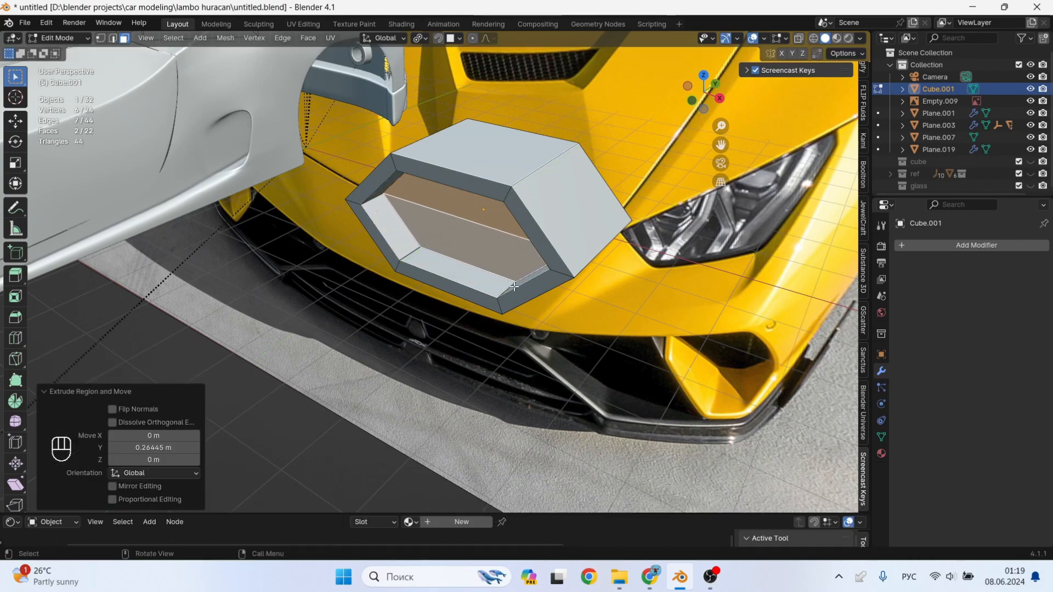
Inset the recessed faces by about 0.18 m and move them about -0.114 m along Y.
key(i)
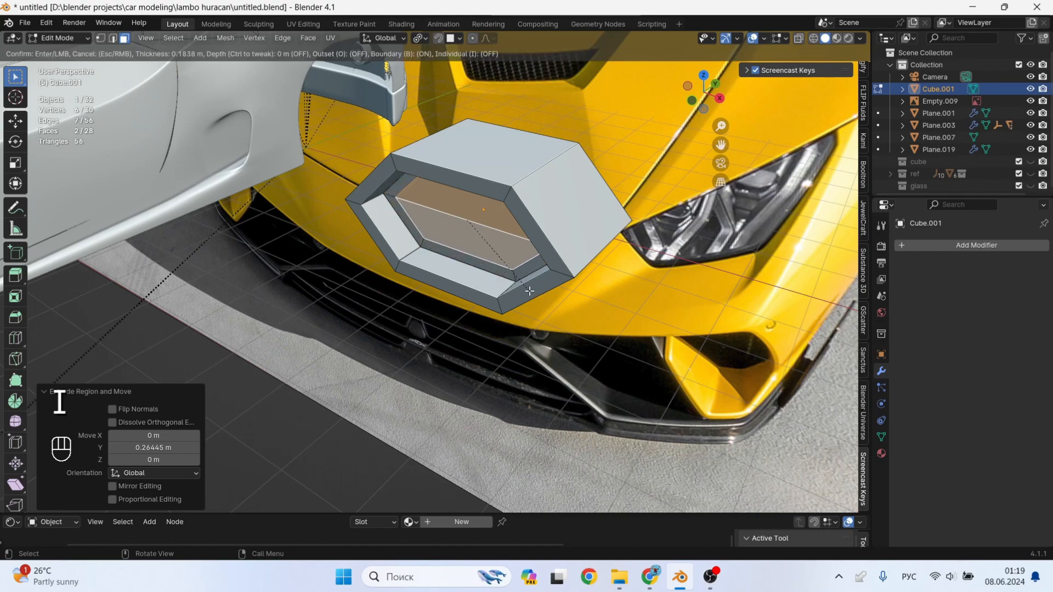
click(529, 291)
key(g)
key(y)
click(515, 293)
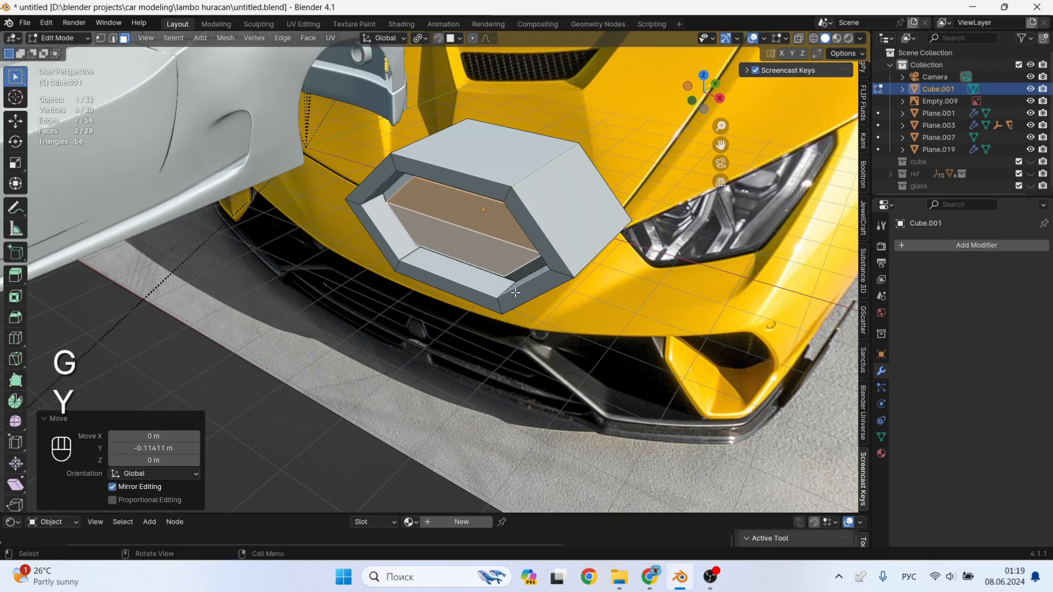
Select the block's two rear faces and move them about 2.23 m along Y to lengthen the body.
middle_drag(515, 293, 466, 285)
scroll(510, 274, down, 2)
key(Tab)
middle_drag(526, 269, 482, 271)
shift+middle_drag(493, 272, 617, 272)
key(Tab)
key(3)
click(561, 230)
shift+click(543, 247)
key(Escape)
scroll(548, 244, down, 3)
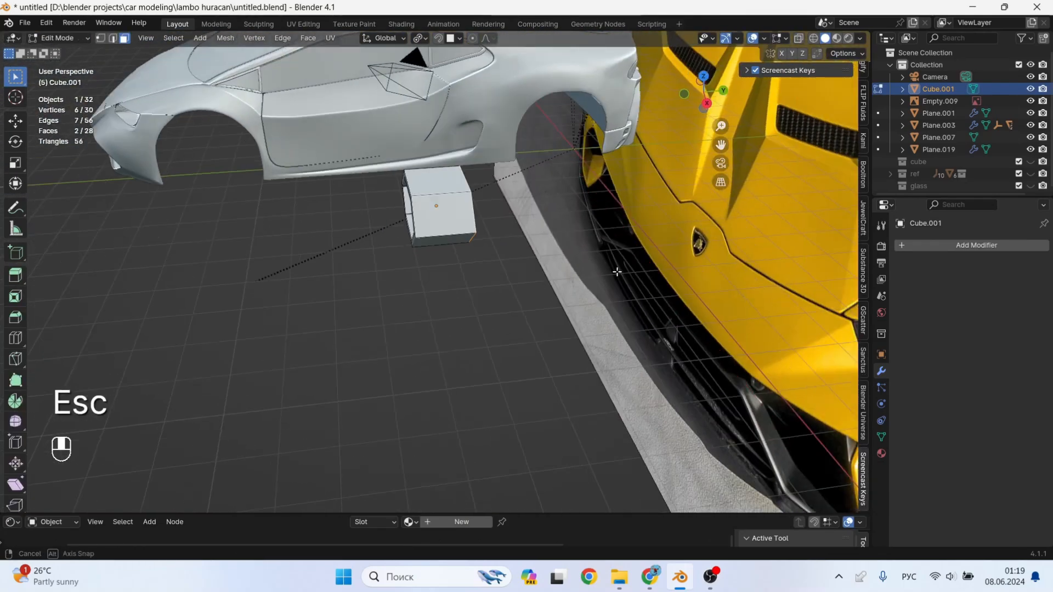
key(g)
key(y)
click(713, 257)
Leave edit mode, add a 2 m cube mesh for the holder, and scale it to about 0.49 along Z.
middle_drag(713, 258, 356, 111)
key(shift+a)
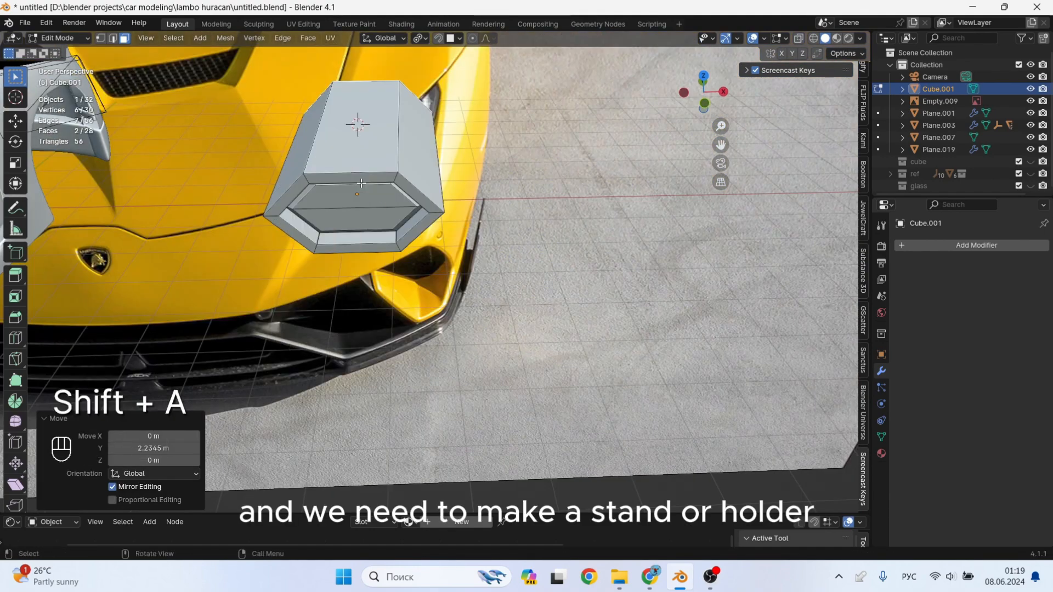
key(Tab)
key(shift+a)
mouse_move(361, 140)
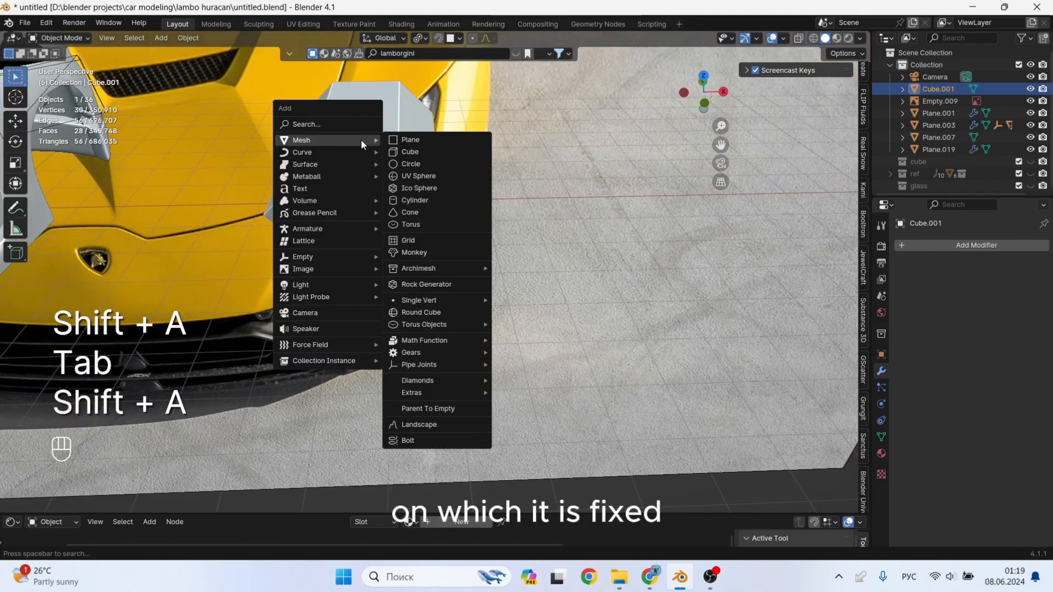
click(433, 153)
key(s)
key(z)
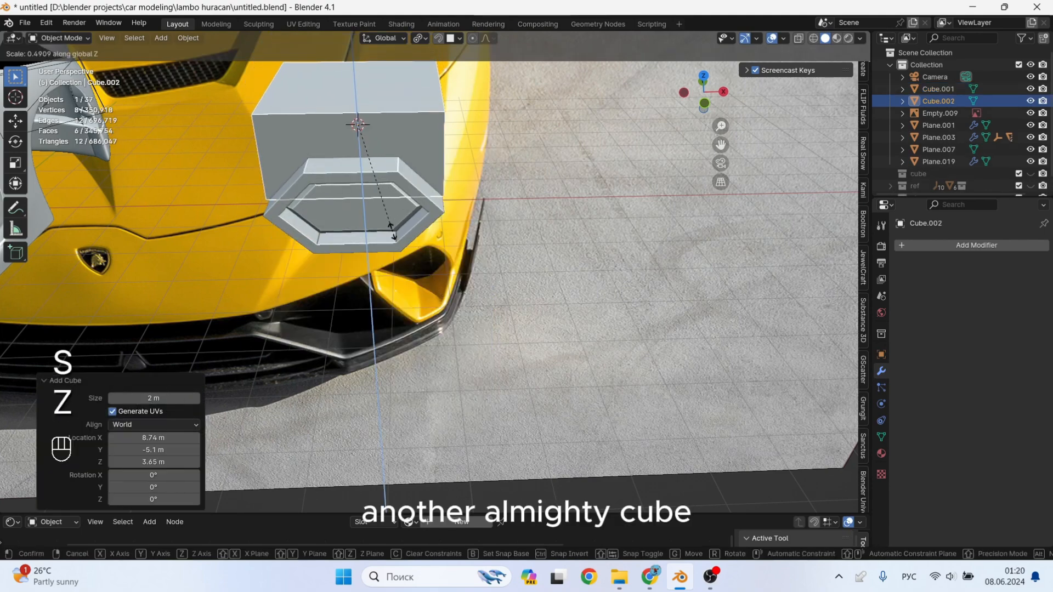
click(408, 225)
Move the flattened cube down along Z beneath the crystal block, to about 2.44 m.
key(g)
key(z)
click(403, 305)
middle_drag(403, 305, 508, 204)
scroll(507, 204, down, 1)
Copy the crystal block's Y dimension and set the holder cube's Y dimension to the same 3.2 m.
click(590, 164)
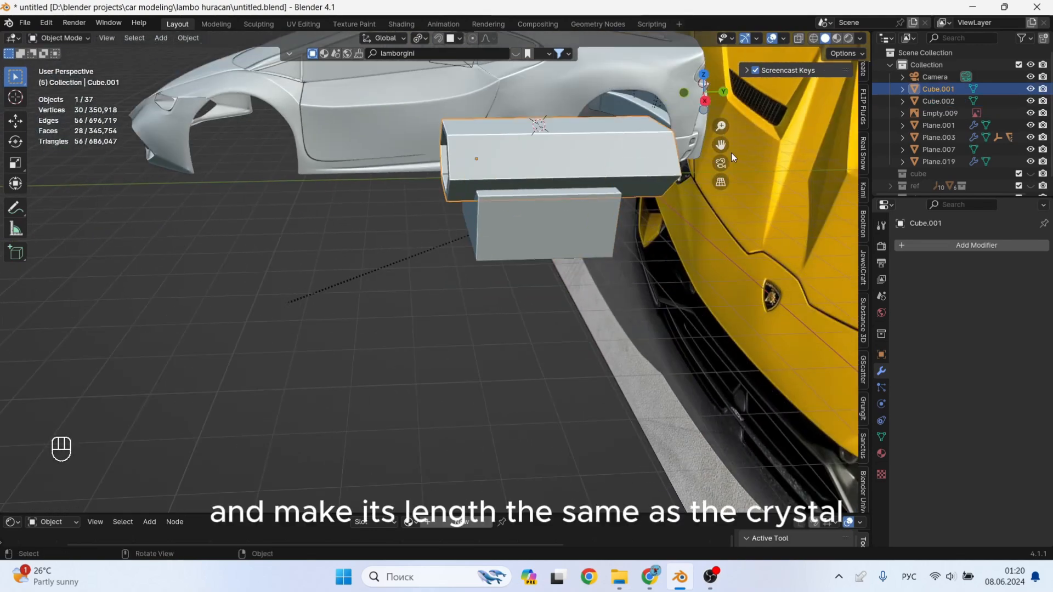
key(Tab)
scroll(866, 89, up, 5)
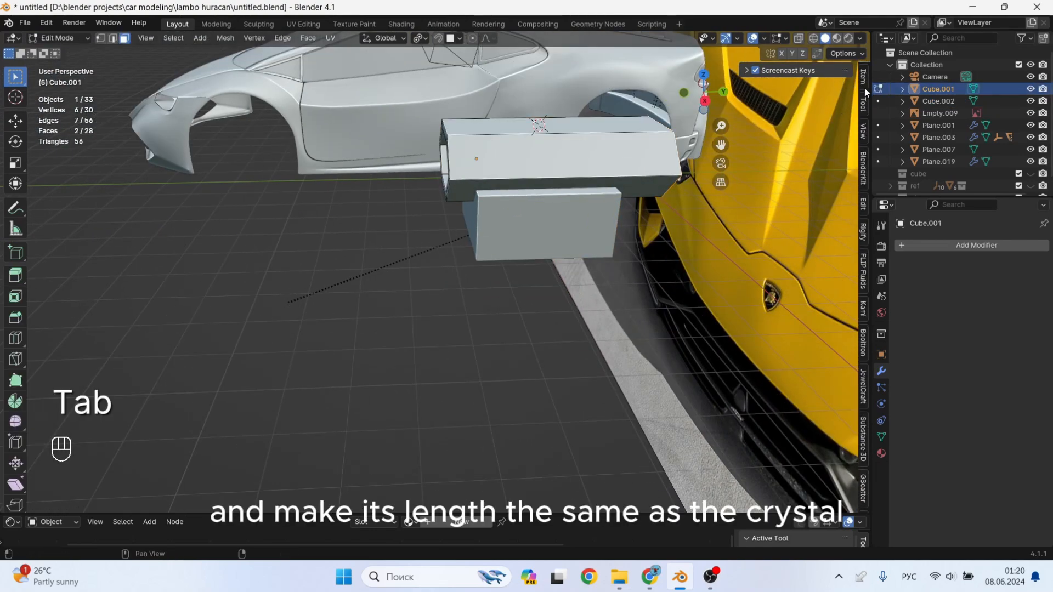
click(862, 80)
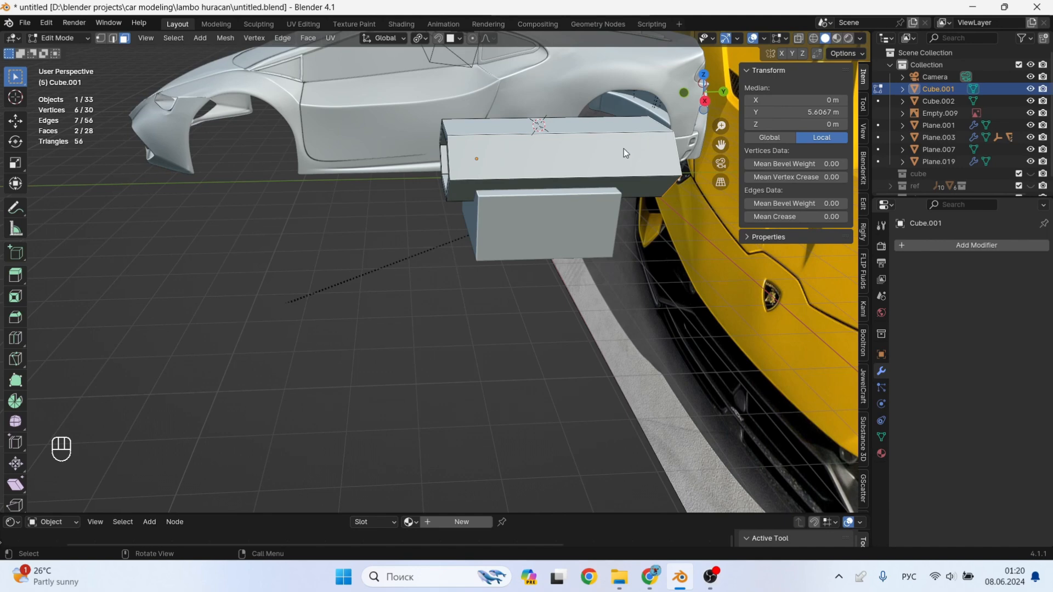
key(Tab)
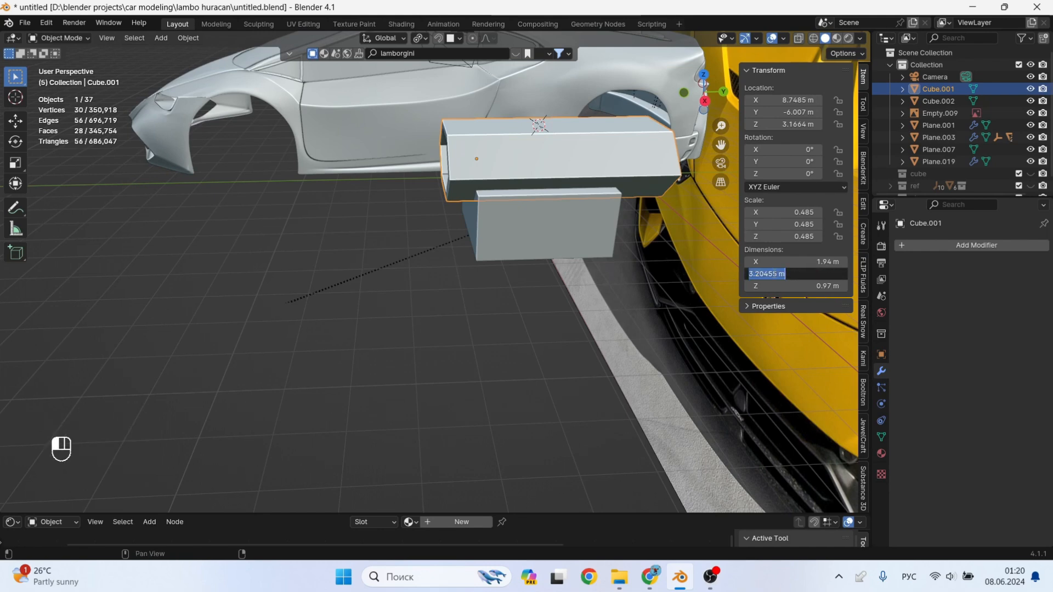
click(539, 240)
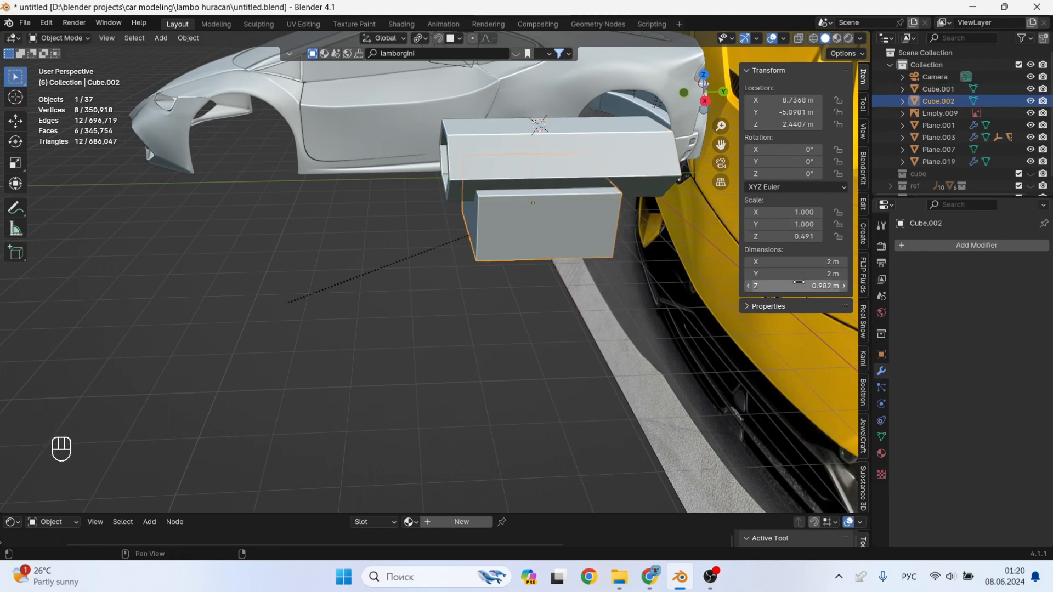
key(Return)
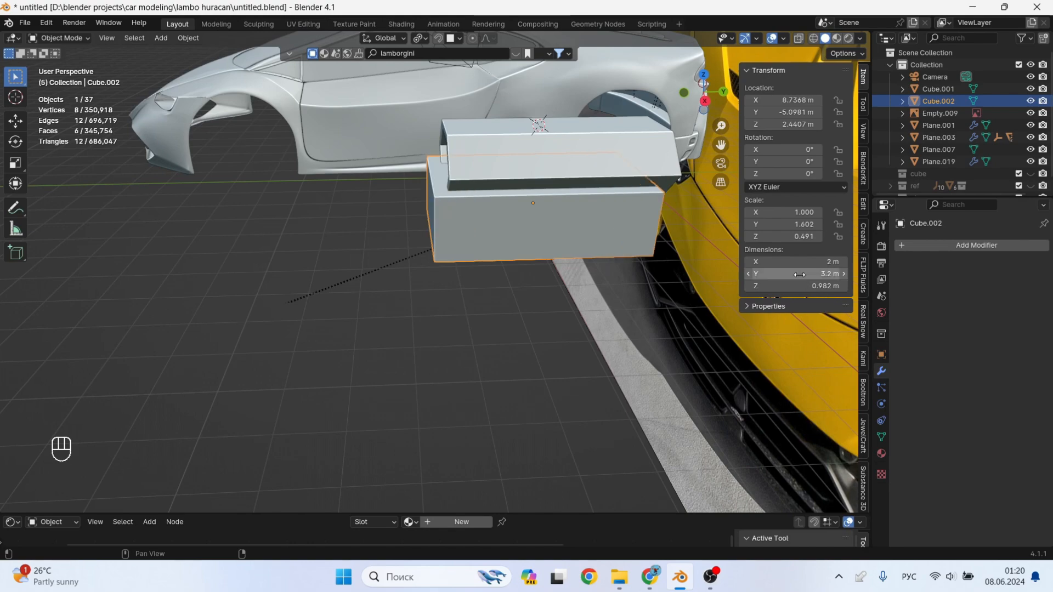
Move the holder block about 0.218 m along Y to line its ends up with the crystal.
scroll(498, 199, up, 3)
key(g)
key(y)
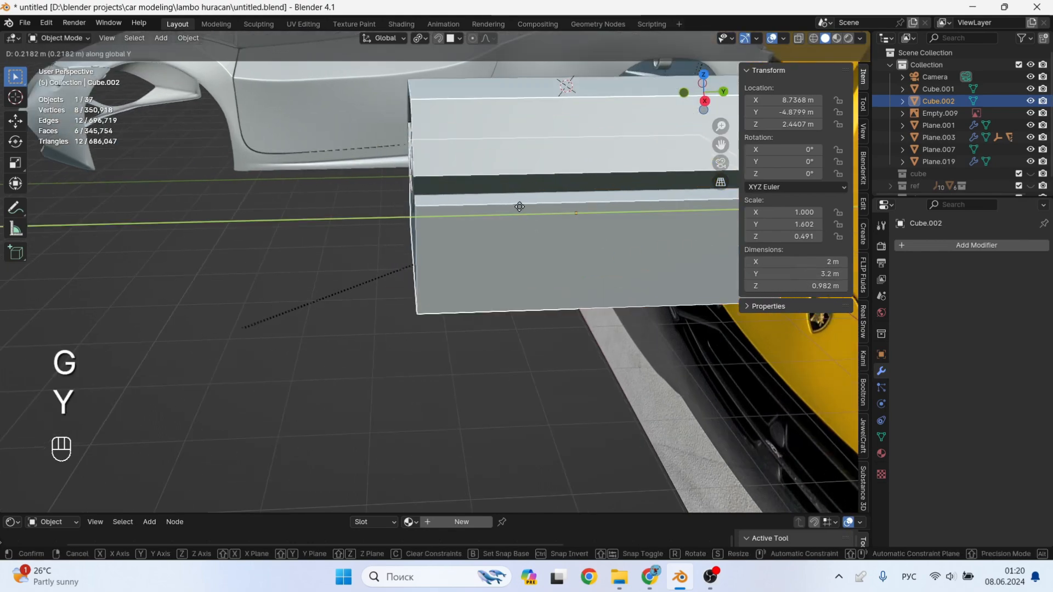
click(519, 207)
middle_drag(520, 209, 622, 226)
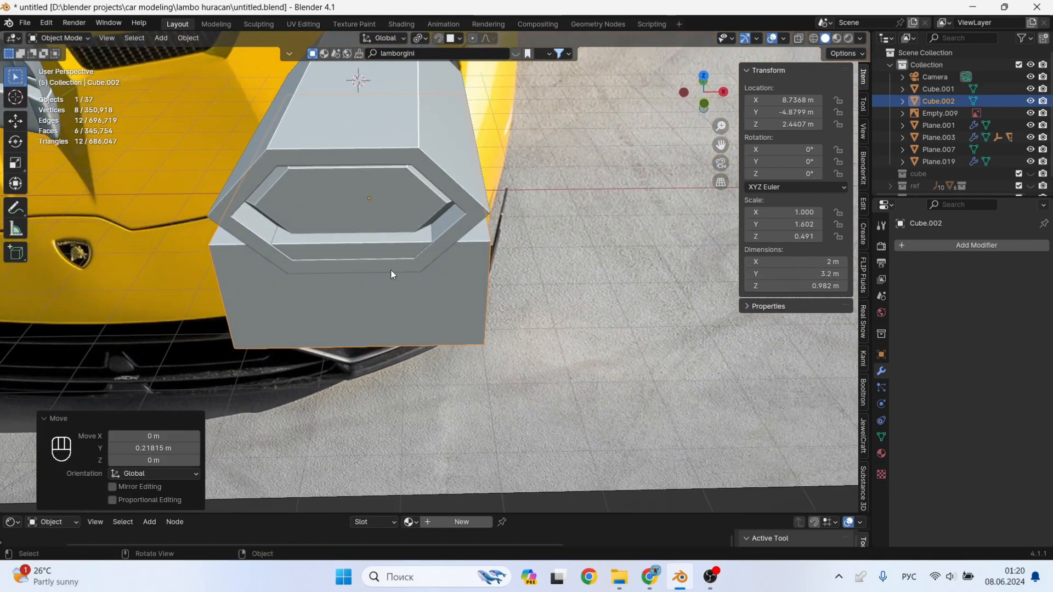
Lower the holder to about 2.19 m on Z, fitting its top against the crystal's underside in front view.
shift+middle_drag(407, 281, 414, 270)
key(g)
key(z)
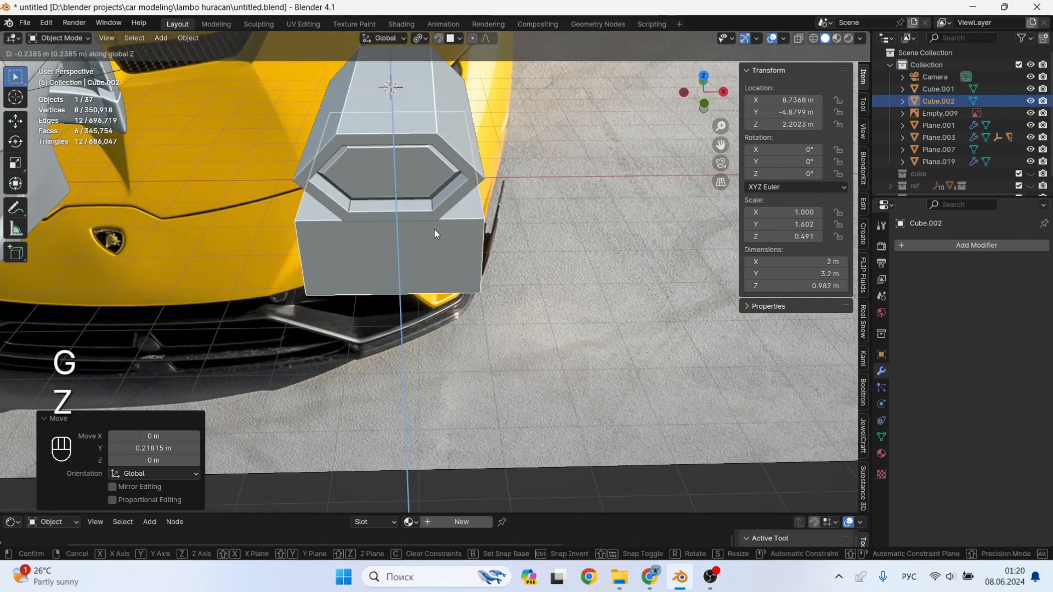
click(433, 237)
key(KP_1)
scroll(406, 241, up, 5)
key(g)
key(z)
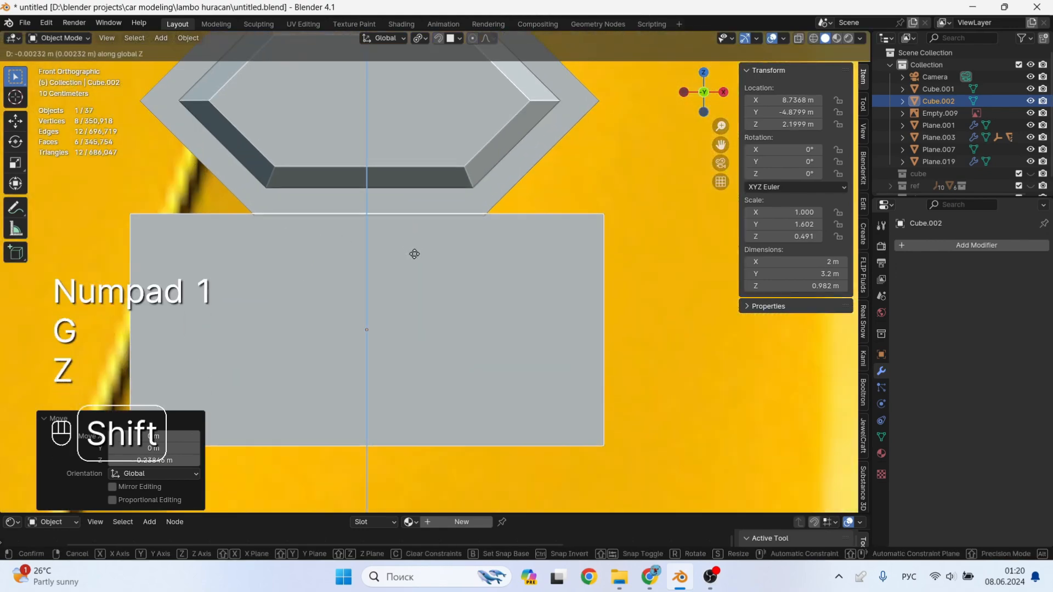
Widen the holder block by scaling it about 1.356 along X.
key(s)
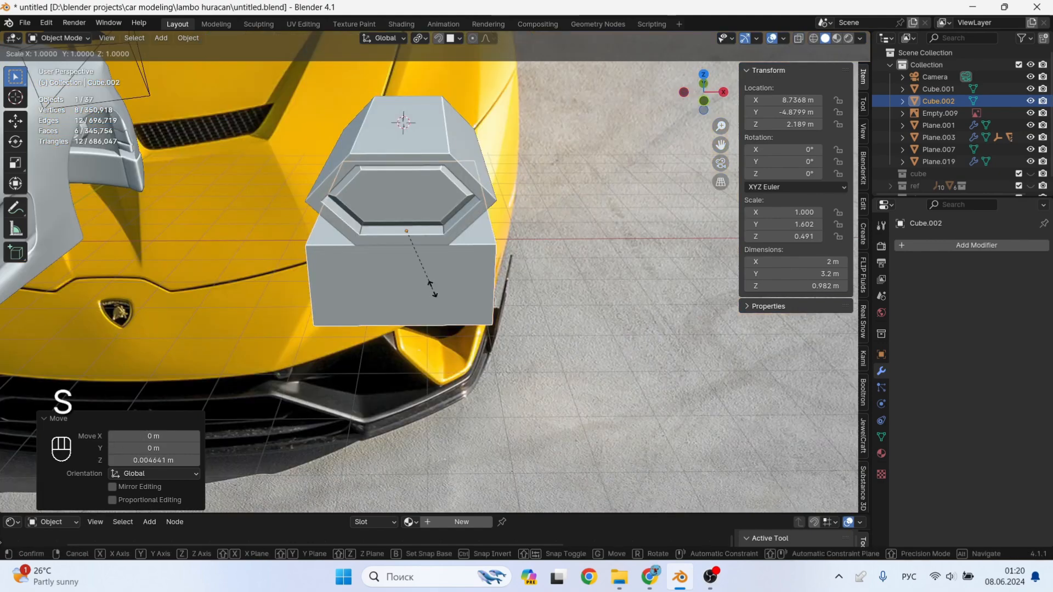
key(x)
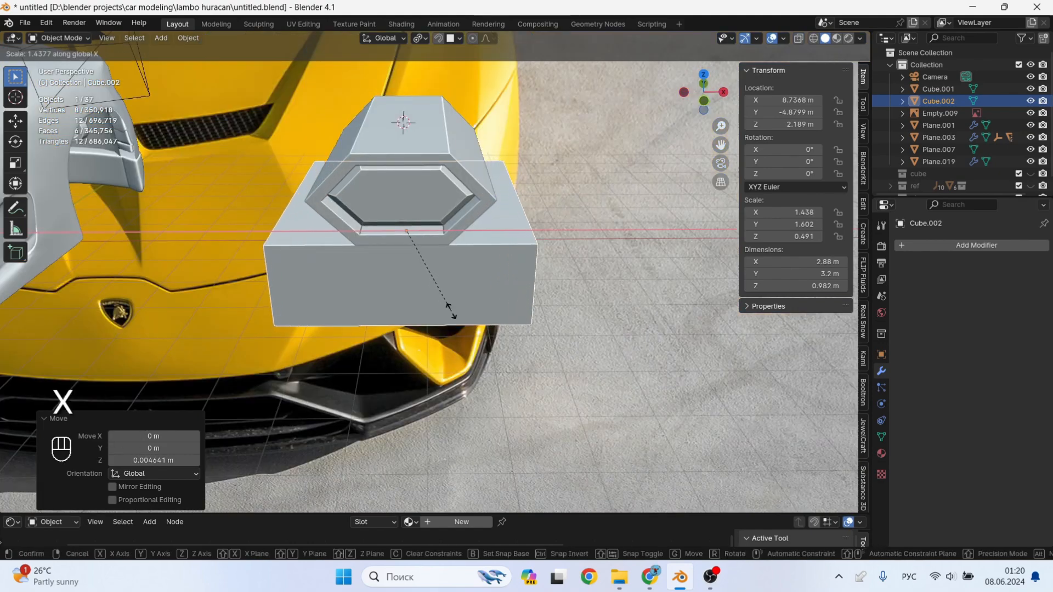
click(447, 307)
scroll(422, 285, down, 5)
middle_drag(403, 266, 367, 243)
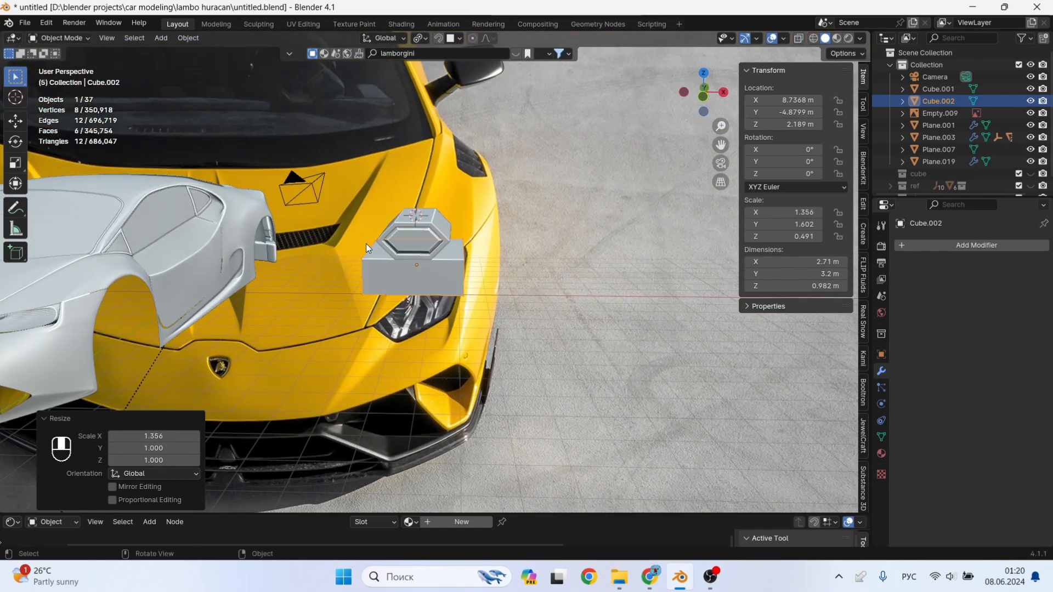
scroll(400, 302, up, 7)
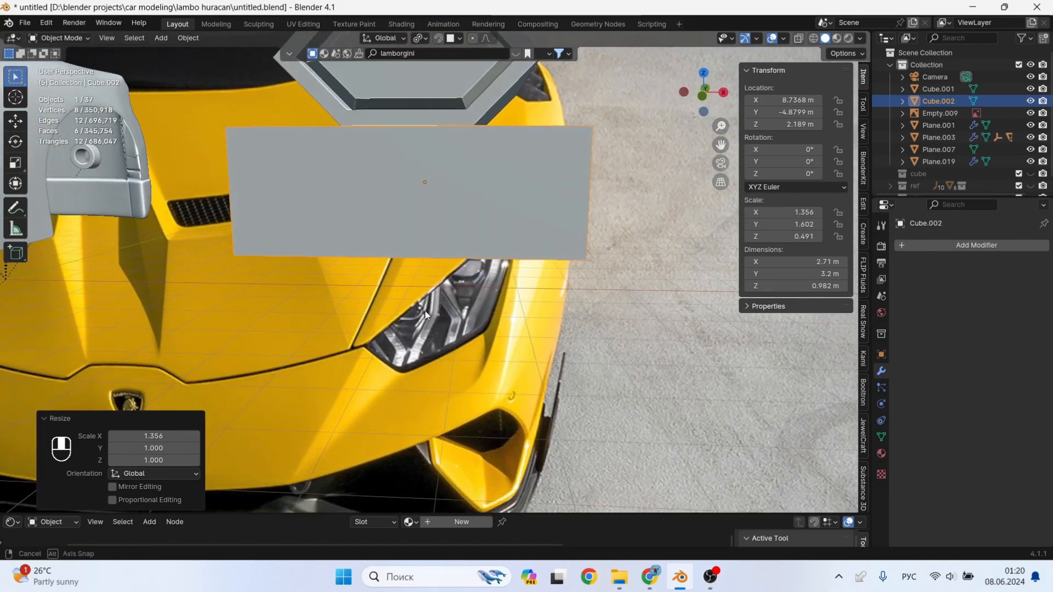
scroll(427, 285, down, 12)
middle_drag(430, 261, 437, 237)
click(481, 150)
key(s)
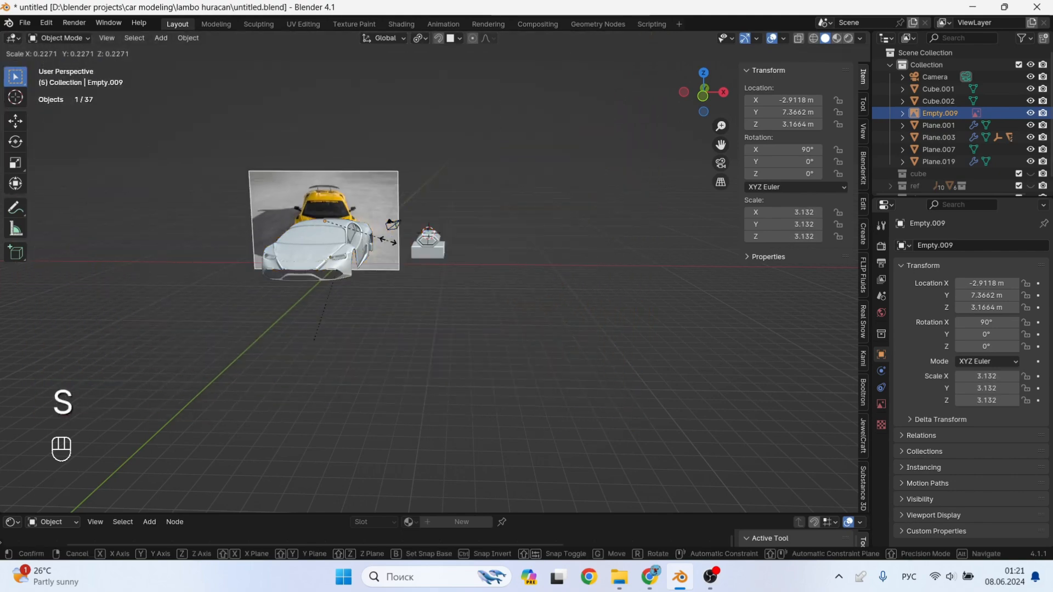
key(Escape)
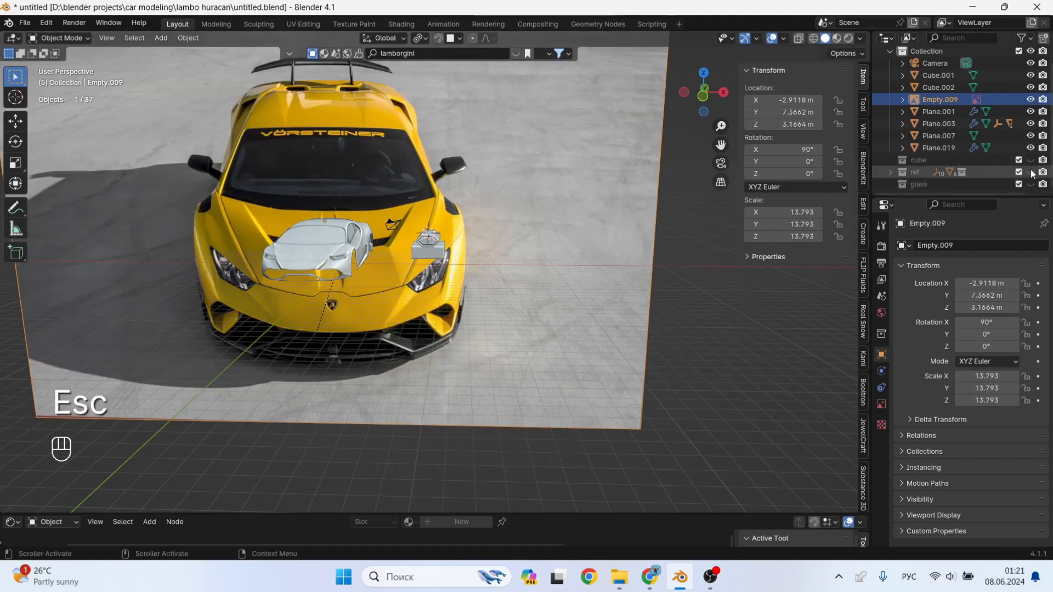
Show the ref collection and move the headlight wireframe image to about X 20.2 m and Z 7.14 m.
click(522, 109)
scroll(503, 146, up, 3)
key(g)
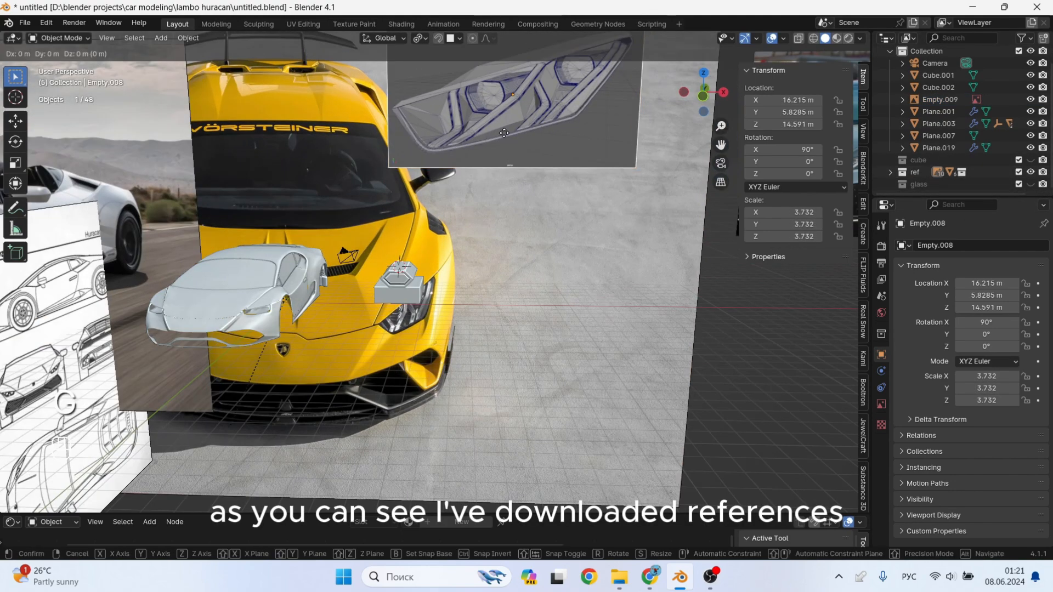
key(z)
click(512, 219)
key(g)
key(x)
click(512, 224)
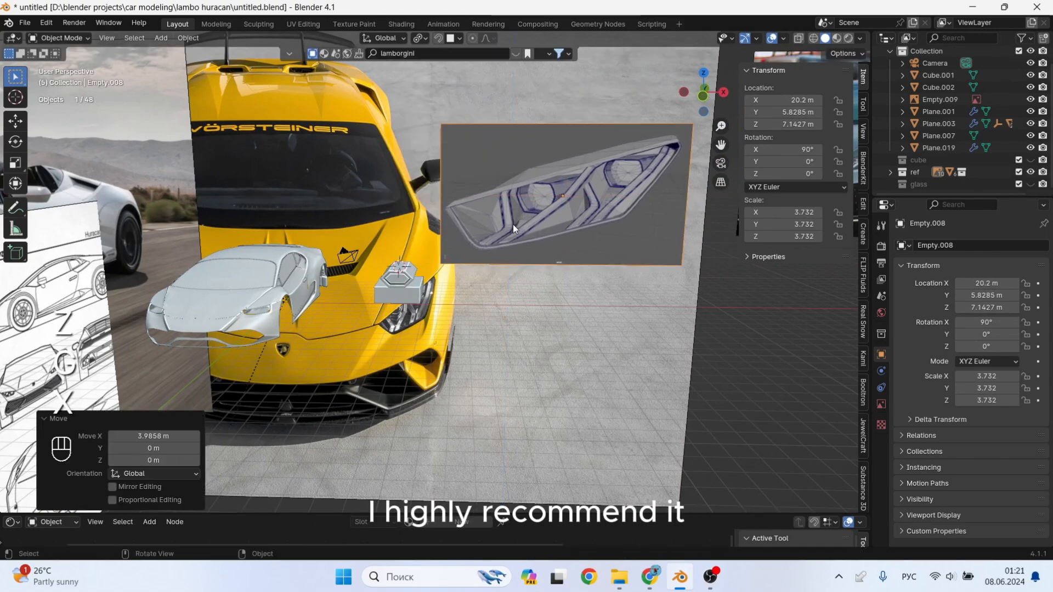
Add a central lengthwise edge loop to the holder and bevel it by 0.416 m with one segment.
scroll(565, 214, up, 3)
shift+middle_drag(565, 214, 548, 193)
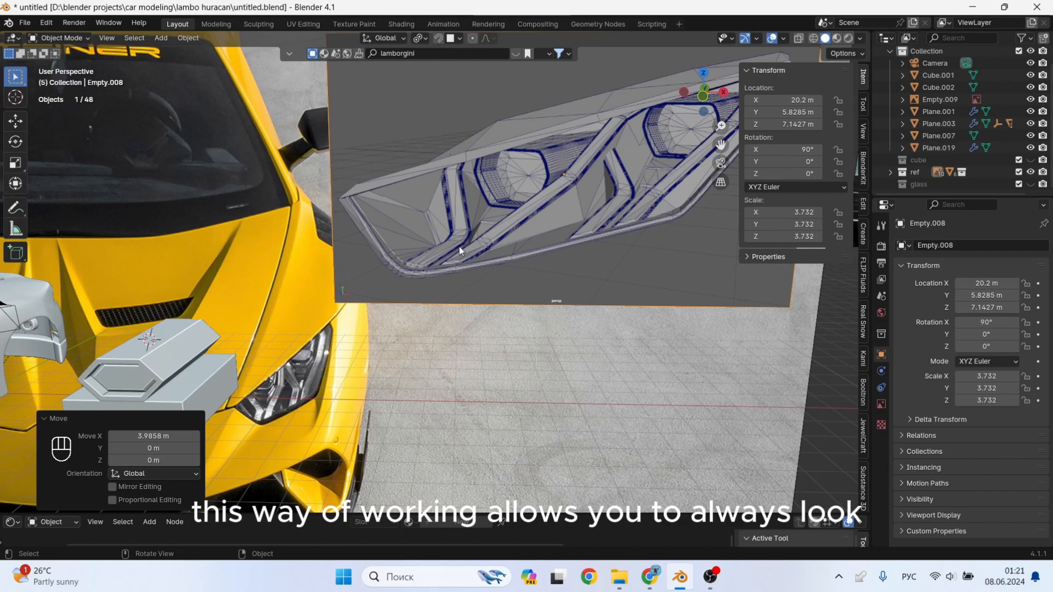
scroll(411, 269, down, 3)
shift+middle_drag(244, 324, 379, 316)
scroll(370, 340, up, 4)
click(313, 360)
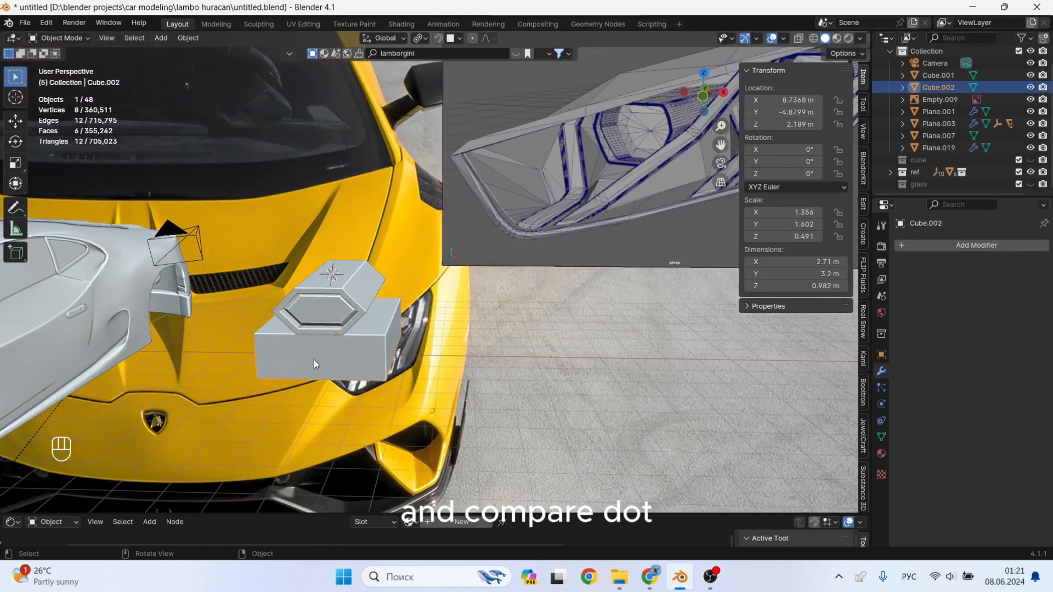
key(Tab)
key(Escape)
key(ctrl+z)
key(ctrl+b)
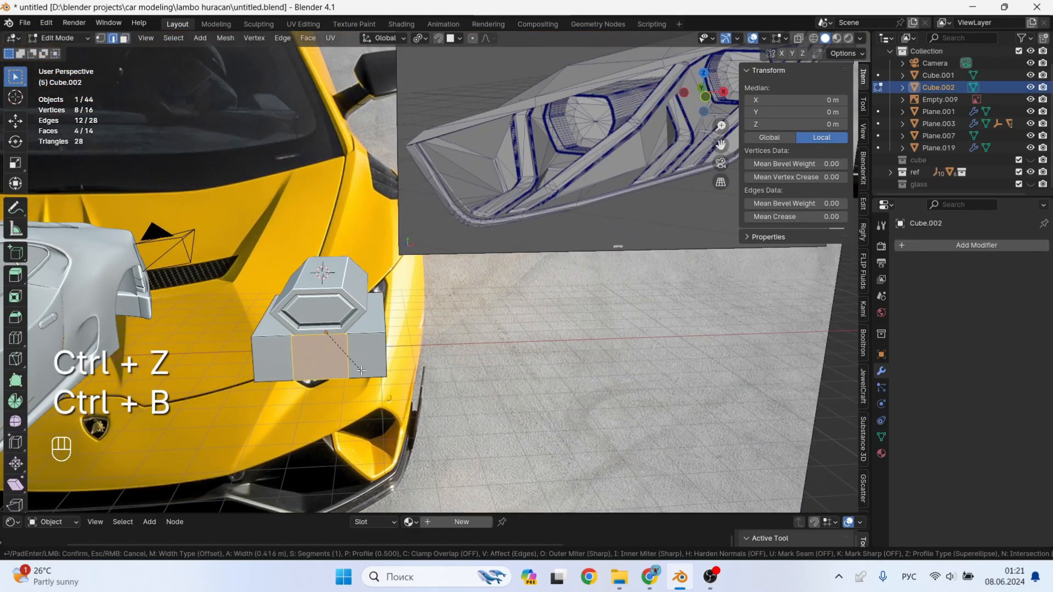
click(361, 371)
Add a centred lengthwise loop cut to each of the holder's two side sections.
key(ctrl+r)
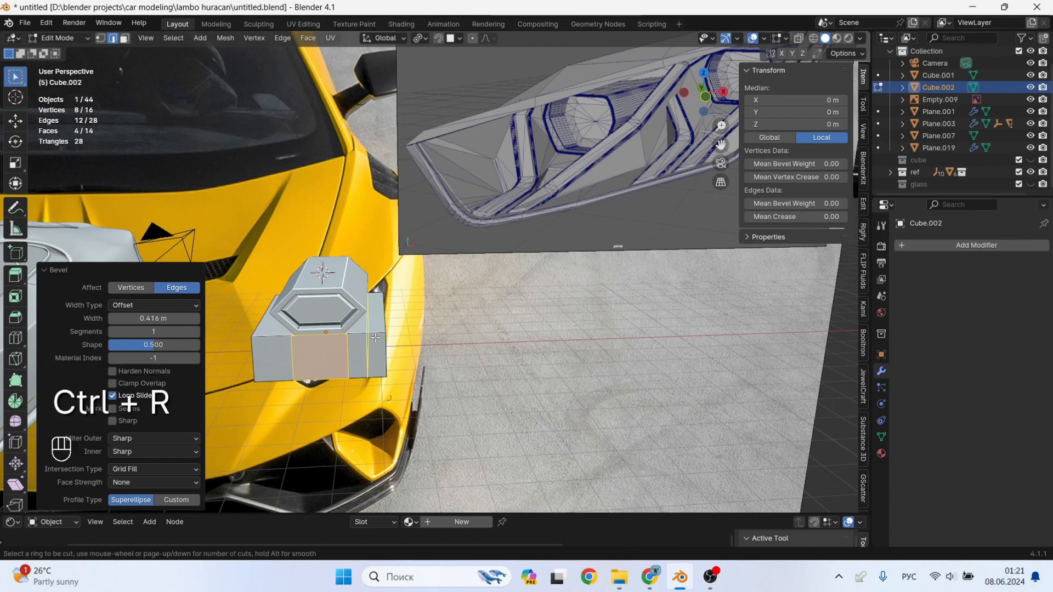
click(375, 337)
key(ctrl+r)
click(291, 345)
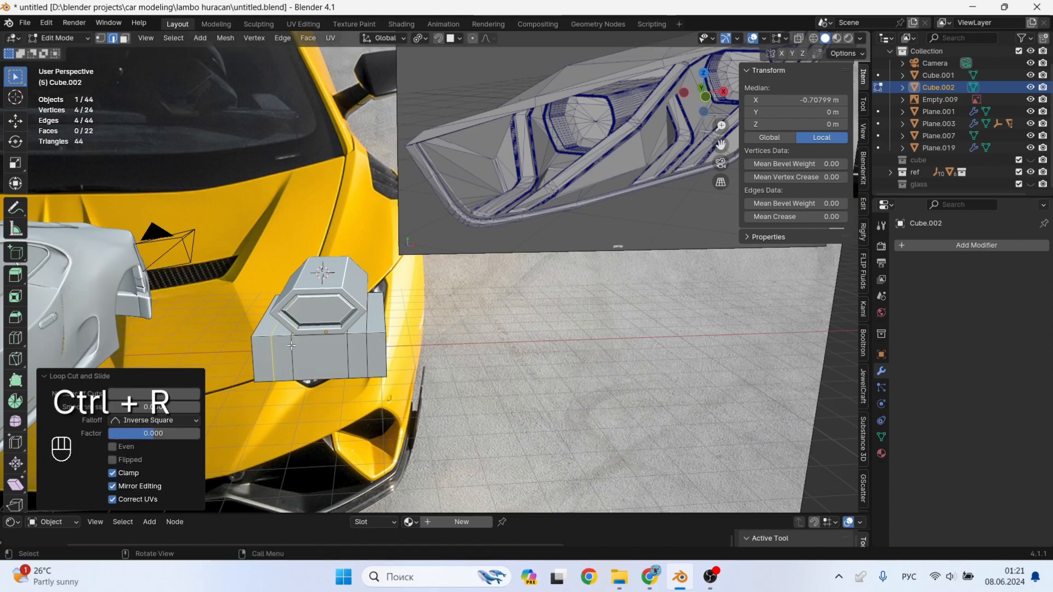
Raise the holder's two outermost top faces about 0.43 m along Z to form a cradle, and leave edit mode.
key(3)
click(377, 321)
shift+click(267, 326)
key(g)
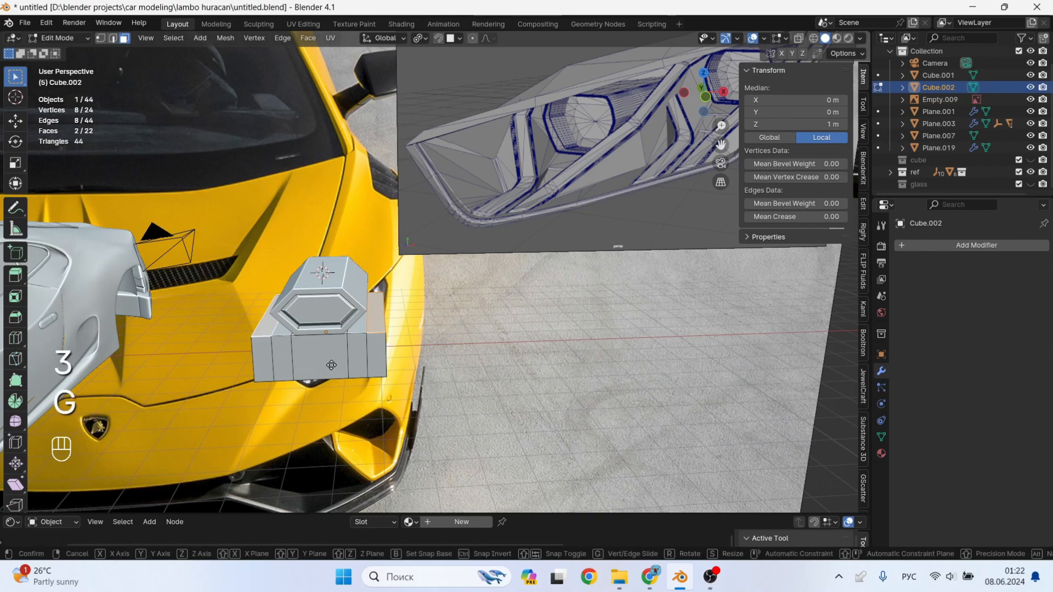
key(z)
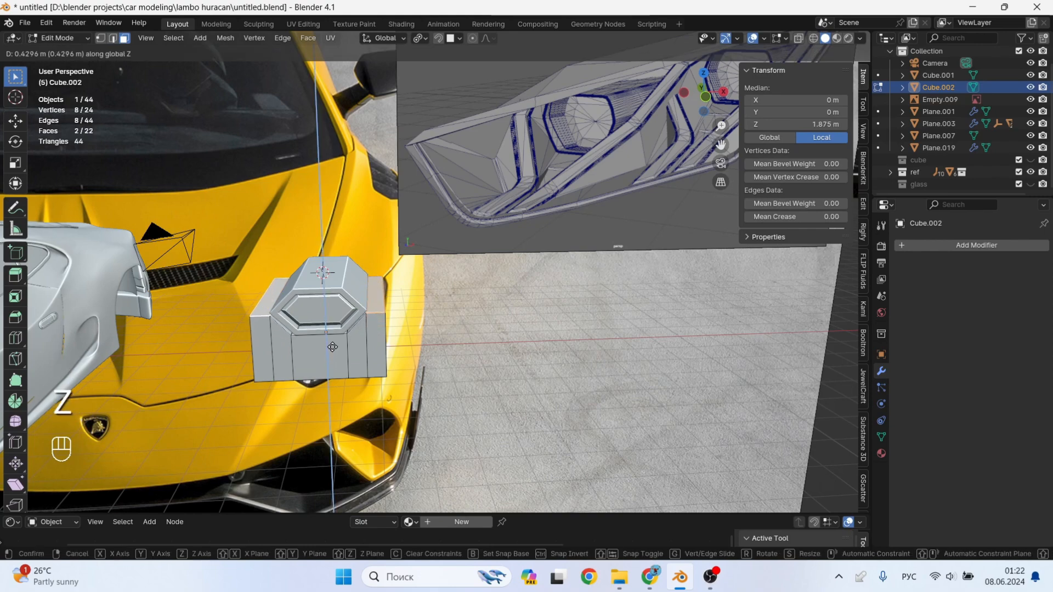
click(333, 345)
key(Tab)
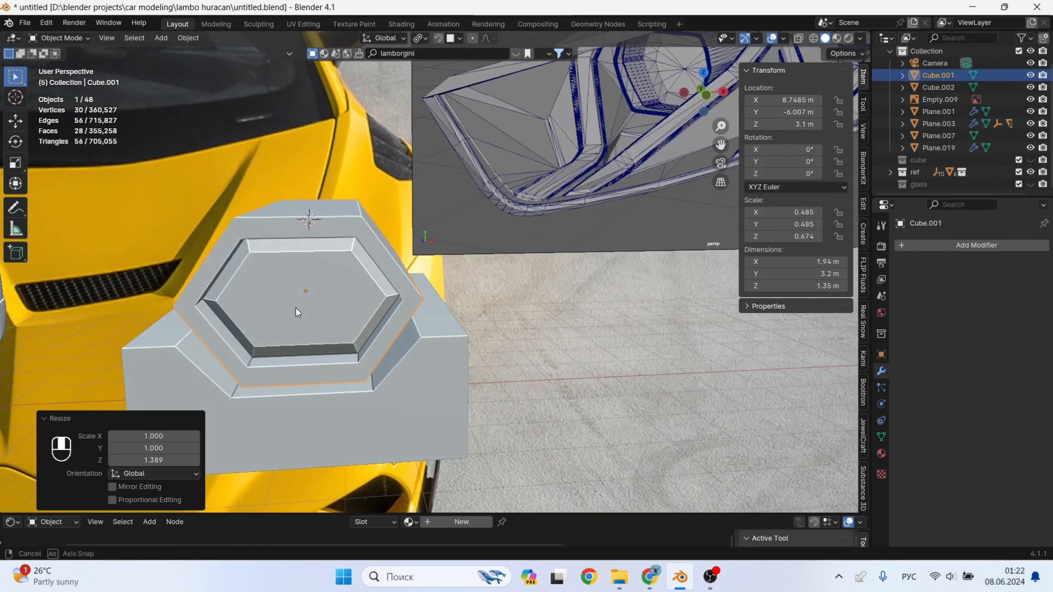
Move the crystal block about 0.39 m along Y, back into the holder.
middle_drag(295, 308, 450, 301)
scroll(429, 288, down, 5)
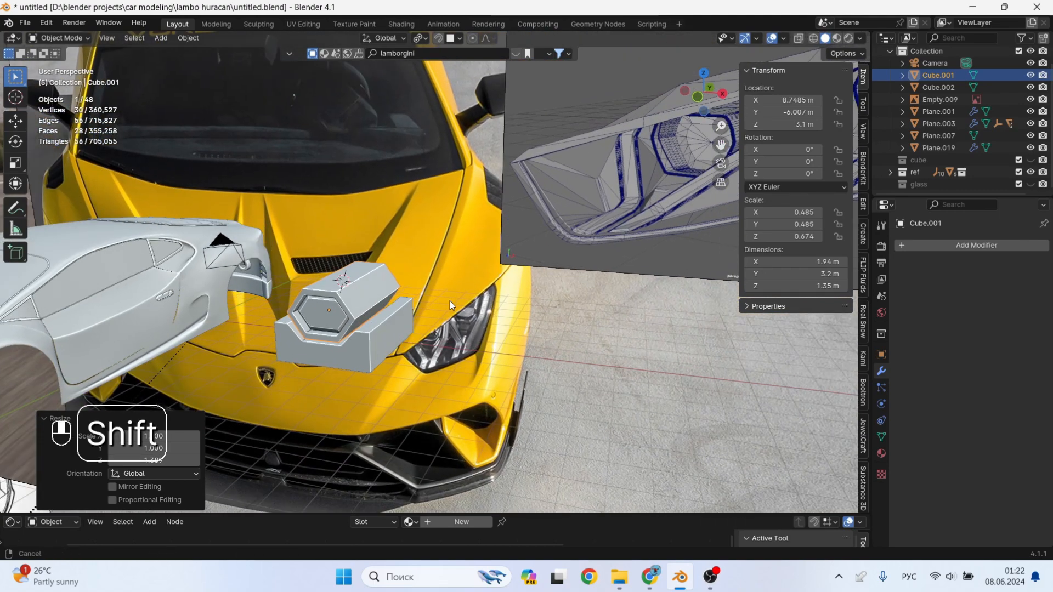
key(g)
key(x)
key(y)
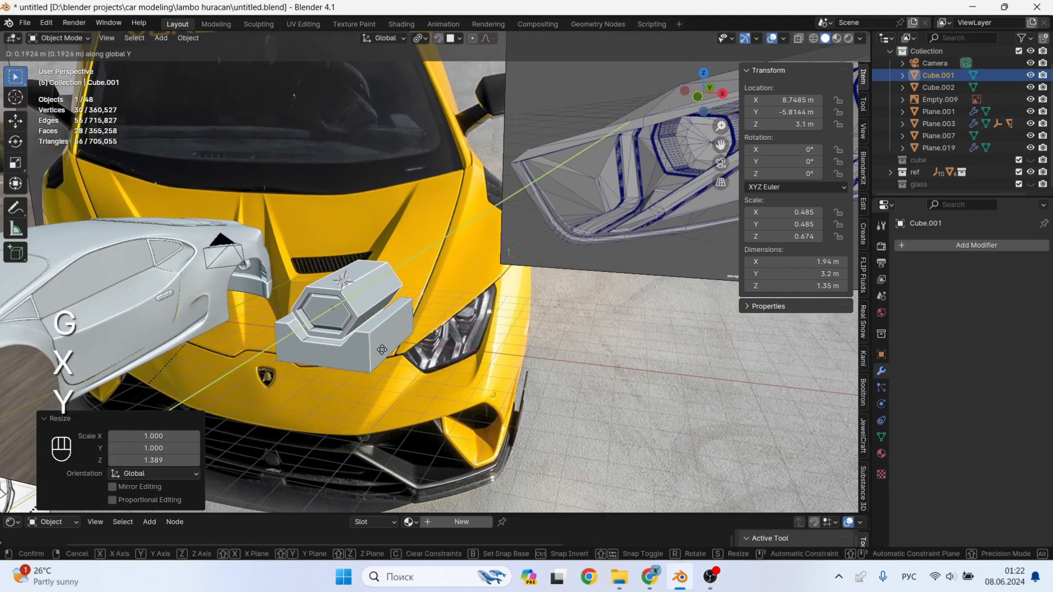
click(386, 349)
scroll(350, 341, up, 3)
middle_drag(350, 341, 391, 344)
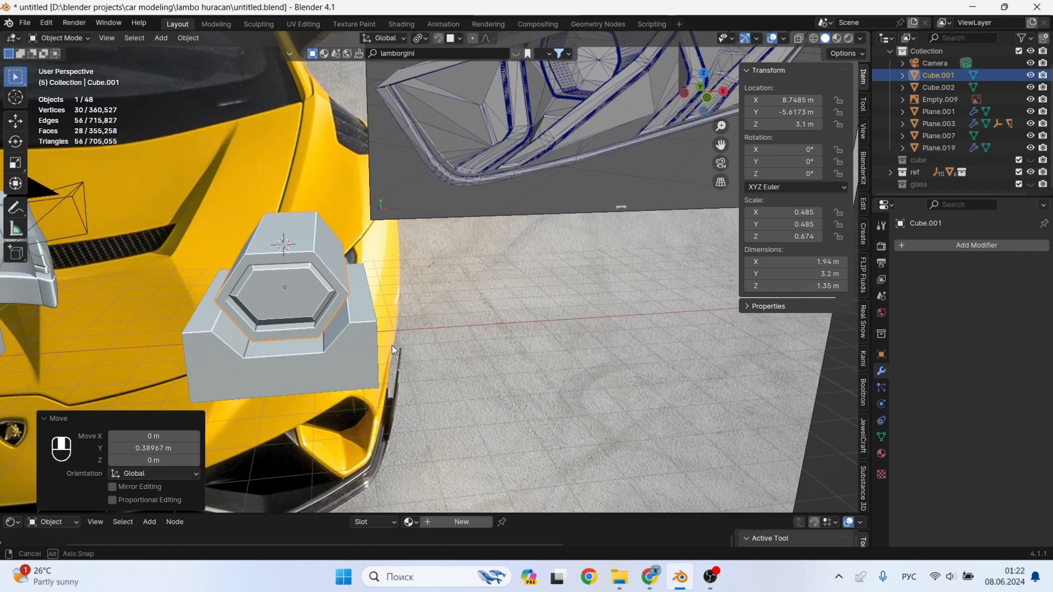
Cut a centred horizontal edge loop around the holder at mid-height.
click(347, 364)
key(Tab)
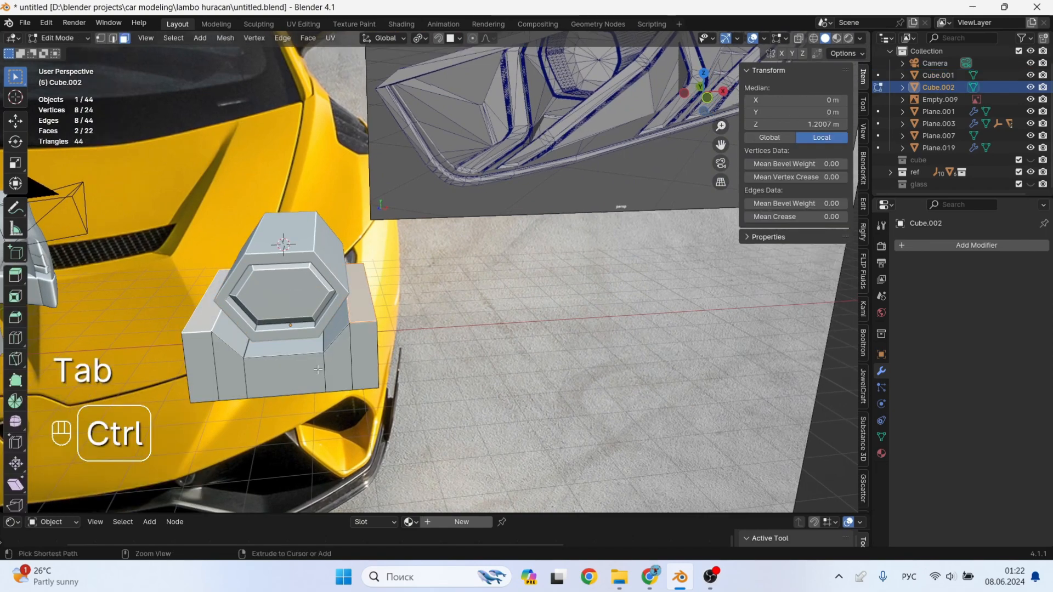
key(ctrl+r)
click(351, 372)
right_click(351, 371)
Move the five lower front faces of the holder about 0.54 m forward along negative Y.
key(3)
shift+click(362, 377)
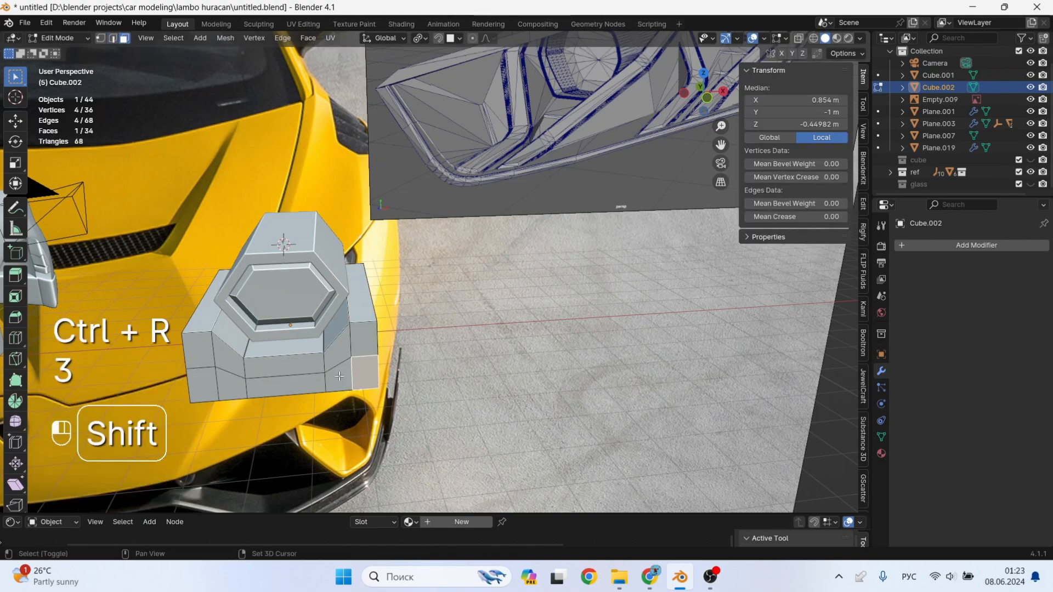
shift+click(338, 375)
shift+click(285, 382)
shift+click(232, 384)
shift+click(202, 386)
key(g)
key(y)
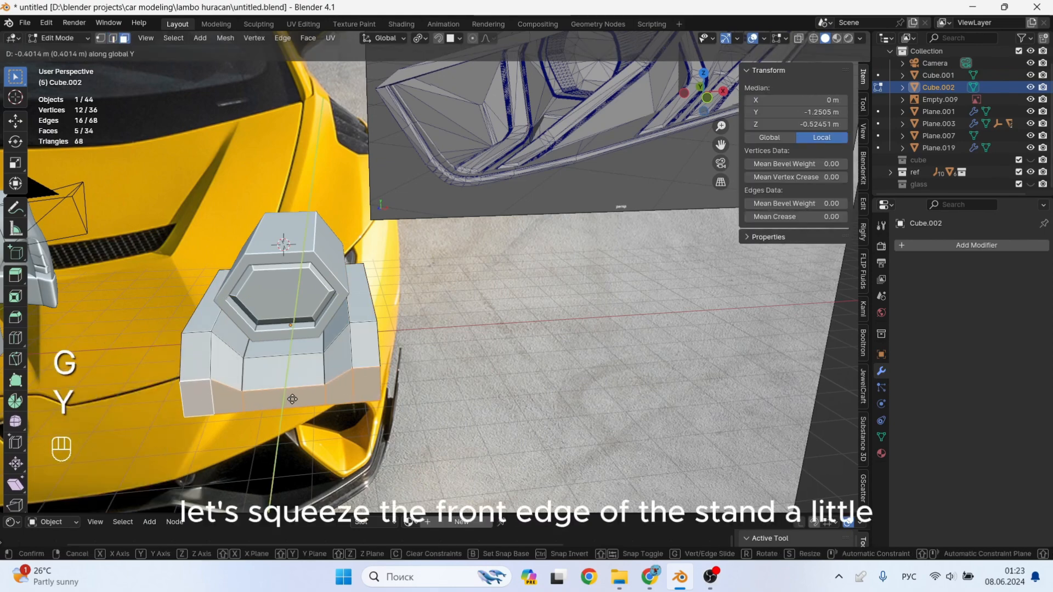
click(292, 404)
Scale the extended front faces to about 0.68 along X and move them about 0.29 m further forward along Y.
key(s)
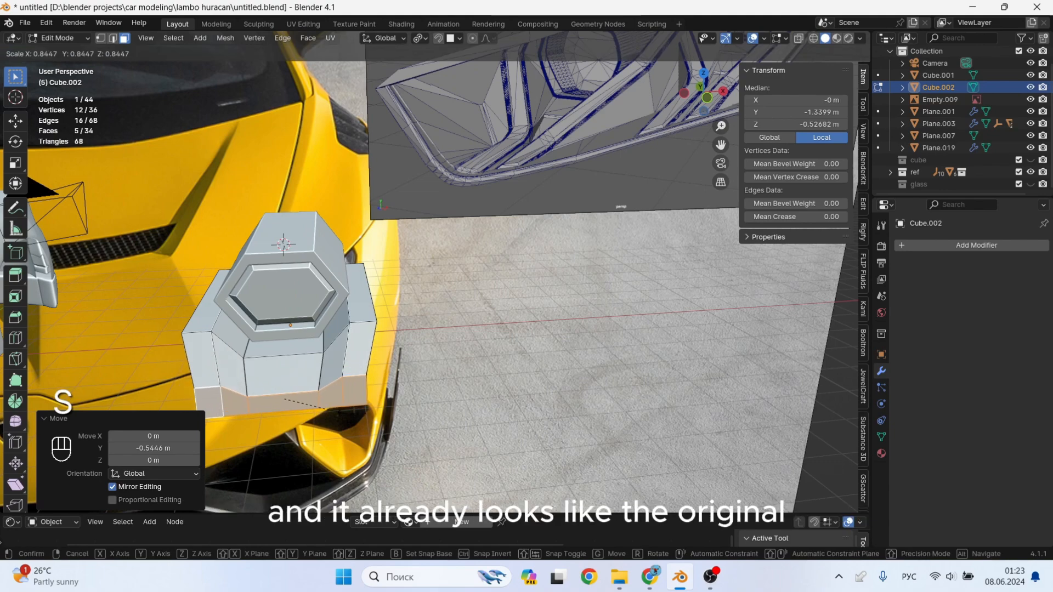
key(x)
click(327, 410)
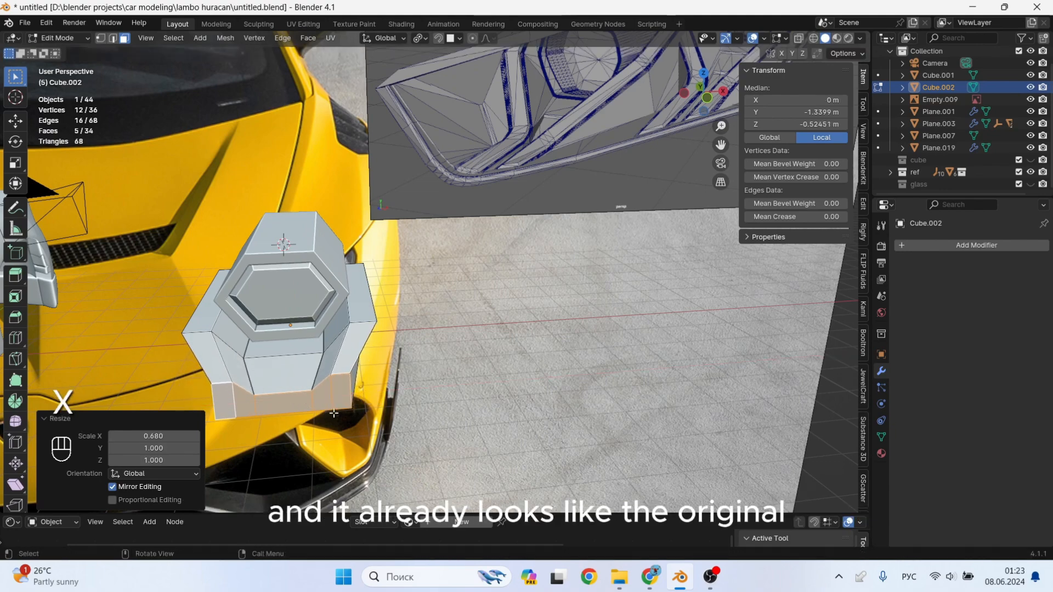
key(g)
key(y)
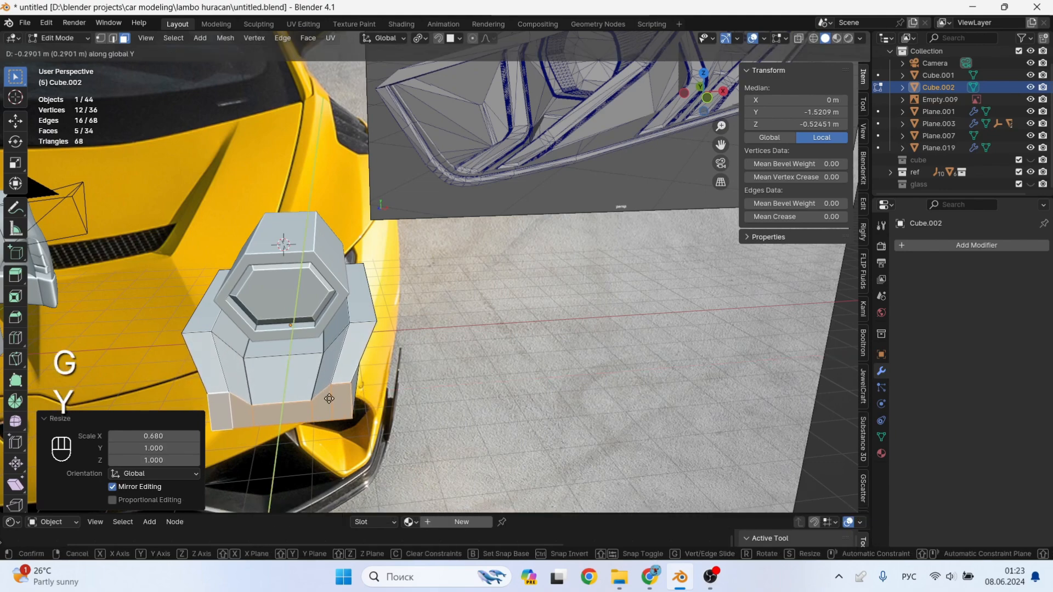
click(331, 394)
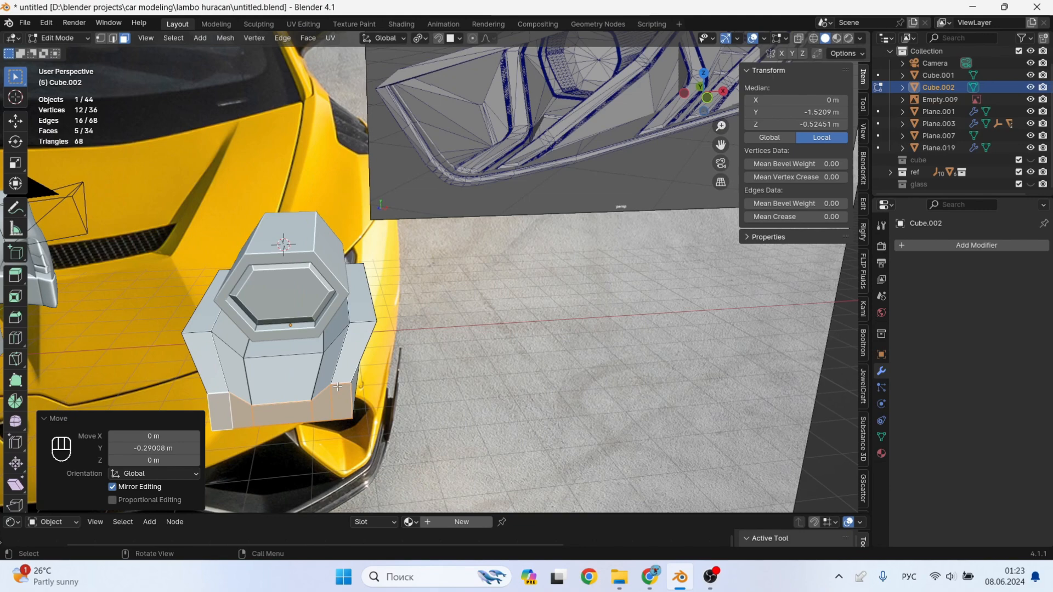
Duplicate the upper and front faces of the holder's two outer arms in place.
click(351, 345)
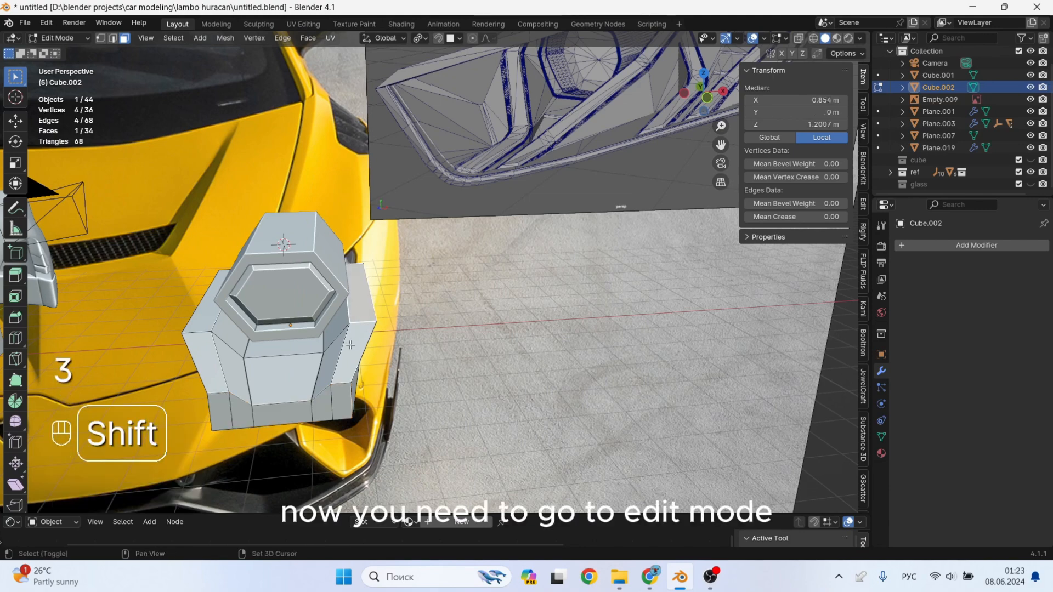
shift+click(213, 353)
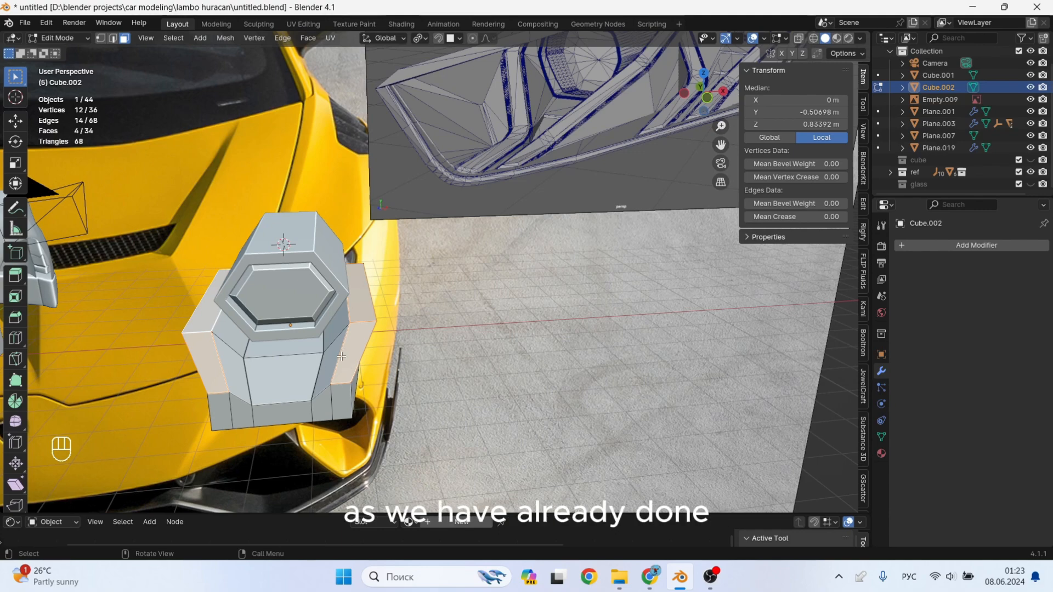
key(shift+d)
right_click(357, 289)
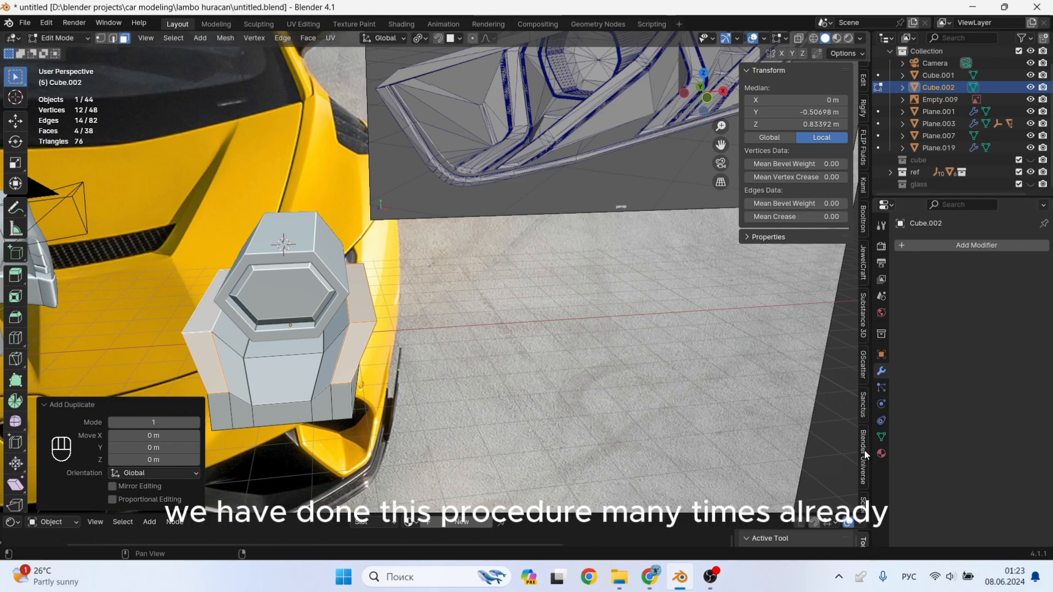
Set the Screencast Keys mouse size to 91.
click(861, 478)
click(794, 74)
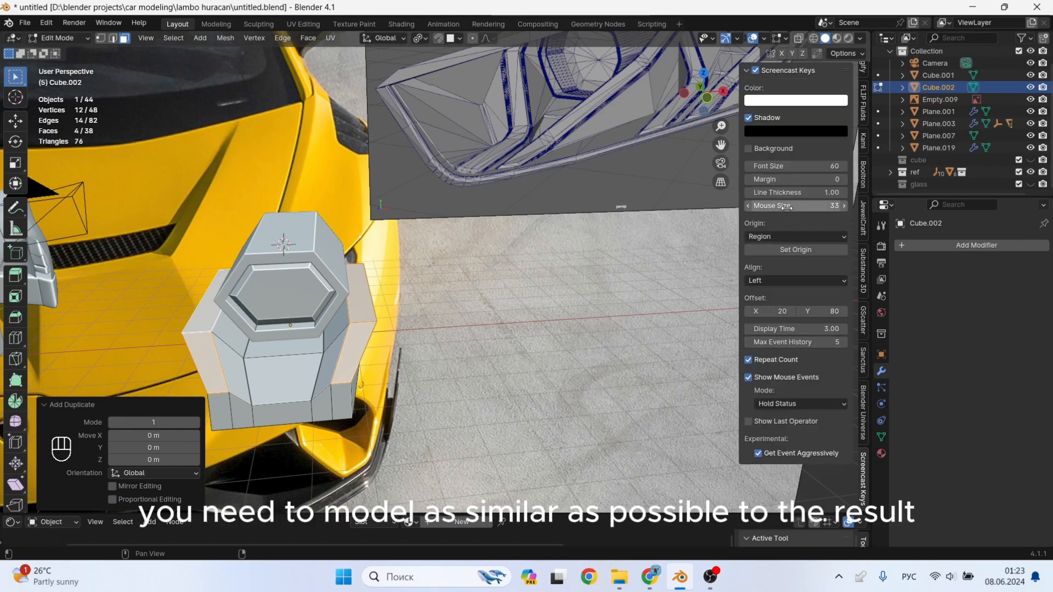
drag(795, 205, 802, 206)
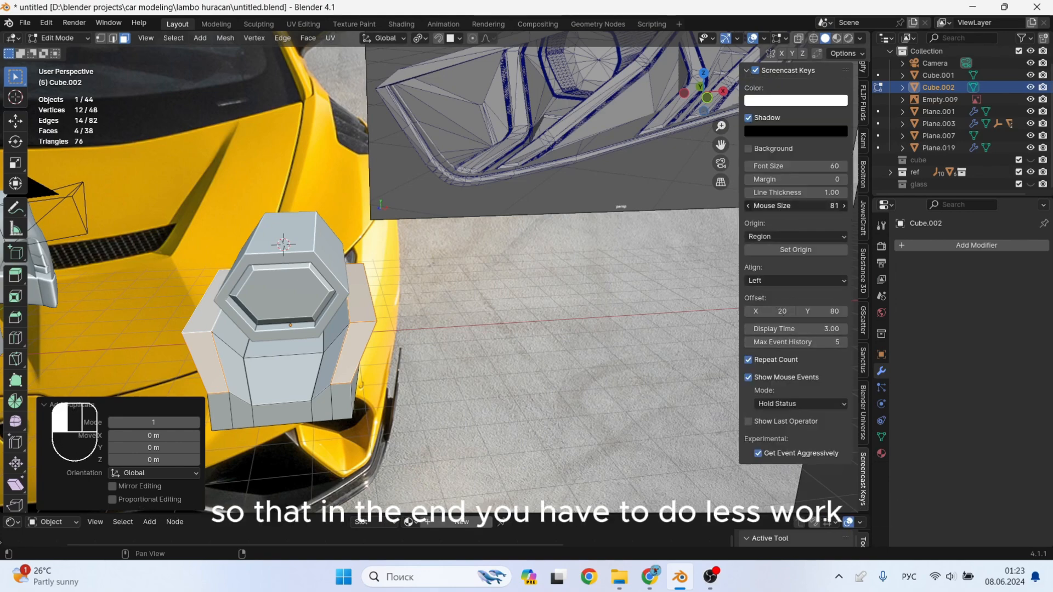
Separate the duplicated arm faces into their own object and leave edit mode.
shift+middle_drag(386, 285, 284, 351)
scroll(350, 334, up, 3)
mouse_move(383, 331)
middle_down()
mouse_move(426, 326)
mouse_move(400, 320)
middle_up()
right_drag(296, 318, 363, 482)
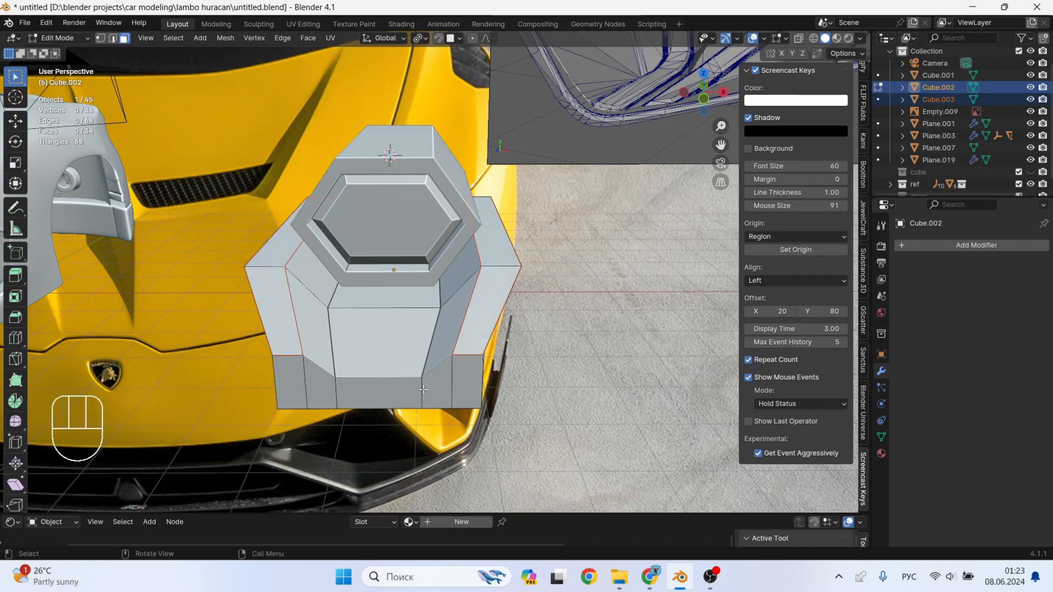
key(Tab)
Move the yellow car reference image into the nested ref collection.
scroll(262, 301, down, 3)
middle_drag(426, 387, 368, 385)
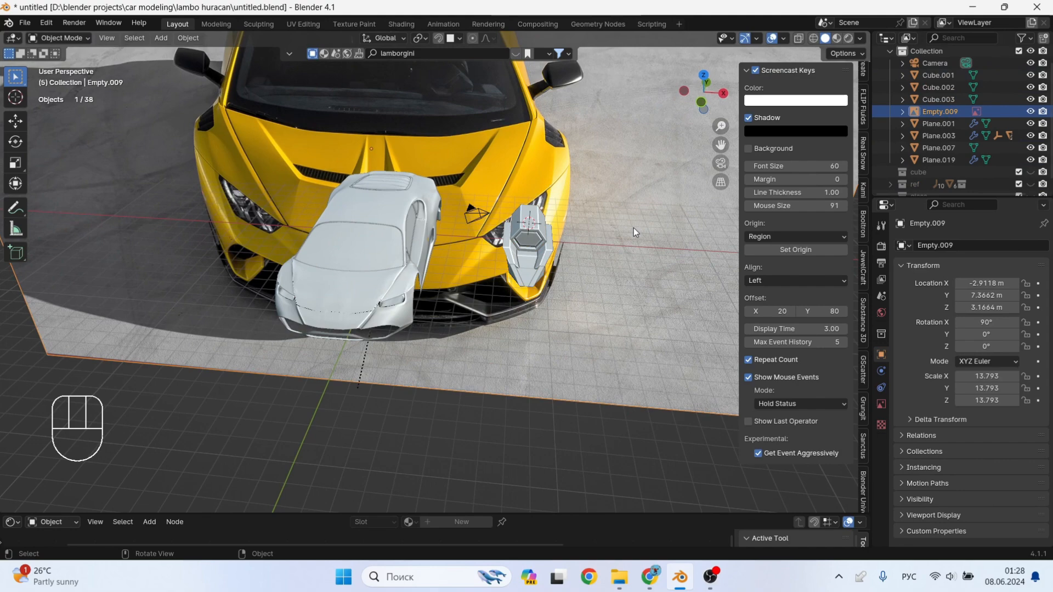
key(m)
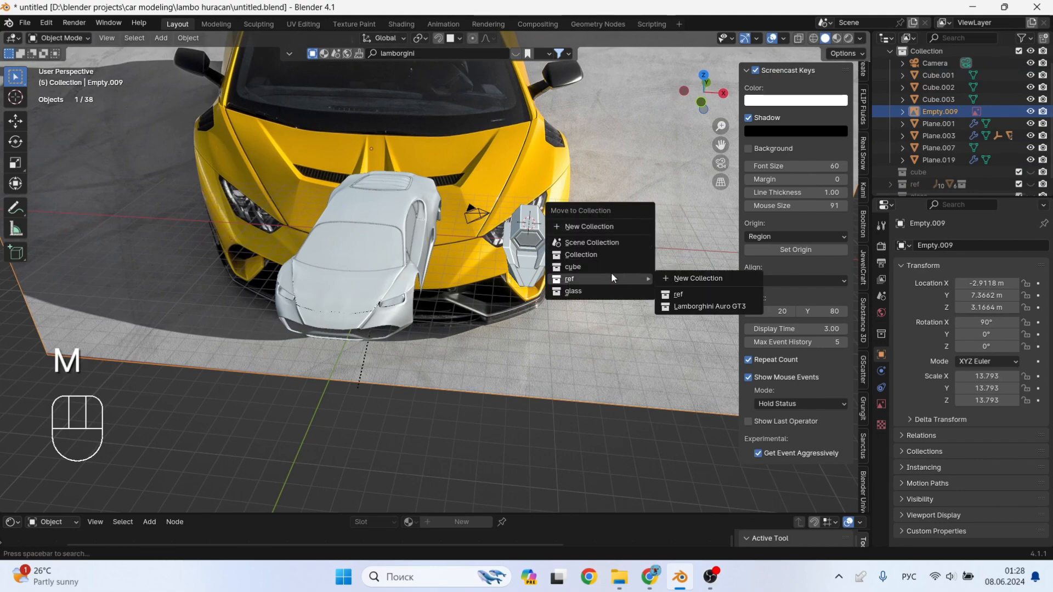
mouse_move(638, 278)
click(699, 292)
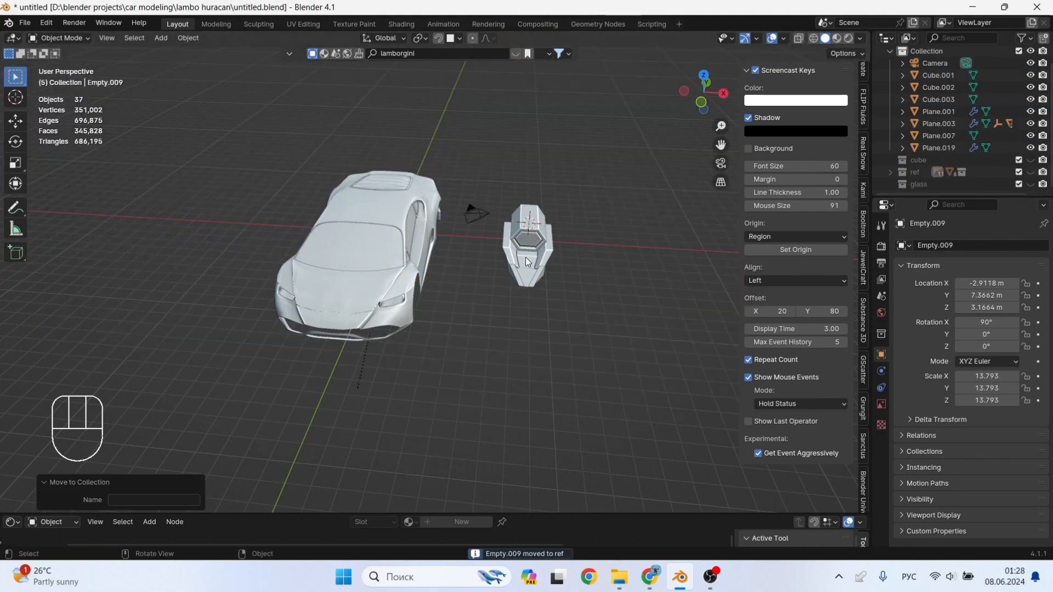
Select the crystal, the holder and the separated arm faces and scale them to about 0.5.
drag(536, 248, 539, 297)
key(s)
click(545, 285)
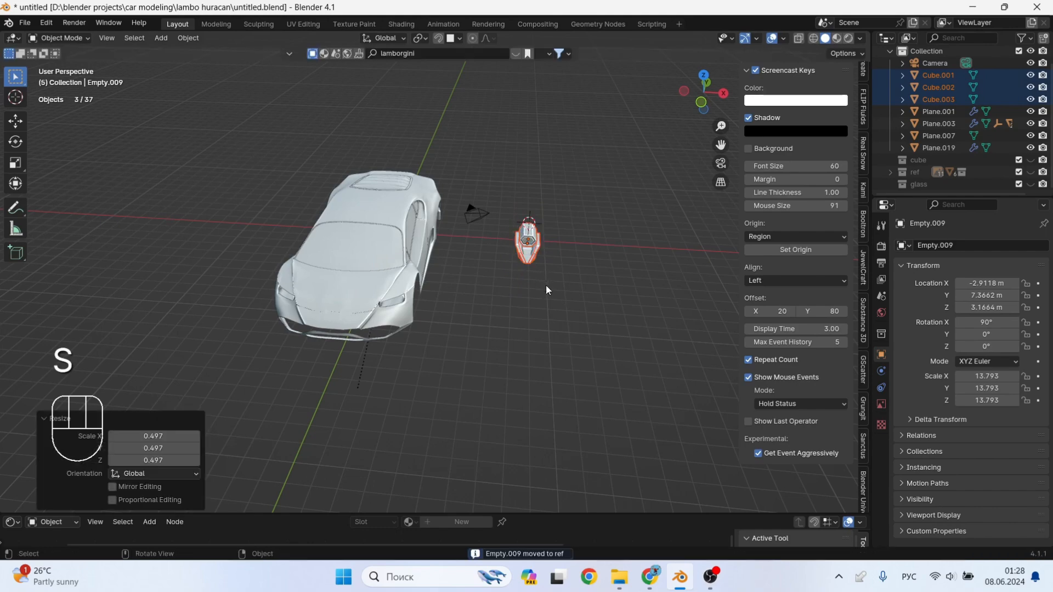
Move the three light parts beside the car's front fender and raise them about 2.33 m along Z.
scroll(540, 280, up, 2)
key(g)
click(404, 358)
scroll(367, 324, up, 5)
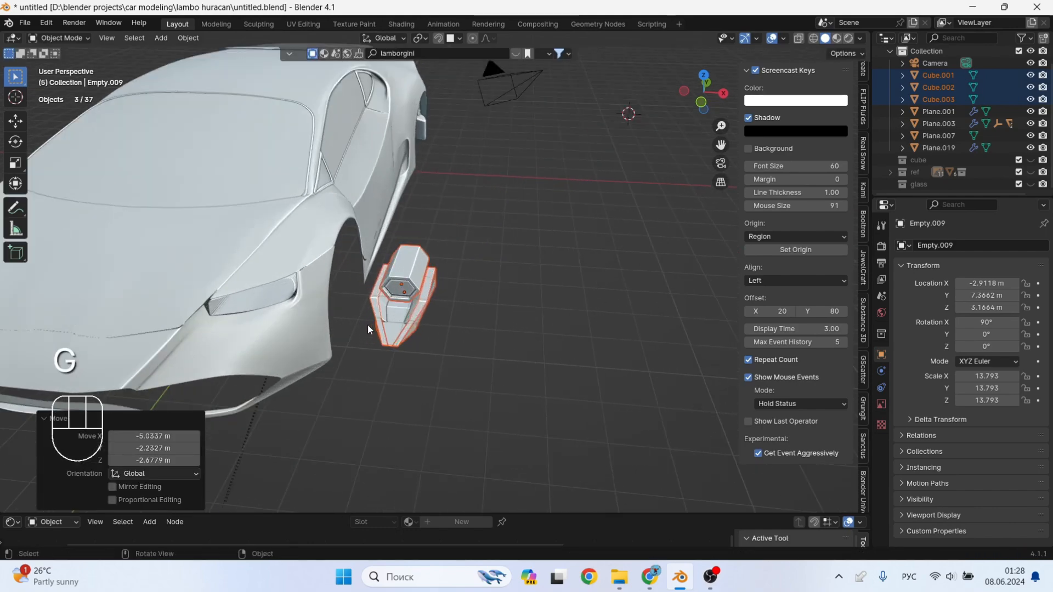
shift+middle_drag(368, 324, 519, 299)
key(g)
key(z)
click(545, 228)
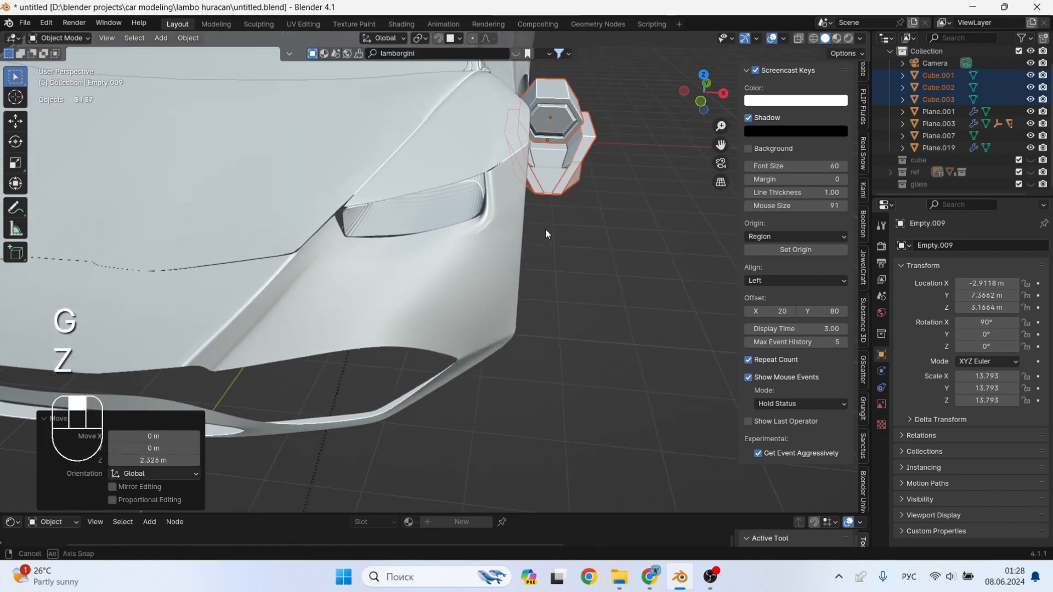
Snap the three light parts to the 3D cursor in the headlight opening and scale them to about 0.25.
key(shift+a)
key(shift+s)
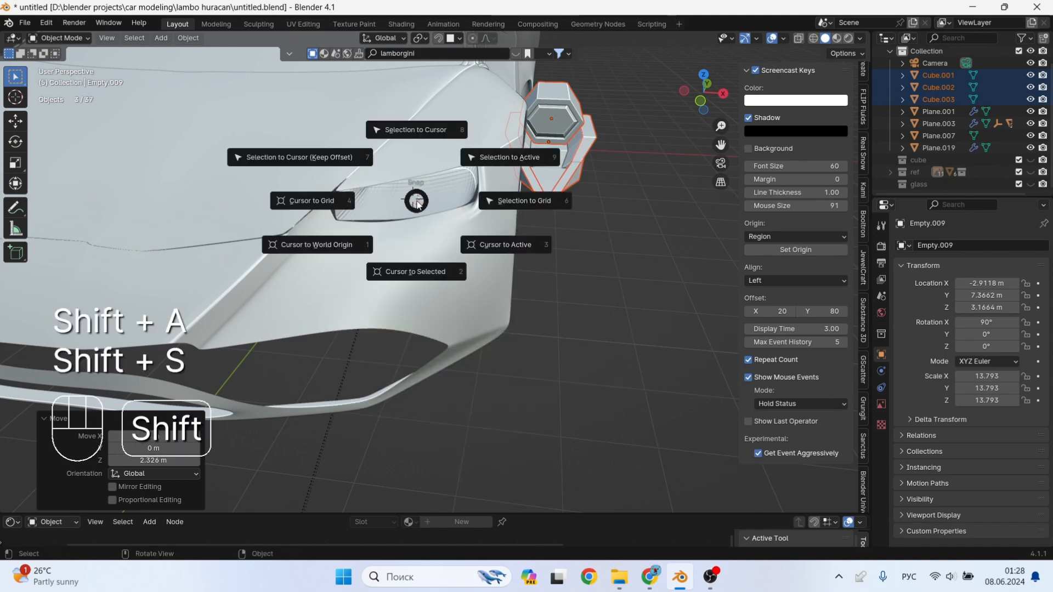
click(417, 149)
key(s)
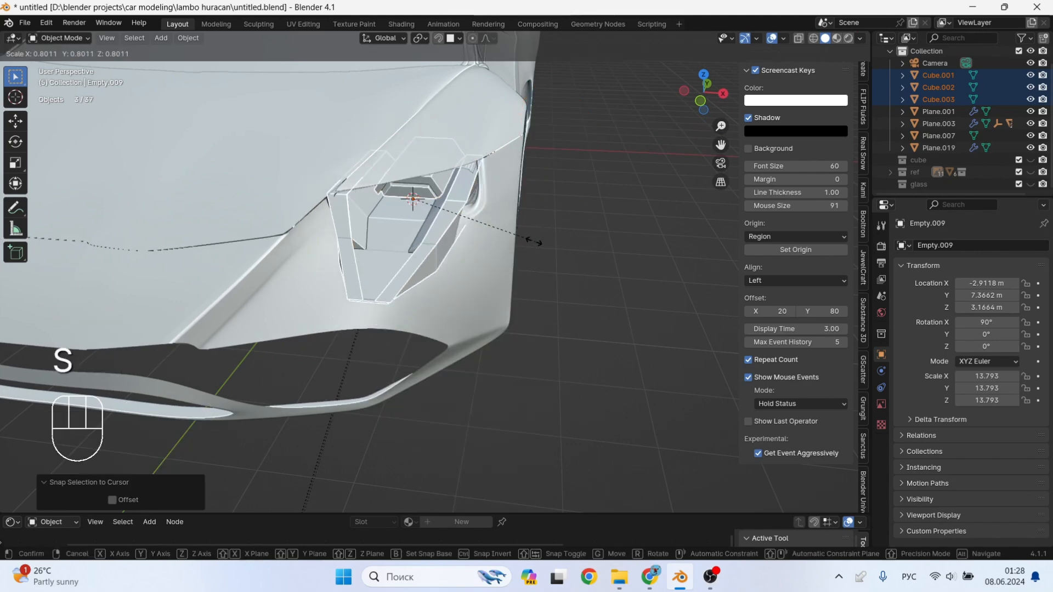
click(446, 221)
Raise the three light parts slightly along Z so they sit inside the headlight opening.
scroll(446, 222, up, 4)
shift+middle_drag(446, 224, 470, 269)
scroll(481, 286, up, 2)
key(g)
key(z)
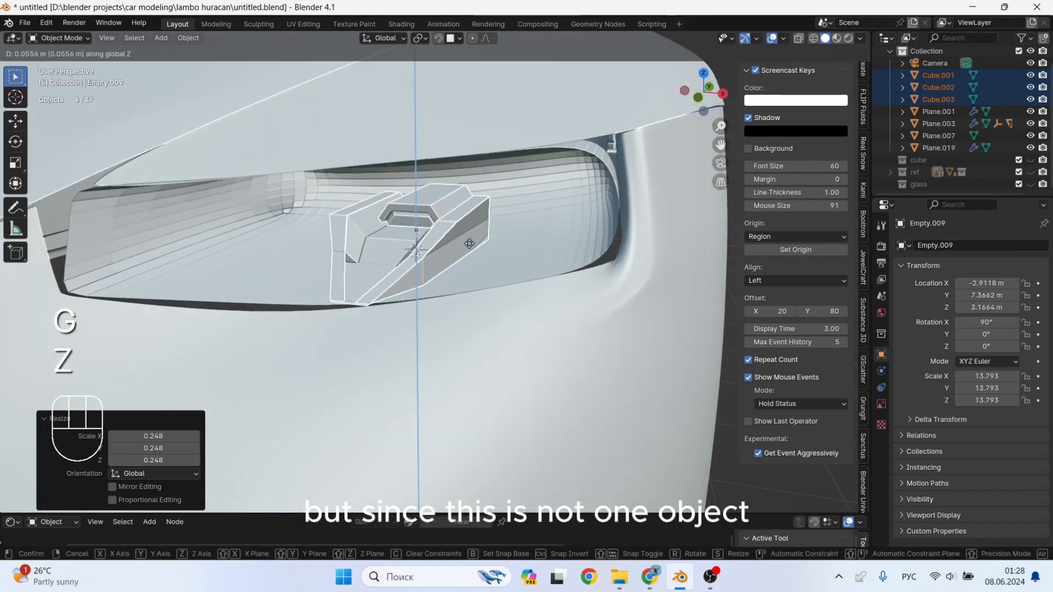
click(470, 226)
Rotate the three light parts about 6.25° around Z and scale them to about 0.9.
key(r)
key(z)
click(485, 274)
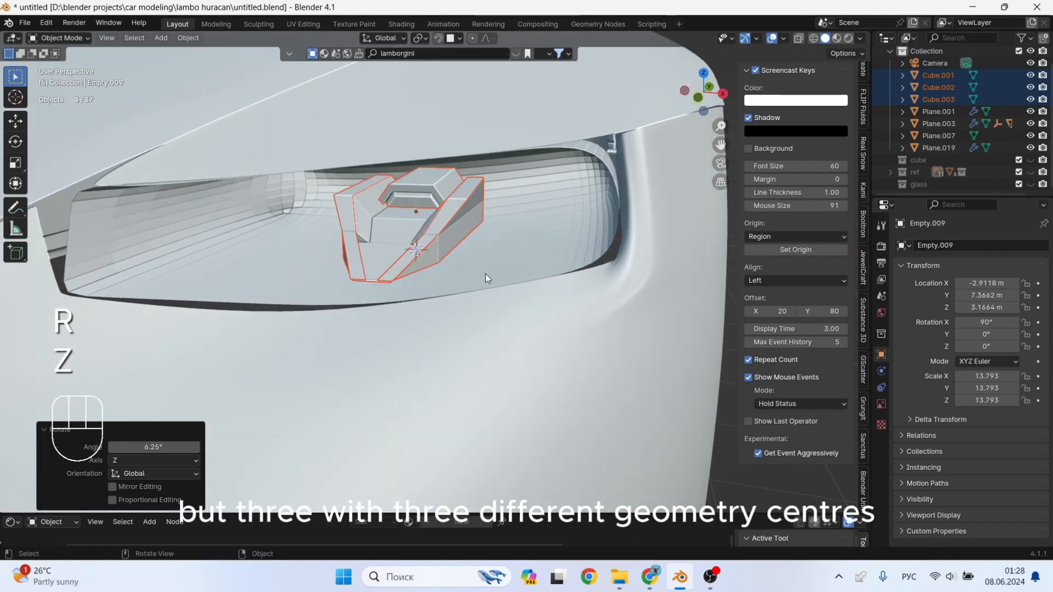
key(s)
click(451, 274)
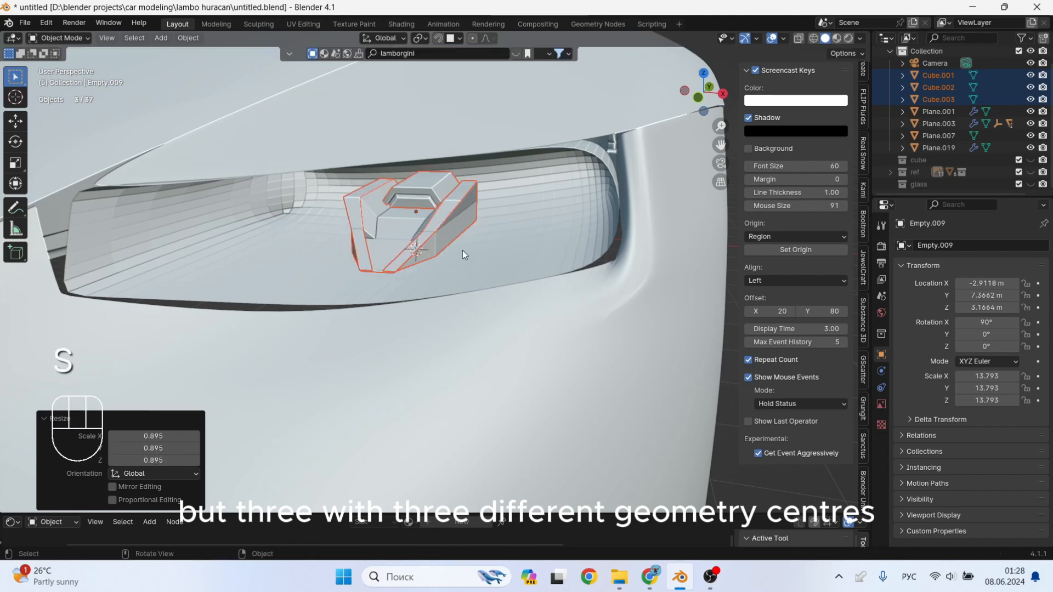
Raise the crystal block about 0.07 m along Z, then slightly more, to seat it on top of the holder.
scroll(470, 242, down, 5)
scroll(439, 236, up, 4)
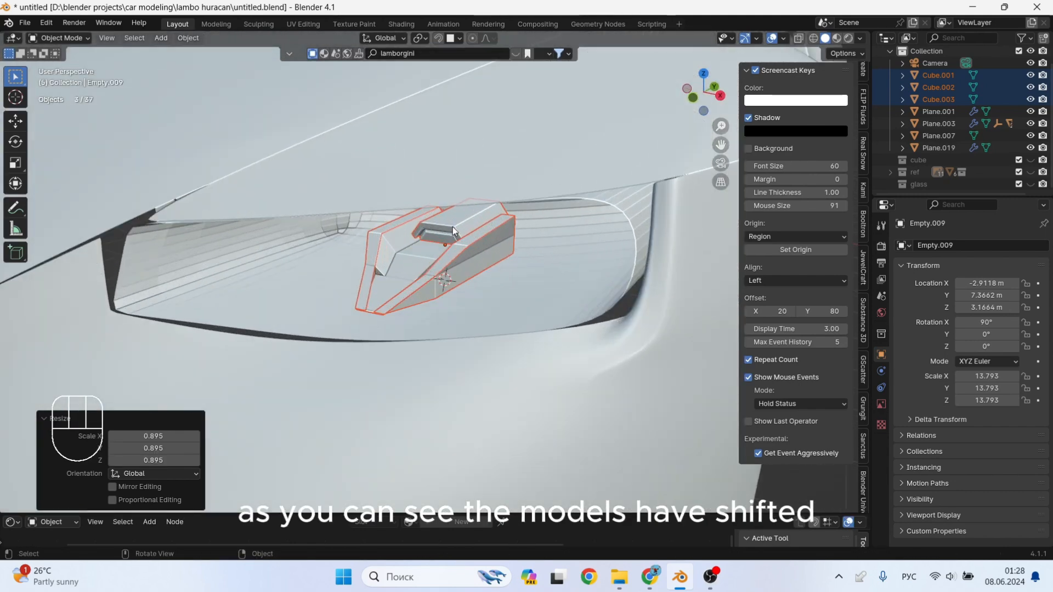
click(458, 239)
key(g)
key(z)
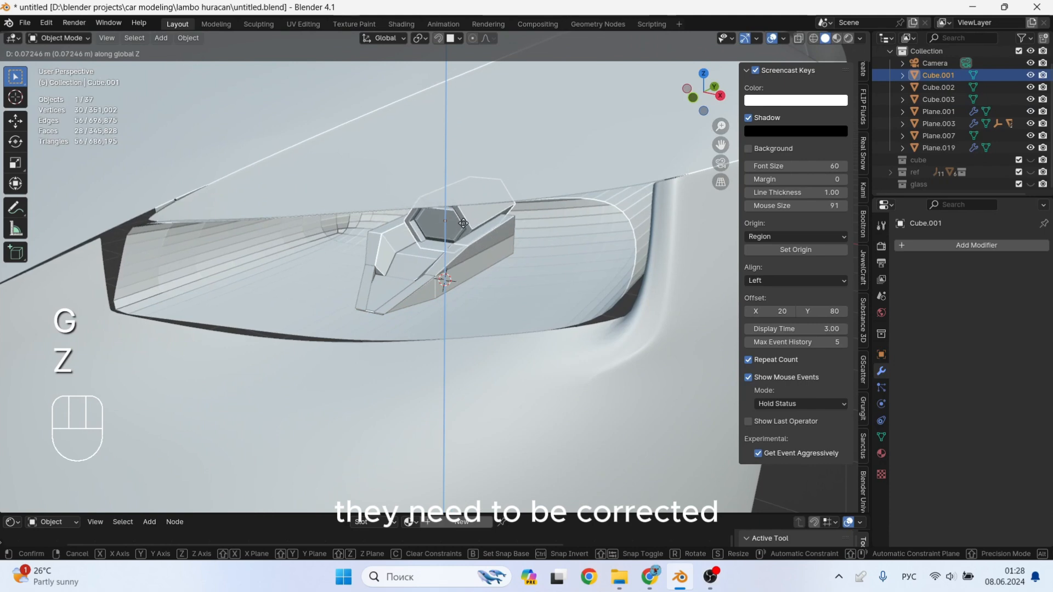
click(465, 225)
scroll(466, 235, up, 3)
middle_drag(466, 237, 511, 223)
key(g)
key(z)
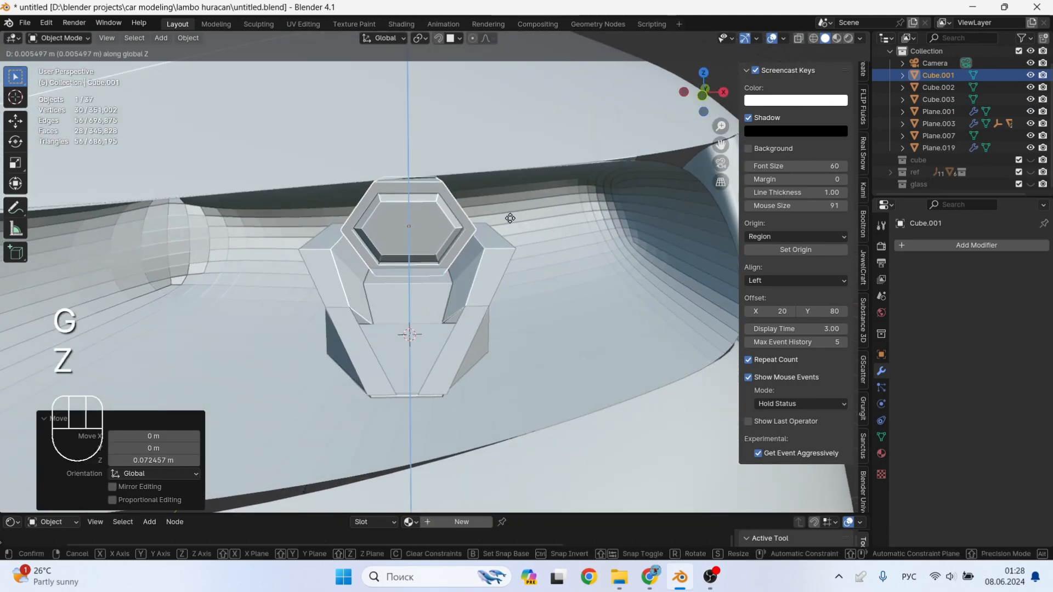
click(488, 245)
Reselect all three light parts and move them about 0.32 m along negative X to the headlight's inner end.
shift+click(423, 292)
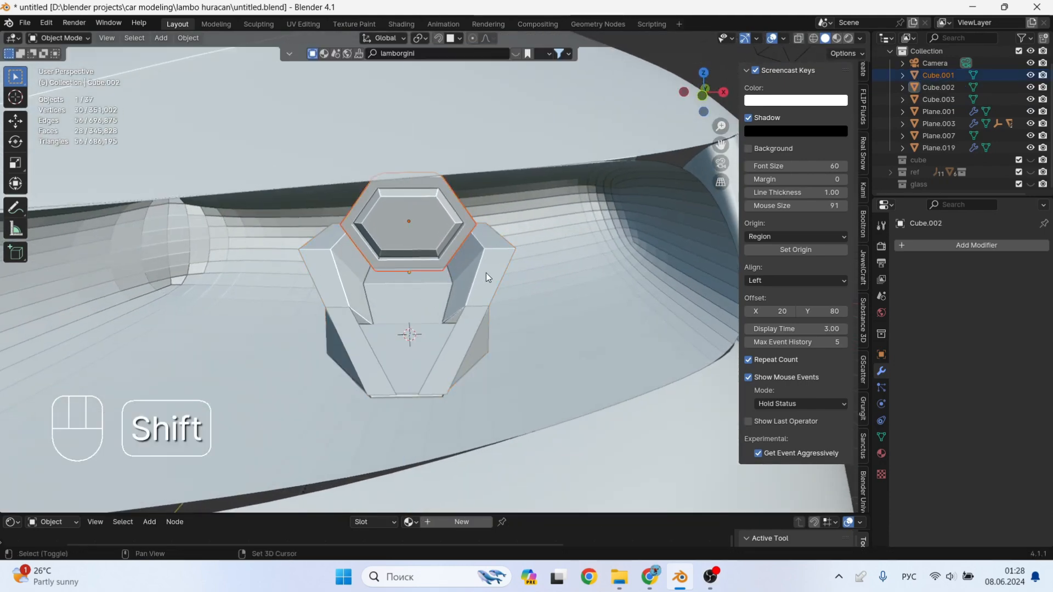
middle_drag(486, 272, 404, 300)
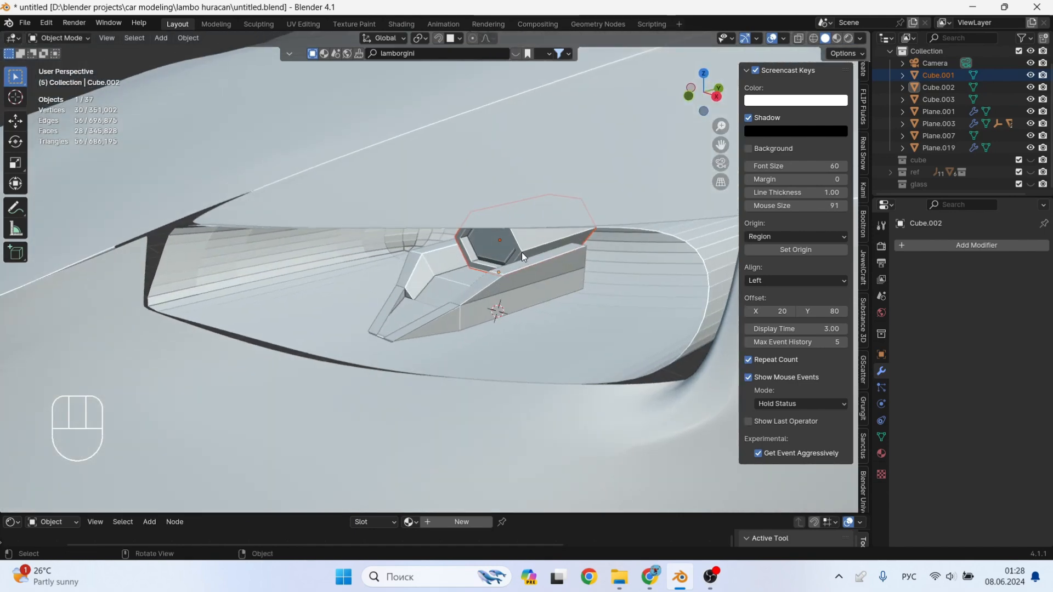
shift+click(502, 289)
shift+click(469, 350)
shift+click(468, 351)
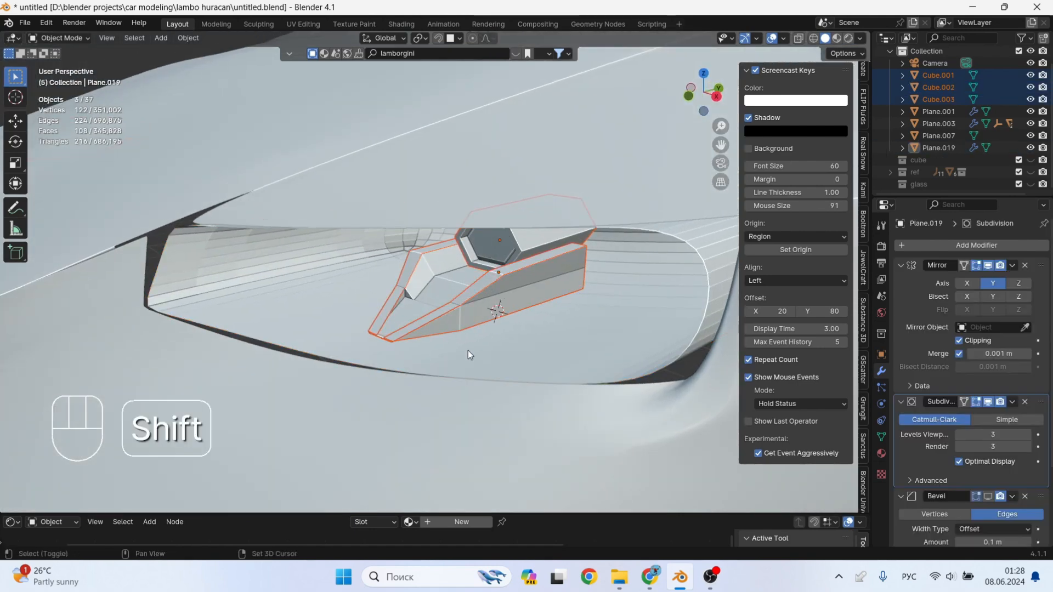
middle_drag(468, 351, 552, 305)
key(g)
key(x)
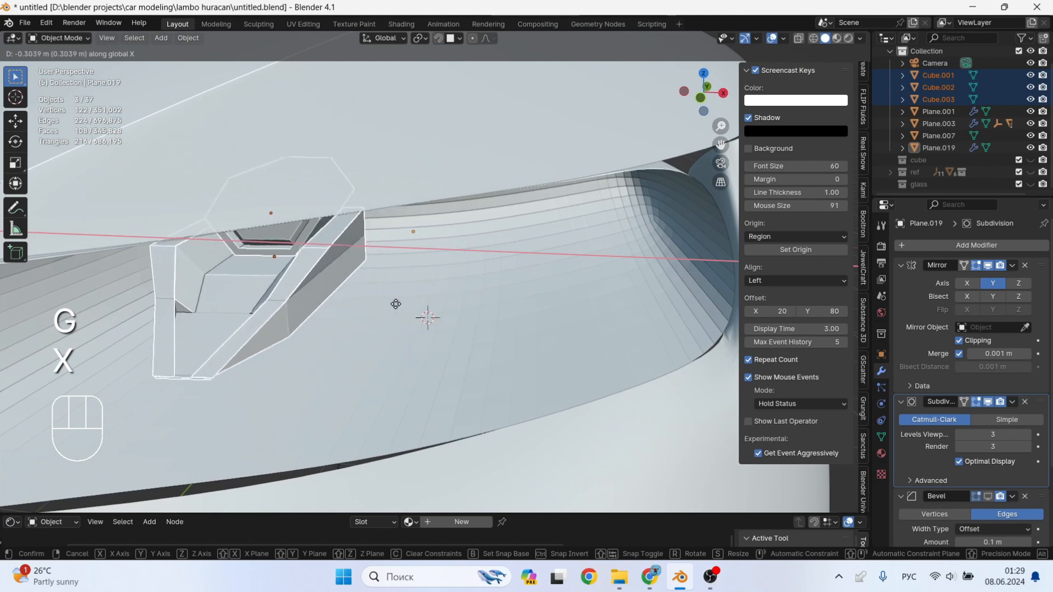
click(374, 306)
In front view, clear the rotation of the three light parts and move them about 0.04 m along X.
scroll(373, 310, down, 4)
shift+middle_drag(372, 312, 458, 261)
scroll(459, 275, up, 3)
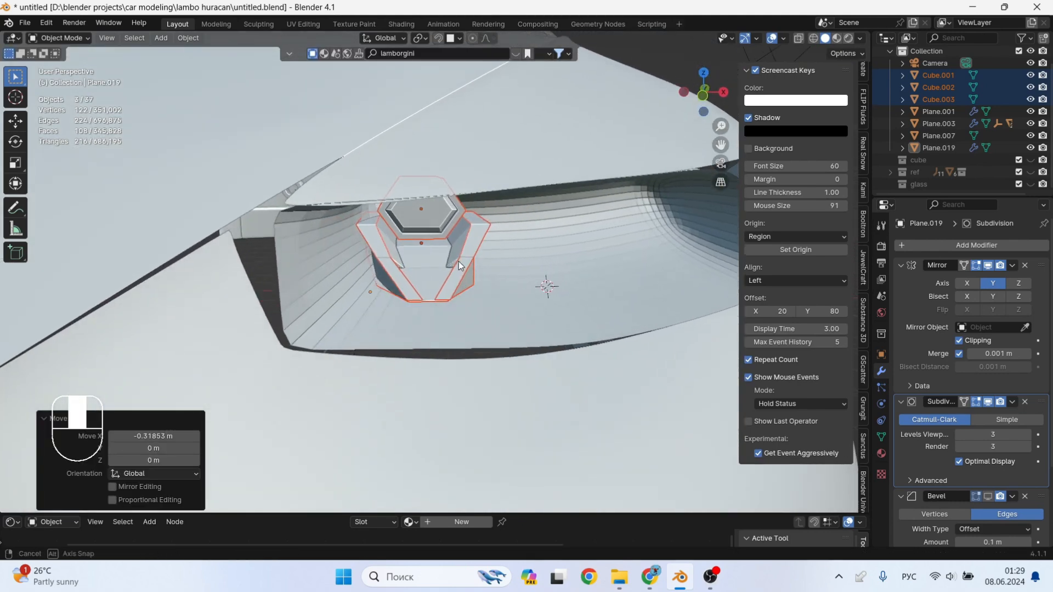
scroll(459, 261, down, 5)
key(KP_1)
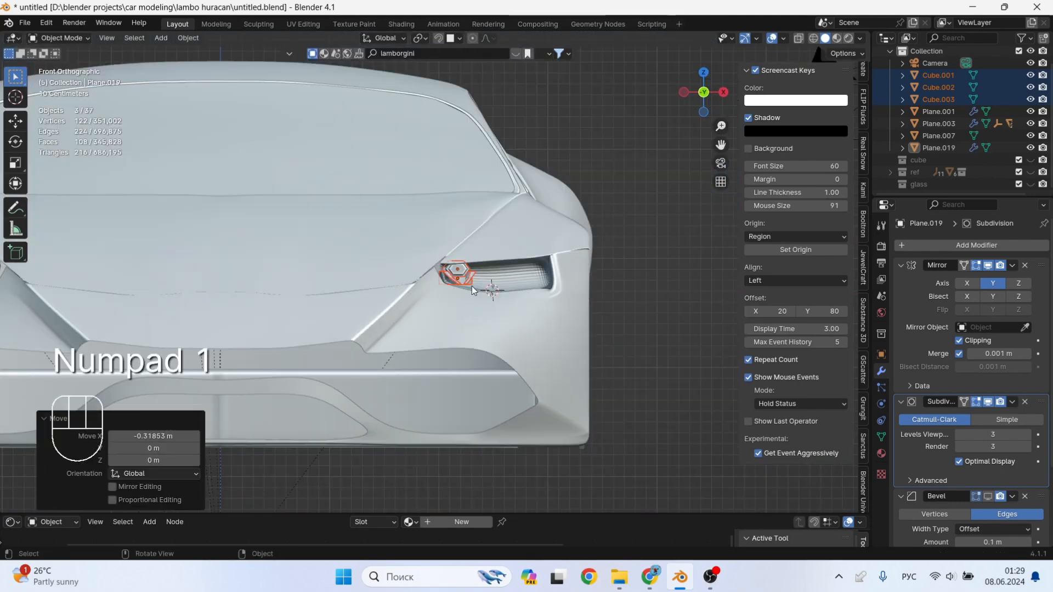
scroll(472, 285, up, 6)
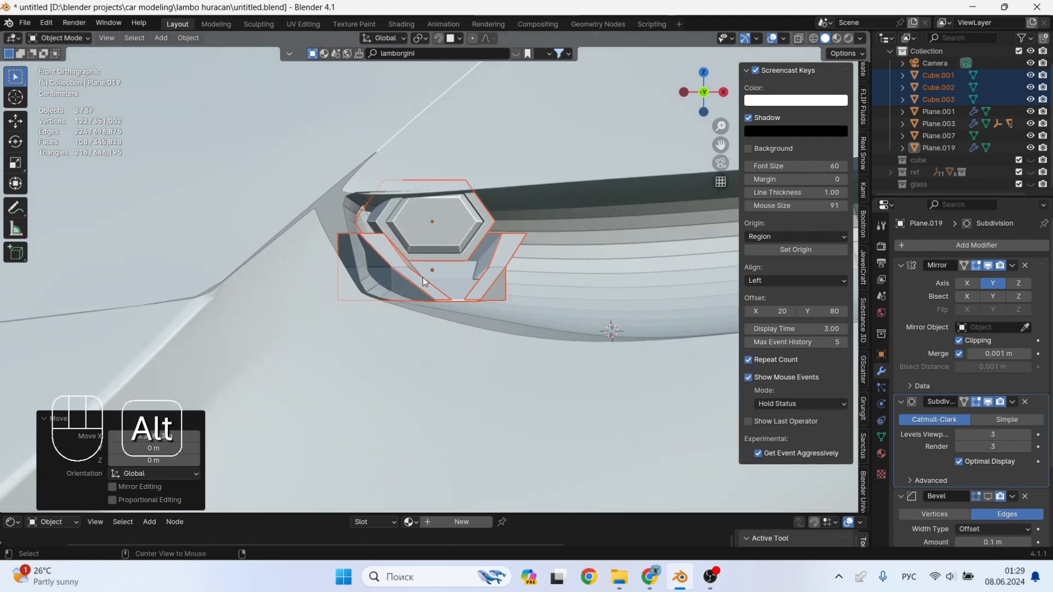
key(alt+r)
key(g)
key(x)
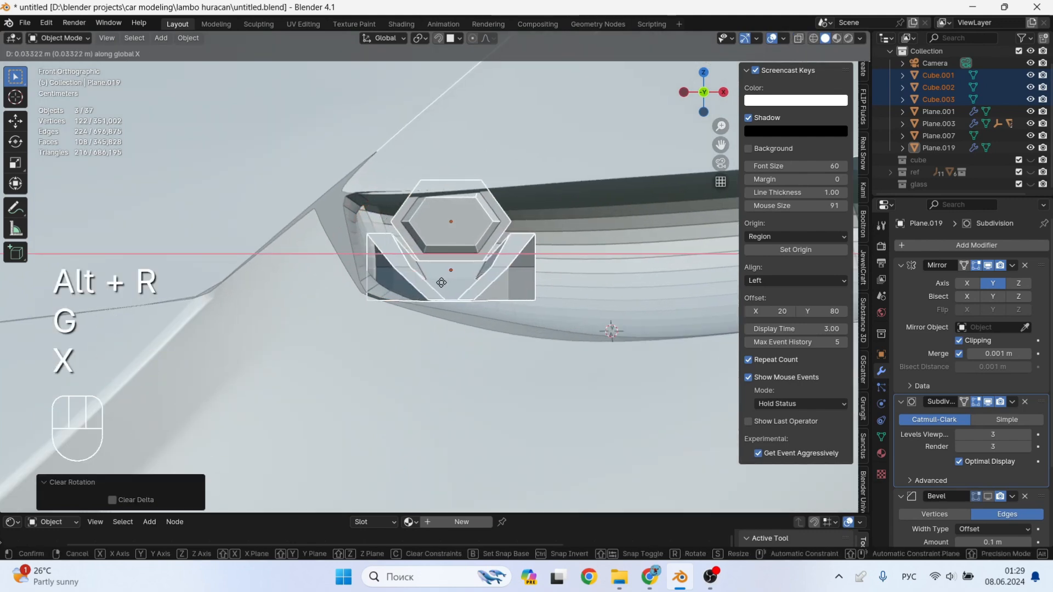
click(445, 285)
scroll(511, 301, down, 5)
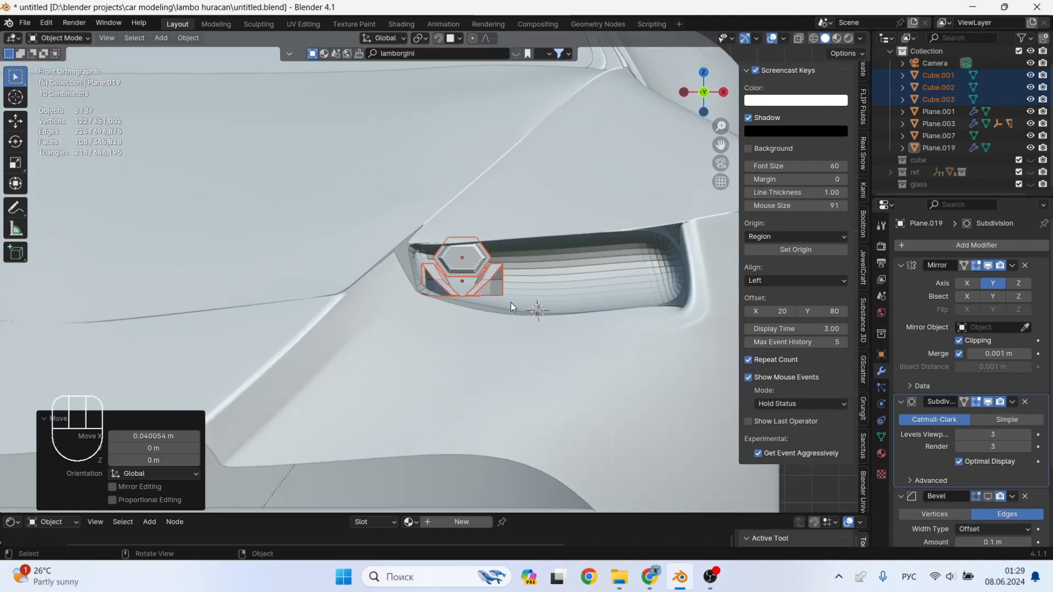
Add a loop cut to the headlight recess mesh Plane.019 and slide it to a factor of about -0.8 beside the lower fold.
scroll(418, 275, up, 7)
click(409, 275)
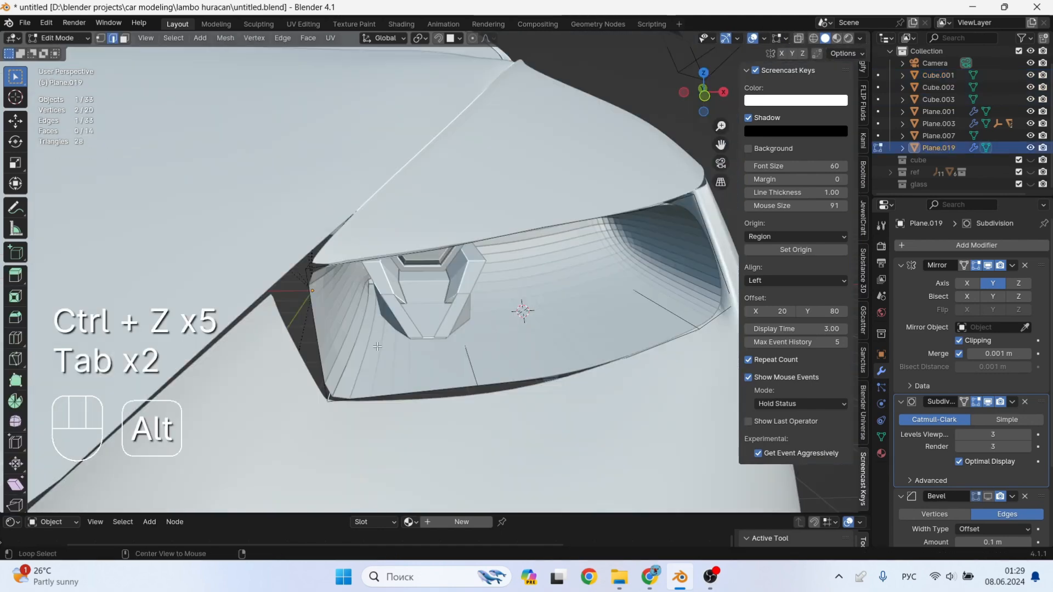
key(alt+z)
key(ctrl+r)
click(371, 269)
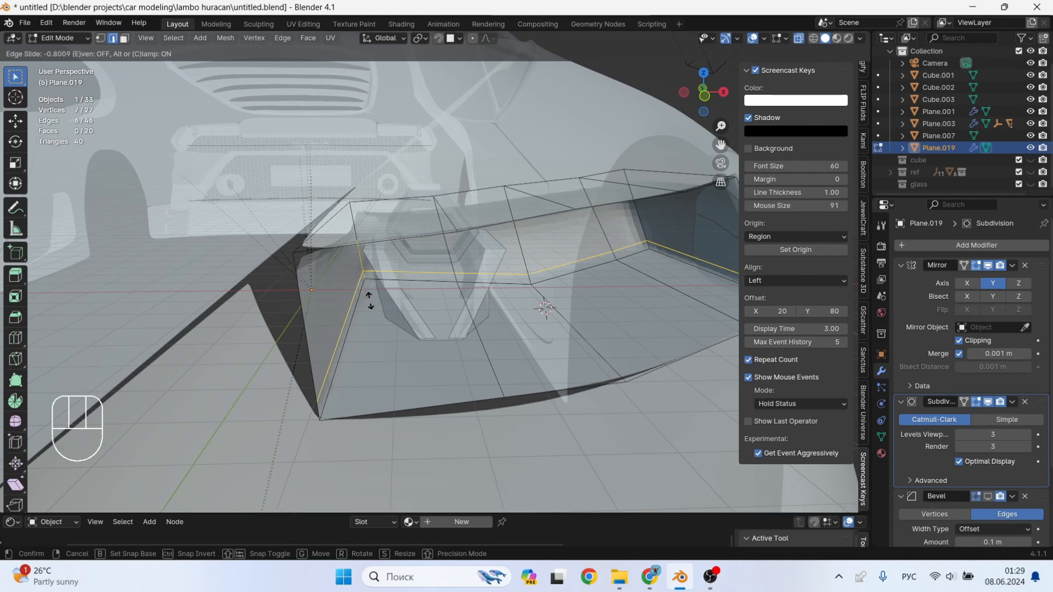
click(370, 294)
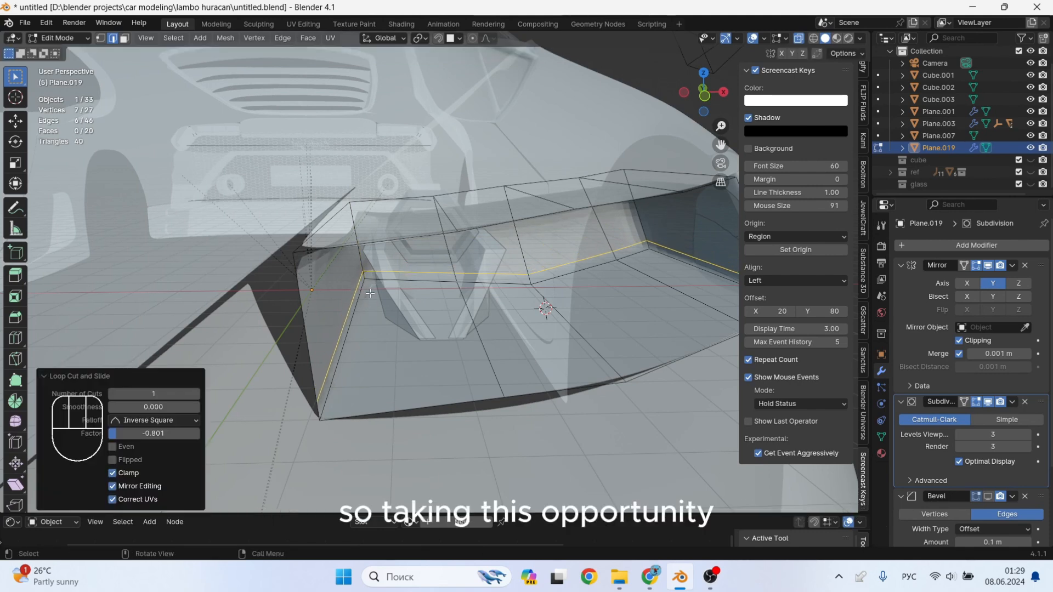
key(alt+z)
middle_drag(372, 294, 436, 290)
key(alt+z)
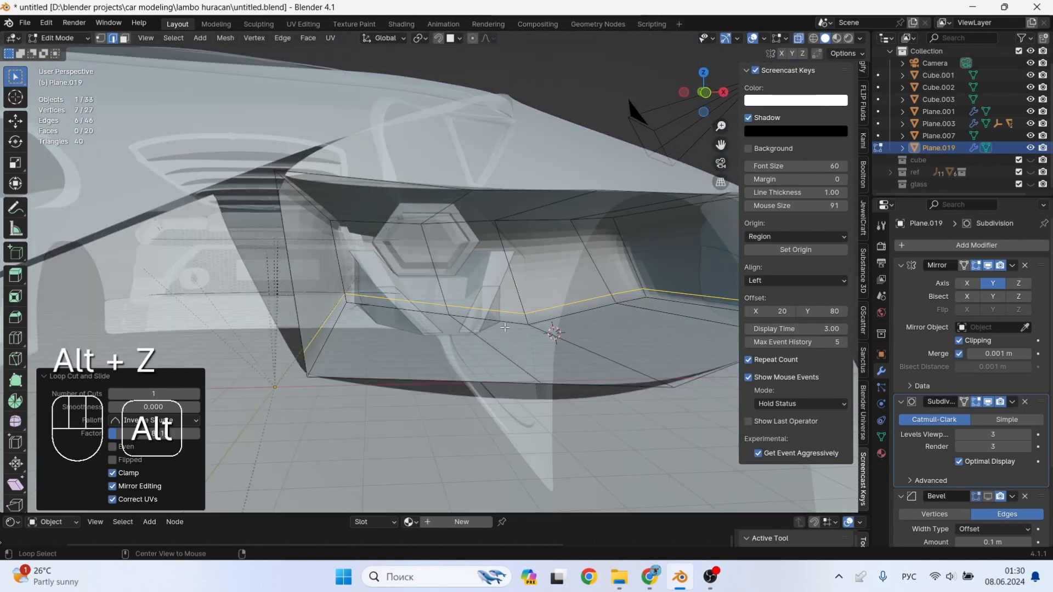
Select the three vertices beneath the crystal, out to the recess's lower rim, and lower them about 0.021 m along Z.
key(1)
click(458, 308)
key(g)
key(Escape)
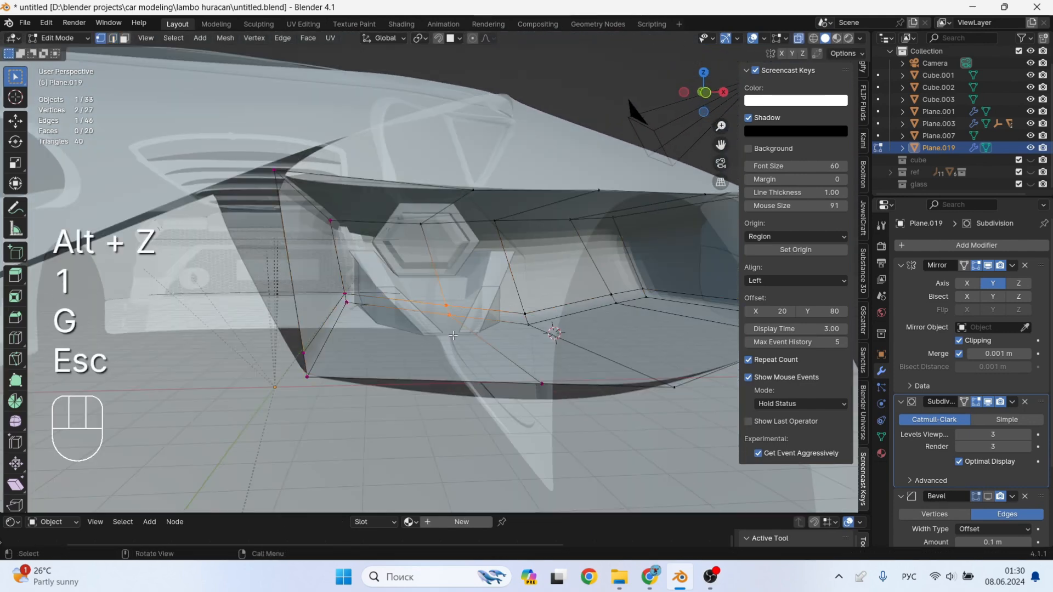
shift+drag(553, 371, 521, 406)
key(g)
key(z)
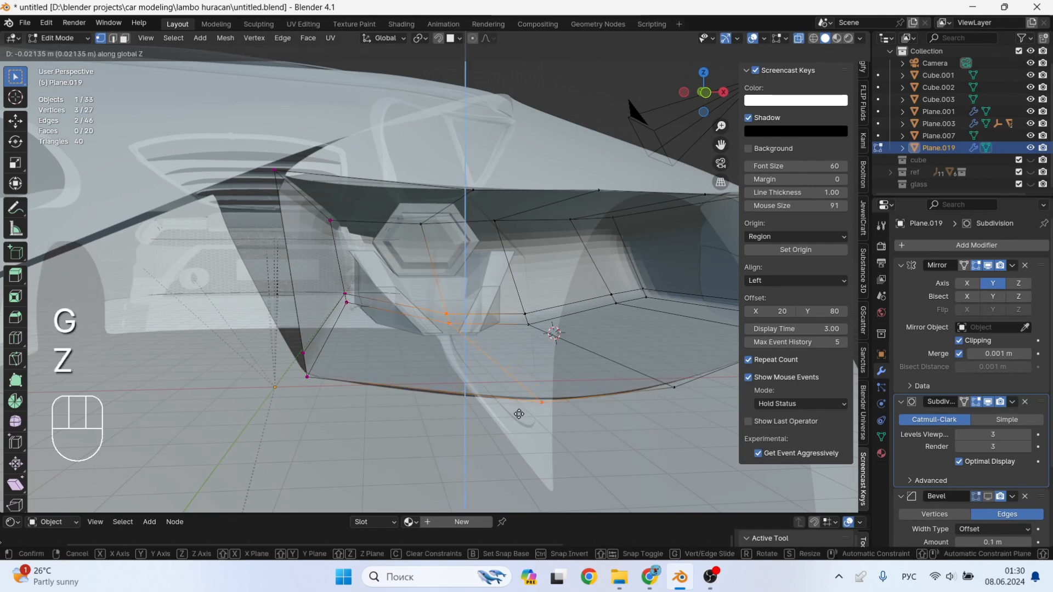
click(519, 414)
Add a loop cut around the recess's side wall and move its two inner-end vertices about 0.03 m along negative X.
key(ctrl+r)
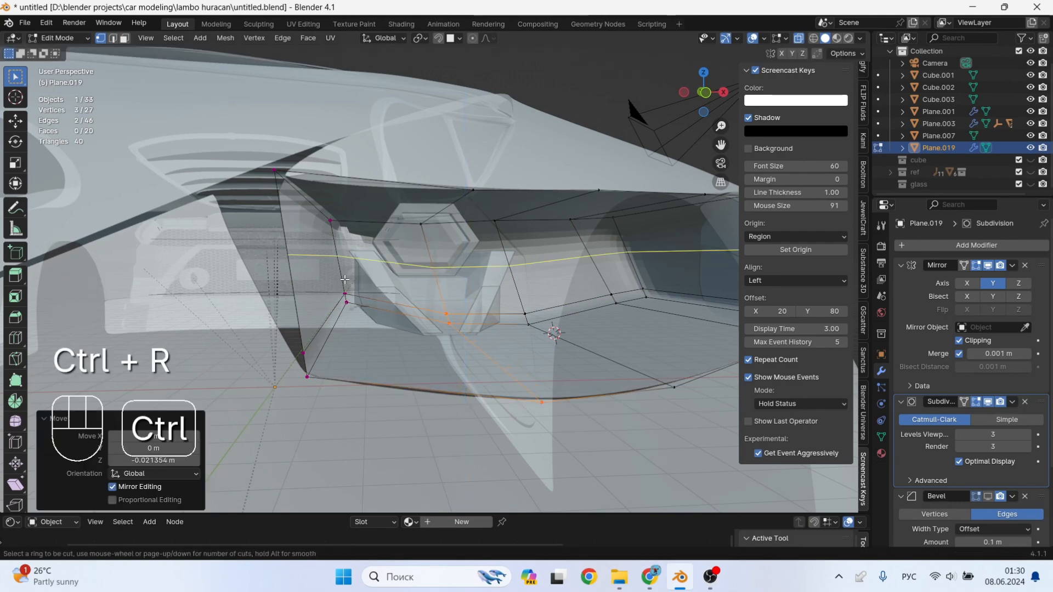
click(339, 288)
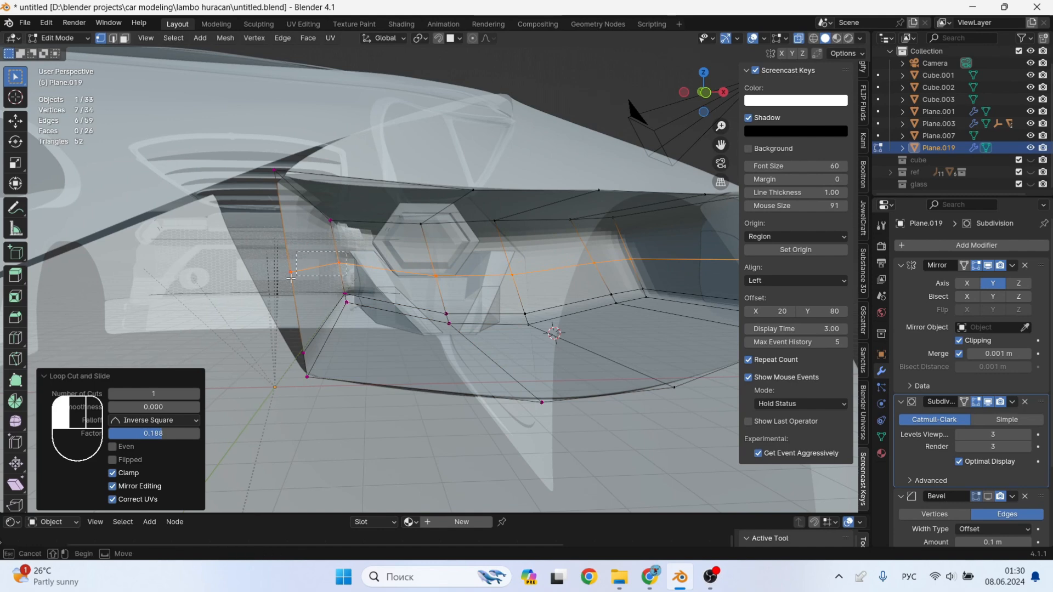
drag(291, 278, 292, 277)
key(g)
key(z)
key(x)
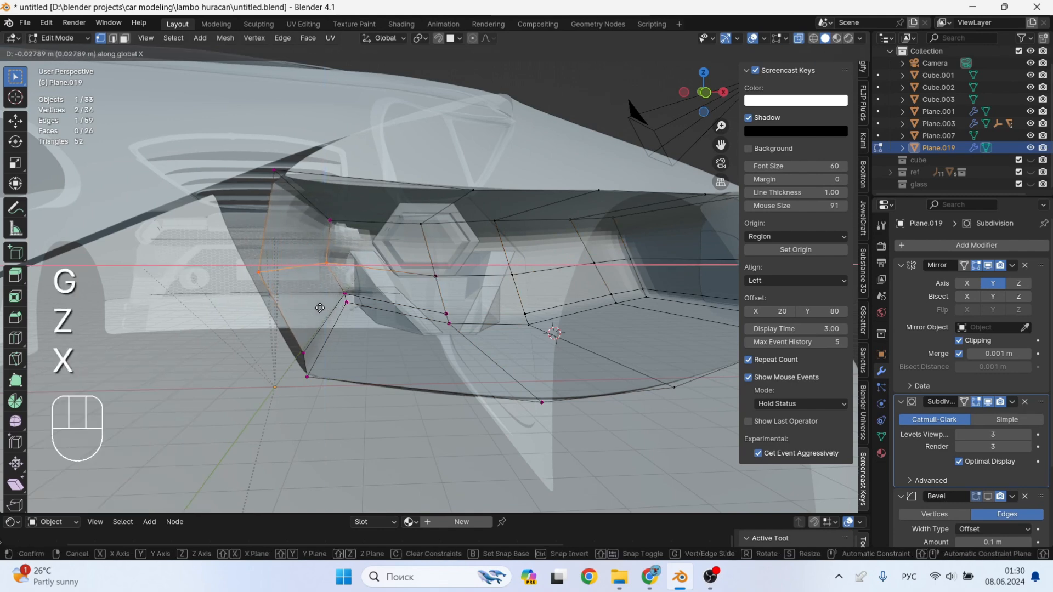
click(316, 308)
Move the lower vertex at the recess's inner end about 0.01 m along negative X.
drag(301, 361, 301, 361)
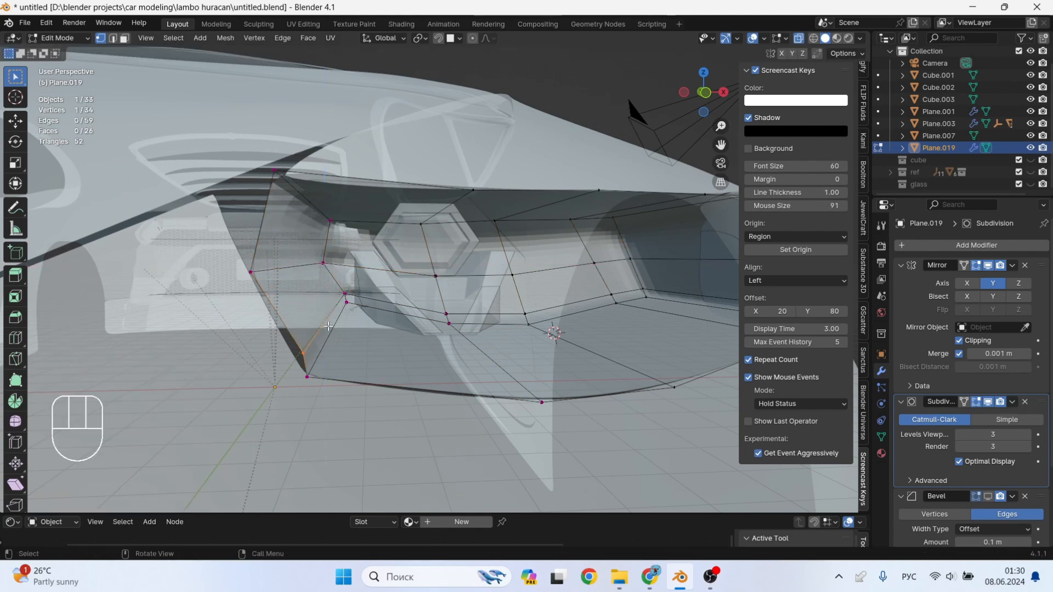
key(2)
key(g)
key(x)
click(339, 334)
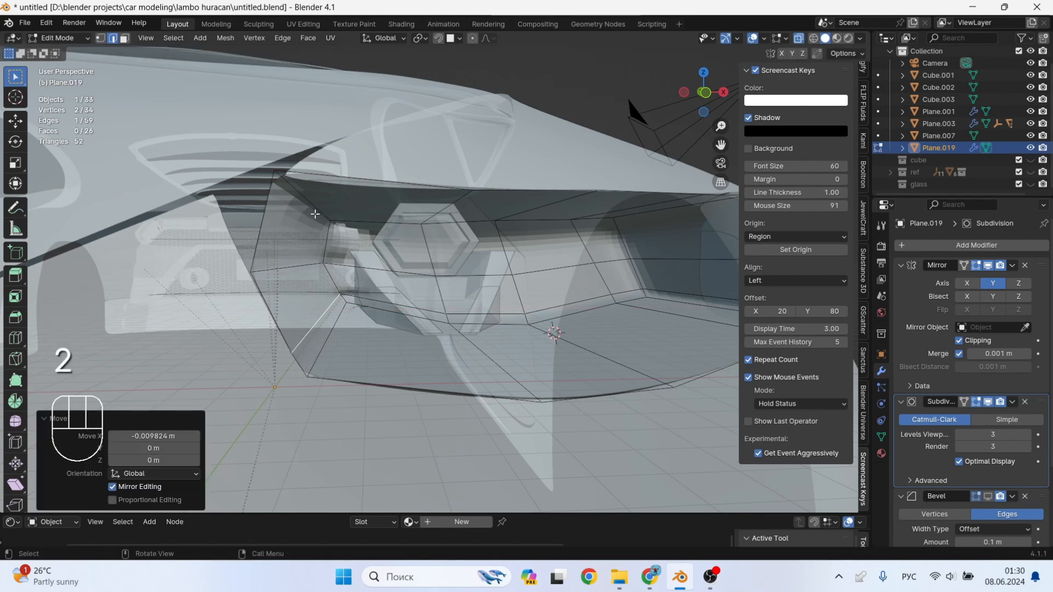
Move the recess's upper inner corner vertex about 0.07 m along negative Y and slightly along negative X, and finish editing the mesh.
middle_drag(314, 206, 274, 302)
key(1)
key(g)
key(y)
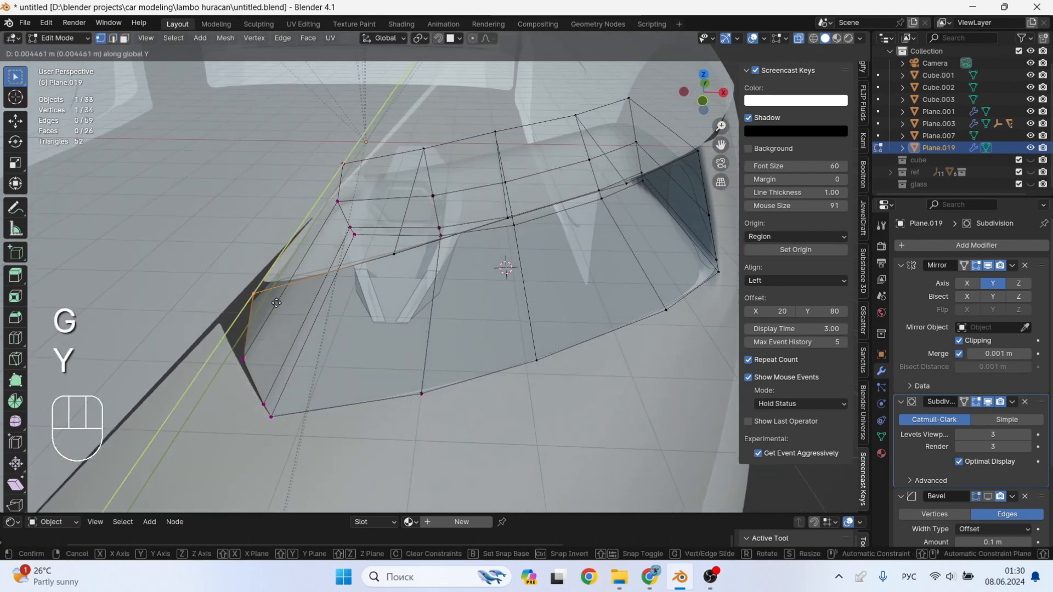
click(266, 314)
key(g)
key(x)
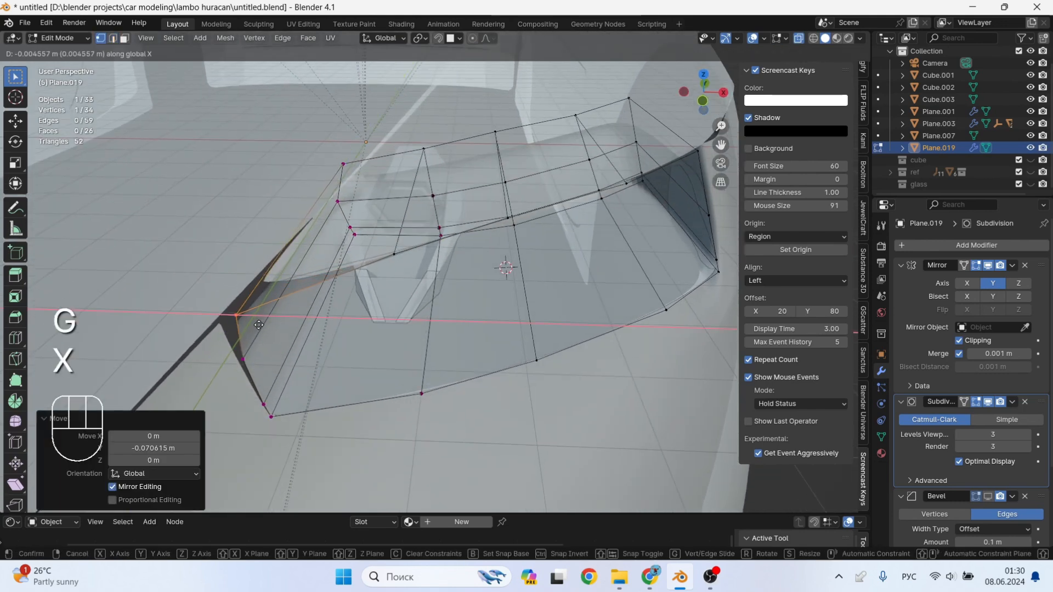
click(244, 325)
middle_drag(244, 326, 299, 288)
key(alt+z)
key(Tab)
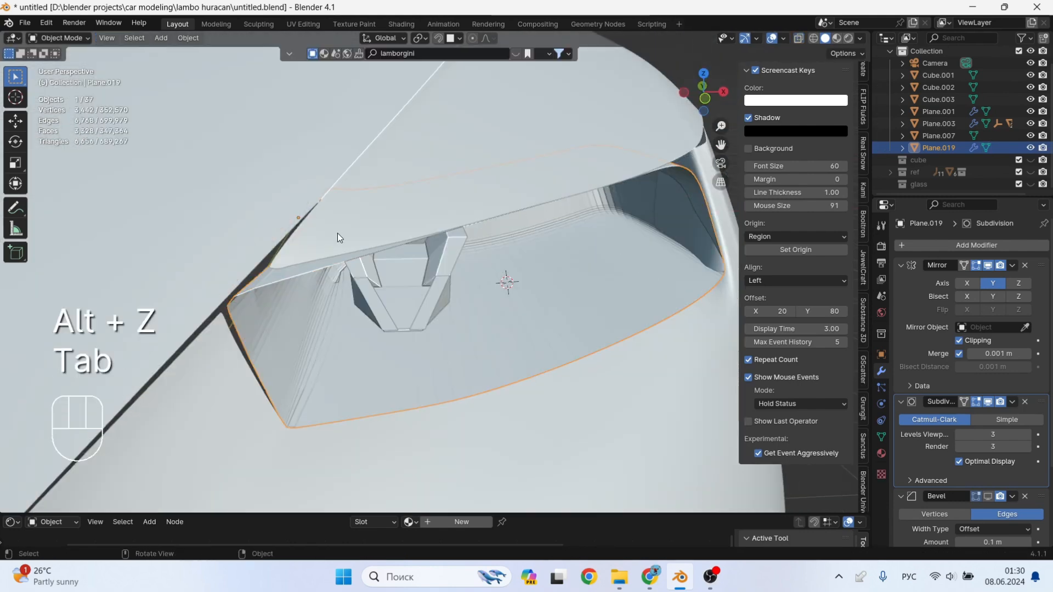
Open the car body mesh Plane.003 for see-through editing and select the corner face above the headlight's inner end.
click(343, 234)
key(Tab)
key(alt+z)
middle_drag(289, 257, 334, 214)
middle_drag(324, 267, 315, 269)
Try to move the selected corner vertices along negative Y, and undo the move.
key(g)
key(y)
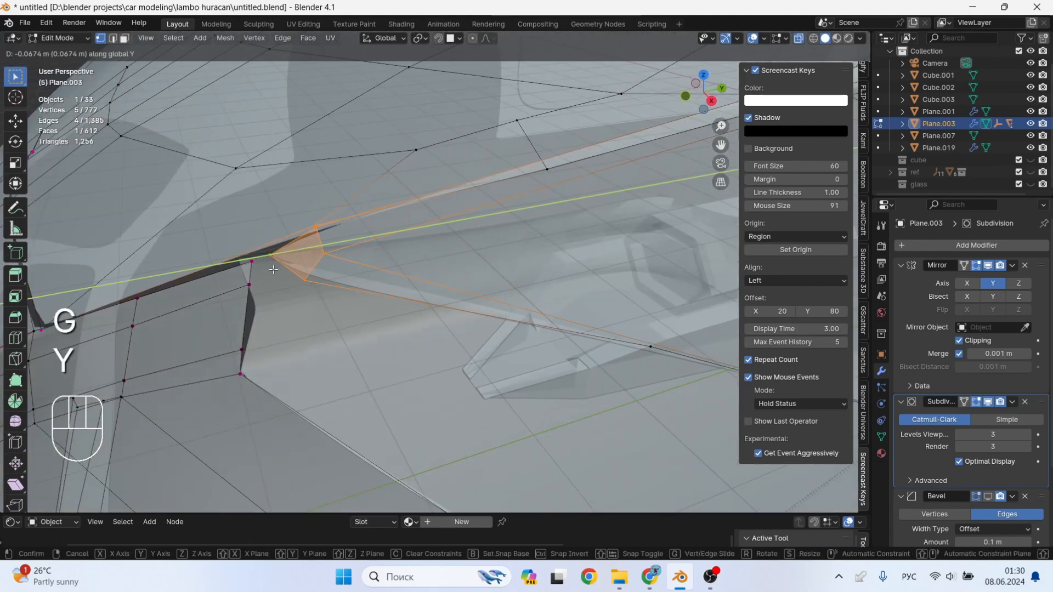
click(281, 270)
key(ctrl+z)
Select the body corner's four vertices and move them about 0.1 m along negative Y and 0.008 m along negative X.
scroll(359, 222, up, 3)
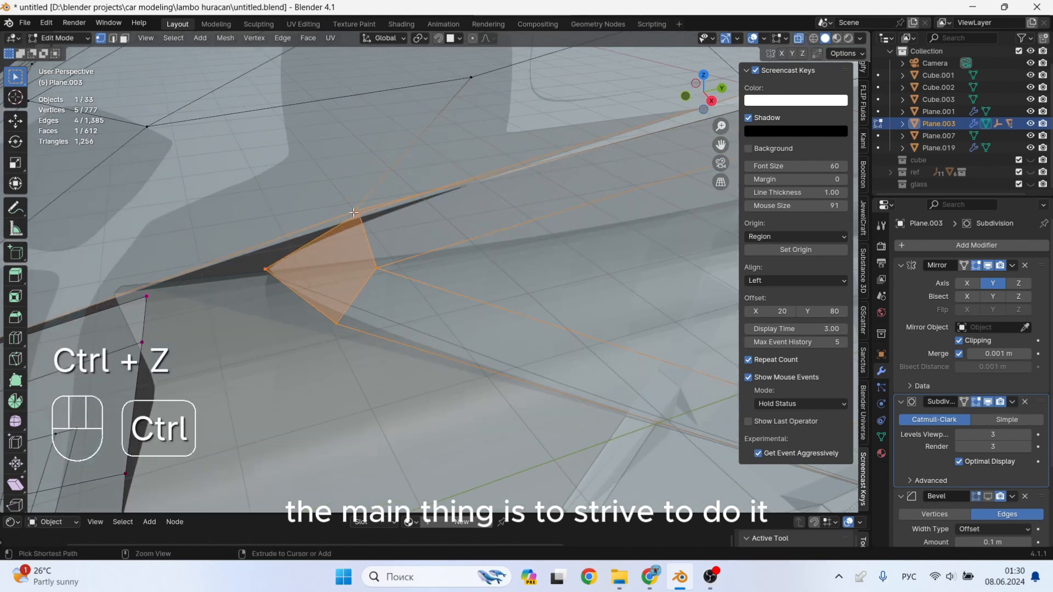
middle_drag(351, 211, 396, 218)
drag(429, 328, 374, 241)
shift+click(270, 292)
middle_drag(270, 293, 324, 307)
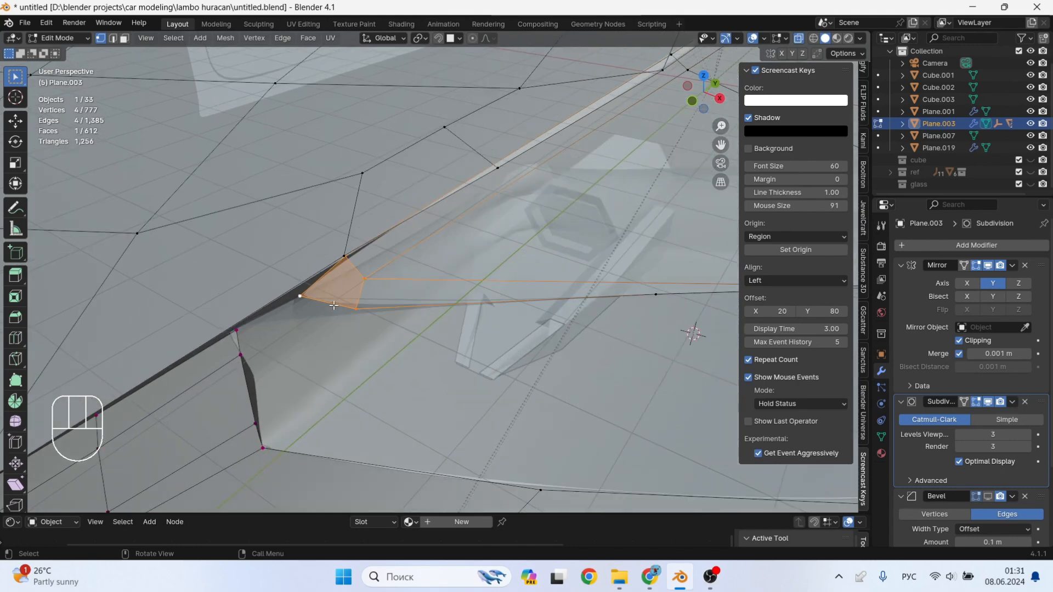
key(g)
key(y)
click(271, 315)
key(g)
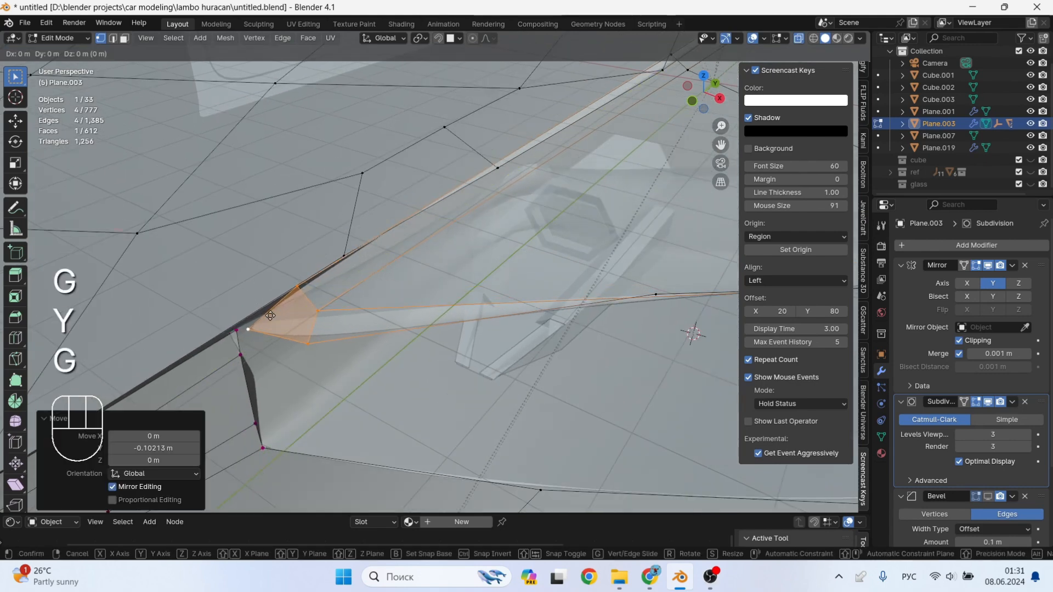
key(x)
click(358, 325)
Fine-tune the body corner with a small free move, raising it about 0.016 m and moving it 0.009 m along negative Y.
key(alt+z)
middle_drag(358, 325, 497, 286)
key(g)
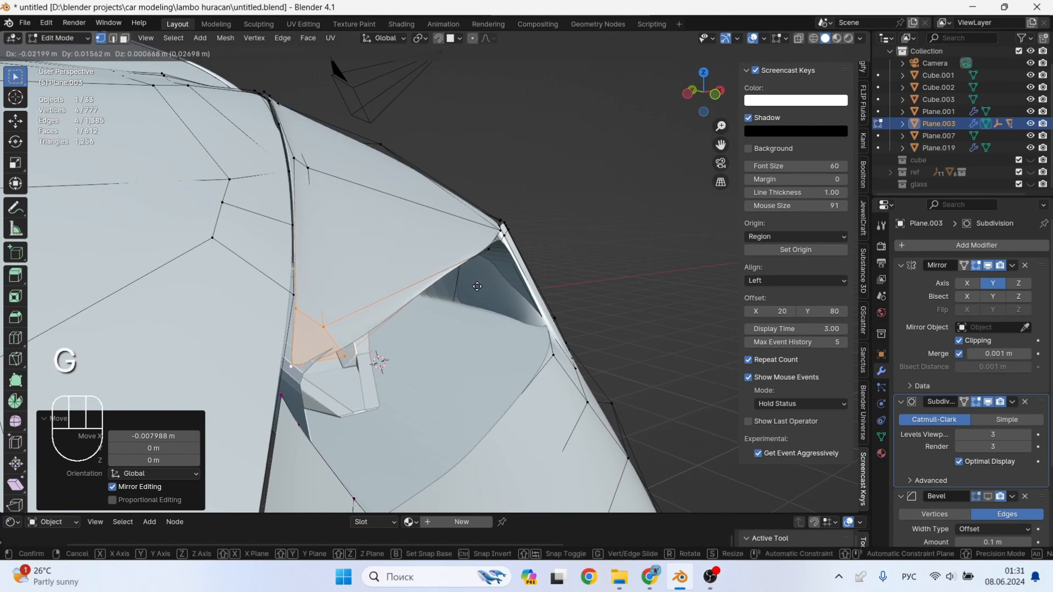
key(z)
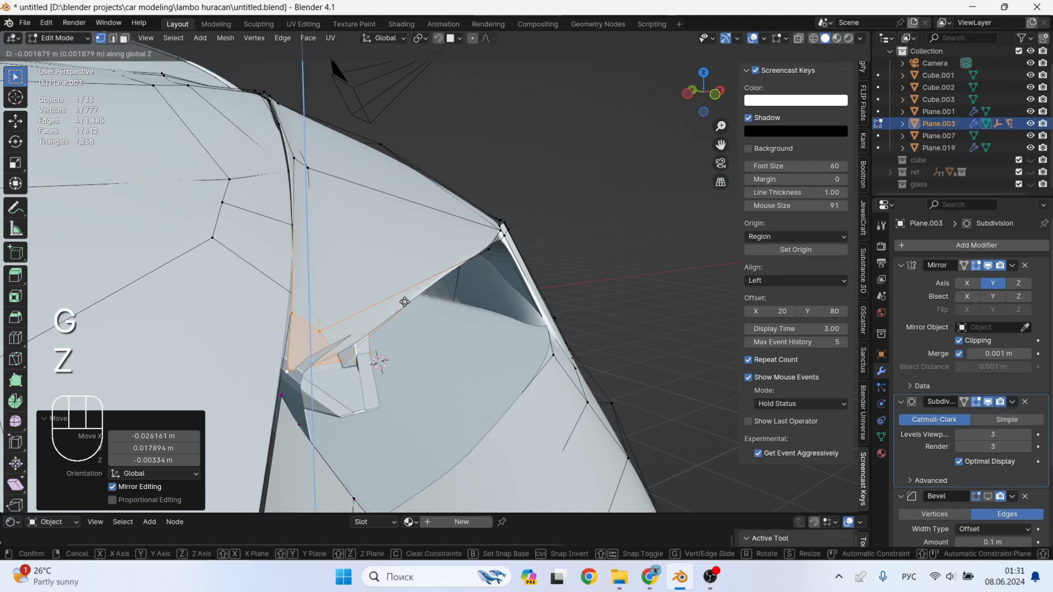
click(409, 289)
key(g)
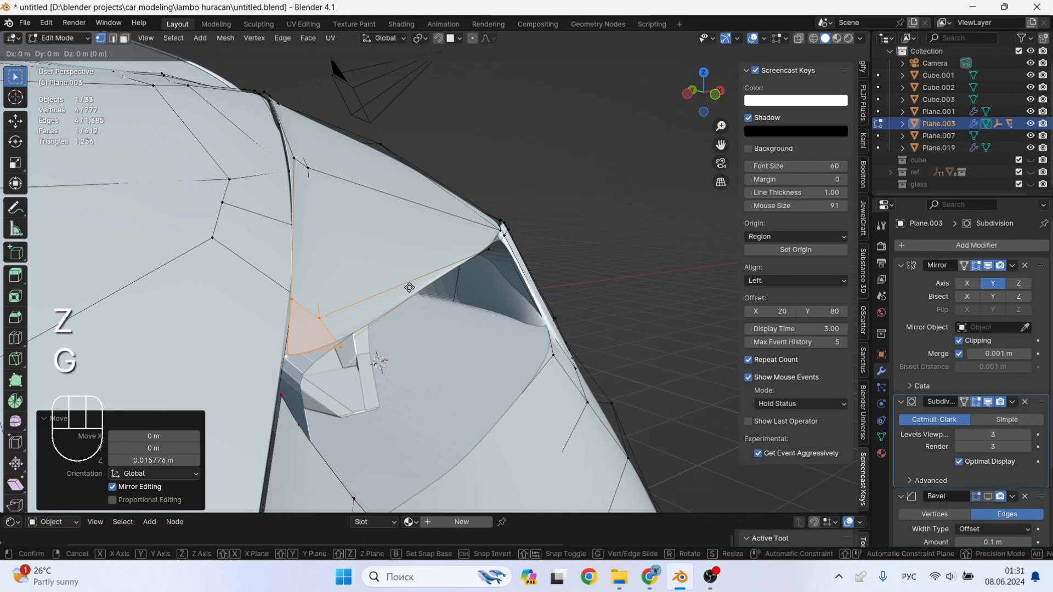
key(y)
click(412, 291)
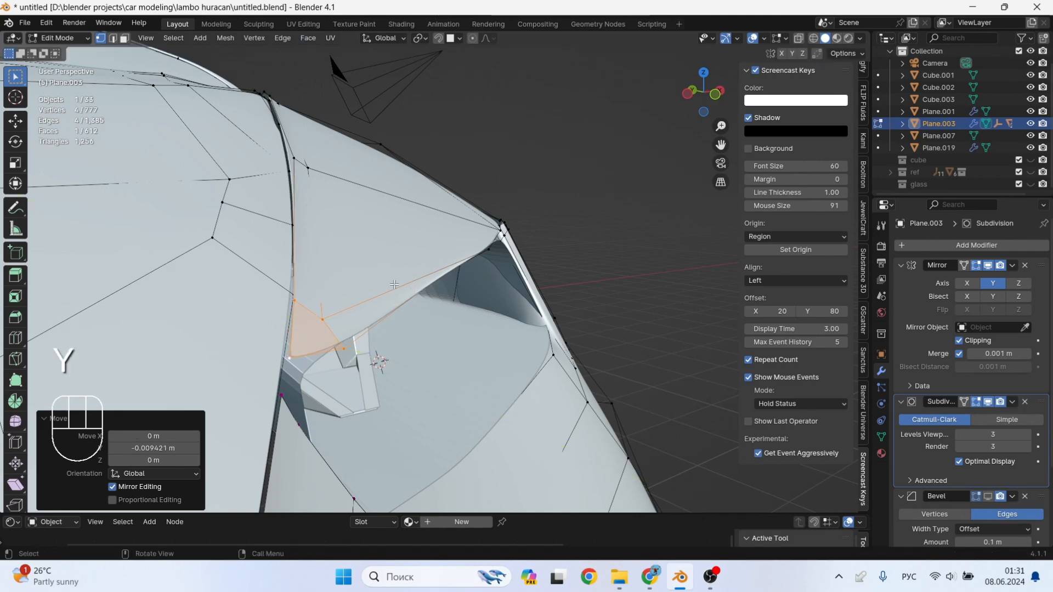
Select the body's lower inner corner of the headlight opening and adjust it along Z and X.
mouse_move(343, 367)
middle_down()
mouse_move(315, 362)
mouse_move(335, 378)
middle_up()
key(Tab)
shift+middle_drag(335, 378, 370, 353)
middle_drag(370, 354, 316, 315)
scroll(316, 315, up, 2)
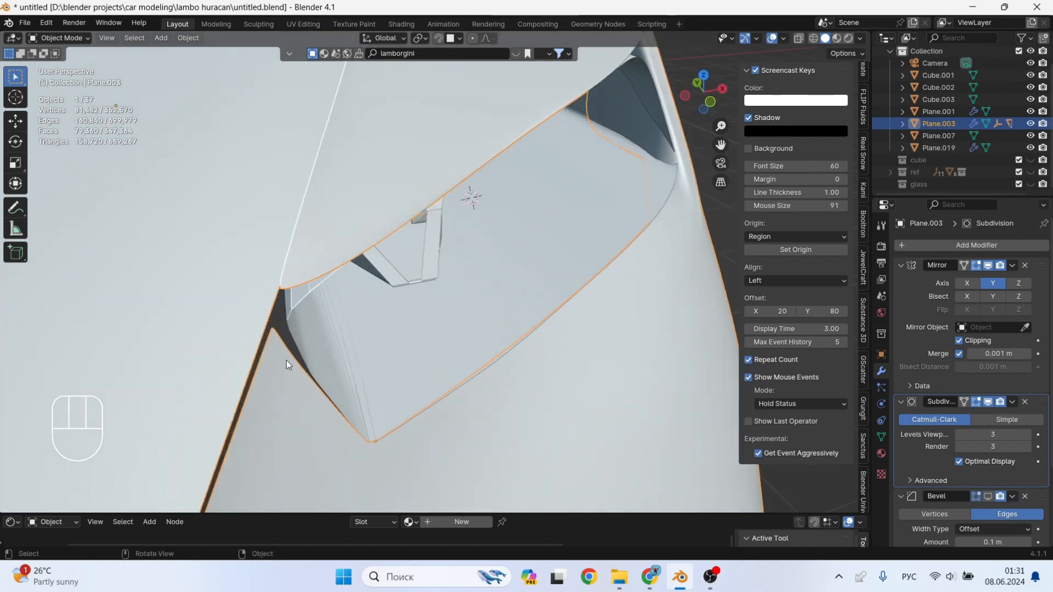
middle_drag(286, 360, 315, 334)
key(Tab)
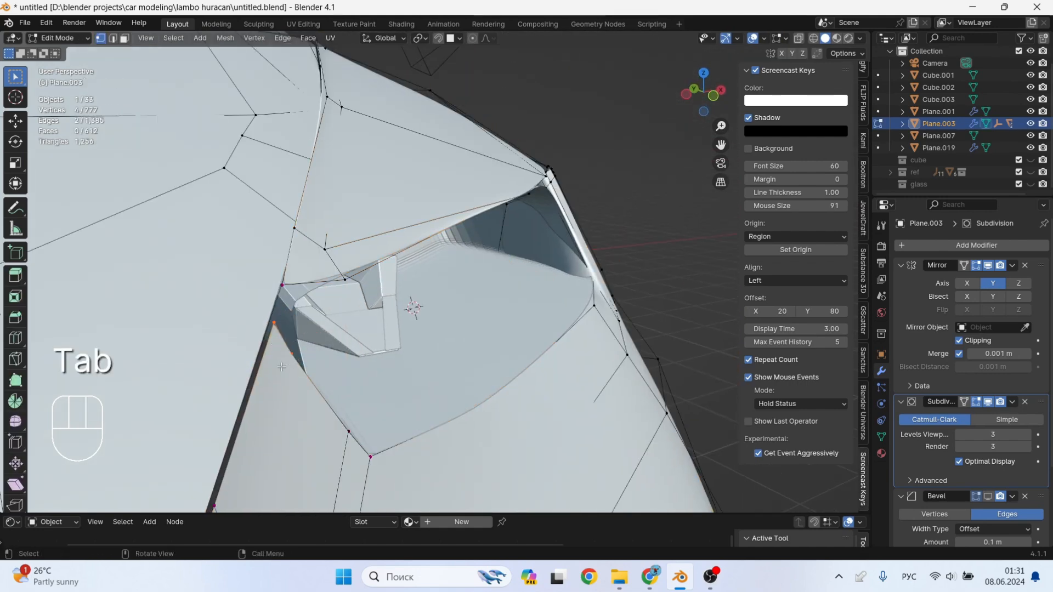
key(g)
key(z)
click(283, 366)
key(g)
key(x)
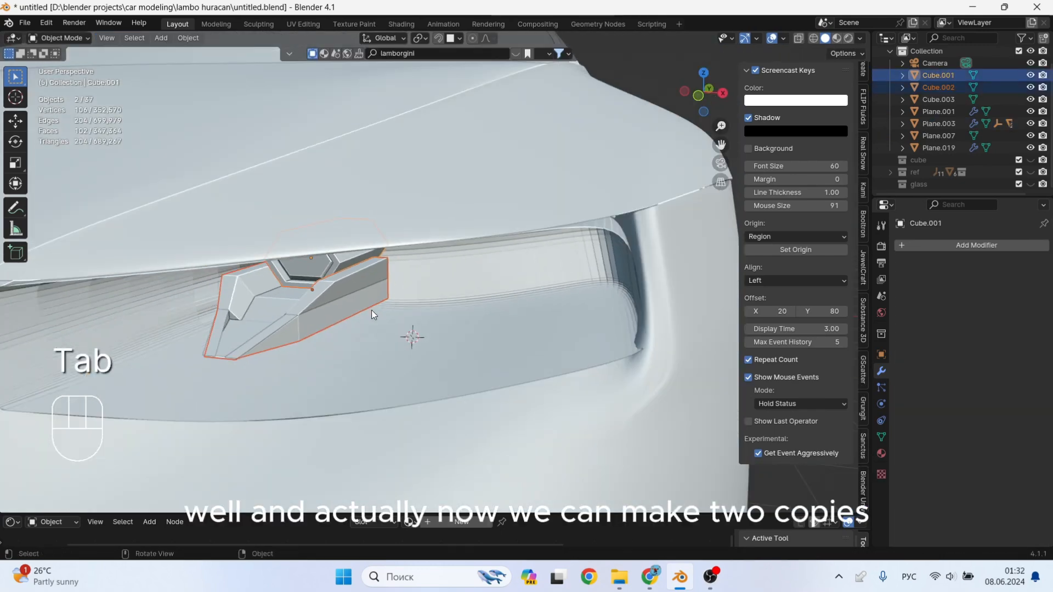
Duplicate the crystal and its holder about 0.32 m along X and shift the copy about 0.18 m along Y.
key(shift+d)
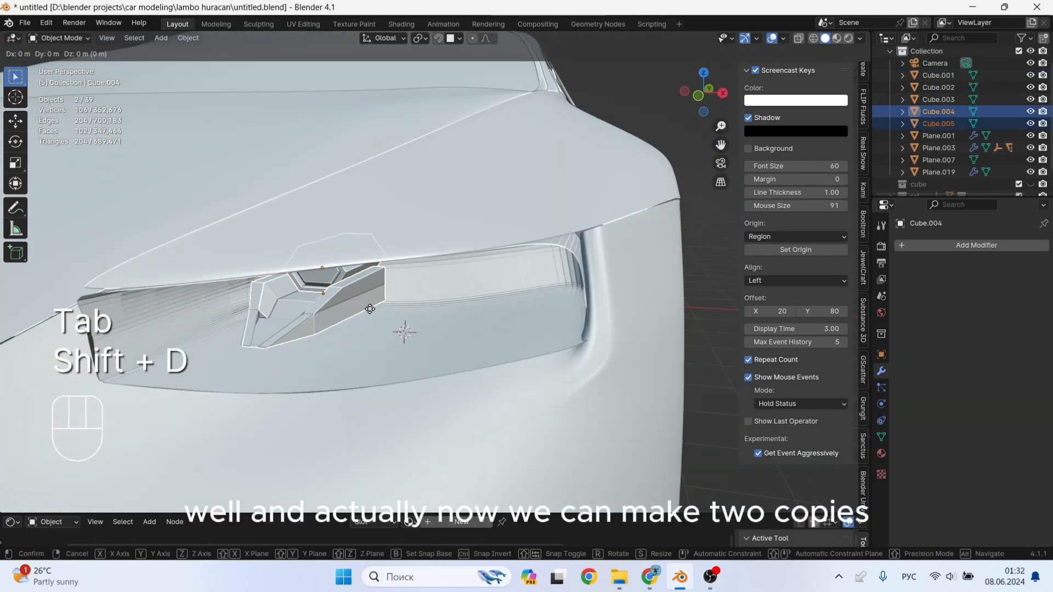
key(x)
click(459, 339)
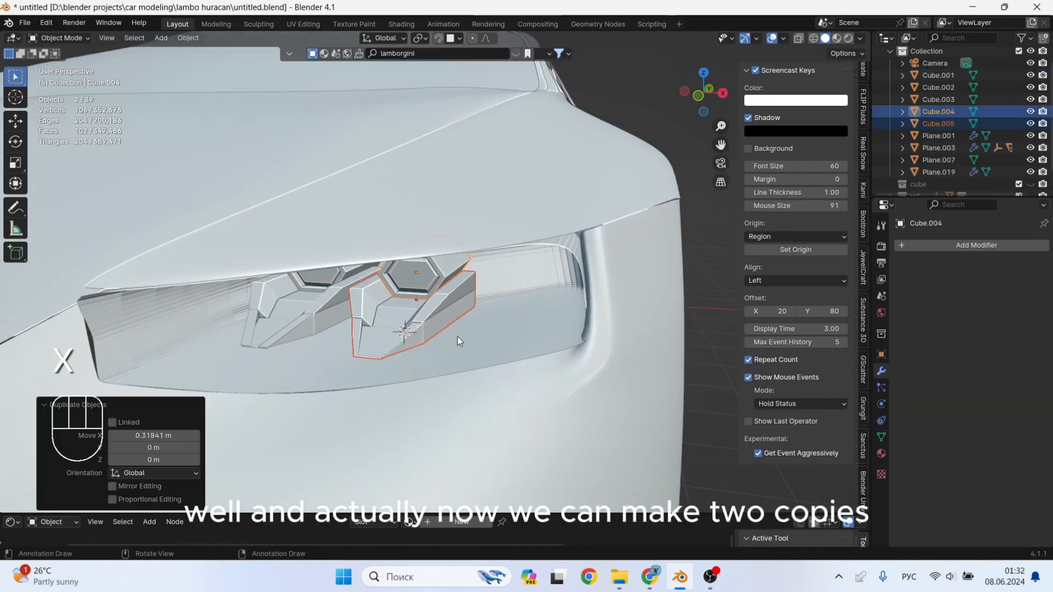
middle_drag(457, 337, 364, 320)
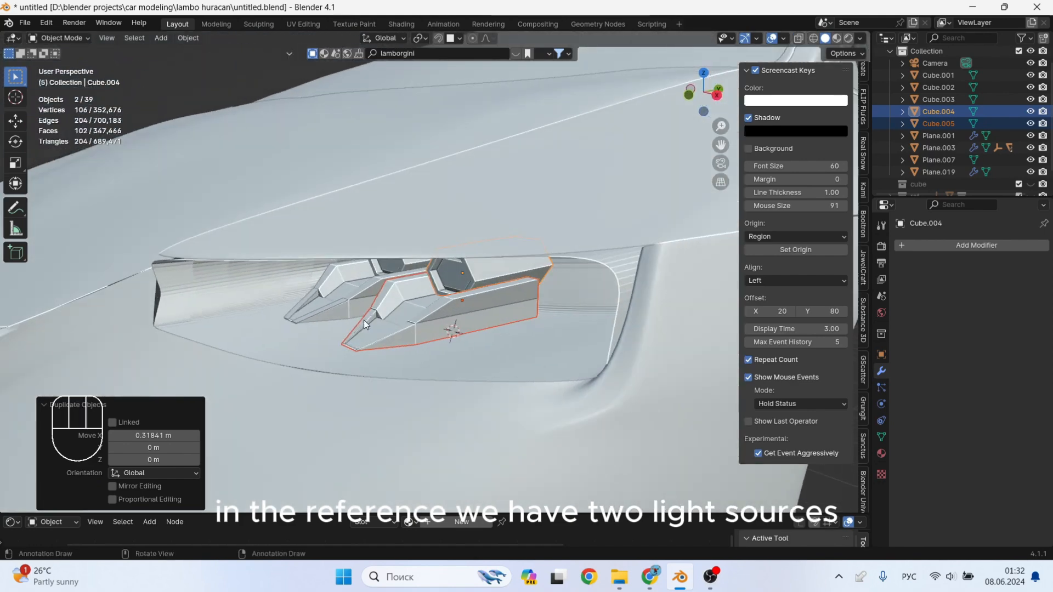
key(g)
key(y)
click(428, 313)
Duplicate the second light about 0.31 m along X and shift this third copy about 0.09 m along Y, then slightly more.
scroll(428, 313, down, 2)
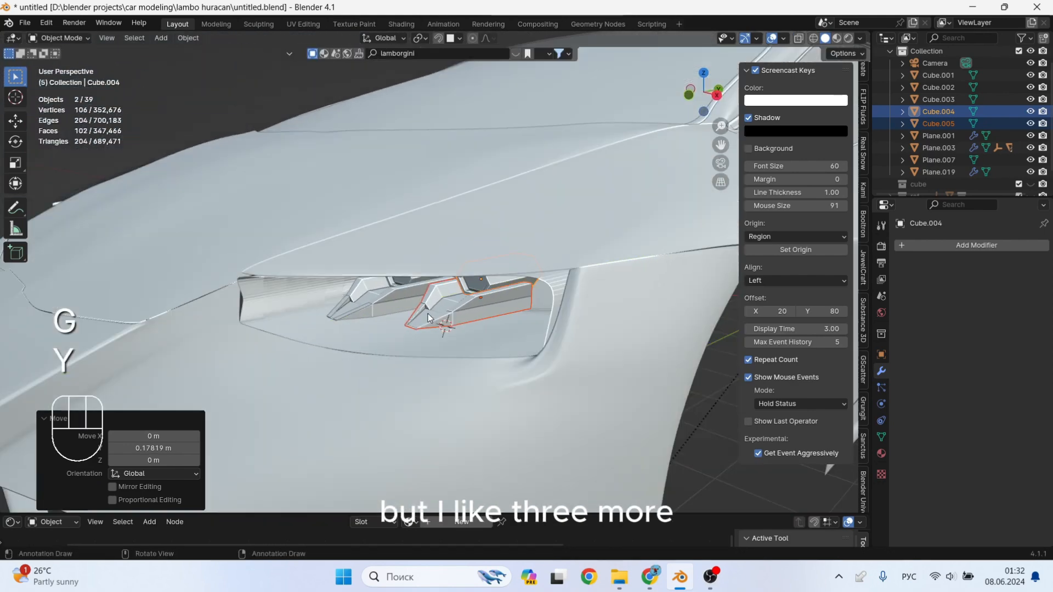
middle_drag(428, 314, 454, 297)
key(shift+d)
key(x)
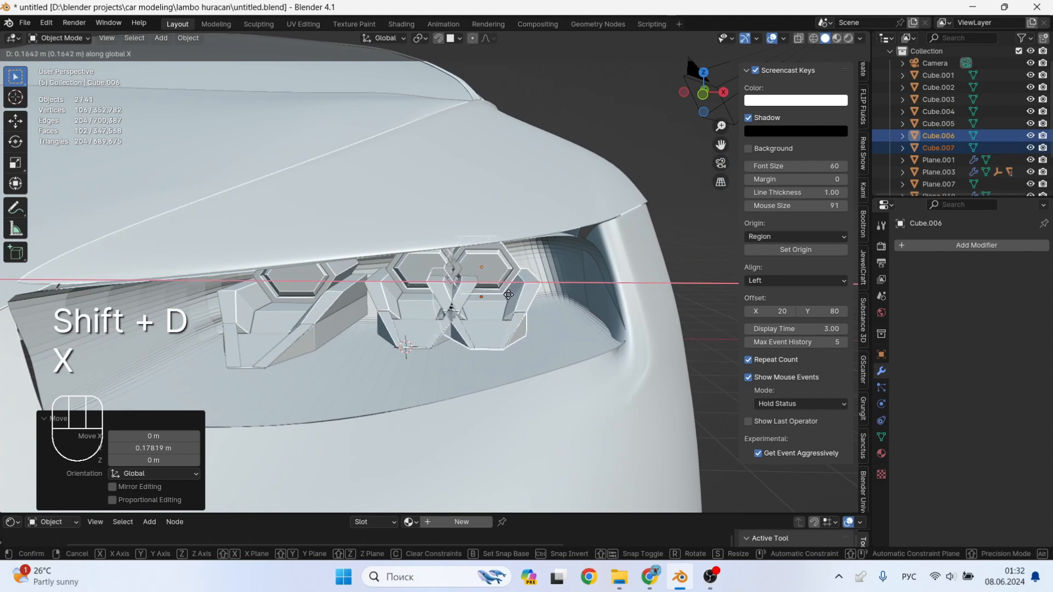
click(526, 296)
middle_drag(526, 296, 486, 313)
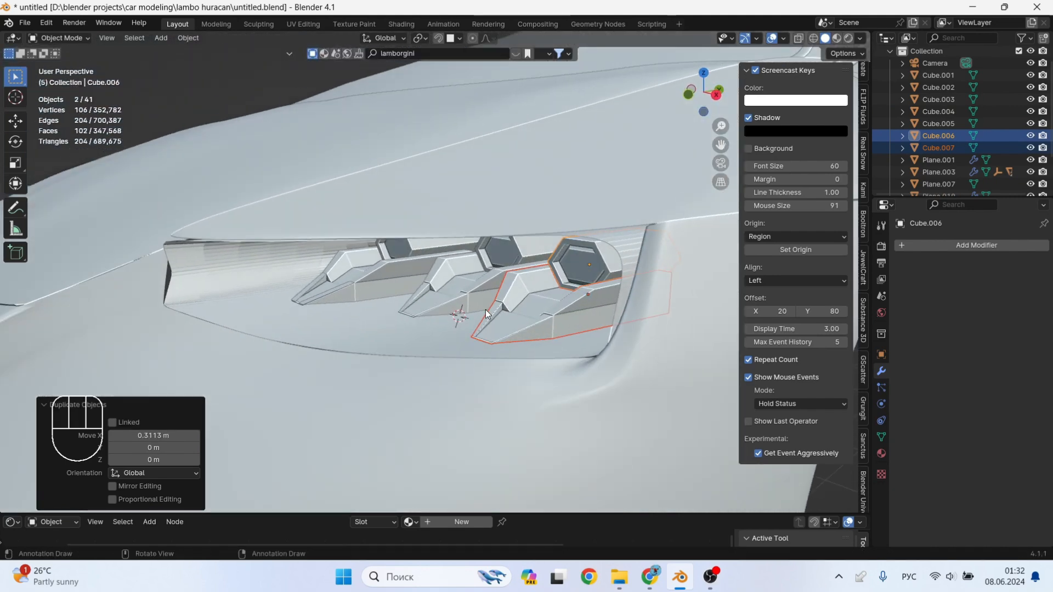
key(g)
key(y)
click(503, 315)
key(g)
key(y)
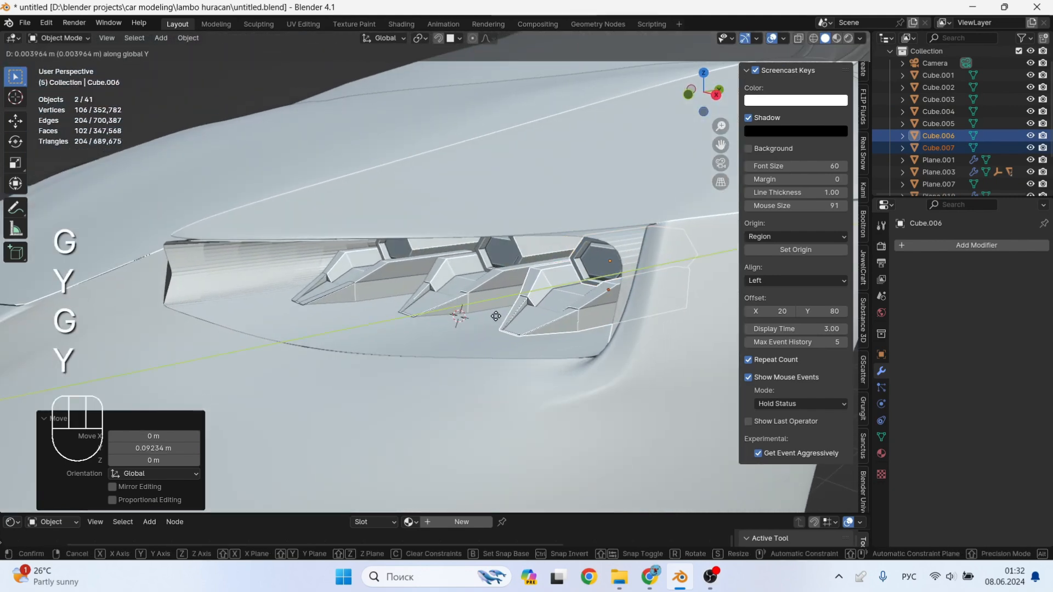
click(503, 318)
middle_drag(503, 318, 445, 322)
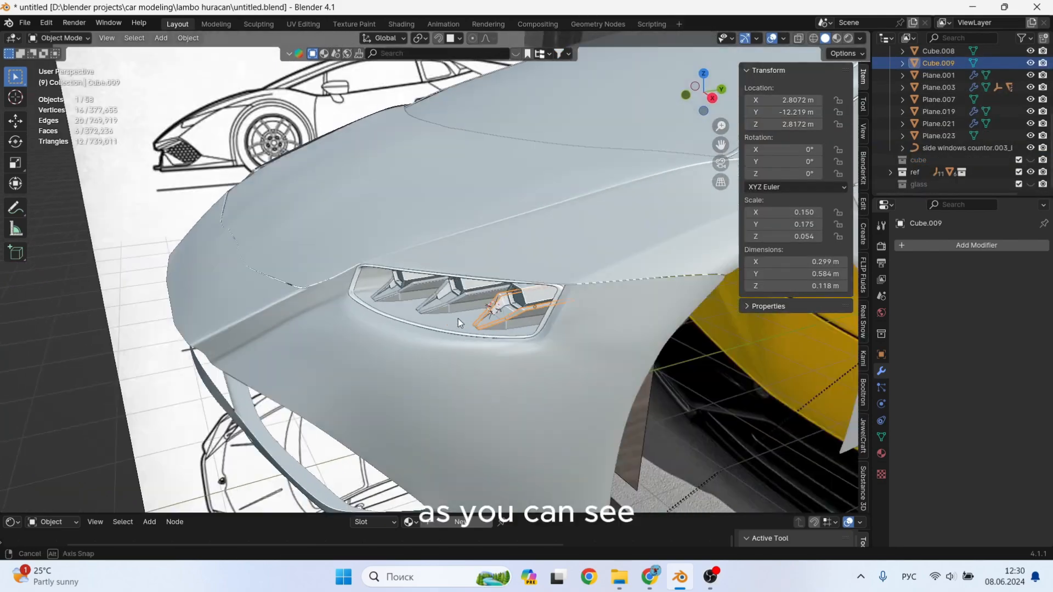
middle_drag(460, 322, 508, 308)
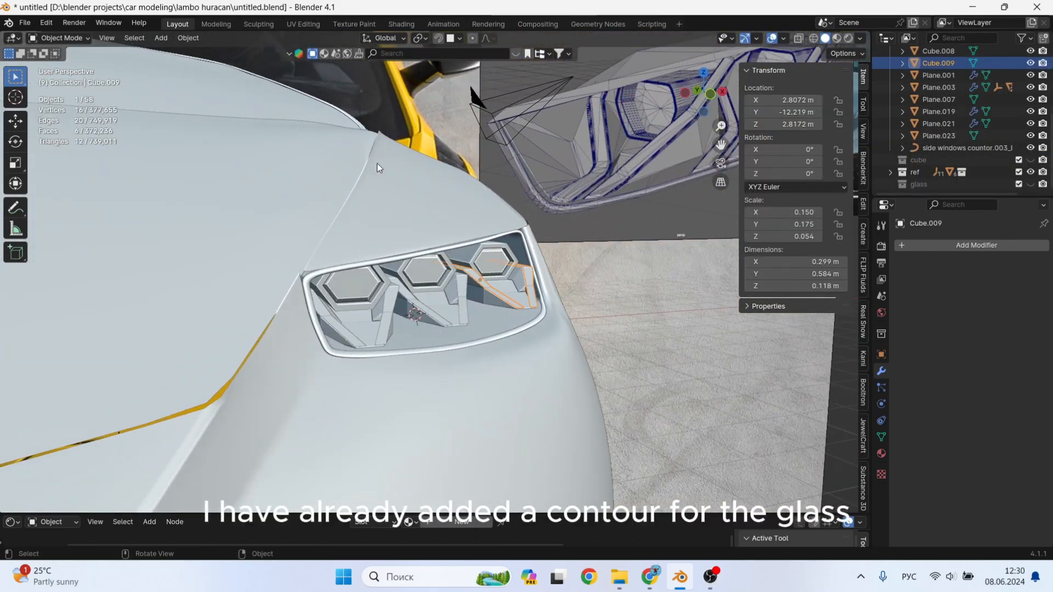
middle_drag(409, 377, 477, 315)
scroll(478, 324, up, 2)
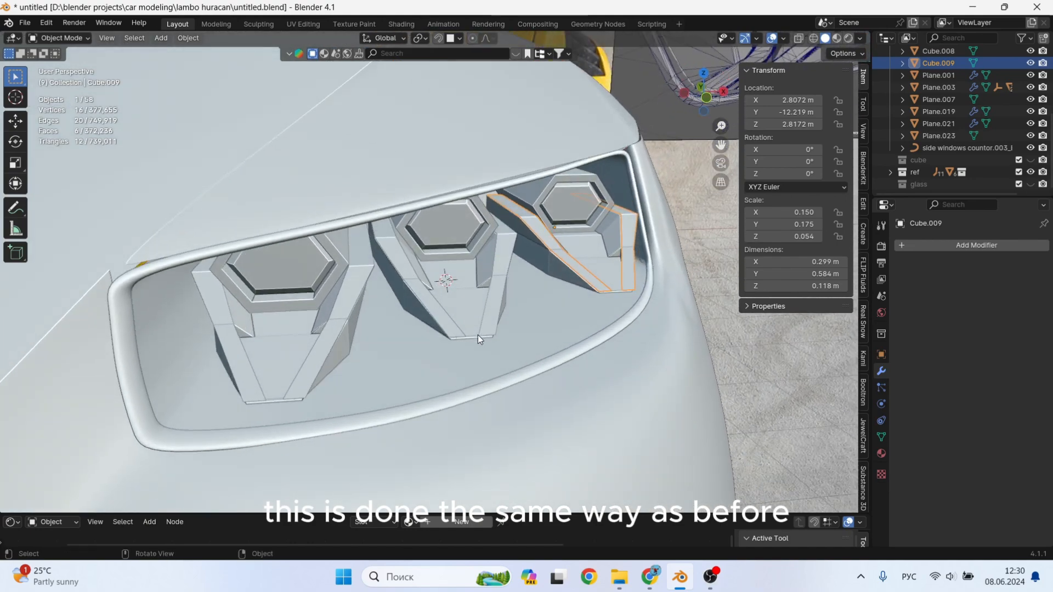
Select the body vertex beside the lower outer corner of the headlight opening and raise it about 0.015 m along Z.
click(476, 396)
middle_drag(424, 338, 597, 340)
click(496, 327)
key(Tab)
key(alt+z)
click(566, 347)
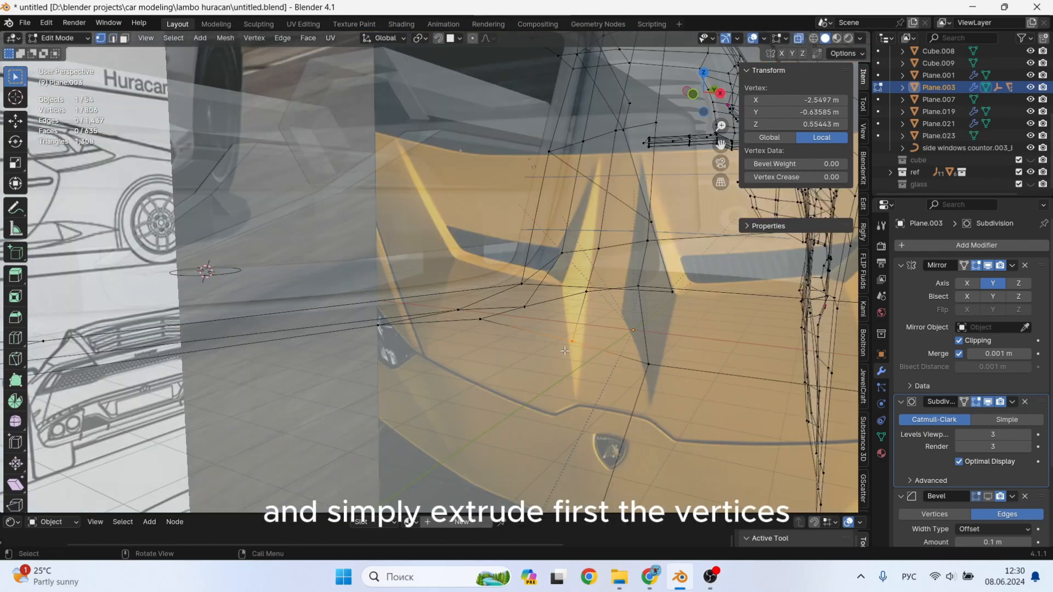
key(alt+z)
key(g)
key(z)
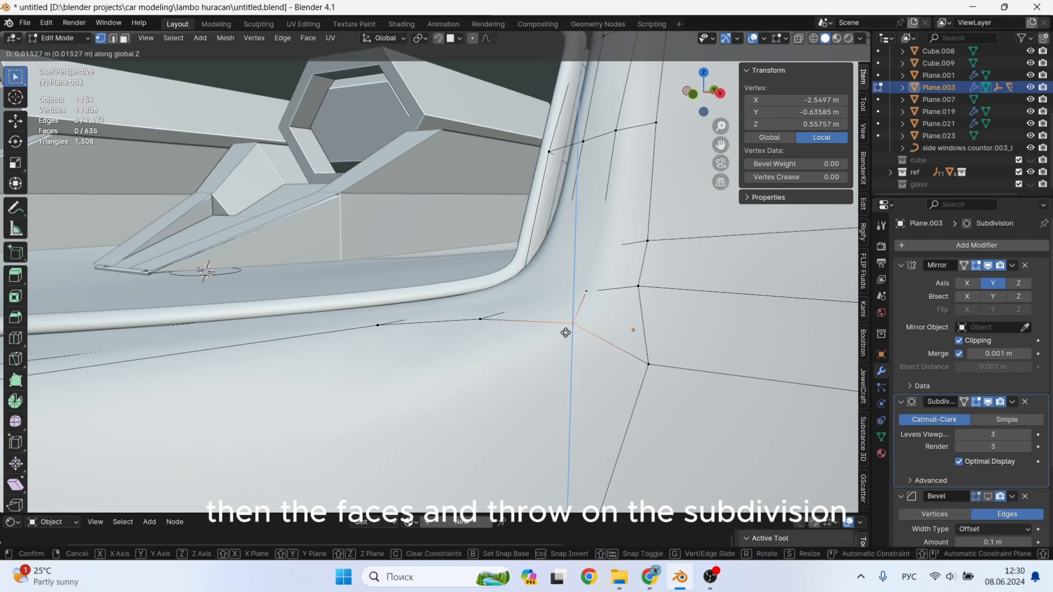
click(566, 333)
middle_drag(566, 333, 640, 334)
key(Tab)
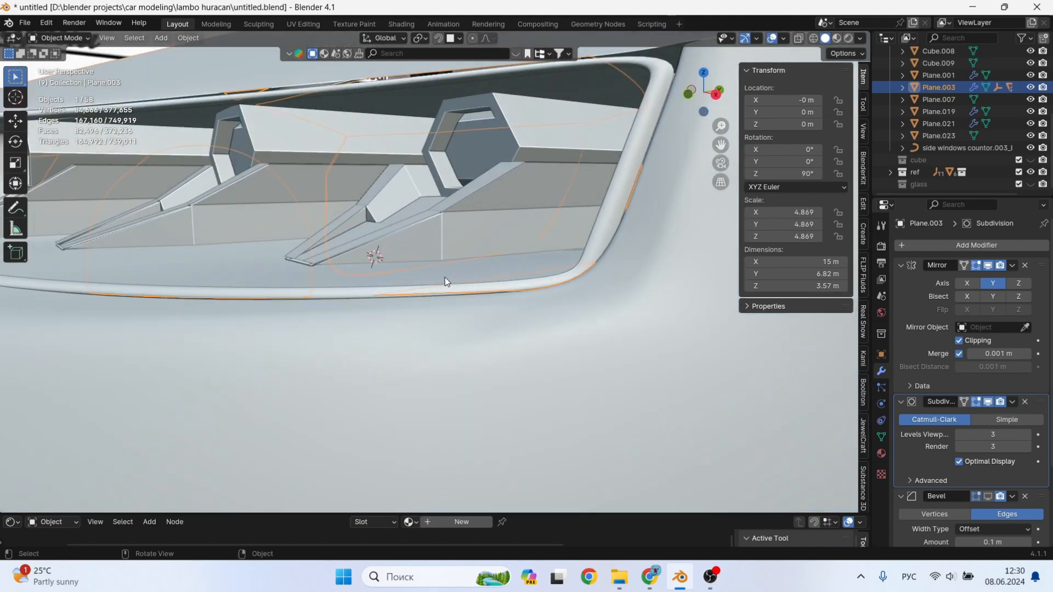
Duplicate the inner edge loop of the headlight's glass contour in place and separate the copy as its own object.
click(360, 294)
scroll(360, 294, down, 2)
shift+middle_drag(417, 340, 417, 421)
key(Tab)
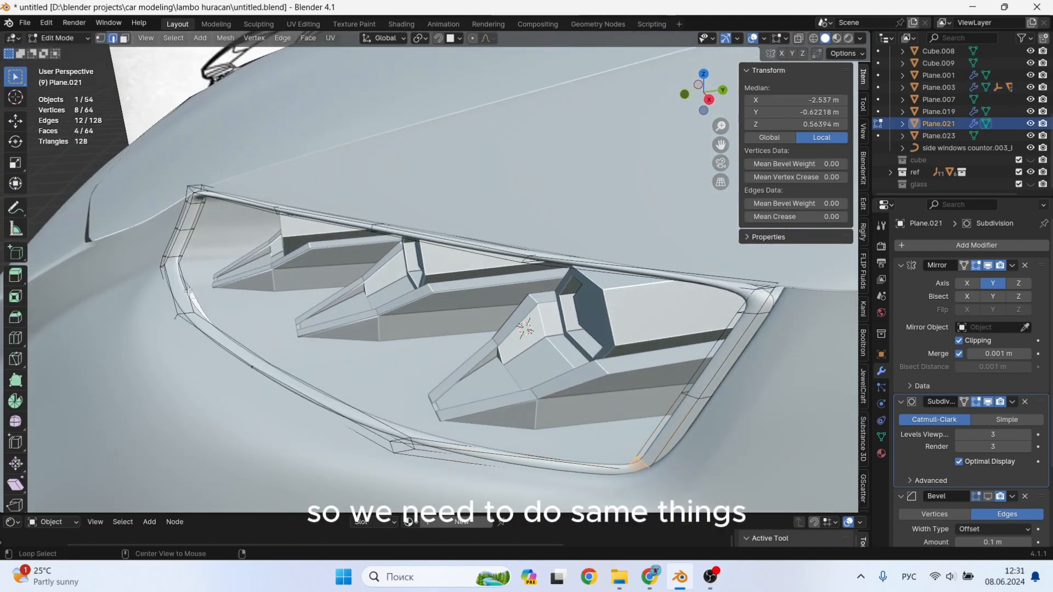
alt+click(187, 291)
key(e)
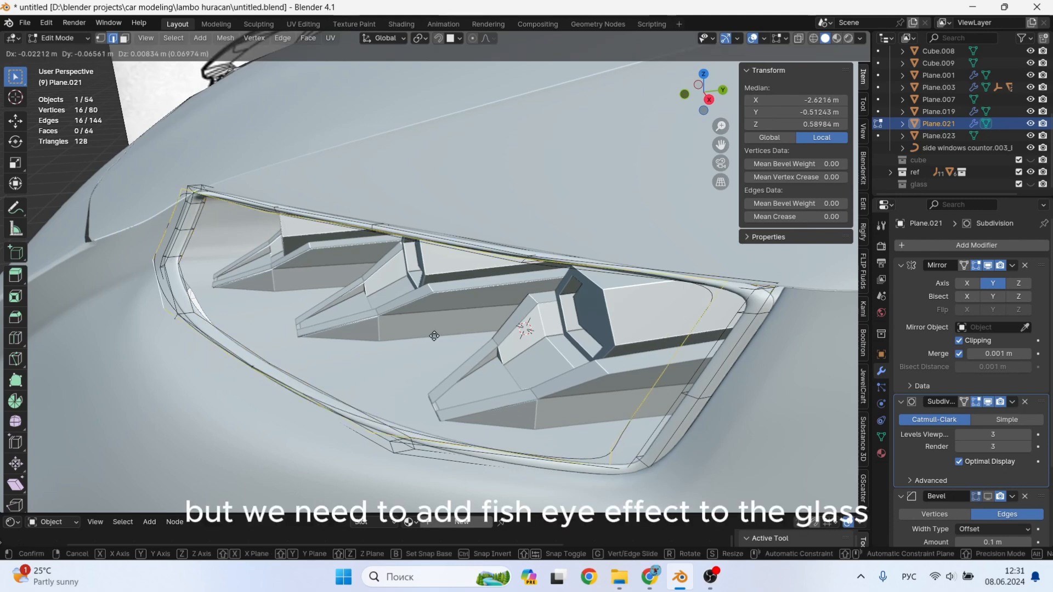
right_click(450, 335)
key(ctrl+e)
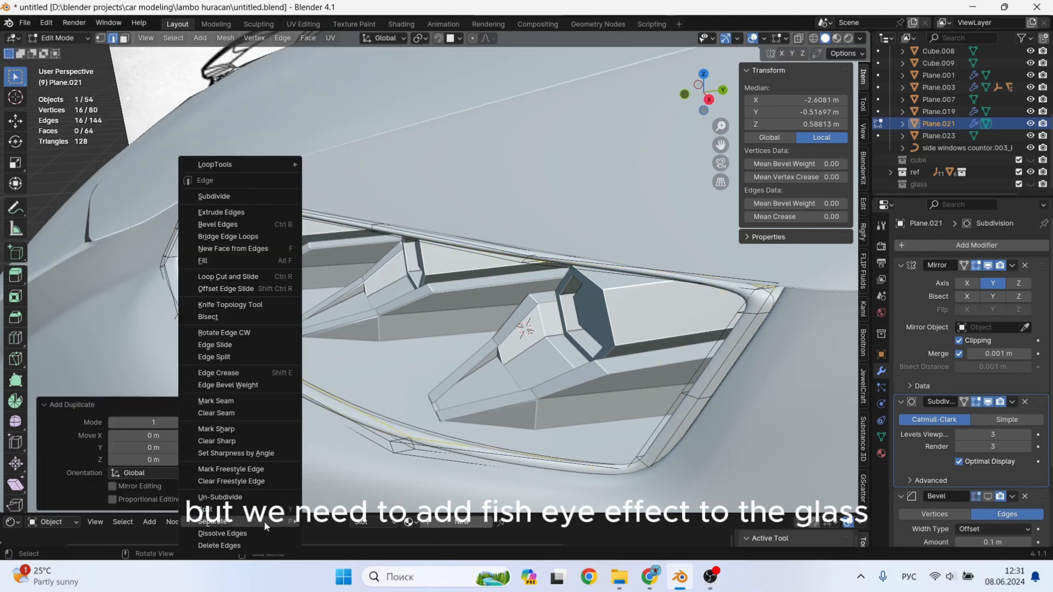
mouse_move(265, 520)
click(335, 495)
key(Tab)
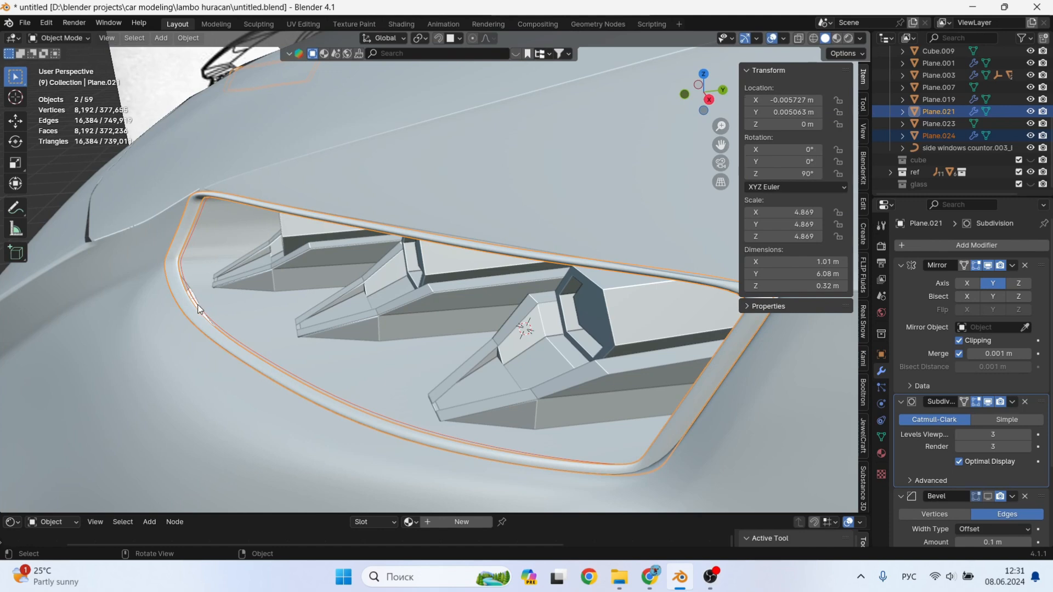
Fill the separated edge loop with Grid Fill at span 4 to create the headlight glass surface.
click(198, 308)
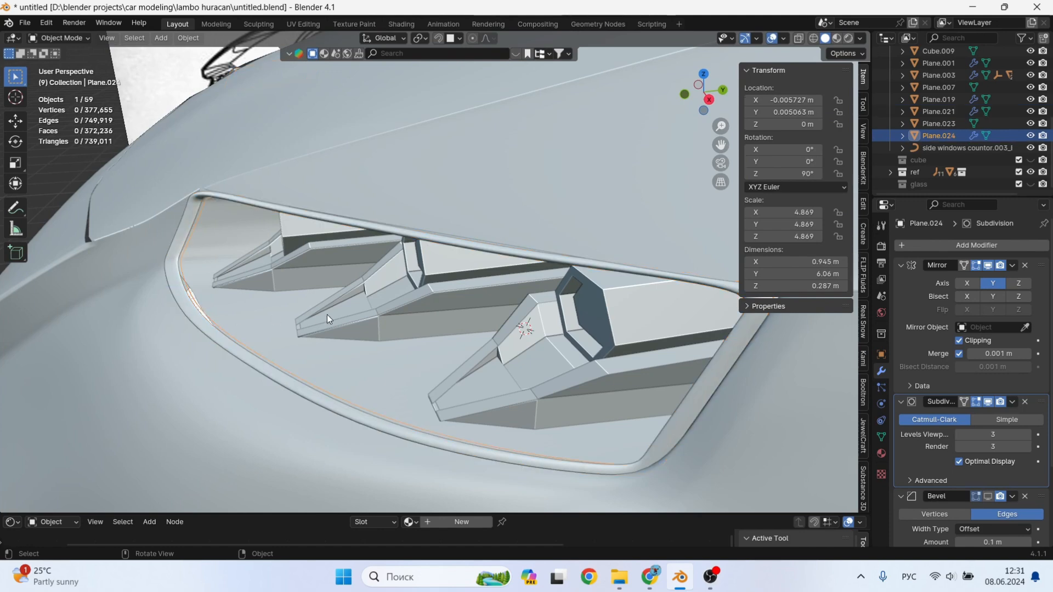
key(Tab)
key(1)
key(a)
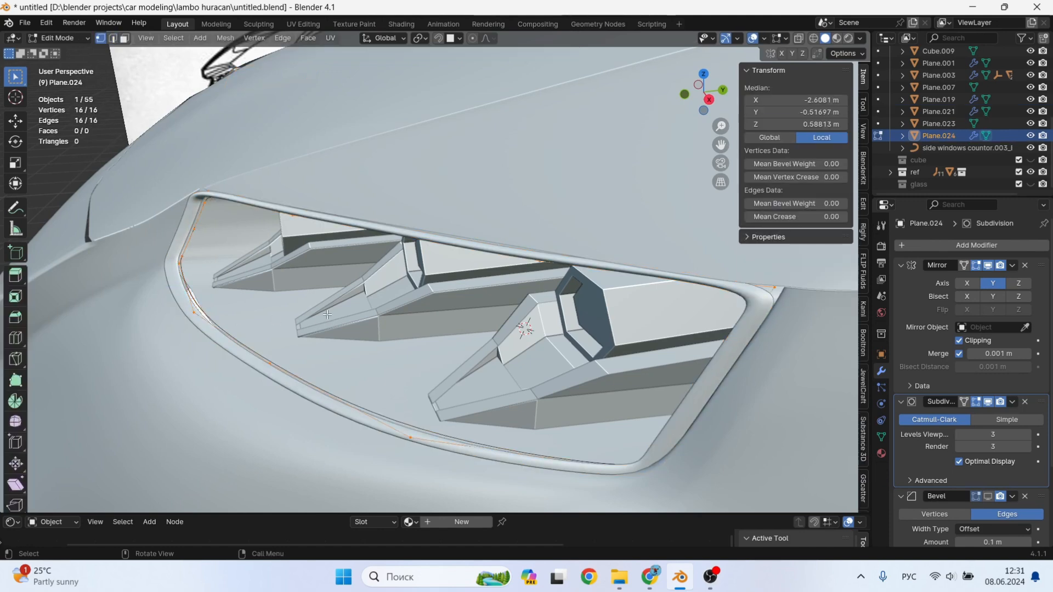
middle_drag(238, 329, 309, 68)
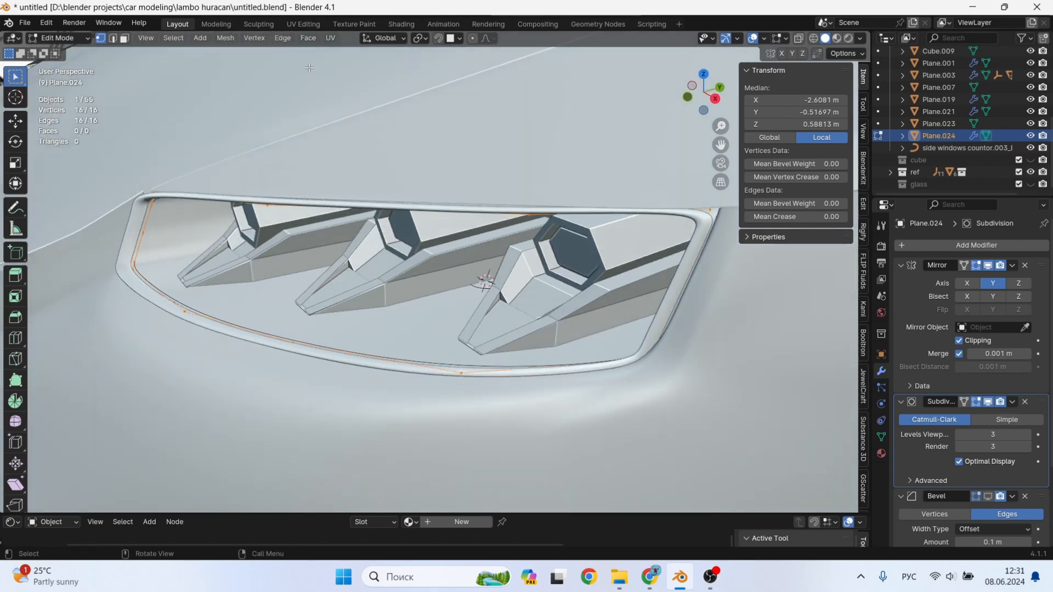
click(307, 38)
click(360, 151)
scroll(365, 288, up, 2)
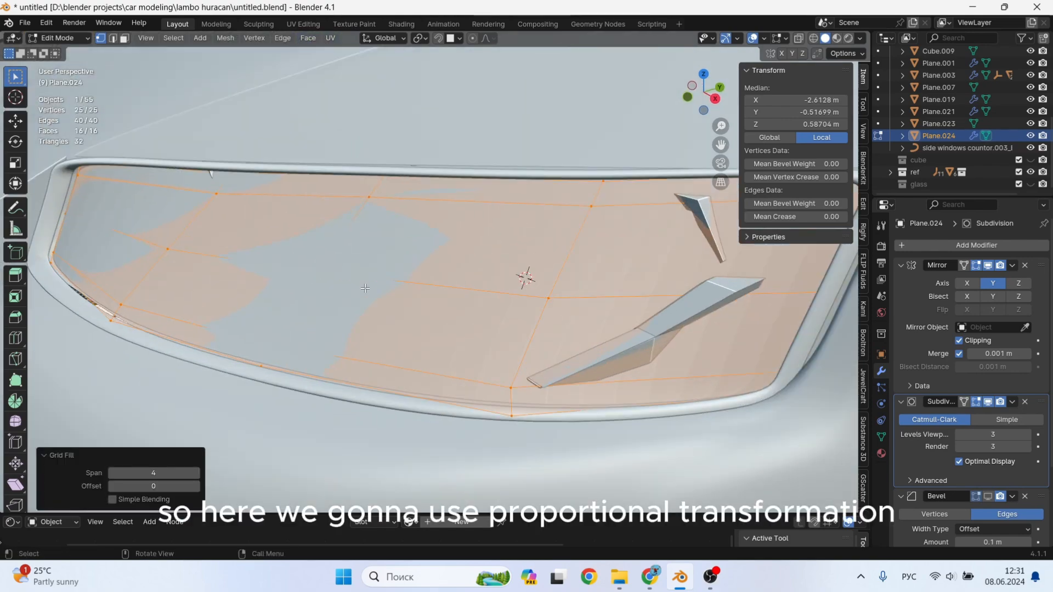
key(Tab)
Enable proportional editing and shift the glass vertex near the inner upper corner about 0.009 m outward and upward at proportional size 0.084.
middle_drag(366, 288, 329, 252)
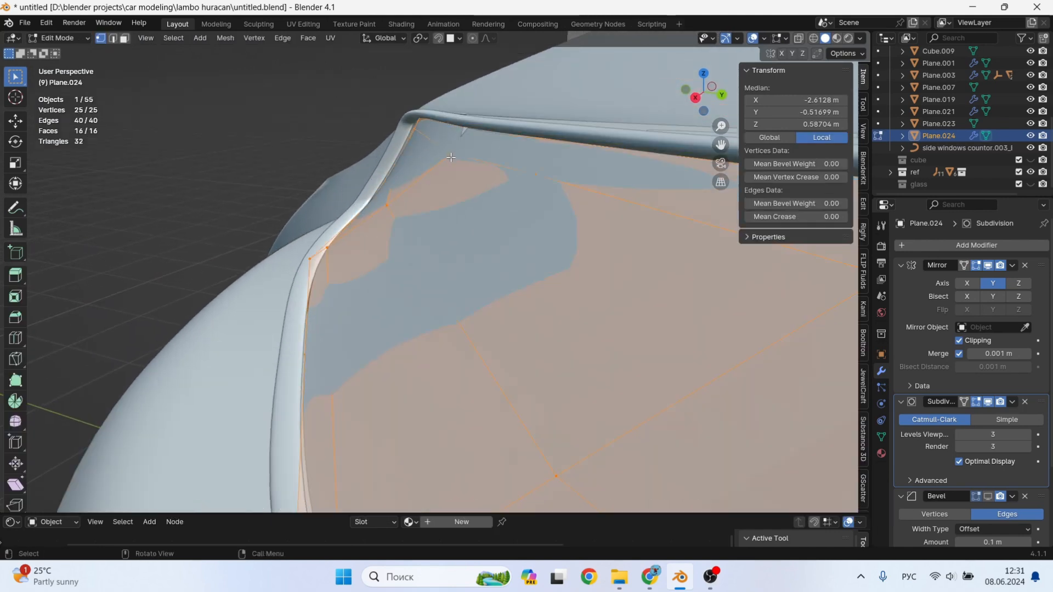
click(436, 193)
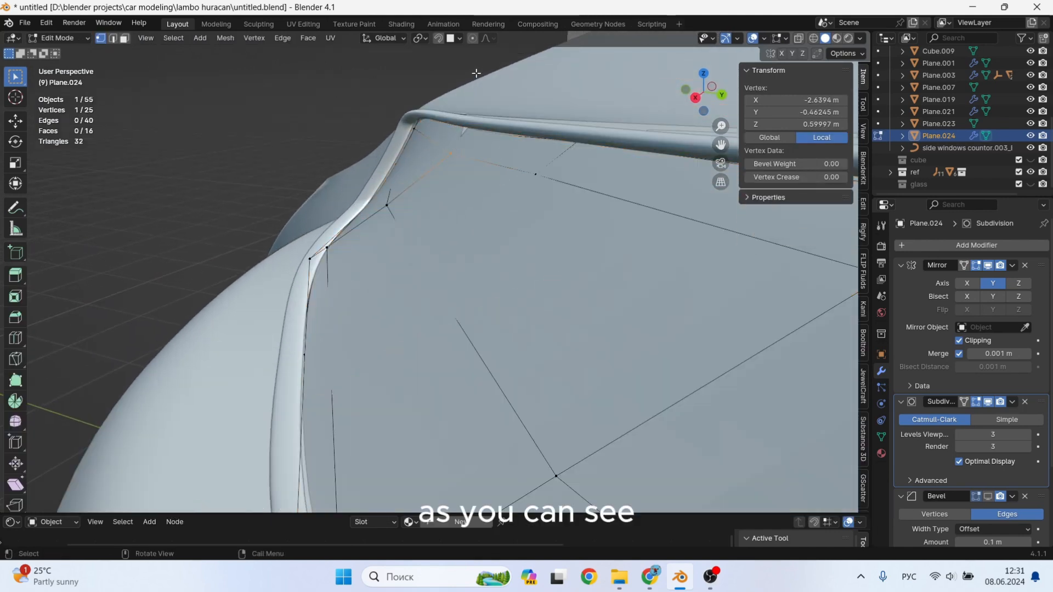
key(g)
click(469, 206)
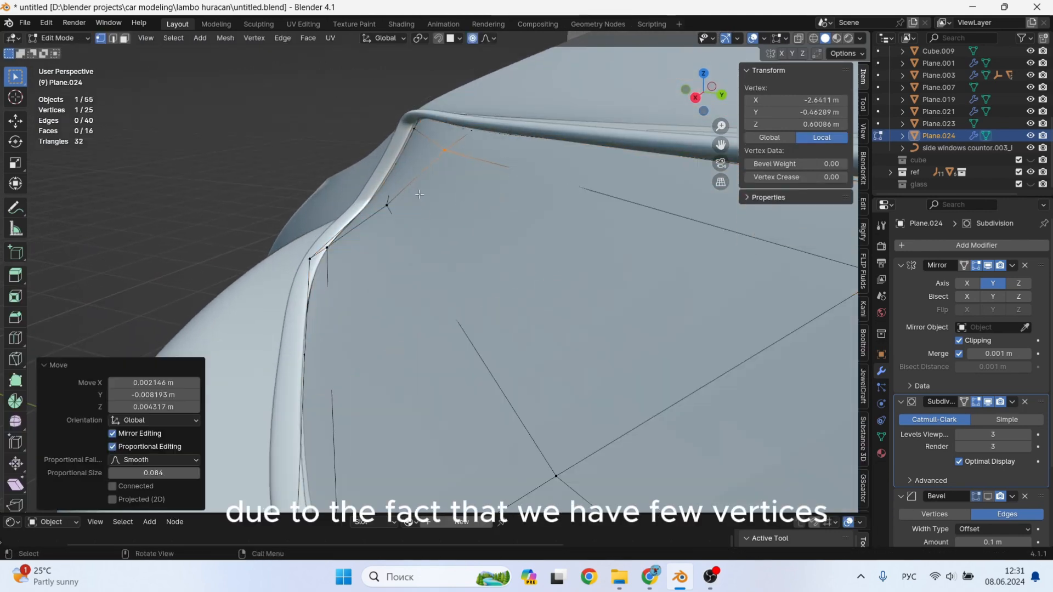
key(alt+a)
middle_drag(470, 255, 538, 270)
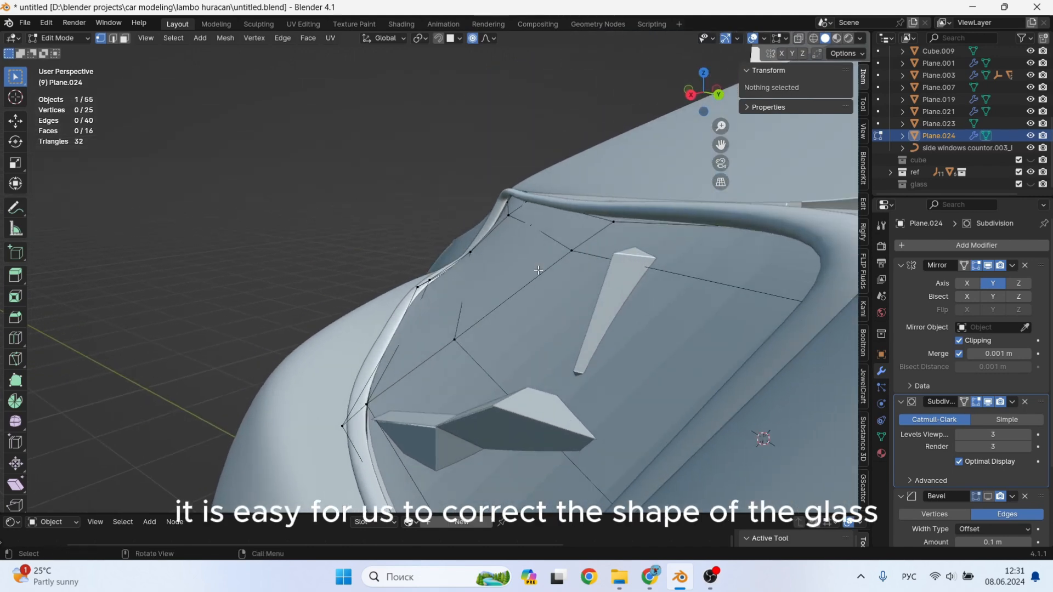
Slide the glass's outer interior vertex by factor 0.276 and raise it about 0.024 m along Z at proportional size about 0.218.
click(454, 341)
key(g)
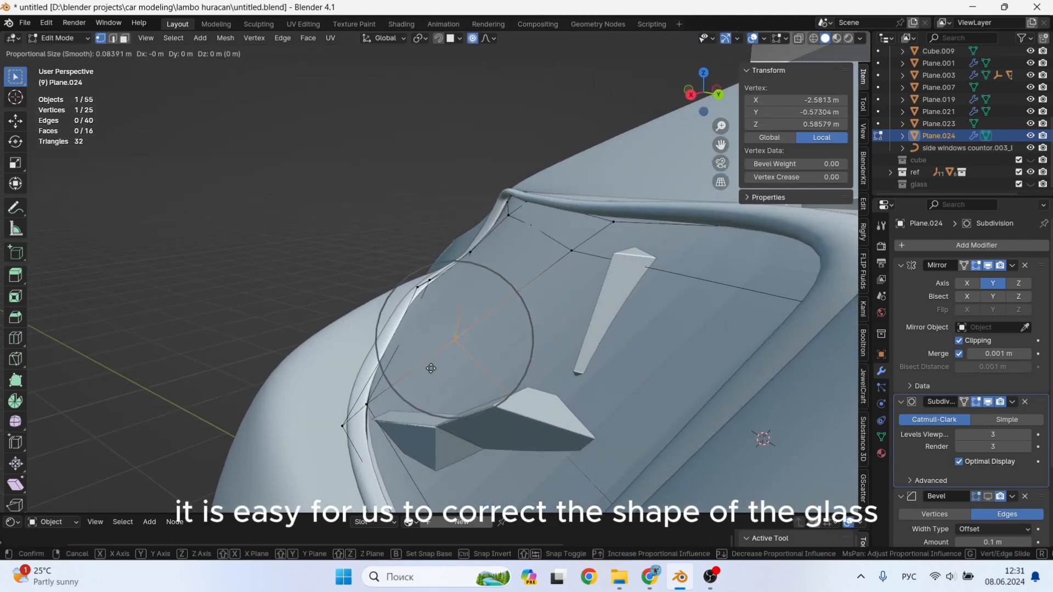
key(g)
click(465, 347)
key(g)
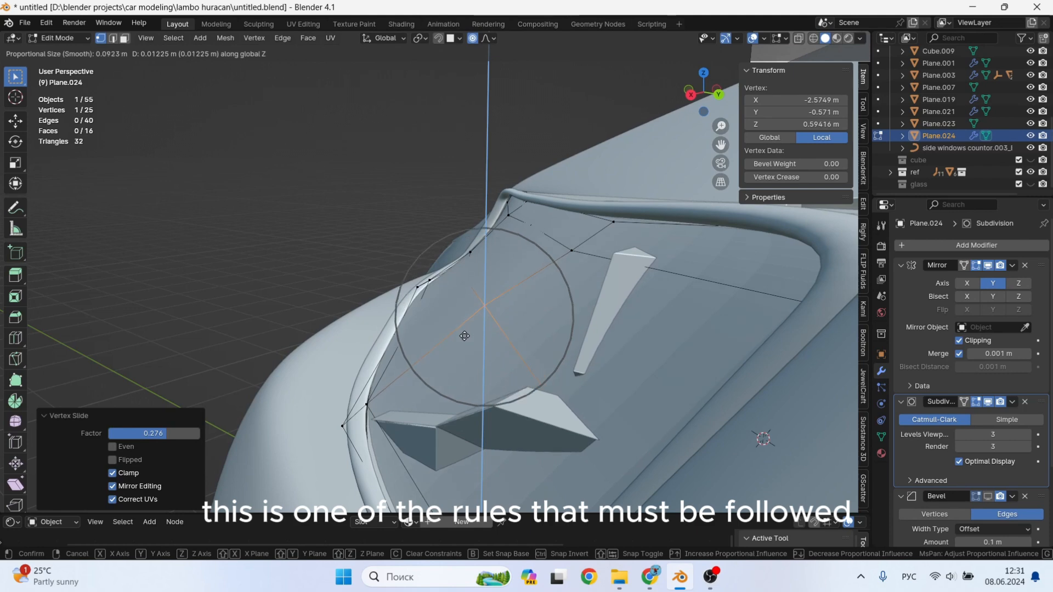
scroll(464, 332, down, 3)
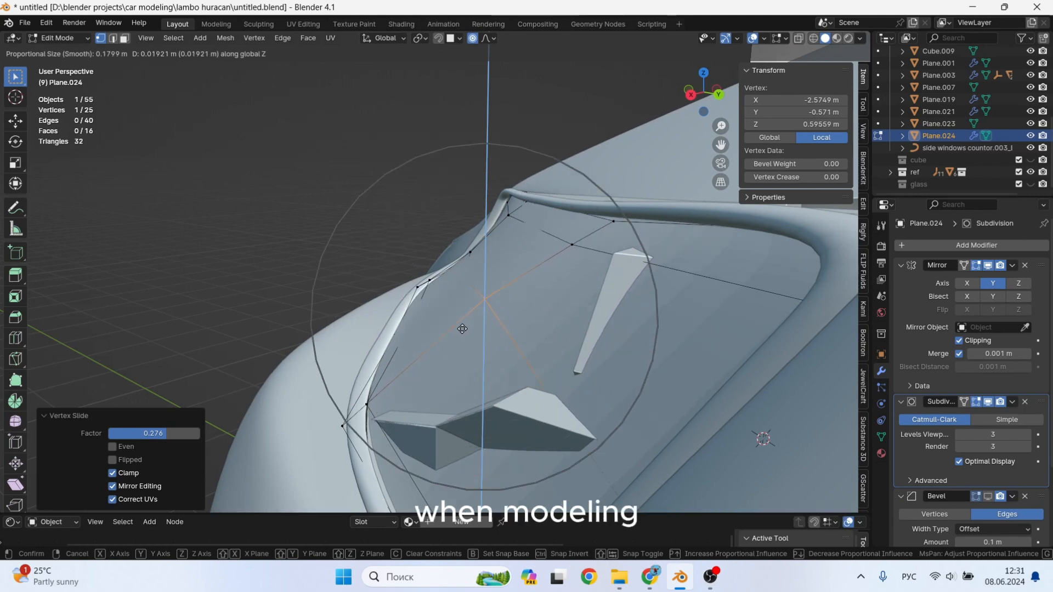
scroll(461, 324, down, 2)
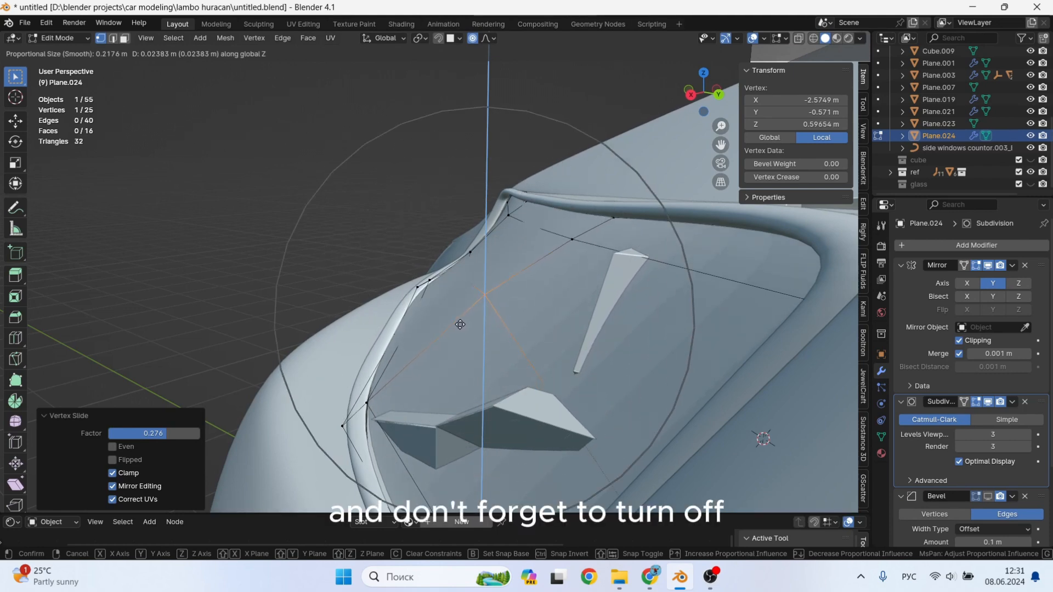
click(460, 325)
Raise the glass's inner interior vertex and its central vertex along Z with proportional editing, the central one by about 0.045 m.
scroll(460, 325, down, 3)
middle_drag(456, 321, 354, 266)
scroll(432, 284, up, 4)
key(g)
key(z)
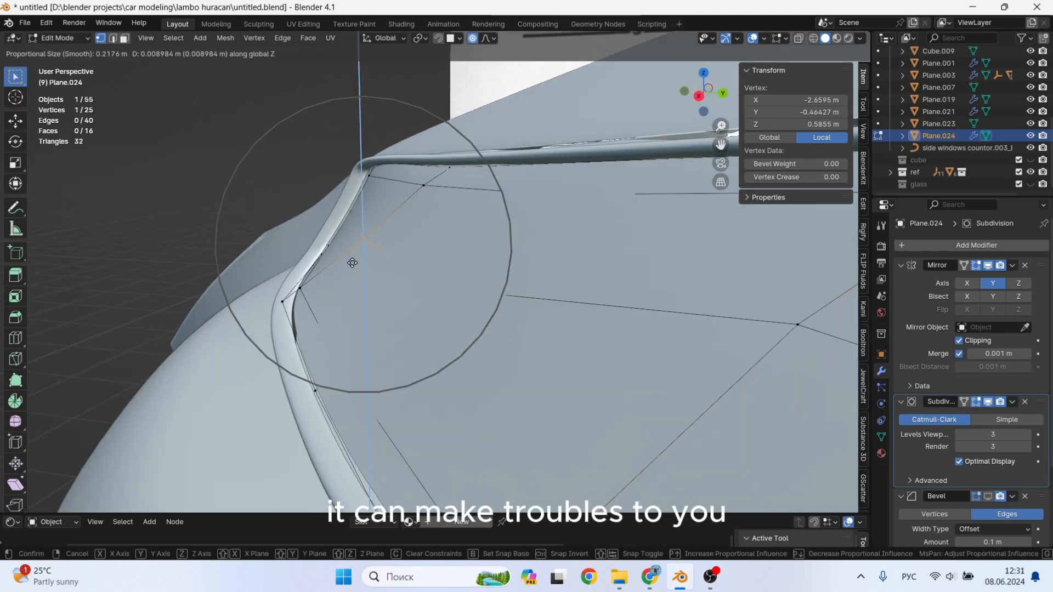
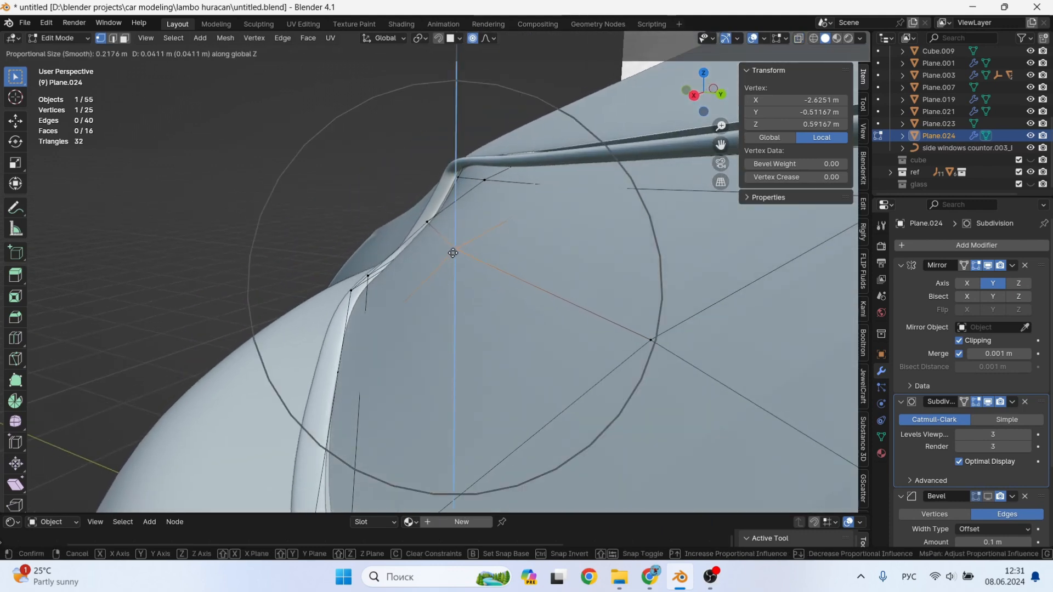
click(455, 250)
scroll(454, 250, down, 3)
middle_drag(454, 250, 555, 287)
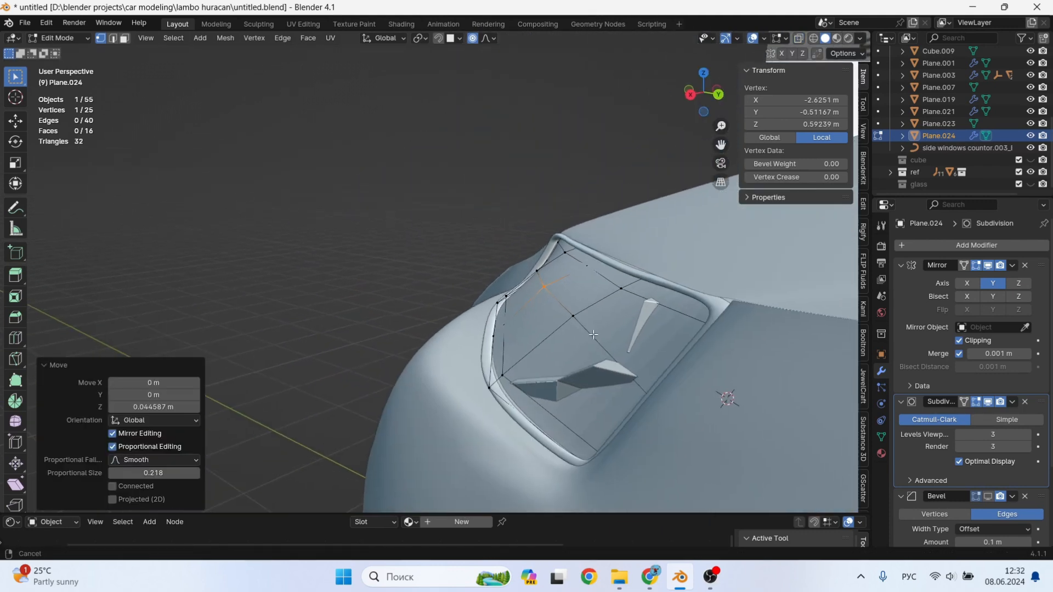
Select the four vertices of one cross-section on the glass contour's upper edge and move them about 0.006 m with proportional editing.
scroll(554, 287, up, 2)
middle_drag(560, 250, 550, 284)
key(Tab)
click(550, 284)
key(Tab)
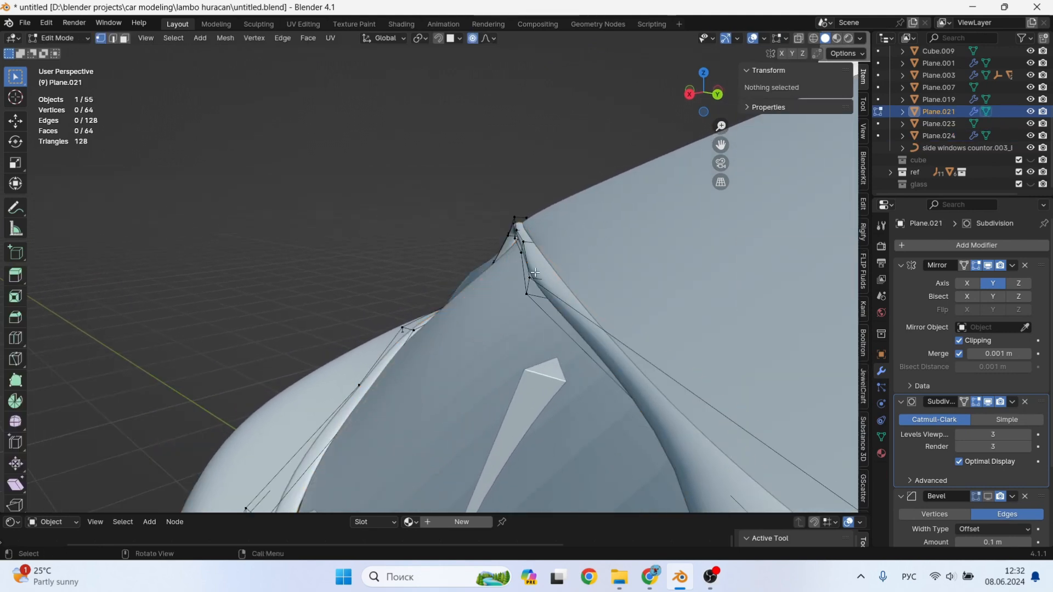
key(alt+z)
drag(580, 277, 518, 313)
key(g)
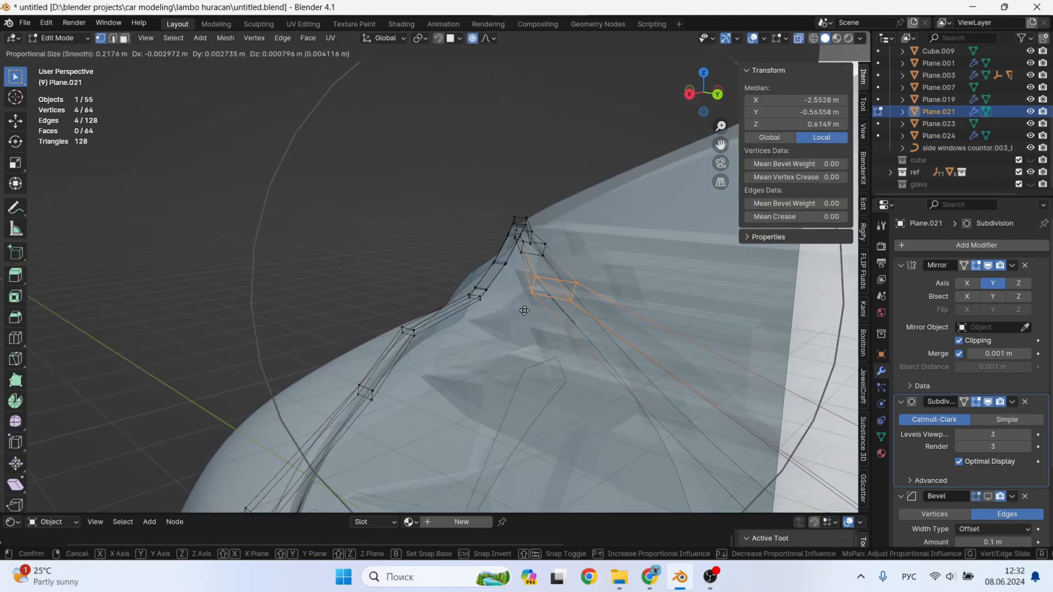
click(526, 311)
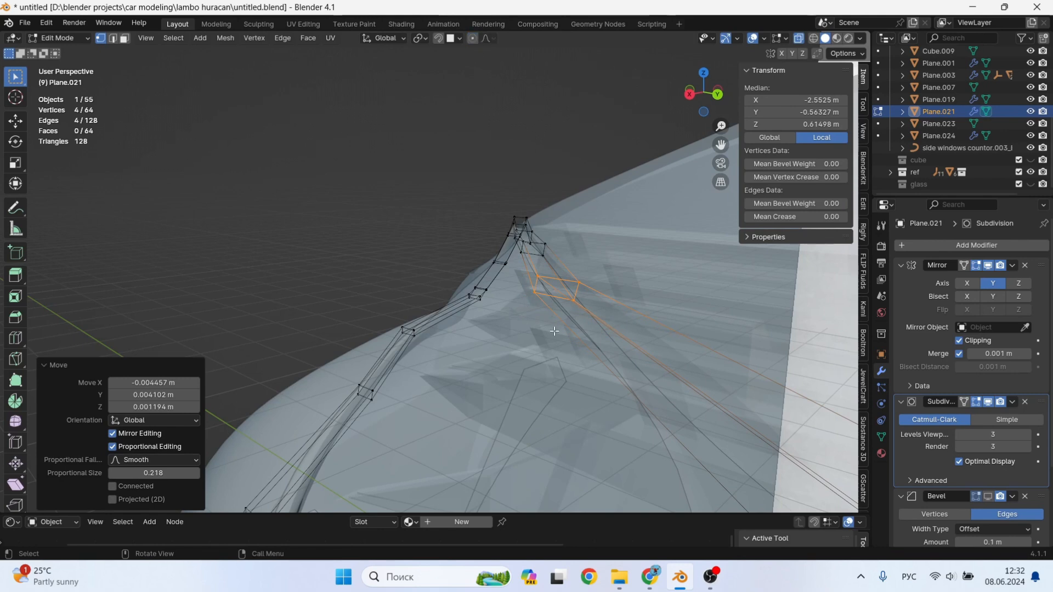
Add a centred edge loop to the contour's upper edge near the outer corner and move it about 0.007 m without proportional editing.
key(alt+z)
key(Tab)
key(Tab)
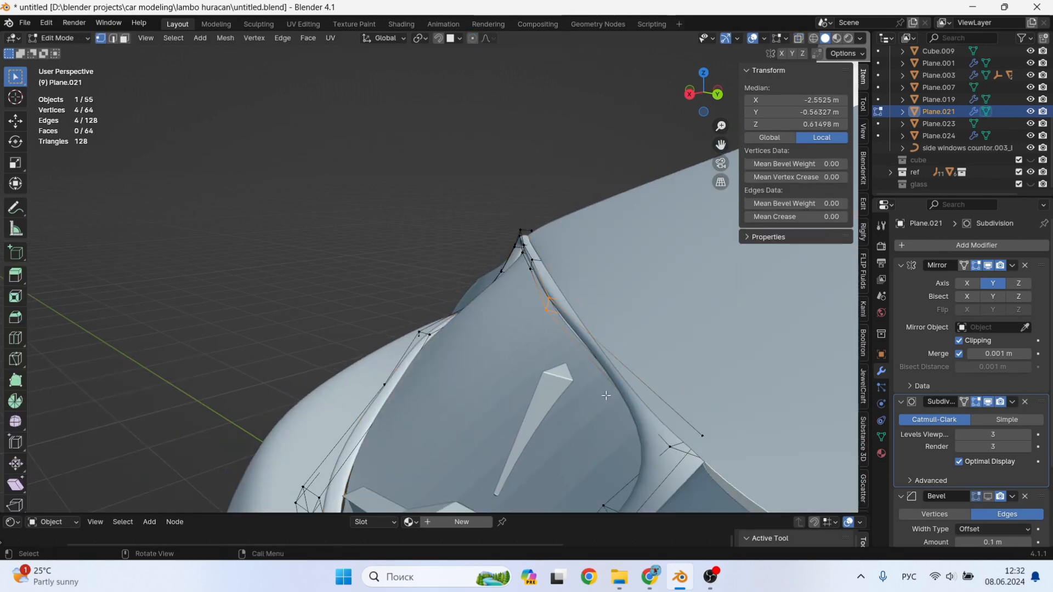
click(613, 383)
right_click(611, 383)
key(g)
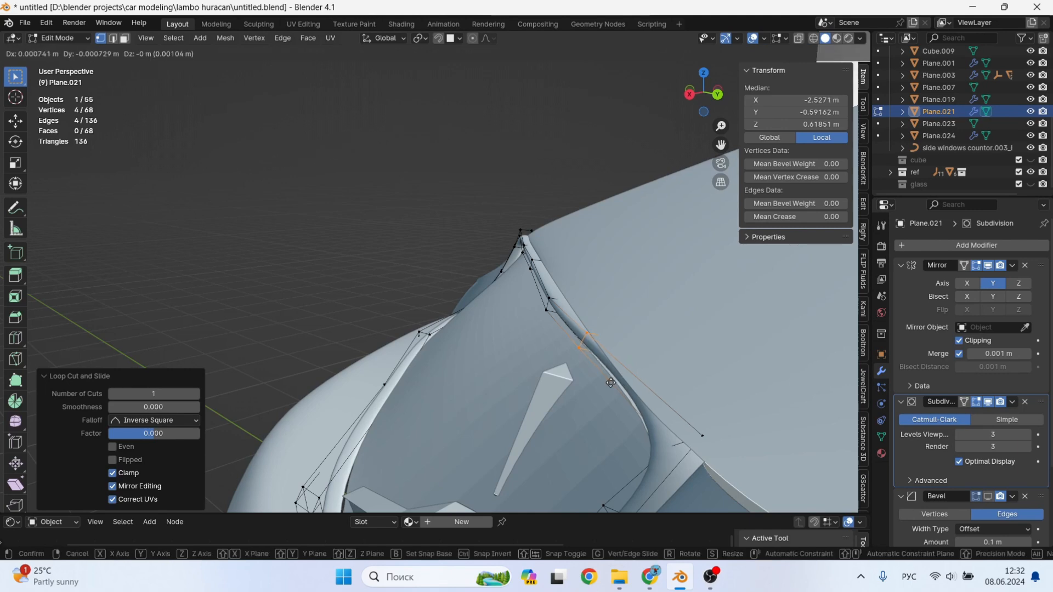
click(602, 384)
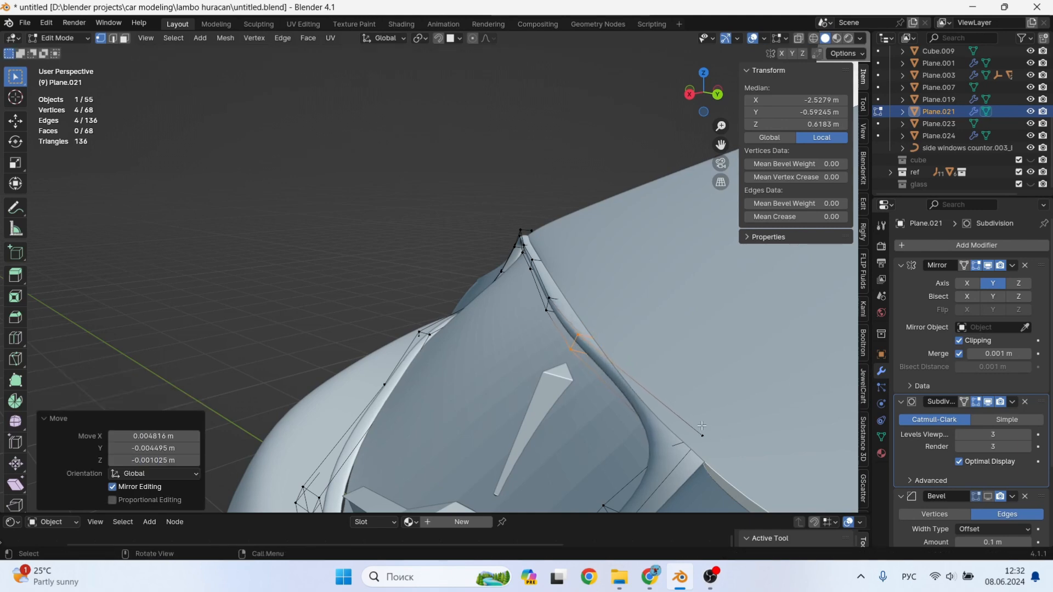
Slide the contour's new edge loop toward the outer corner by factor -0.351 and fine-tune it with a free move of about 0.004 m.
key(g)
key(g)
click(613, 391)
key(g)
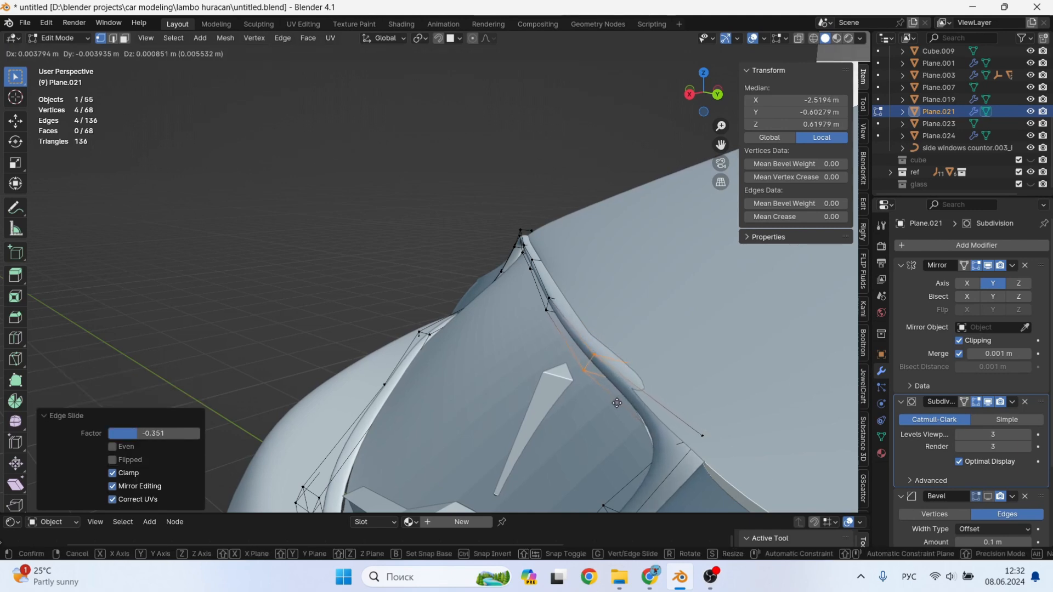
click(620, 408)
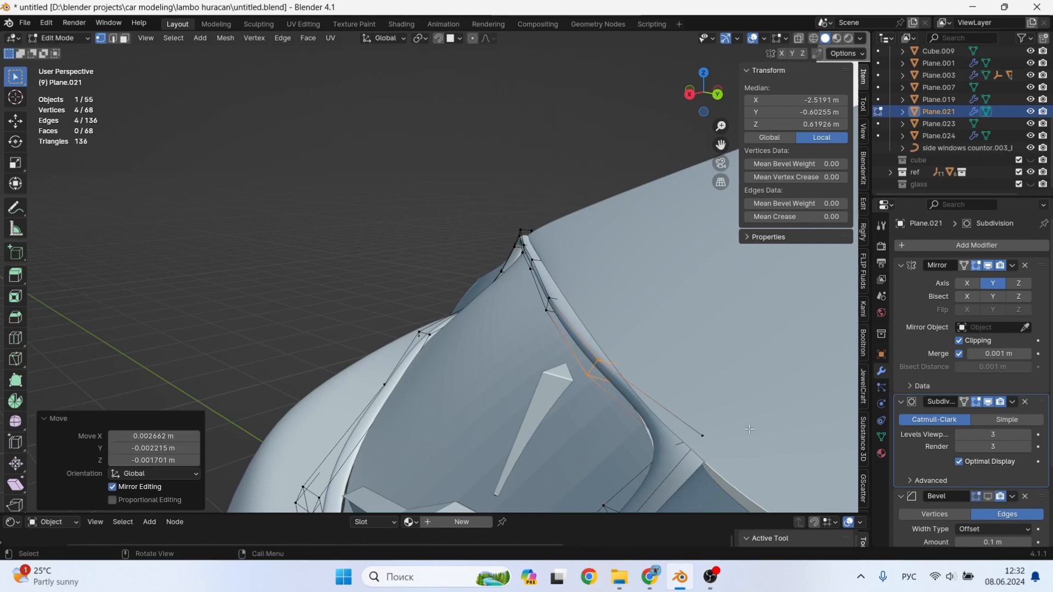
Select the four vertices at the contour's upper outer corner and move them about 0.01 m along negative Y.
key(alt+z)
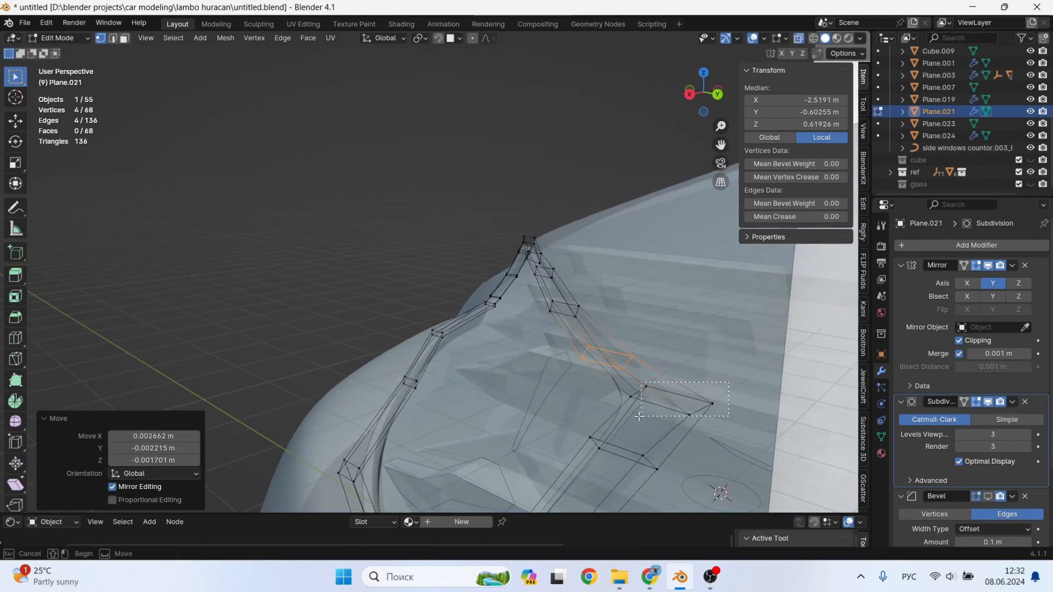
drag(639, 416, 639, 417)
key(alt+z)
key(g)
key(y)
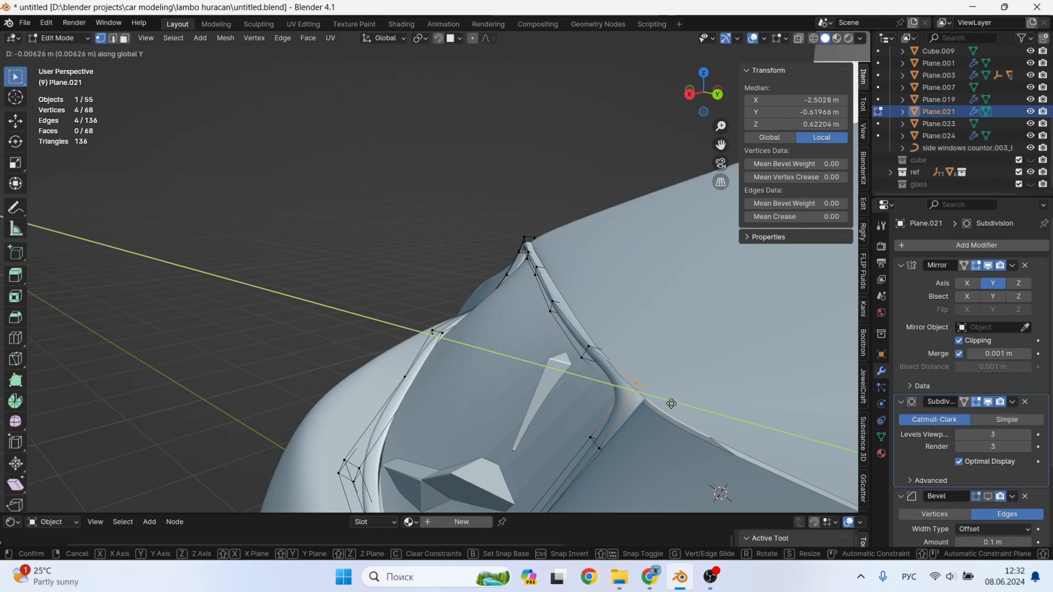
click(666, 404)
Add the neighbouring edge loop to the corner selection and lower both about 0.0015 m along Z.
key(alt+z)
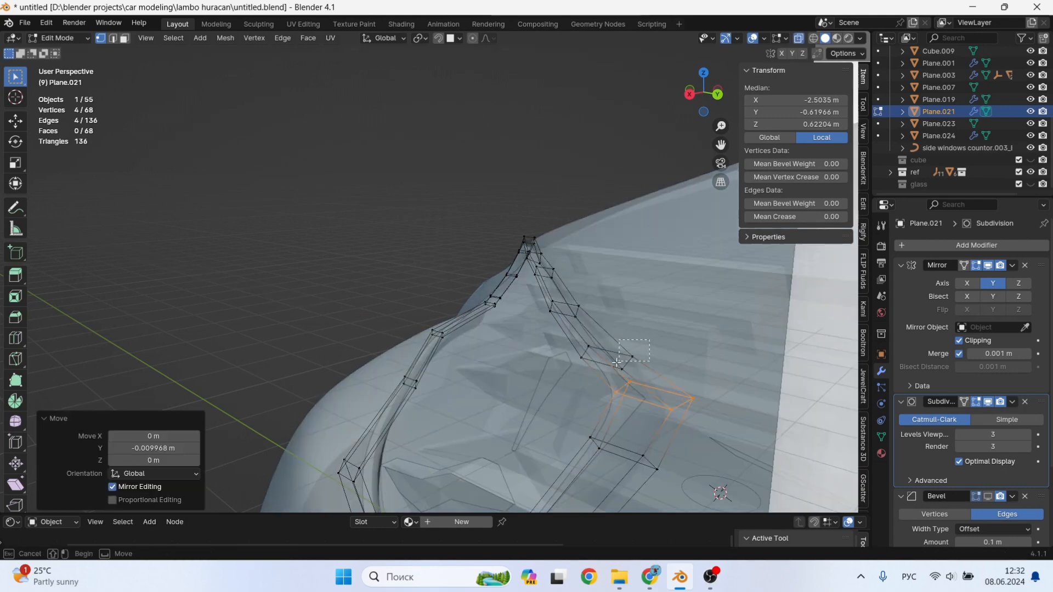
shift+drag(574, 384, 618, 336)
key(alt+z)
key(g)
click(619, 373)
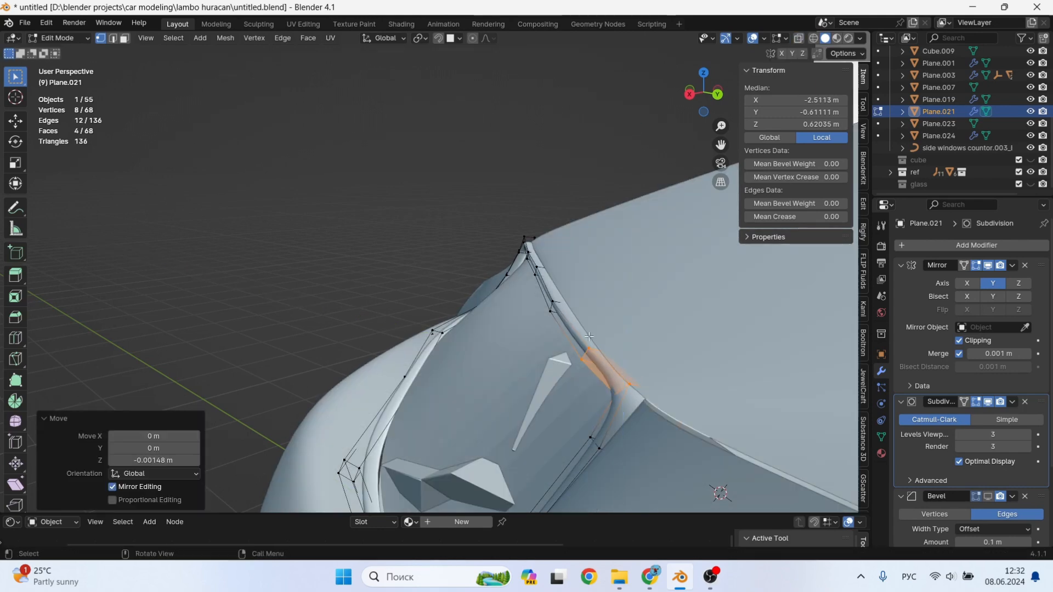
Add a centred edge loop across the outer part of the headlight glass and select one of its interior vertices.
key(Tab)
middle_drag(511, 334, 586, 398)
click(501, 366)
key(Tab)
key(ctrl+r)
click(575, 411)
right_click(575, 412)
click(577, 407)
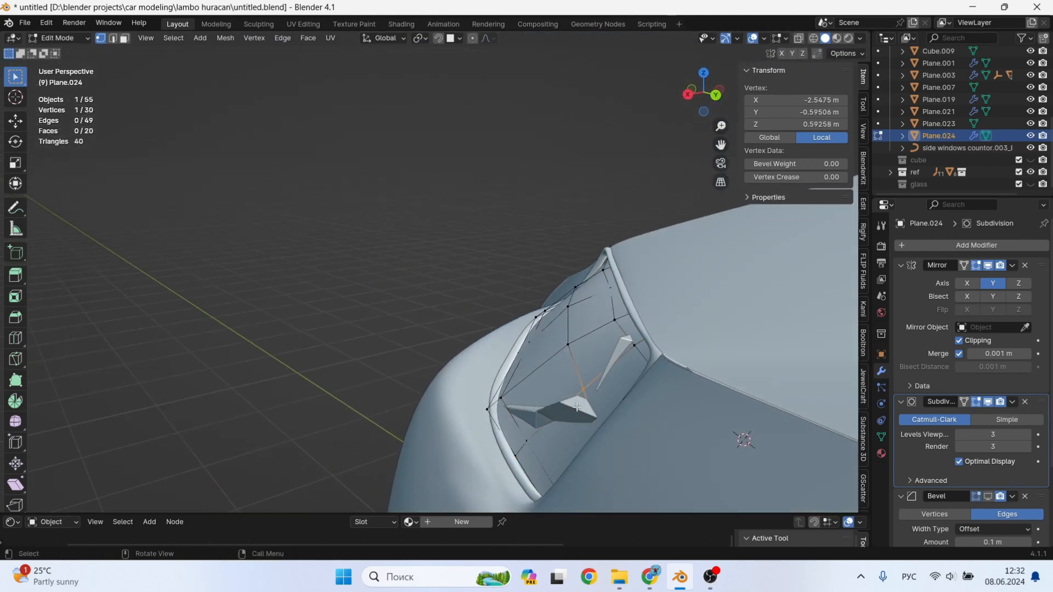
Enable smooth proportional editing and shift the selected interior glass vertex about 0.013 m and 0.006 m, then nudge the vertex below it.
click(473, 38)
key(g)
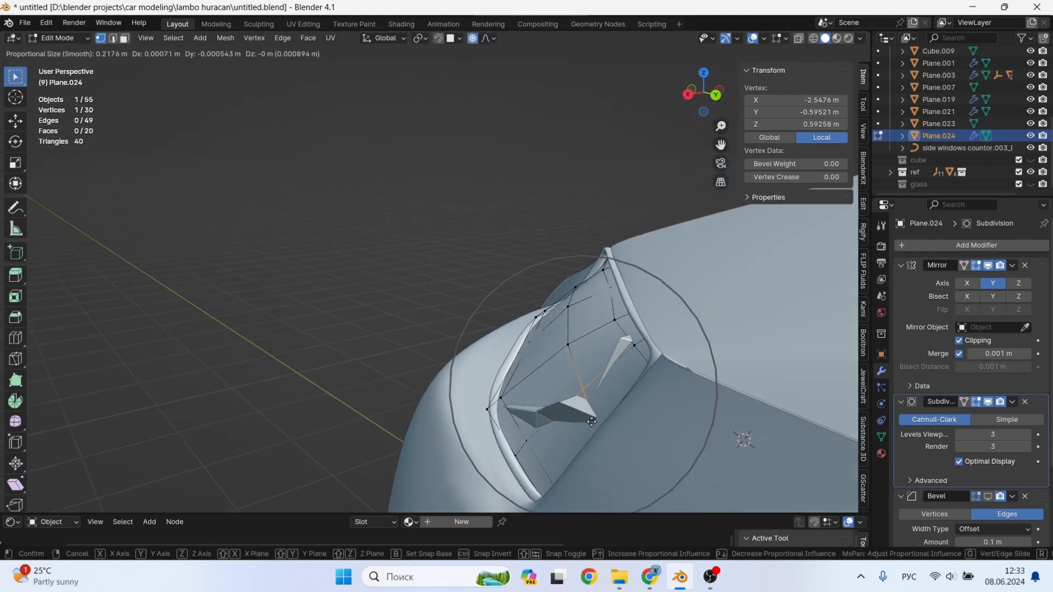
click(584, 420)
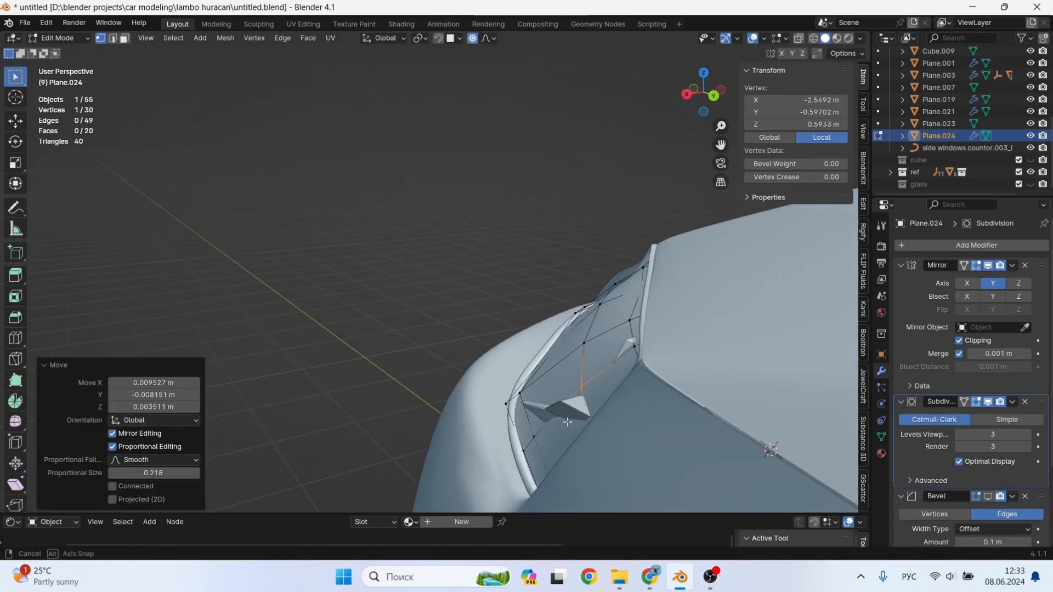
middle_drag(584, 420, 612, 393)
key(g)
click(560, 409)
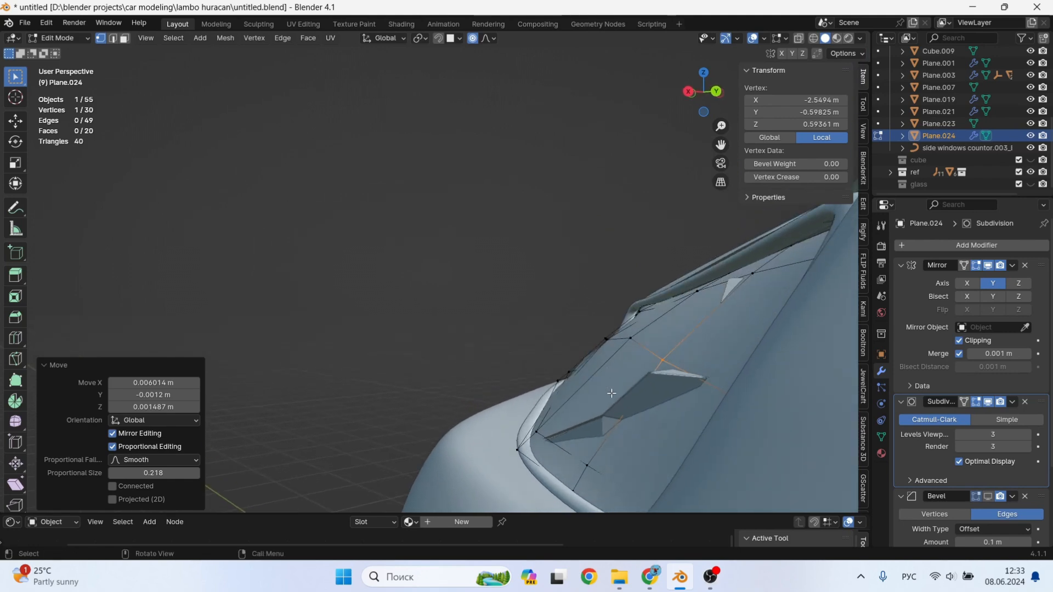
key(g)
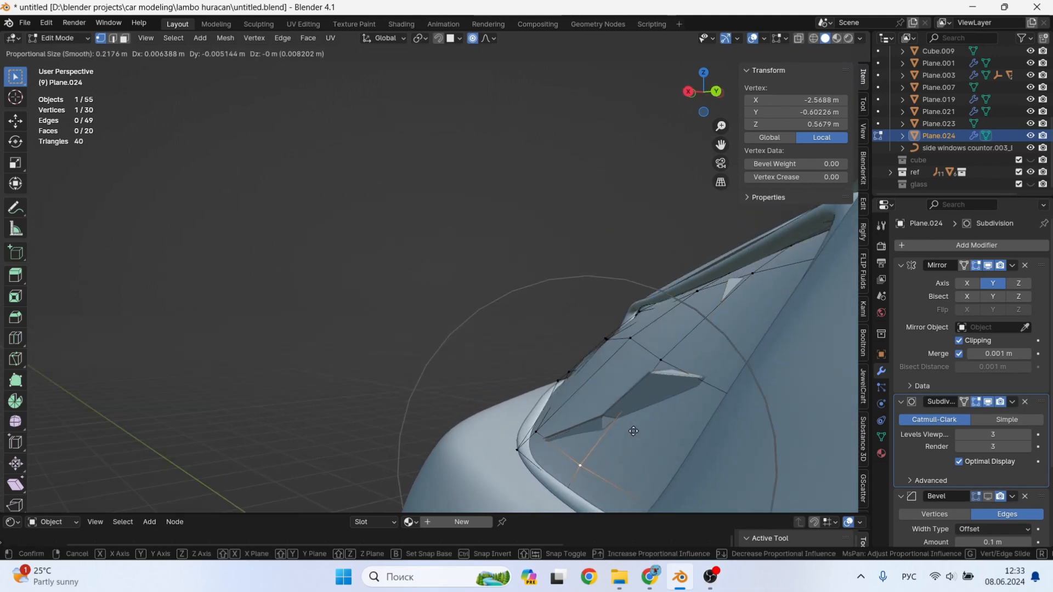
click(631, 431)
Move the upper of the two interior glass vertices about 0.018 m along X and raise it about 0.016 m along Z with proportional editing.
key(g)
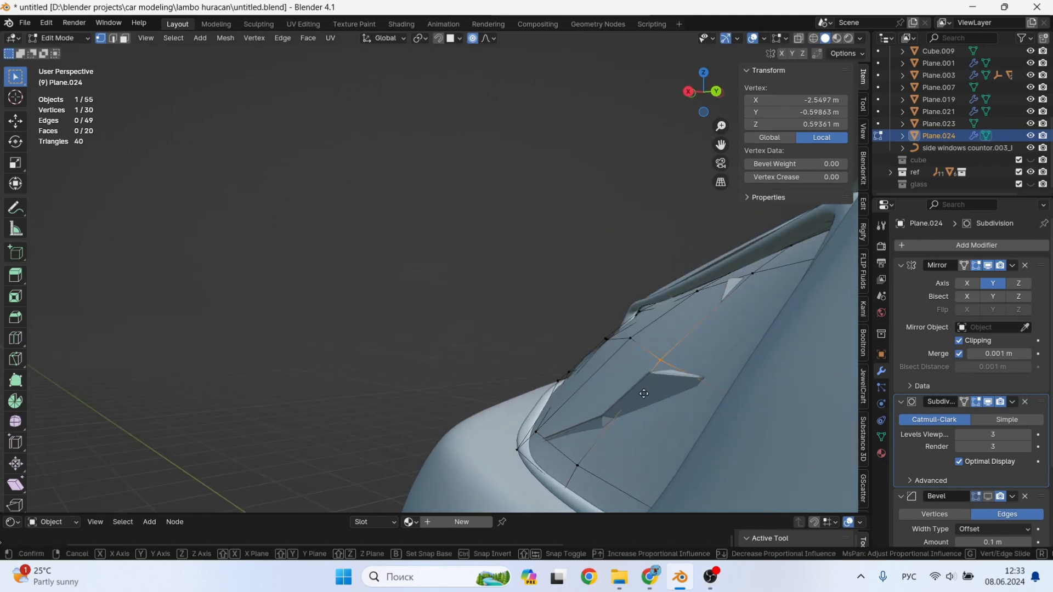
key(x)
click(634, 398)
key(g)
key(z)
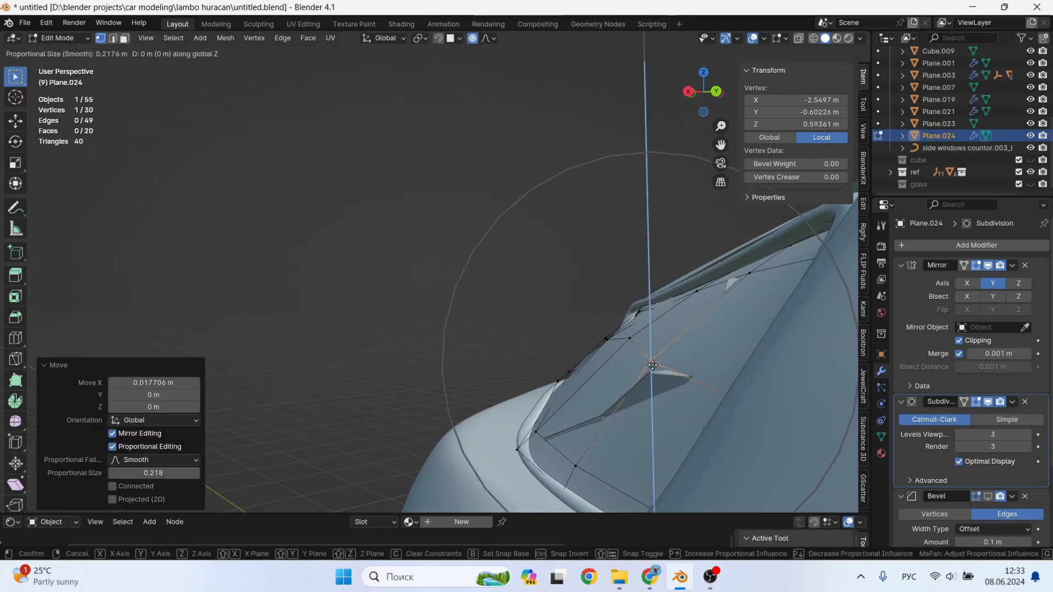
click(658, 352)
Raise two neighbouring interior vertices near the glass's upper edge about 0.012 m each along Z with proportional editing.
middle_drag(658, 352, 602, 333)
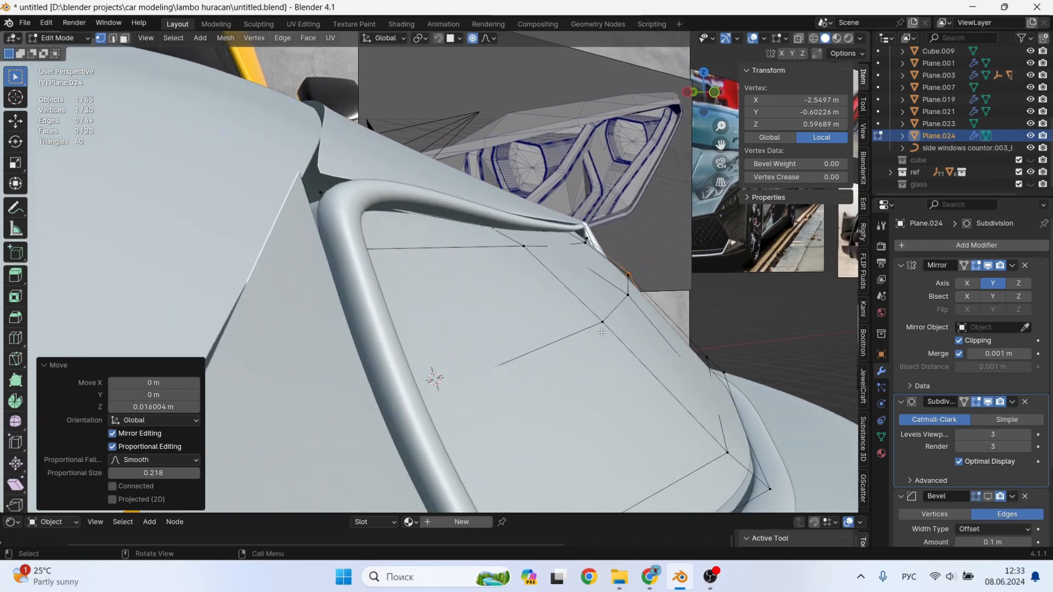
click(527, 237)
key(g)
key(z)
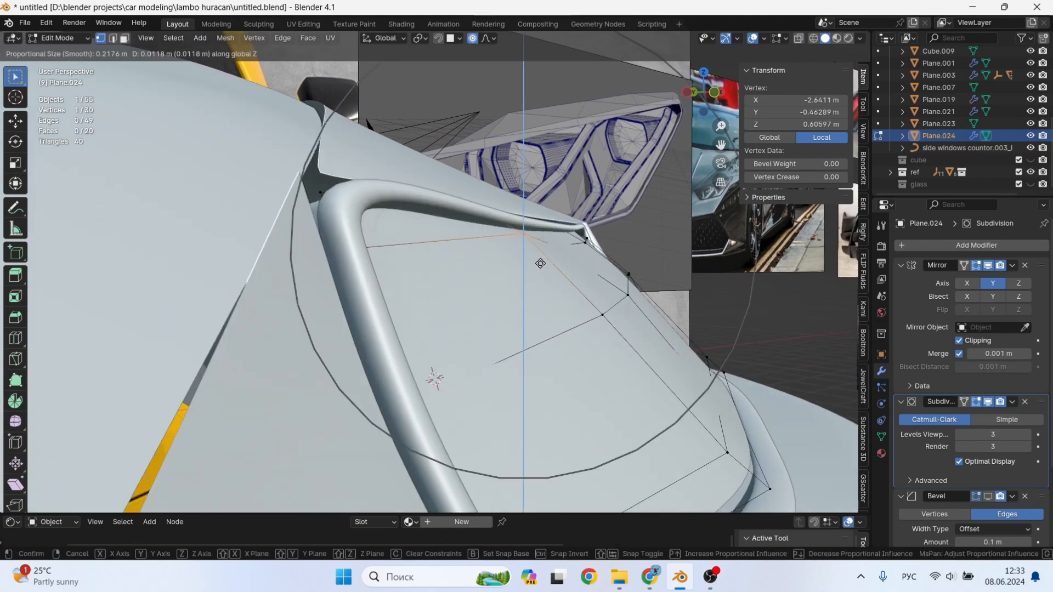
click(540, 263)
middle_drag(550, 301, 611, 292)
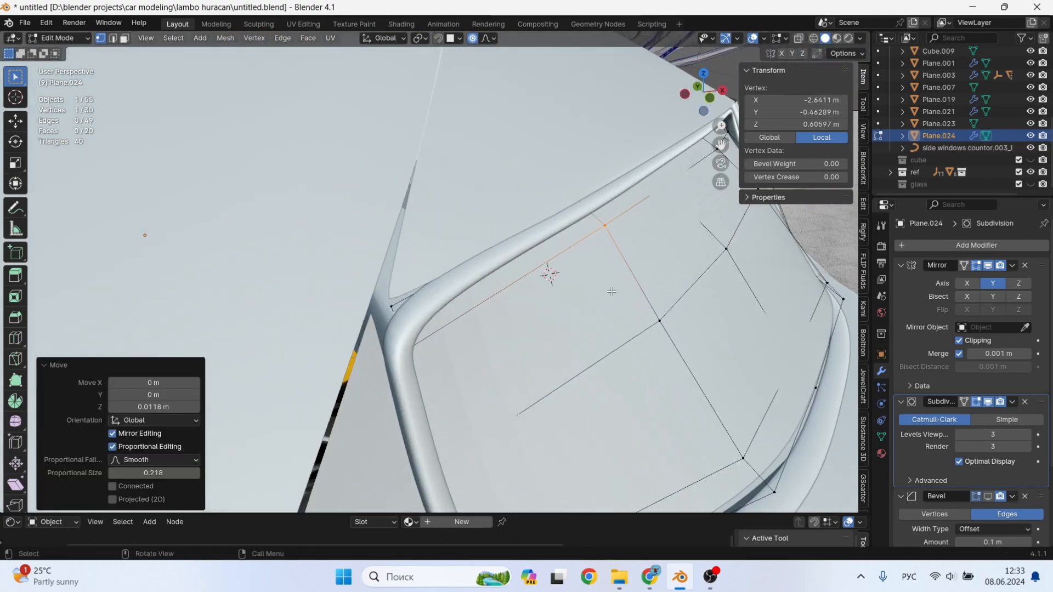
click(648, 196)
key(g)
key(z)
click(643, 204)
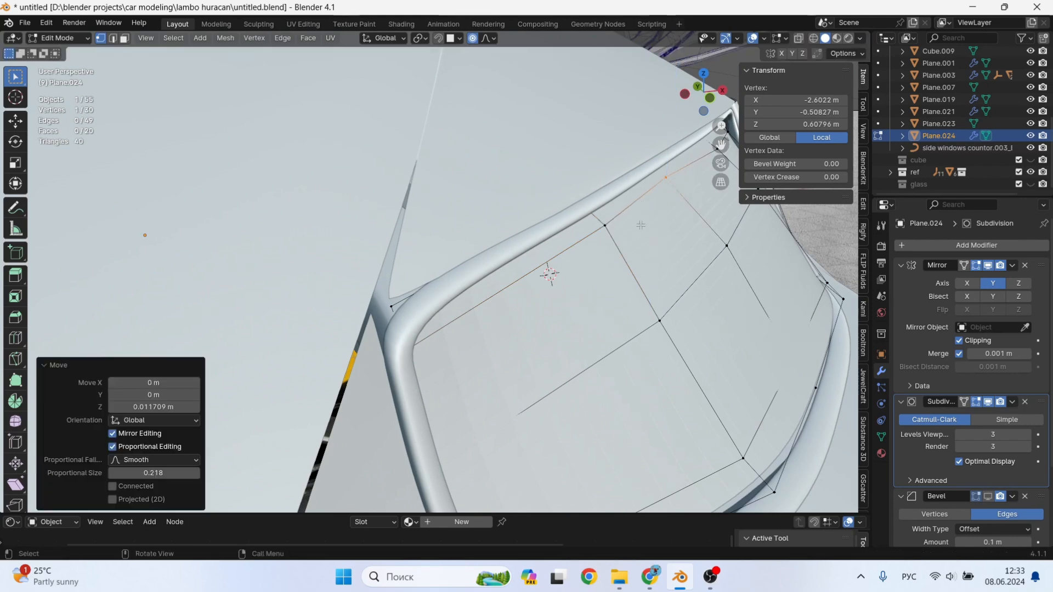
scroll(644, 204, down, 2)
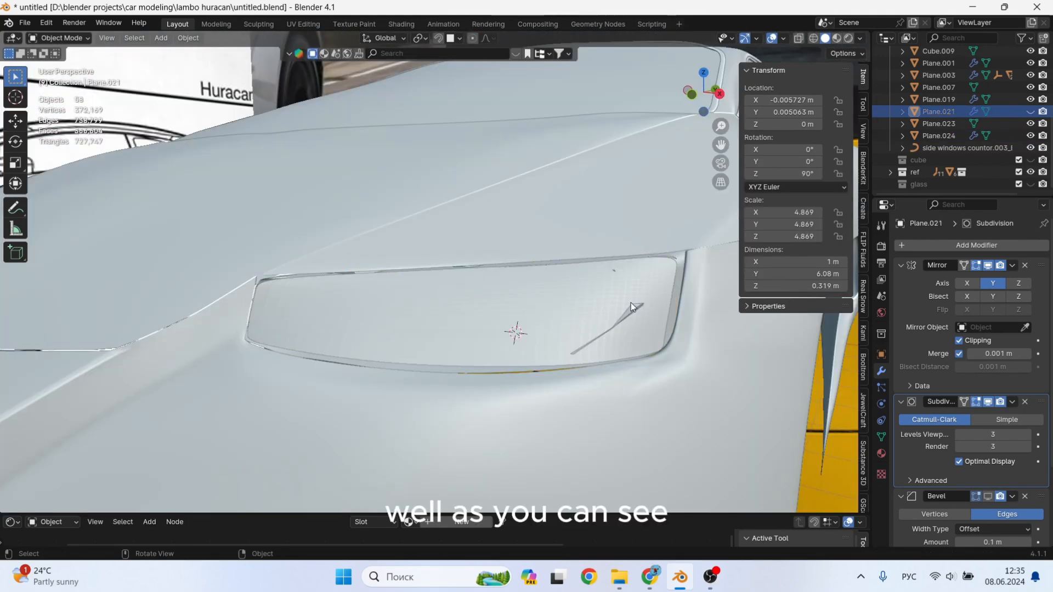
Hide the headlight glass, select the three parts of the outermost crystal light and scale them to 0.892 along Y.
scroll(632, 305, up, 2)
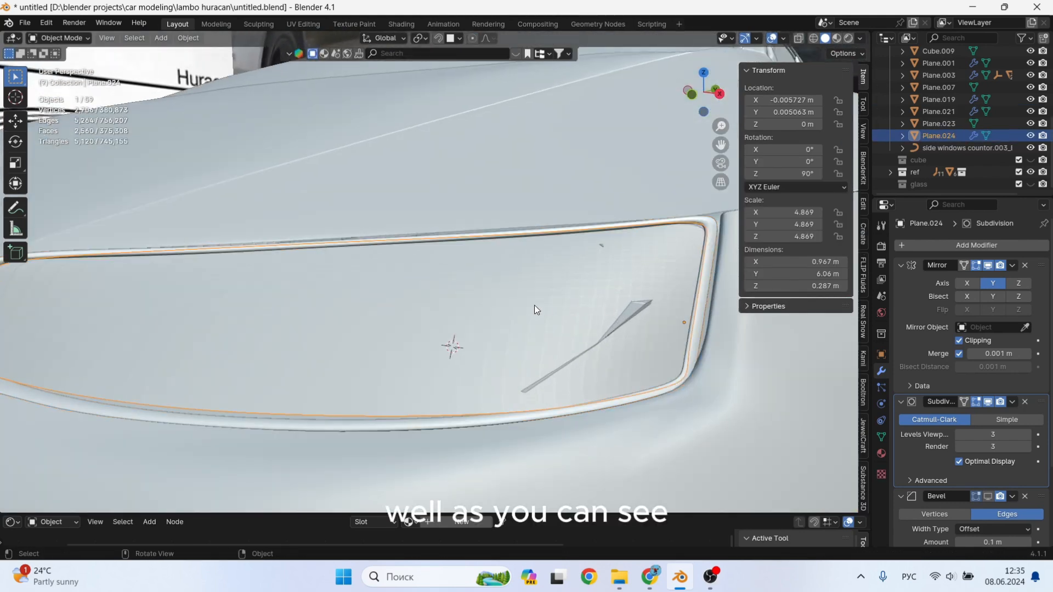
shift+click(589, 304)
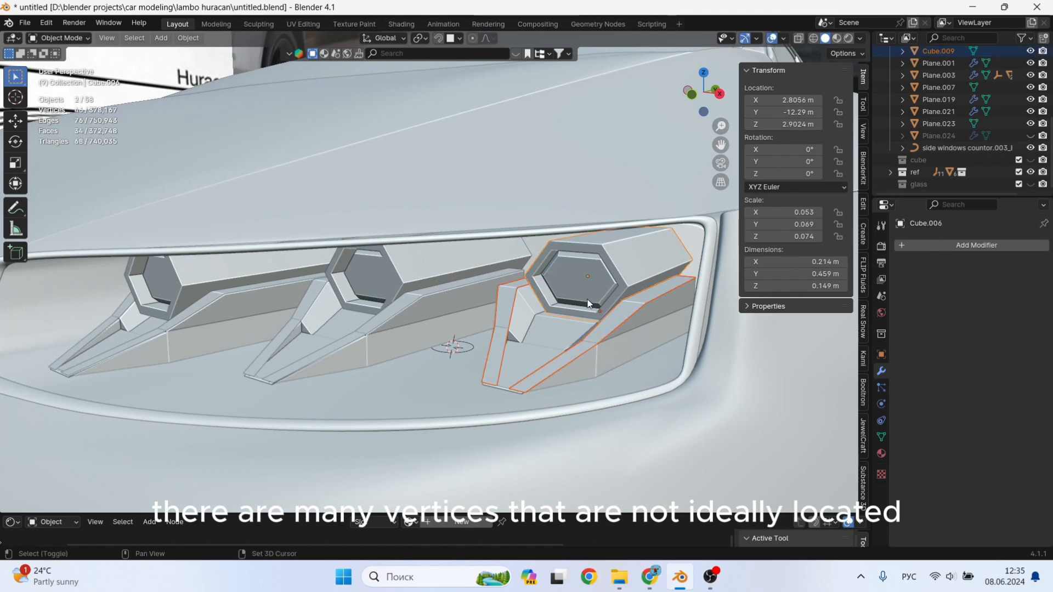
shift+click(567, 328)
key(s)
key(y)
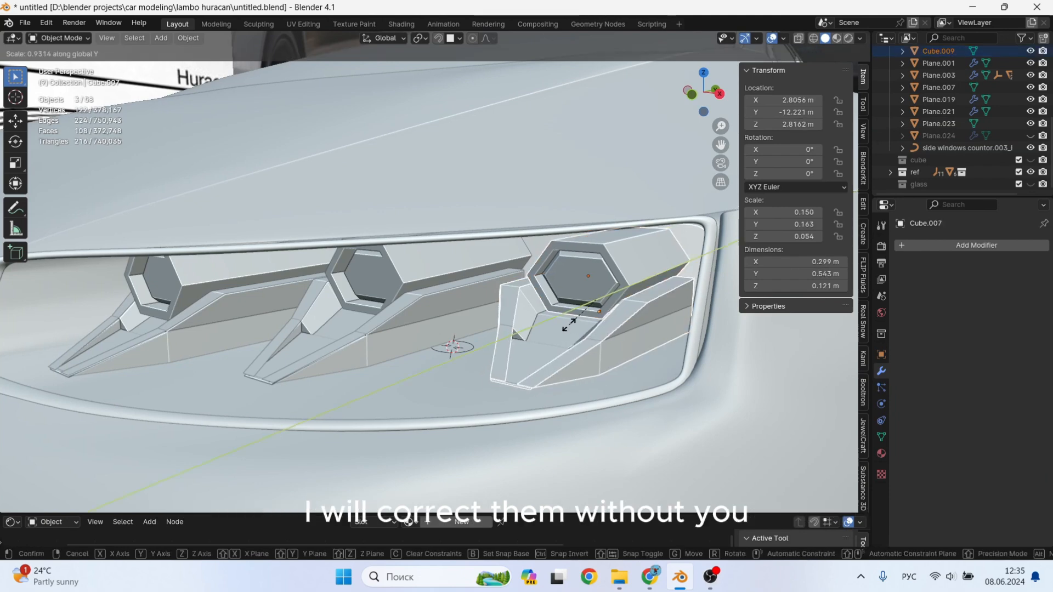
click(564, 323)
Move the outermost crystal light about 0.05 m along Y so it sits inside the headlight opening.
key(g)
key(y)
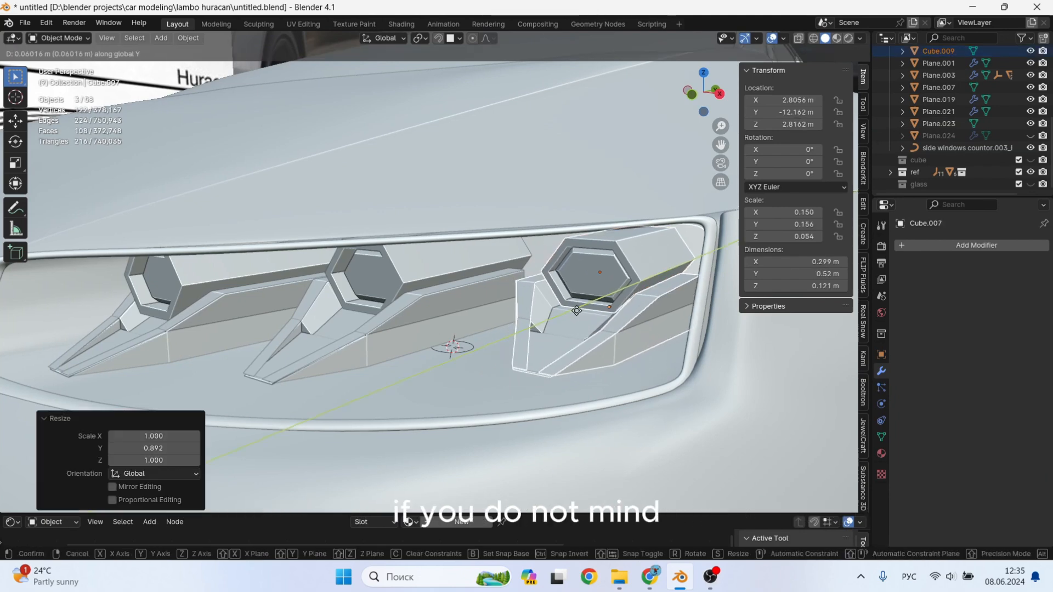
click(585, 314)
scroll(576, 329, down, 2)
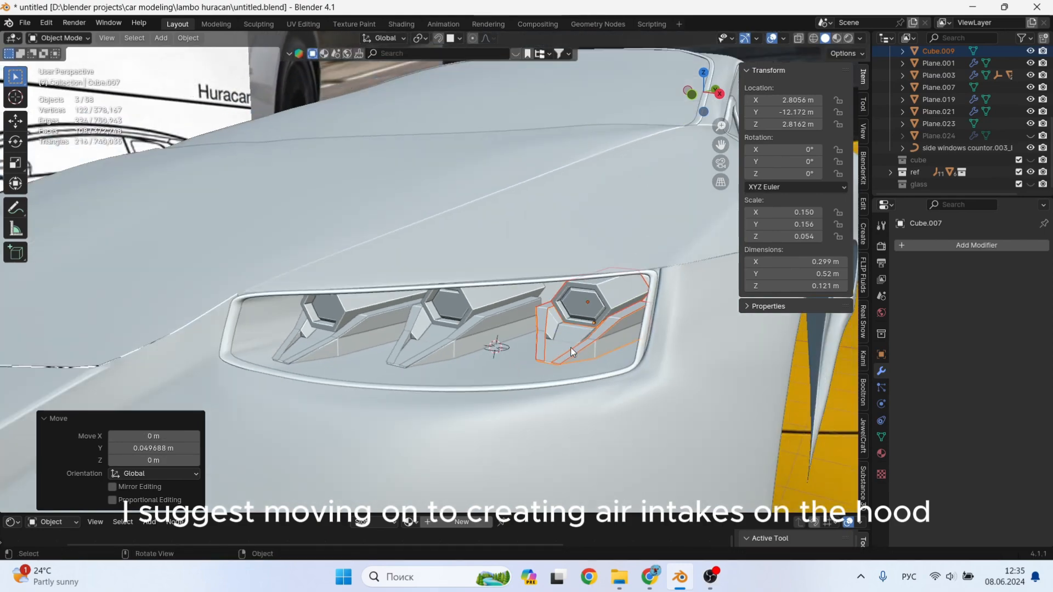
key(h)
scroll(489, 364, down, 2)
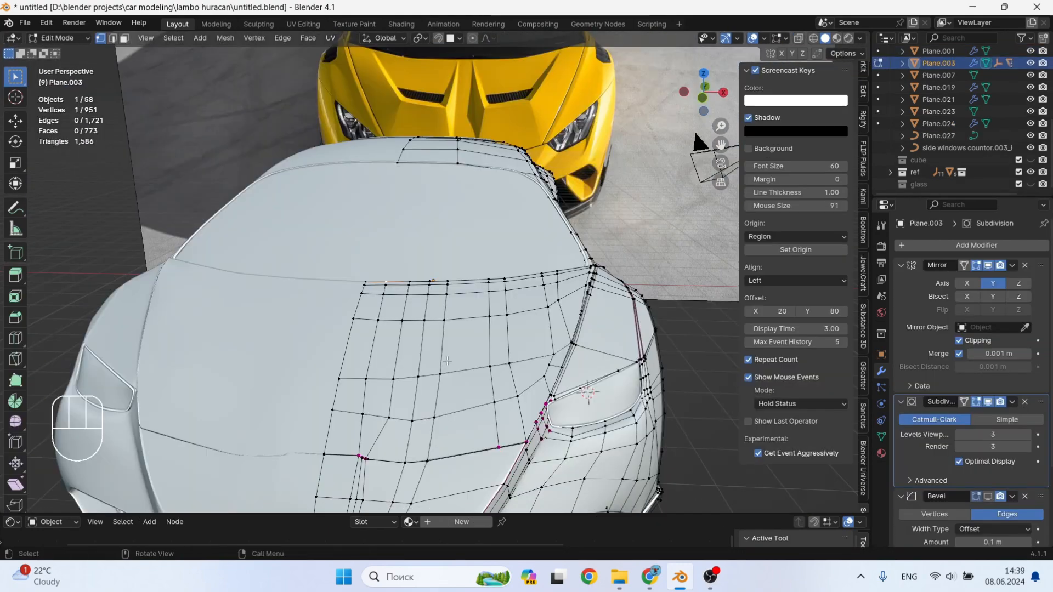
Slide the four vertices of the hood's middle cross row toward the windshield, and slide the adjoining centre-line vertex by factor 0.313.
drag(425, 370, 354, 388)
key(g)
key(g)
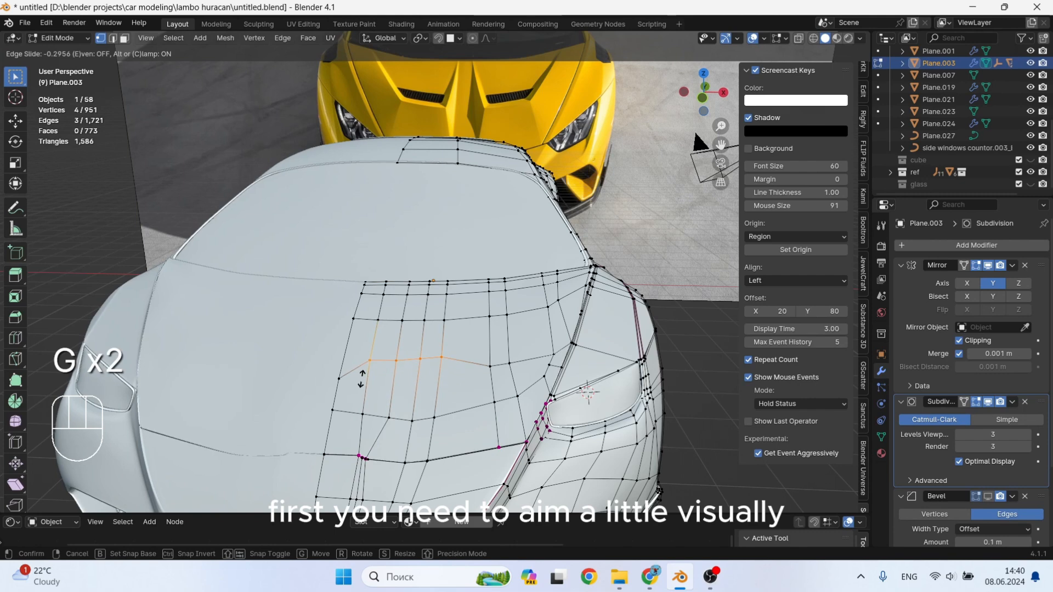
click(356, 372)
click(340, 378)
key(g)
key(g)
click(430, 364)
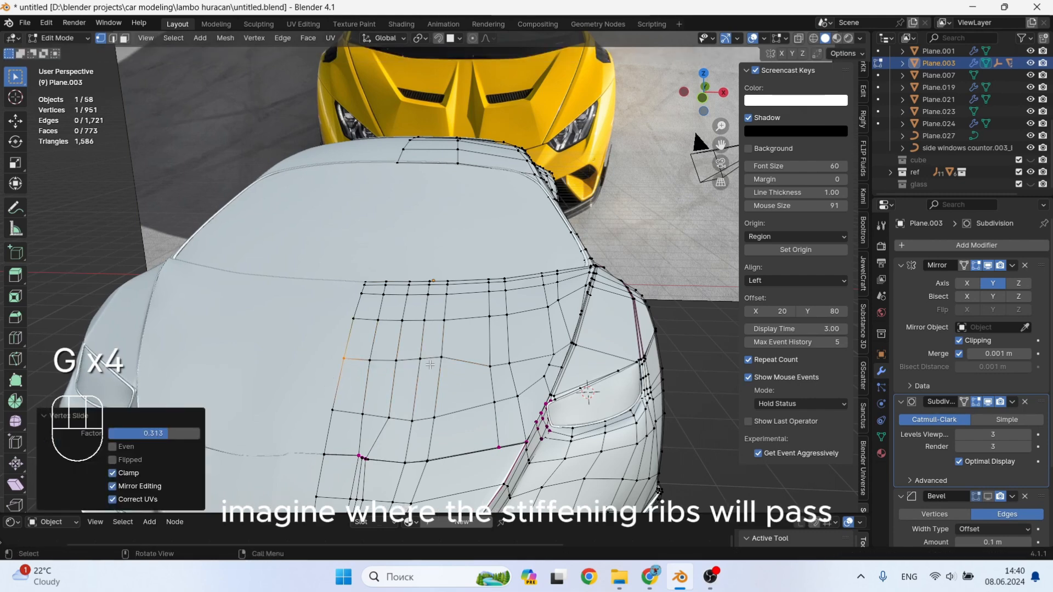
Connect a vertex on the hood's rear edge near the centre line to the middle cross row with a new edge path.
scroll(427, 353, up, 2)
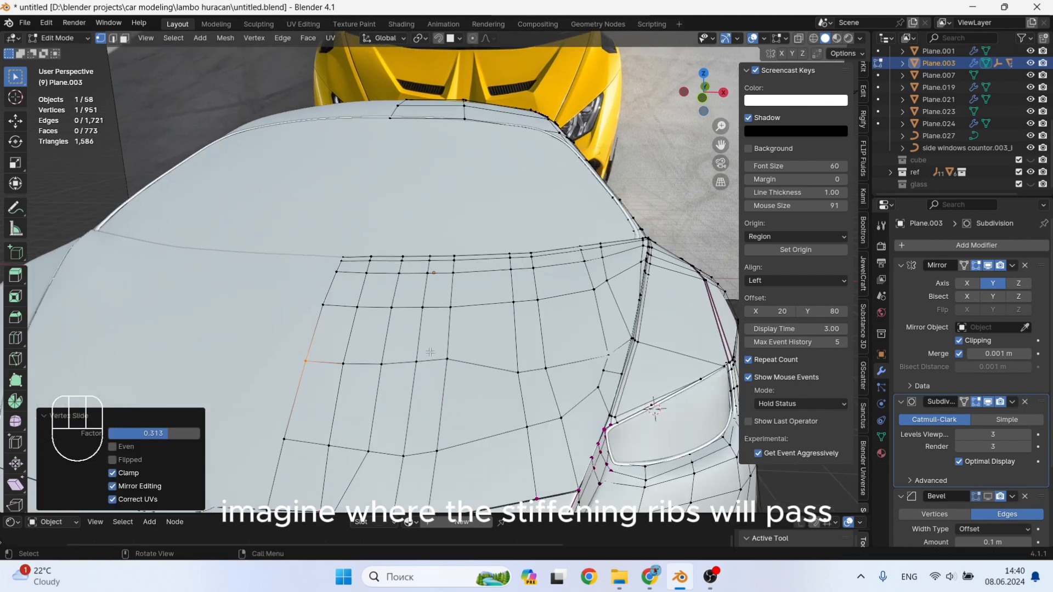
click(370, 257)
shift+click(386, 377)
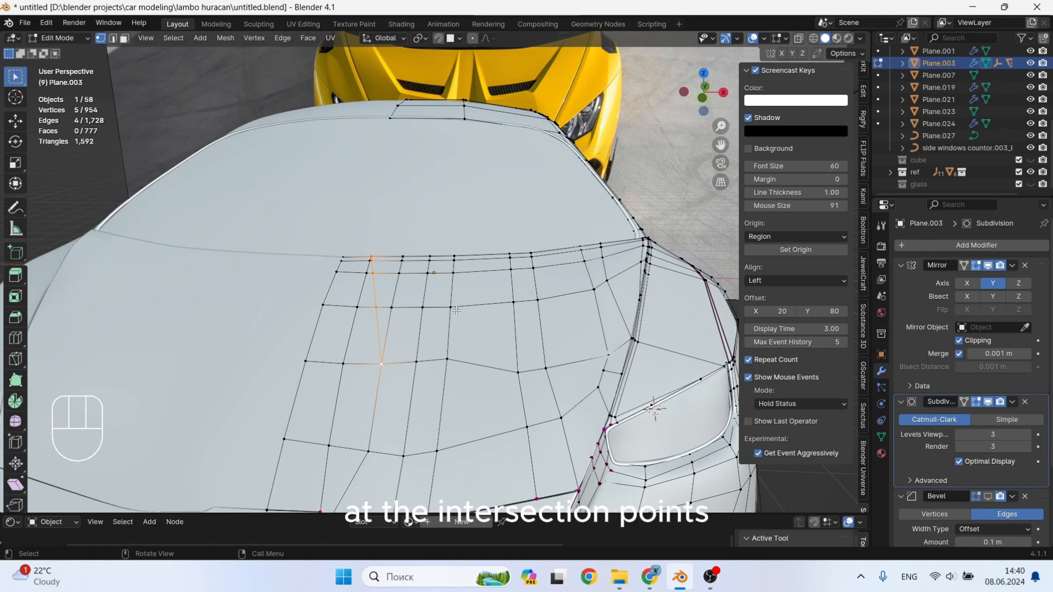
Select the six-vertex lengthwise edge column on the hood and slide it outward by a factor of about 0.555.
alt+click(445, 401)
scroll(446, 401, down, 2)
shift+click(445, 432)
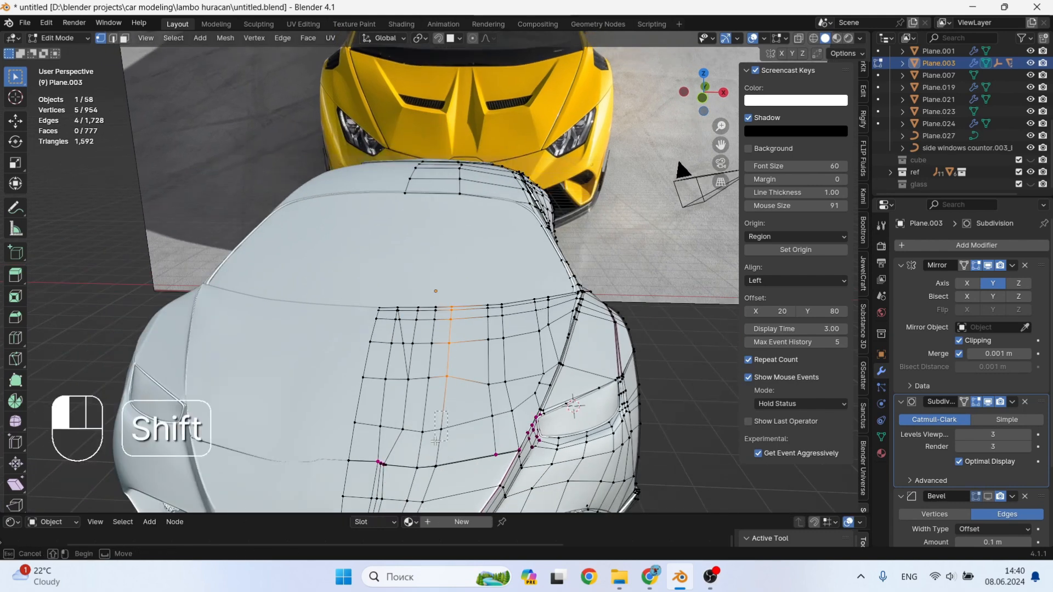
key(g)
key(g)
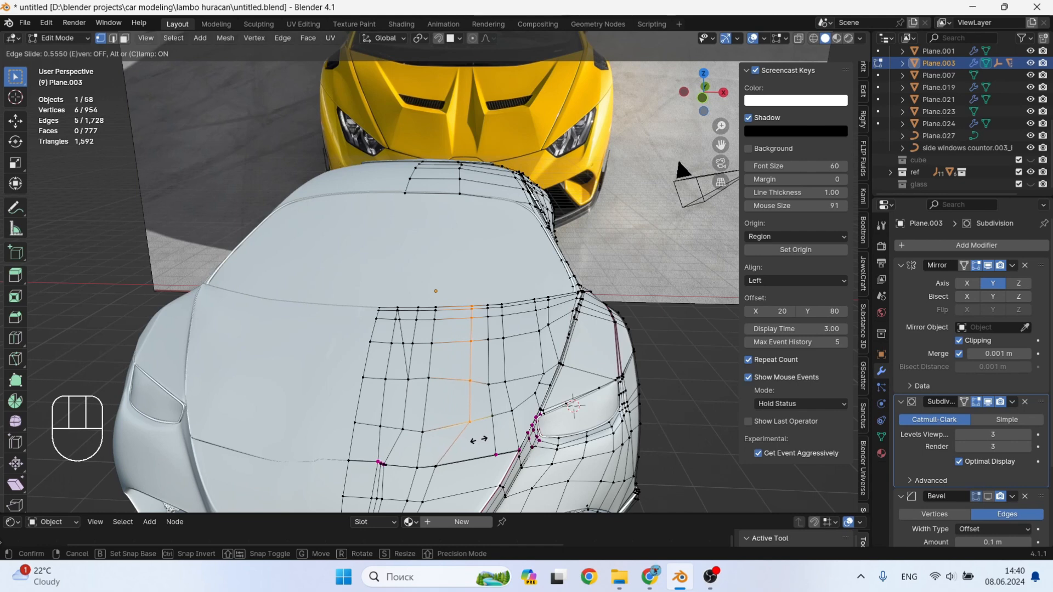
click(479, 440)
Connect the slid column's cross-row vertex diagonally to the hood's rear edge with a new edge path for the outer rib.
scroll(475, 361, up, 2)
click(468, 389)
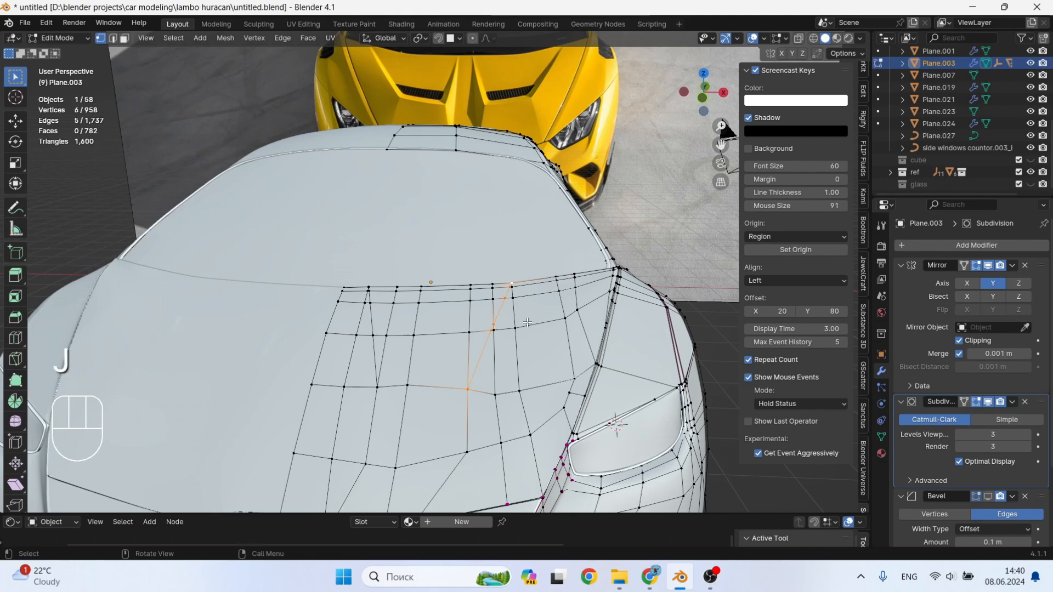
scroll(491, 324, up, 4)
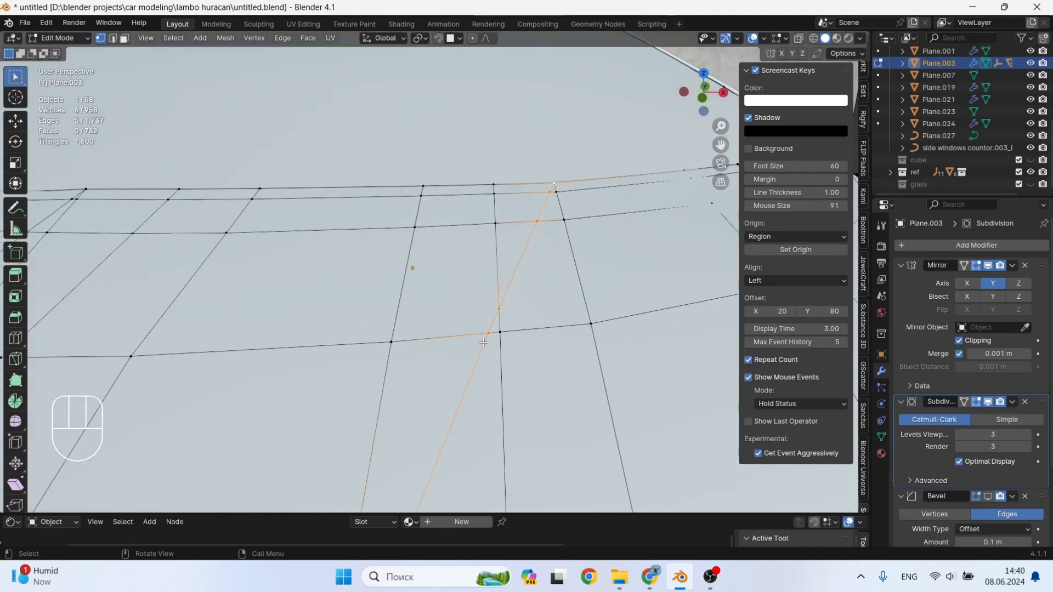
scroll(474, 378, down, 2)
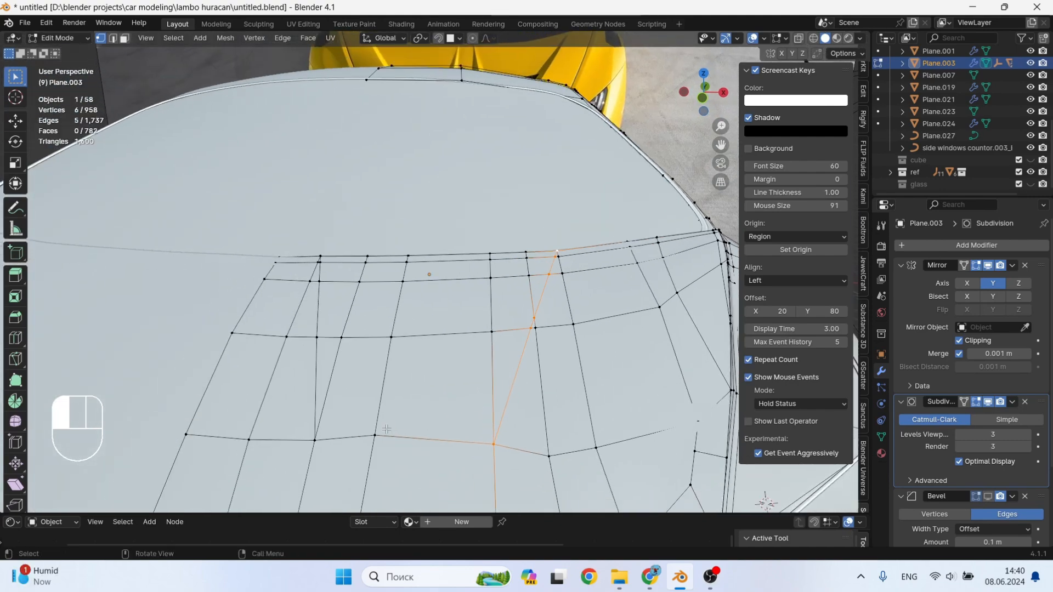
Slide the cross-row vertex between the two rib lines by factor 0.021.
click(379, 434)
key(g)
key(g)
click(362, 445)
scroll(477, 306, down, 3)
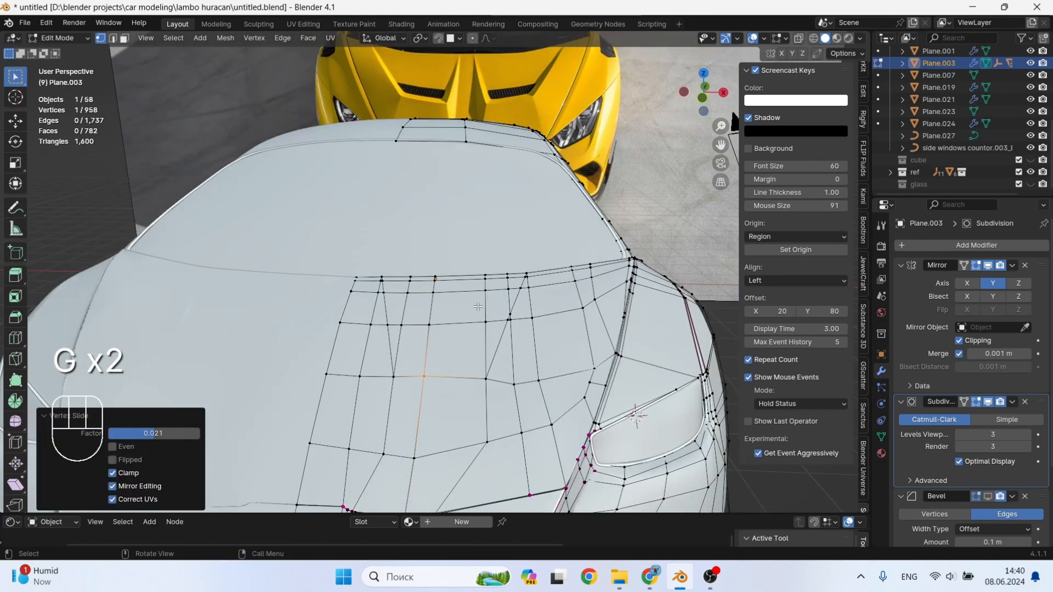
Select the three cross-row vertices spanning the two rib lines on the hood and raise them about 0.139 m along Z.
scroll(443, 376, up, 1)
key(2)
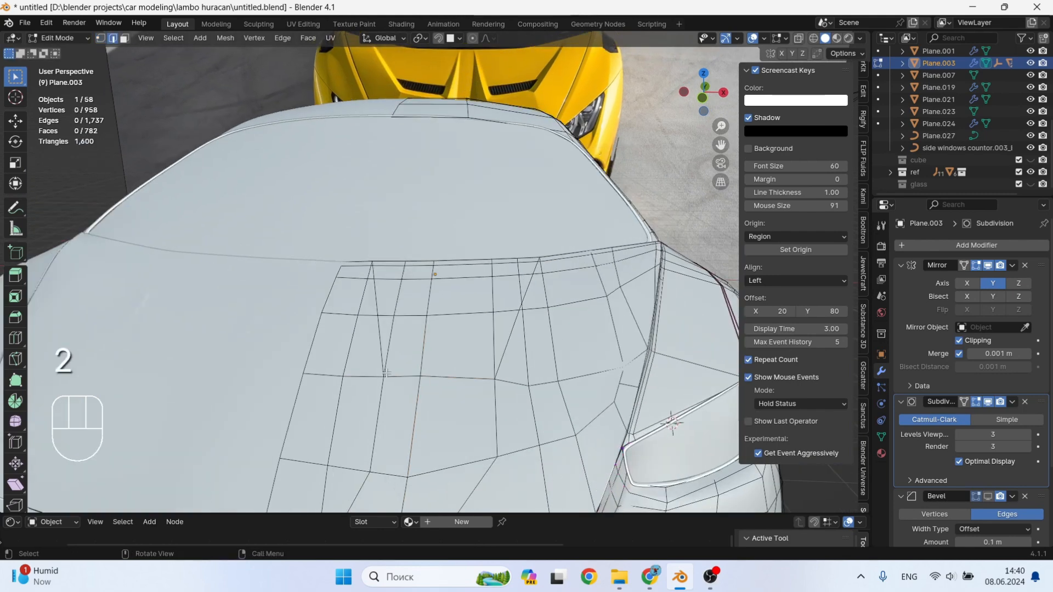
key(1)
click(384, 376)
shift+click(420, 376)
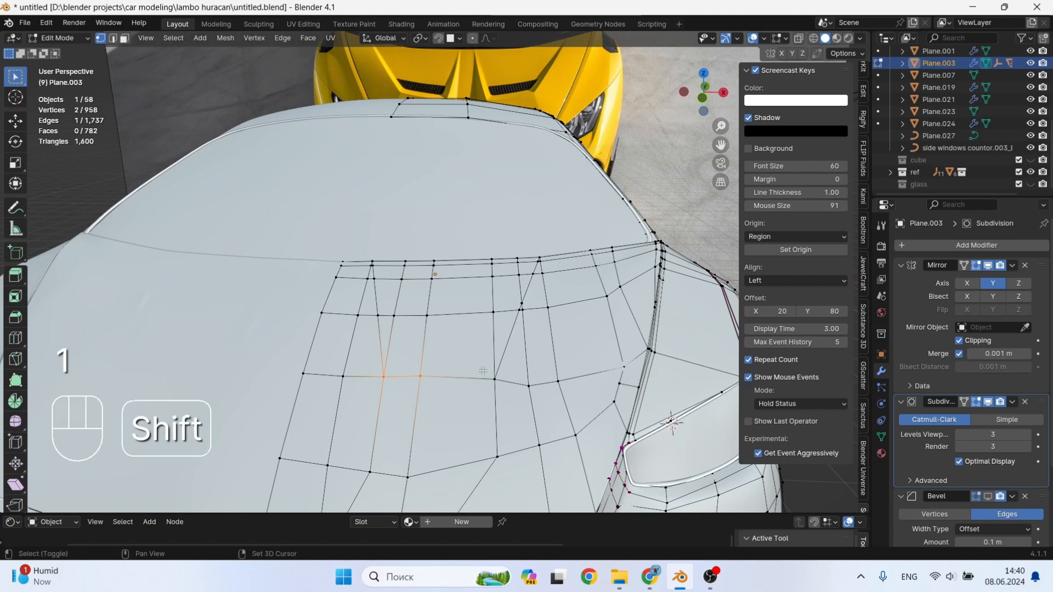
shift+click(495, 379)
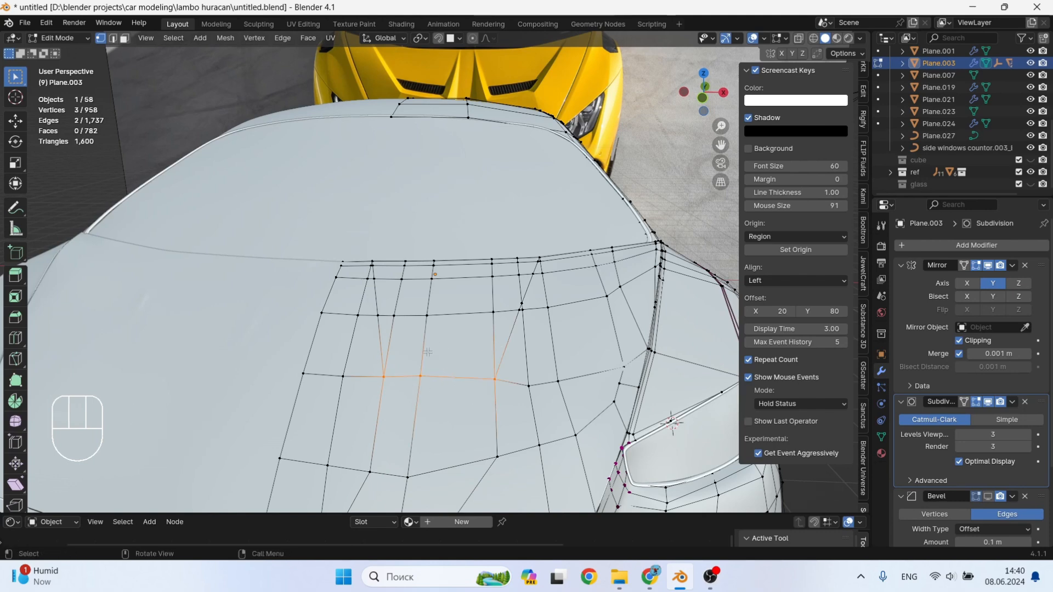
key(g)
key(z)
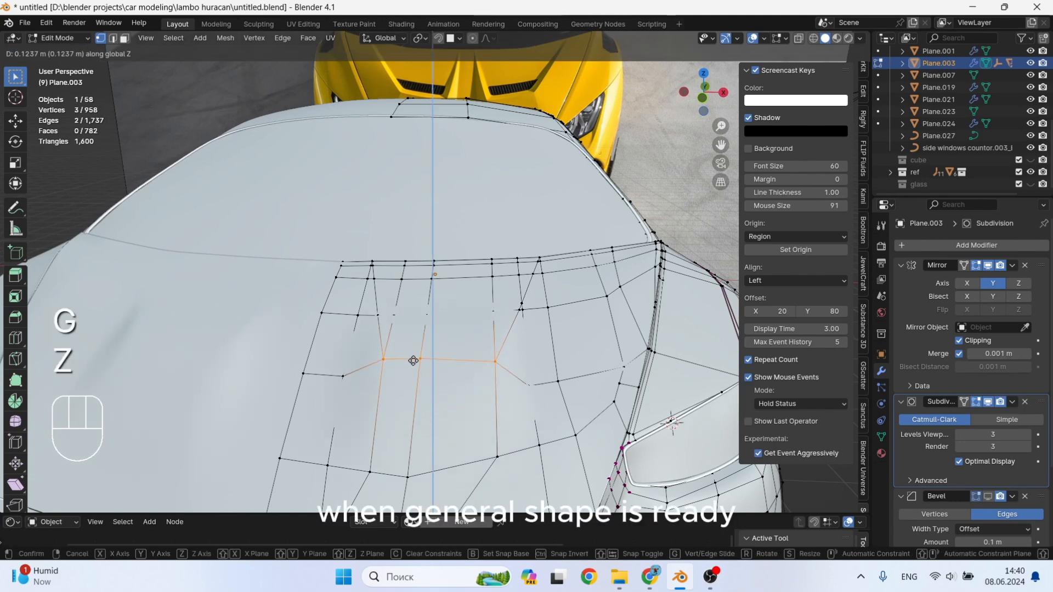
click(413, 357)
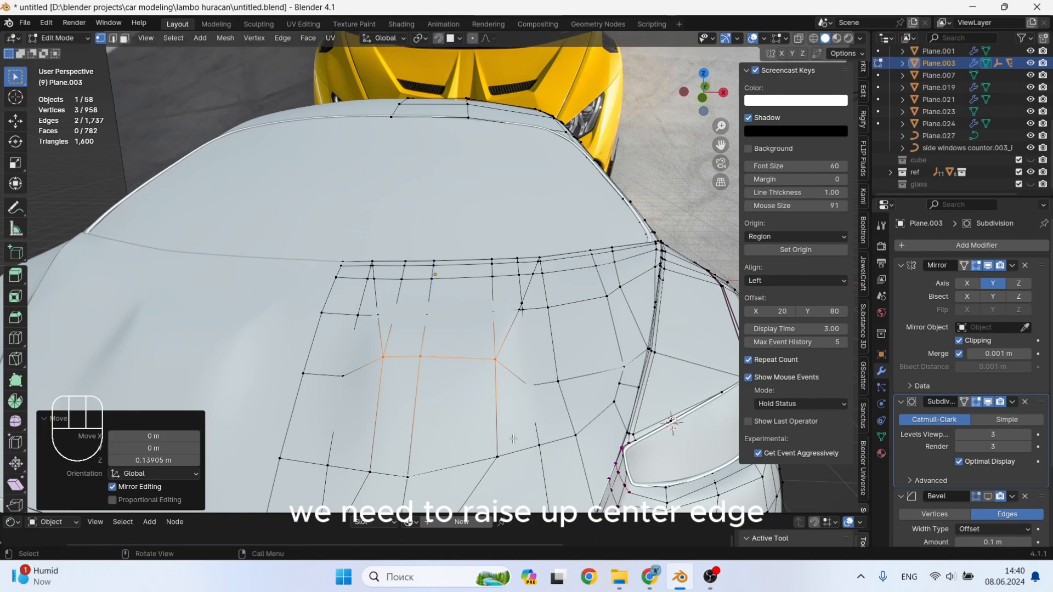
Connect the raised row's outer vertex to the hood's front corner beside the headlight, and select the row's inner vertex.
click(496, 360)
scroll(562, 241, down, 5)
scroll(548, 218, up, 5)
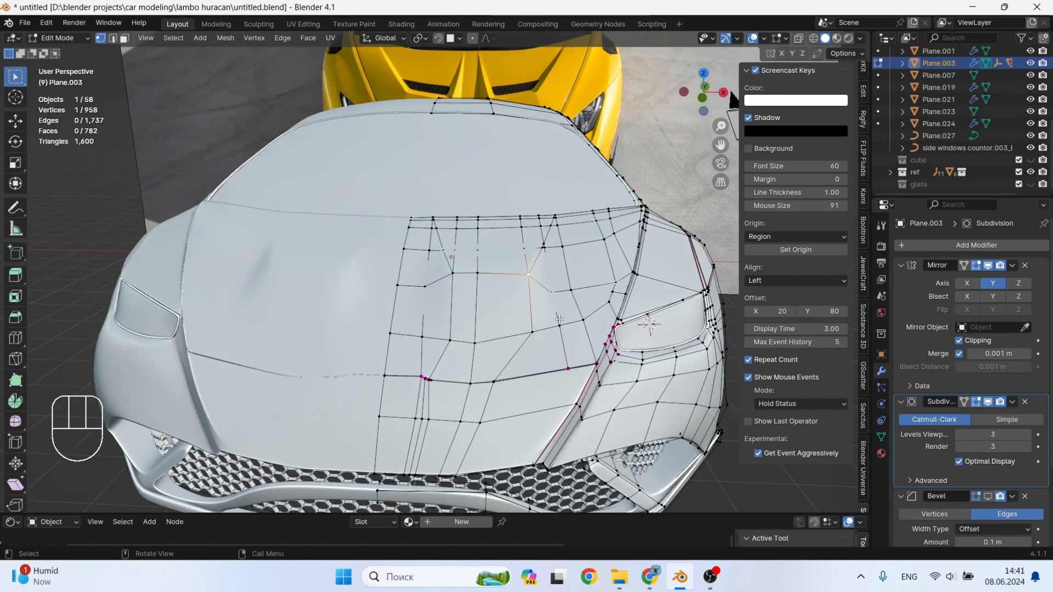
shift+click(603, 372)
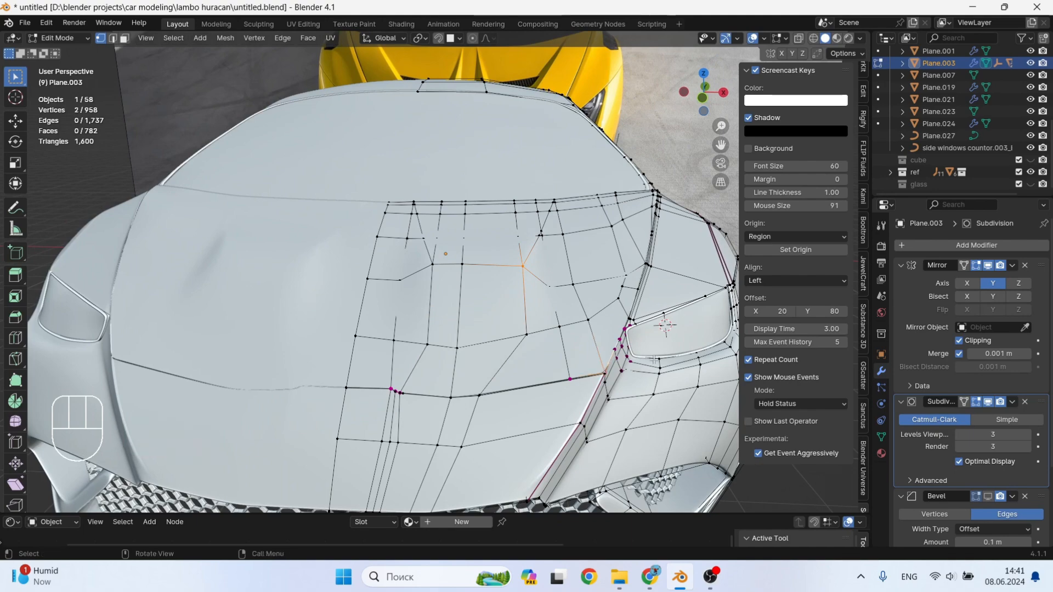
click(432, 263)
scroll(479, 236, down, 7)
shift+middle_drag(493, 178, 509, 209)
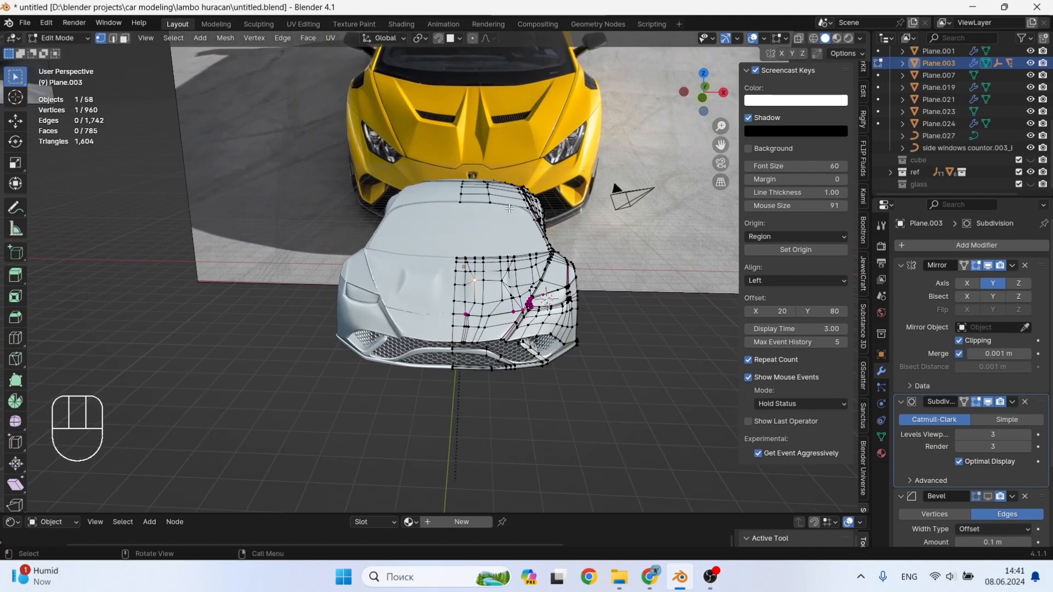
Connect the raised row's inner vertex to the inner vertex on the hood's front seam with a new edge path.
scroll(442, 266, up, 5)
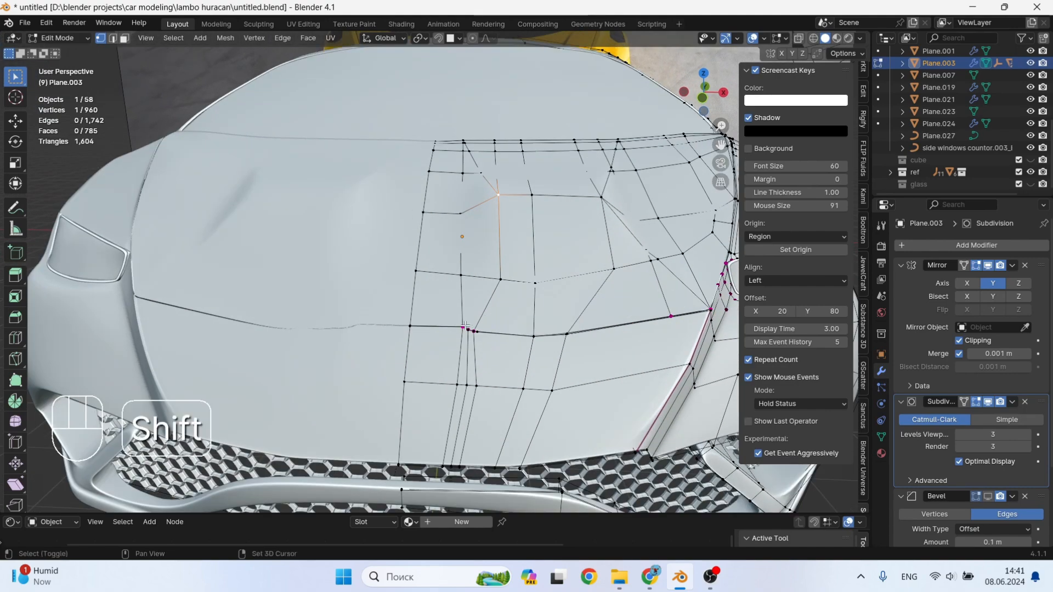
shift+click(465, 326)
key(j)
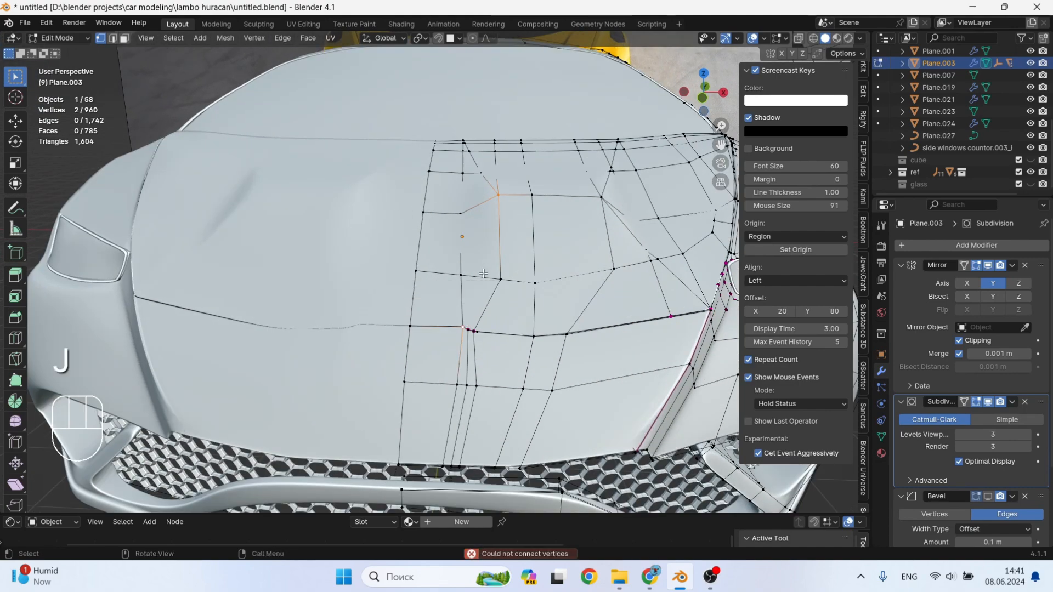
scroll(483, 274, up, 3)
shift+click(498, 195)
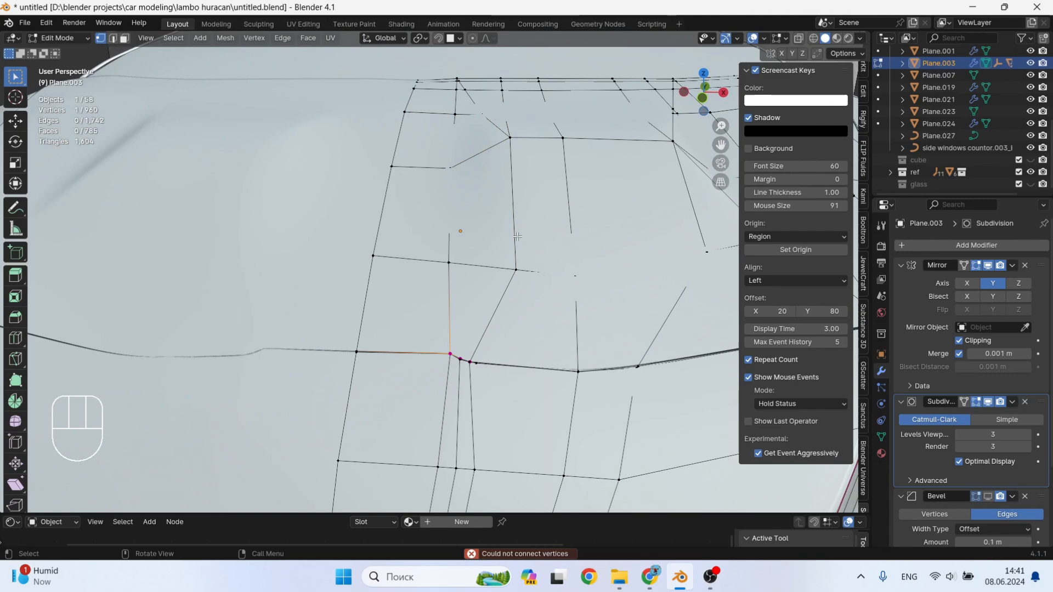
shift+click(512, 140)
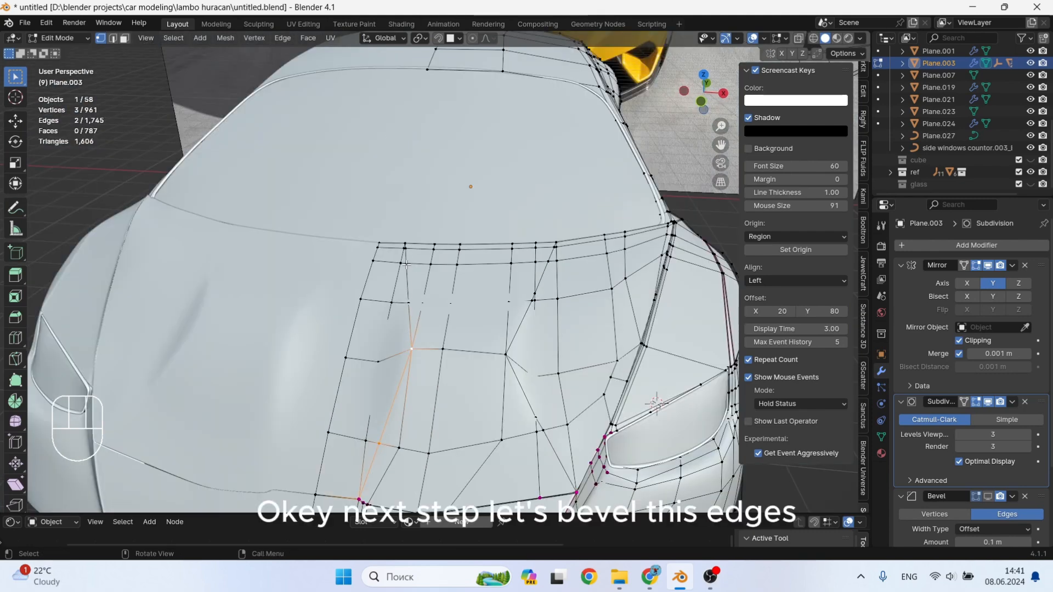
Select the edges of both hood rib lines from the windshield edge to the front seam, plus the raised cross row, and bevel them.
key(2)
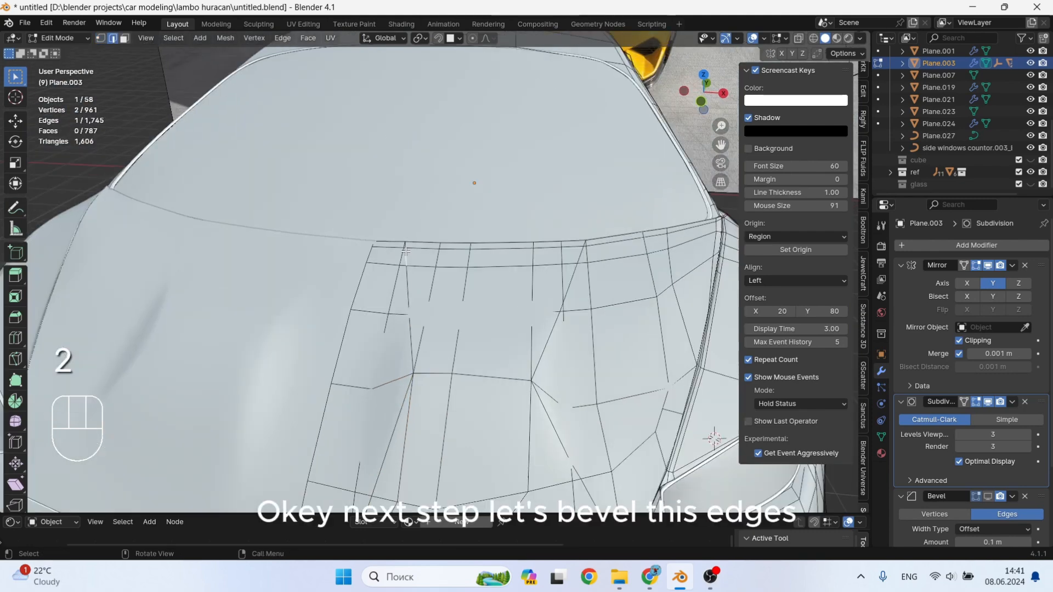
shift+click(406, 247)
shift+click(408, 301)
shift+click(411, 342)
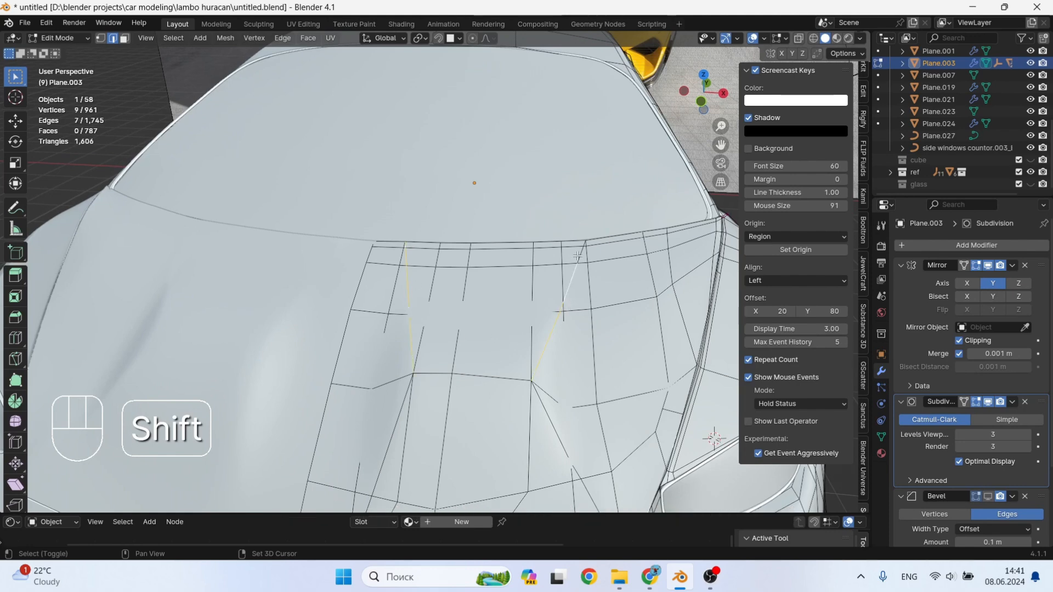
shift+click(541, 406)
scroll(541, 406, down, 2)
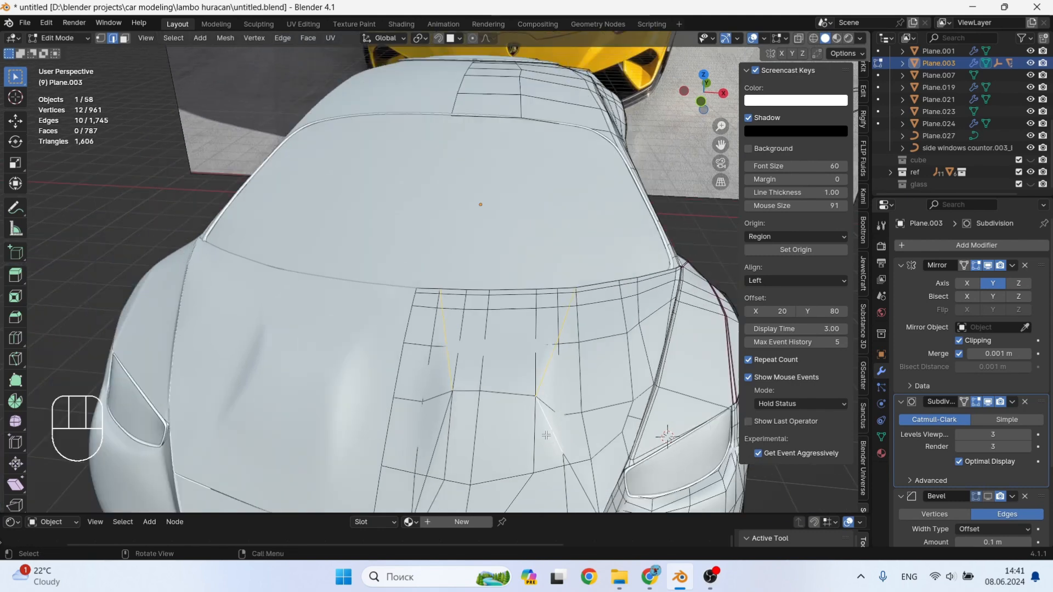
shift+middle_drag(566, 439, 555, 383)
scroll(558, 383, up, 2)
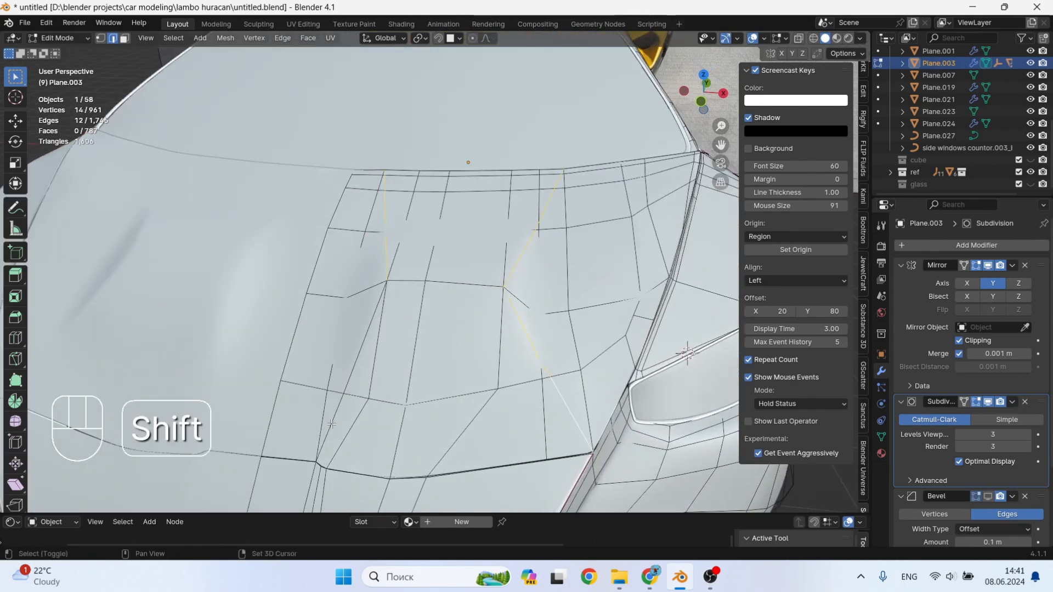
shift+click(342, 395)
key(Escape)
key(n)
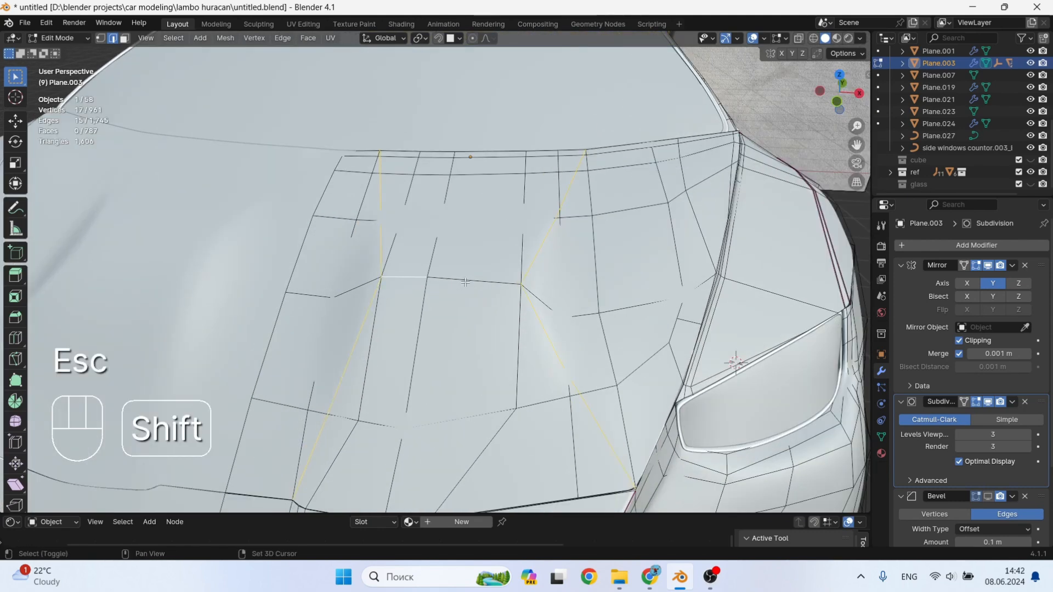
key(ctrl+z)
Examine the beveled hood ribs in shaded view and compare them with the front reference photo.
key(Tab)
scroll(449, 308, down, 3)
scroll(386, 298, up, 3)
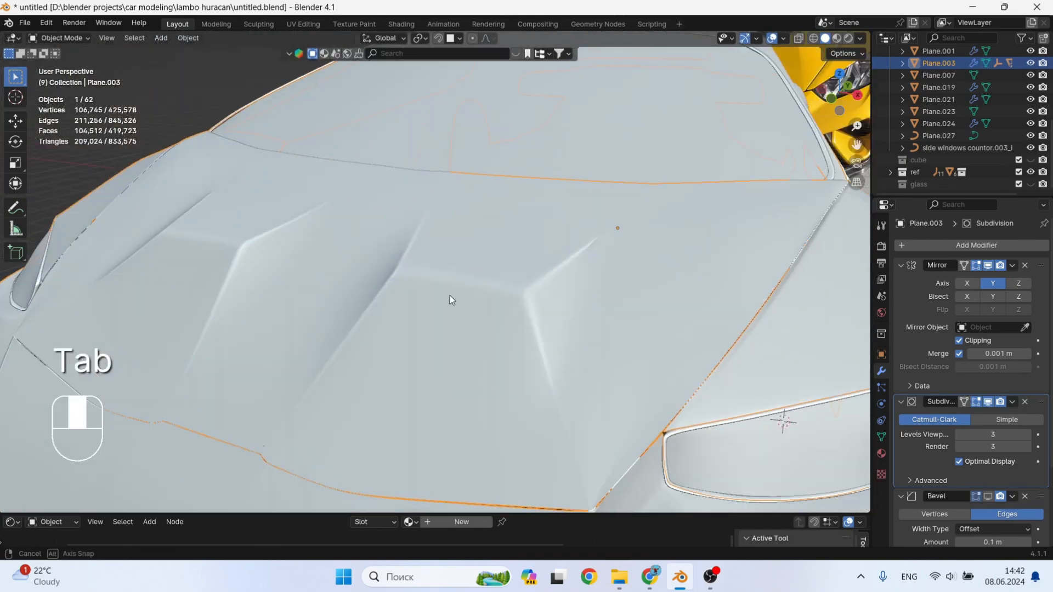
scroll(451, 274, down, 2)
key(Tab)
scroll(458, 179, down, 4)
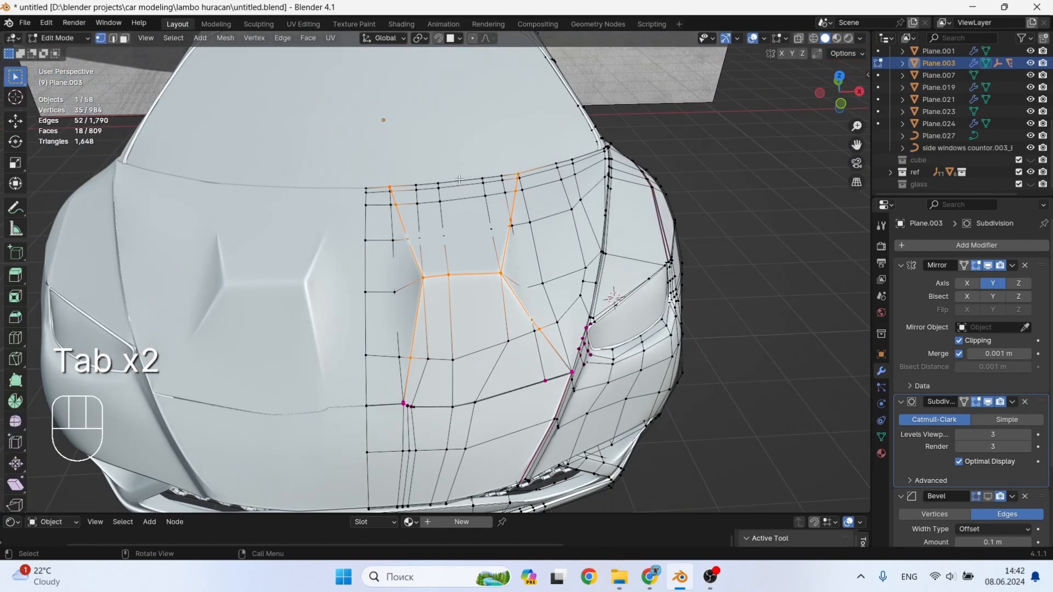
middle_drag(459, 180, 457, 230)
scroll(464, 151, down, 3)
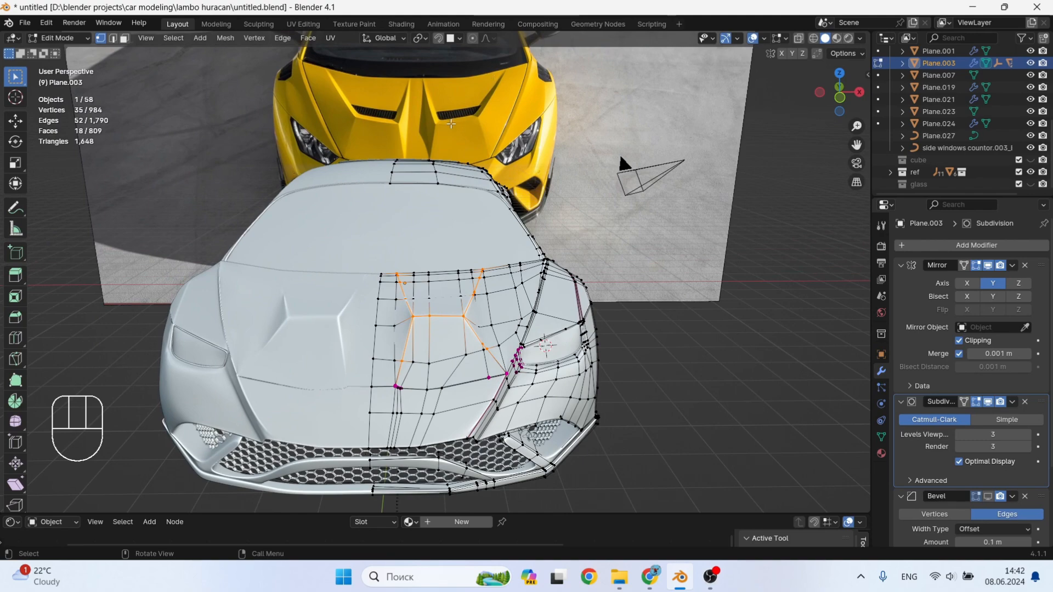
scroll(406, 326, up, 5)
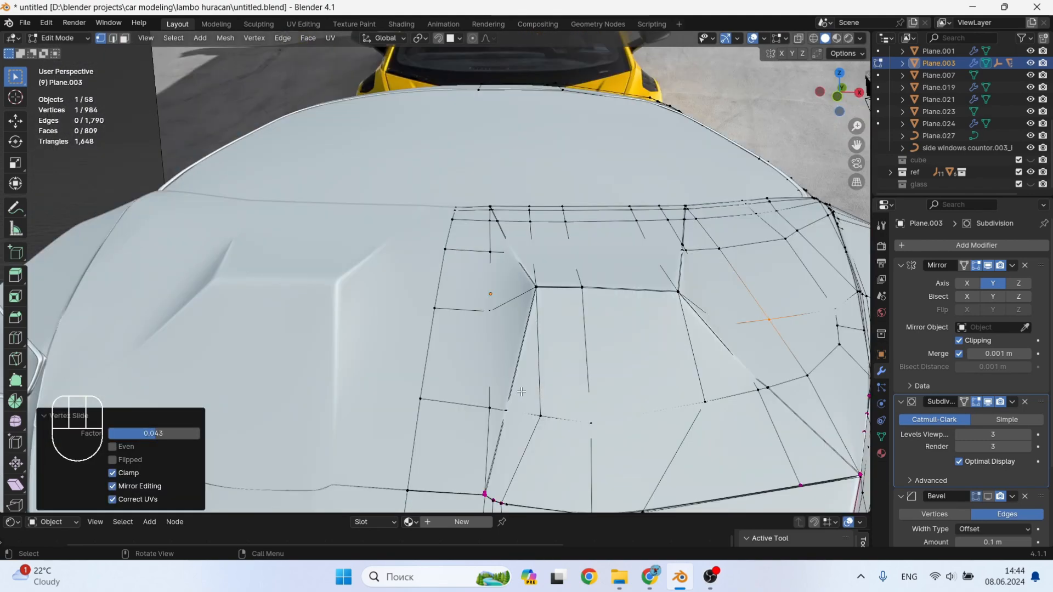
Select the full lengthwise edge line at the foot of the inner rib, up to the windshield, and bevel it about 0.003 m.
scroll(457, 241, up, 5)
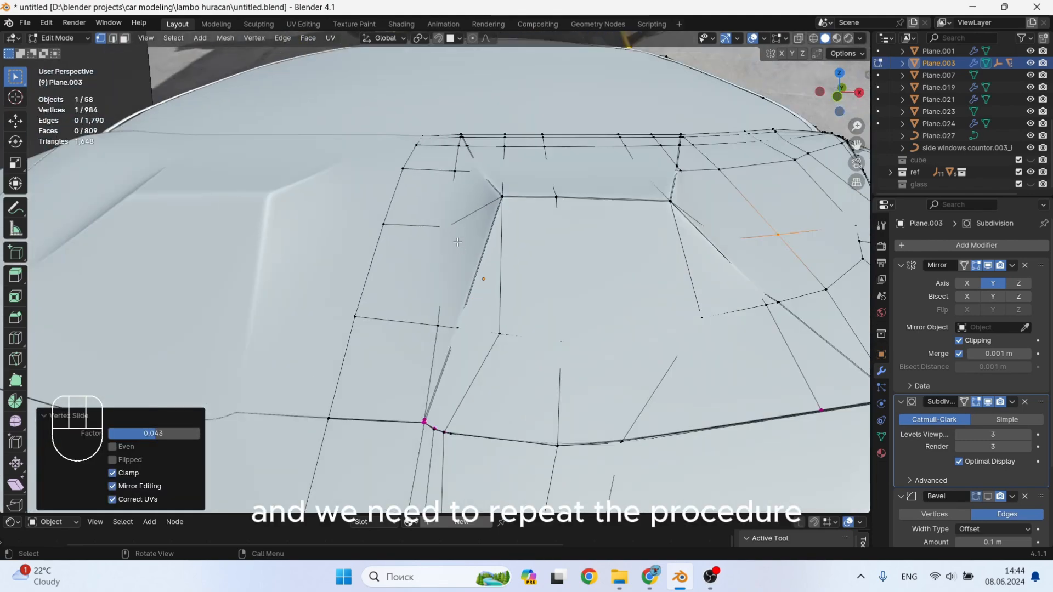
key(2)
alt+shift+click(464, 257)
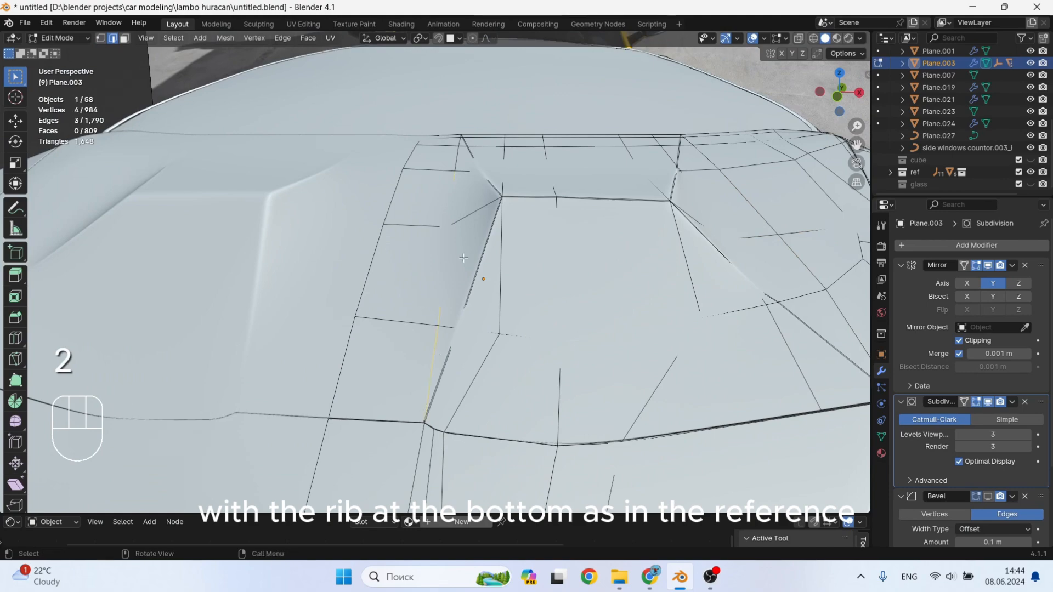
key(alt+z)
shift+middle_drag(464, 257, 458, 256)
scroll(462, 241, up, 4)
shift+click(459, 242)
scroll(457, 257, up, 2)
shift+click(458, 256)
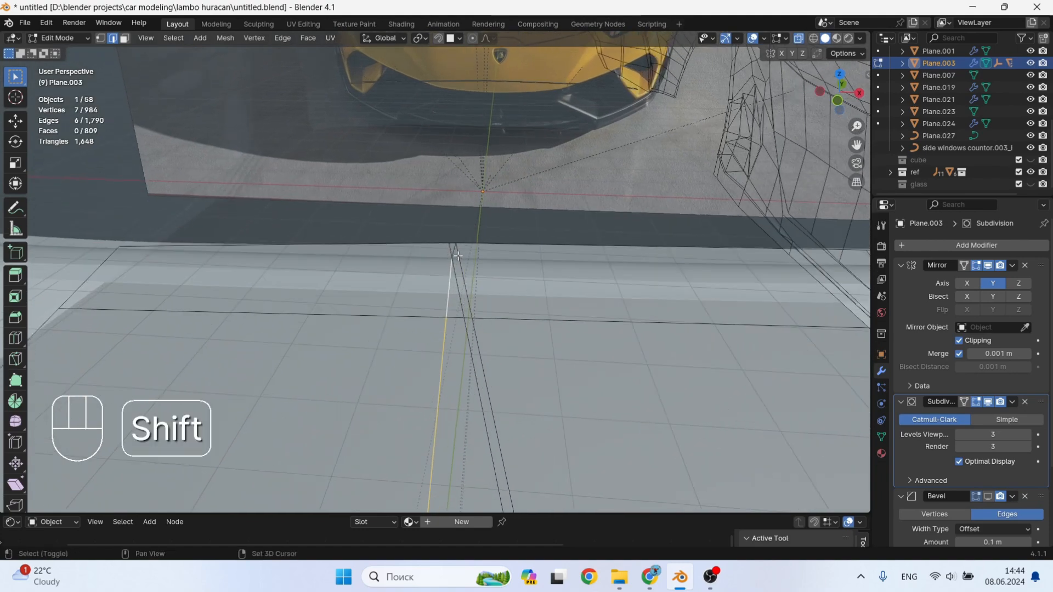
shift+click(455, 252)
scroll(532, 324, down, 10)
shift+middle_drag(543, 351, 460, 249)
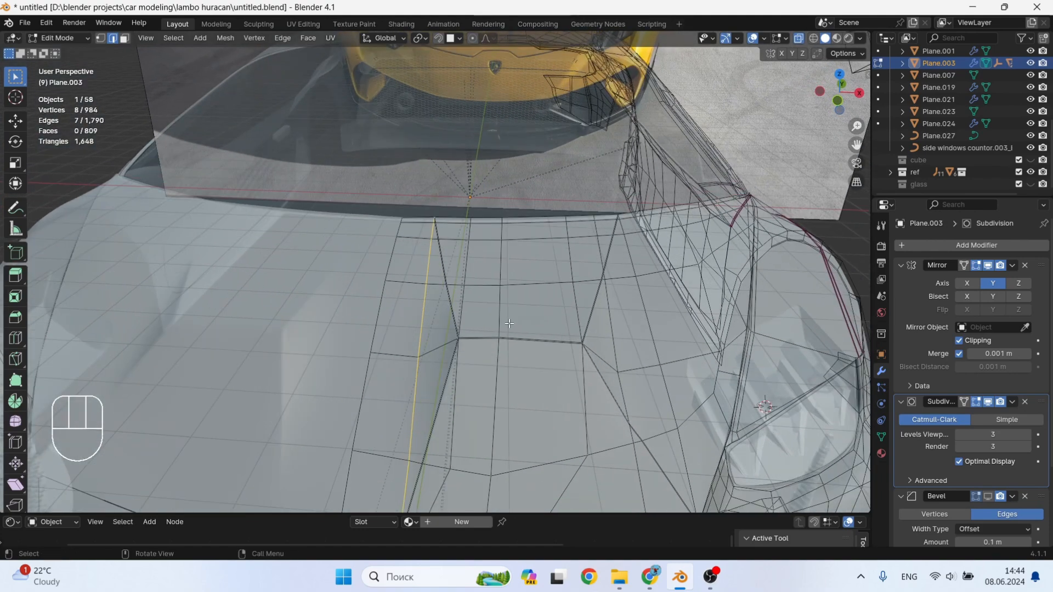
key(ctrl+b)
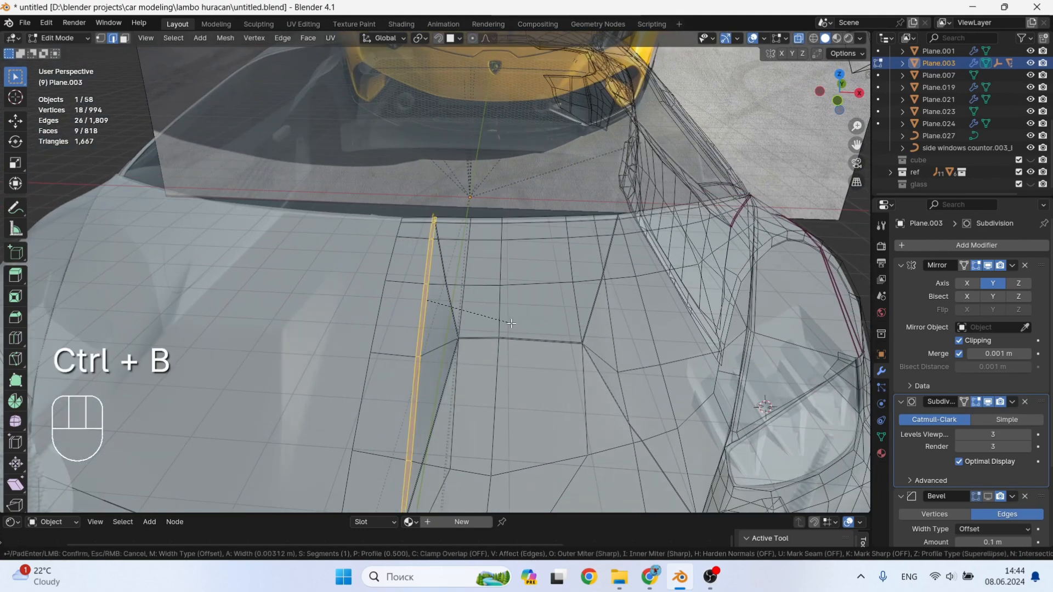
click(511, 323)
Examine the shape of the beveled hood ribs outside edit mode and up close near the windshield.
key(Tab)
key(alt+z)
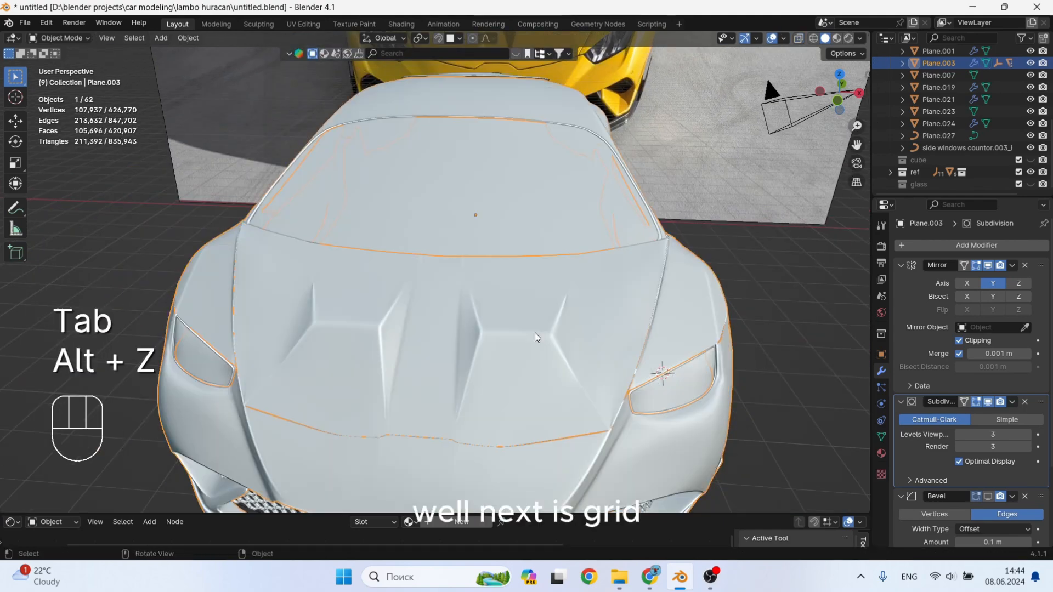
mouse_move(535, 332)
middle_down()
mouse_move(555, 335)
mouse_move(533, 334)
middle_up()
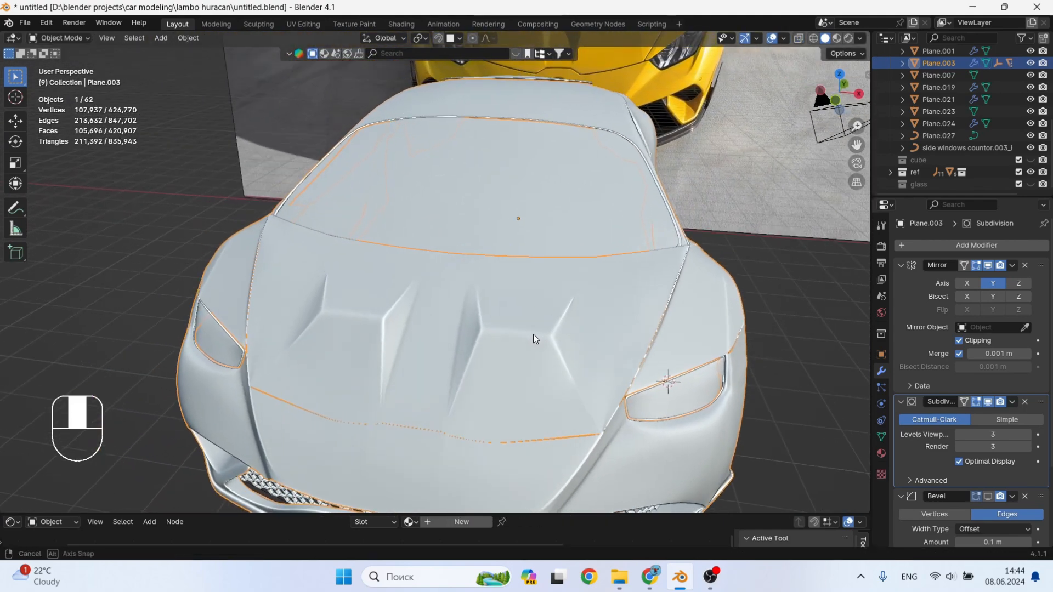
scroll(526, 329, up, 3)
key(Tab)
scroll(479, 316, up, 4)
mouse_move(465, 301)
middle_down()
mouse_move(452, 310)
mouse_move(473, 317)
middle_up()
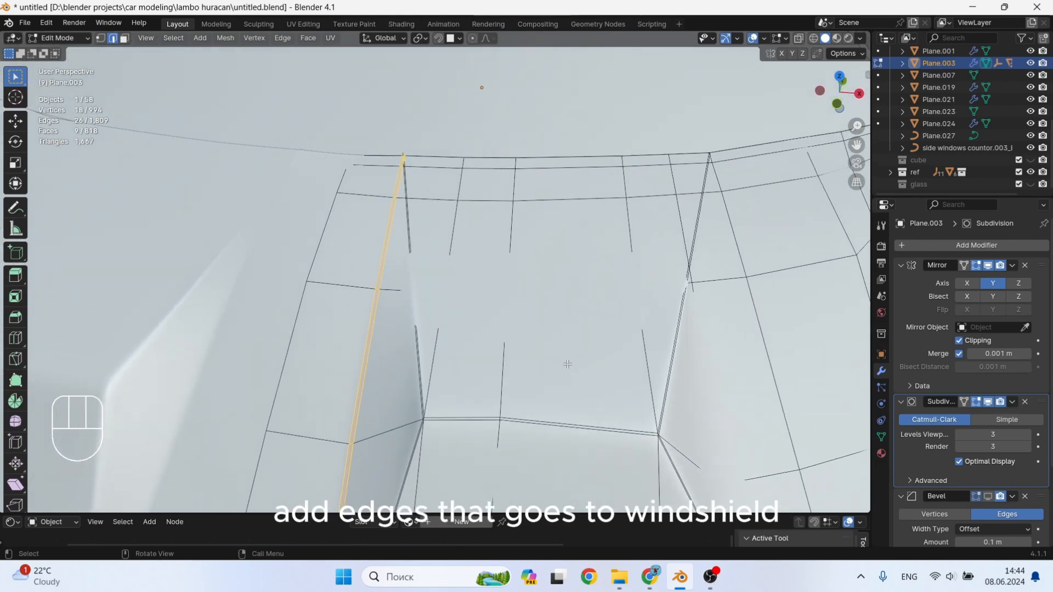
Add one loop cut across the hood faces between the ribs, behind the raised cross row, slid by factor -0.361.
key(1)
key(alt+z)
middle_drag(568, 364, 455, 281)
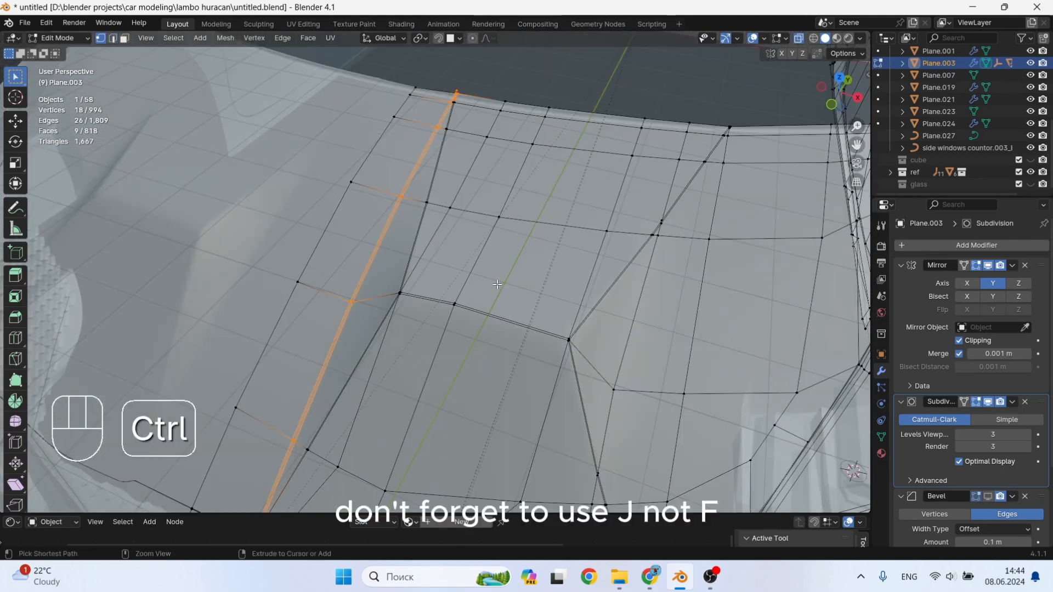
key(ctrl+r)
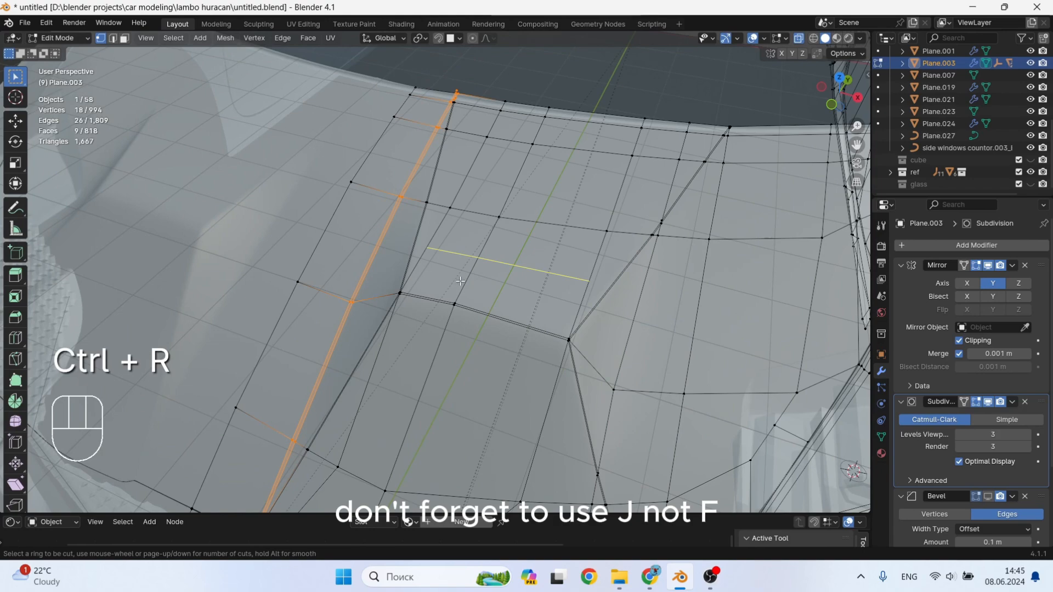
right_click(460, 280)
scroll(462, 274, down, 3)
middle_drag(461, 200, 503, 196)
scroll(503, 196, up, 1)
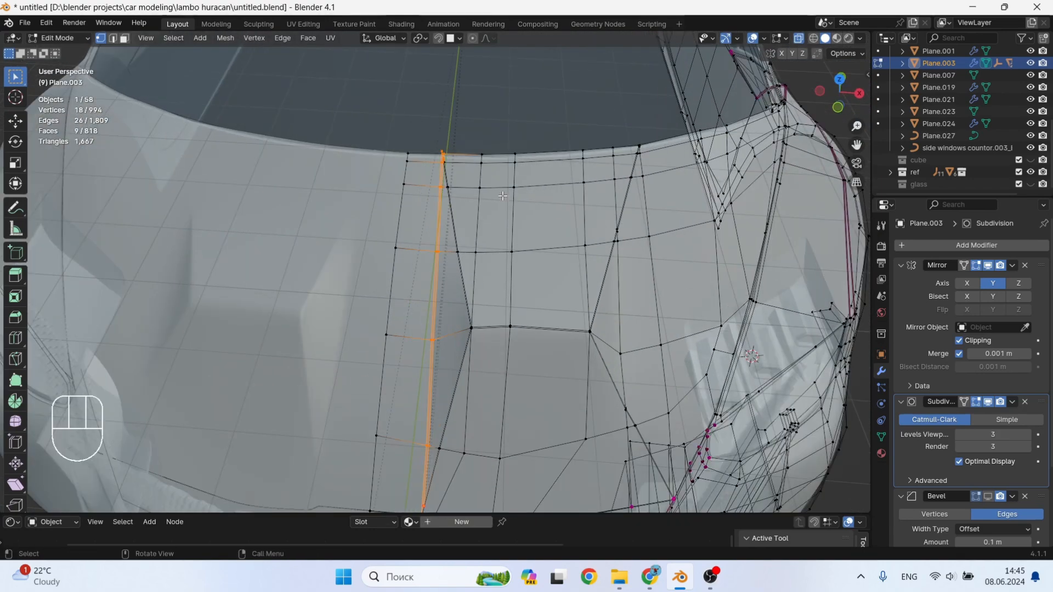
key(ctrl+r)
click(543, 299)
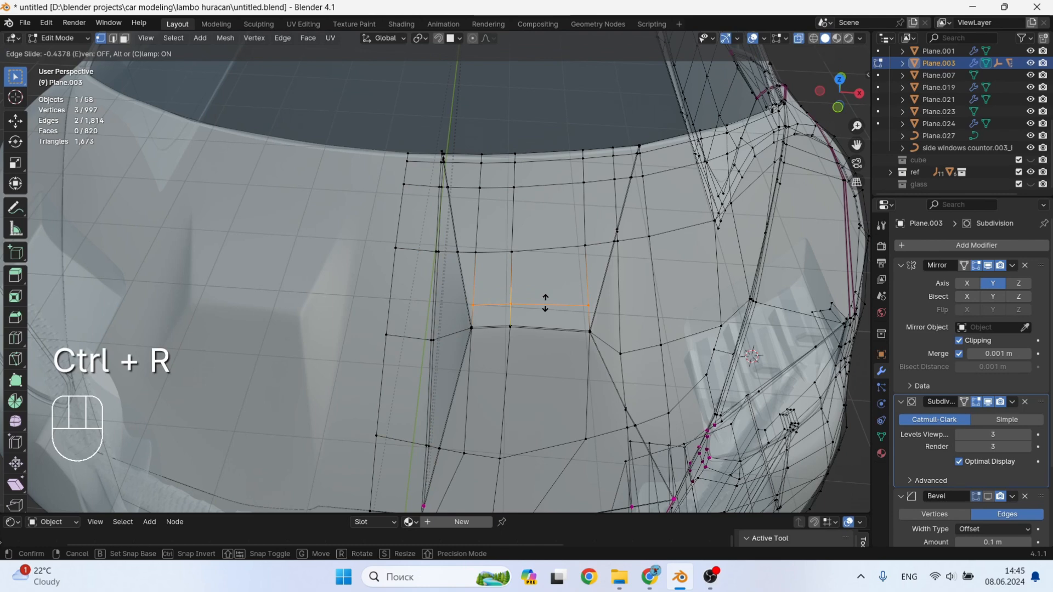
click(549, 300)
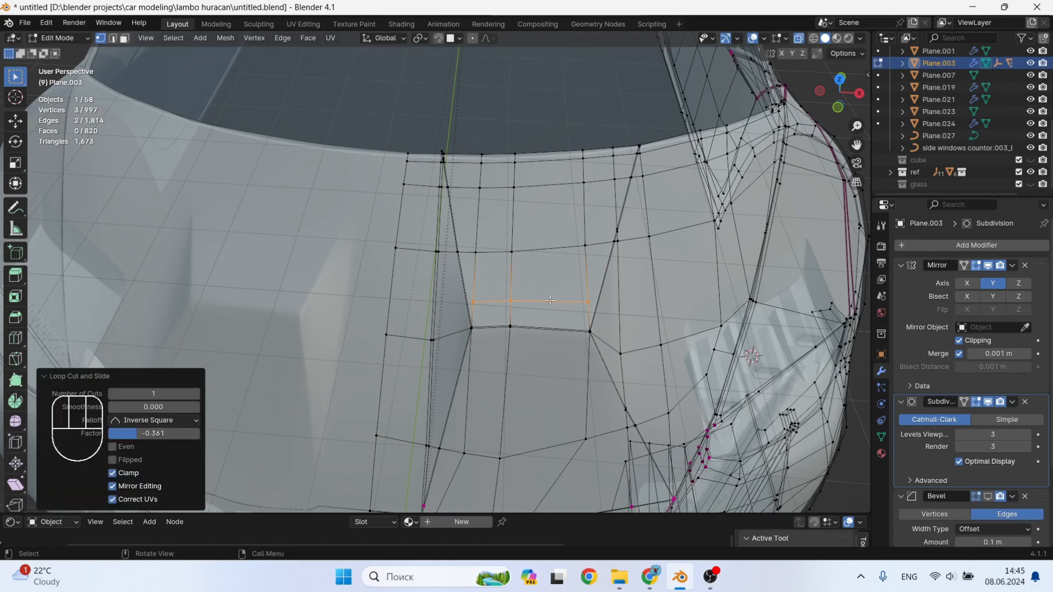
Narrow the new cross row to about 0.93 along X and shift its outer vertex slightly toward the raised row.
scroll(551, 301, up, 2)
key(s)
key(x)
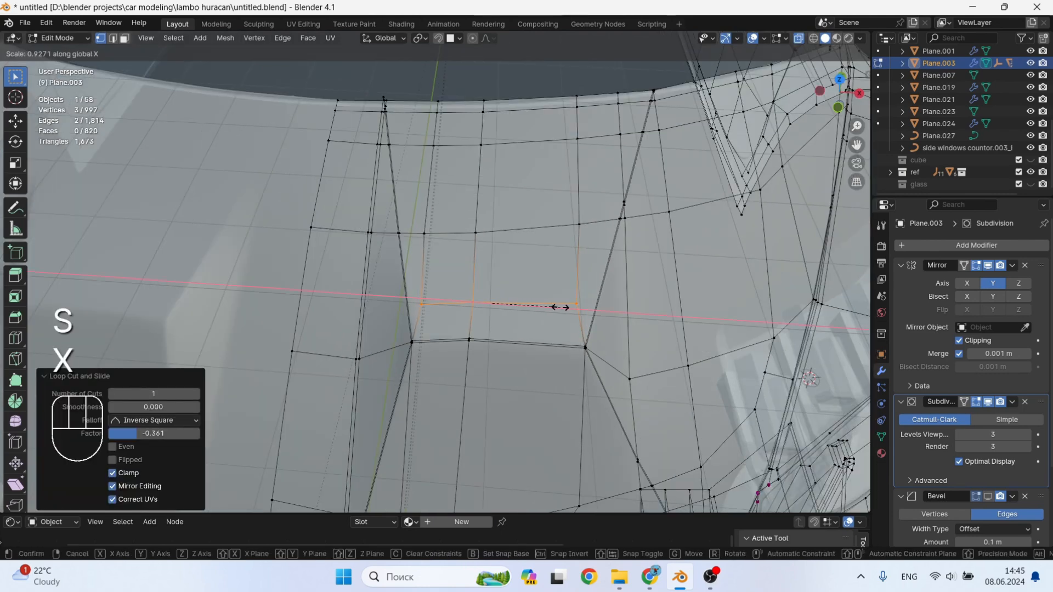
click(560, 307)
click(571, 306)
key(g)
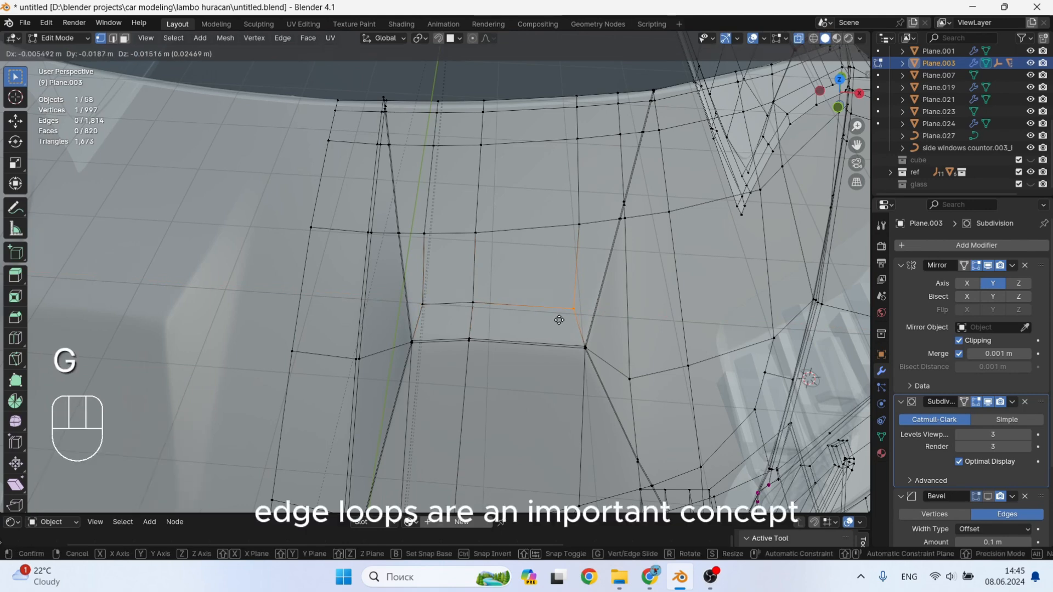
click(558, 319)
Move the new row's inner vertex about 0.04 m along X and slide its middle vertex slightly to align the row.
click(424, 300)
key(g)
key(x)
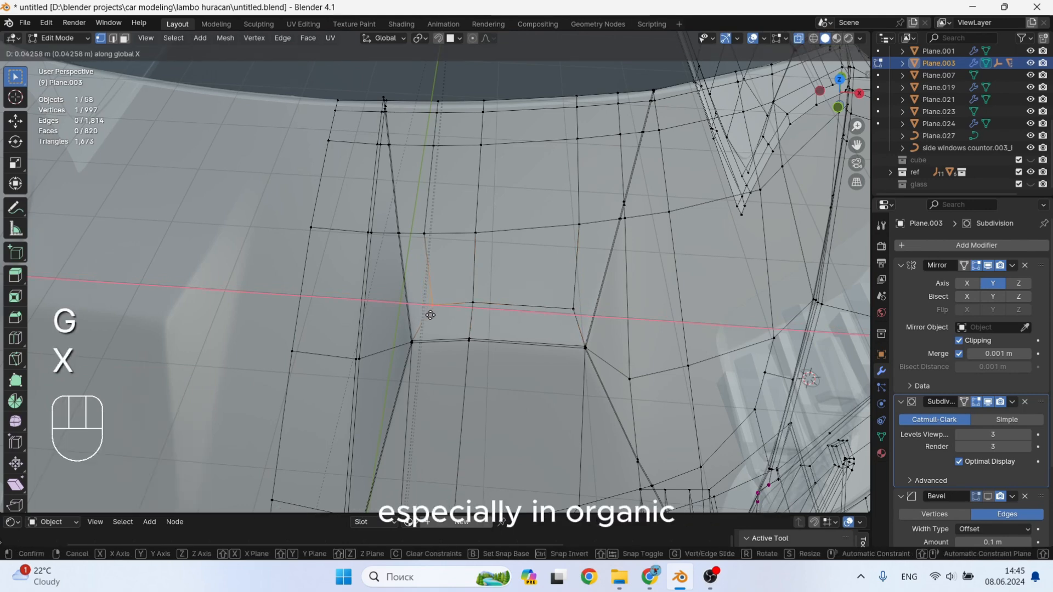
click(433, 315)
click(473, 302)
key(g)
key(g)
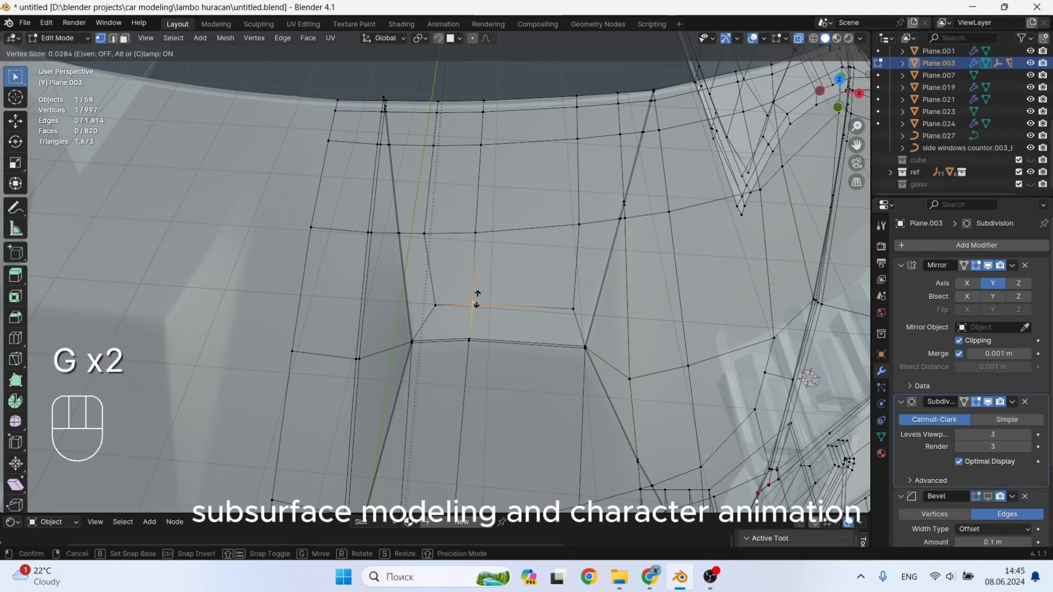
click(476, 303)
Connect the hood's rear-edge vertex beside the inner rib to the new row's inner vertex with an edge path.
scroll(366, 130, up, 5)
scroll(365, 130, down, 6)
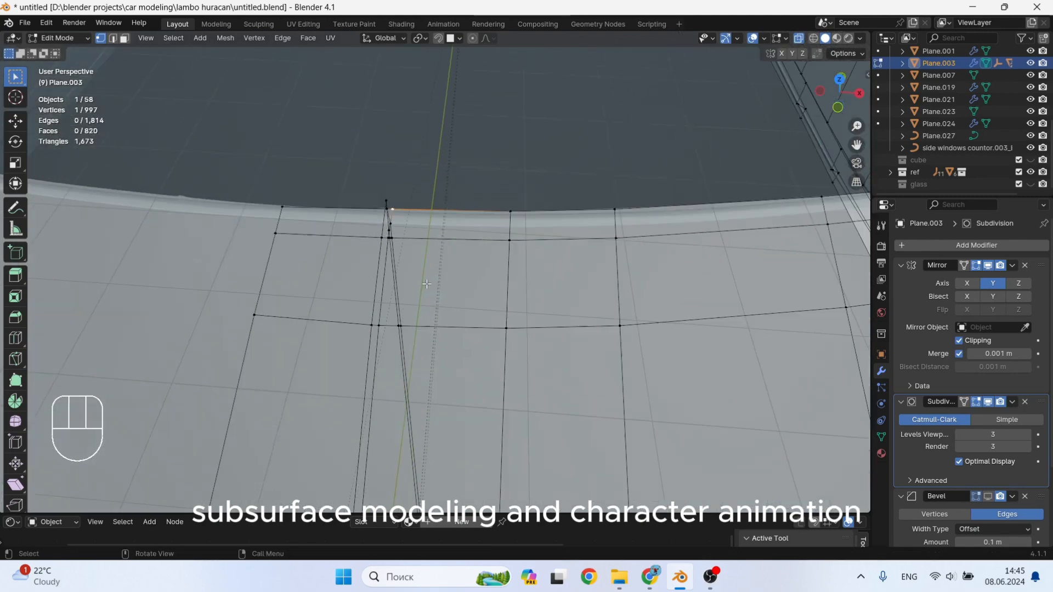
shift+middle_drag(417, 428, 426, 367)
shift+click(426, 367)
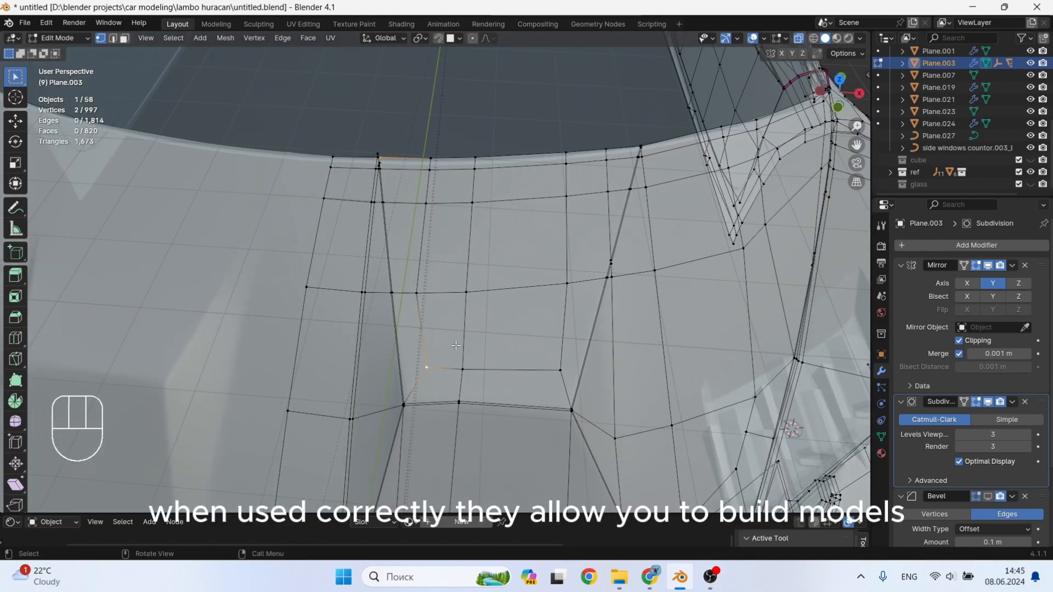
Try a narrow bevel on the new edge path, check it in shaded view, and undo the bevel.
key(ctrl+b)
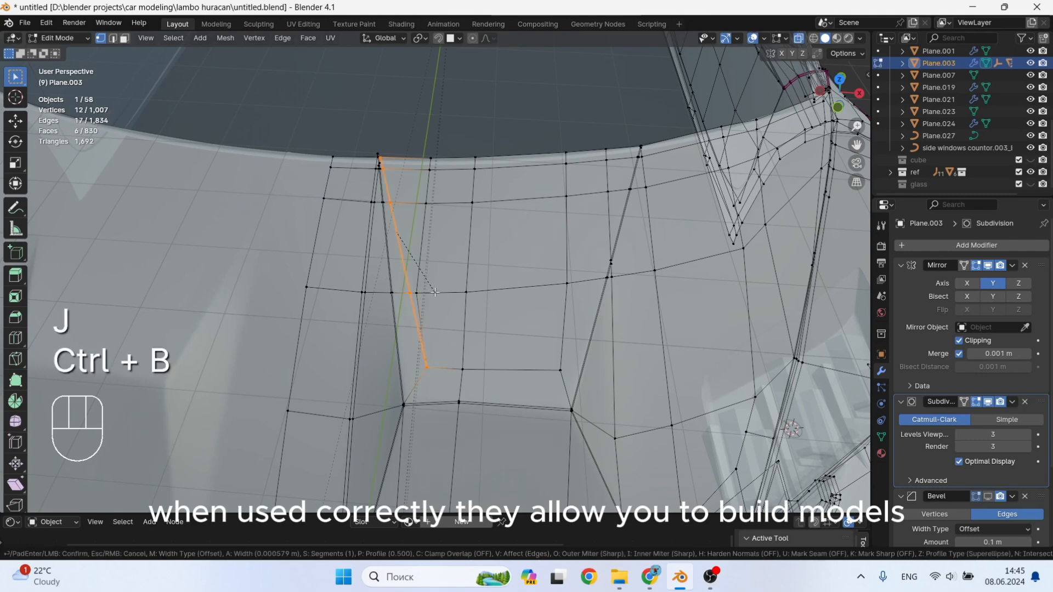
click(440, 299)
key(Tab)
key(alt+z)
mouse_move(446, 333)
middle_down()
mouse_move(411, 294)
mouse_move(426, 289)
mouse_move(416, 319)
mouse_move(390, 311)
mouse_move(466, 327)
middle_up()
key(Tab)
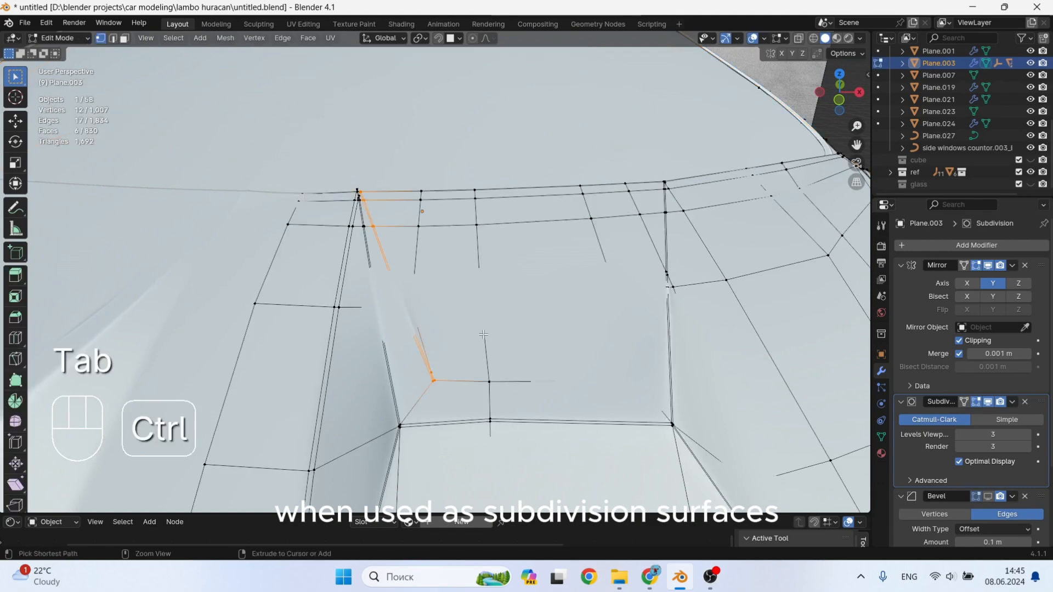
key(ctrl+z)
key(ctrl+z)
key(ctrl+z)
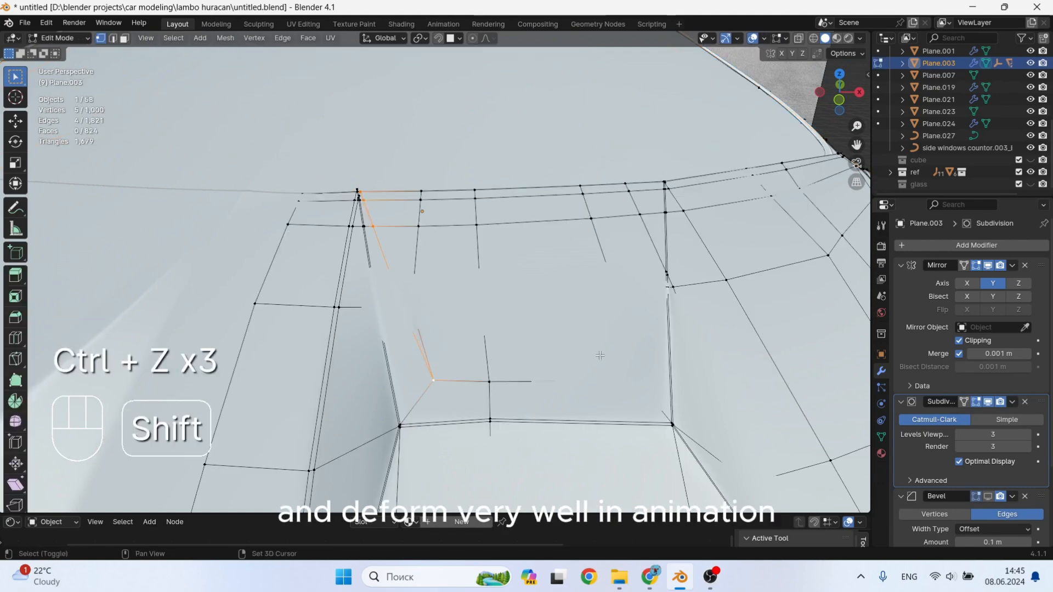
Connect the hood's rear-edge vertex beside the outer rib to the new row's outer vertex with an edge path.
shift+middle_drag(599, 355, 517, 369)
key(alt+z)
scroll(605, 93, up, 7)
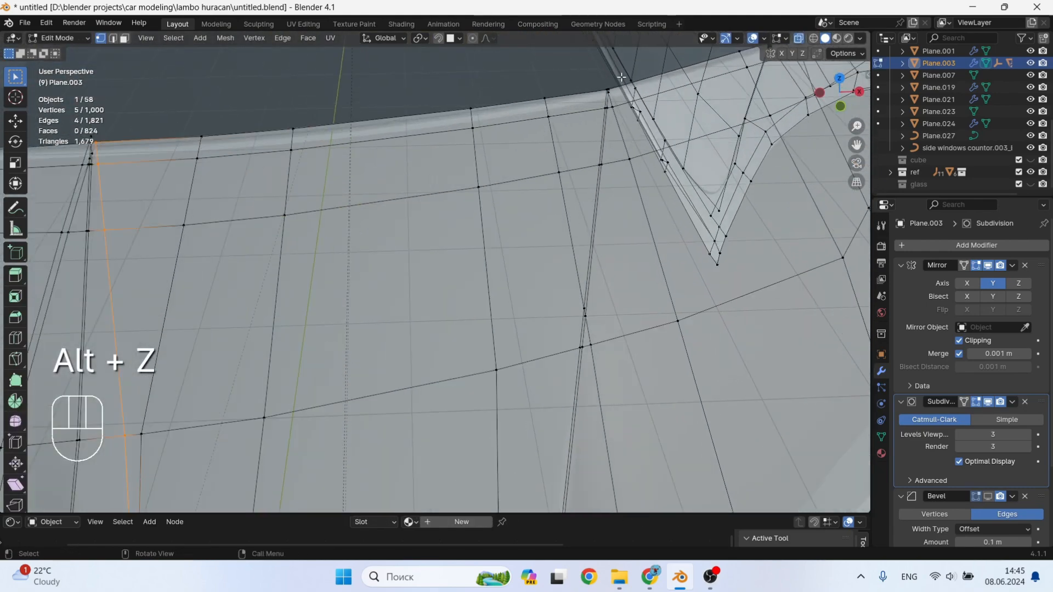
click(598, 112)
scroll(601, 274, down, 4)
shift+middle_drag(595, 417, 582, 339)
scroll(582, 340, down, 4)
shift+click(545, 394)
key(j)
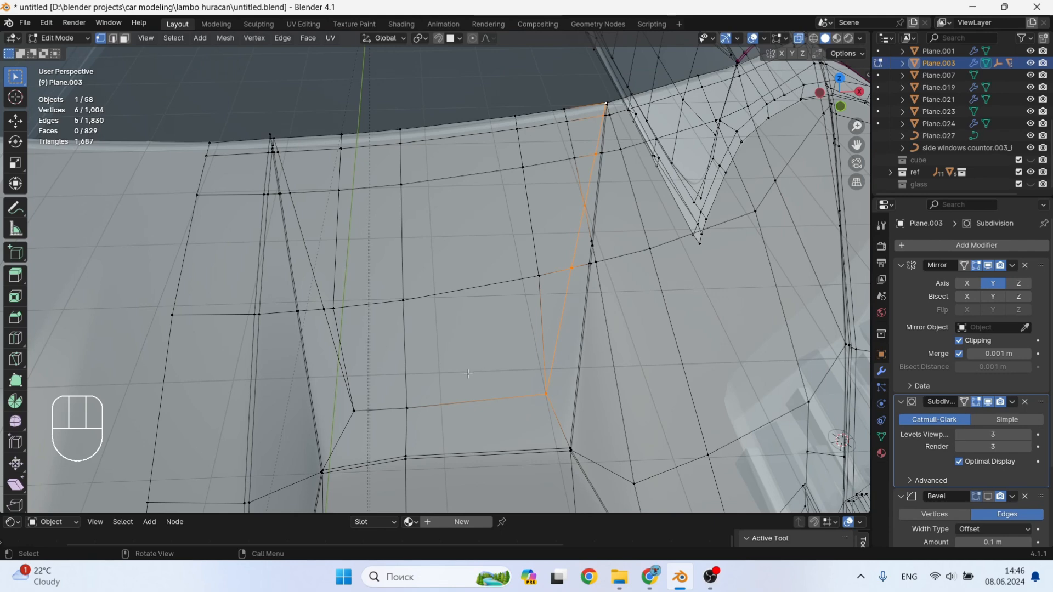
Slide the middle cross row's vertex near the outer rib slightly forward and the adjacent path-crossing vertex by about 0.105.
click(539, 275)
key(g)
key(g)
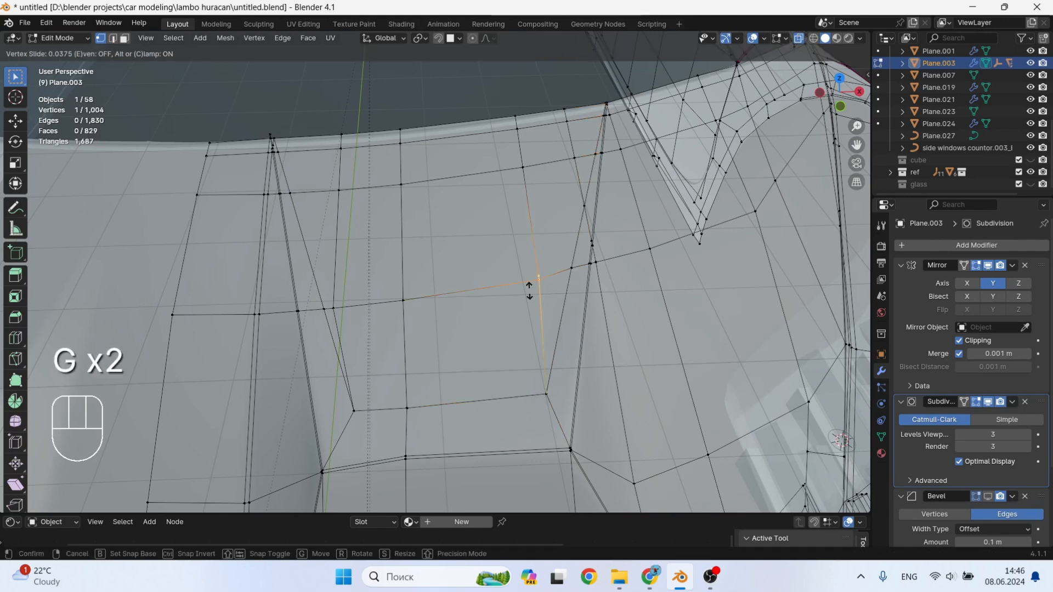
click(529, 296)
key(g)
key(g)
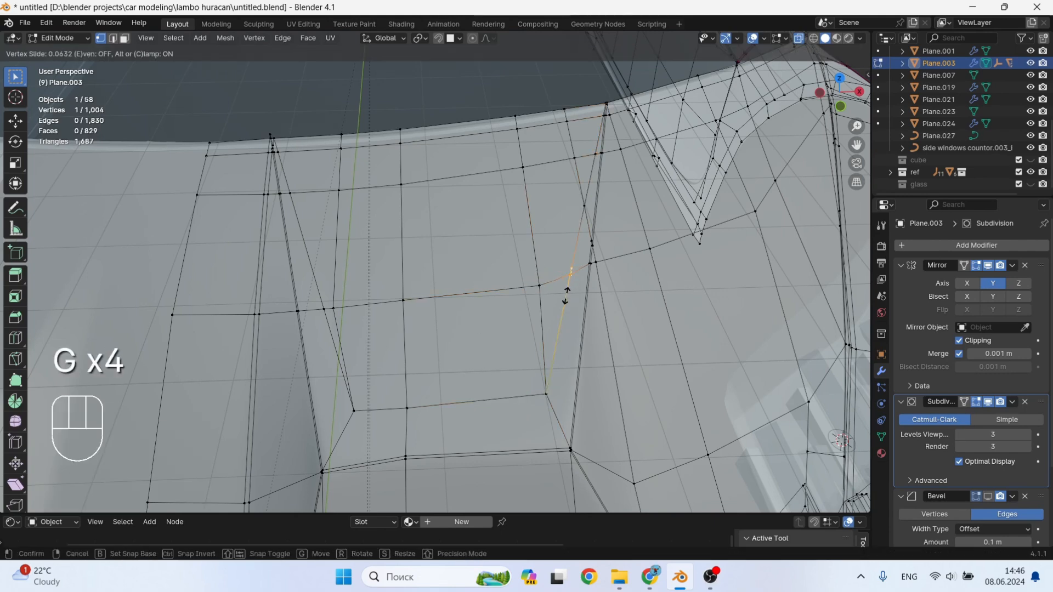
click(565, 298)
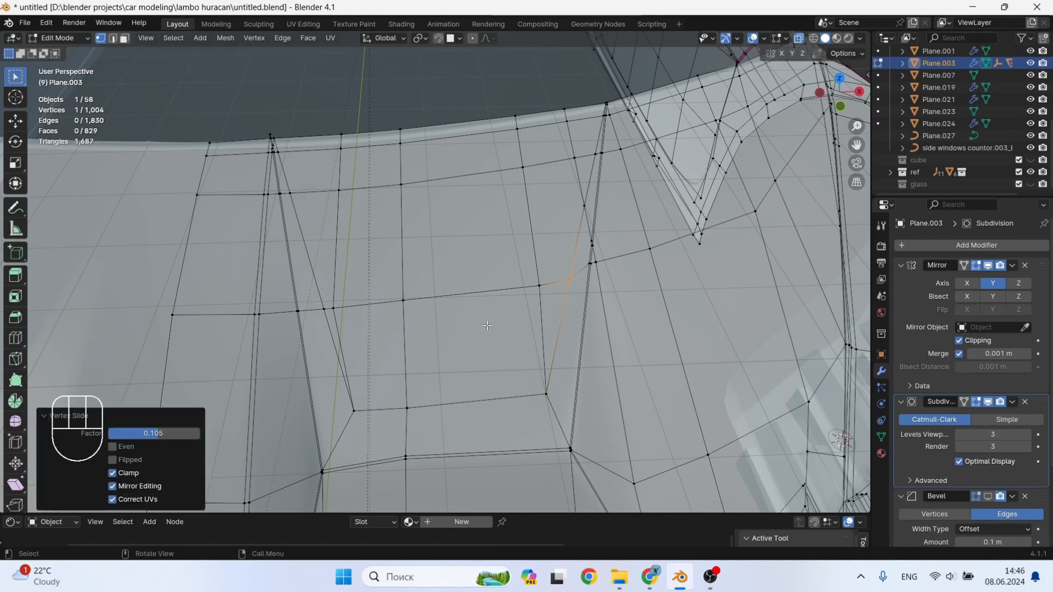
Scale the middle cross row's three vertices between the ribs to about 0.886 and slide them forward by about 0.443.
scroll(487, 325, down, 7)
key(alt+z)
middle_drag(488, 299, 486, 334)
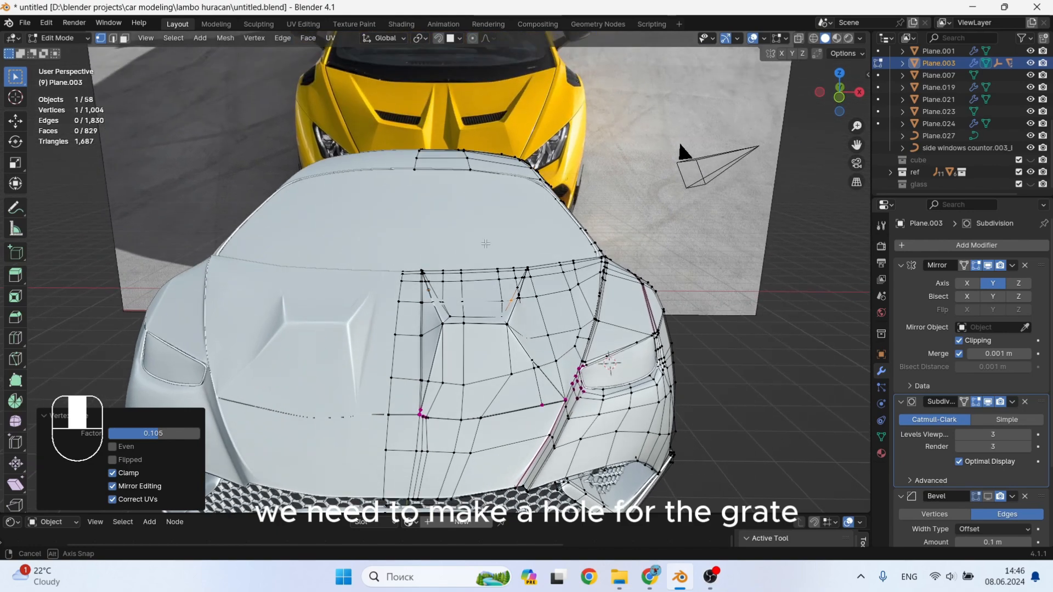
scroll(486, 334, up, 5)
alt+middle_click(486, 334)
key(alt+z)
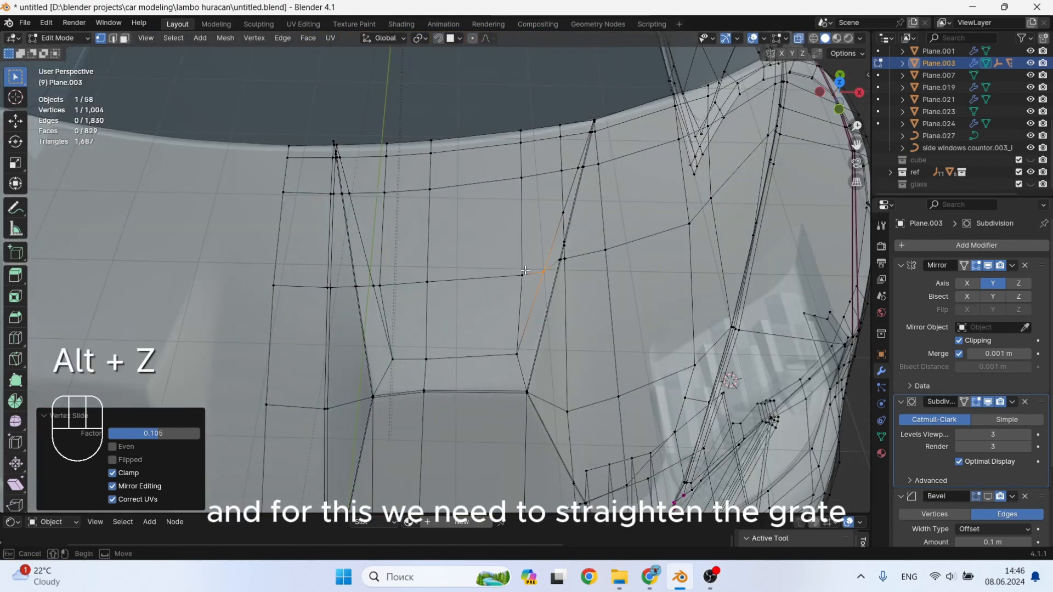
shift+click(427, 282)
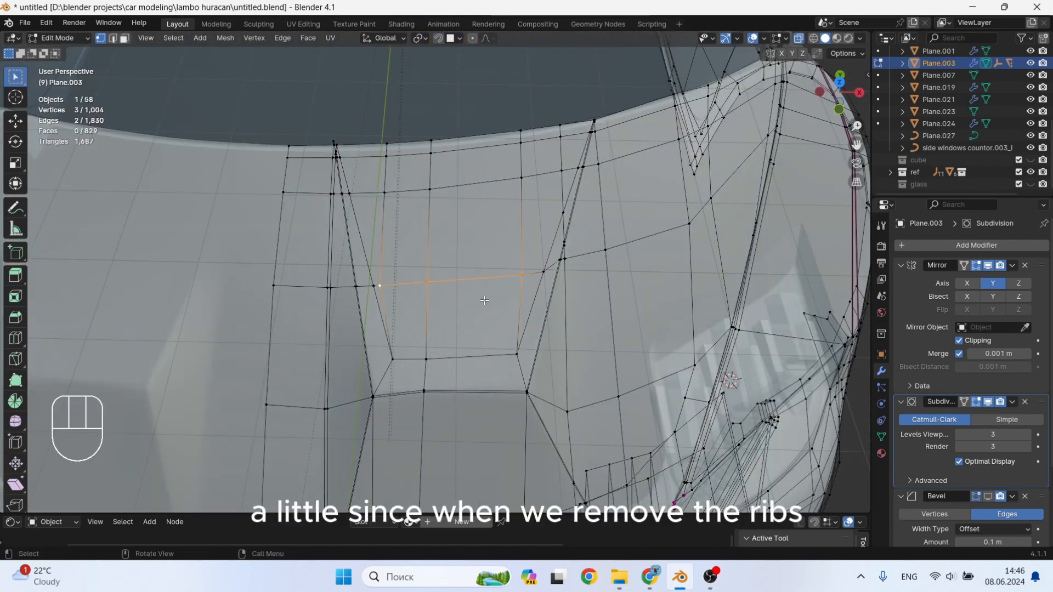
key(g)
key(Escape)
key(s)
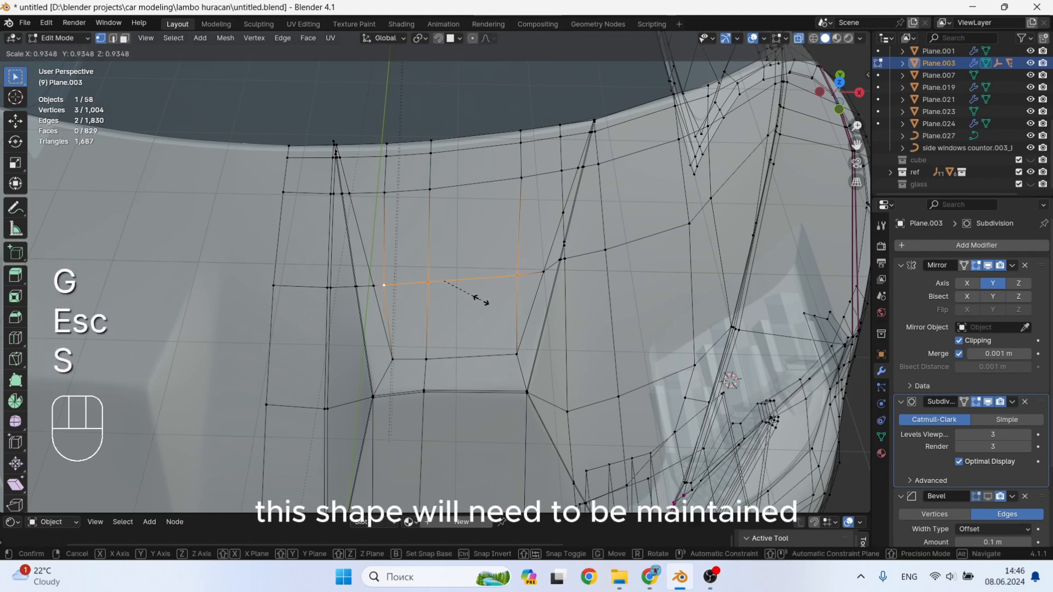
click(476, 297)
key(g)
key(g)
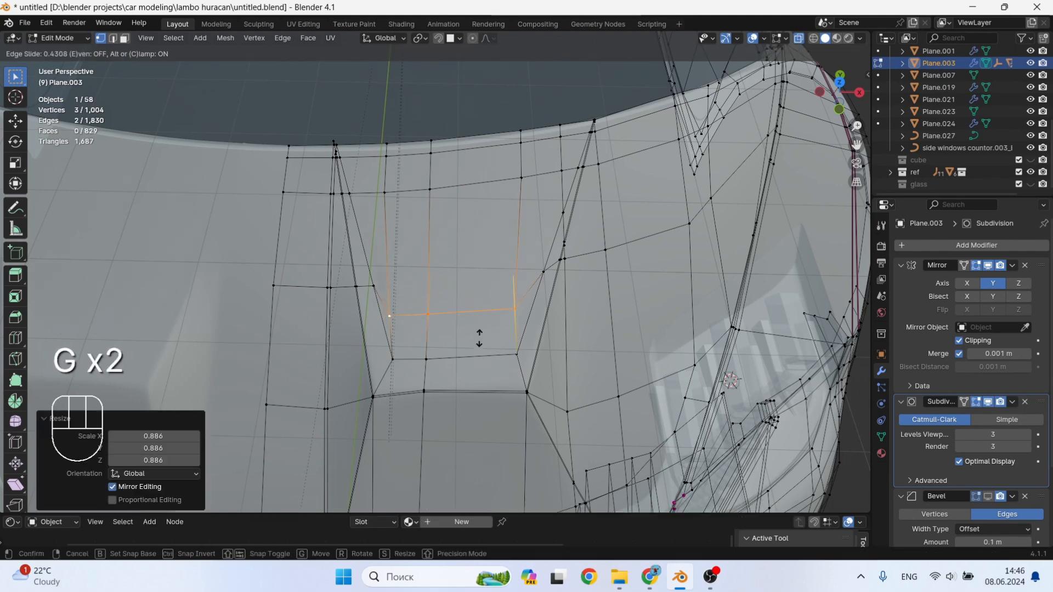
click(480, 339)
Try flattening the three-vertex row along Y with a scale of 0 and undo it.
key(s)
key(y)
key(KP_0)
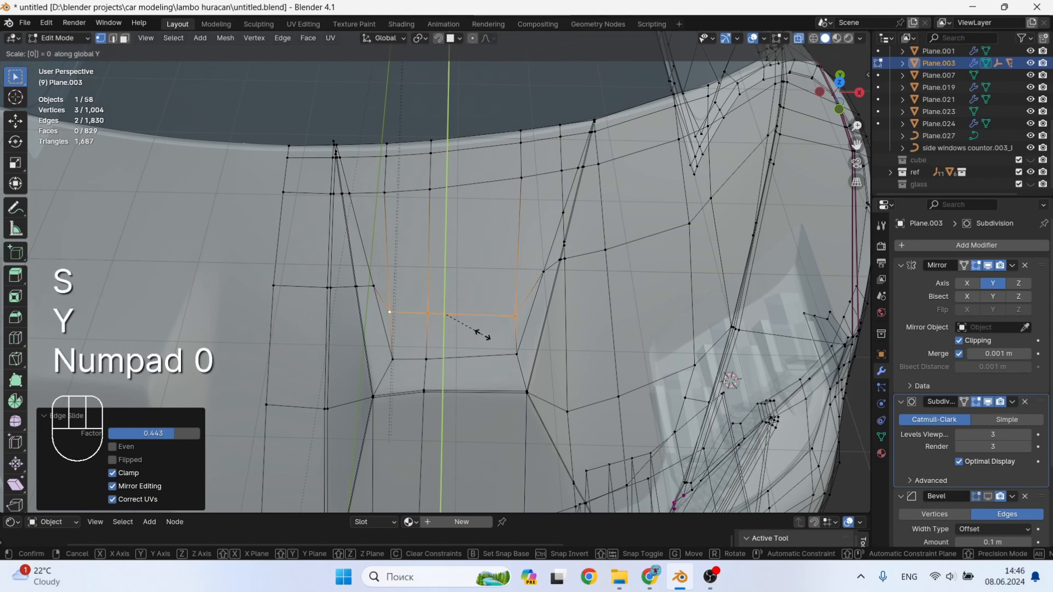
key(KP_Enter)
key(ctrl+z)
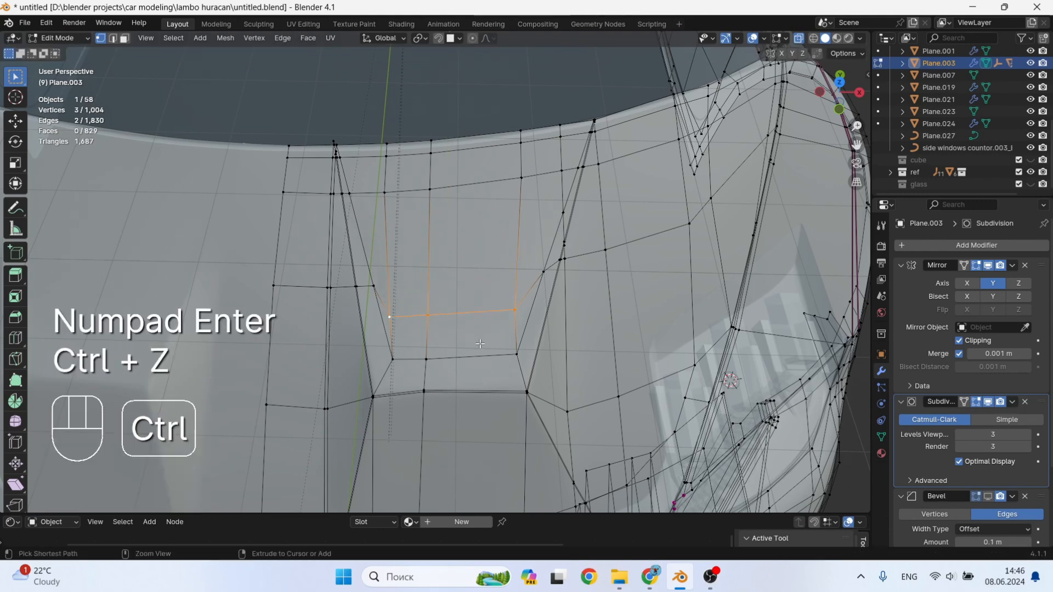
Slide the three-vertex row about 0.137 further toward the front row.
key(g)
key(g)
click(481, 350)
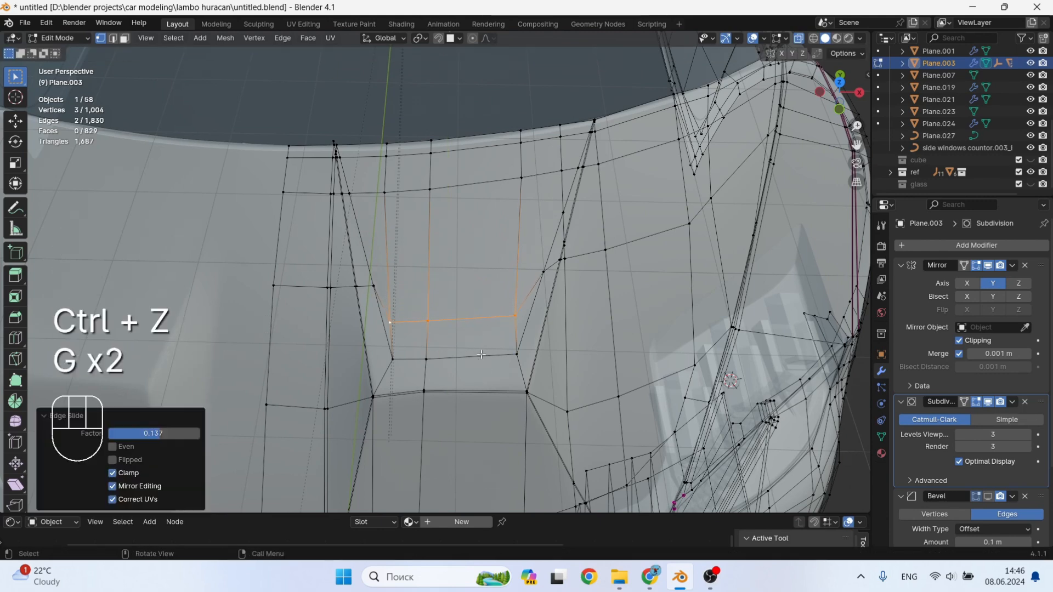
Subdivide the diagonal edge beside the outer rib, next to the end of the three-vertex row.
scroll(542, 310, up, 4)
click(543, 310)
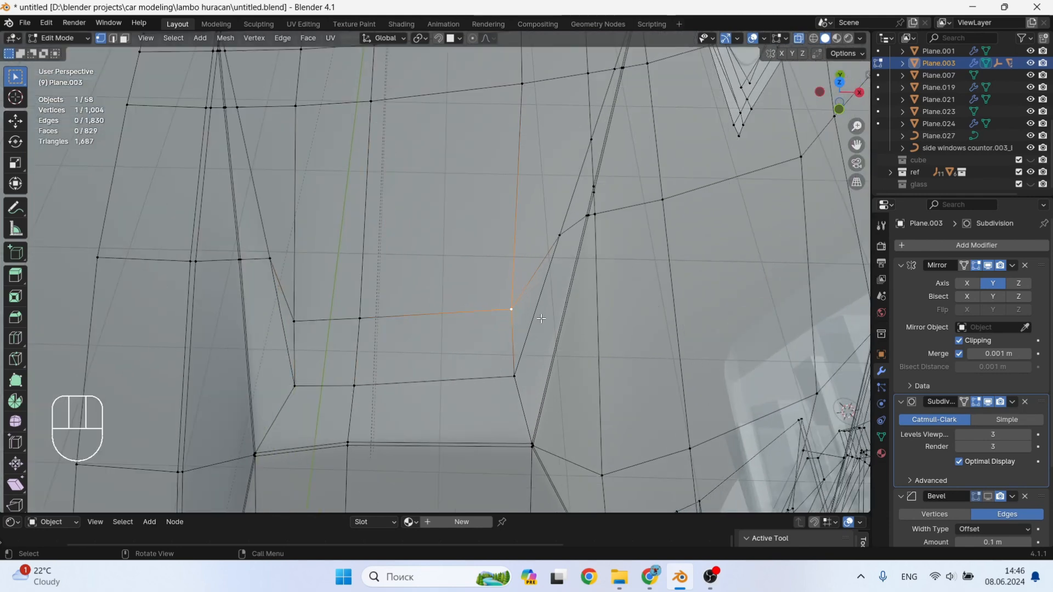
key(2)
click(540, 311)
right_click(540, 311)
click(483, 220)
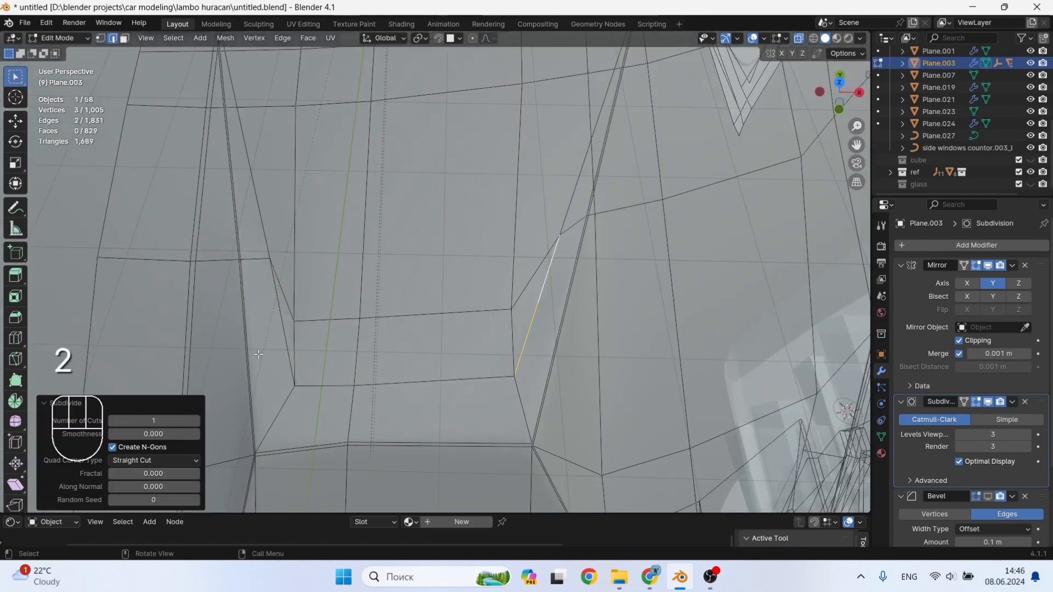
Slide the outer diagonal's new midpoint level with the three-vertex row and connect it to the row's outer vertex.
key(1)
click(543, 297)
key(g)
key(g)
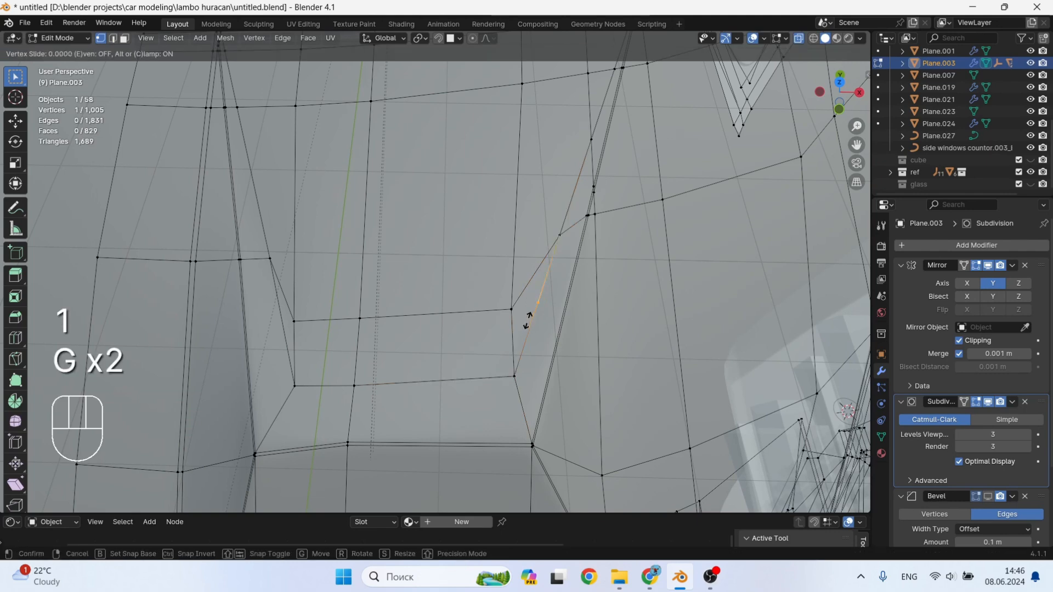
click(528, 326)
shift+click(511, 309)
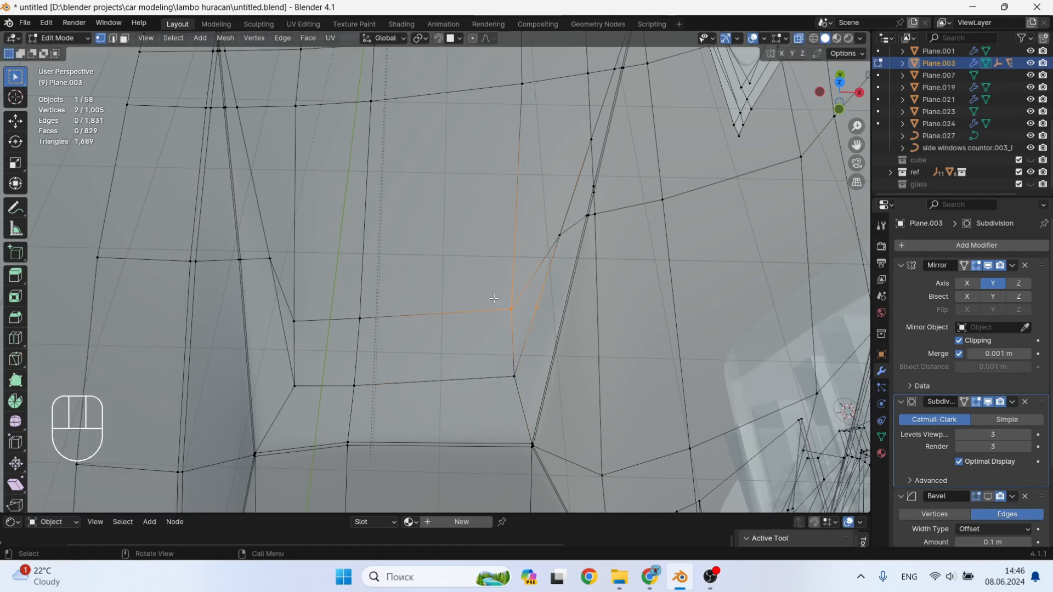
Subdivide the matching diagonal edge beside the inner rib.
key(2)
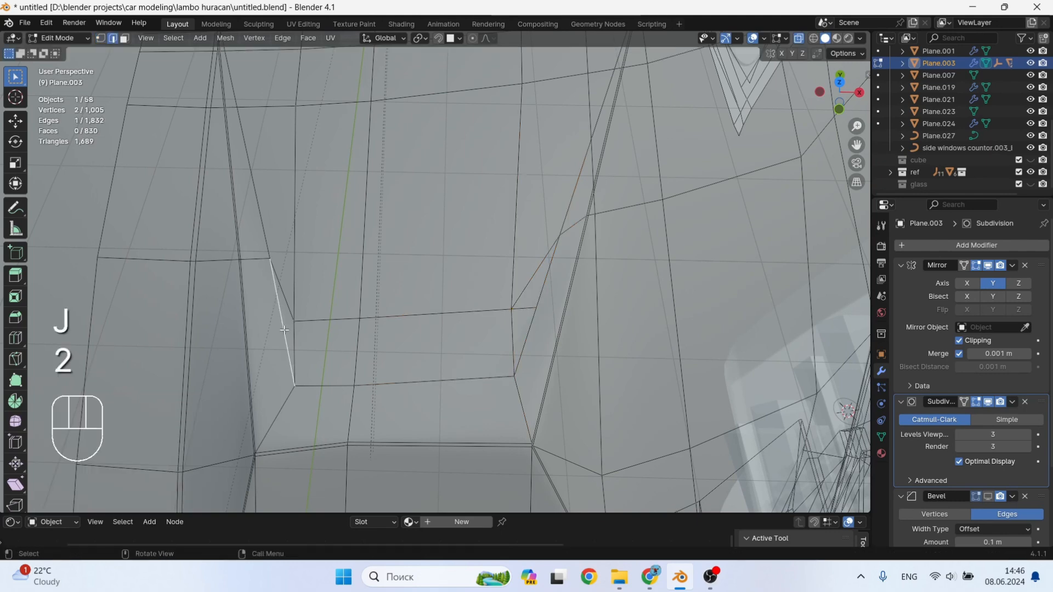
right_click(284, 330)
click(260, 220)
Slide the inner diagonal's new midpoint level with the three-vertex row and connect it to the row's inner vertex.
key(1)
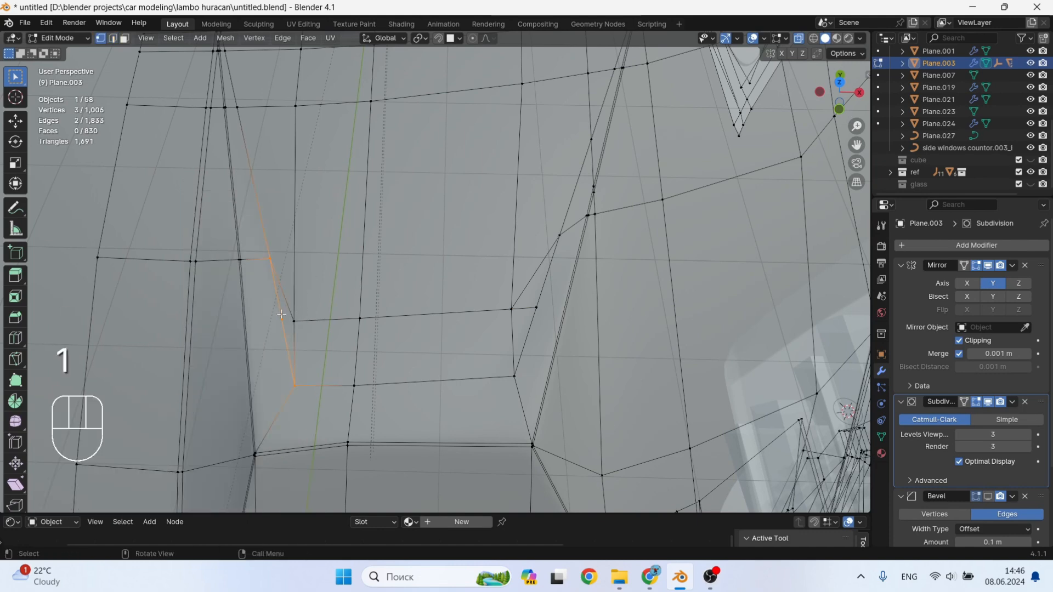
click(287, 303)
key(g)
key(g)
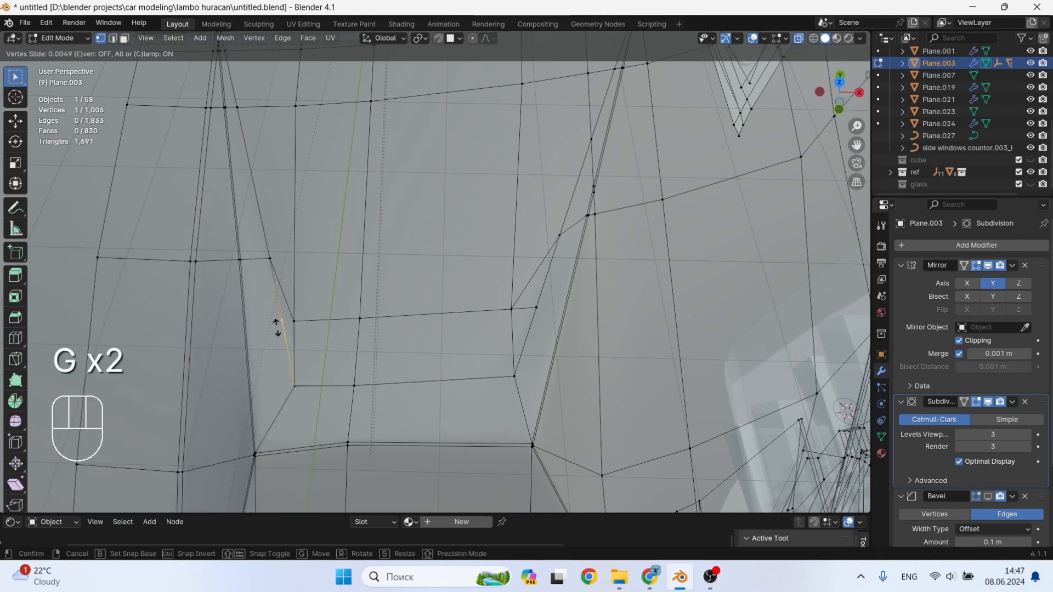
click(278, 327)
shift+click(305, 332)
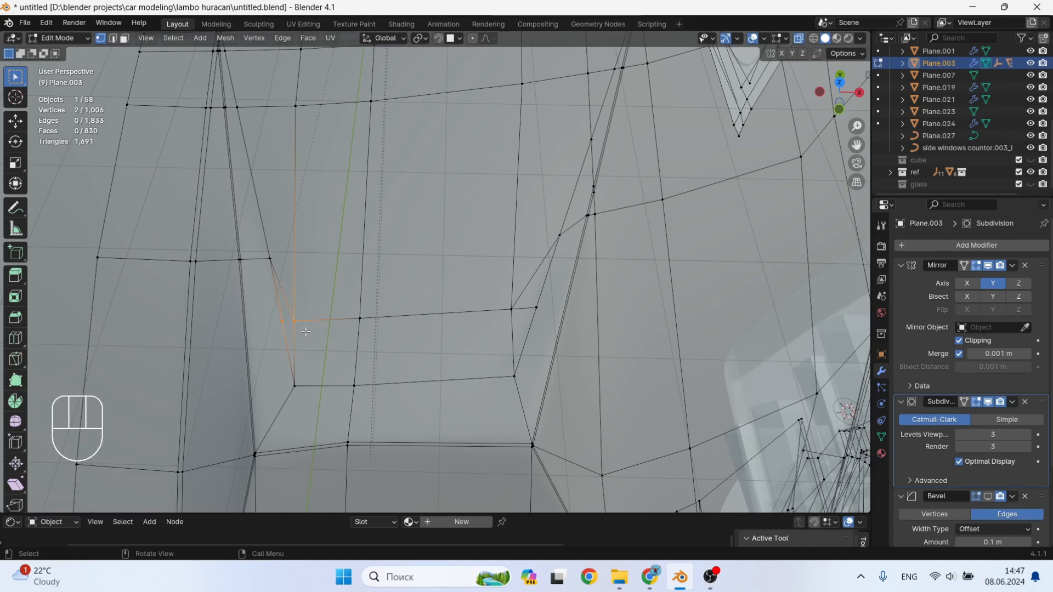
Delete the three lengthwise edges between the two cross rows to open the grille hole.
key(2)
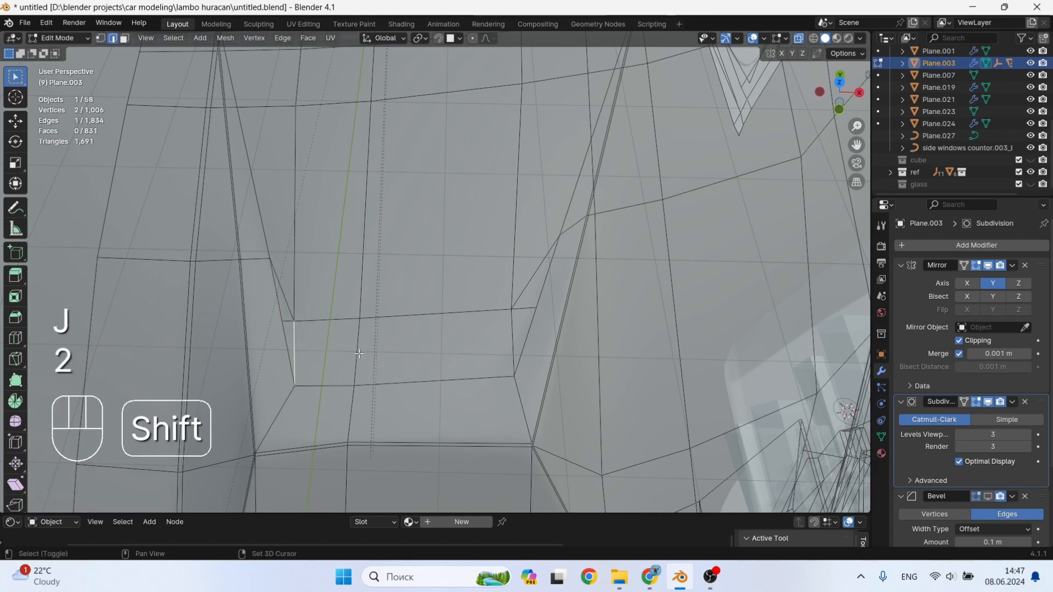
shift+click(512, 336)
key(x)
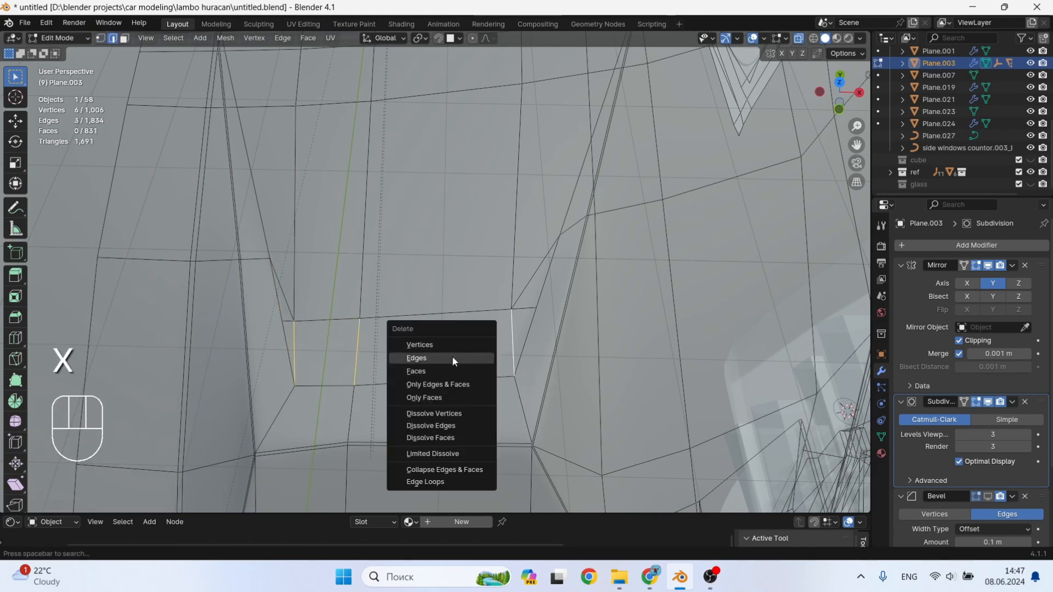
click(452, 357)
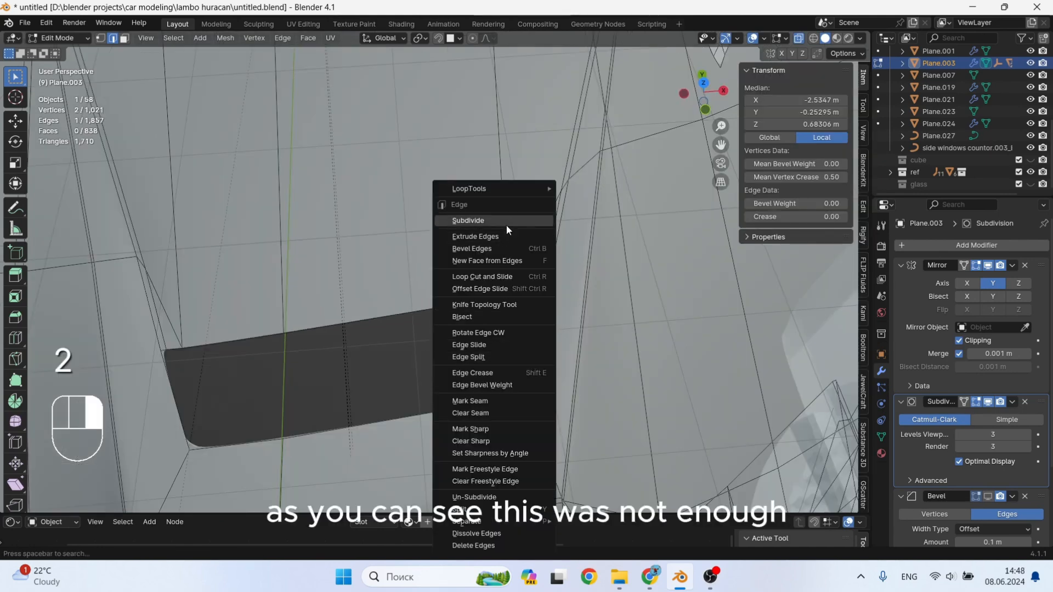
Subdivide the grille opening's outer side edge and the outer rib's long edge beside it.
click(506, 225)
key(1)
key(2)
click(580, 337)
right_click(545, 216)
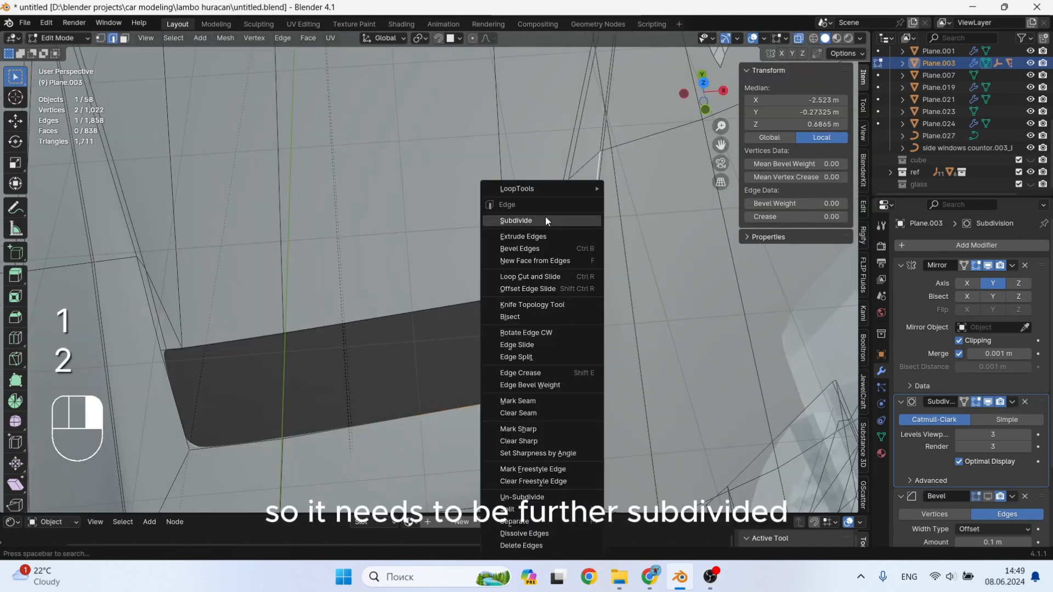
click(545, 216)
Slide the outer rib's new vertex forward beside the opening and connect it to the opening's outer side vertex.
key(1)
click(584, 340)
key(g)
key(g)
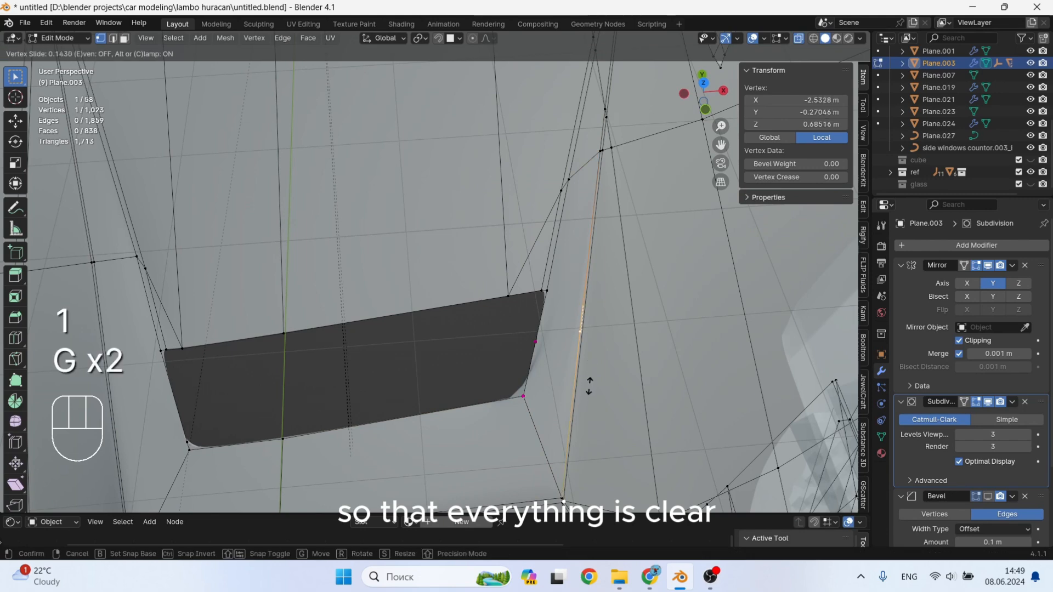
click(586, 404)
key(shift)
shift+click(536, 342)
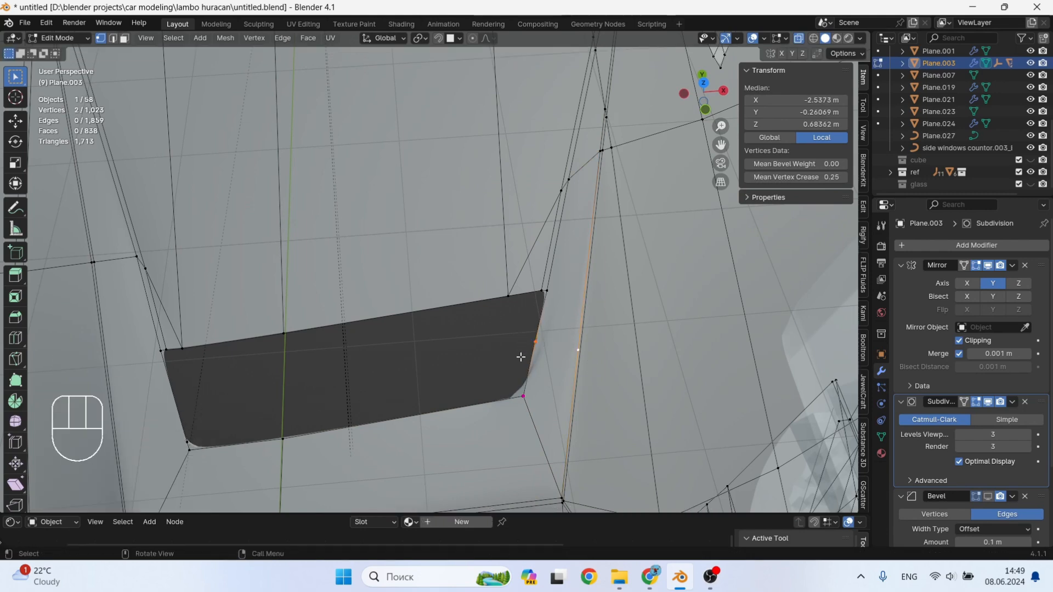
key(j)
Subdivide the inner rib's long edge beside the grille opening.
click(187, 442)
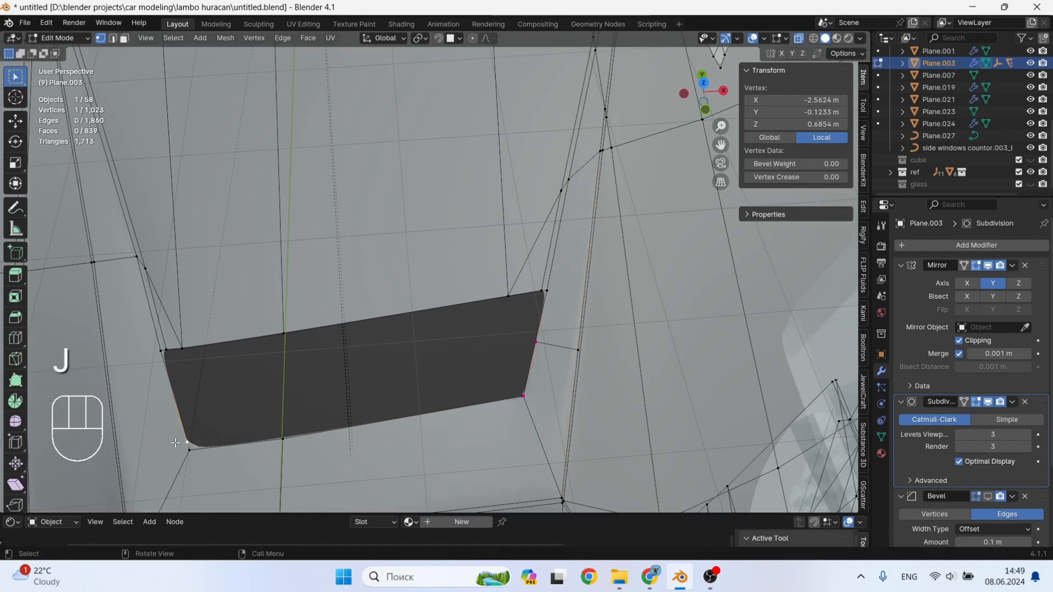
click(118, 447)
key(2)
click(117, 453)
right_click(118, 453)
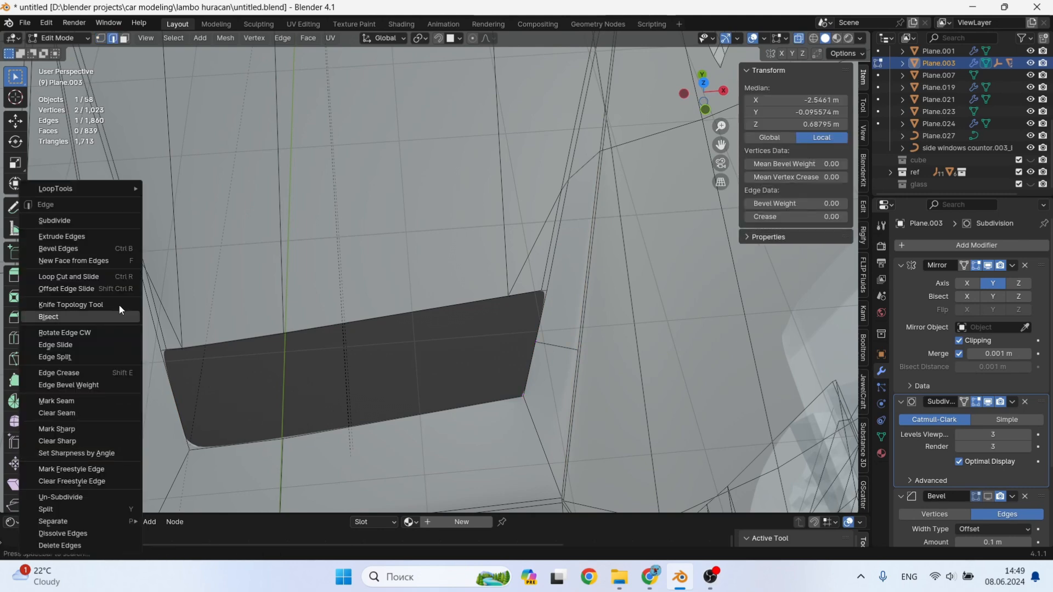
click(90, 219)
click(240, 399)
Connect the opening's front inner corner vertex to the inner rib's new vertex and slide that rib vertex forward.
key(1)
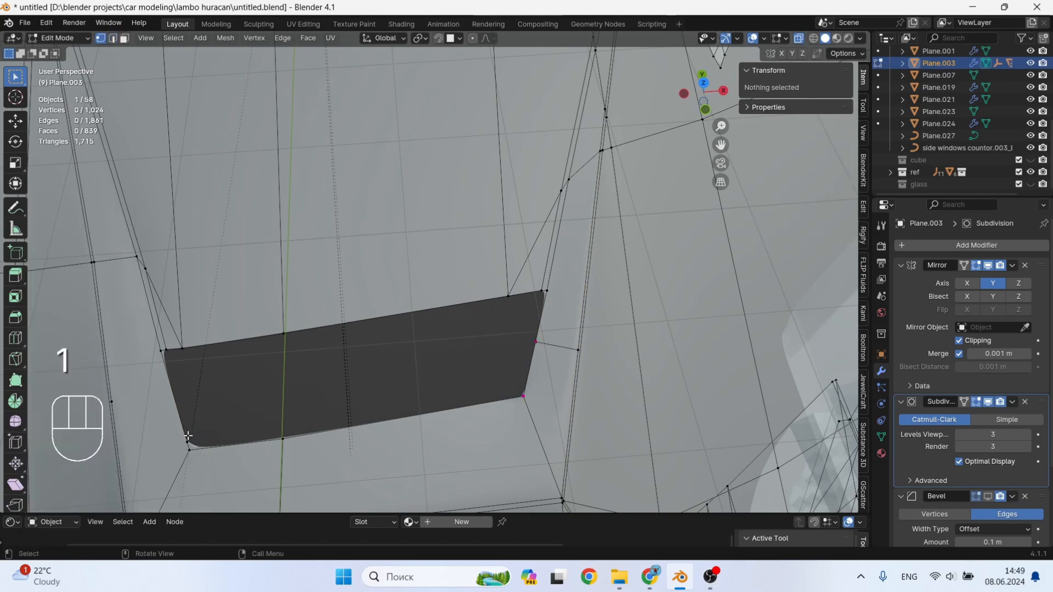
click(113, 401)
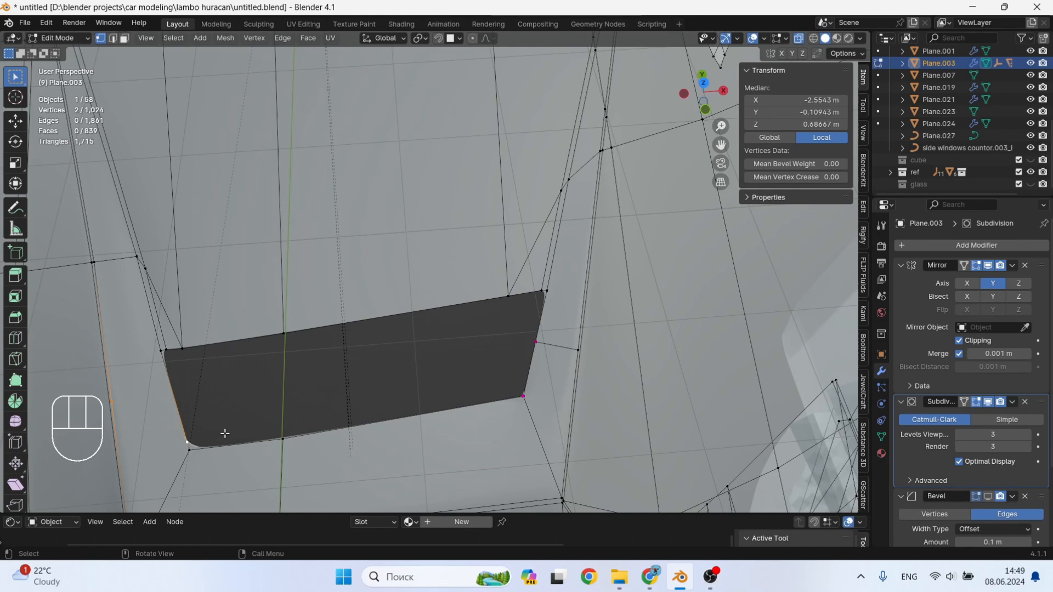
key(j)
click(112, 403)
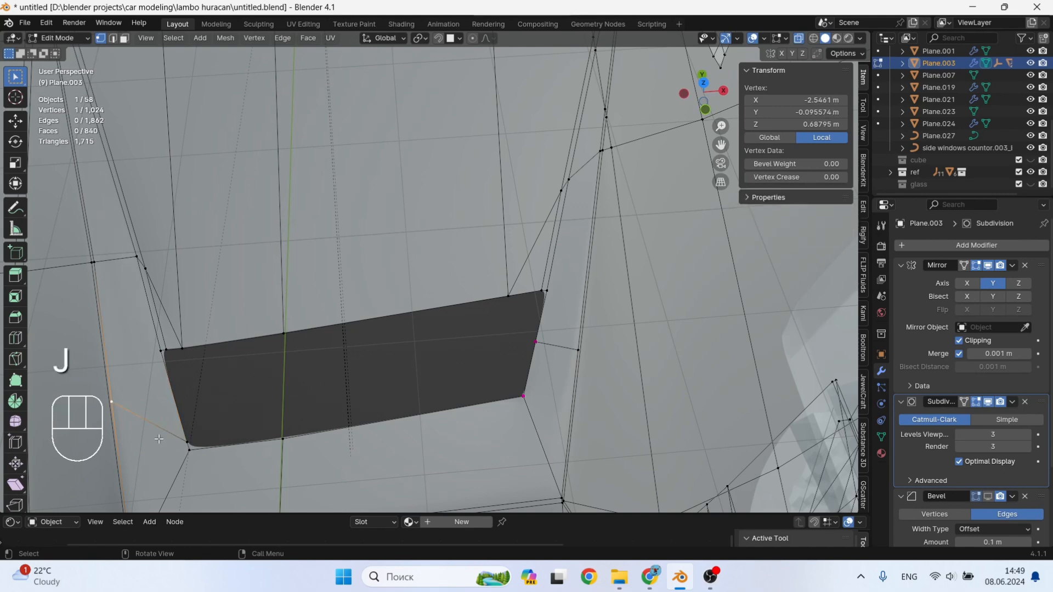
key(g)
key(g)
click(171, 494)
Slide the connecting edge between the inner rib and the opening's corner forward by a factor of about -0.482.
shift+middle_drag(242, 402, 385, 296)
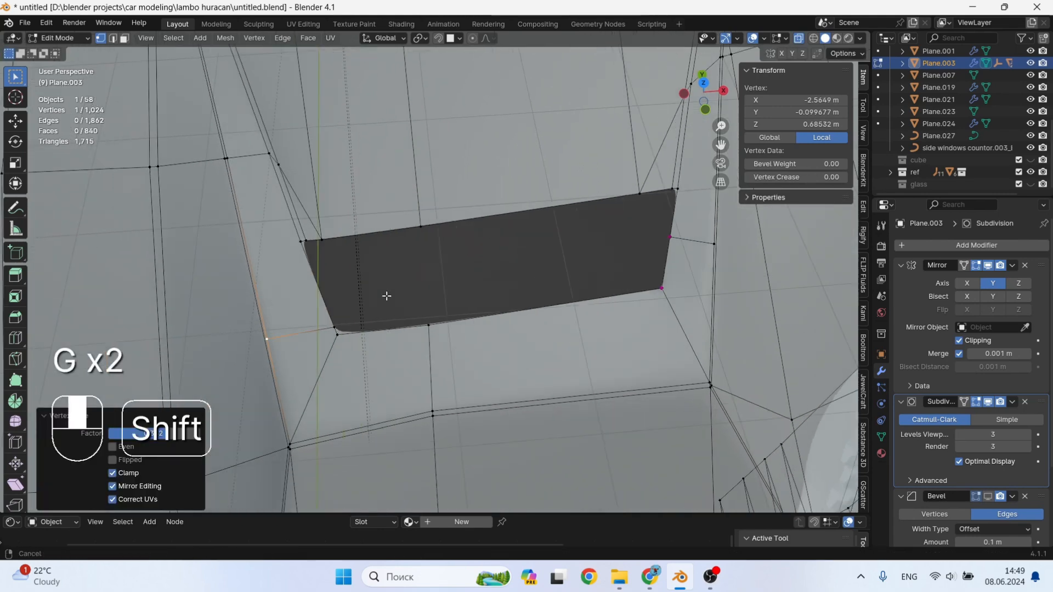
scroll(343, 323, up, 2)
shift+click(338, 330)
key(g)
key(g)
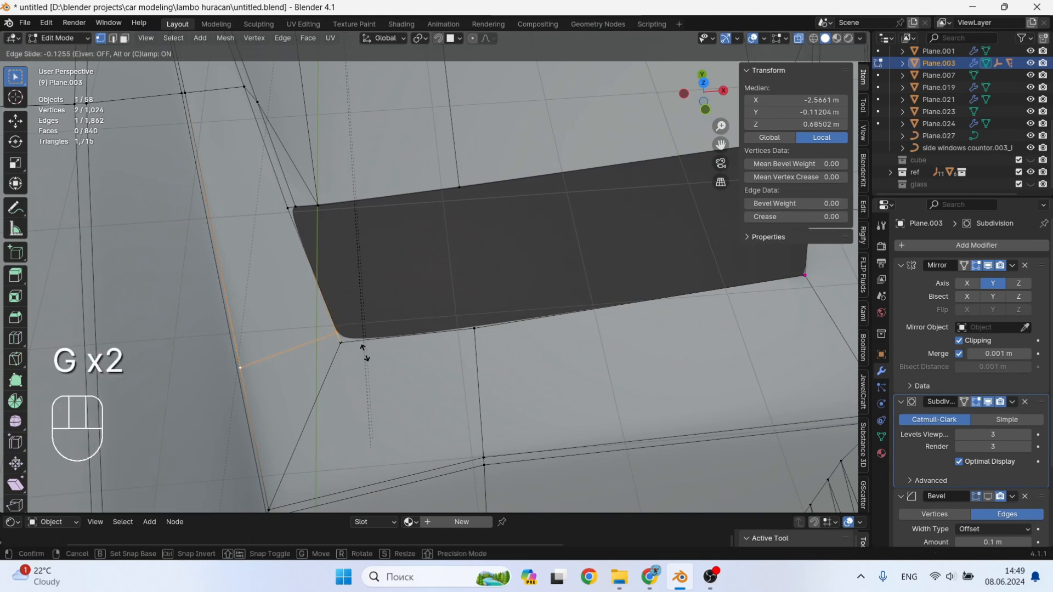
click(366, 378)
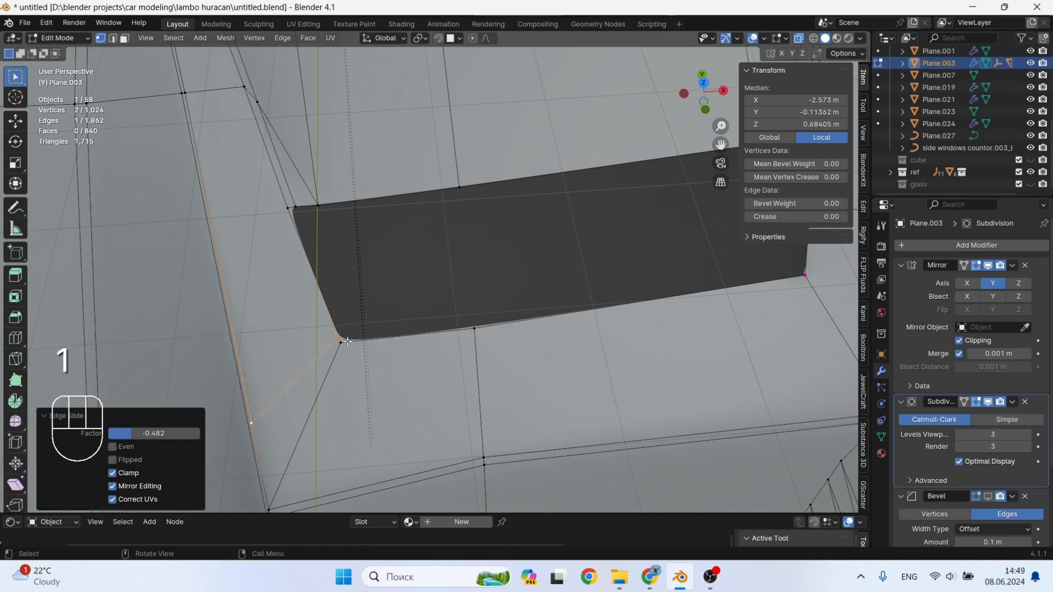
click(347, 342)
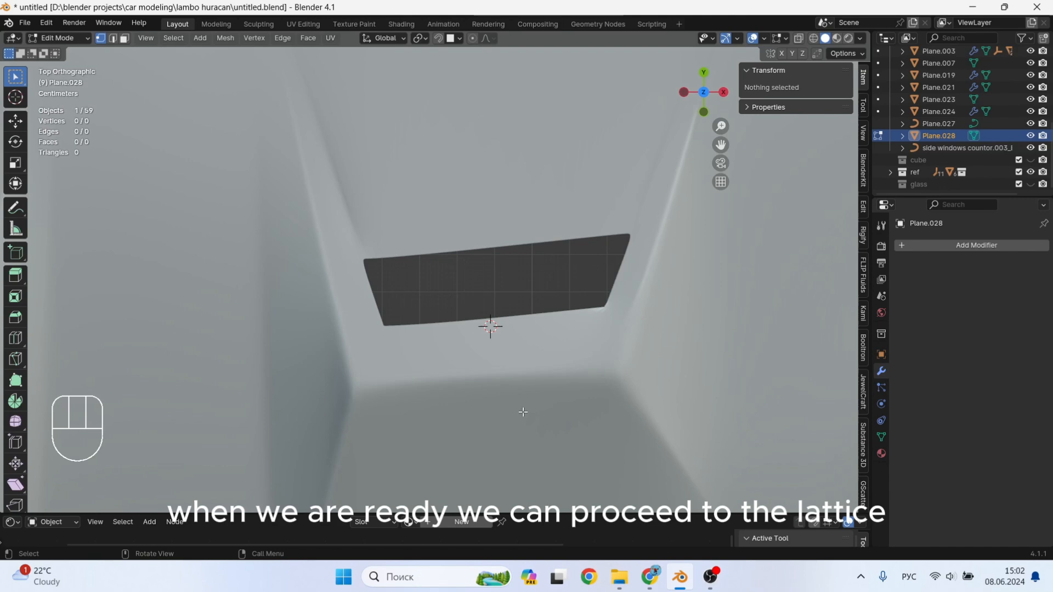
Add a plane mesh at the hood's grille opening and scale it uniformly by a factor of about 0.344.
key(shift+a)
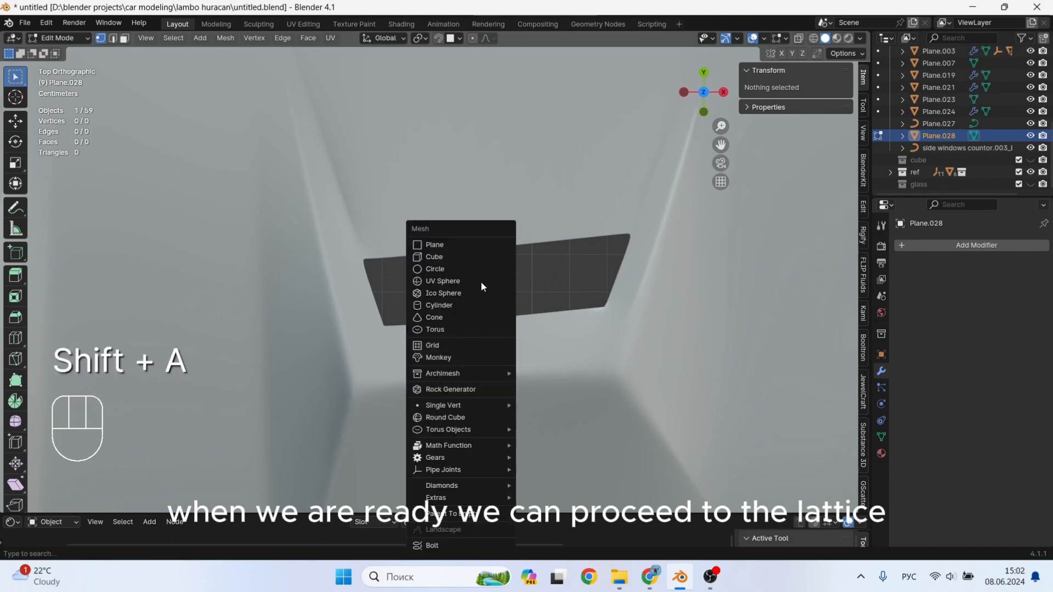
click(465, 244)
key(s)
click(567, 350)
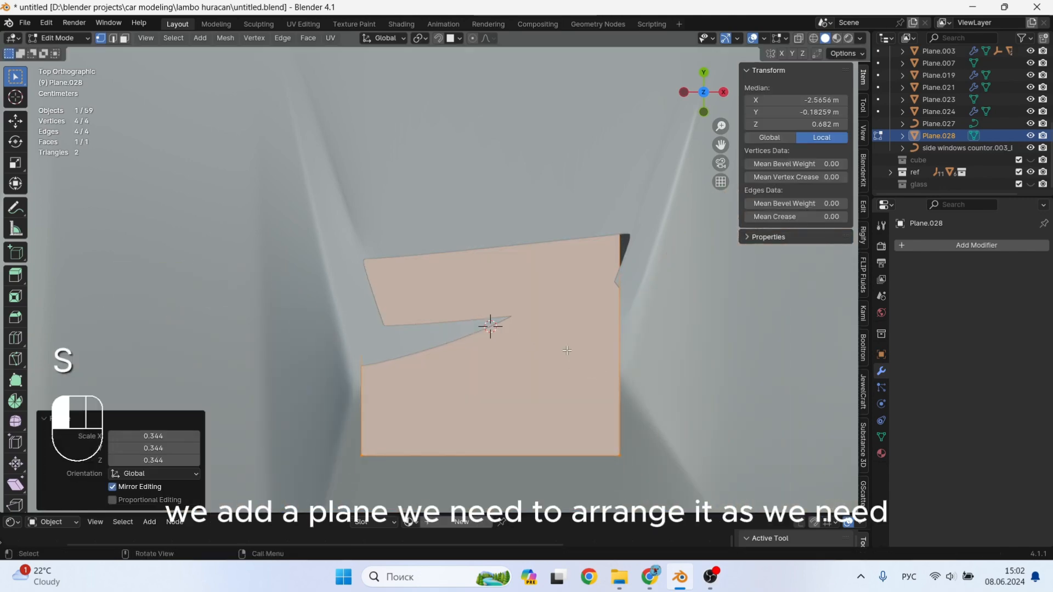
scroll(626, 371, down, 6)
scroll(614, 376, up, 6)
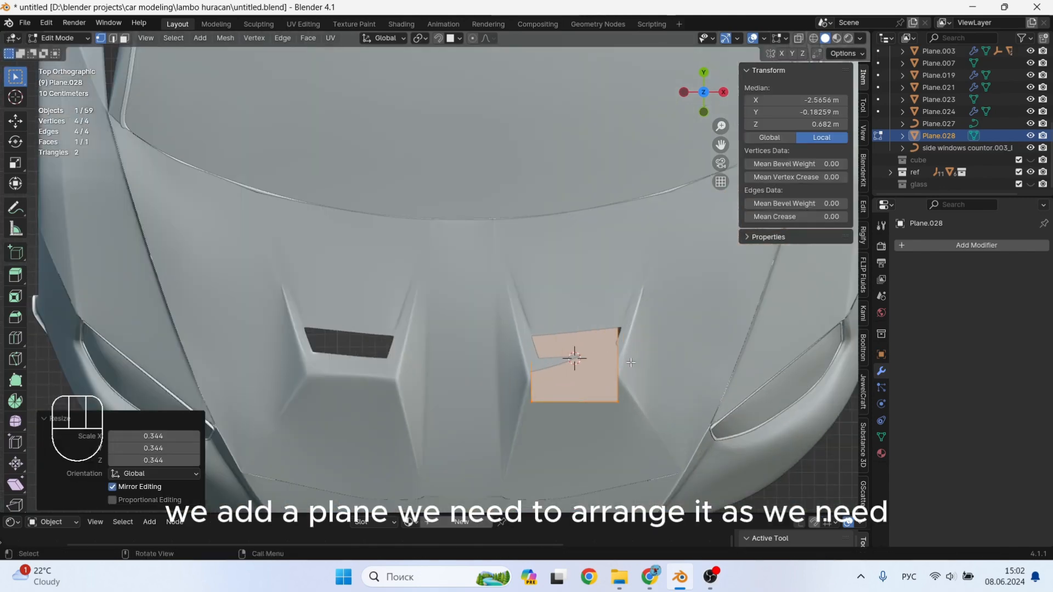
Move the plane's front edge backward so it lies just in front of the grille opening.
drag(393, 494, 393, 494)
key(g)
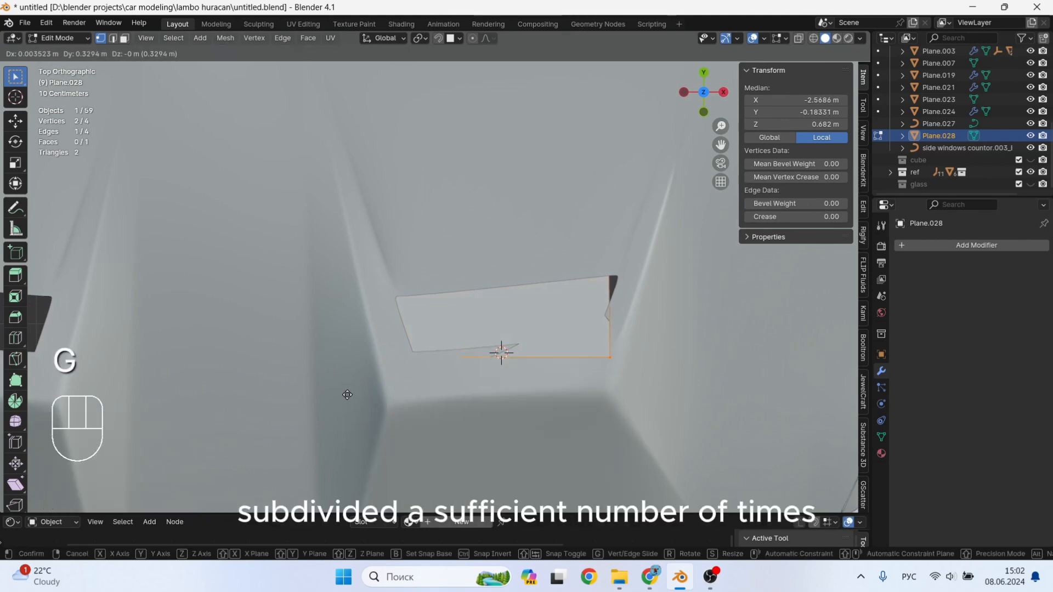
click(529, 377)
Raise the plane object along the global Z axis by about 0.17 m, above the hood surface.
key(Tab)
key(g)
key(z)
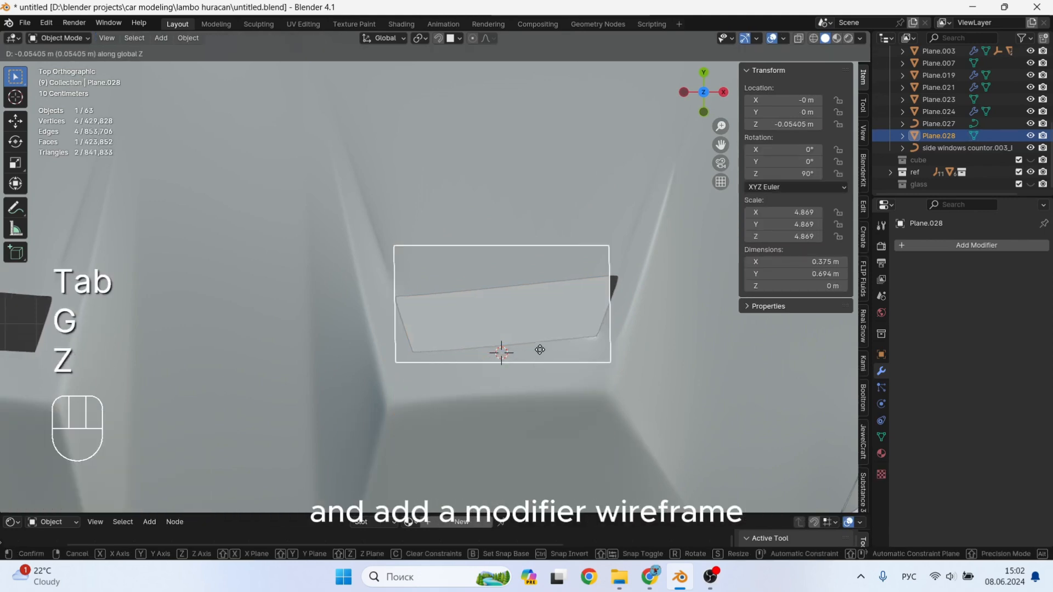
click(540, 326)
Move the plane's rear outer and rear inner corner vertices to just outside the matching corners of the grille opening.
key(Tab)
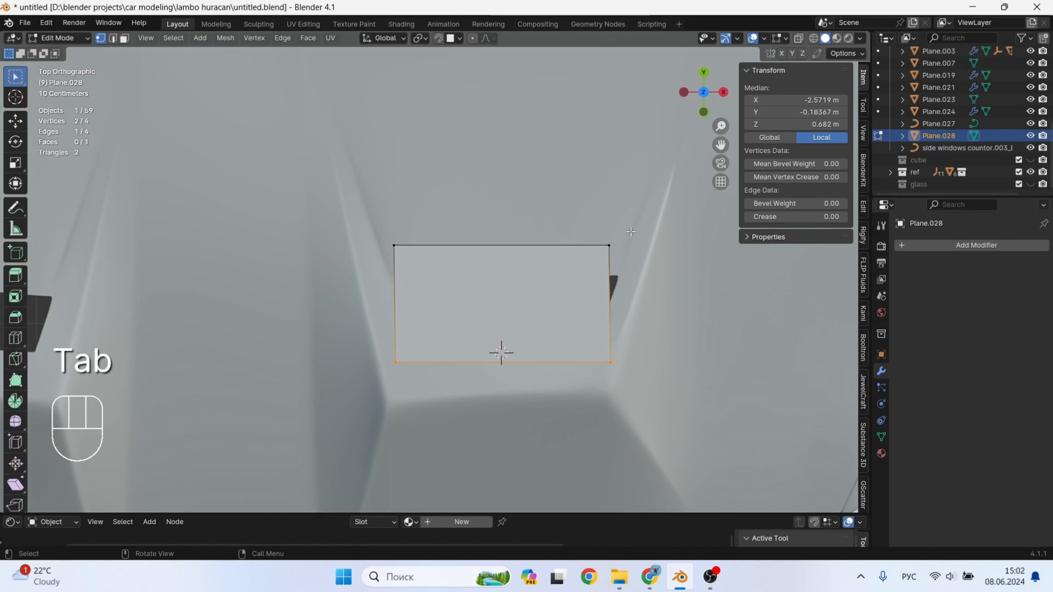
click(595, 263)
key(g)
click(598, 296)
click(394, 245)
key(g)
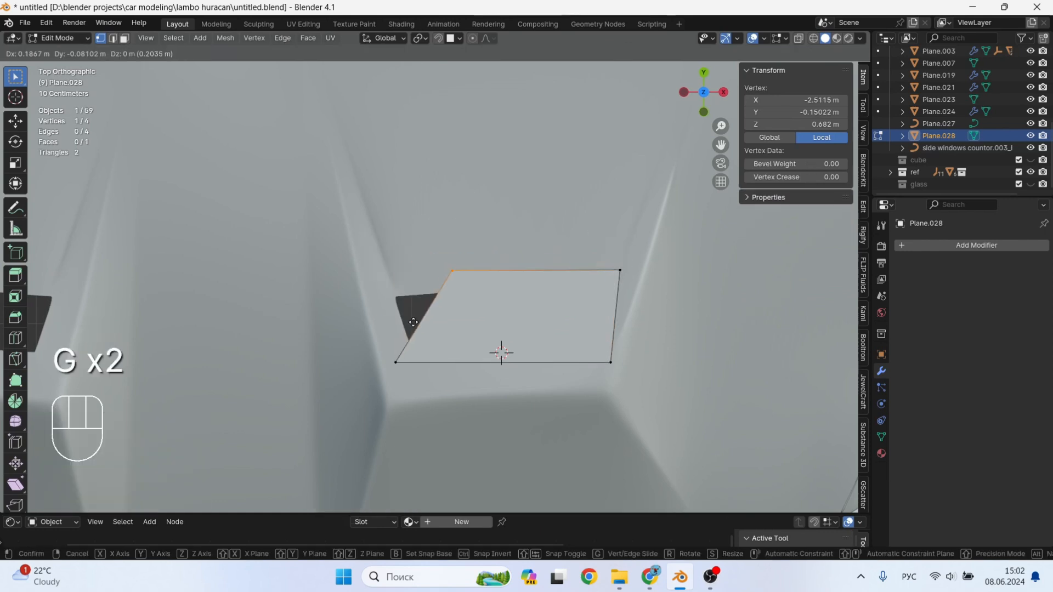
click(377, 382)
Move the plane's front inner and front outer corner vertices to follow the opening's slanted outline, and finish editing the mesh.
drag(377, 383, 376, 383)
key(g)
click(390, 378)
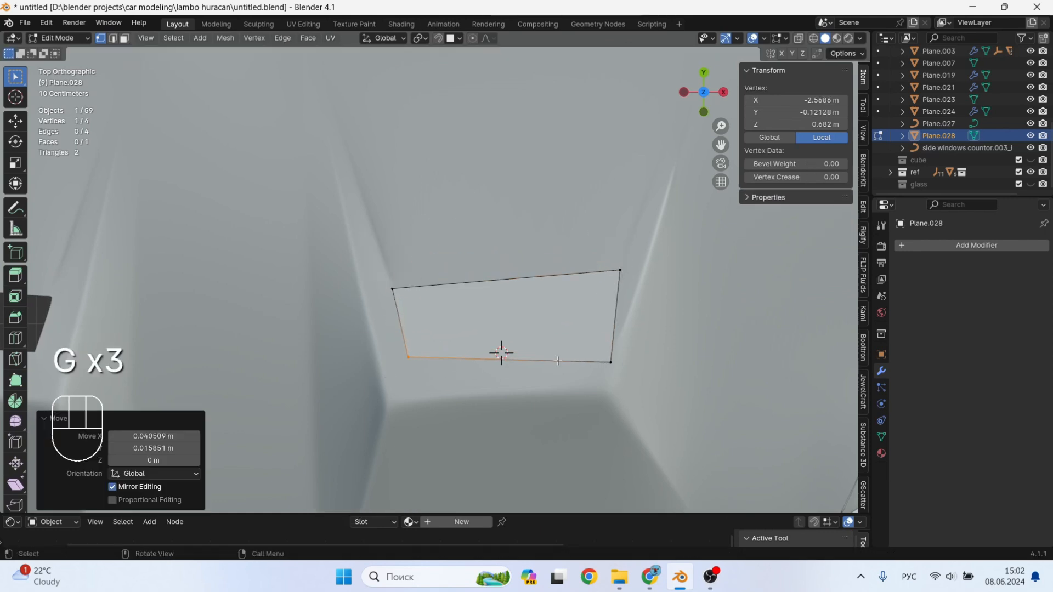
drag(636, 353, 573, 388)
key(g)
click(561, 365)
key(Tab)
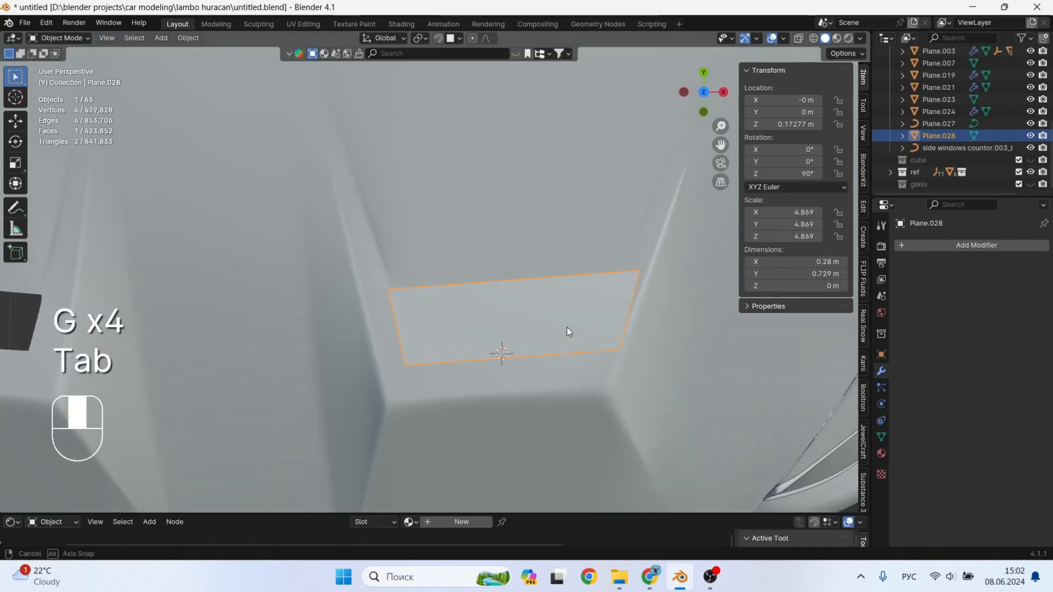
Flatten the plane above the dark vent opening by scaling all its vertices to 0 along Z.
middle_drag(567, 327, 566, 232)
key(Tab)
key(a)
key(s)
key(z)
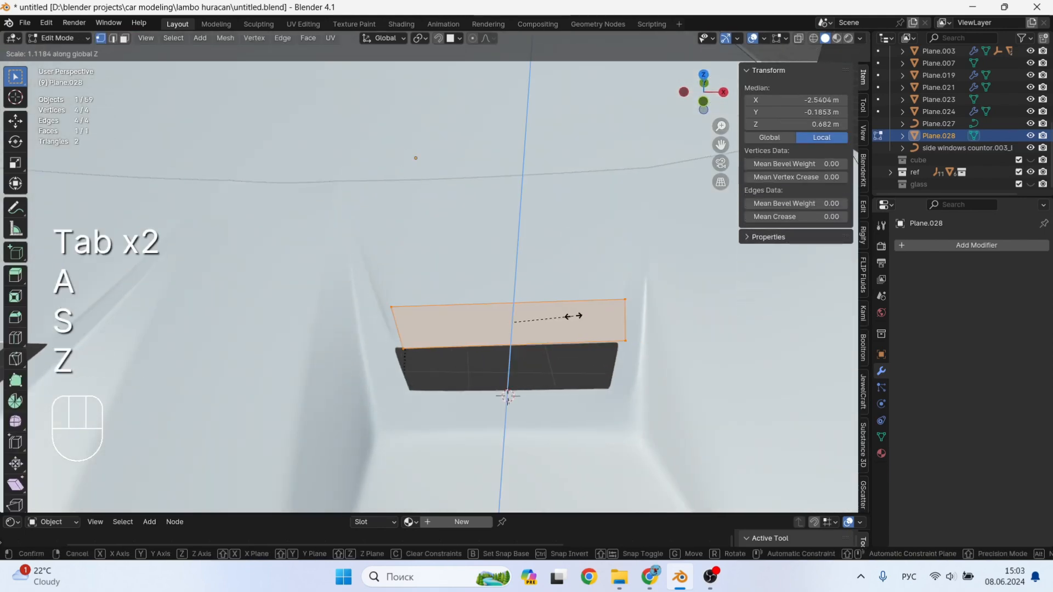
key(KP_0)
key(KP_Enter)
Subdivide the single-face plane, trying 20 cuts and settling on 30.
right_click(559, 307)
click(548, 324)
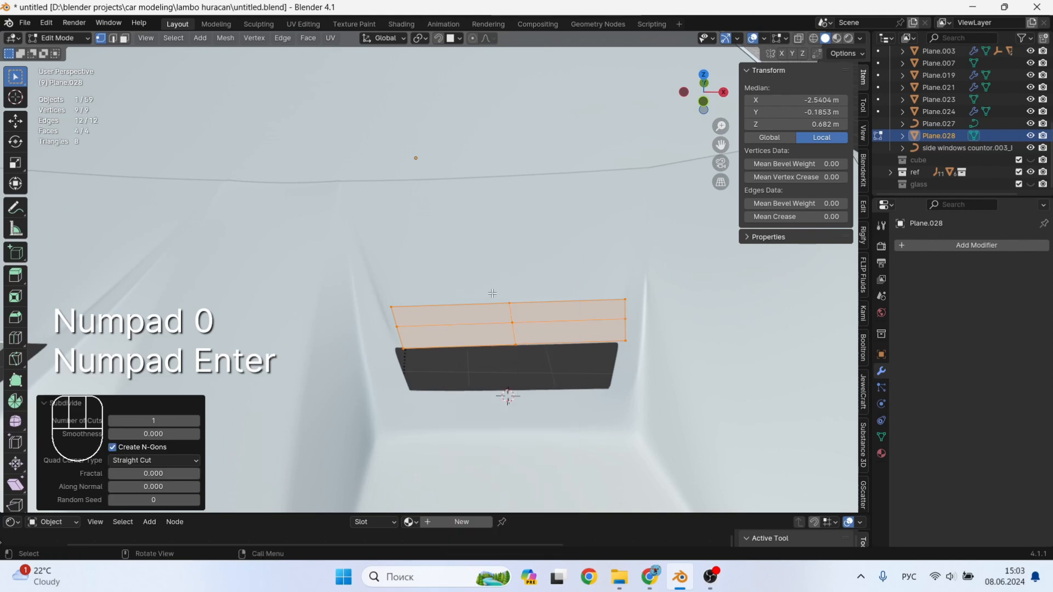
click(194, 425)
text(20)
key(Return)
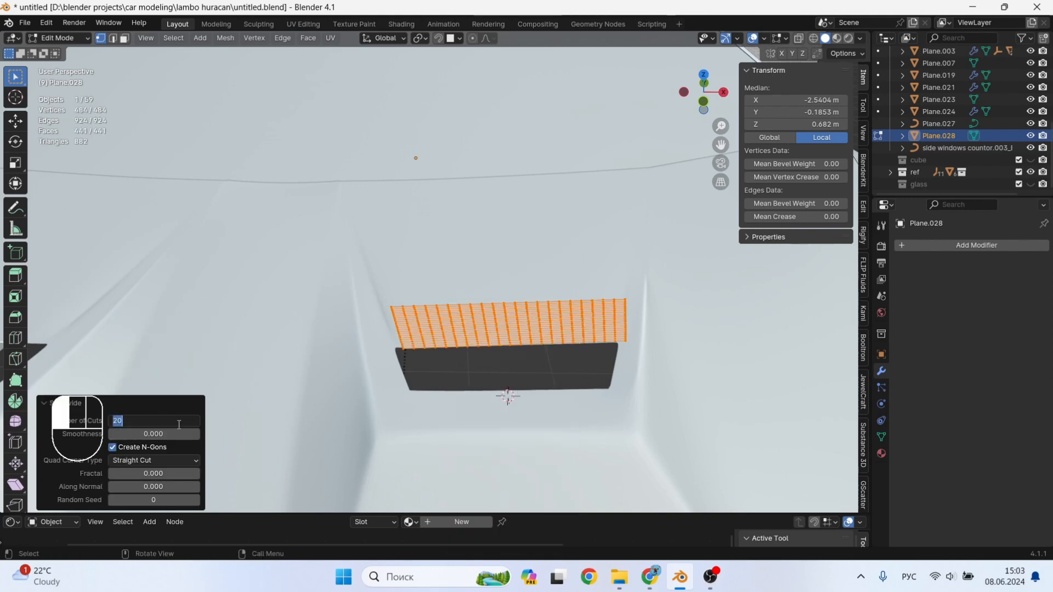
text(30)
key(Return)
scroll(340, 374, up, 5)
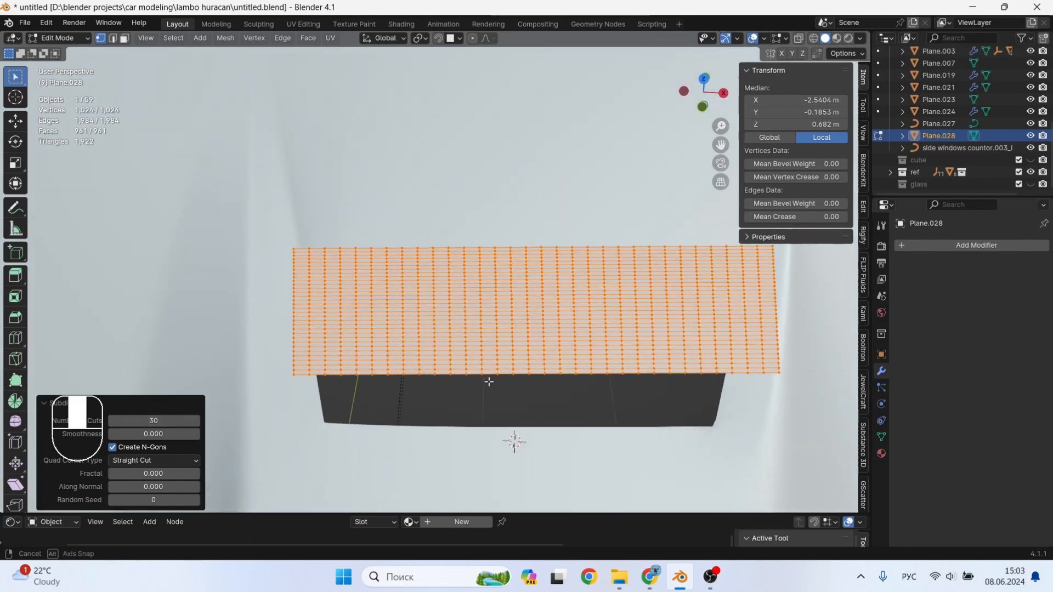
Add a Wireframe modifier to the subdivided plane with a thickness of 0.002 m.
key(Tab)
click(1008, 247)
mouse_move(946, 248)
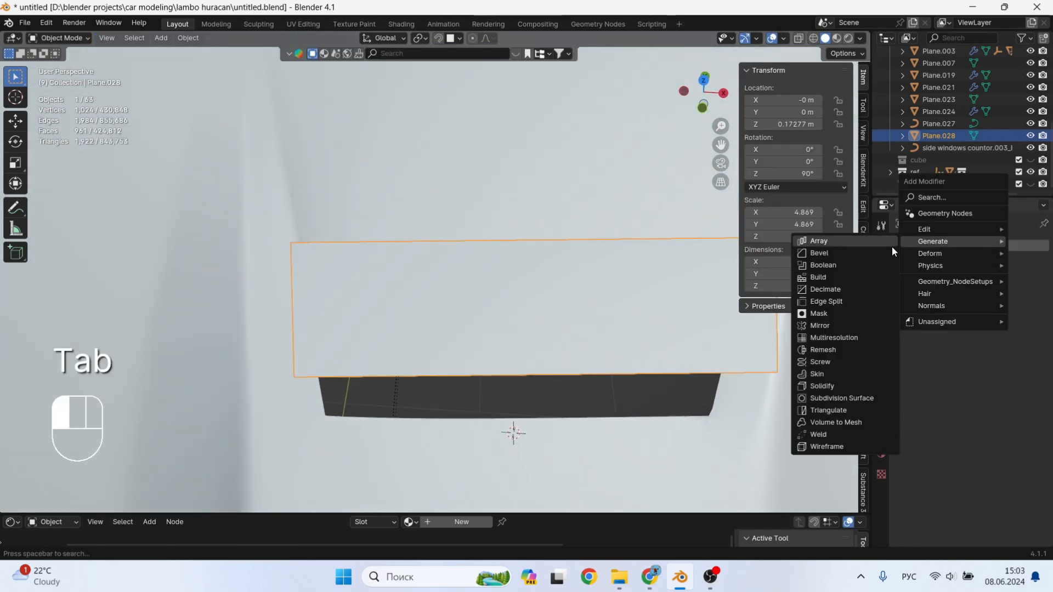
click(848, 446)
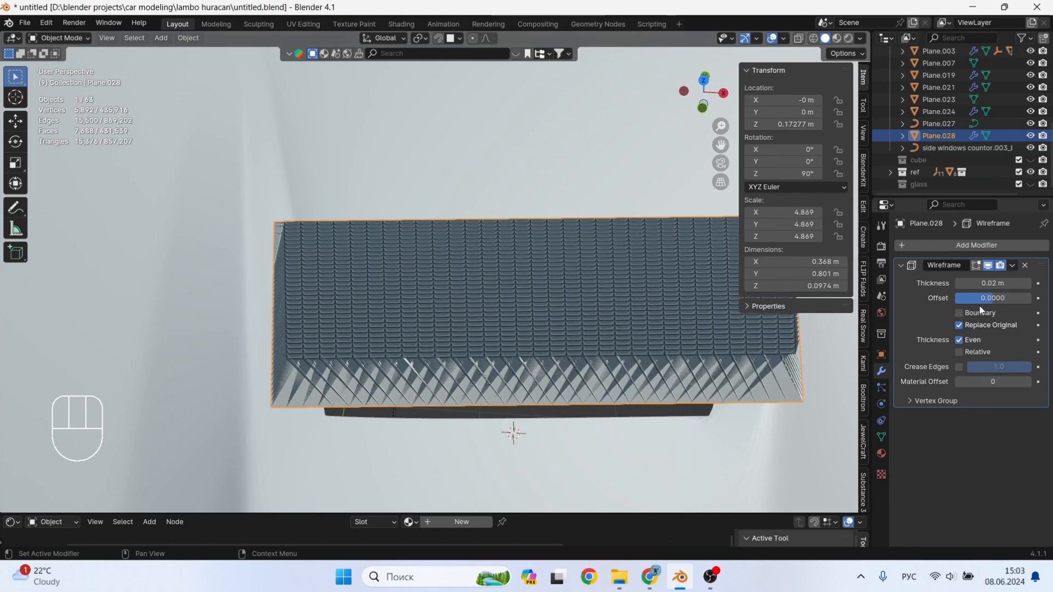
drag(992, 284, 972, 284)
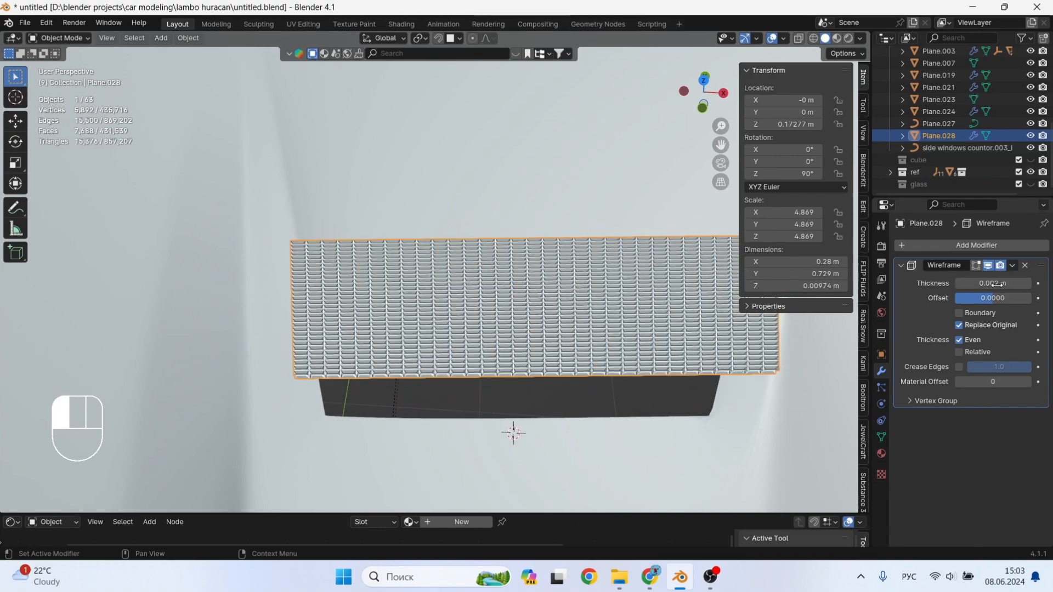
Apply the plane's scale and compare its mesh in Edit Mode and Object Mode.
scroll(603, 336, up, 2)
middle_drag(603, 337, 524, 379)
key(ctrl+a)
click(547, 380)
key(Tab)
scroll(540, 409, down, 2)
key(Tab)
key(Tab)
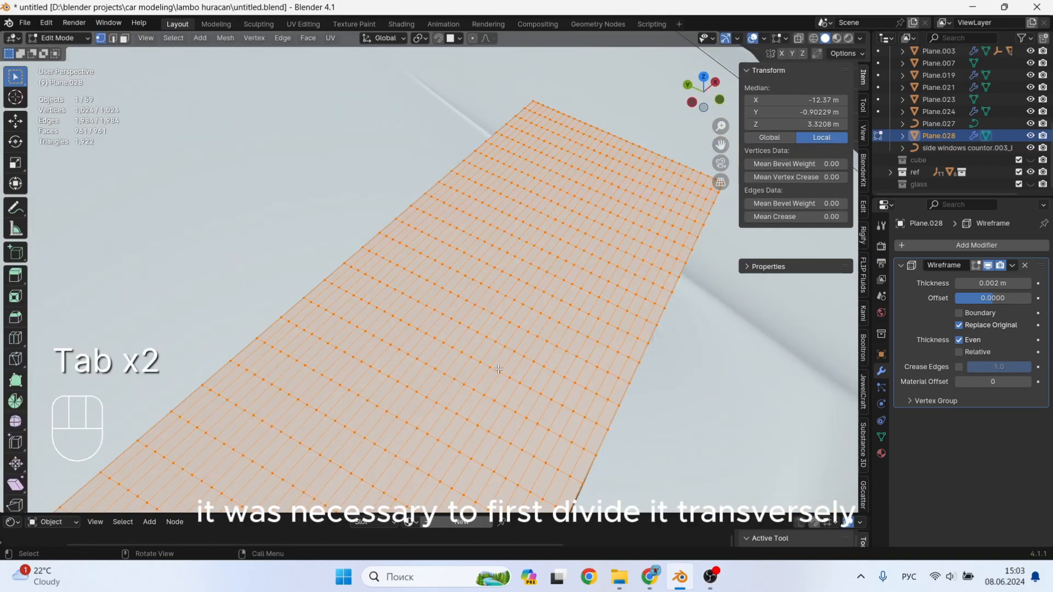
Undo the applied scale, the Wireframe modifier and the subdivision, back to the single-face plane.
middle_drag(397, 400, 498, 374)
key(ctrl+z)
key(ctrl+z)
key(ctrl+z)
key(ctrl+z)
key(ctrl+z)
key(ctrl+z)
key(ctrl+z)
key(ctrl+z)
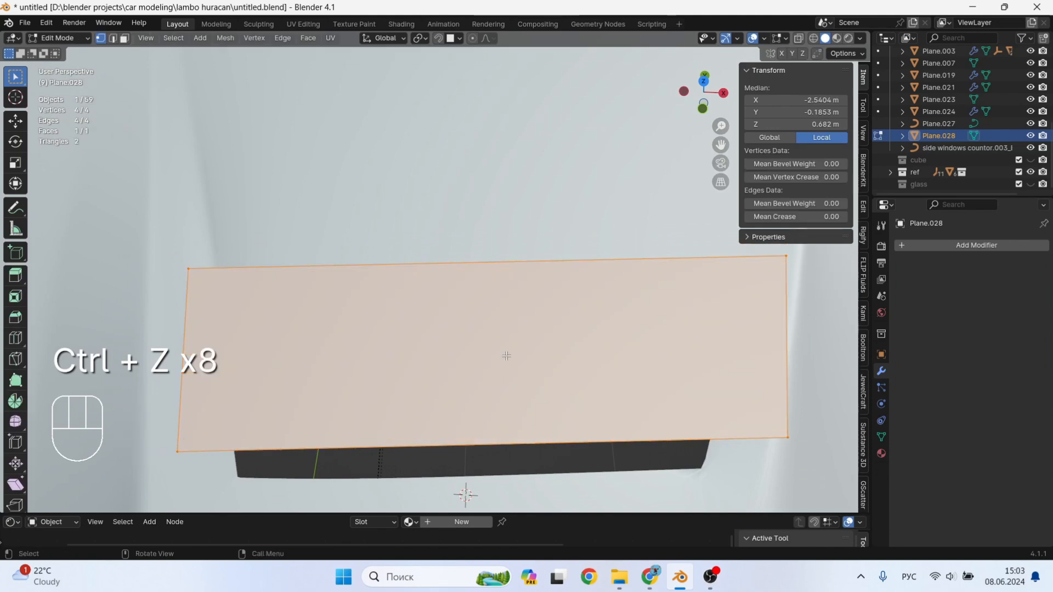
Add two evenly spaced transverse loop cuts that divide the plane into three equal sections.
key(ctrl+r)
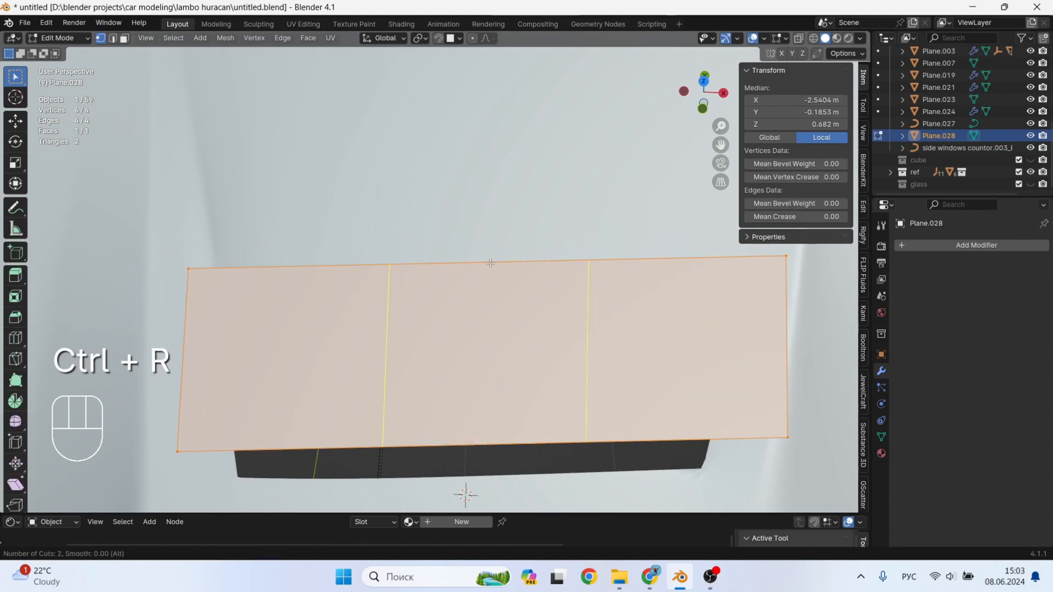
click(491, 263)
right_click(490, 263)
Subdivide all three sections of the plane with 30 cuts.
key(Tab)
key(Tab)
key(a)
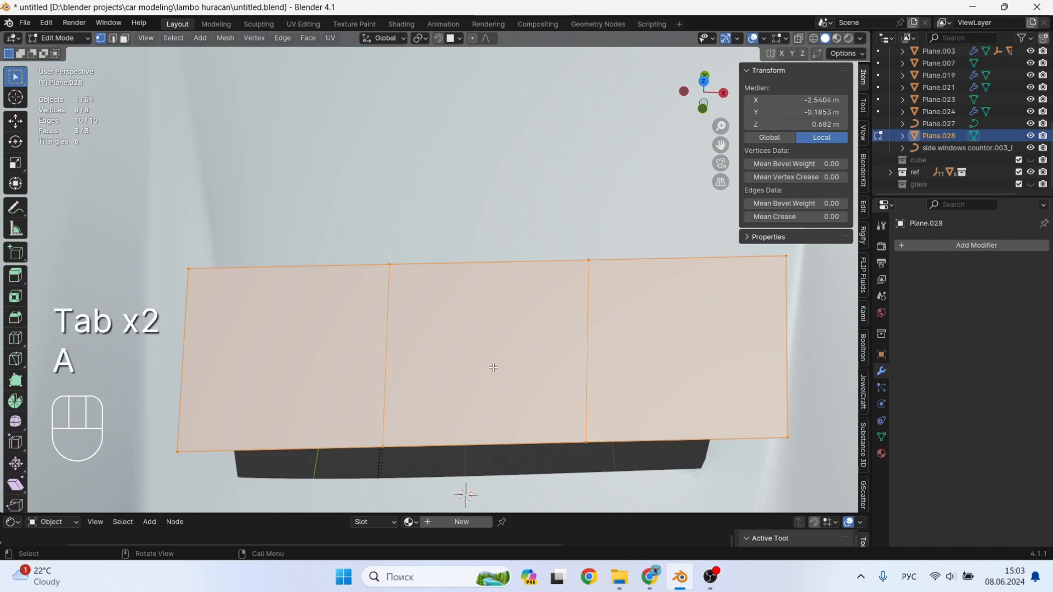
right_click(387, 349)
click(378, 283)
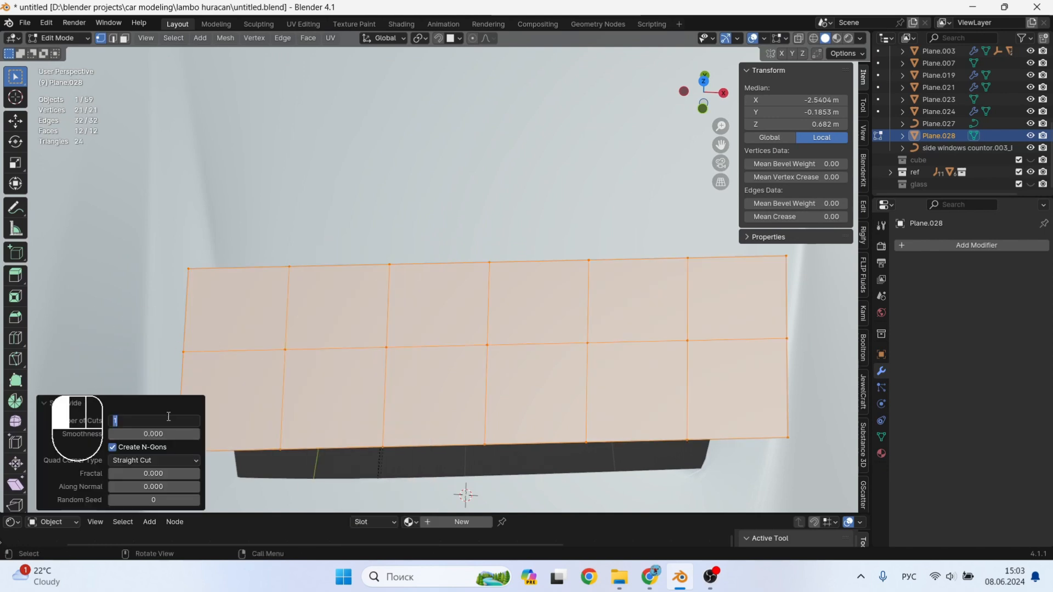
click(176, 413)
text(30)
key(Return)
Add a Wireframe modifier to the subdivided plane and reduce its thickness to 0.0005 m.
key(Tab)
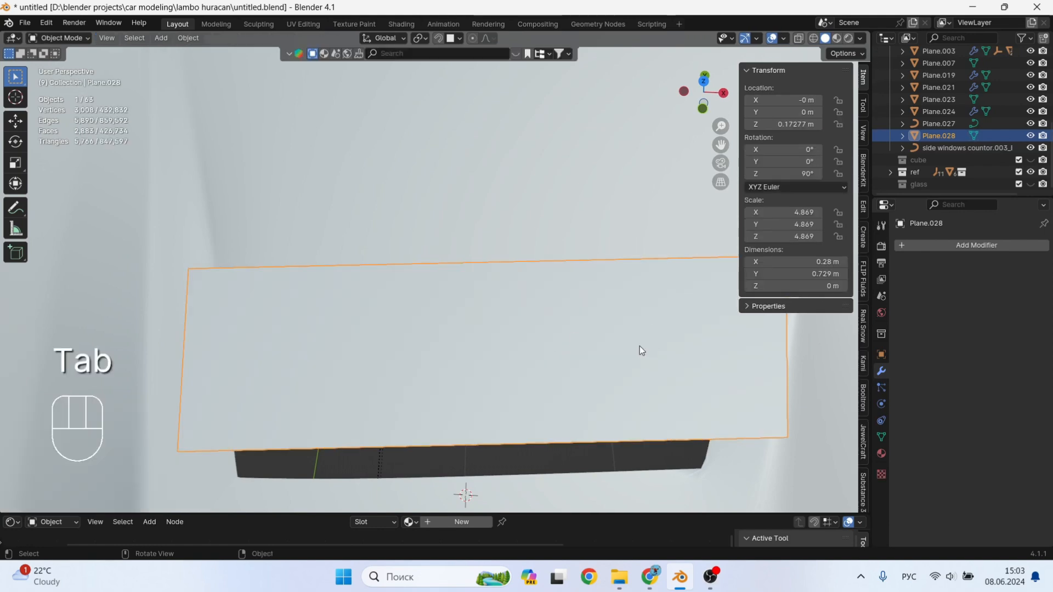
click(962, 245)
mouse_move(962, 249)
click(818, 458)
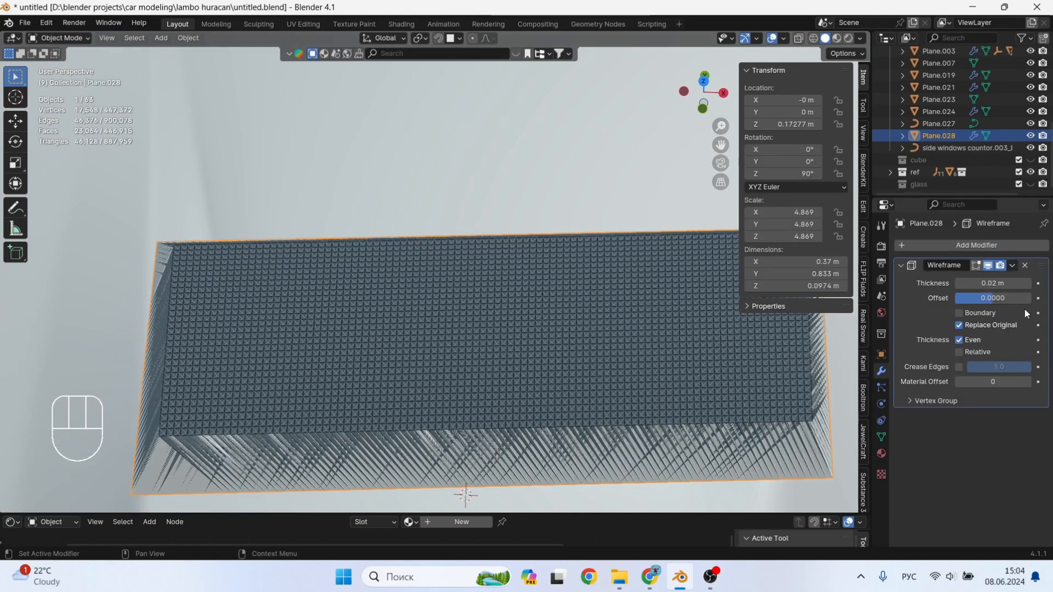
text(001)
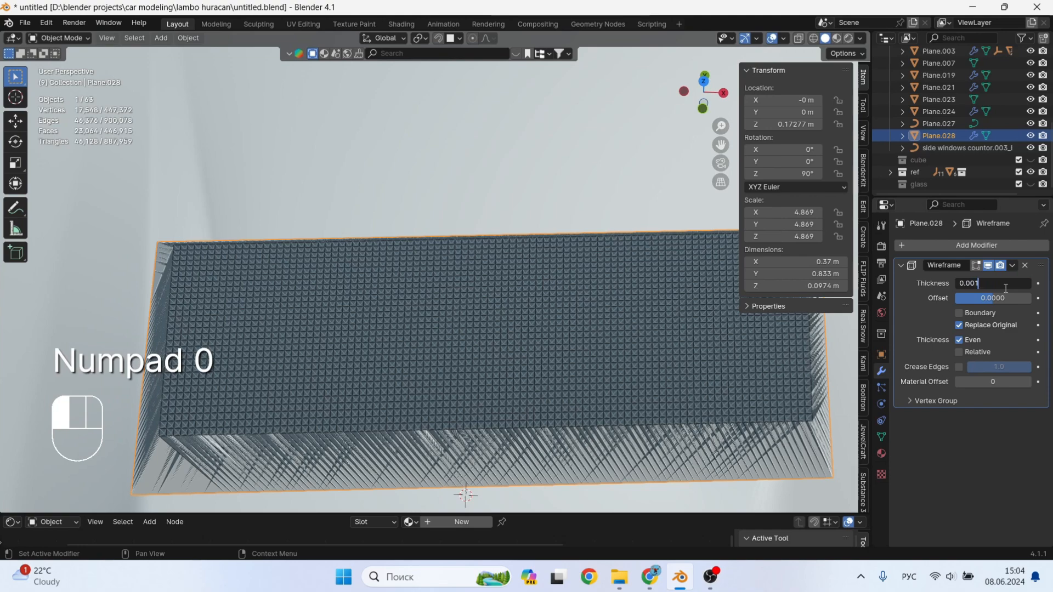
key(Return)
scroll(626, 391, up, 4)
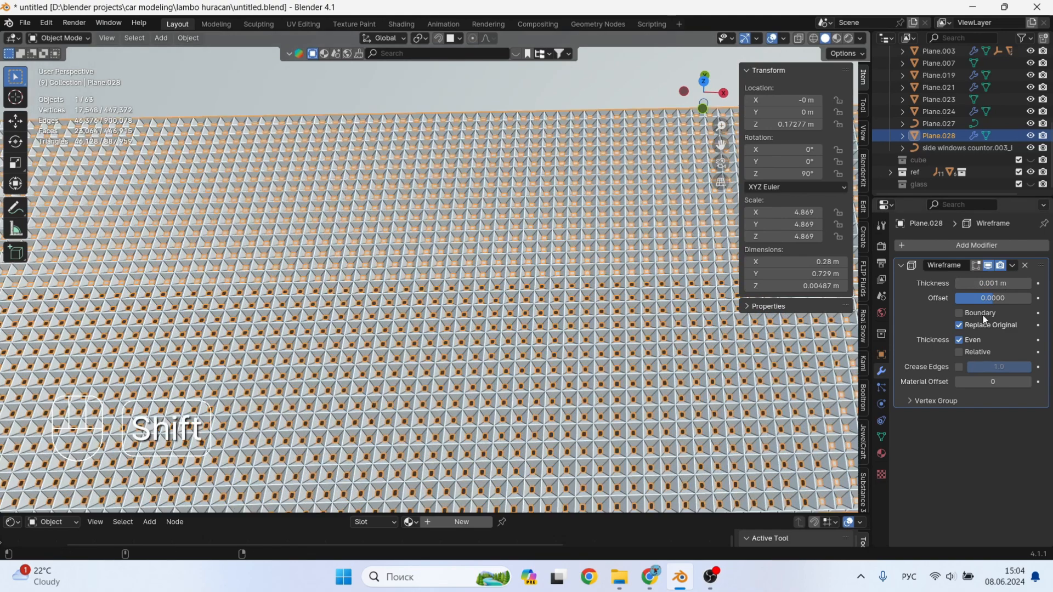
shift+drag(992, 284, 984, 283)
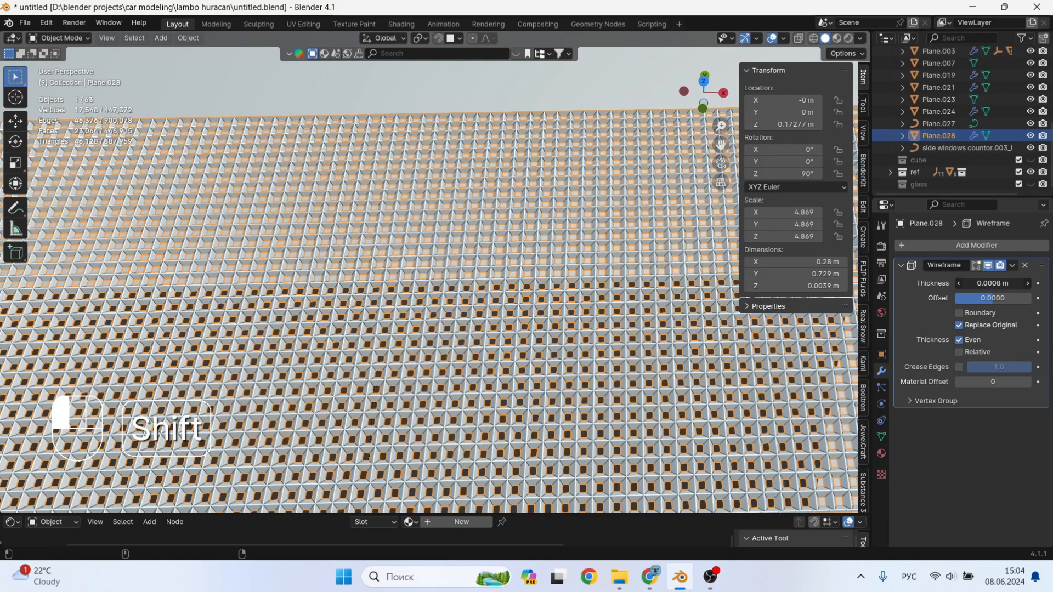
shift+drag(985, 284, 979, 283)
In Object Mode, lower the wireframe grille about 0.168 m along Z onto the dark vent opening.
key(Tab)
key(Tab)
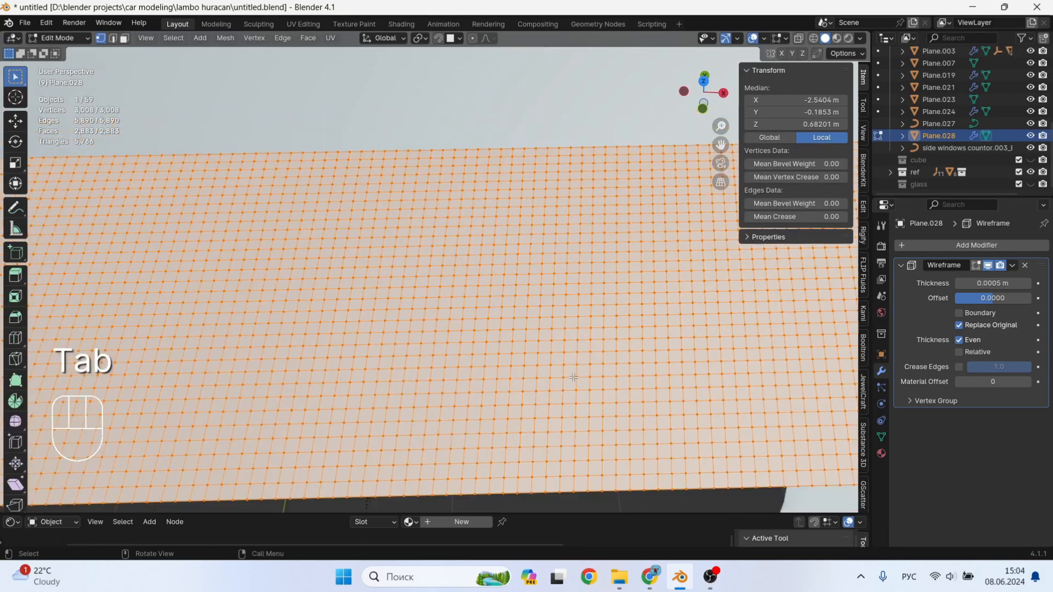
scroll(594, 376, down, 5)
key(g)
key(z)
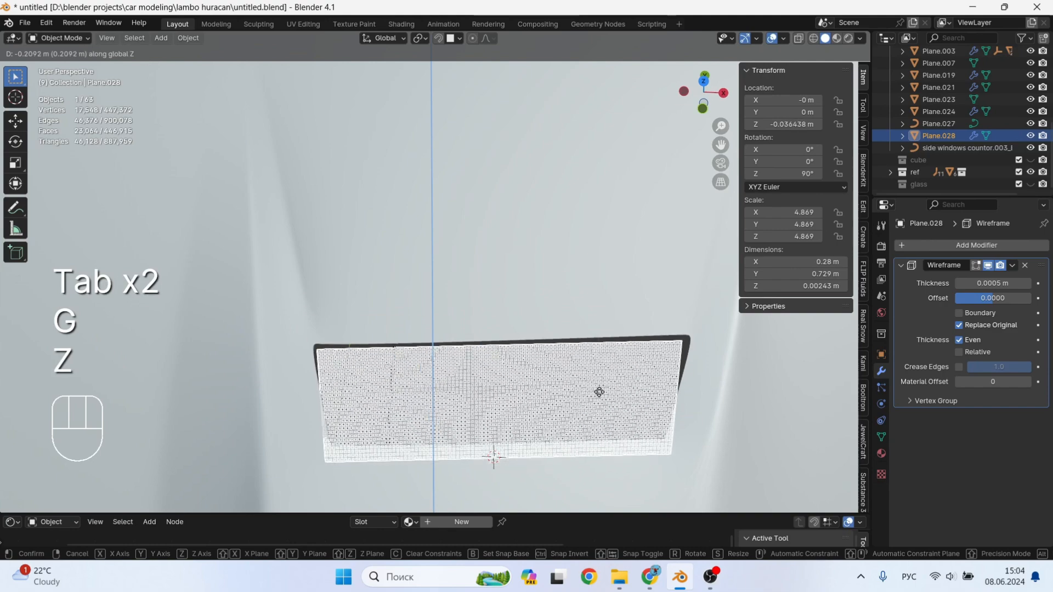
click(598, 390)
Scale the grille uniformly by about 1.004 and move it about 0.041 m along Y.
key(s)
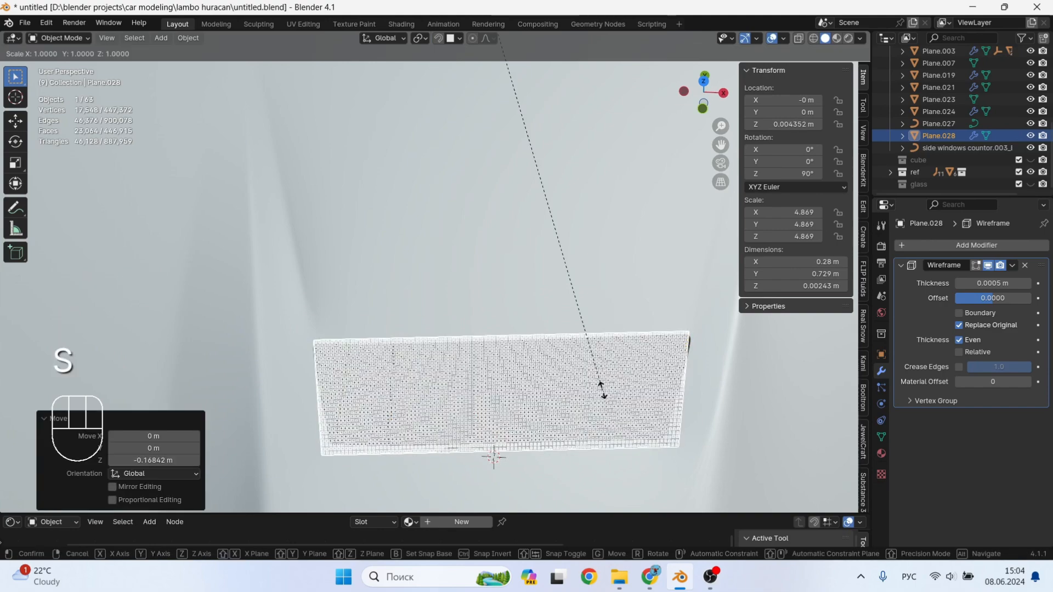
key(g)
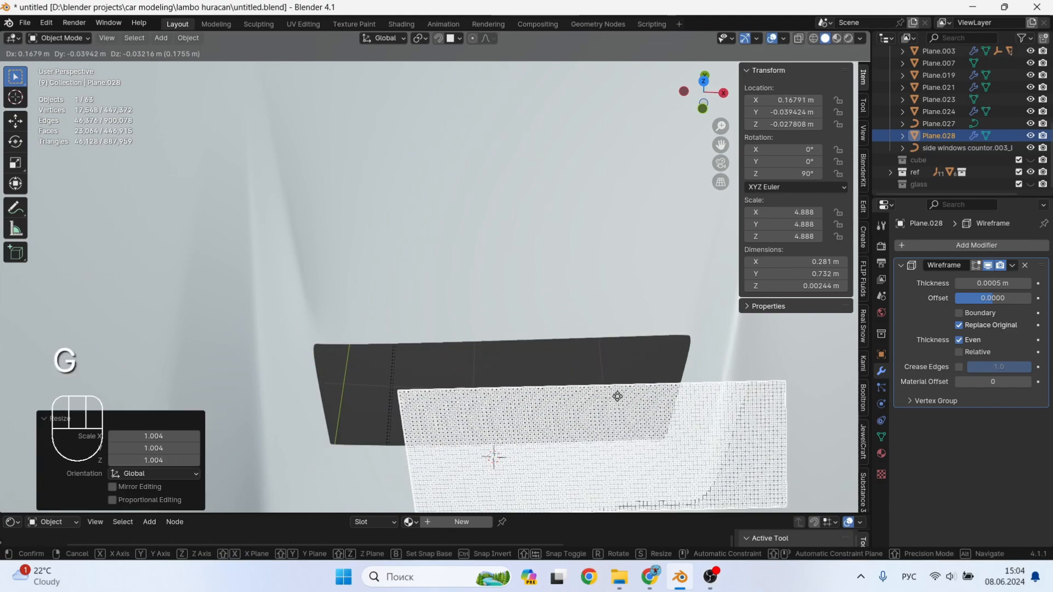
key(y)
click(618, 413)
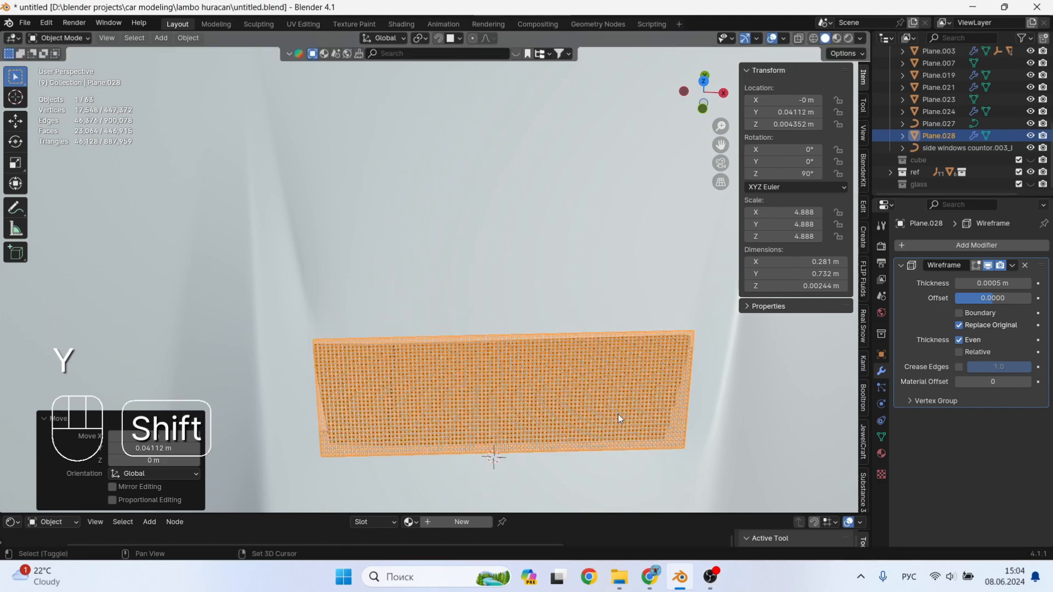
Set the grille's origin to its geometry.
middle_drag(617, 414, 706, 373)
key(Tab)
key(Tab)
right_click(603, 354)
mouse_move(604, 354)
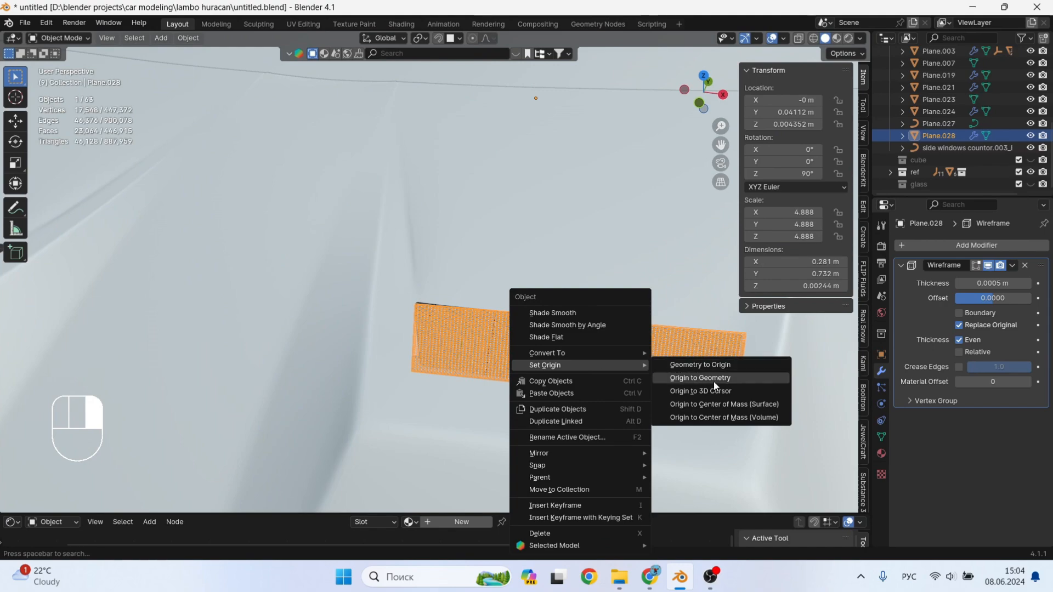
click(713, 381)
Enlarge the grille by about 1.054 along X and about 1.17 along Y to cover the vent opening.
key(s)
key(x)
click(591, 378)
key(s)
key(y)
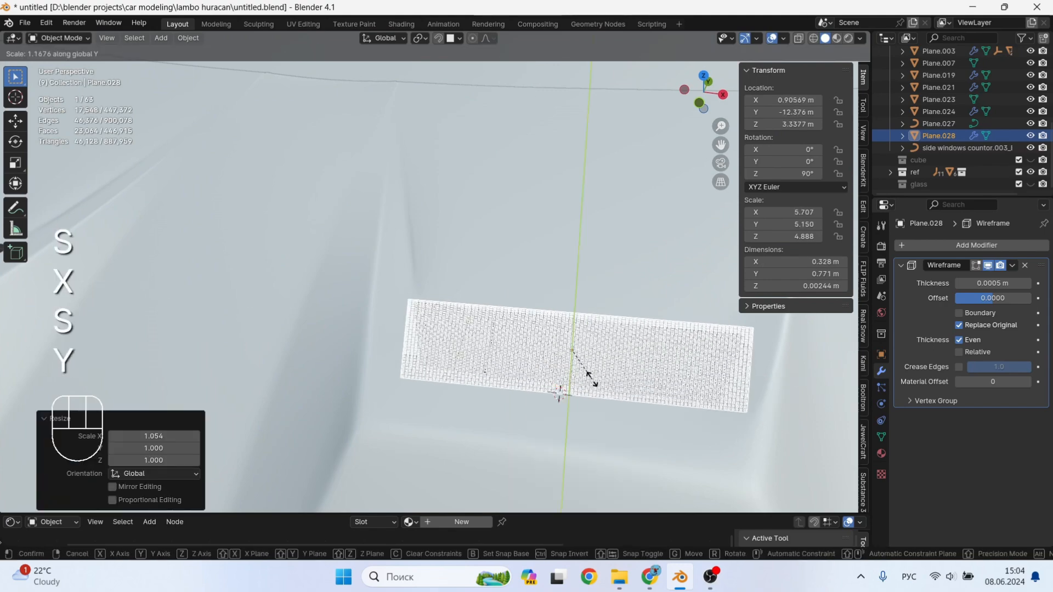
click(557, 393)
In Edit Mode, move the whole grille mesh about 0.0135 m along Y.
key(Tab)
middle_drag(557, 394, 477, 374)
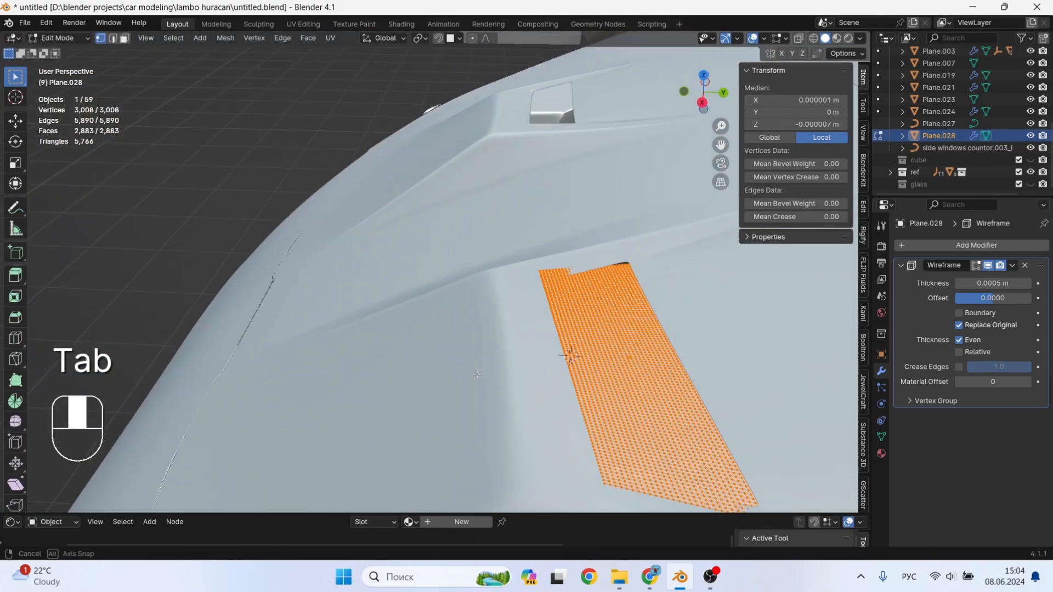
key(g)
key(y)
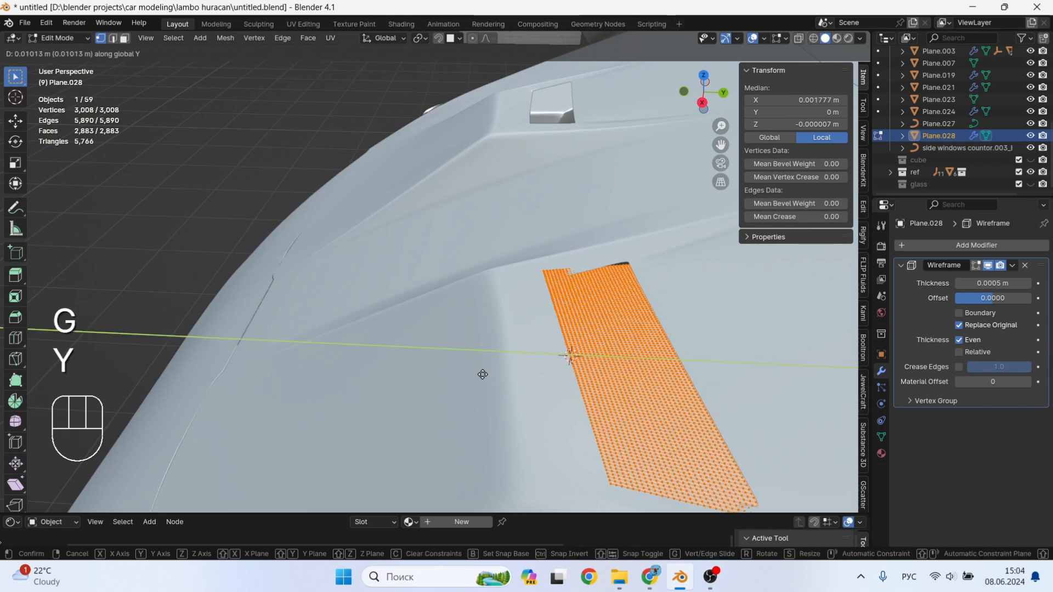
click(482, 371)
Tilt the grille mesh to the body surface by rotating it about 12.2° around X and 1.63° around Y.
key(r)
key(x)
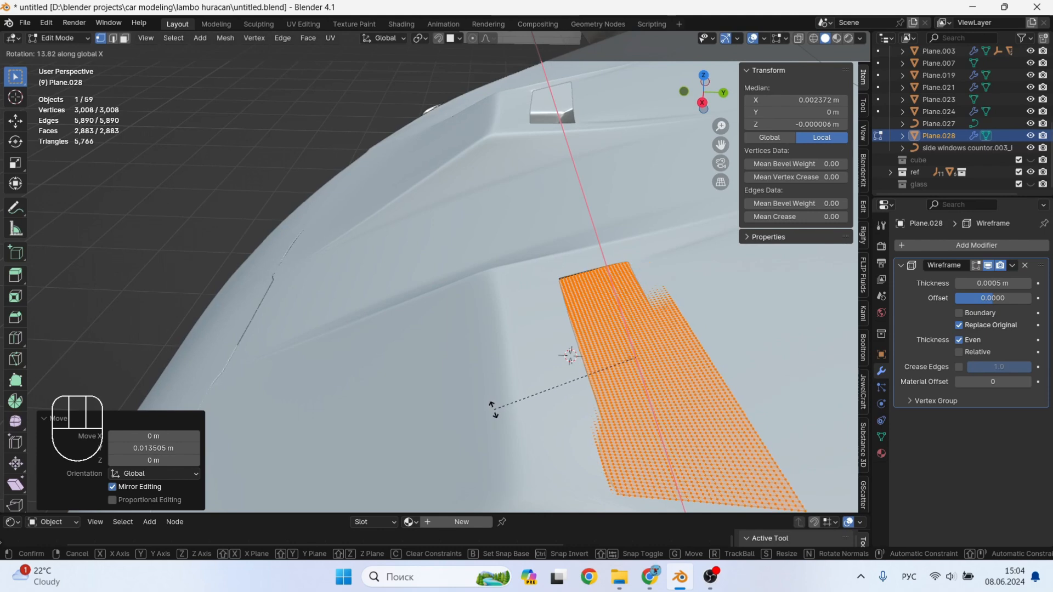
click(493, 411)
middle_drag(493, 411, 645, 337)
key(r)
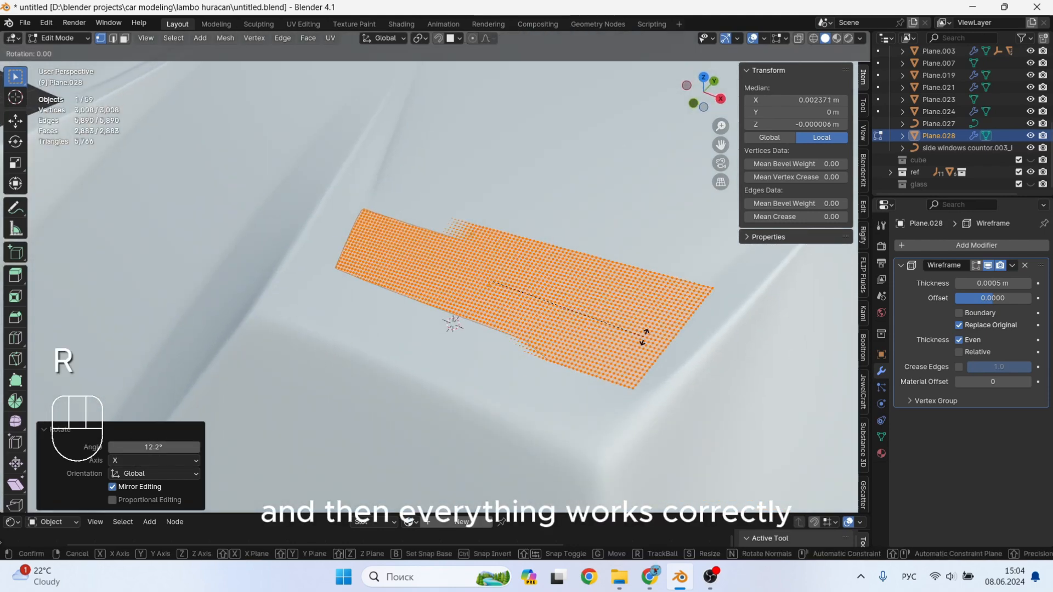
key(y)
click(644, 342)
Lower the grille mesh about 0.0075 m along Z and rotate it about 0.82° around Y.
key(g)
key(z)
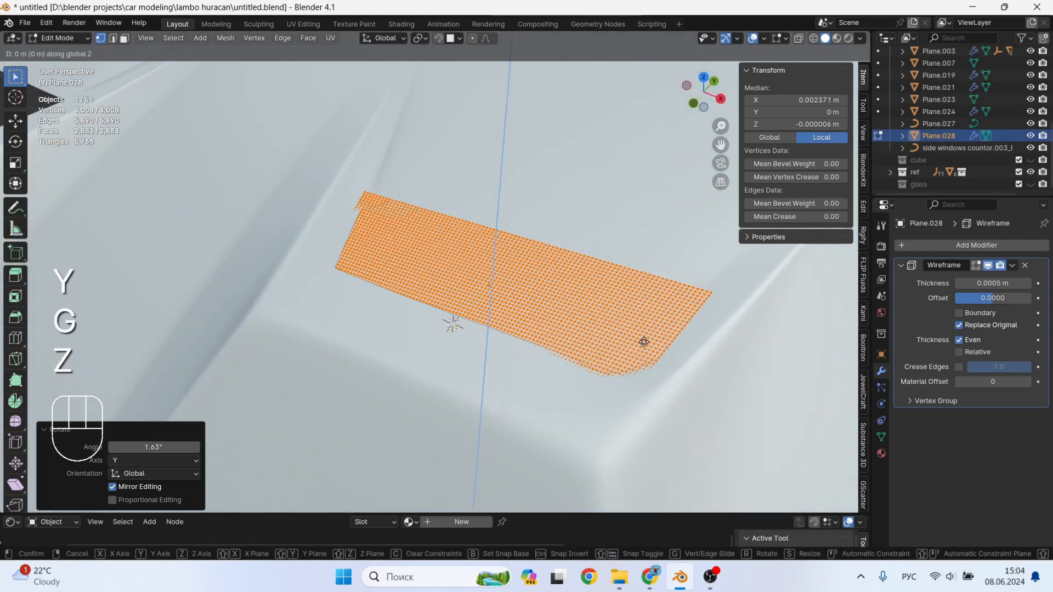
click(644, 344)
key(r)
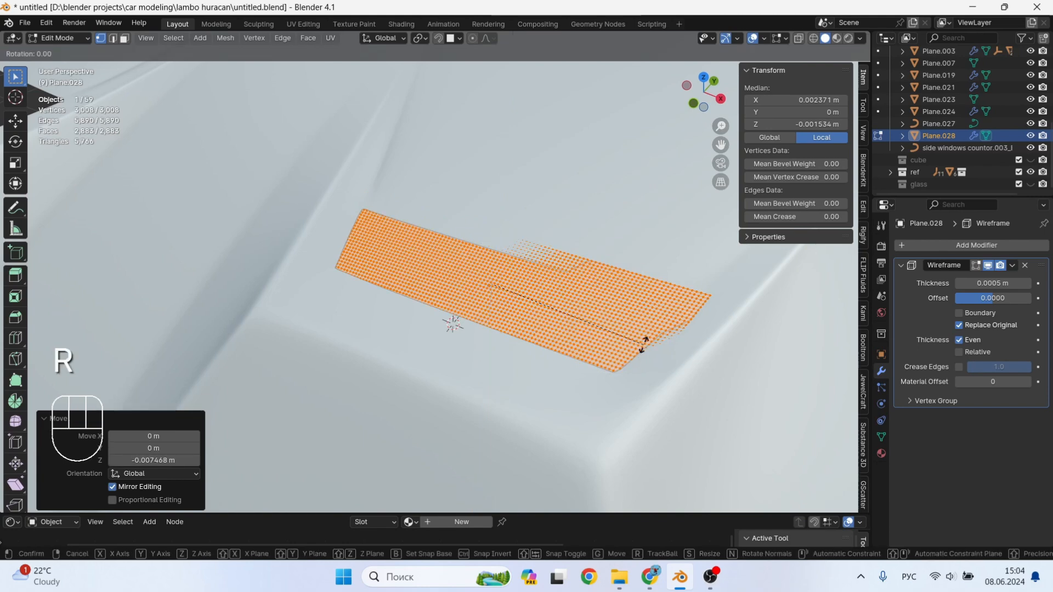
key(y)
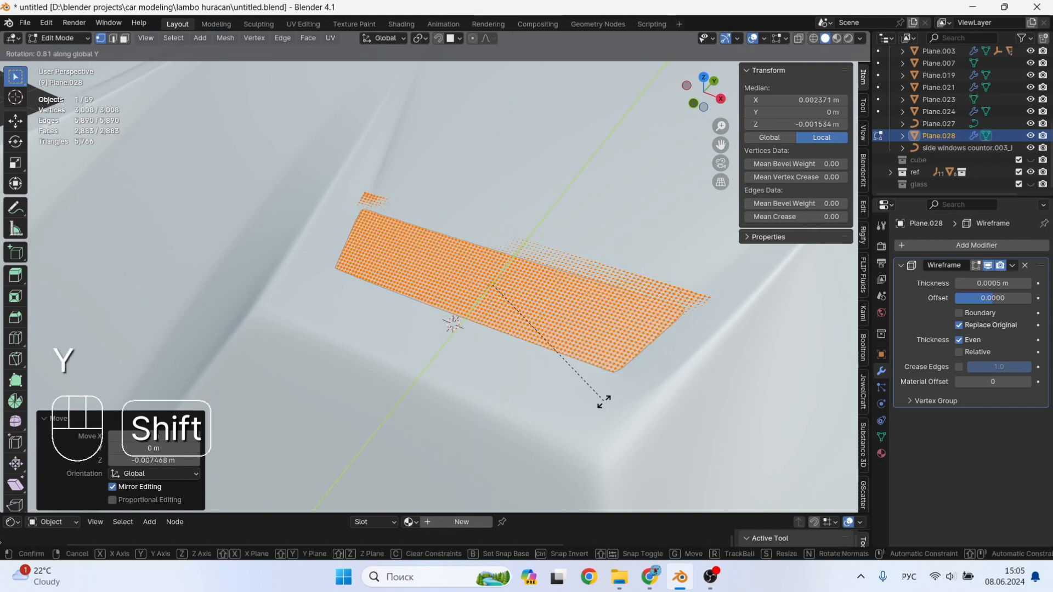
click(604, 402)
Rotate the grille mesh about -3.09° around X to align it with the vent opening.
scroll(570, 288, up, 2)
middle_drag(570, 288, 493, 275)
key(r)
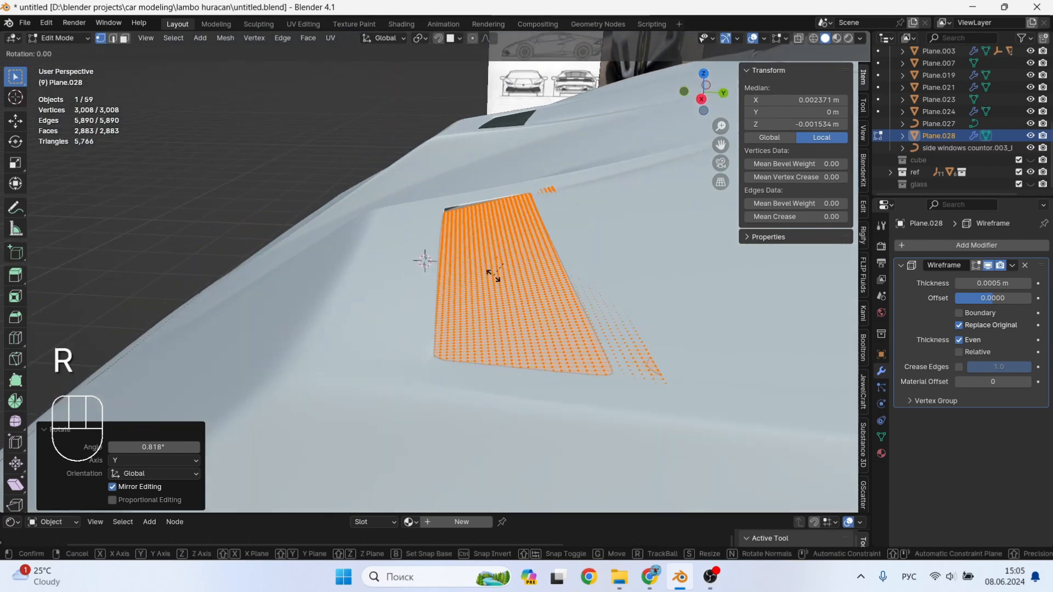
key(x)
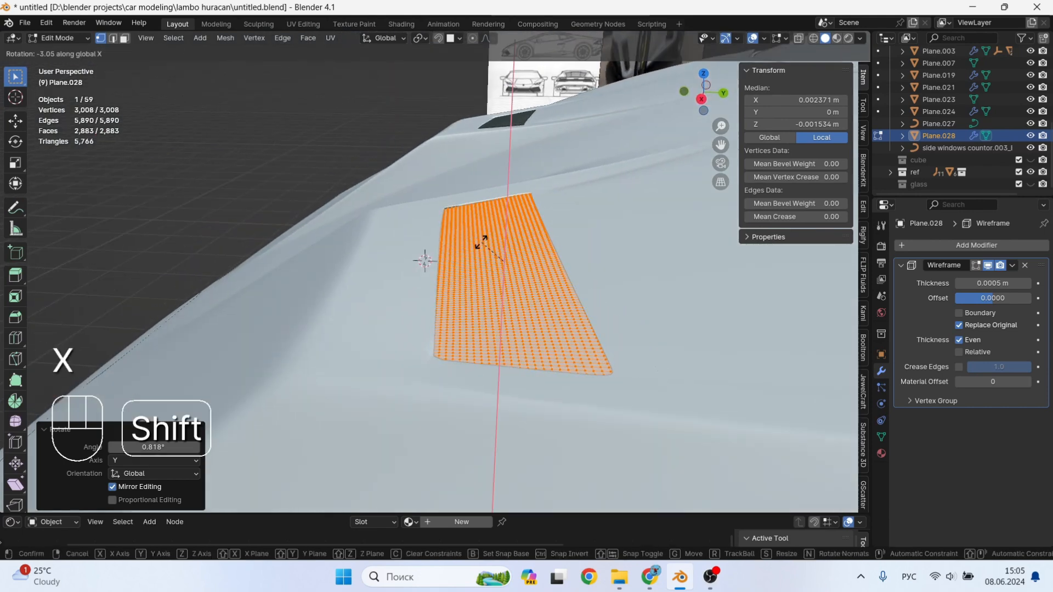
click(481, 243)
Shift the grille mesh slightly along Z at the vent opening and return to Object Mode.
scroll(509, 291, up, 2)
key(g)
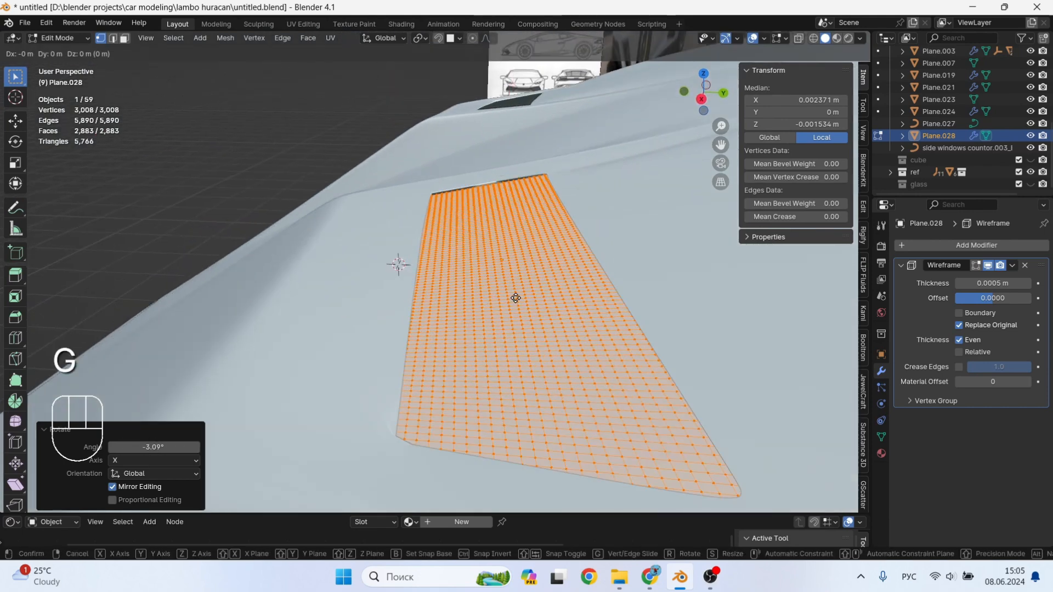
key(z)
click(522, 299)
scroll(521, 298, down, 3)
key(Tab)
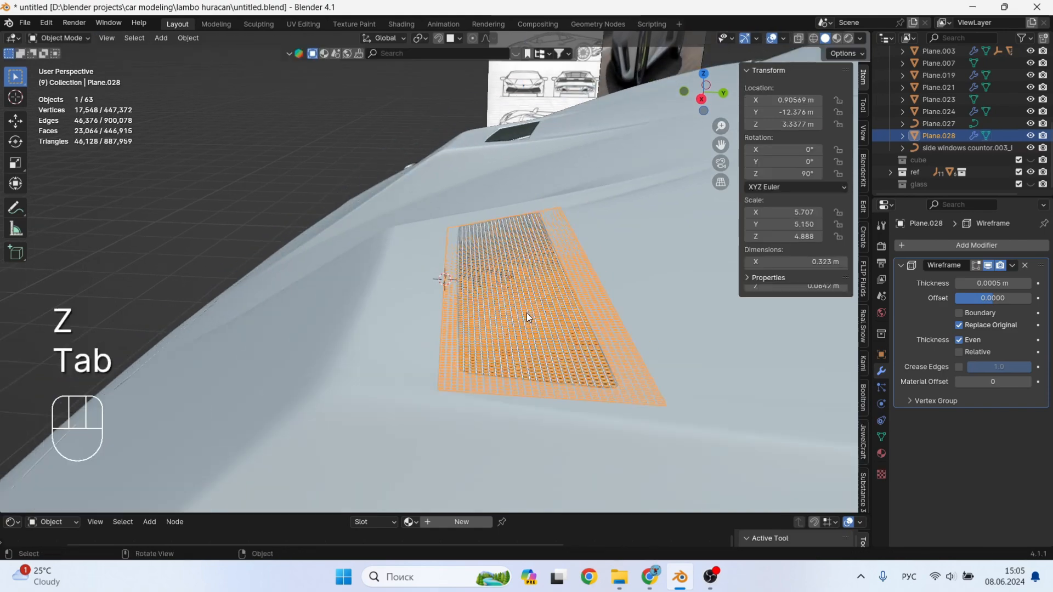
Add a Mirror modifier to the hood grille using the car body as mirror object, with only the Y axis enabled.
shift+middle_drag(564, 314, 383, 297)
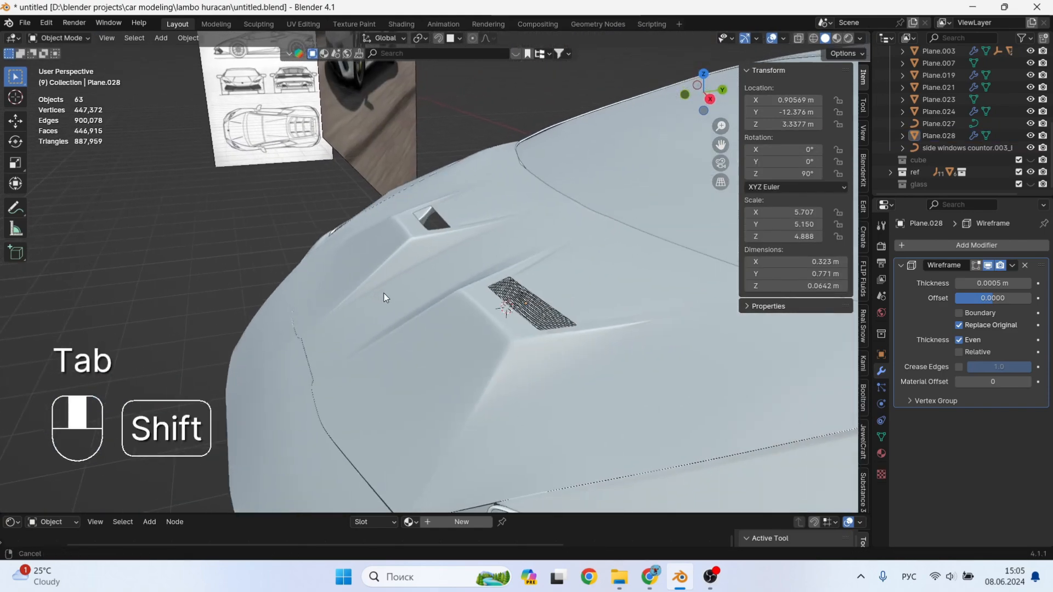
click(539, 313)
click(955, 246)
mouse_move(955, 248)
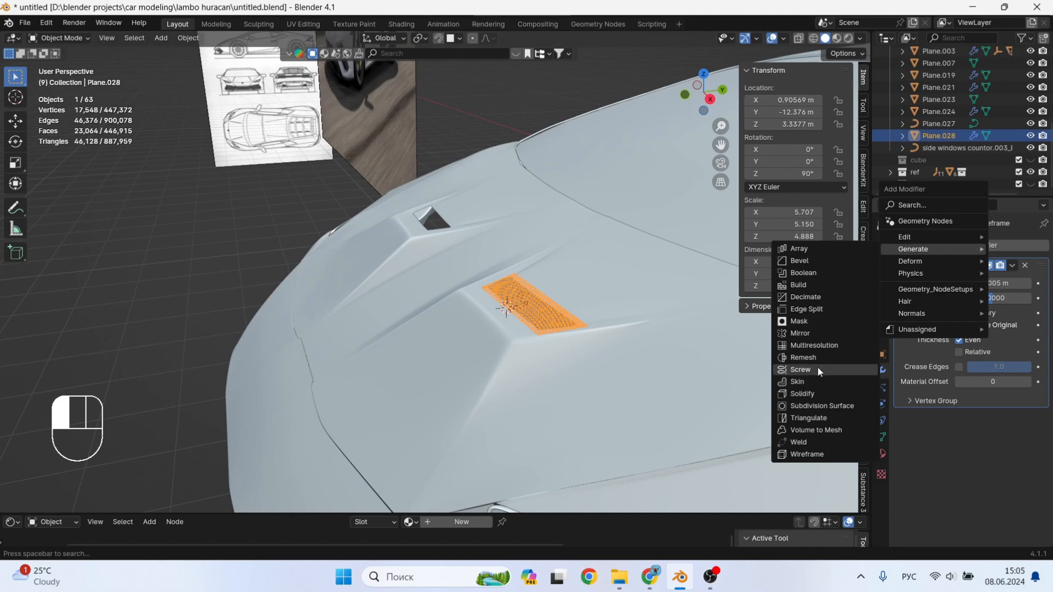
click(806, 333)
click(1024, 478)
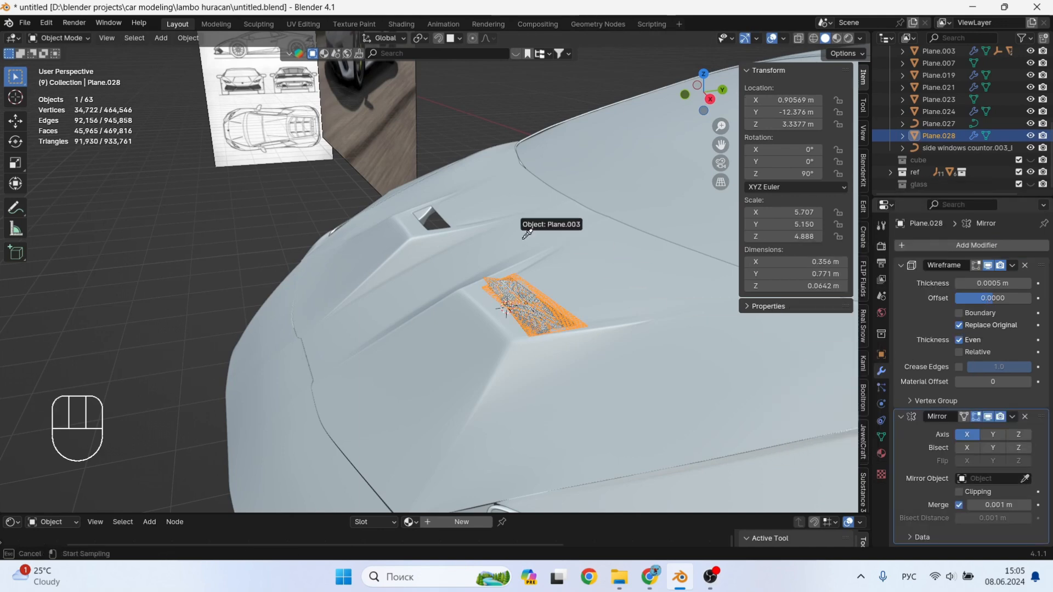
click(525, 235)
middle_drag(545, 251, 577, 258)
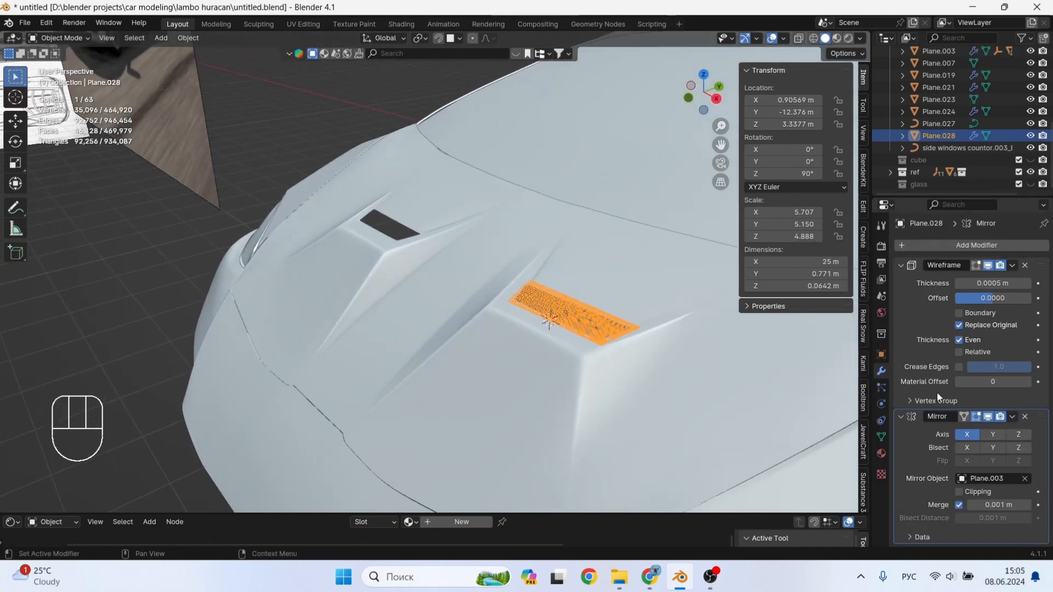
click(993, 434)
click(965, 435)
middle_drag(592, 340, 245, 259)
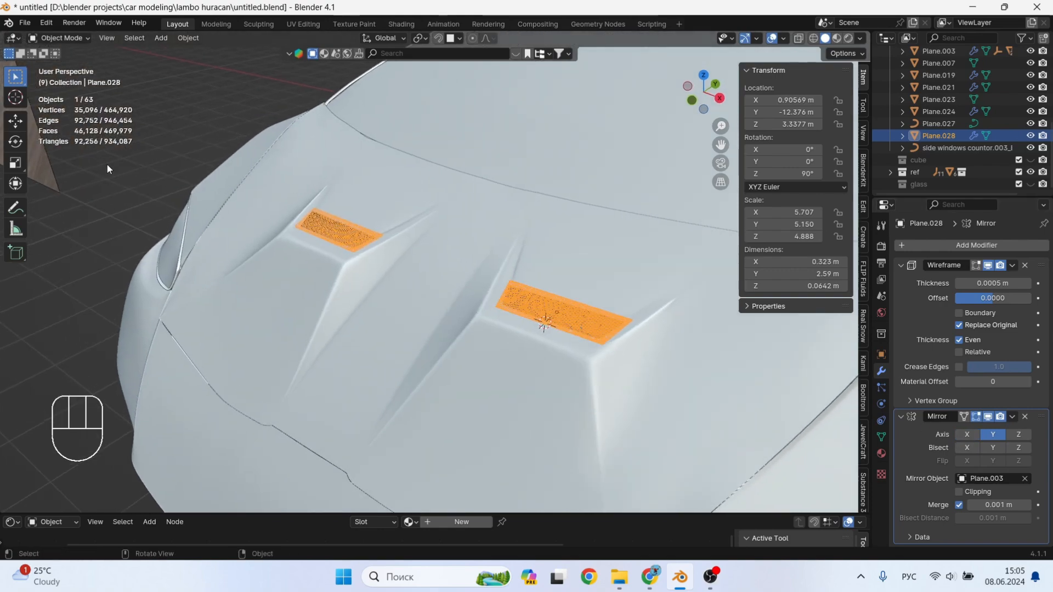
Deselect the grille, compare both hood vents with the yellow car reference photo and save the project.
key(alt+a)
scroll(488, 343, down, 3)
middle_drag(496, 344, 544, 333)
scroll(535, 291, down, 1)
shift+middle_drag(536, 228, 495, 330)
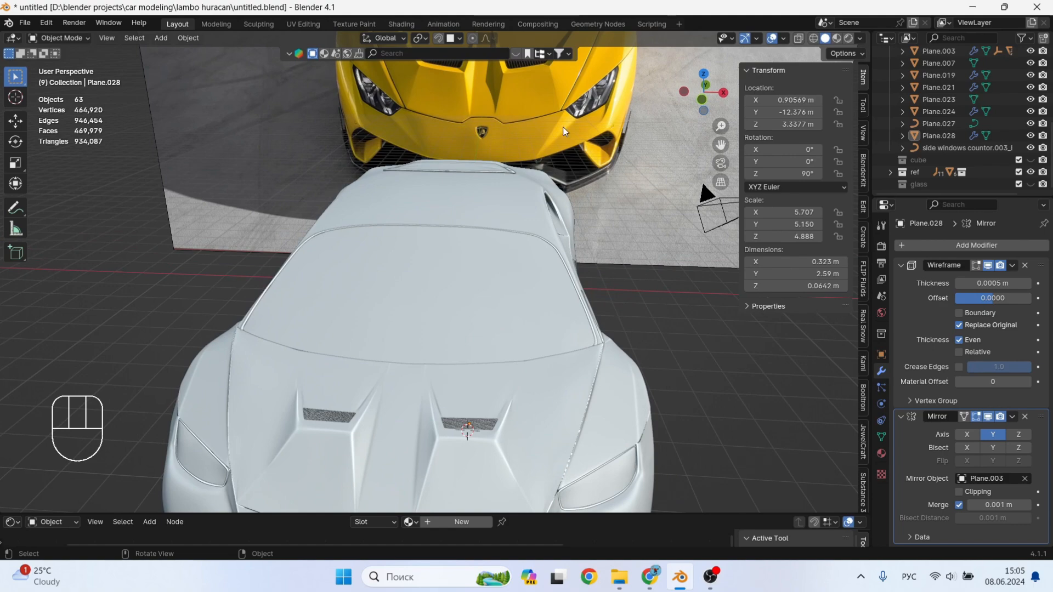
middle_drag(562, 126, 524, 136)
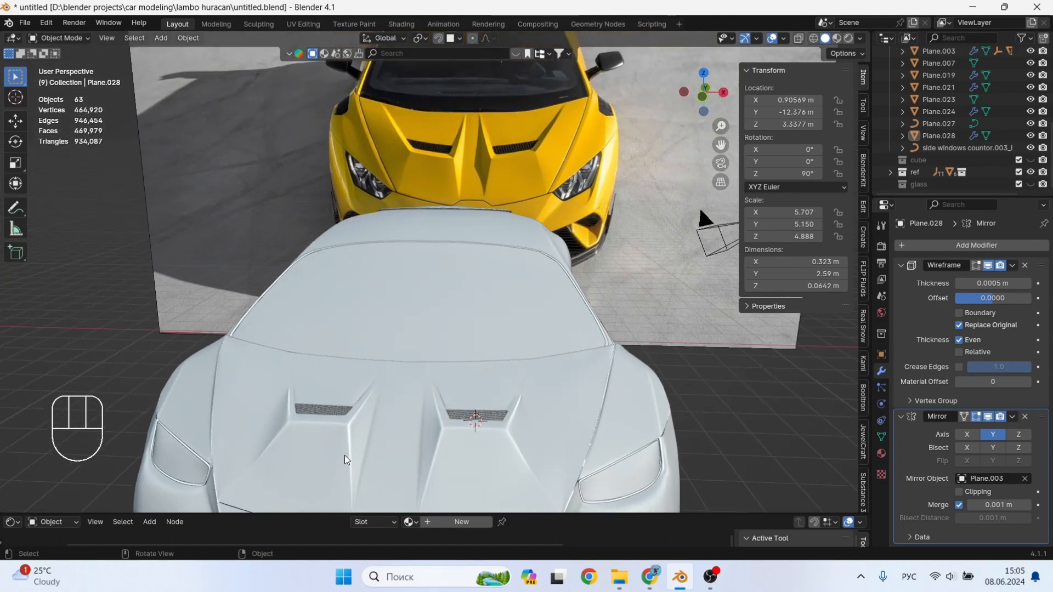
middle_drag(426, 436, 456, 367)
key(ctrl+s)
click(711, 577)
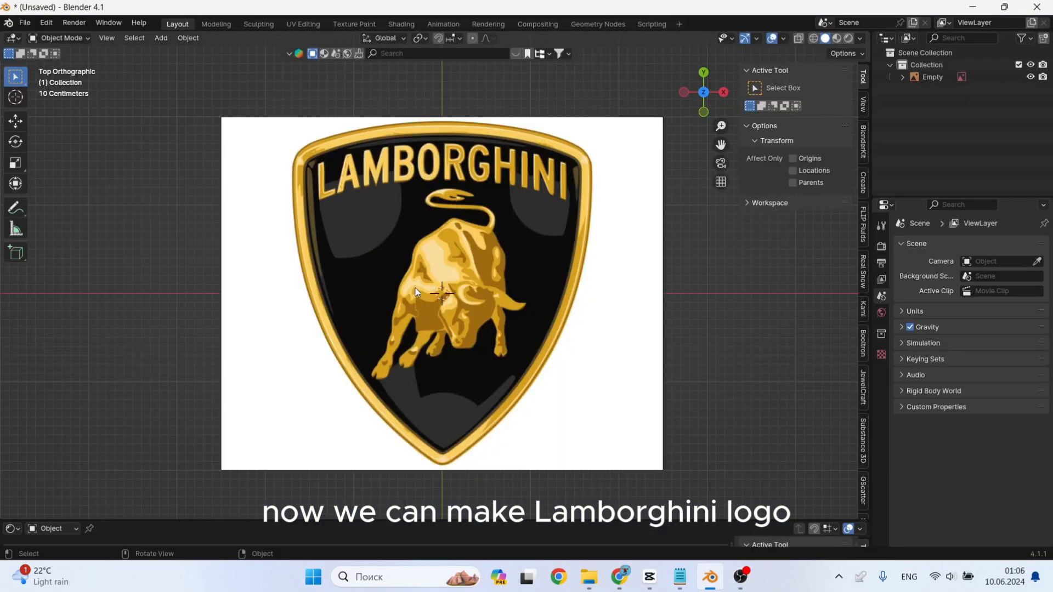
Add a plane over the Lamborghini logo reference image and subdivide it with 2 cuts.
key(shift+a)
mouse_move(416, 280)
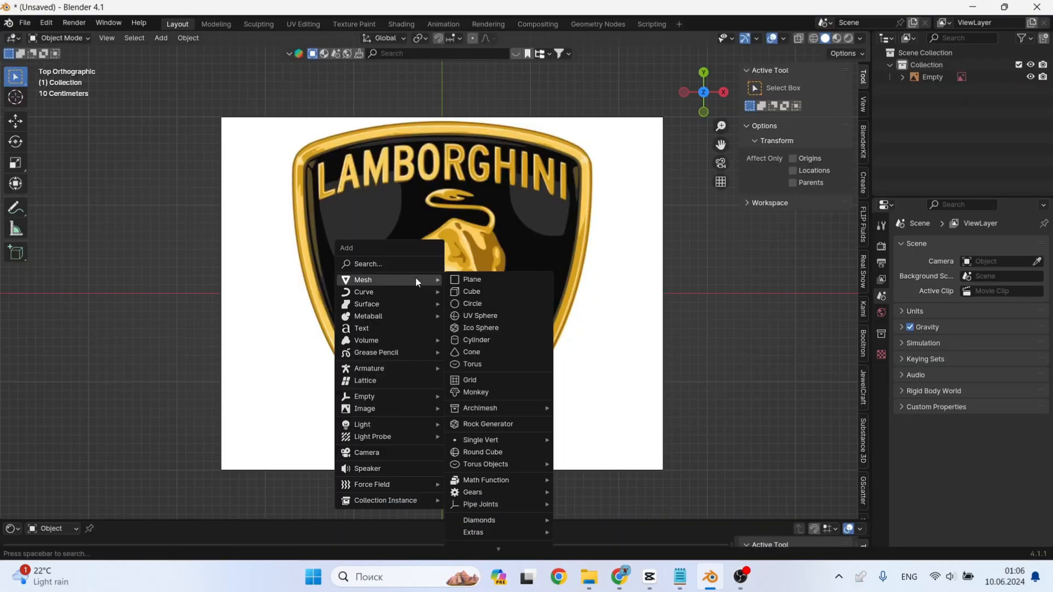
click(466, 280)
key(Tab)
scroll(488, 306, up, 1)
right_click(458, 306)
click(422, 280)
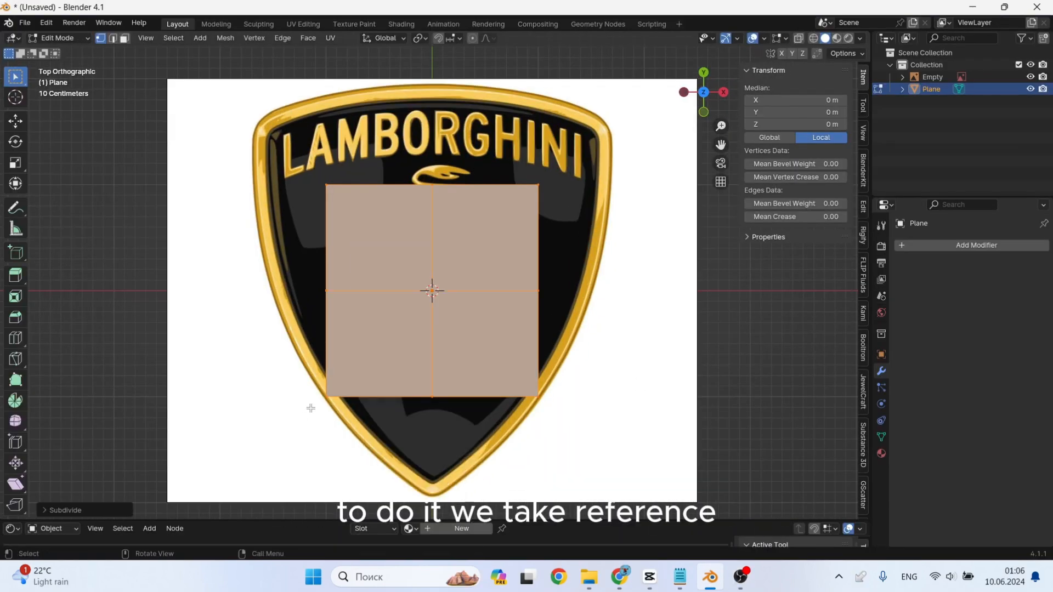
click(72, 515)
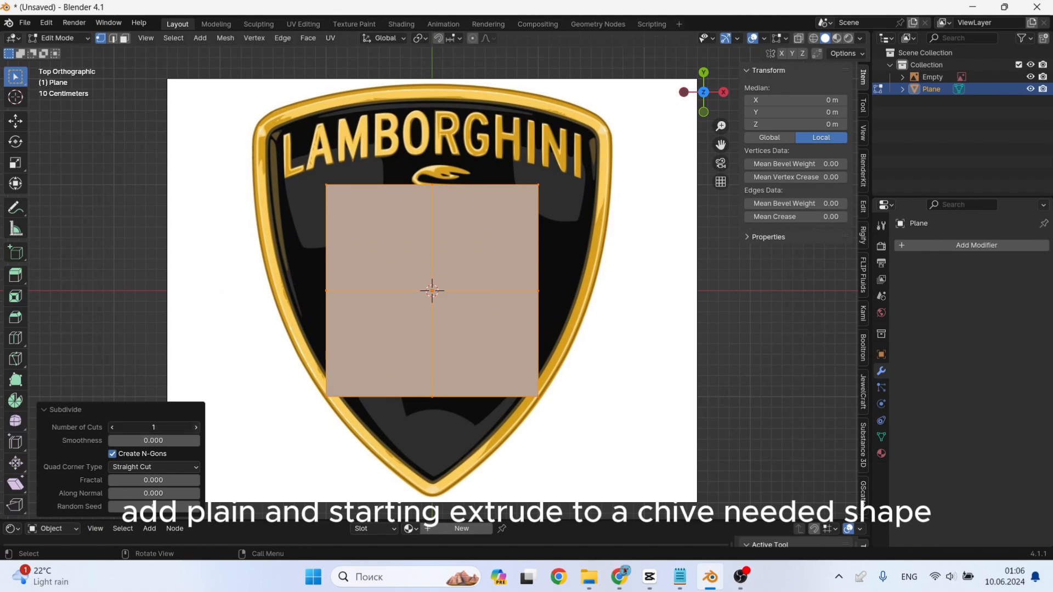
Extrude the plane's lowest row of vertices -0.95444 m along Y toward the tip of the shield.
drag(557, 367, 307, 426)
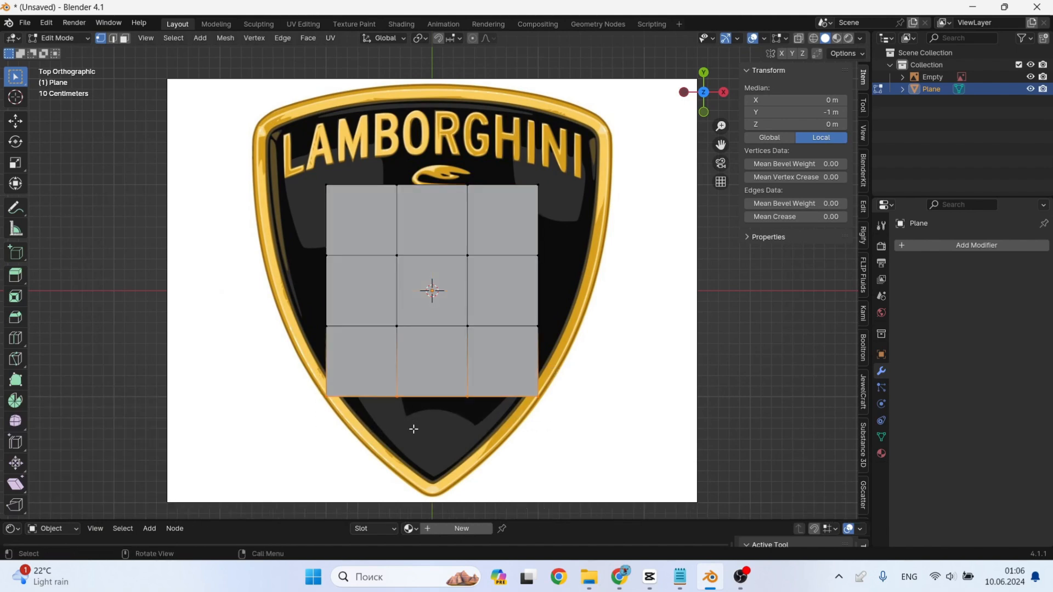
key(e)
key(y)
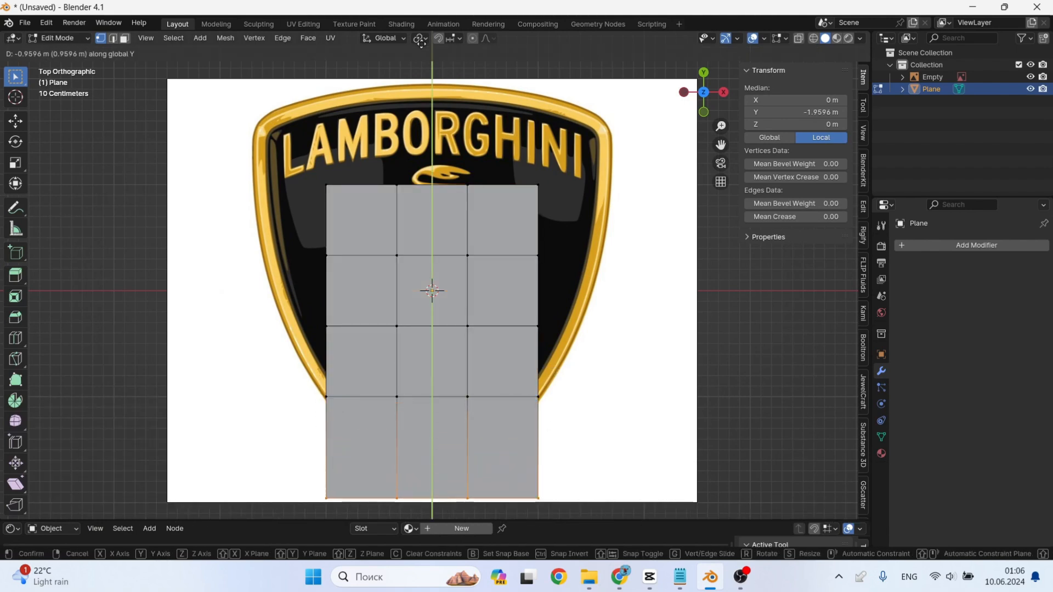
click(479, 21)
shift+scroll(476, 276, down, 4)
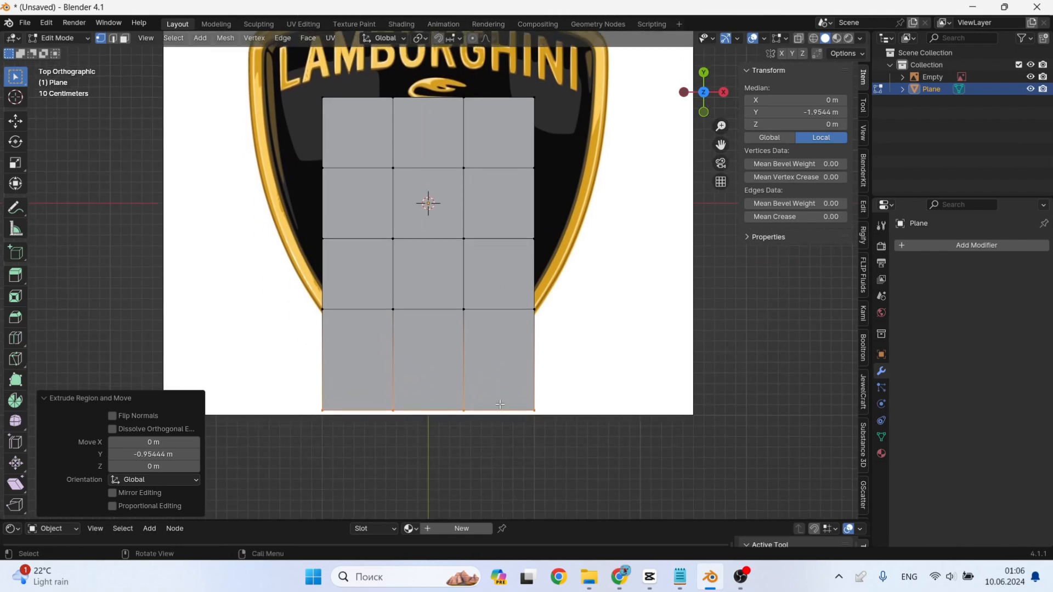
Enable the Screencast Keys display.
key(m)
scroll(870, 365, down, 5)
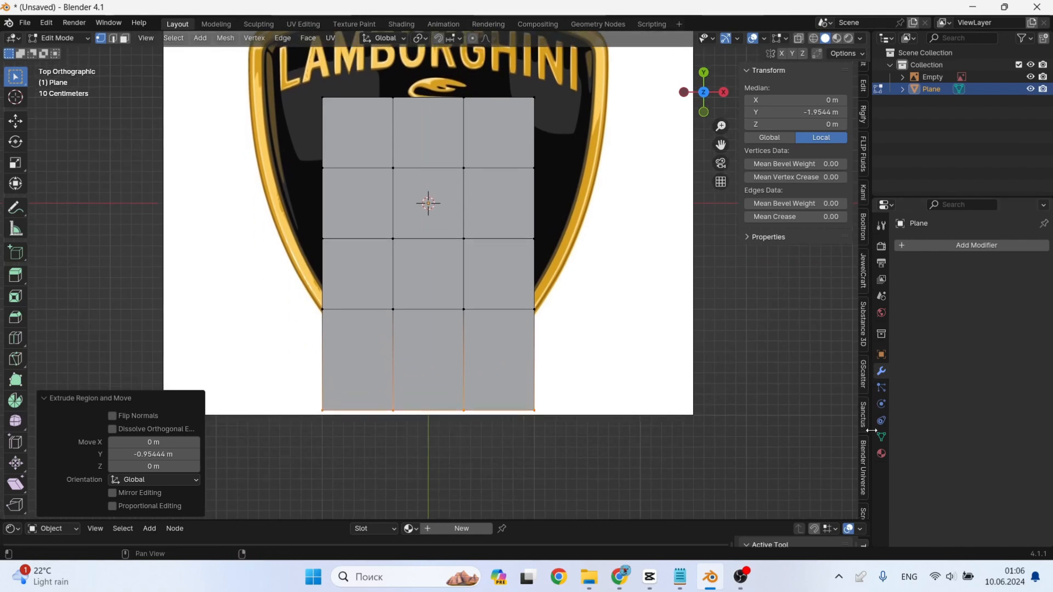
scroll(863, 469, down, 2)
click(863, 472)
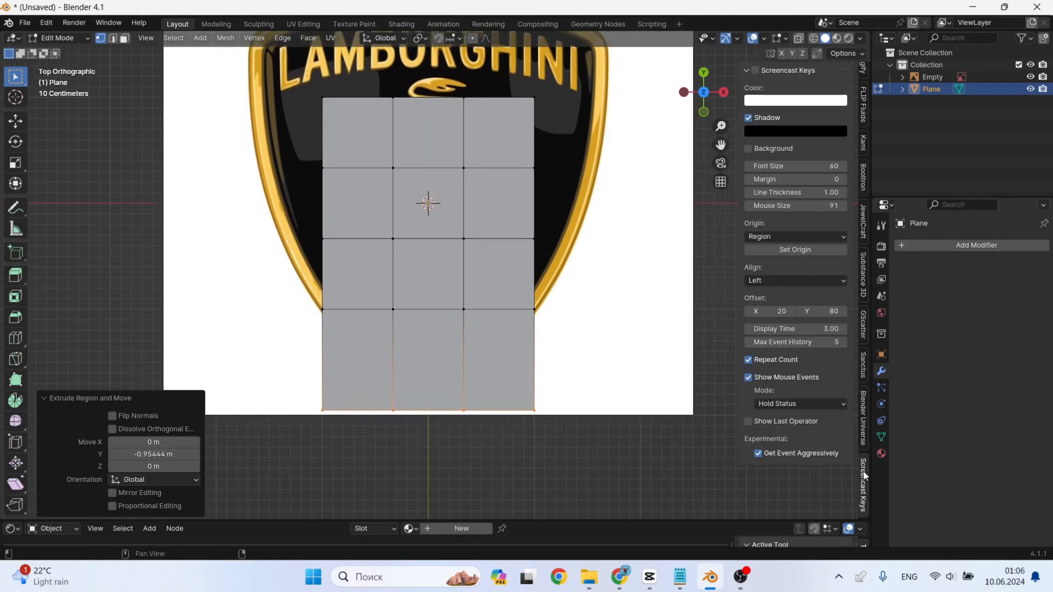
click(747, 70)
Merge the extruded bottom vertices at center and scale the upper three vertex rows by about 1.3 toward the shield outline.
key(m)
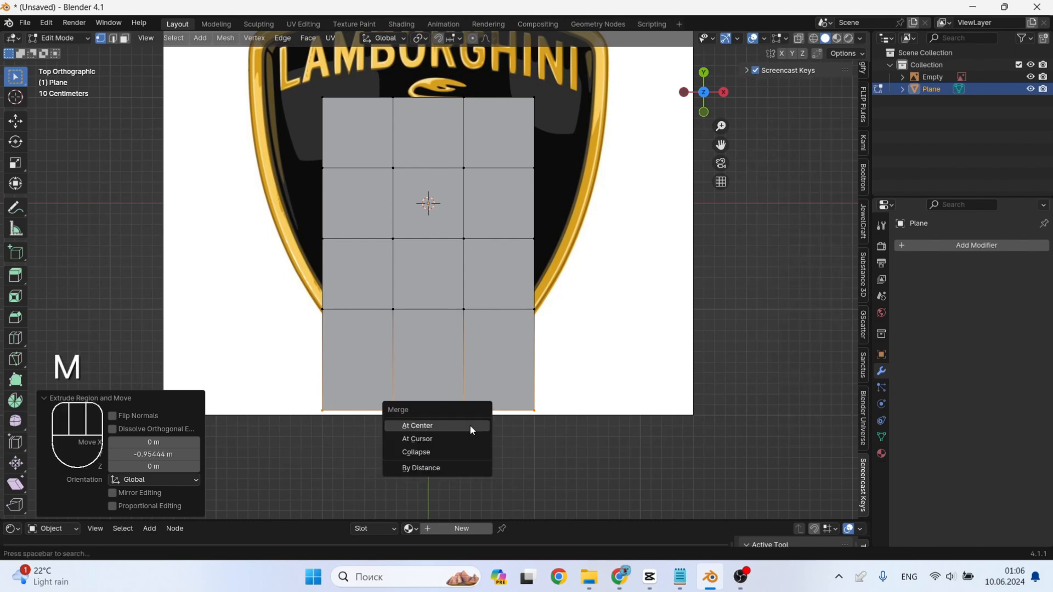
click(469, 425)
shift+middle_drag(474, 355, 485, 429)
drag(582, 144, 329, 319)
key(s)
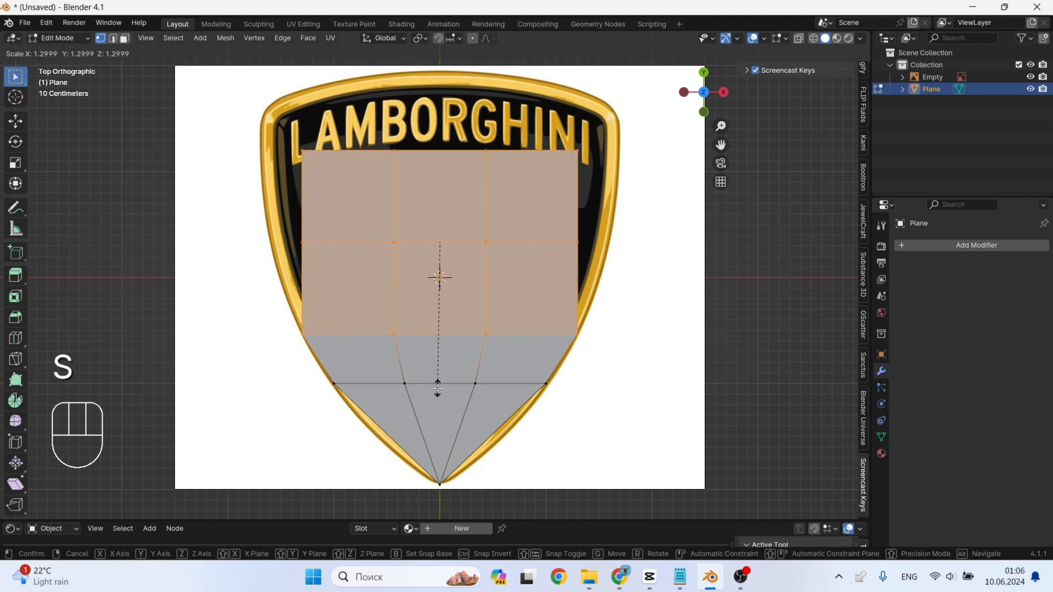
click(438, 388)
Scale up the upper two vertex rows to meet the shield outline, and widen the top row by 1.073.
shift+middle_drag(460, 329, 464, 403)
drag(612, 184, 292, 336)
key(s)
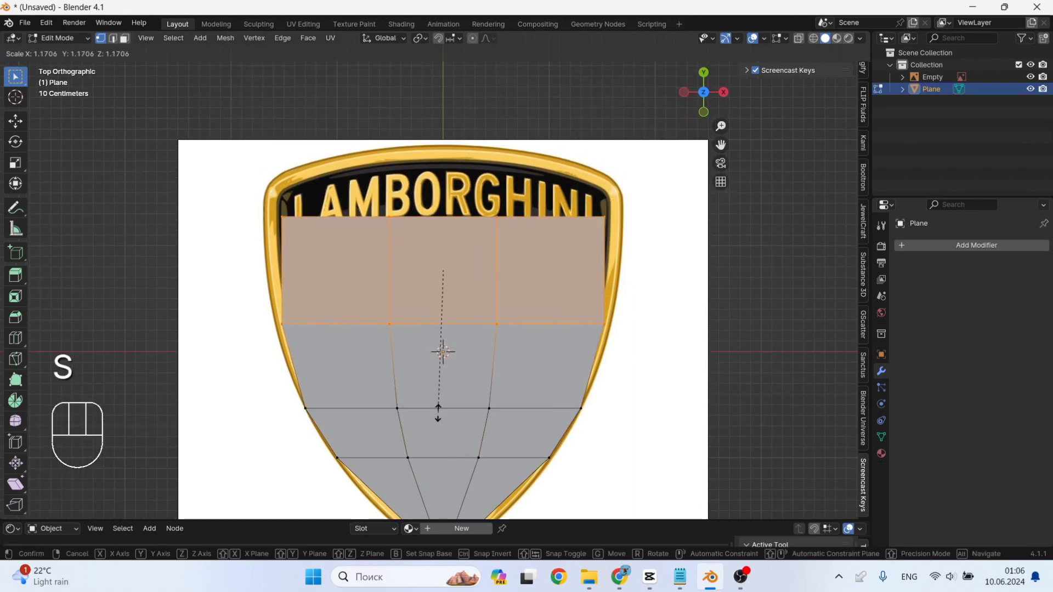
click(437, 417)
drag(629, 200, 263, 251)
key(s)
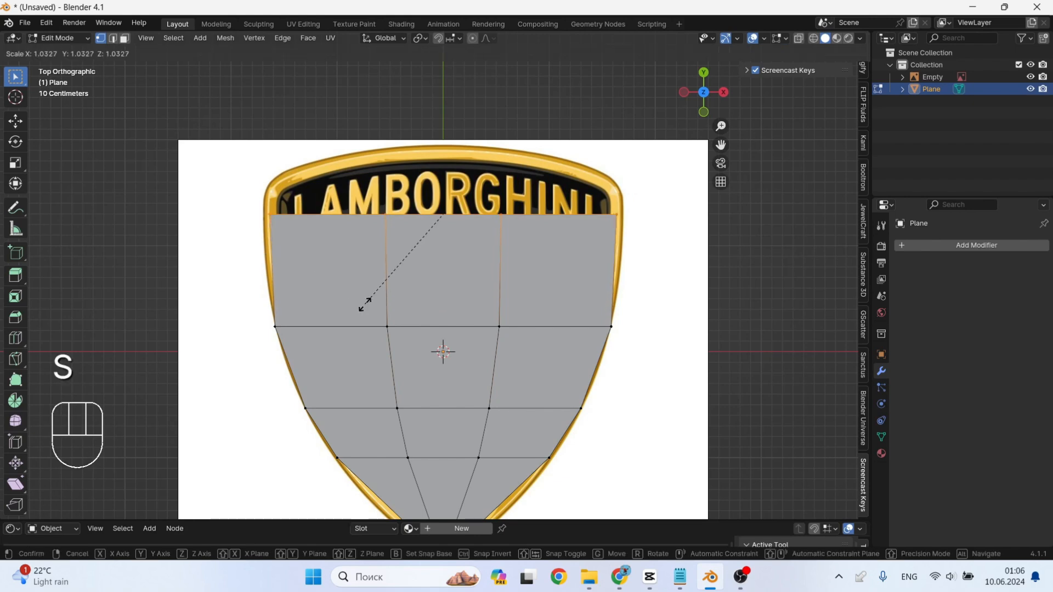
click(365, 309)
Extrude the top edge 0.30619 m along Y and scale it by 0.951 to fit the shield's upper corners.
shift+middle_drag(452, 216, 457, 347)
scroll(458, 347, up, 3)
key(e)
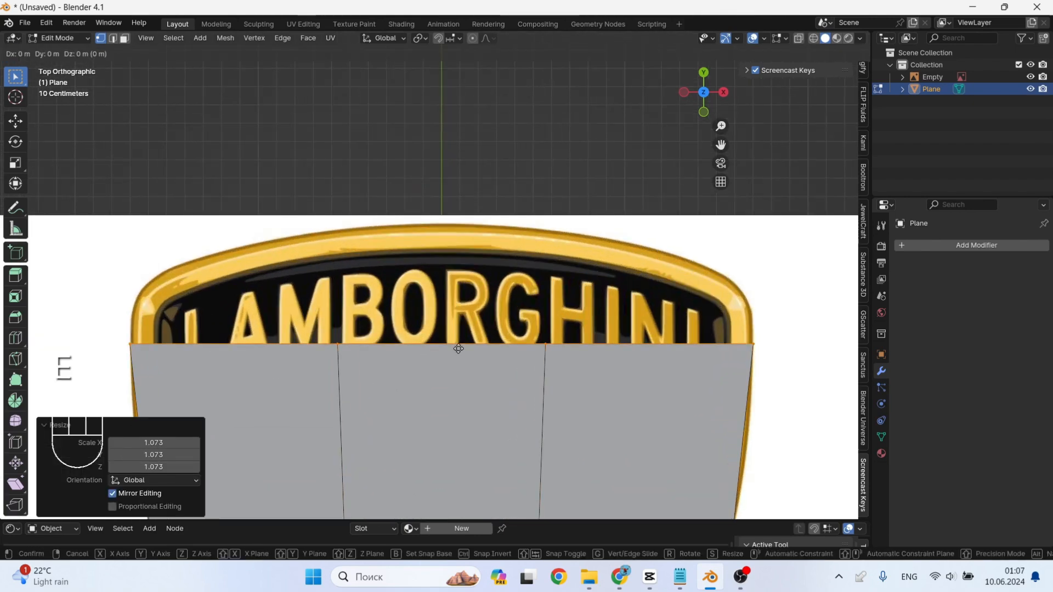
key(y)
click(464, 288)
key(s)
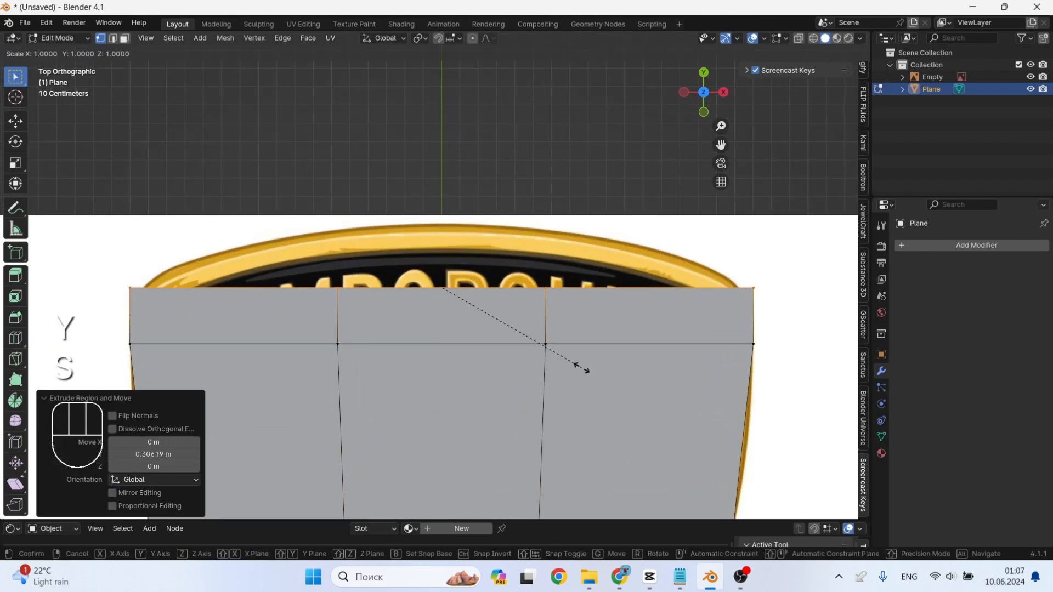
click(575, 363)
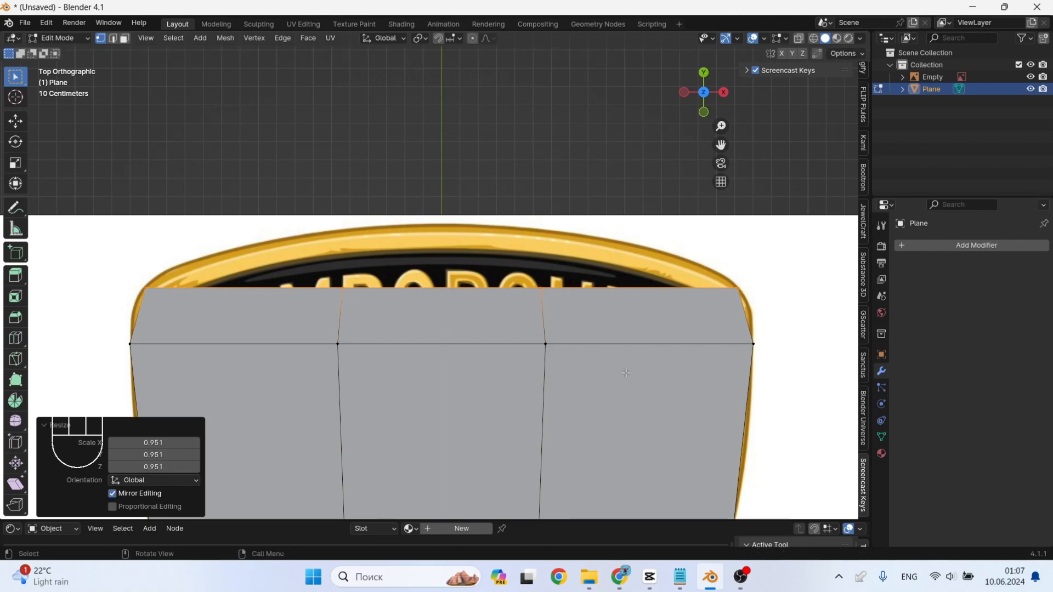
Move the two middle top vertices 0.31519 m along Y to the shield's curved upper edge.
drag(567, 250, 333, 293)
key(g)
key(y)
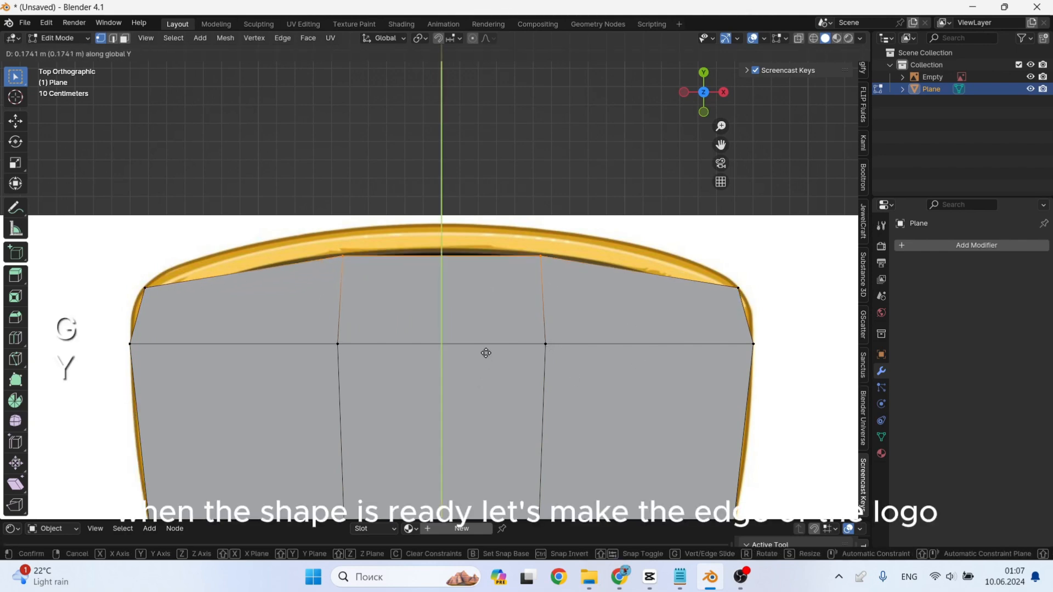
click(487, 327)
Return to Object Mode and apply the scale of the shield mesh.
scroll(501, 380, down, 7)
shift+middle_drag(513, 419, 518, 282)
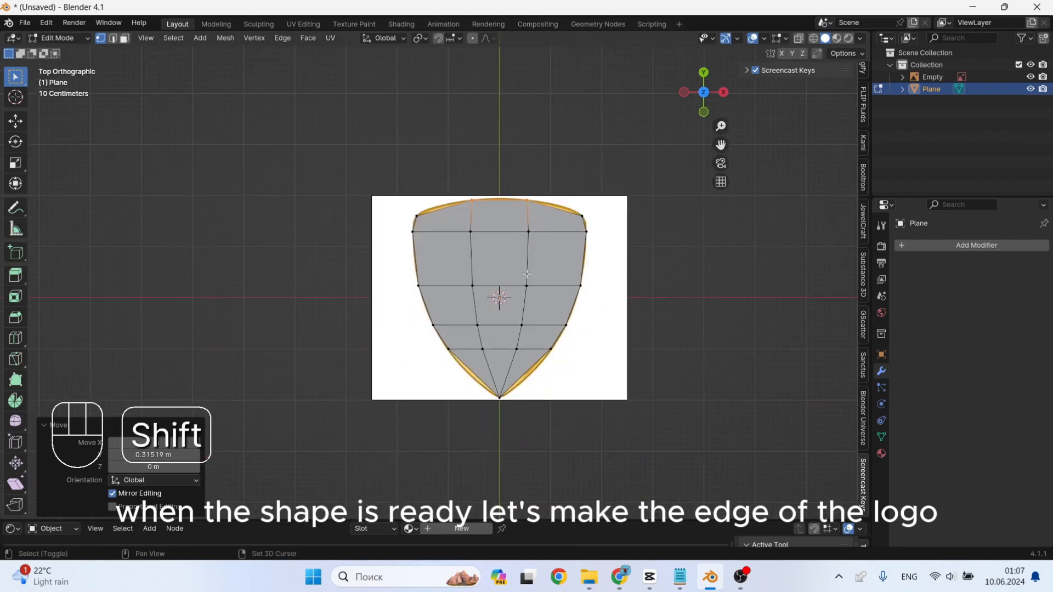
scroll(519, 285, up, 2)
key(Tab)
key(ctrl+a)
click(502, 296)
scroll(508, 284, up, 2)
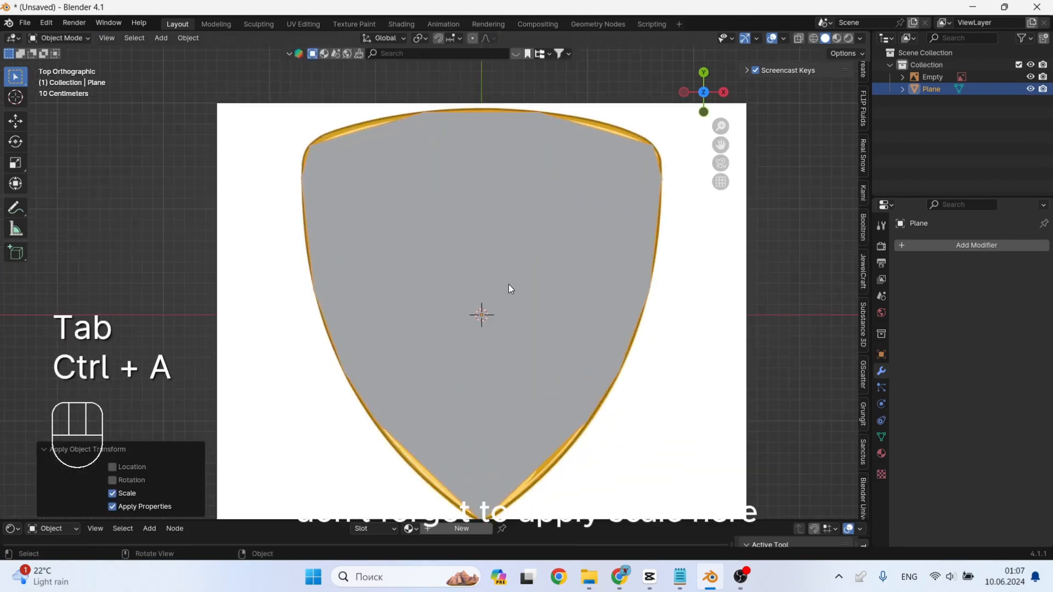
Inset all faces of the shield by 0.2159 m as one region and scale the inner faces by 0.969.
key(Tab)
key(3)
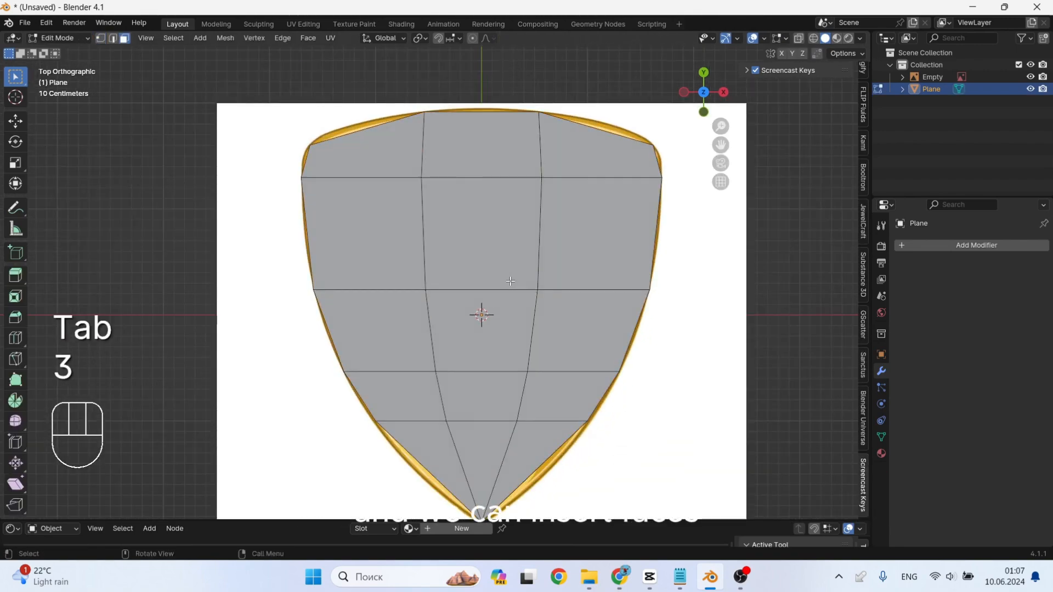
key(a)
key(i)
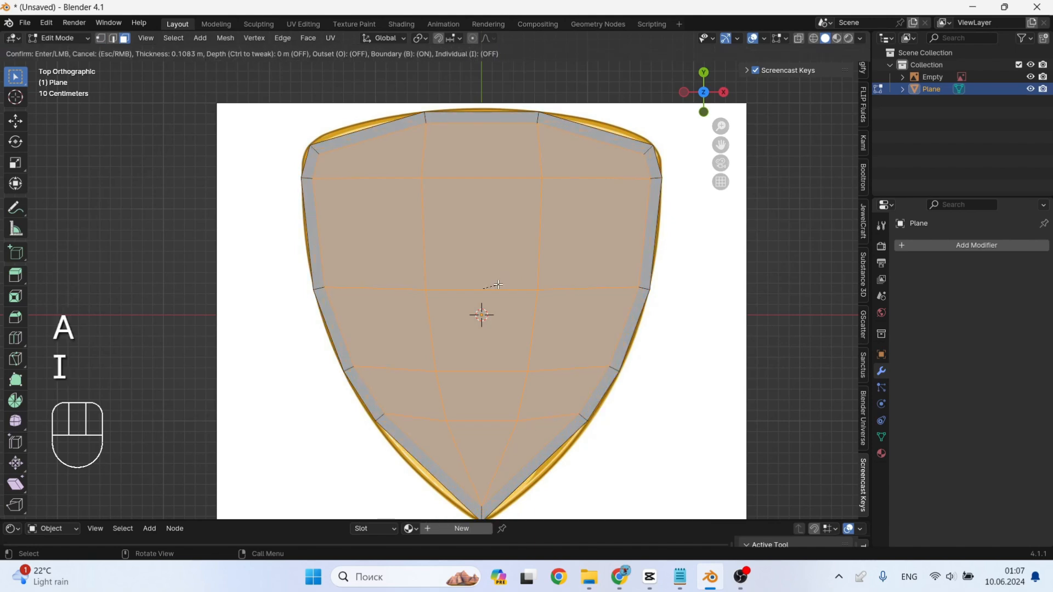
click(488, 290)
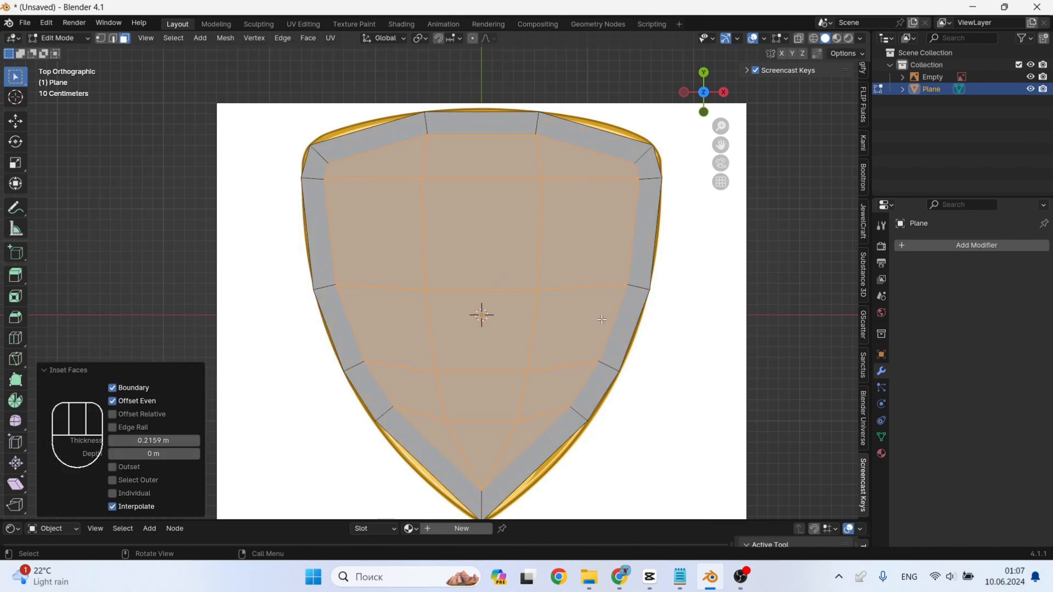
middle_drag(601, 320, 595, 262)
key(s)
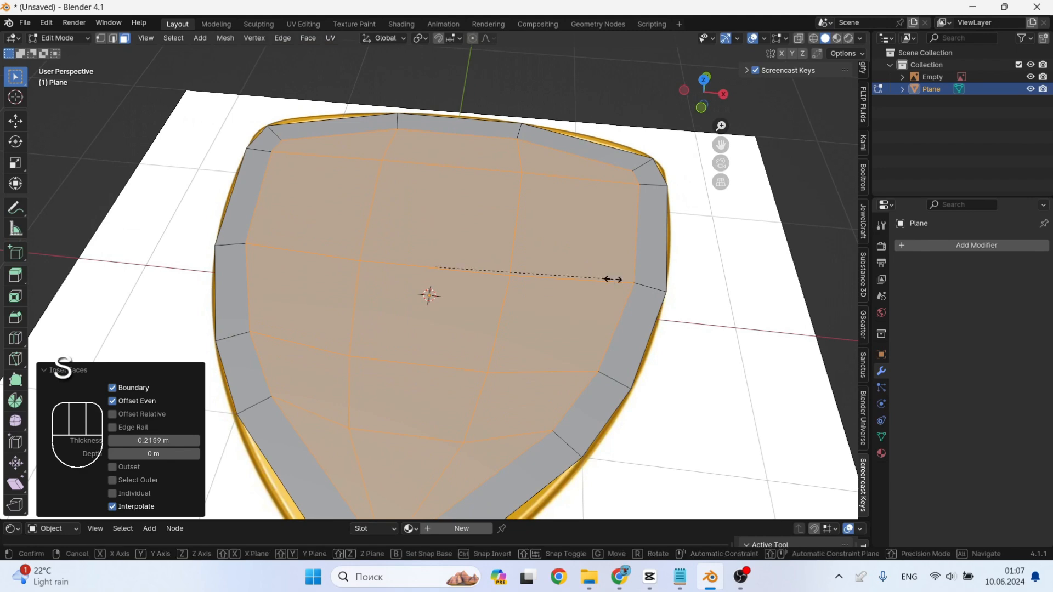
click(607, 280)
Extrude all shield faces upward along their normal to give the badge thickness.
middle_drag(587, 279, 564, 230)
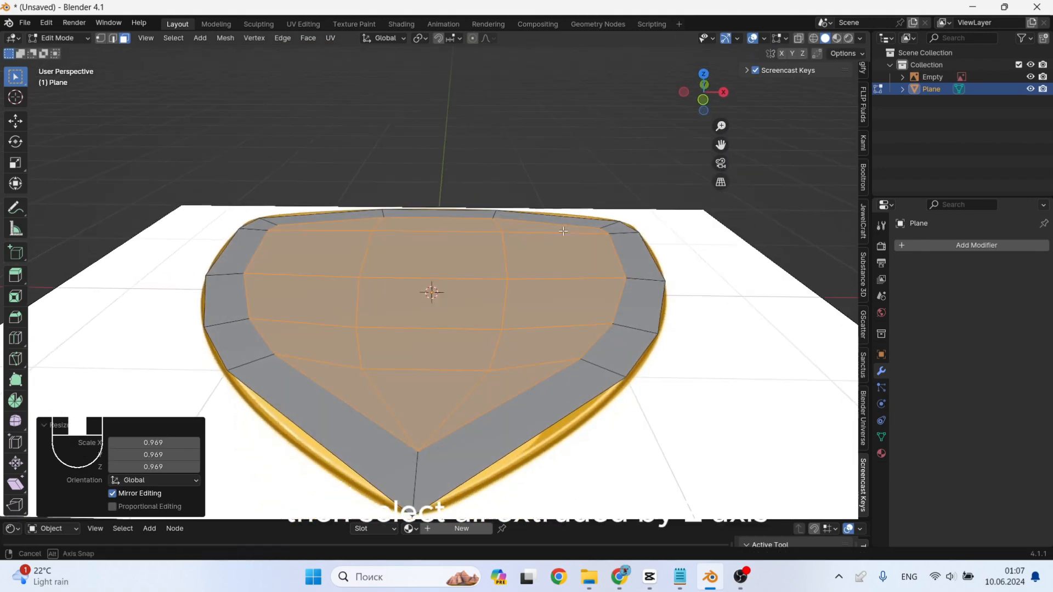
key(a)
key(e)
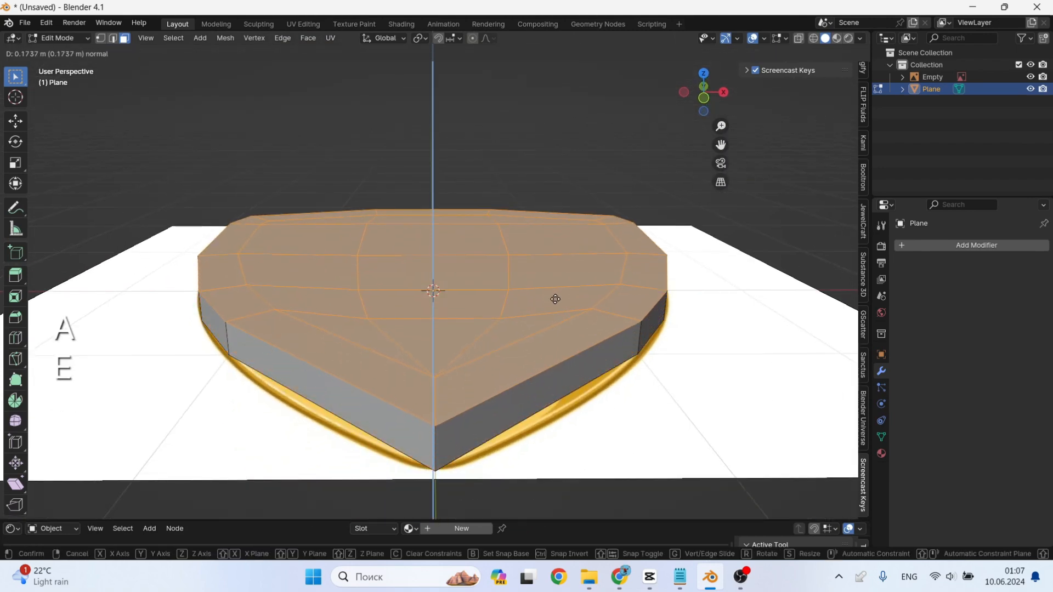
click(554, 291)
Extrude all the inner shield faces slightly downward to leave a raised rim, and return to Object Mode.
click(552, 285)
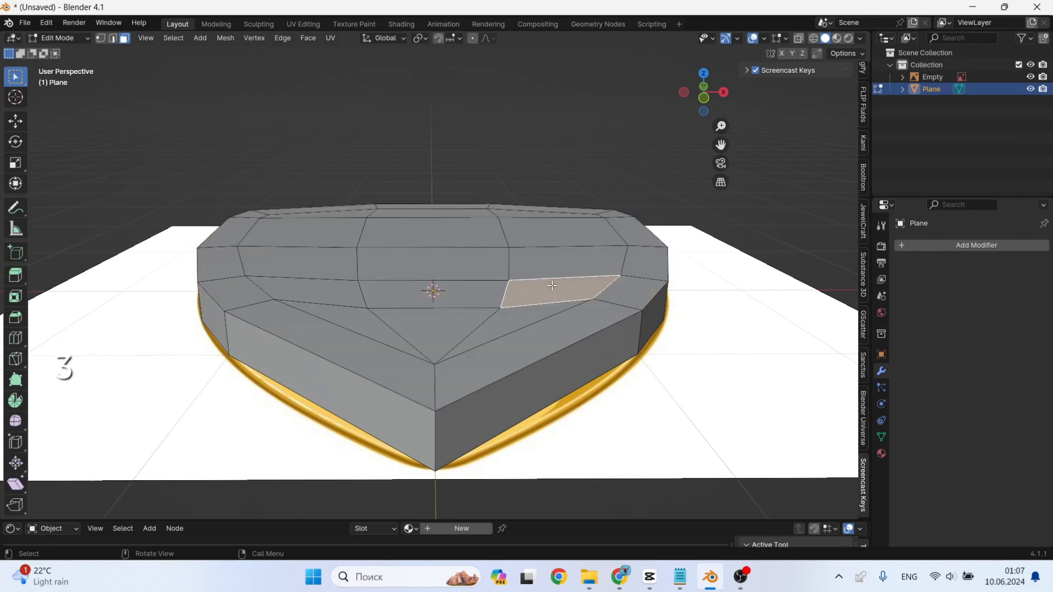
drag(358, 321, 350, 324)
middle_drag(480, 125, 489, 154)
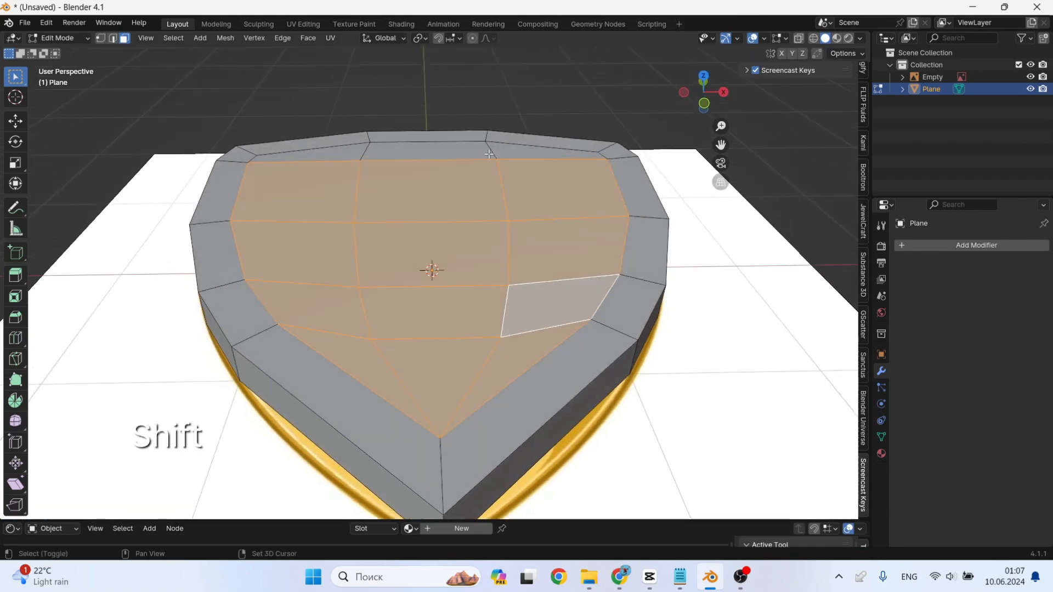
shift+drag(373, 181, 353, 190)
mouse_move(514, 294)
middle_down()
mouse_move(489, 285)
mouse_move(525, 312)
mouse_move(516, 312)
middle_up()
key(e)
click(488, 292)
key(Tab)
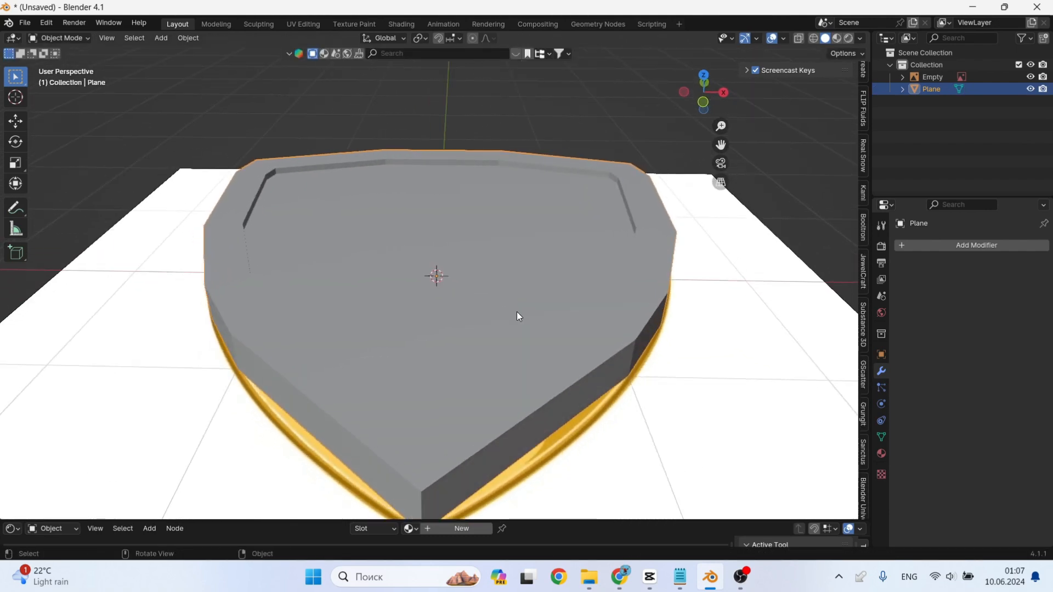
Add a level 2 Subdivision modifier to the shield mesh.
key(ctrl+2)
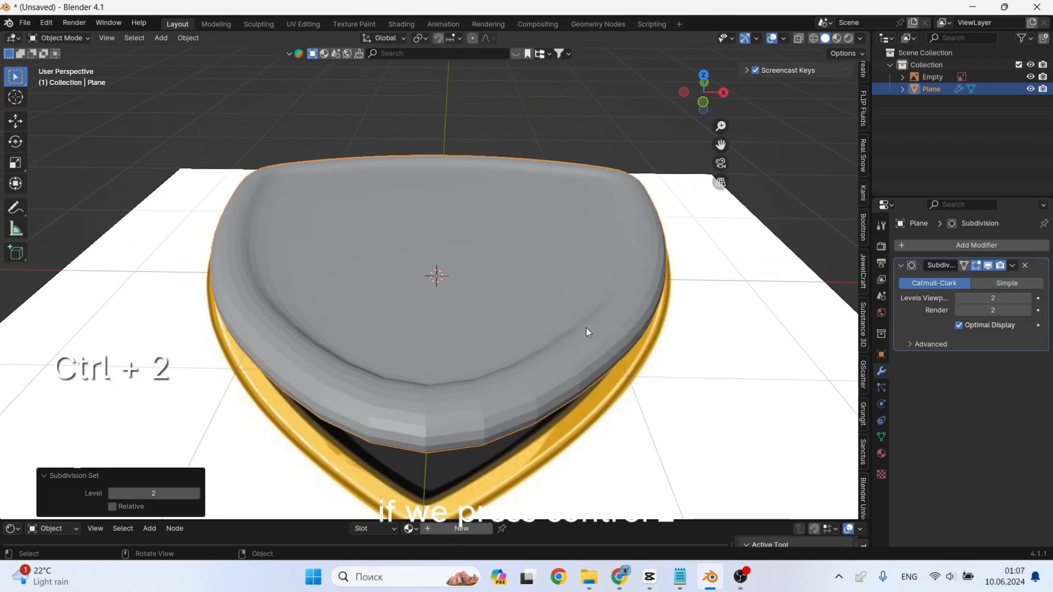
middle_drag(584, 328, 435, 303)
Bevel the shield's outer top edge loop and inner rim edge loop by about 0.02 m with 2 segments.
key(Tab)
key(2)
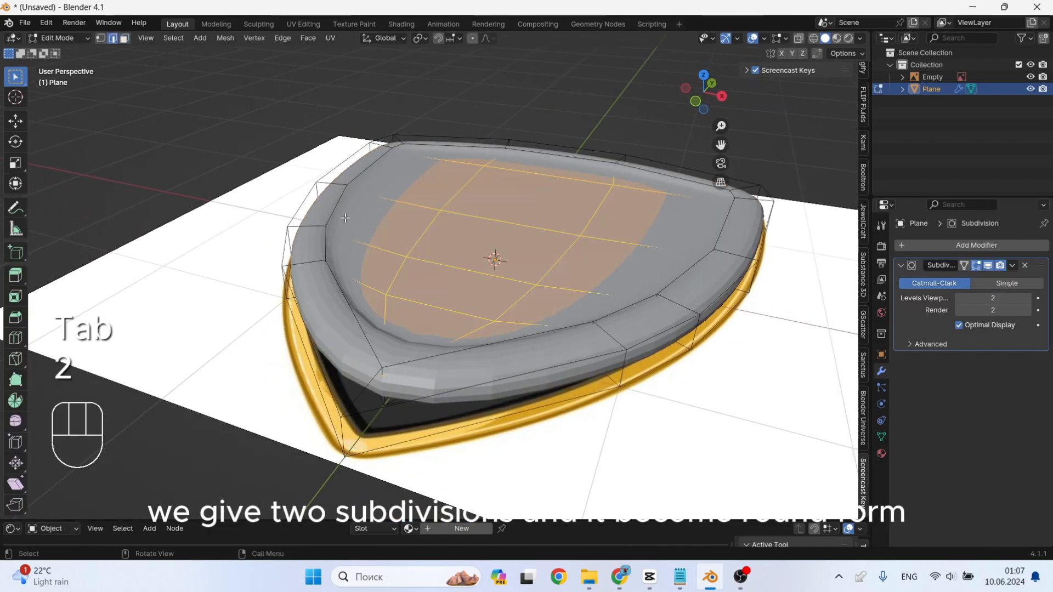
alt+click(303, 214)
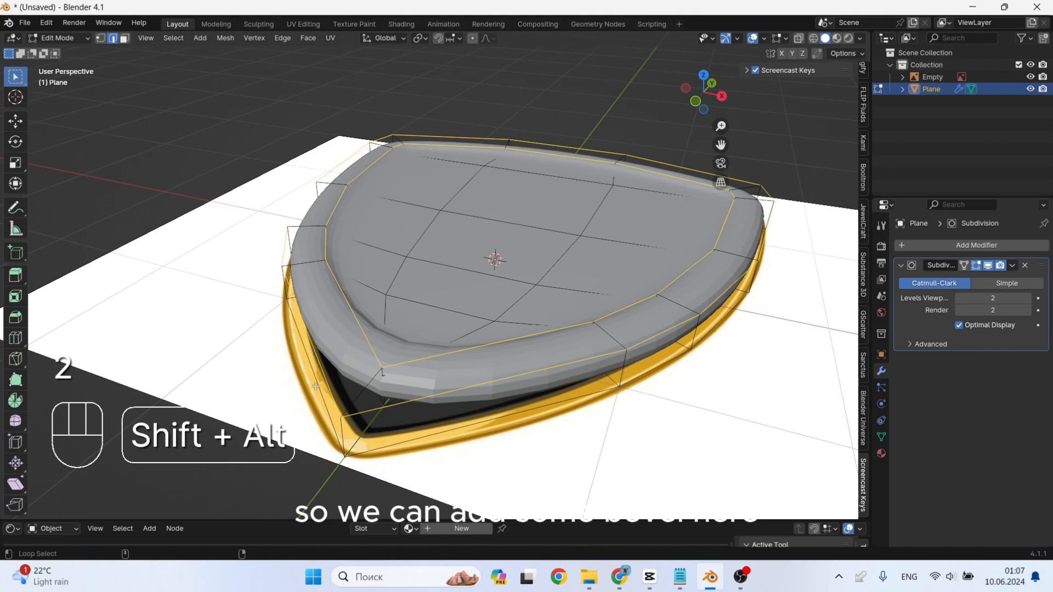
middle_drag(315, 372, 442, 321)
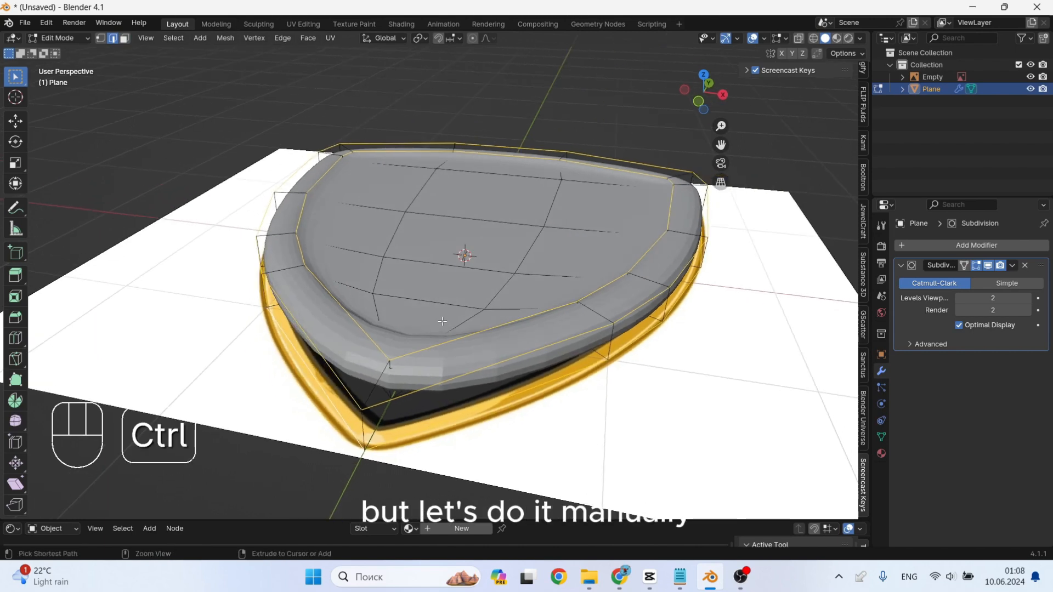
key(ctrl+b)
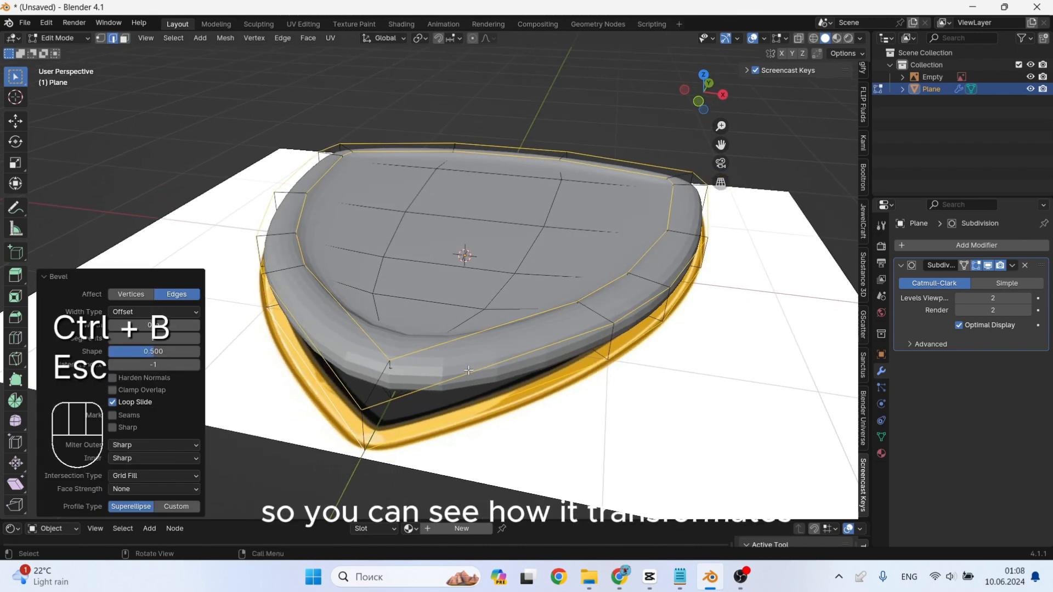
key(ctrl+b)
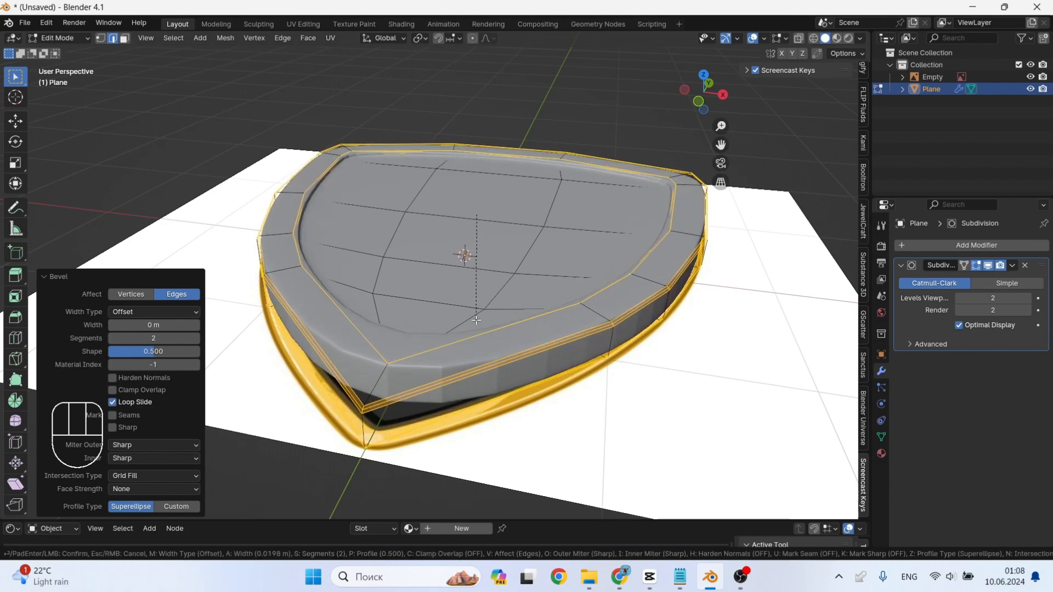
click(475, 319)
scroll(464, 345, up, 1)
key(Tab)
middle_drag(460, 354, 430, 347)
Add two loop cuts on each side of the shield's tip, slide them toward the tip to sharpen it, and return to Object Mode.
key(Tab)
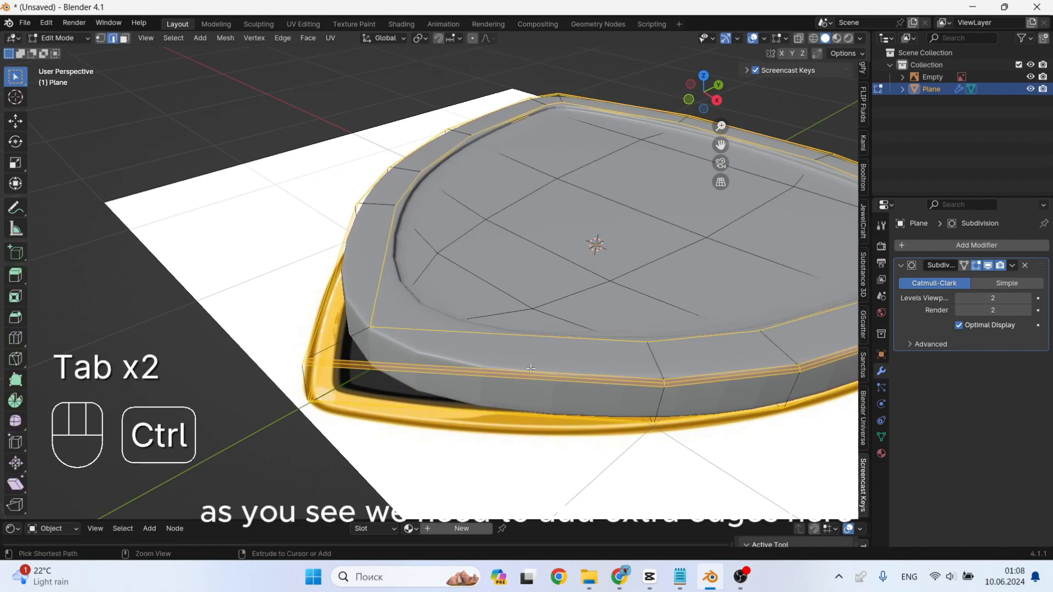
key(ctrl+r)
click(538, 385)
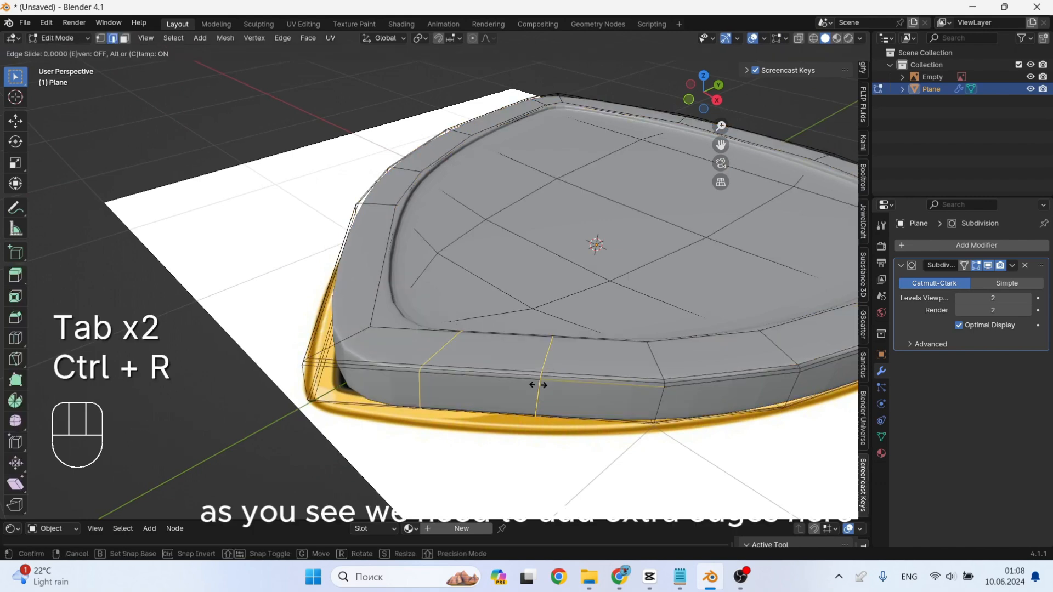
click(458, 387)
key(ctrl+r)
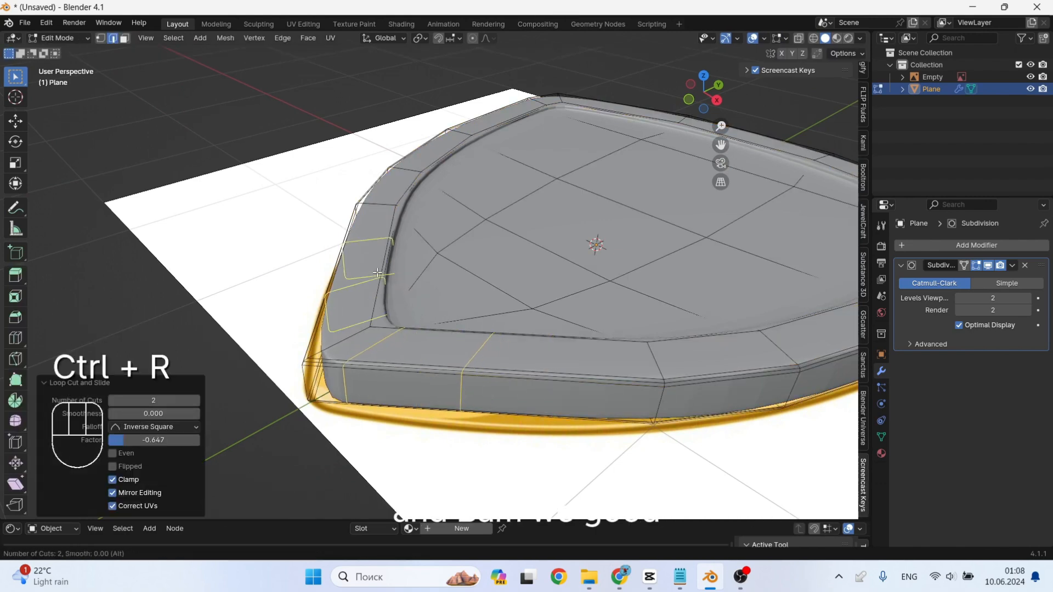
click(377, 273)
click(376, 303)
key(Tab)
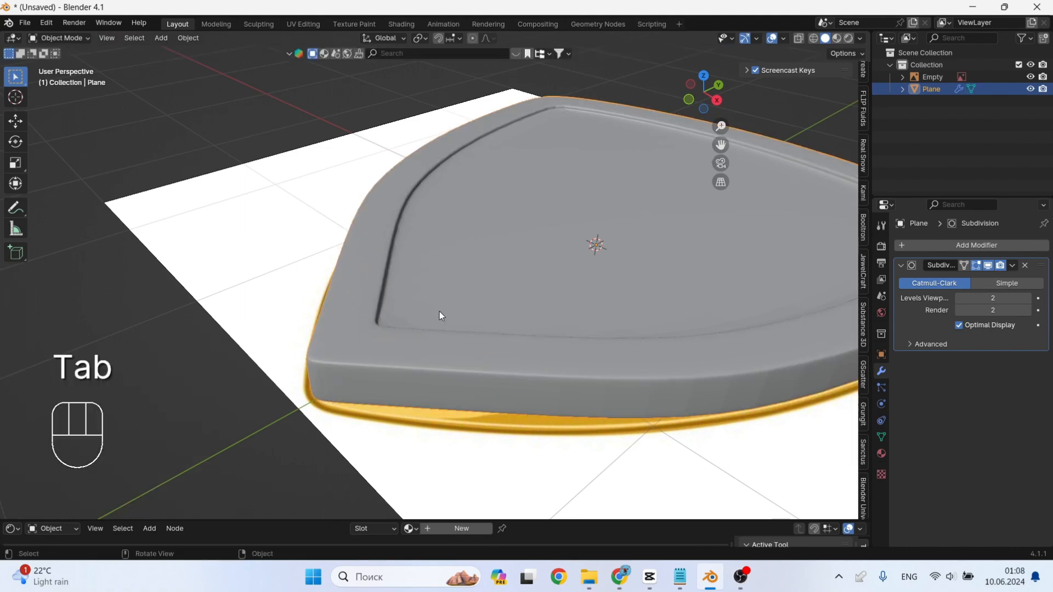
Apply smooth shading to the subdivided shield badge.
mouse_move(439, 312)
middle_down()
mouse_move(516, 311)
mouse_move(468, 330)
mouse_move(445, 323)
middle_up()
scroll(511, 313, down, 2)
right_click(507, 314)
click(491, 324)
scroll(489, 324, up, 2)
scroll(501, 285, up, 3)
middle_drag(505, 281, 575, 247)
scroll(624, 220, down, 3)
middle_drag(624, 222, 644, 328)
Show the material of the badge's inner faces and check in the add-on preferences that Node Wrangler is enabled.
key(Tab)
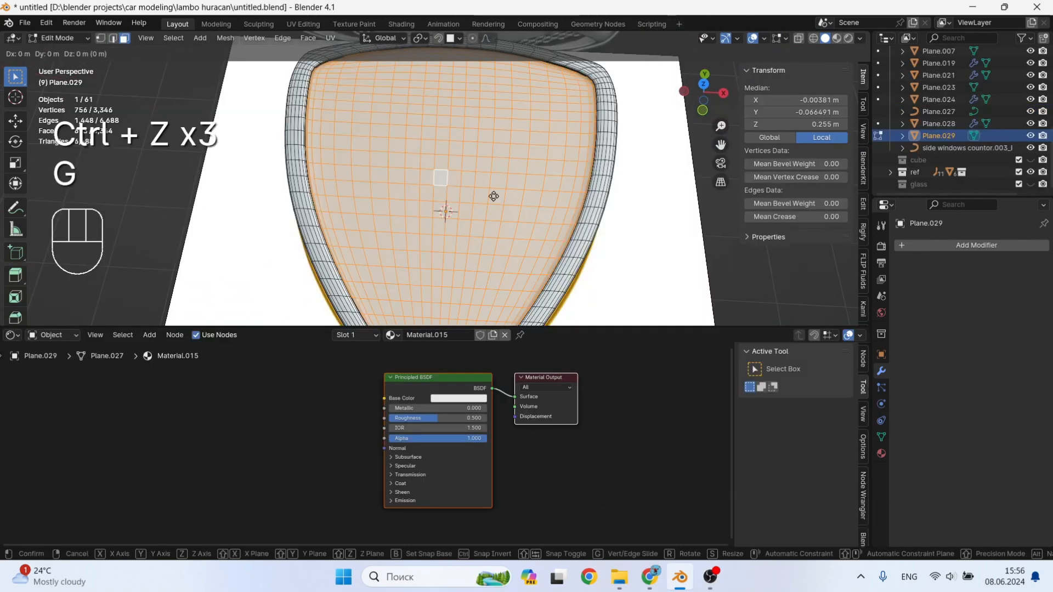
key(Escape)
shift+middle_drag(548, 230, 566, 181)
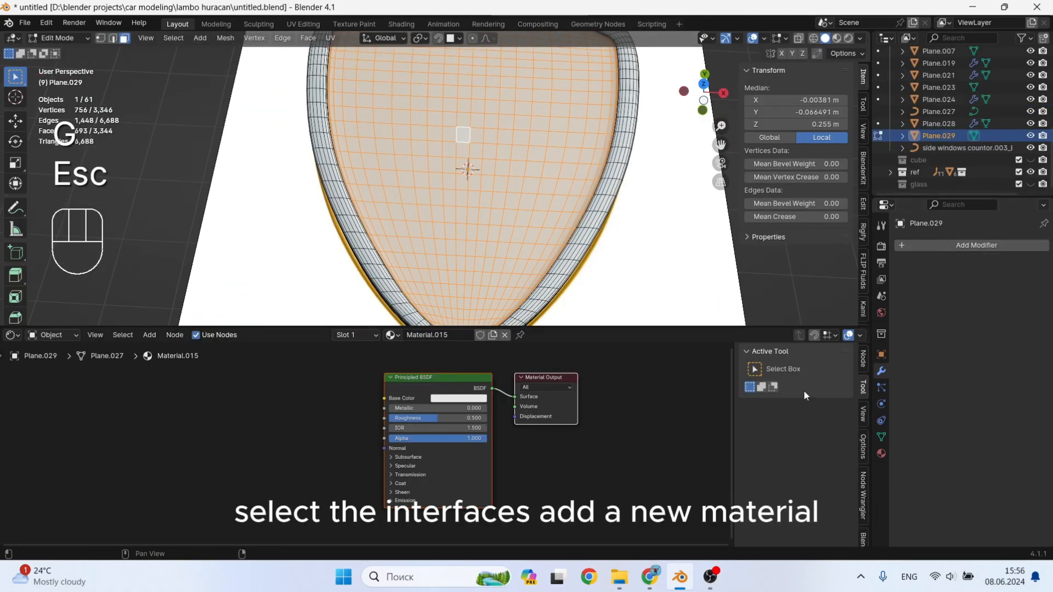
click(881, 454)
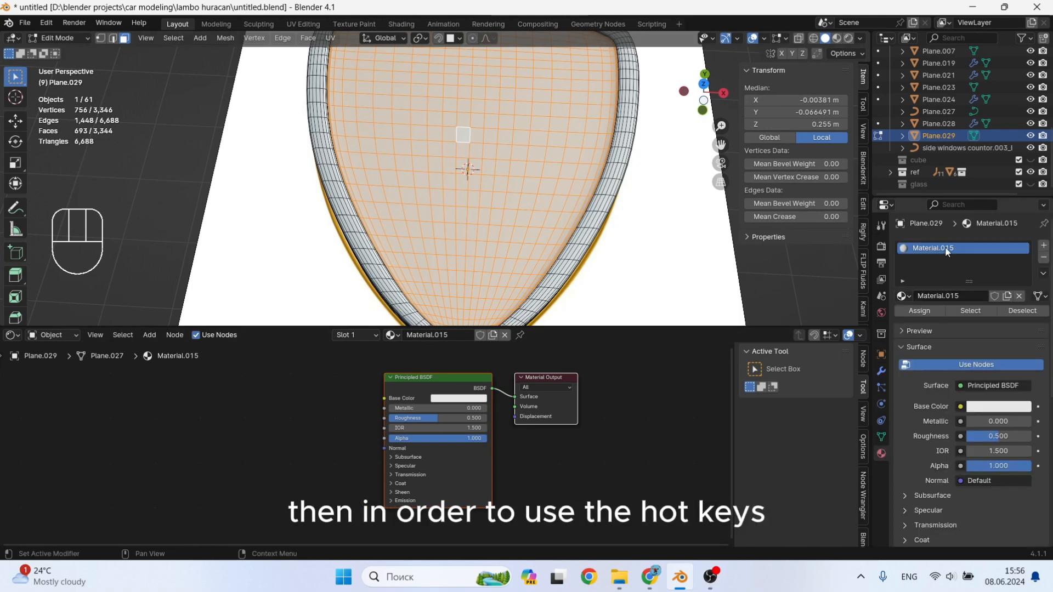
click(47, 23)
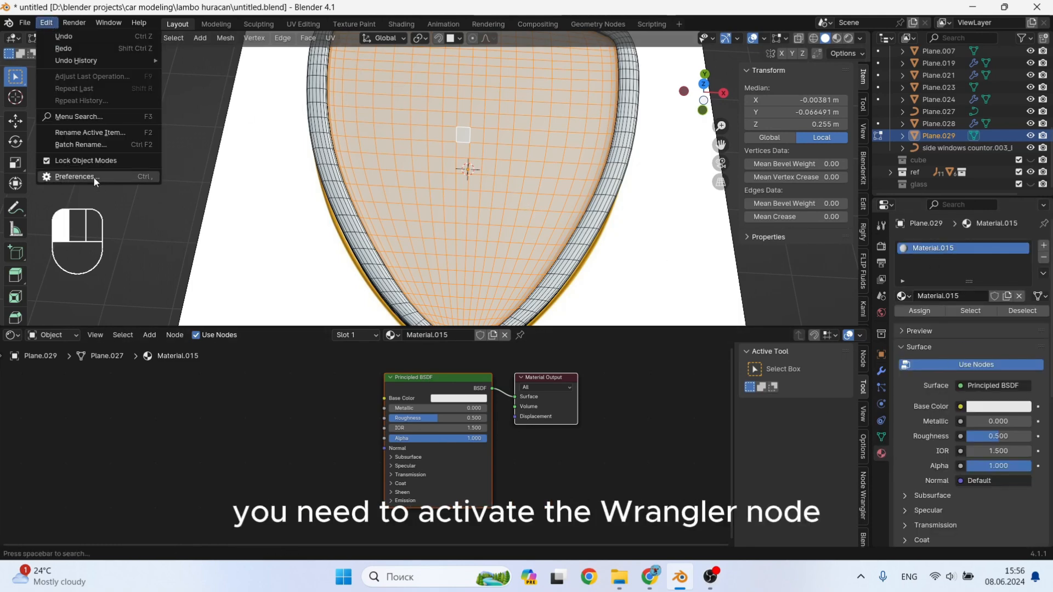
click(94, 177)
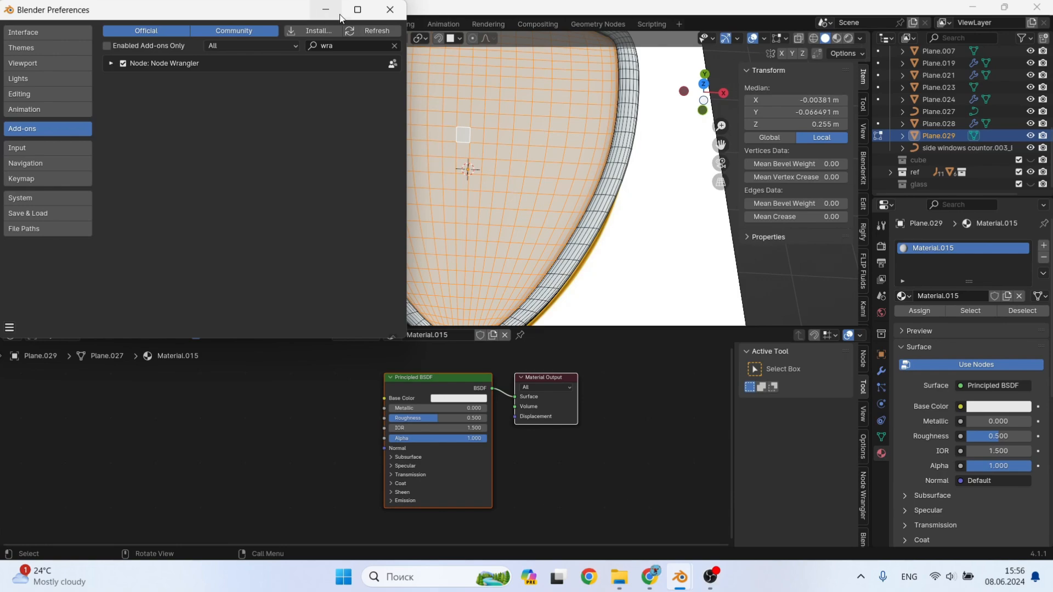
click(390, 9)
Add a texture coordinate, mapping and image texture setup to the badge's Principled BSDF and load Lamborghini-logo-1-1024x819.jpg.
key(ctrl+t)
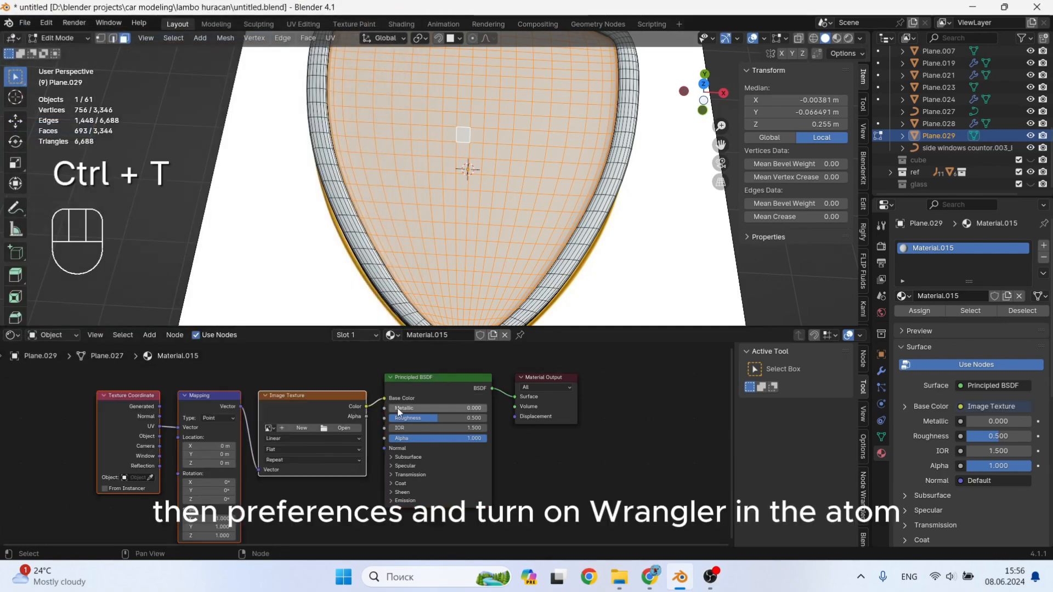
click(347, 429)
scroll(587, 395, down, 3)
click(585, 382)
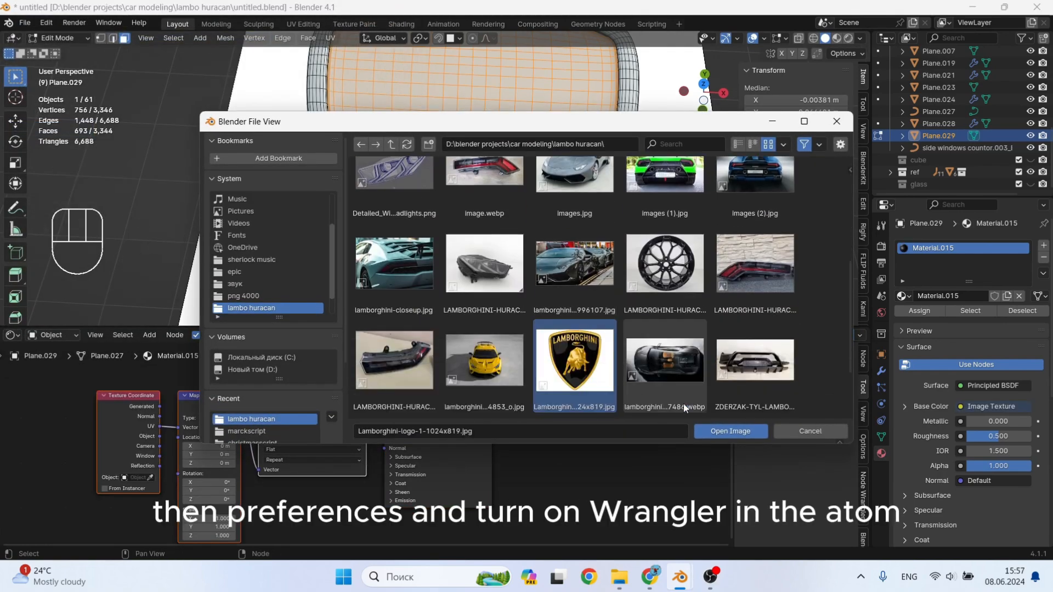
click(749, 431)
Set the extension mode of the logo image texture to Clip.
scroll(323, 471, up, 4)
click(352, 455)
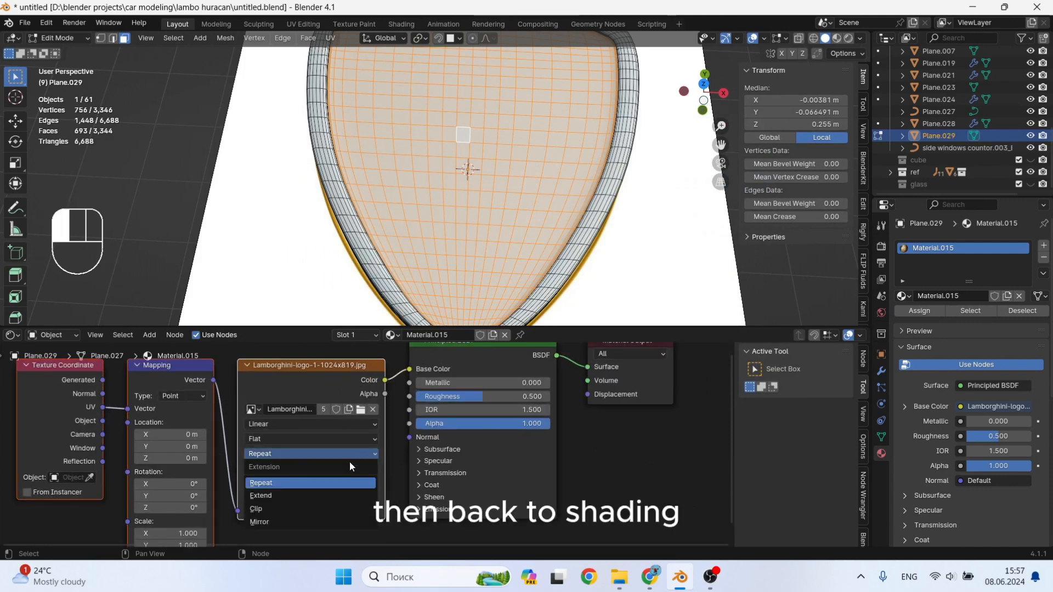
click(305, 505)
scroll(456, 183, down, 2)
shift+middle_drag(455, 183, 471, 228)
Unwrap the badge's selected inner faces in the UV Editing workspace.
click(305, 27)
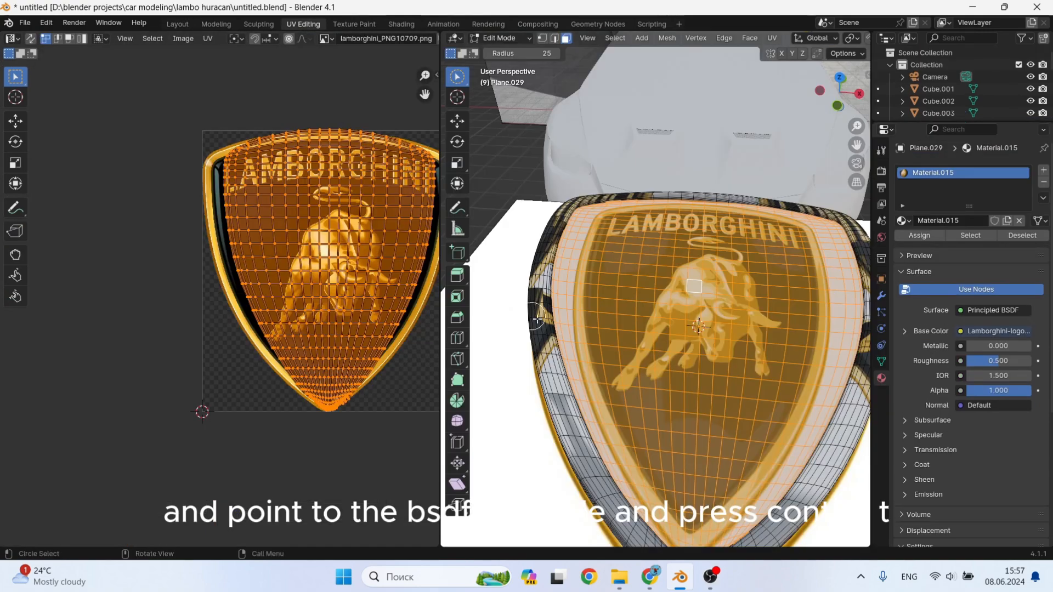
scroll(586, 329, down, 2)
middle_drag(627, 345, 660, 379)
key(g)
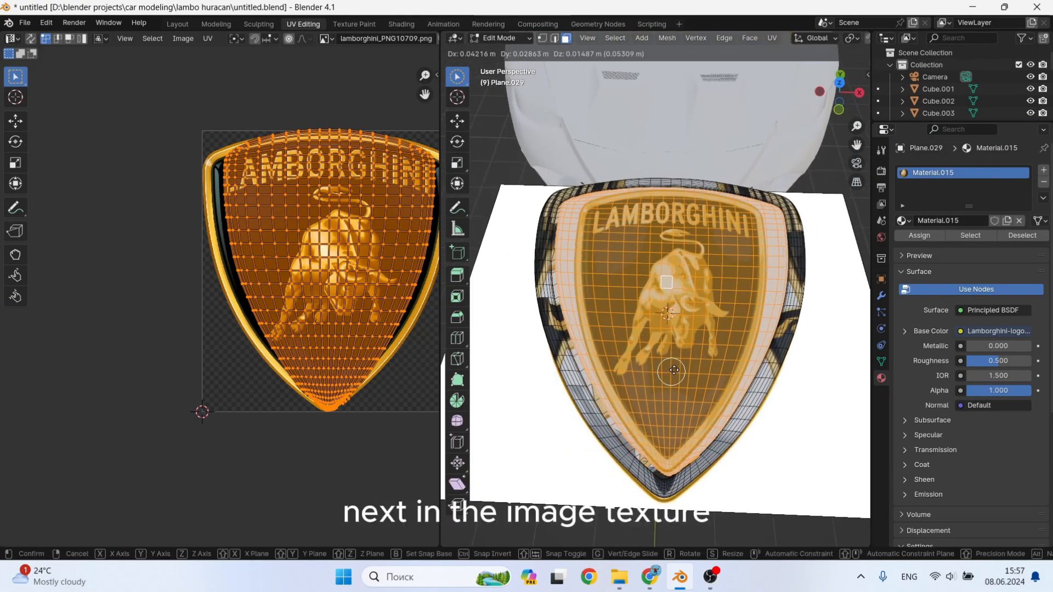
right_click(667, 374)
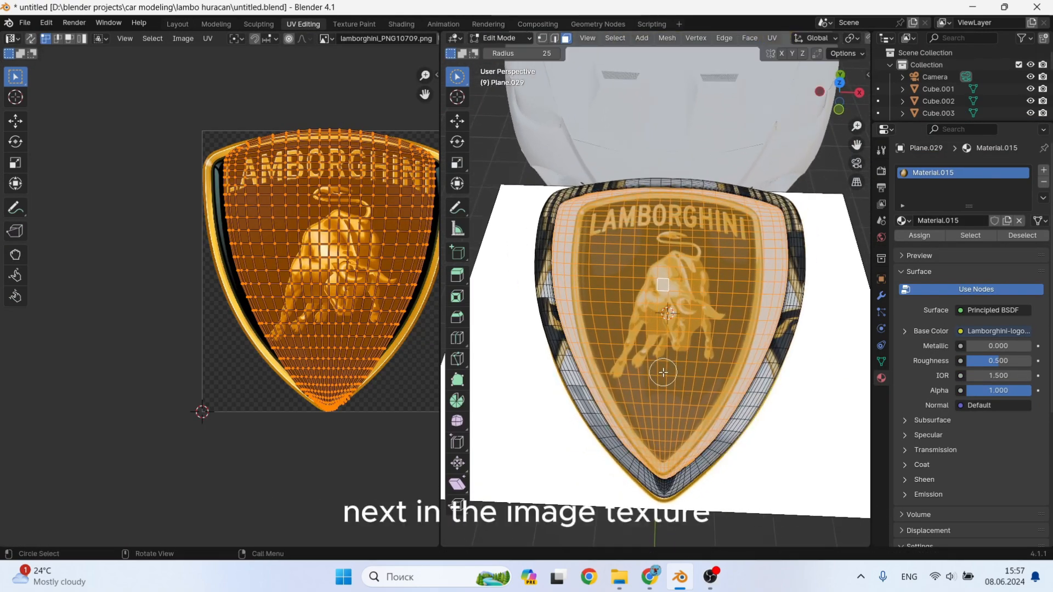
key(u)
click(673, 334)
key(g)
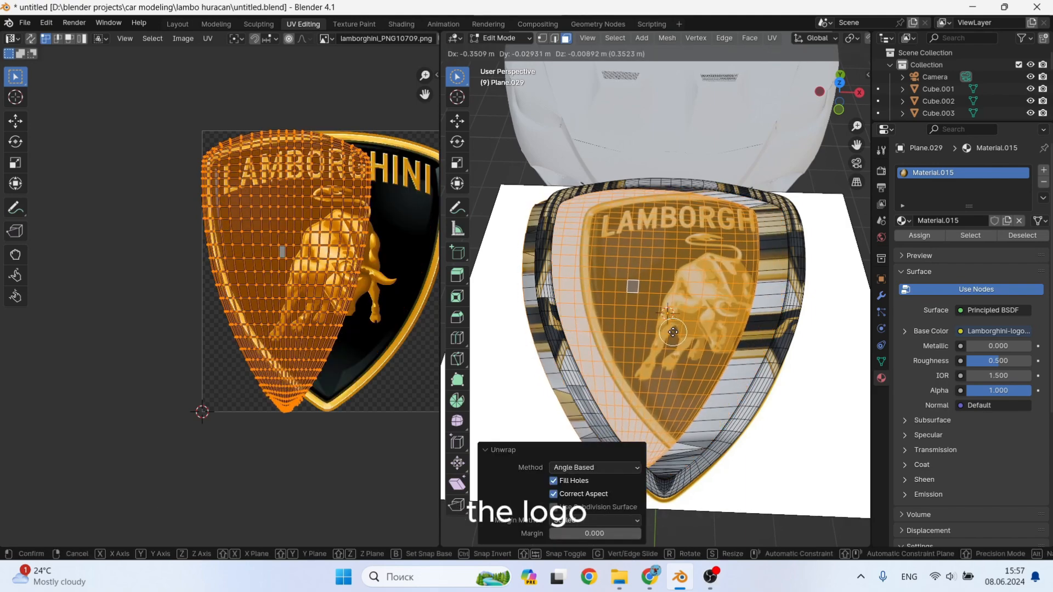
right_click(673, 332)
key(c)
Move the UV island about 0.163 along X to center it on the logo and adjust its width with an X-axis scale.
key(g)
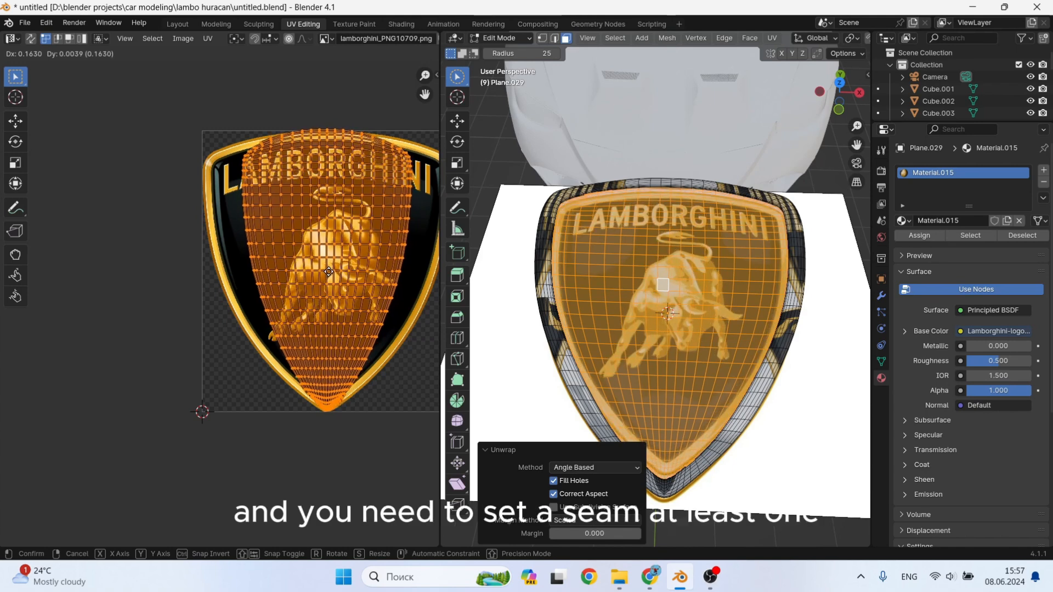
click(328, 276)
key(s)
key(x)
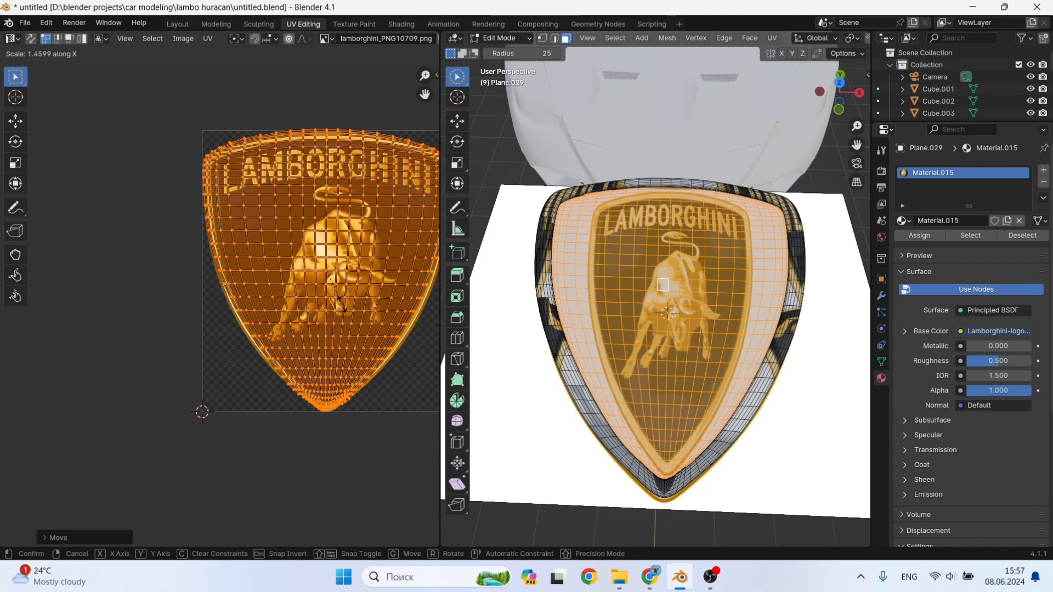
click(341, 302)
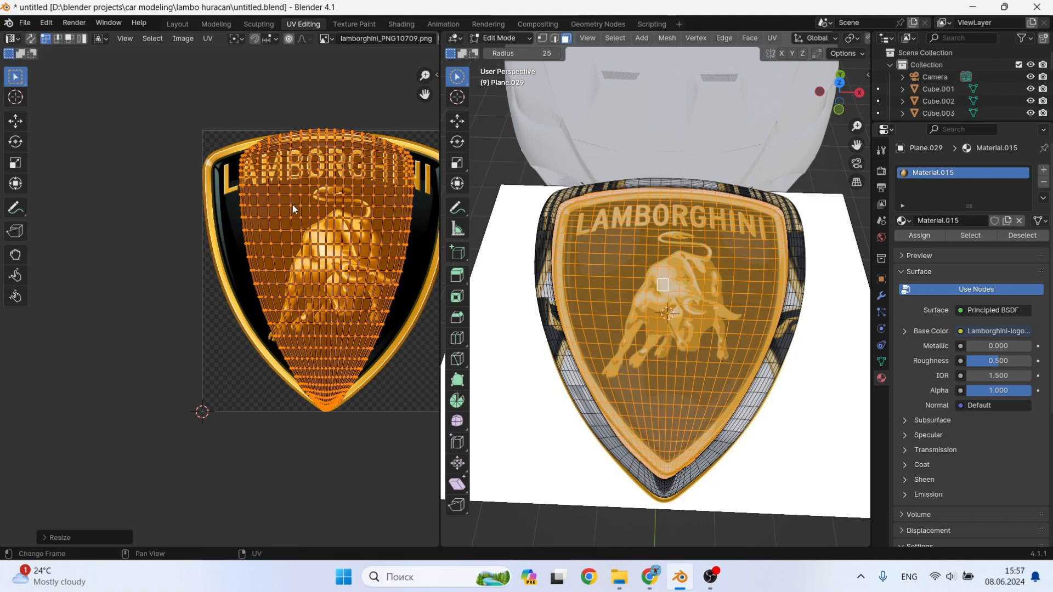
Scale the UV island slightly down along Y and to about 0.9 along X so the logo fills the badge, and check it in Object Mode.
key(s)
key(y)
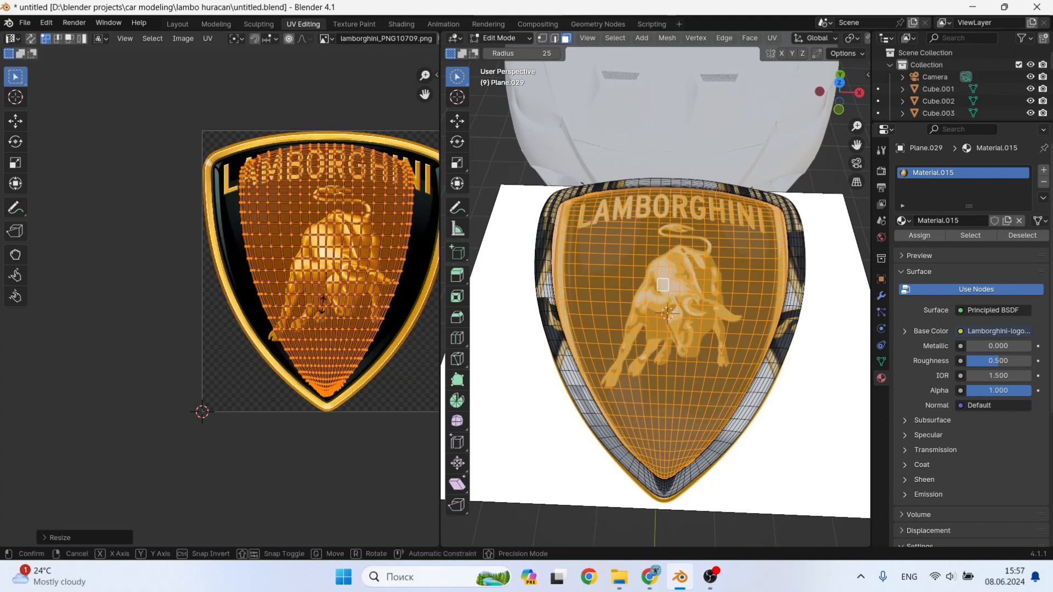
key(x)
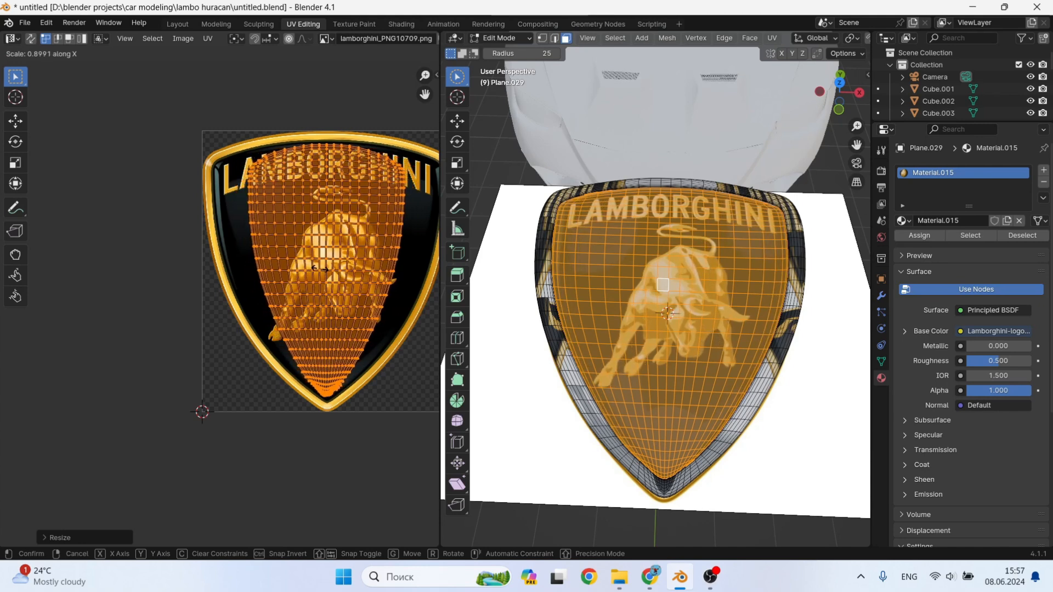
key(Tab)
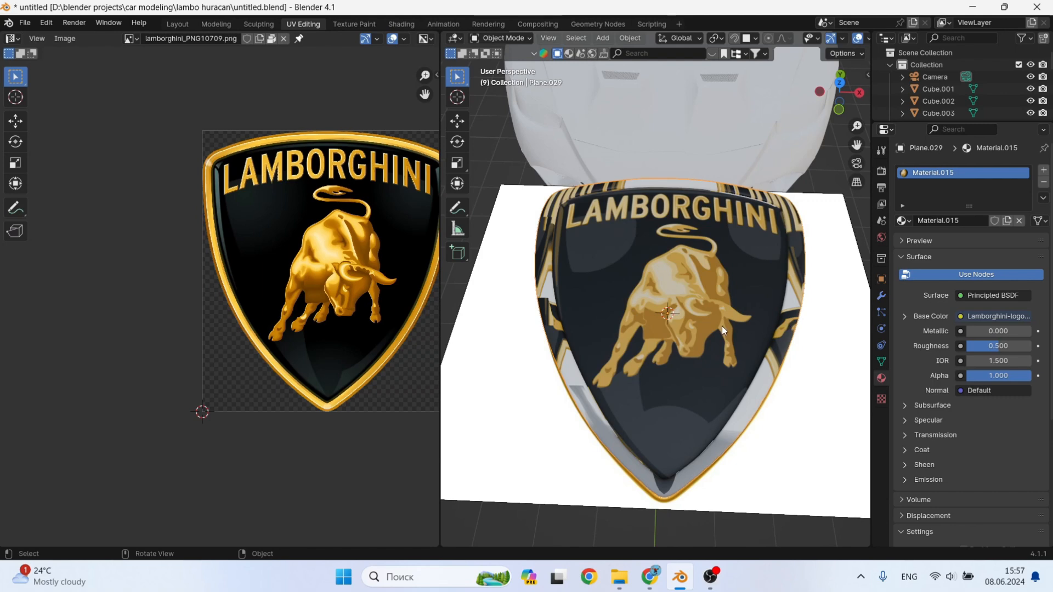
key(Tab)
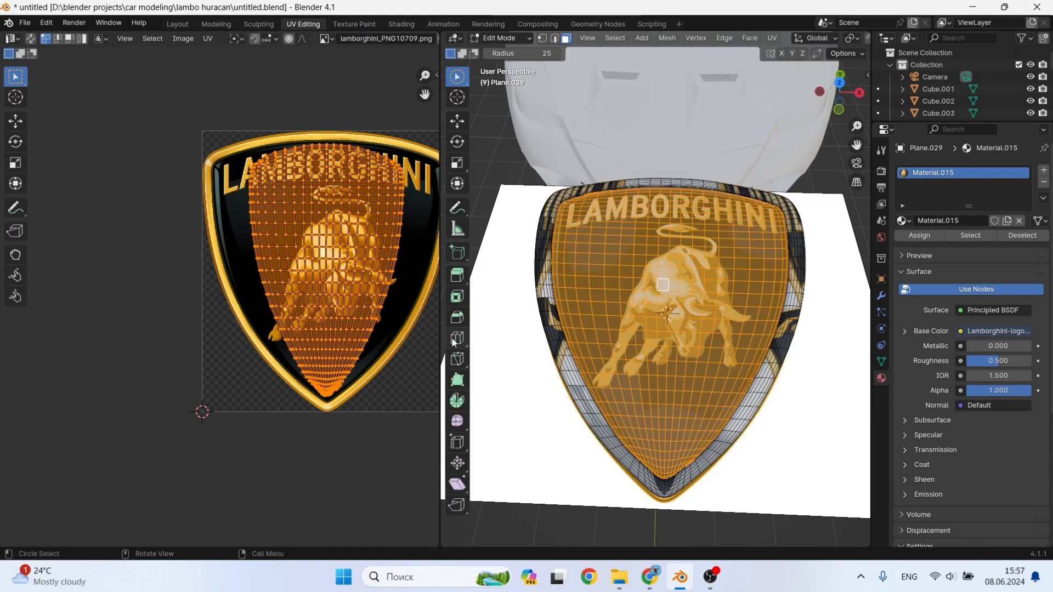
key(Tab)
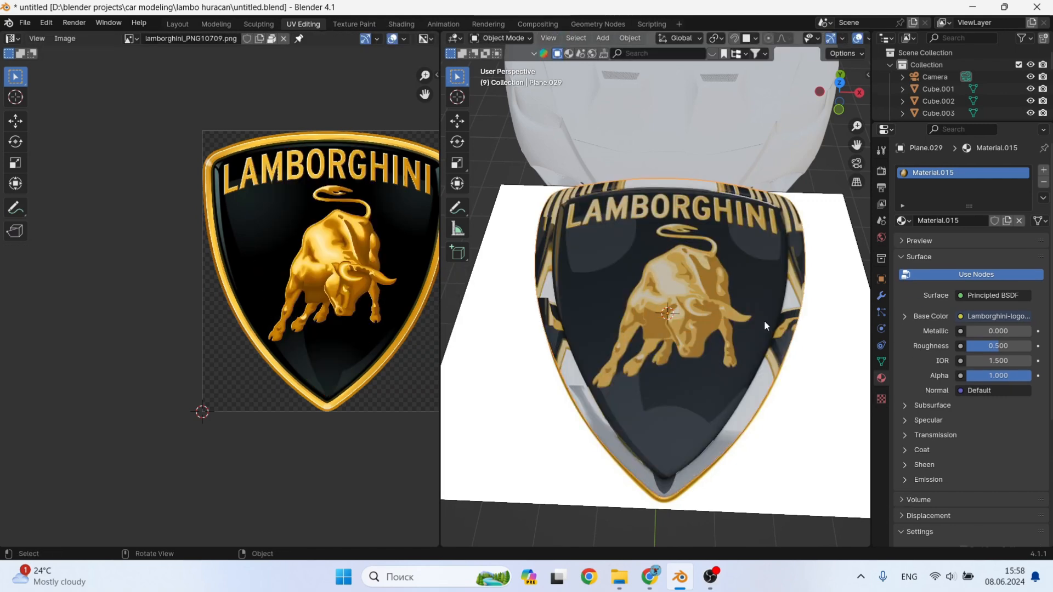
Add a second material slot with a new material to the badge and set its base color to near black.
click(1043, 170)
click(946, 246)
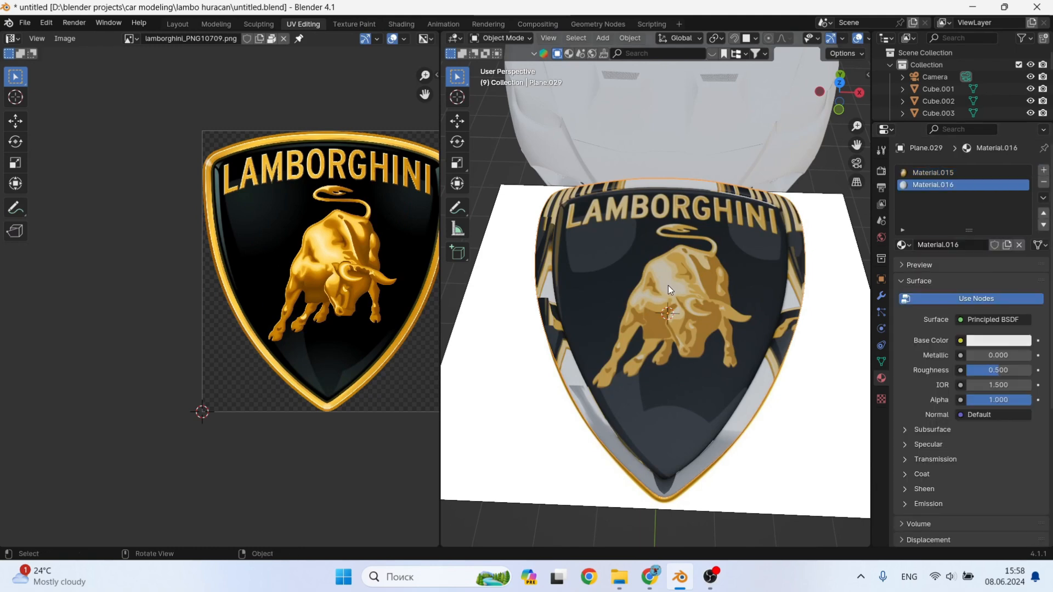
click(176, 25)
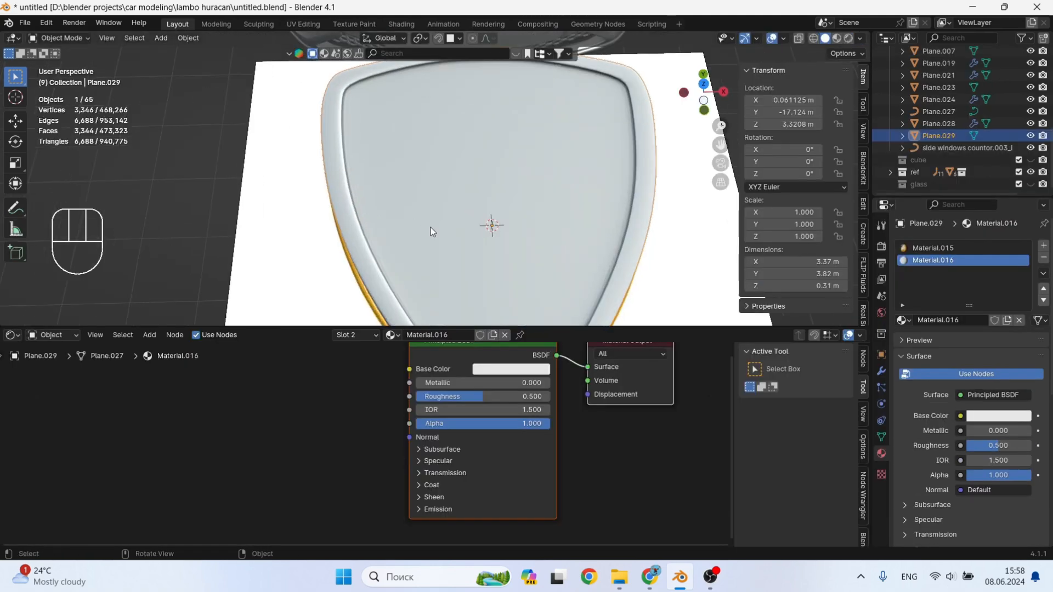
middle_drag(424, 220, 427, 143)
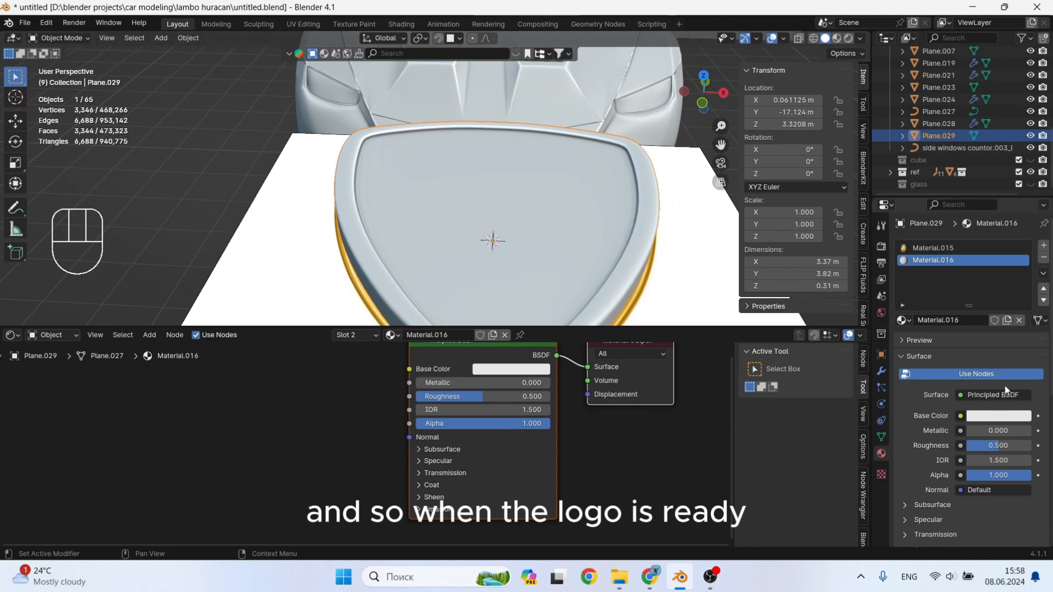
click(989, 415)
click(999, 416)
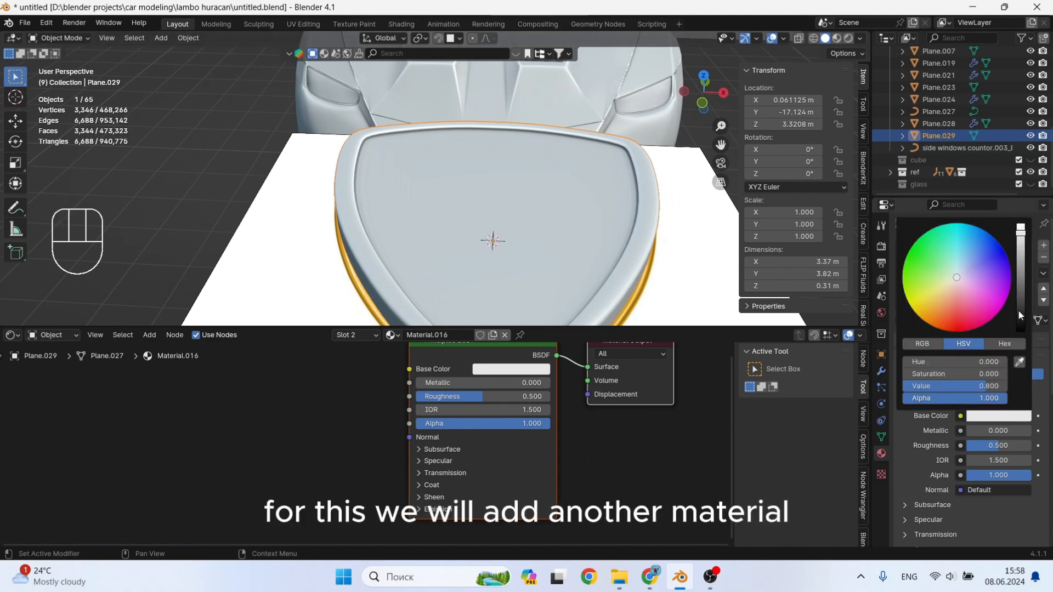
click(1018, 309)
Invert the badge's face selection and assign the second material to all faces outside the logo area.
key(Tab)
shift+middle_drag(625, 262, 596, 225)
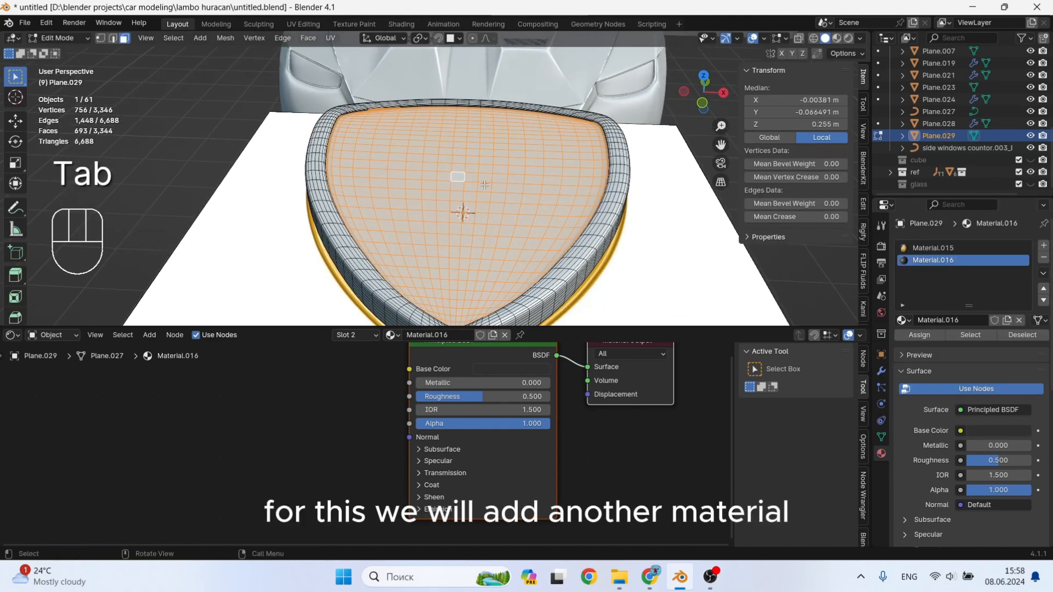
right_click(442, 177)
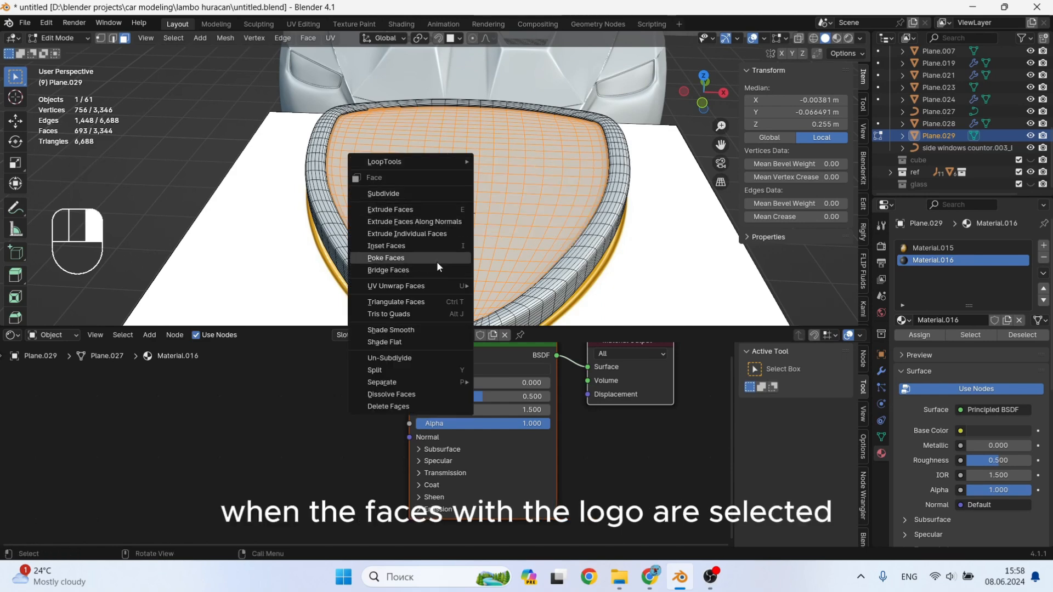
click(177, 38)
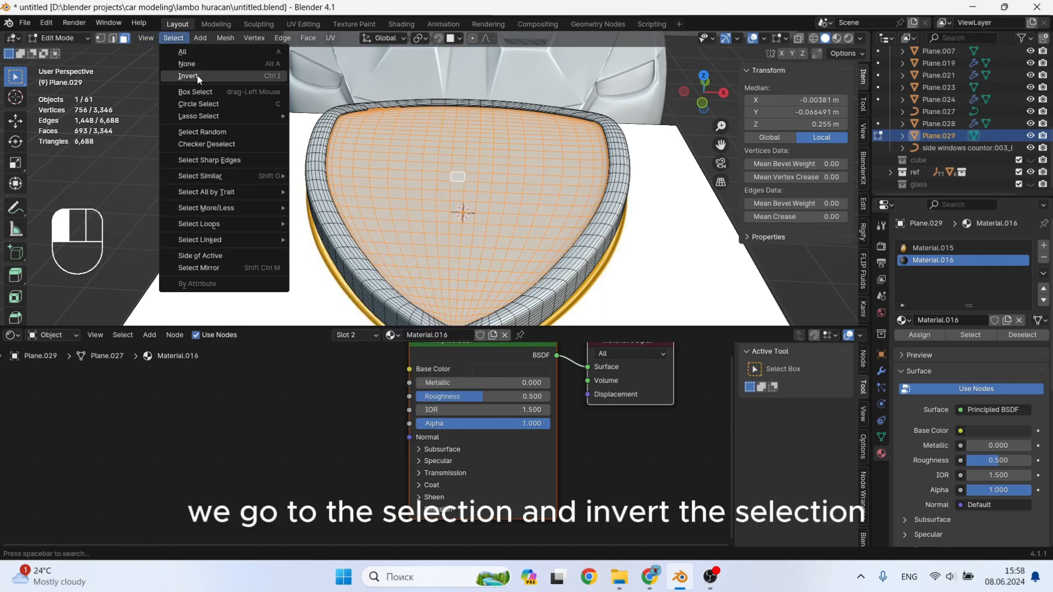
click(184, 64)
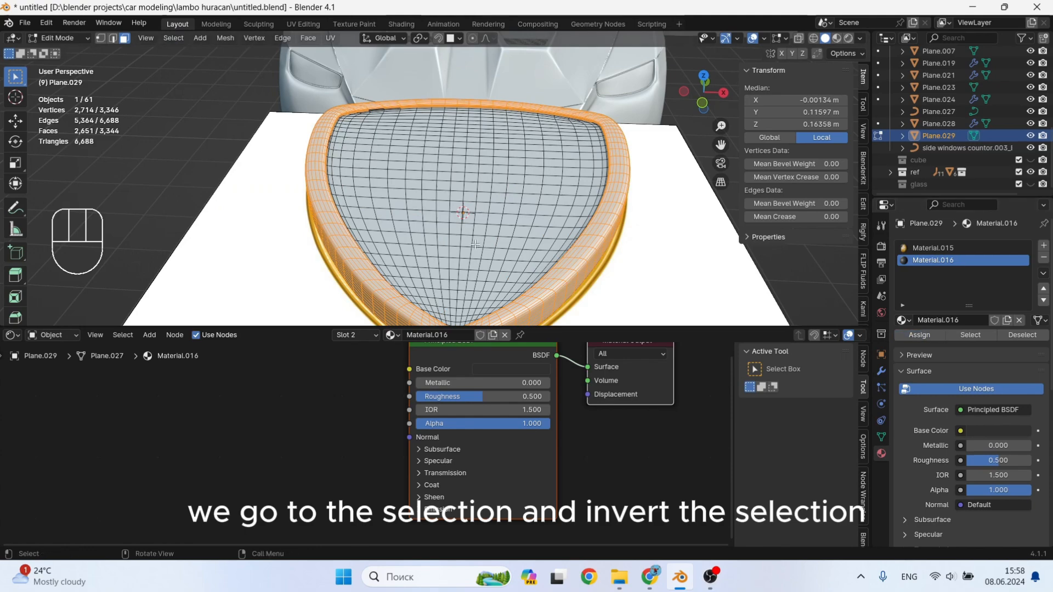
click(484, 277)
key(Tab)
Raise the logo badge about 0.674 m along Z above its gold base.
mouse_move(467, 247)
middle_down()
mouse_move(505, 226)
mouse_move(528, 181)
mouse_move(473, 259)
middle_up()
key(g)
key(z)
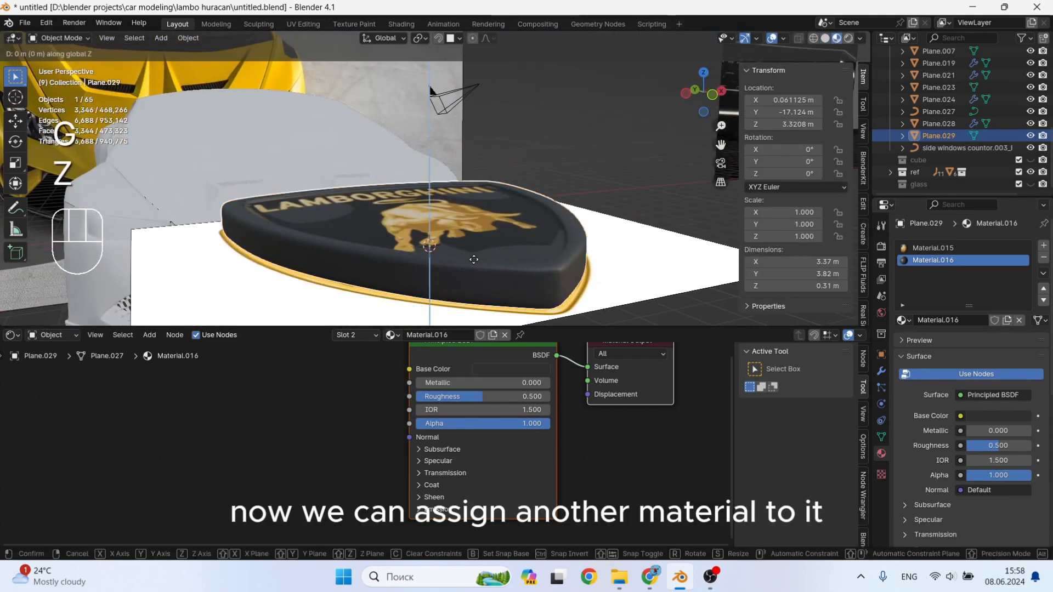
click(469, 193)
middle_drag(470, 193, 629, 264)
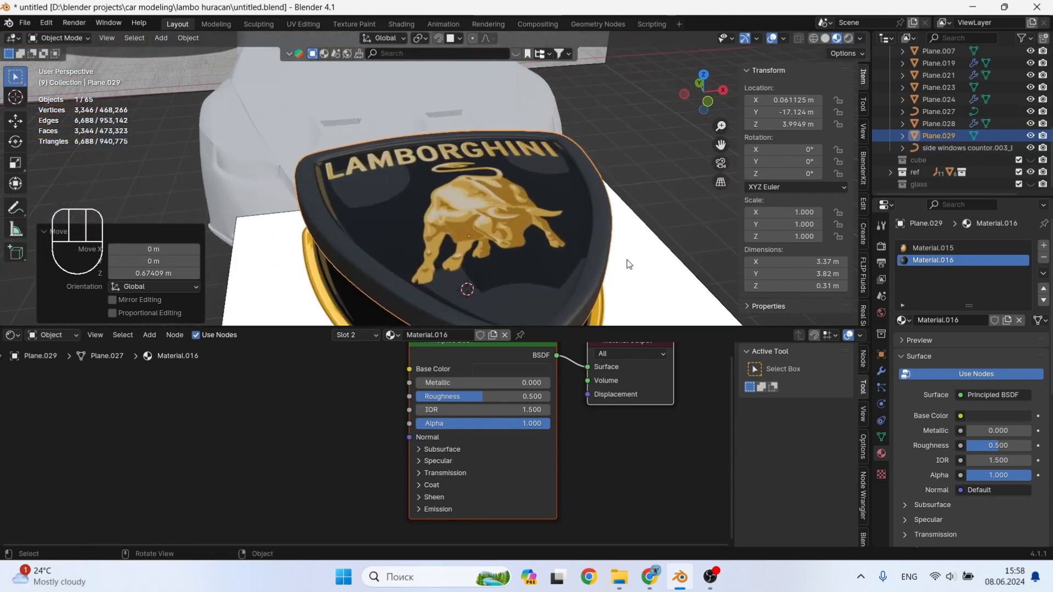
Try a yellow base color with hue 0.124, saturation 0.993 and value 0.804 on the badge's rim material.
click(985, 414)
drag(1019, 287, 1020, 248)
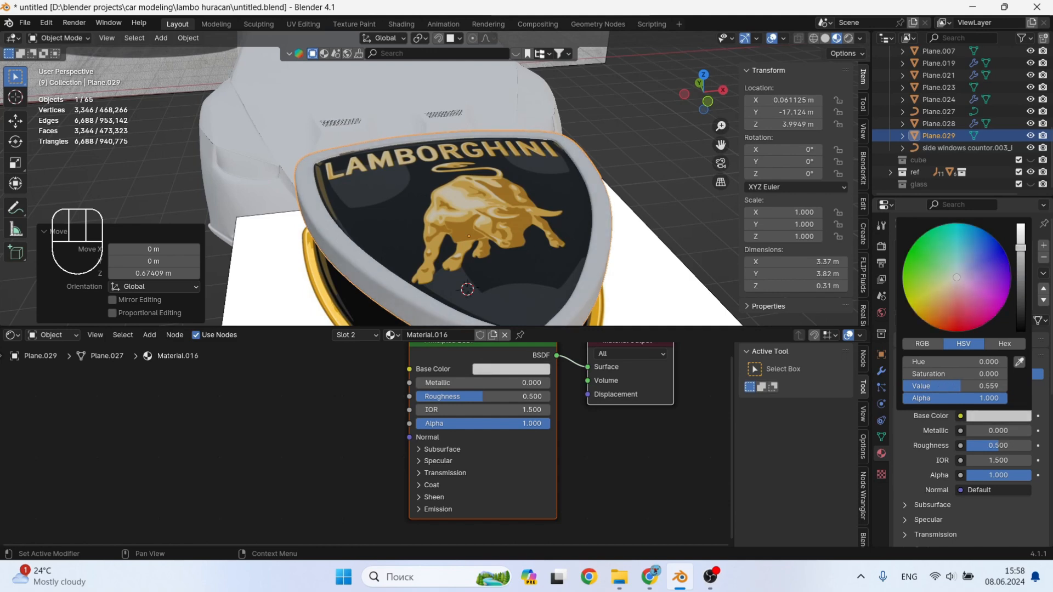
click(928, 300)
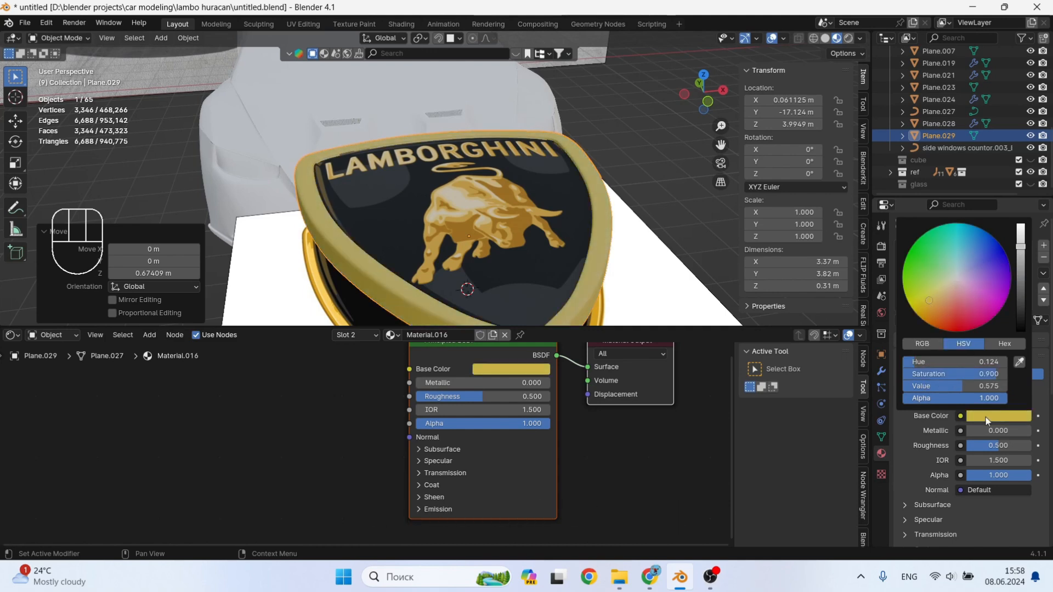
drag(1019, 243, 1019, 237)
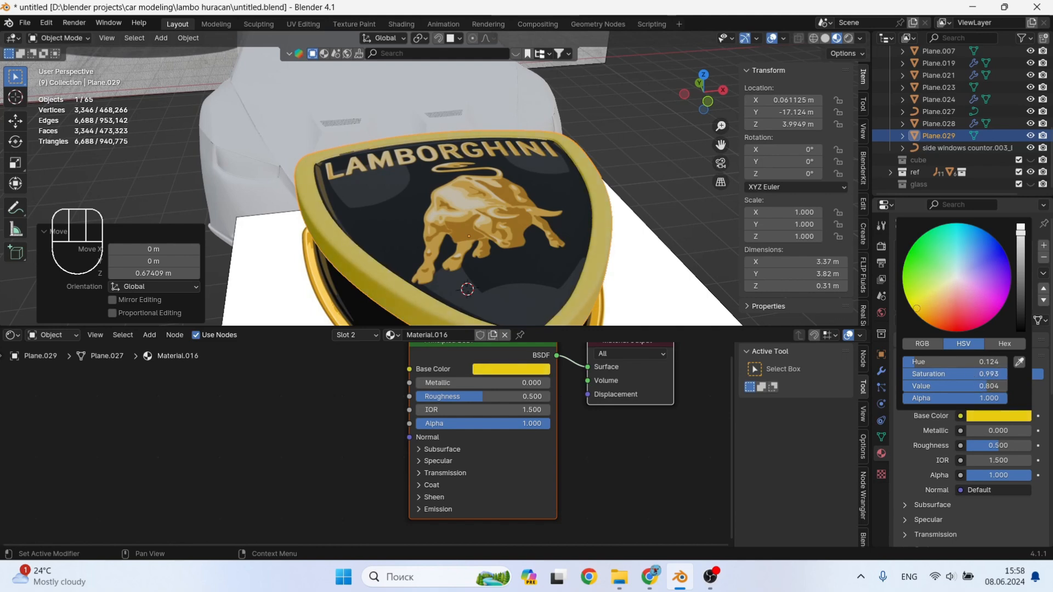
Sample the gold color of the base beneath the badge as the rim material's base color and inspect it up close.
click(1025, 421)
click(1022, 362)
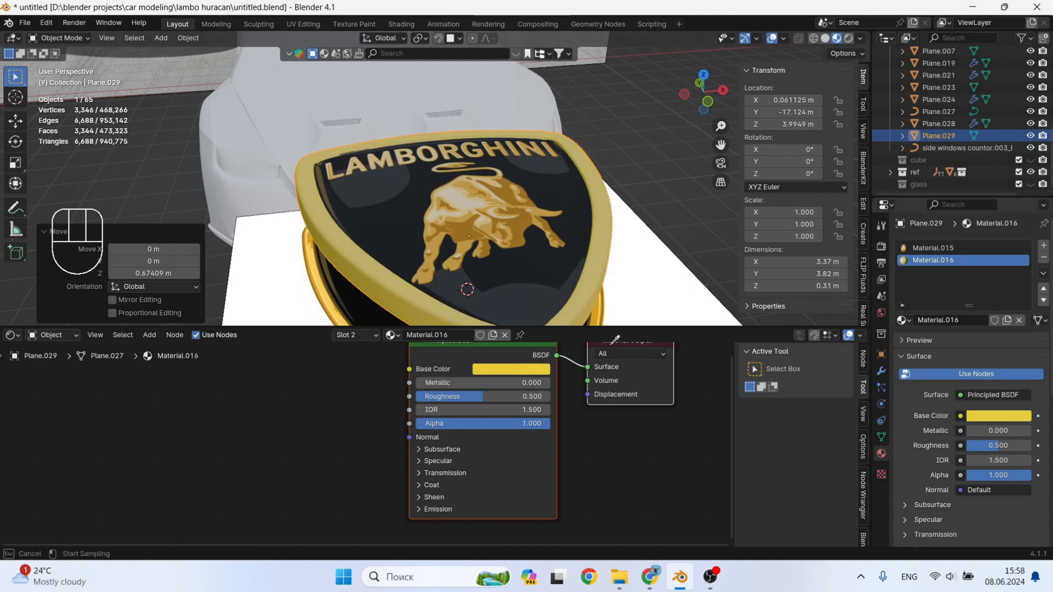
click(321, 280)
middle_drag(419, 242, 406, 261)
scroll(405, 263, up, 2)
shift+middle_drag(403, 299, 414, 261)
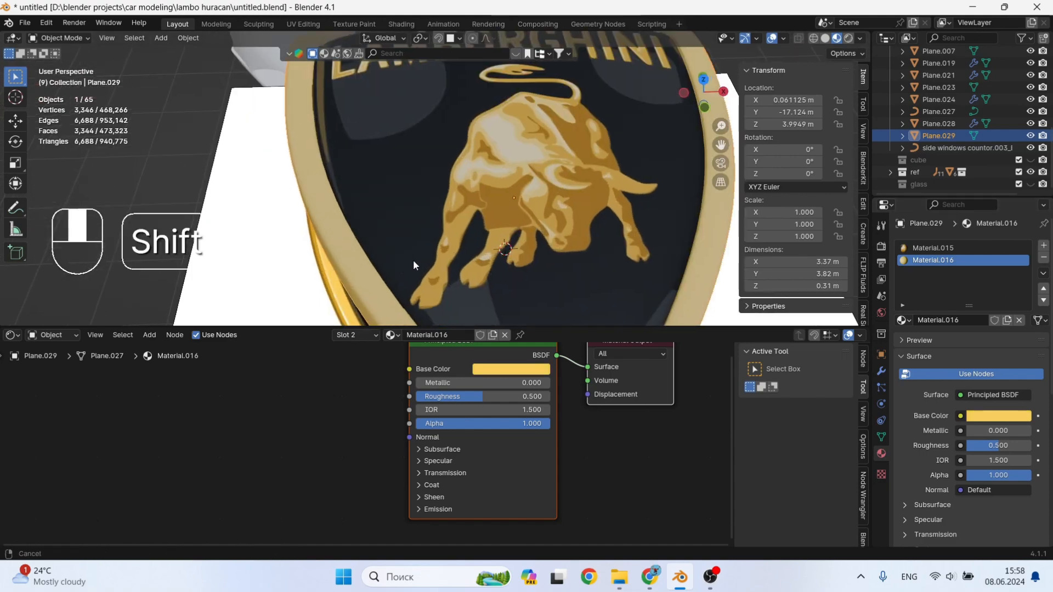
scroll(413, 259, up, 2)
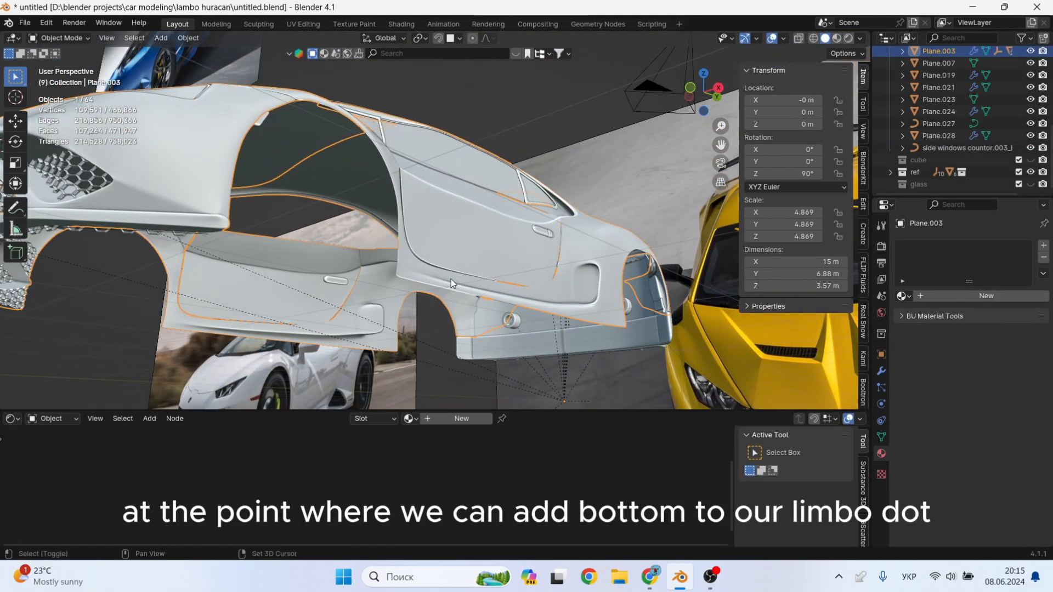
Extrude the lower edge loop of the car body's side -5.577 m along X to the mirror plane to form the underside.
shift+middle_drag(451, 278, 491, 272)
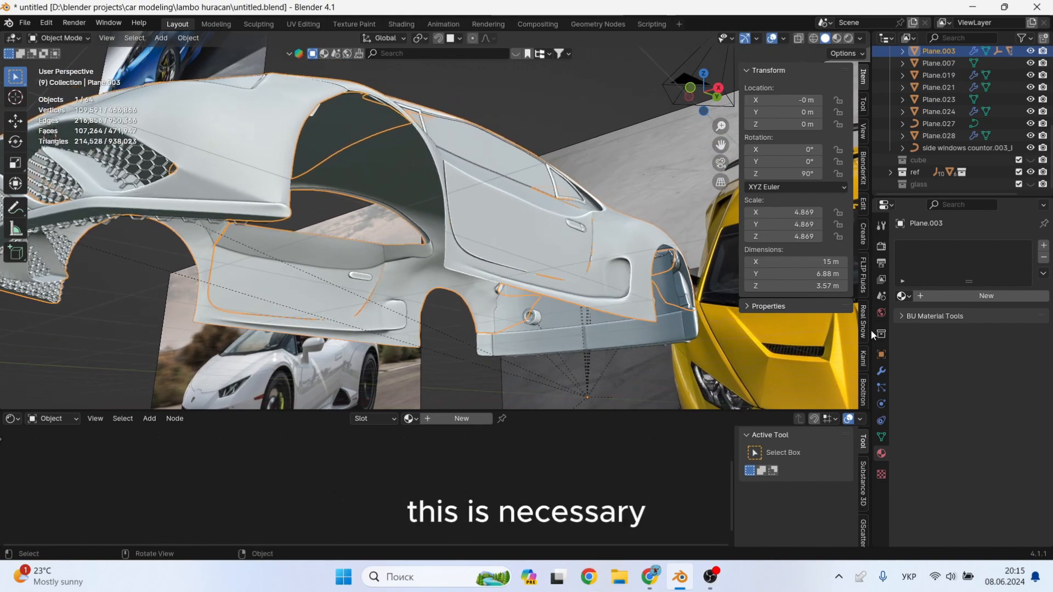
key(Tab)
middle_drag(692, 291, 747, 340)
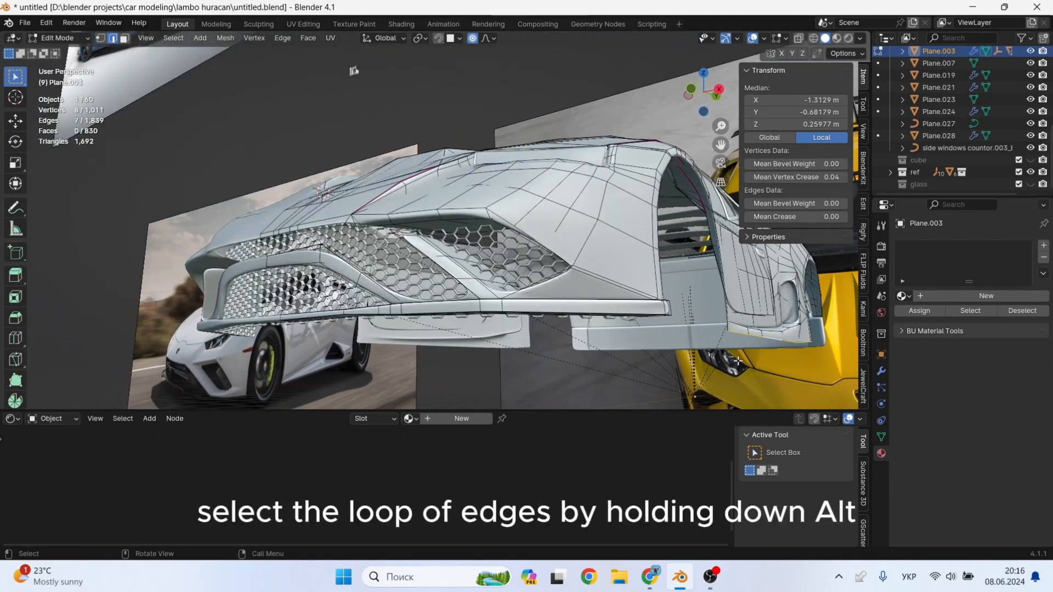
key(e)
key(x)
click(456, 387)
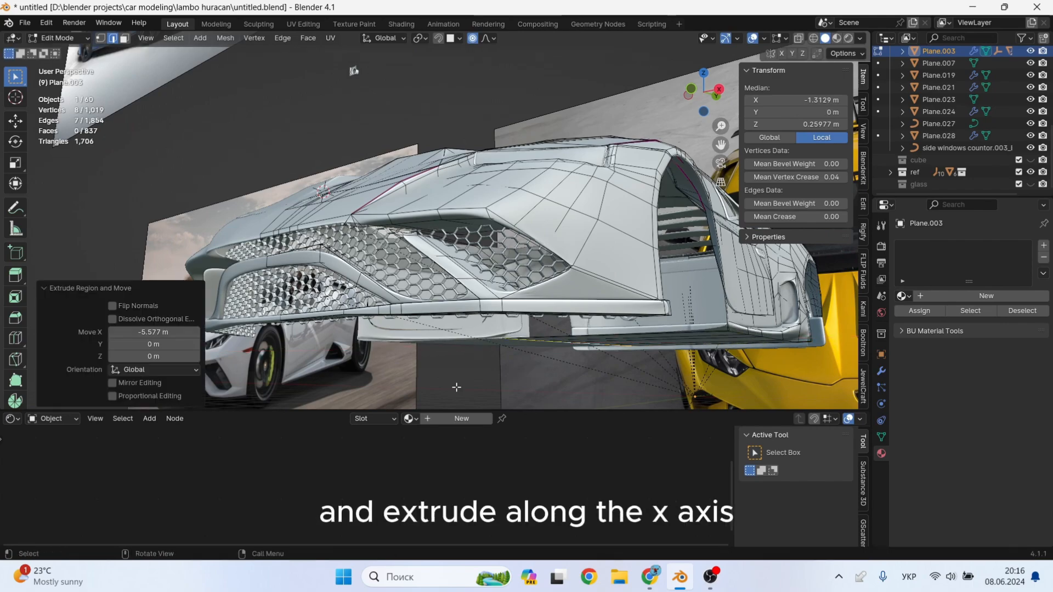
scroll(504, 357, up, 5)
middle_drag(551, 319, 573, 325)
scroll(658, 301, up, 4)
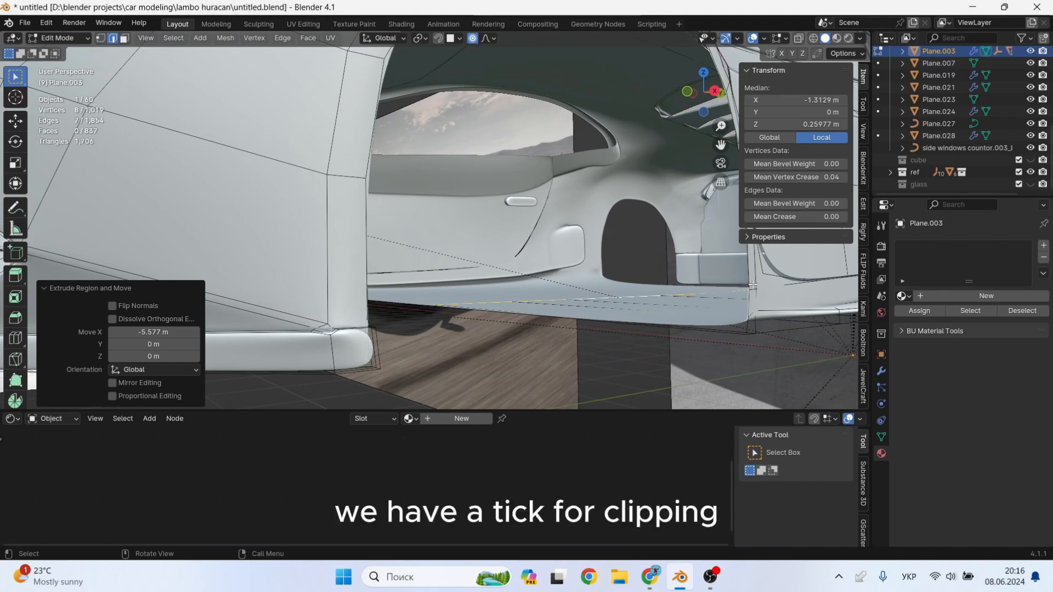
Select the edge loop around the front wheel arch and extrude it along X to the car's center.
middle_drag(748, 292, 593, 301)
alt+click(751, 281)
scroll(750, 280, down, 5)
scroll(667, 303, up, 4)
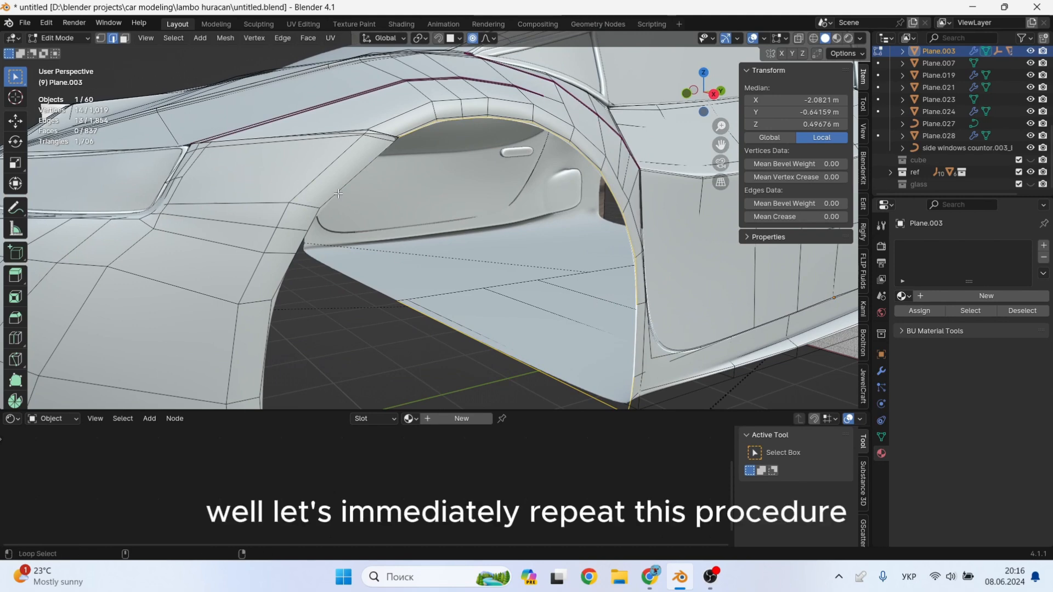
scroll(336, 220, down, 5)
key(e)
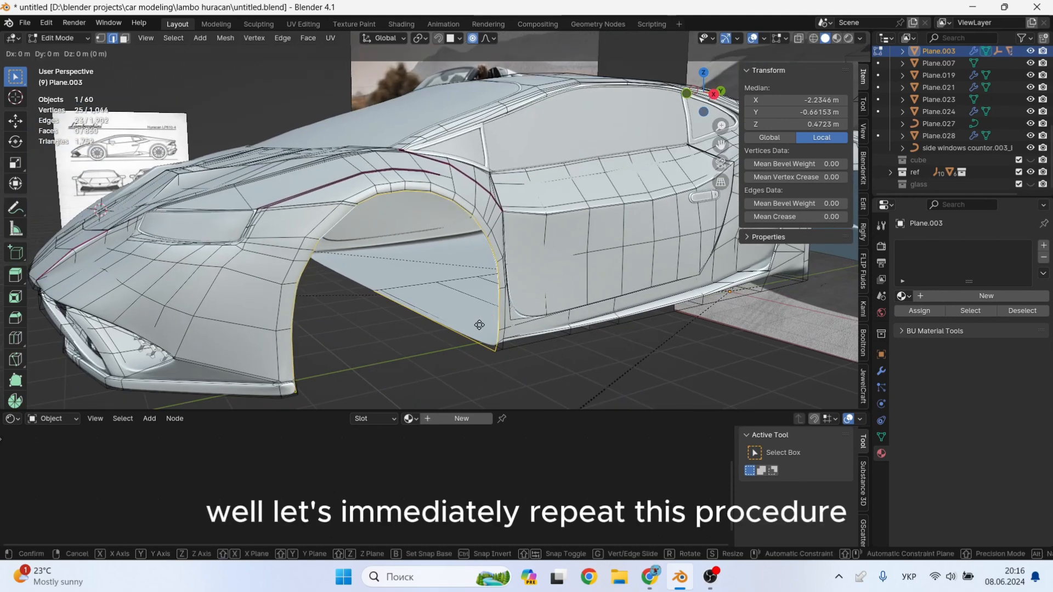
key(x)
click(329, 288)
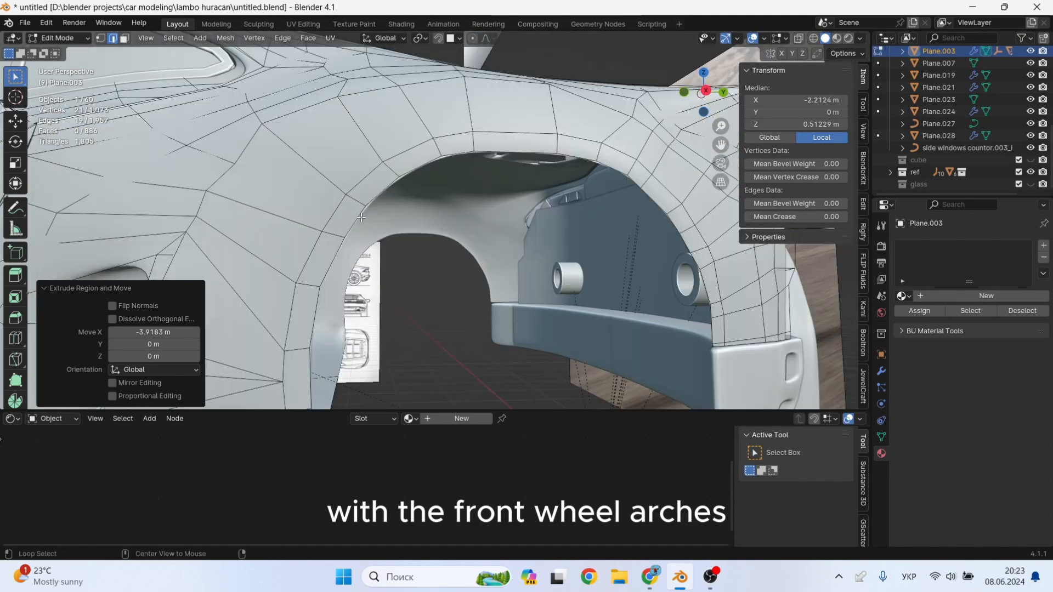
Extrude the rear wheel arch's edge loop, without its lowest vertex, -5.2482 m along X and check the surface in Object Mode.
alt+click(358, 217)
scroll(510, 290, down, 5)
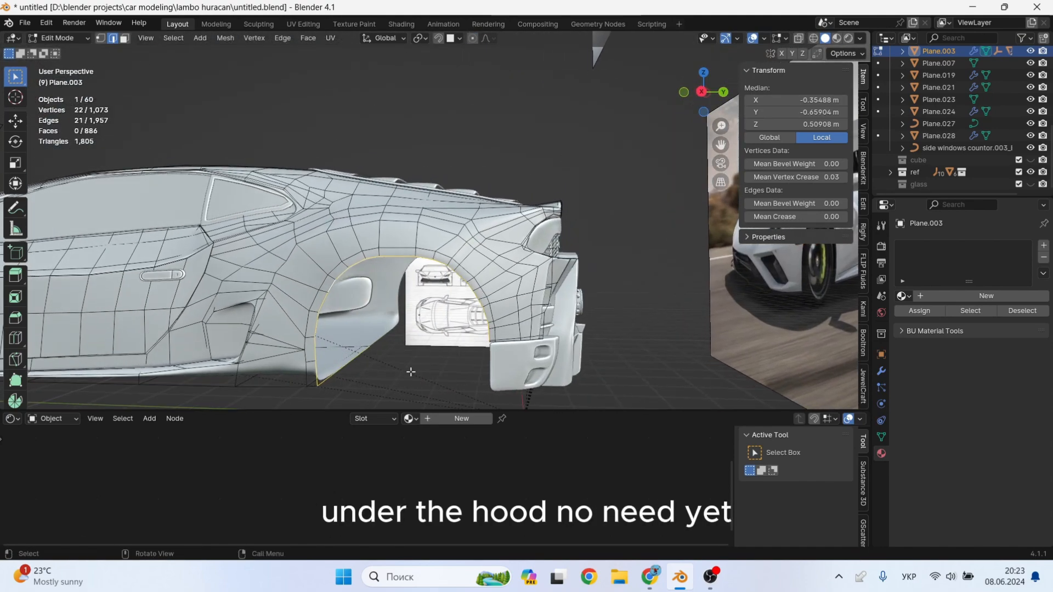
drag(384, 339, 324, 387)
mouse_move(346, 385)
middle_down()
mouse_move(348, 369)
mouse_move(340, 376)
middle_up()
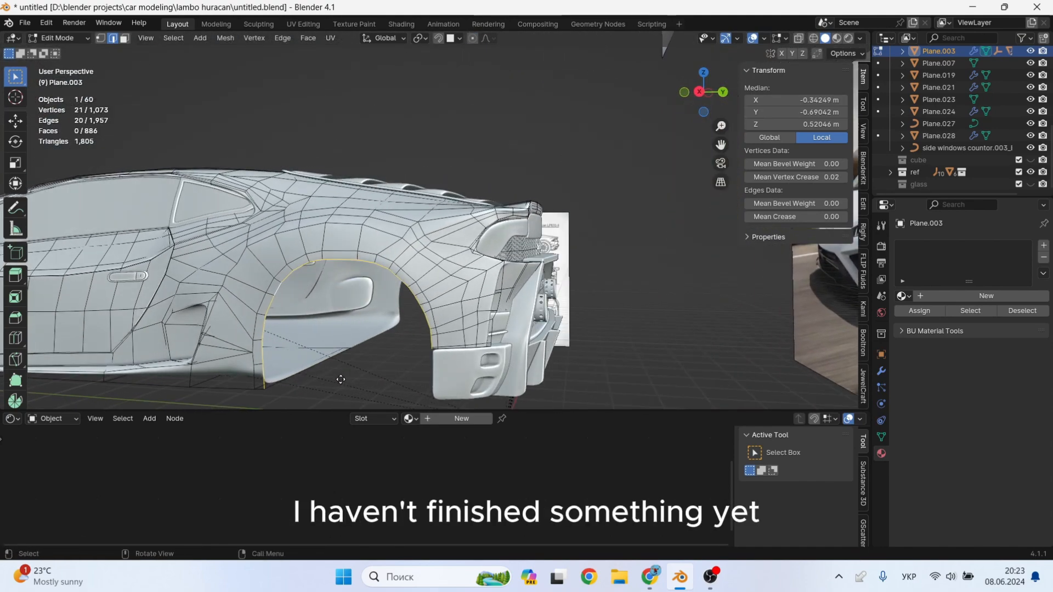
key(e)
key(x)
click(419, 334)
scroll(323, 368, up, 4)
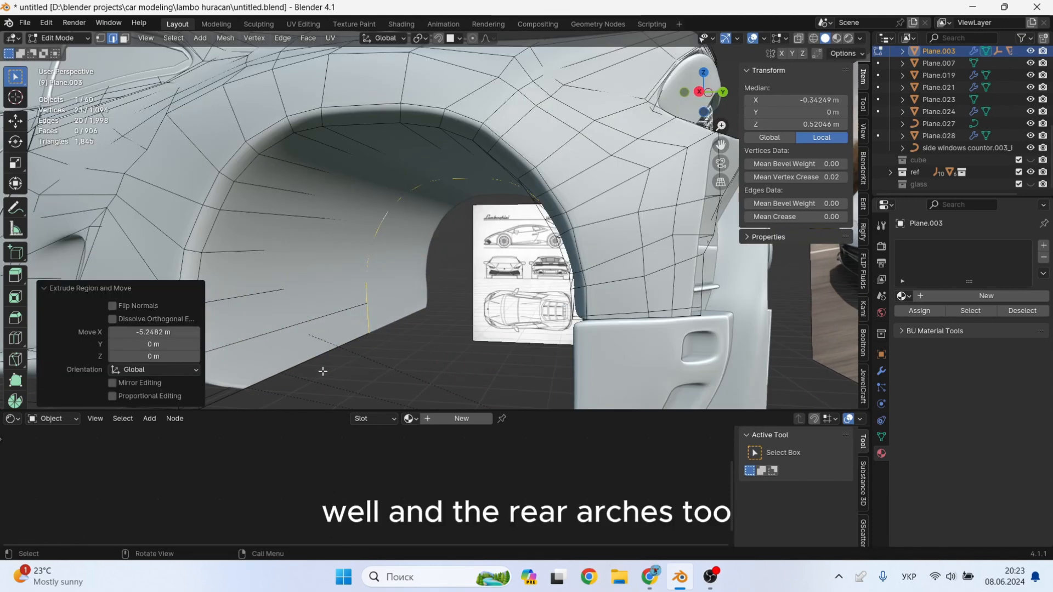
key(Tab)
scroll(327, 365, up, 2)
middle_drag(327, 366, 373, 350)
Connect the vertex at the rear arch's lower front corner to the sill vertex below the side intake with an edge.
key(Tab)
scroll(373, 350, down, 4)
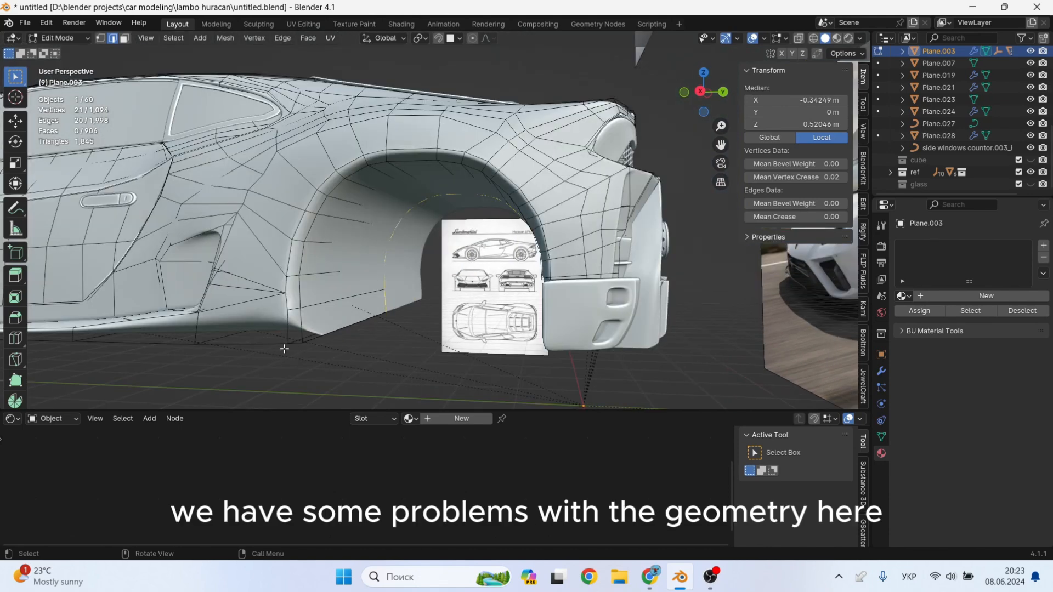
shift+middle_drag(284, 351, 407, 316)
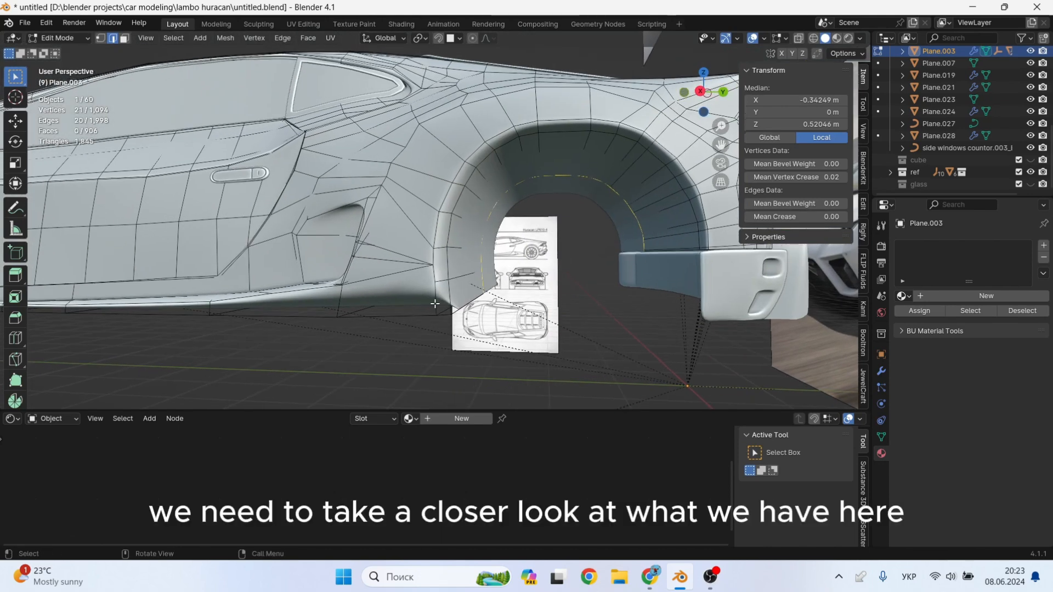
click(431, 281)
scroll(431, 281, up, 2)
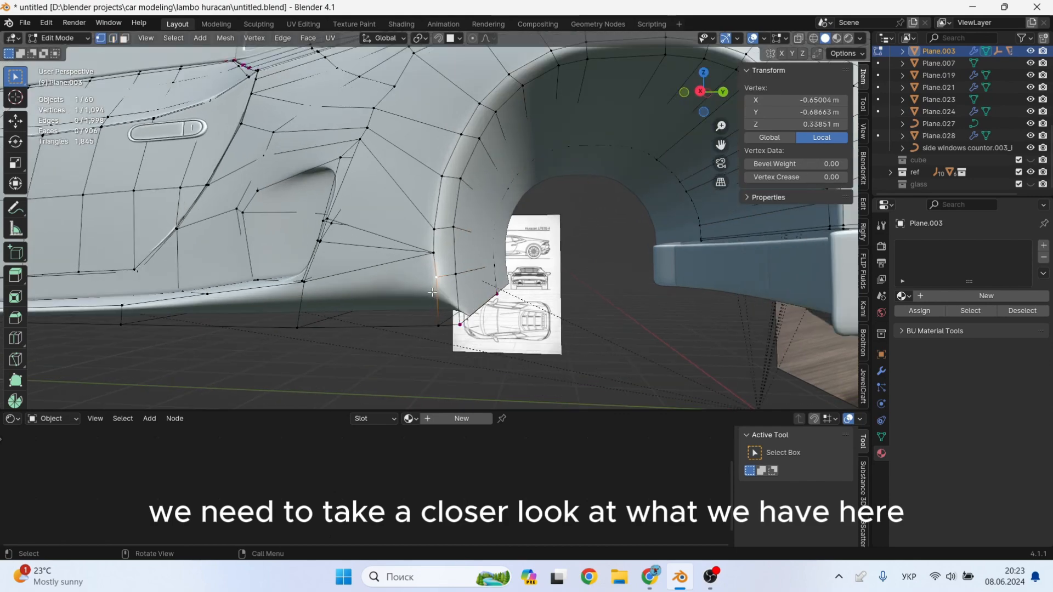
mouse_move(312, 298)
middle_down()
mouse_move(320, 306)
mouse_move(322, 295)
middle_up()
scroll(321, 295, up, 1)
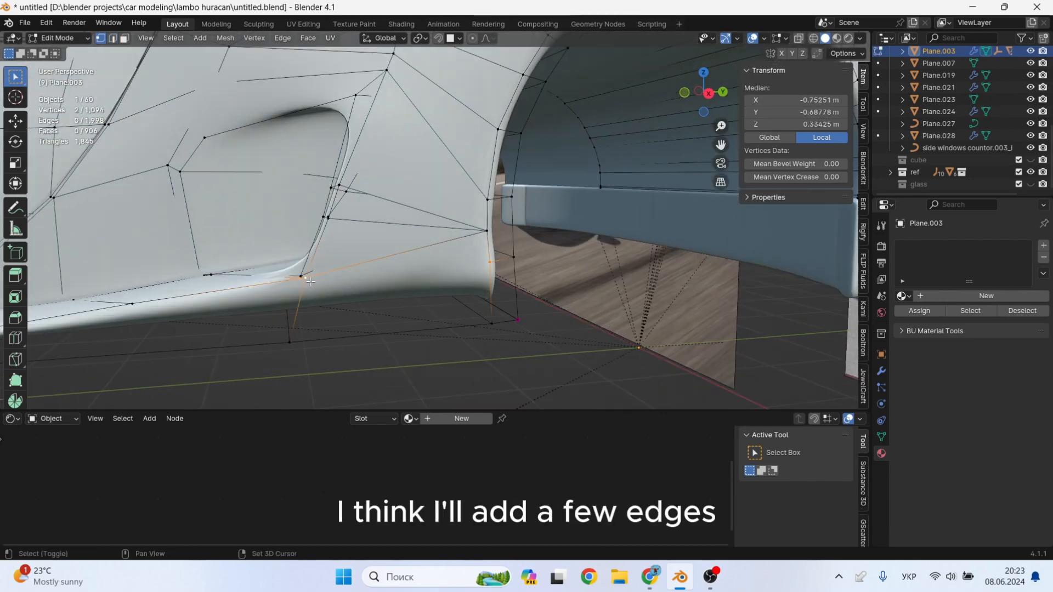
key(j)
scroll(351, 291, down, 3)
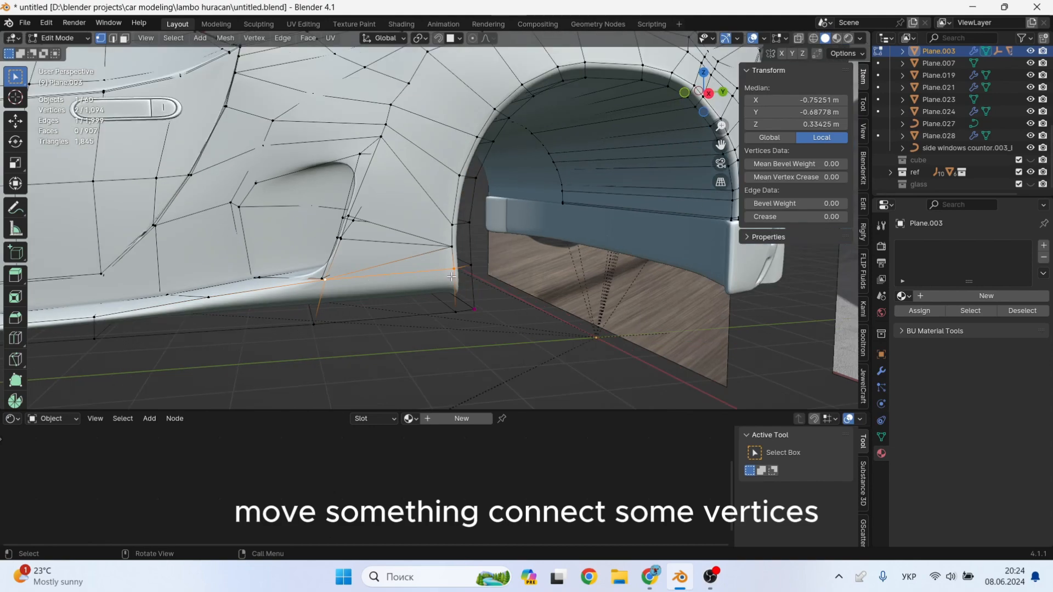
mouse_move(410, 283)
middle_down()
mouse_move(385, 287)
mouse_move(397, 283)
middle_up()
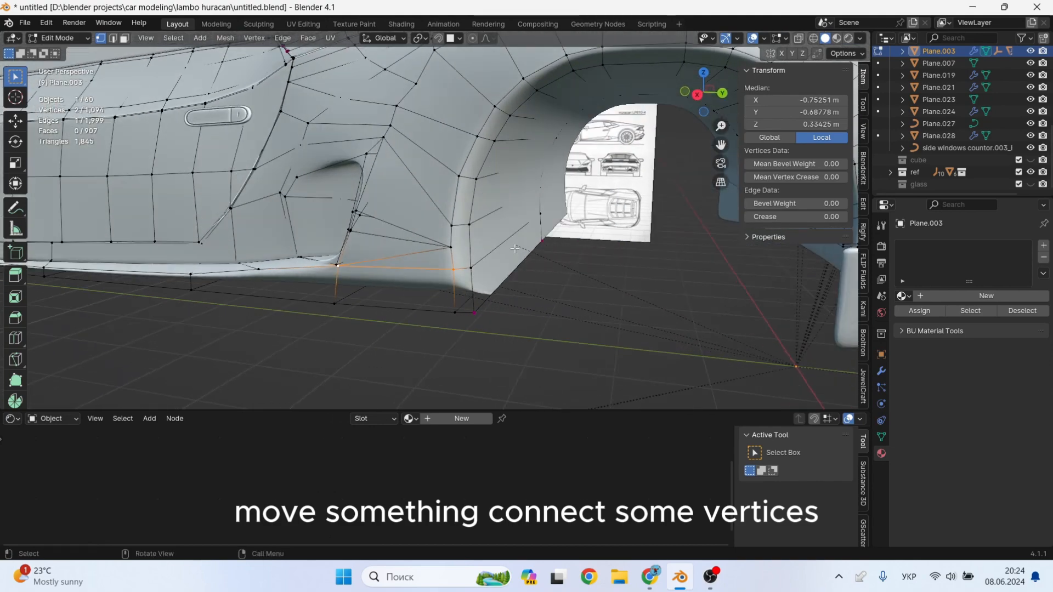
Add one centered loop cut through the lowest faces of the rear arch's inner wall and the adjoining sill.
key(2)
click(515, 230)
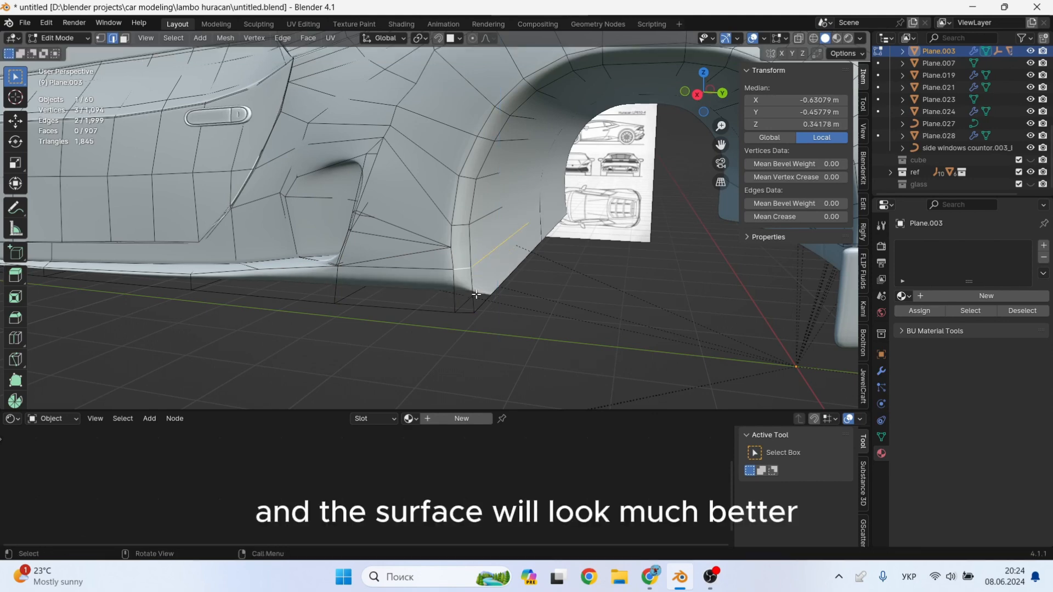
click(449, 291)
right_click(448, 291)
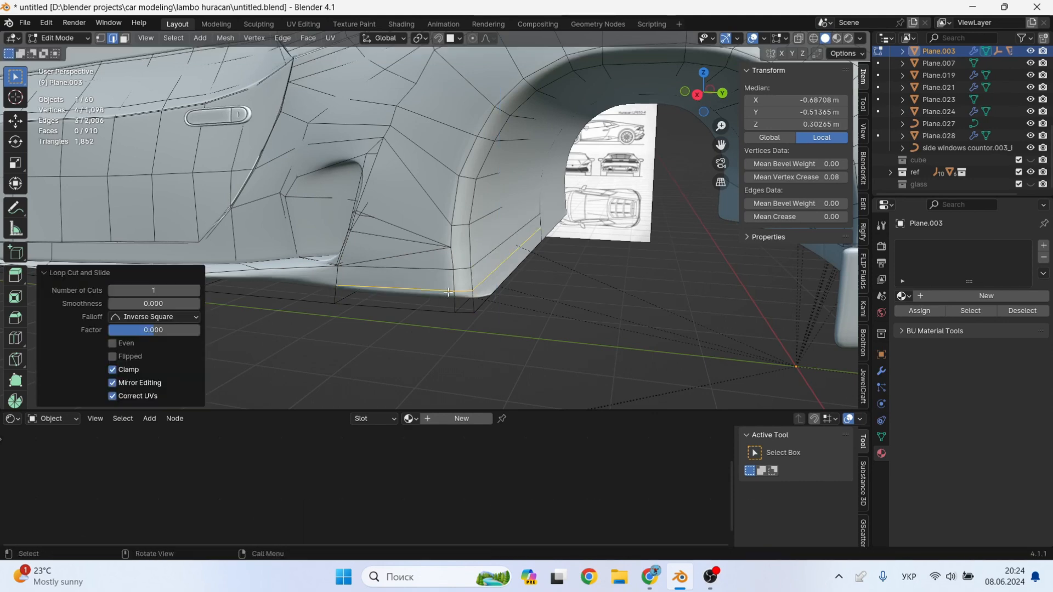
Connect the end vertex of the new loop cut to the next sill vertex toward the front and save the file.
shift+middle_drag(449, 290, 567, 299)
key(1)
scroll(545, 299, up, 2)
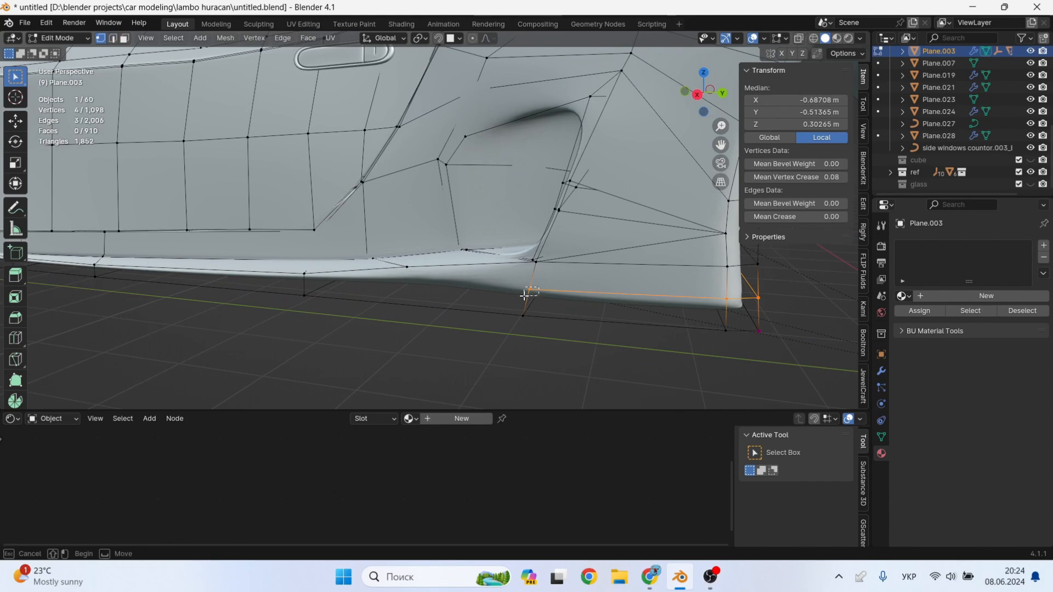
click(527, 291)
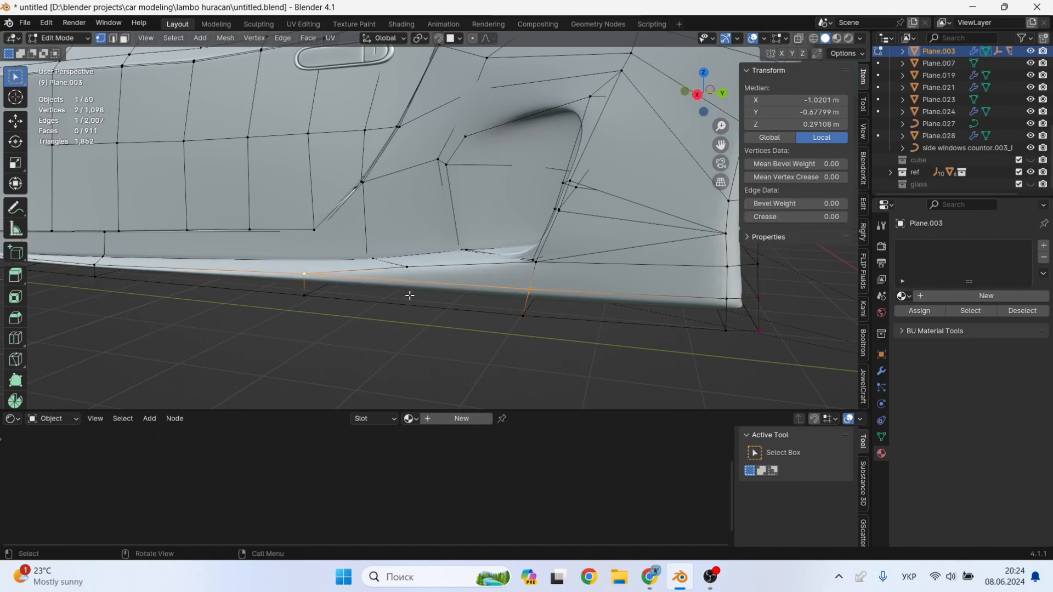
scroll(439, 298, down, 3)
key(Tab)
key(ctrl+s)
middle_drag(577, 302, 466, 311)
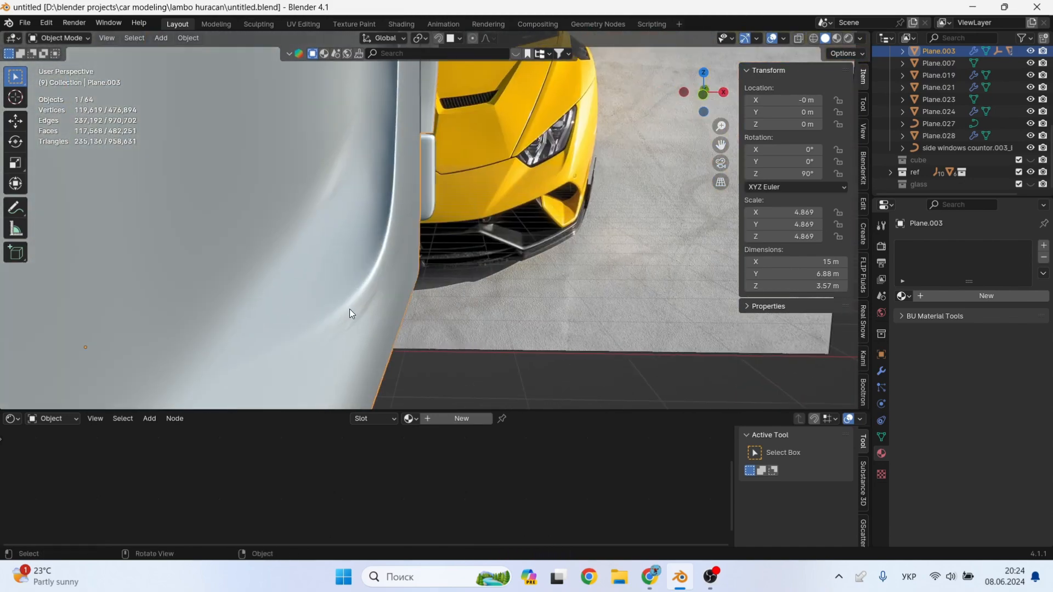
Dissolve an edge on the sill beside the rear wheel arch's lower front corner.
key(Tab)
key(Tab)
scroll(438, 318, down, 3)
middle_drag(530, 329, 489, 331)
scroll(439, 318, up, 3)
key(Tab)
middle_drag(419, 312, 465, 297)
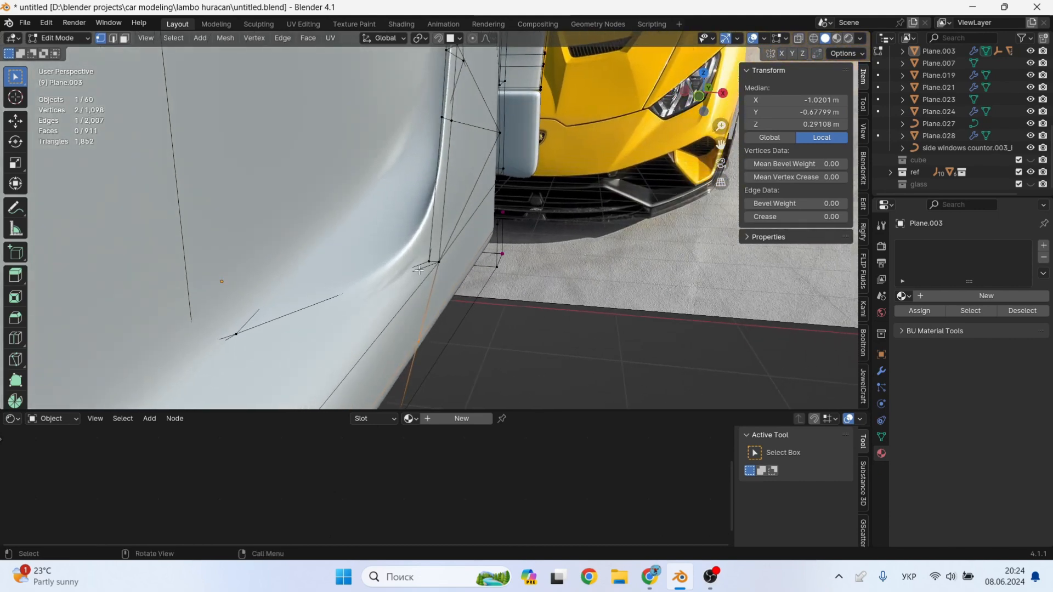
key(x)
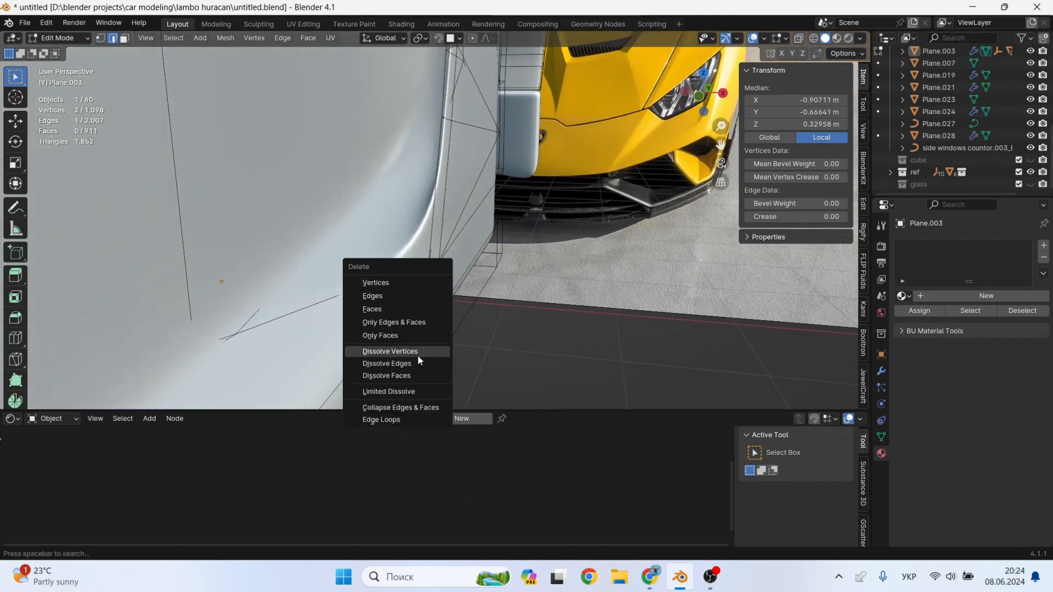
click(417, 363)
Extrude the lower edges behind the rear wheel arch, above the rear bumper, inward along X to the car's centerline.
middle_drag(426, 348, 457, 318)
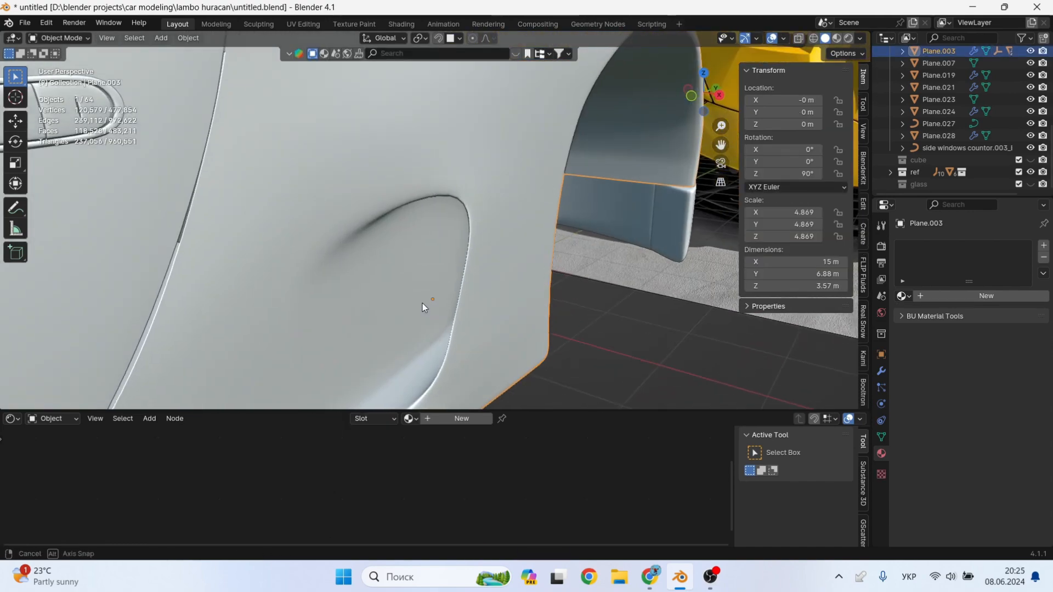
middle_drag(422, 304, 432, 250)
key(Tab)
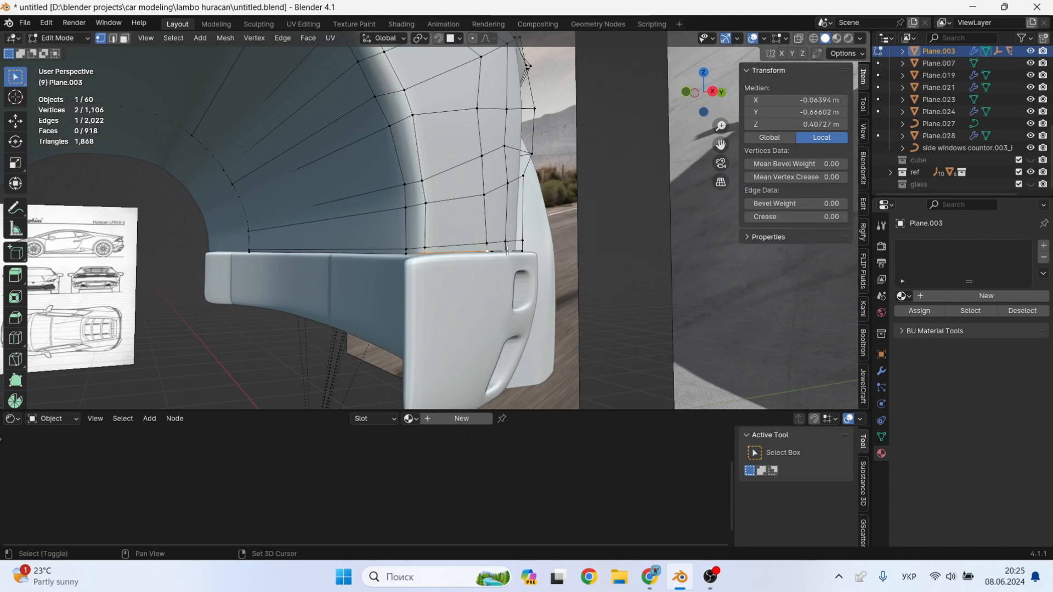
middle_drag(520, 250, 485, 268)
key(e)
key(x)
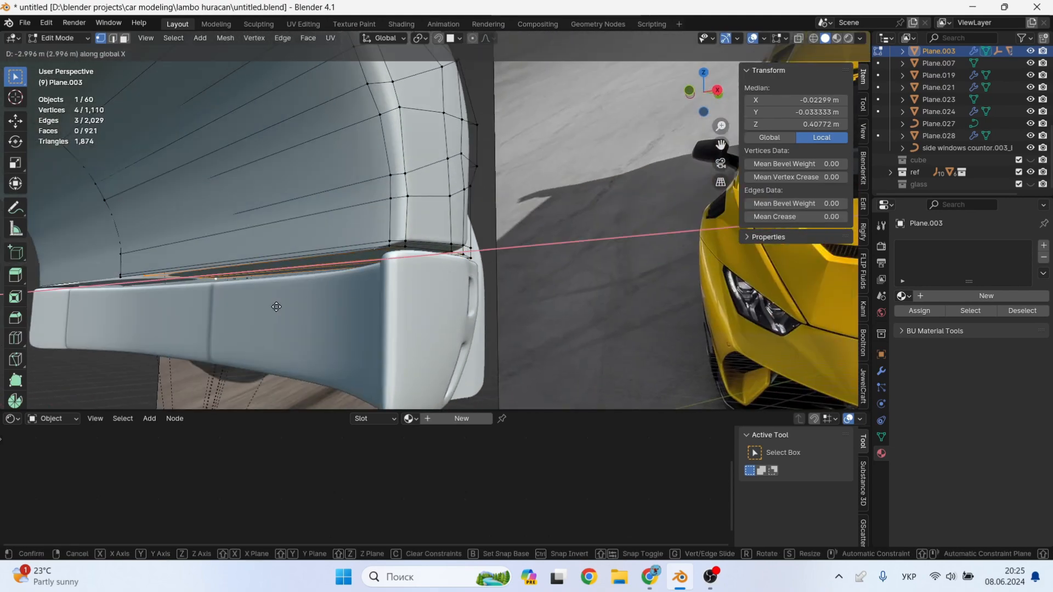
click(249, 312)
middle_drag(294, 306, 357, 226)
key(2)
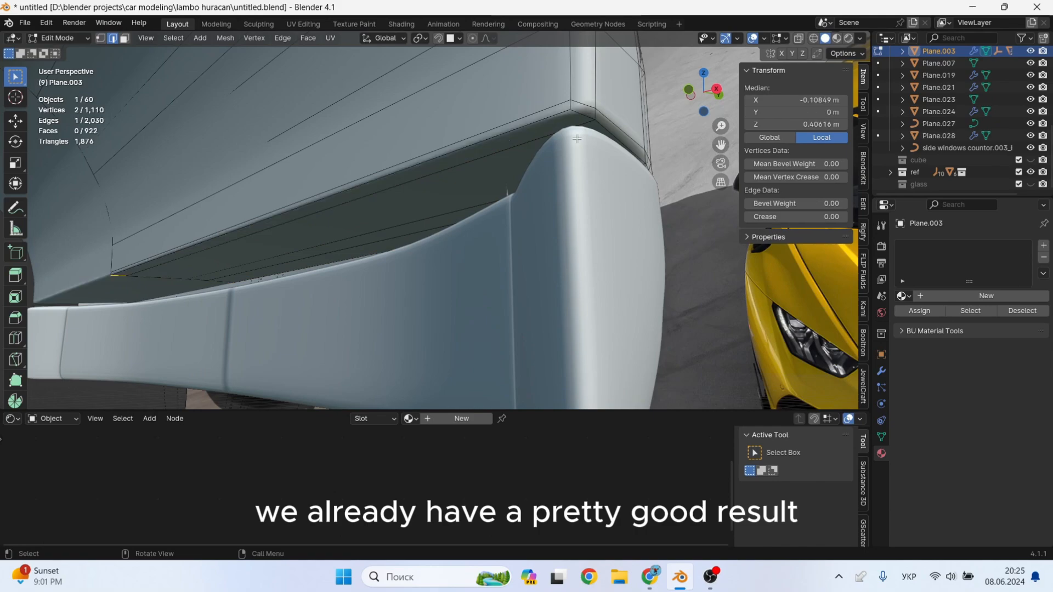
Examine the whole car body in Object Mode and compare it with the surrounding reference photos.
middle_drag(577, 139, 425, 218)
scroll(428, 219, down, 5)
middle_drag(488, 228, 341, 291)
scroll(447, 243, down, 3)
key(Tab)
middle_drag(476, 258, 495, 335)
scroll(599, 255, down, 8)
scroll(672, 259, down, 5)
scroll(457, 321, up, 4)
scroll(456, 355, up, 3)
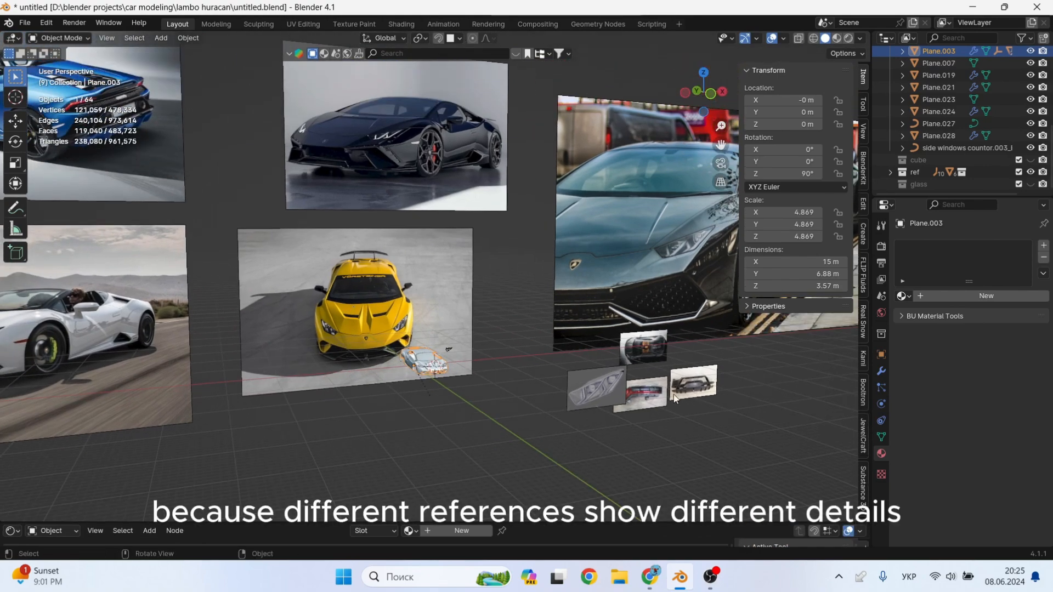
key(shift+b)
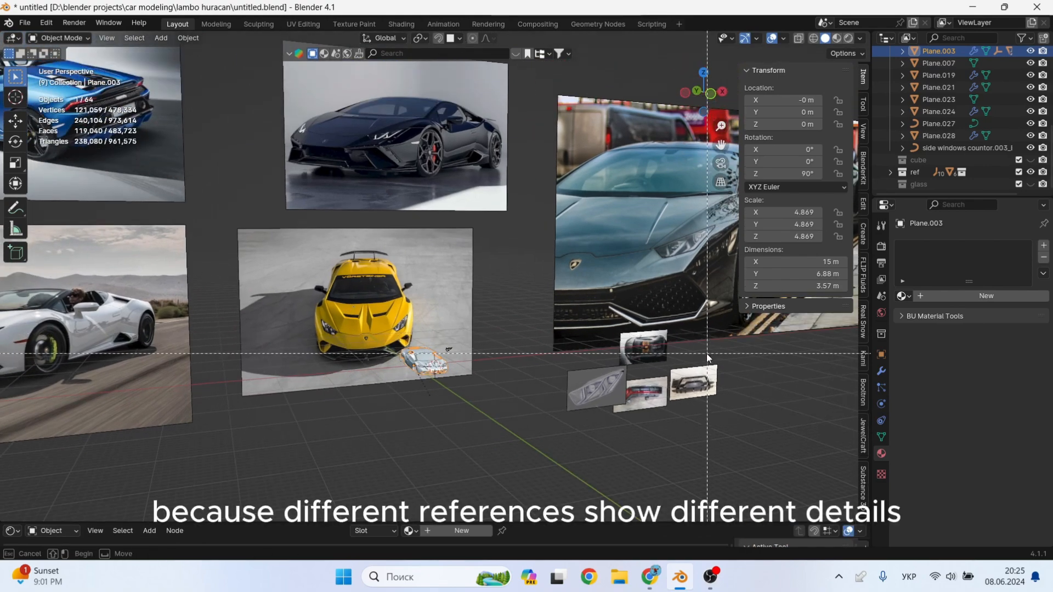
key(Escape)
key(n)
middle_drag(698, 351, 627, 376)
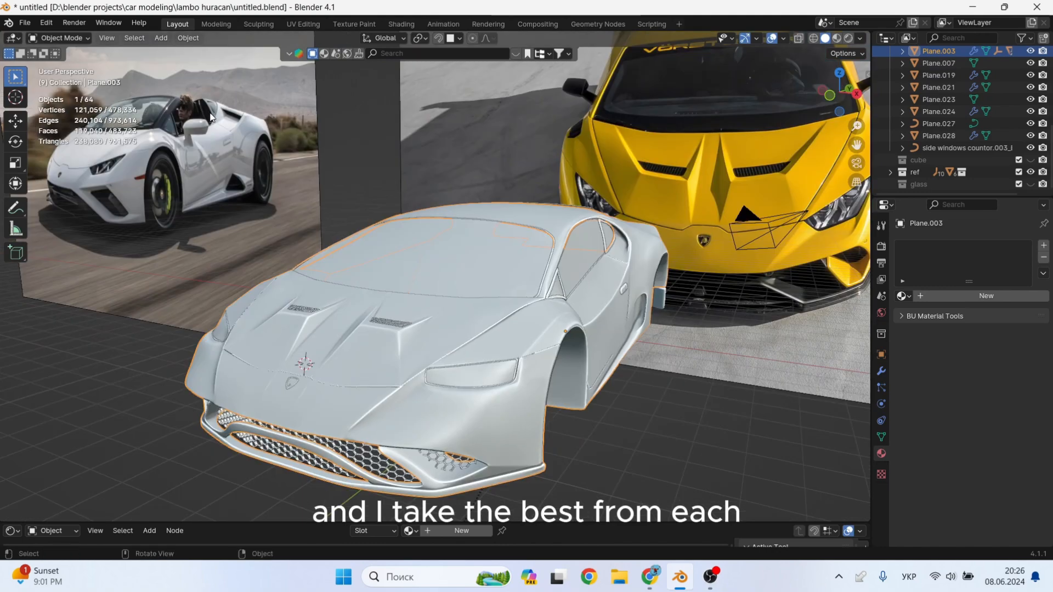
Add a cube for the side mirror and move it about 1.78 m along X, away from the body.
scroll(214, 126, up, 3)
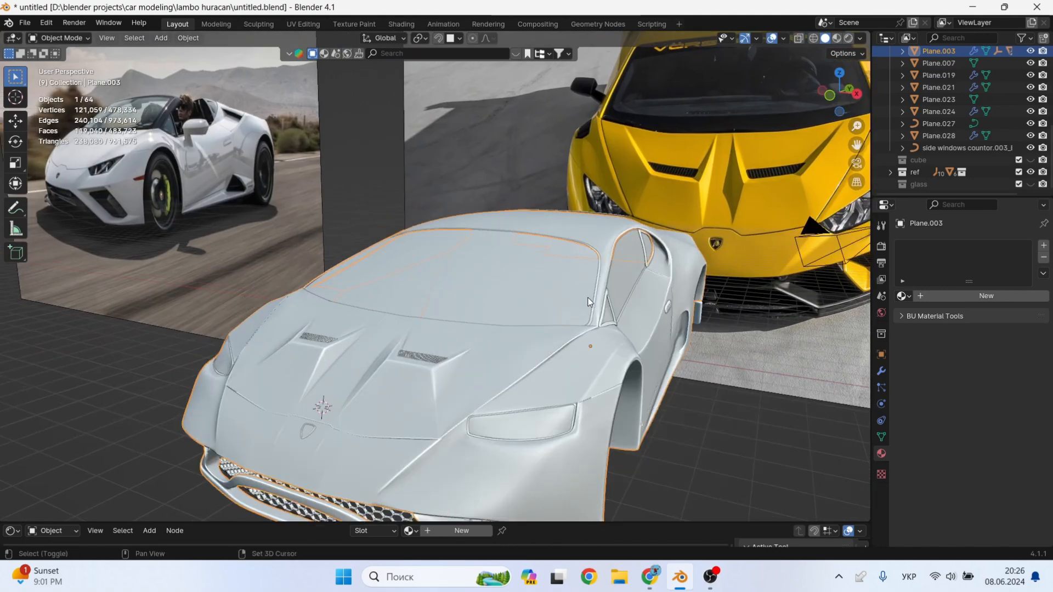
middle_drag(587, 302, 400, 313)
key(shift+a)
mouse_move(408, 307)
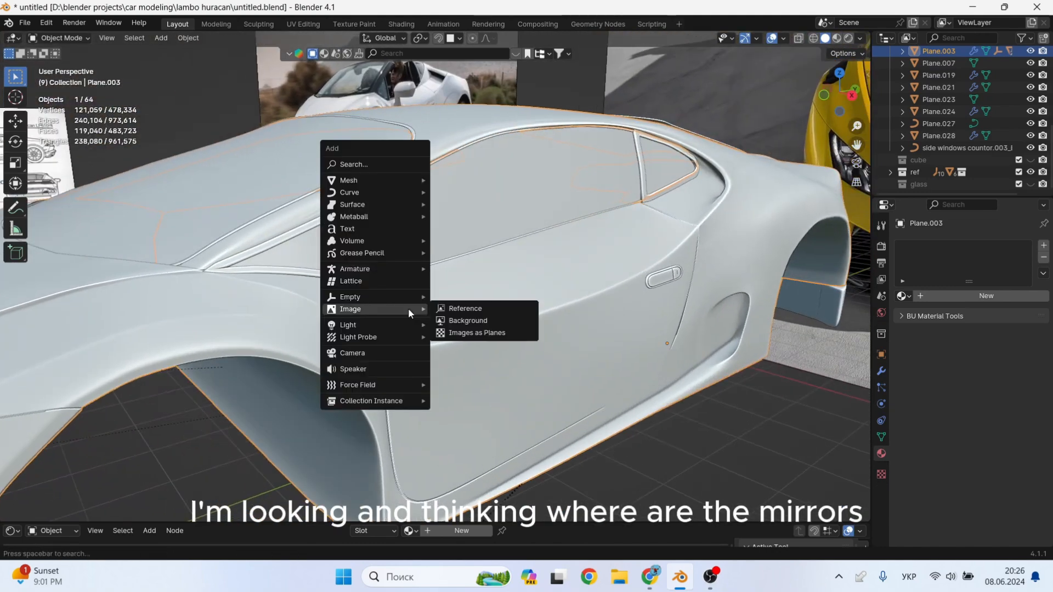
mouse_move(384, 180)
click(508, 191)
middle_drag(509, 307, 521, 322)
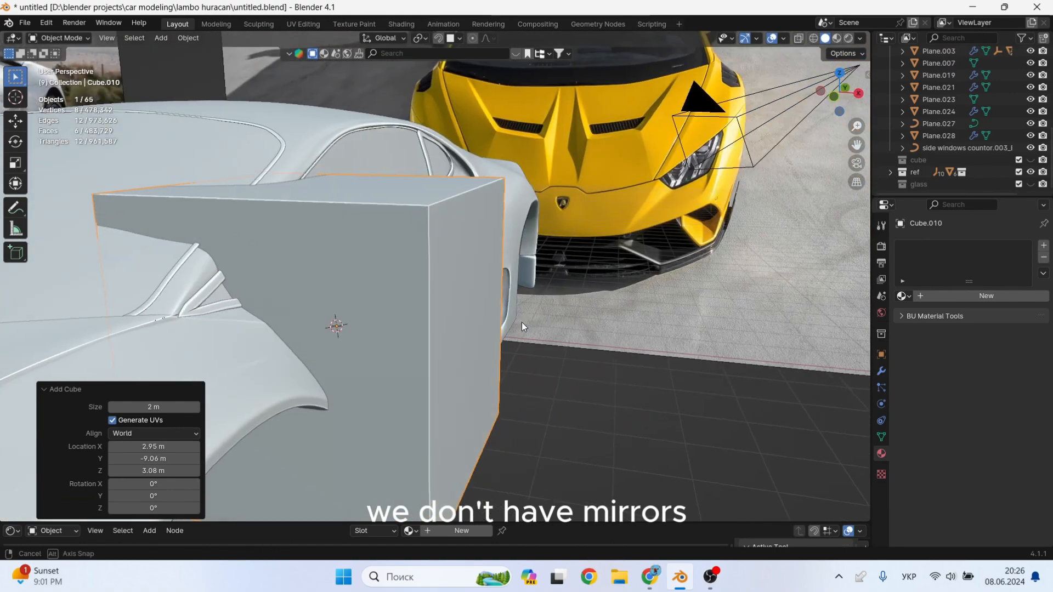
key(g)
key(x)
click(780, 343)
scroll(778, 341, down, 3)
shift+middle_drag(778, 340, 761, 311)
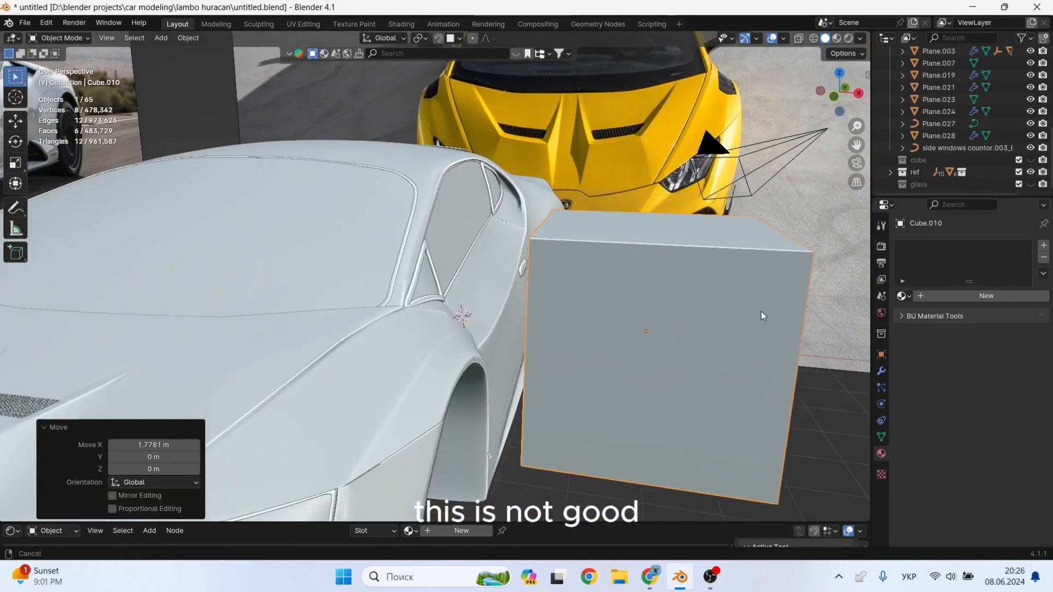
Add one centered horizontal loop cut to the cube and scale it by 2 along X.
key(Tab)
key(ctrl+r)
click(732, 323)
right_click(732, 325)
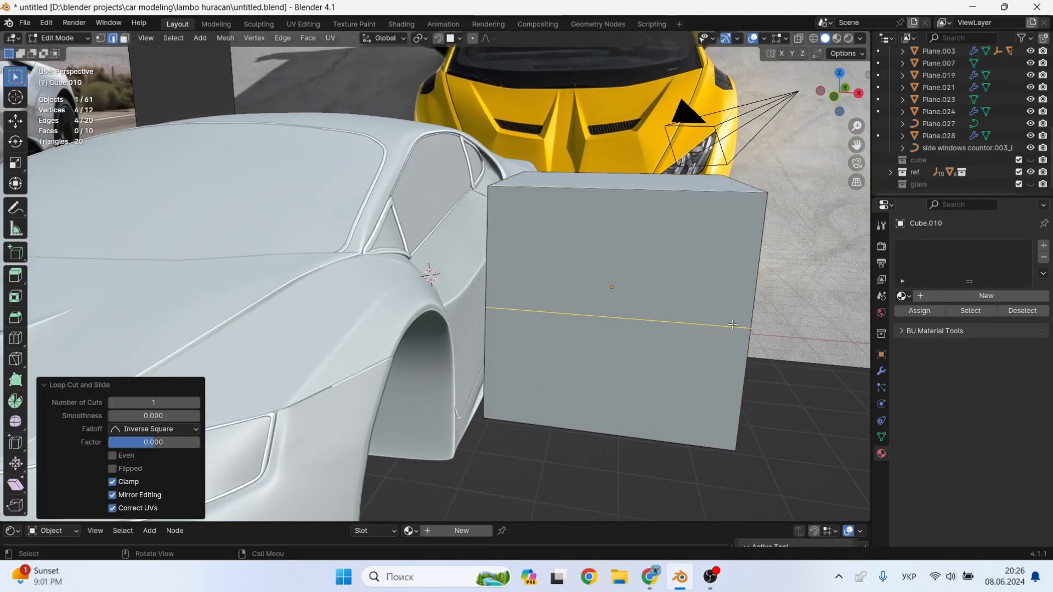
text(s2)
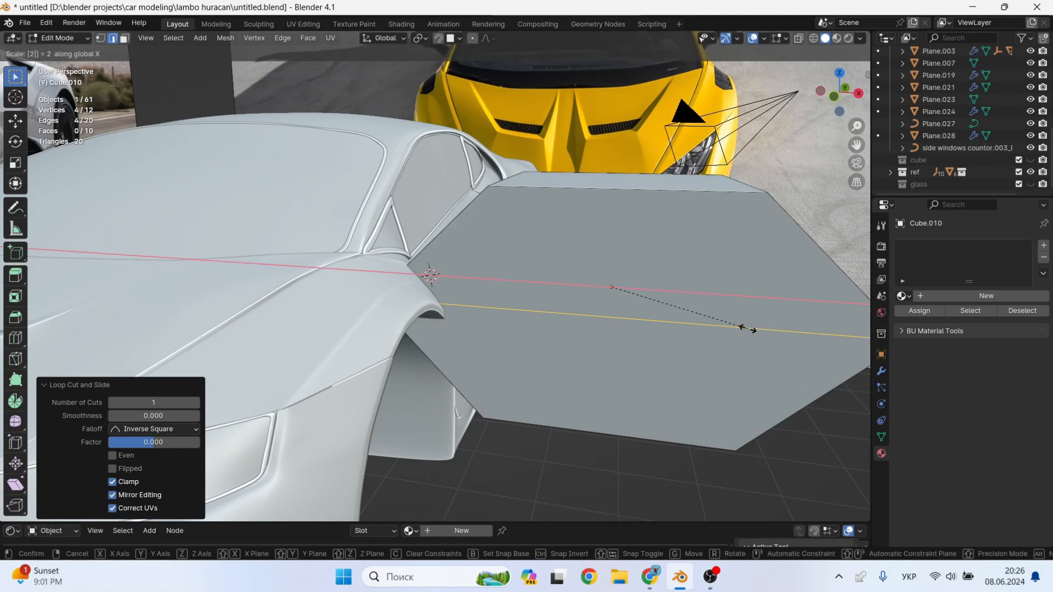
click(748, 328)
key(Tab)
Enable the Screencast Keys display in the viewport.
scroll(748, 328, down, 1)
shift+middle_drag(747, 328, 508, 384)
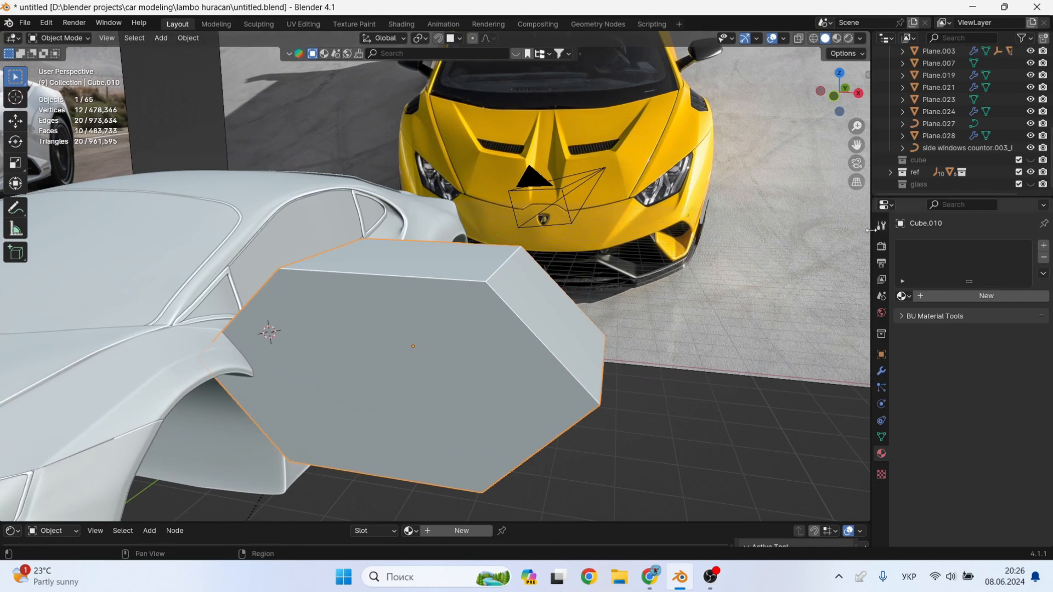
key(n)
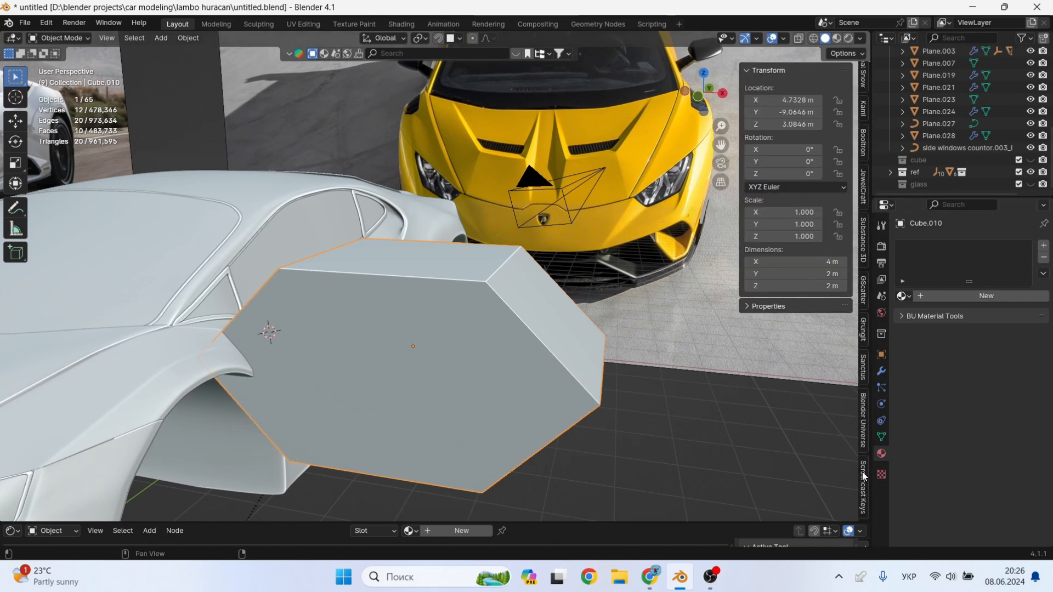
click(864, 475)
click(746, 71)
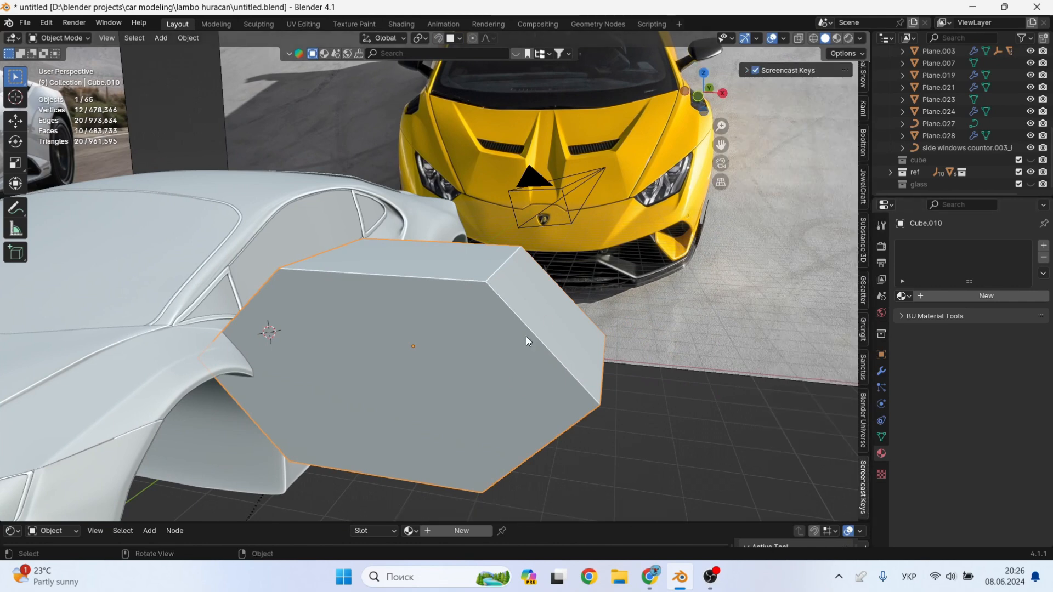
Give the mirror block a level 1 subdivision and divide its depth with two loop cuts.
key(ctrl+1)
middle_drag(521, 349, 613, 334)
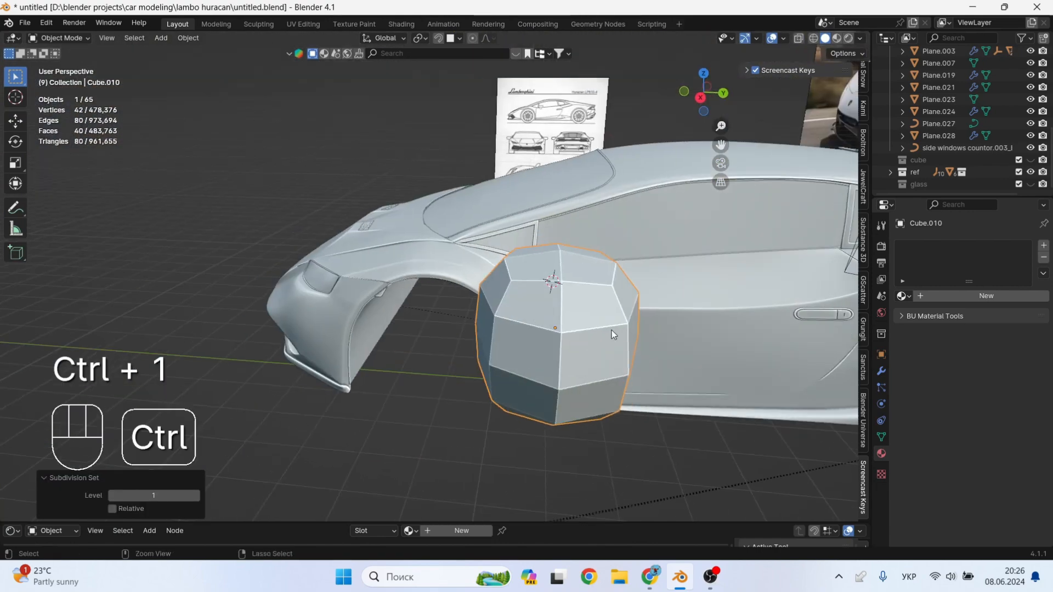
key(Tab)
key(ctrl+r)
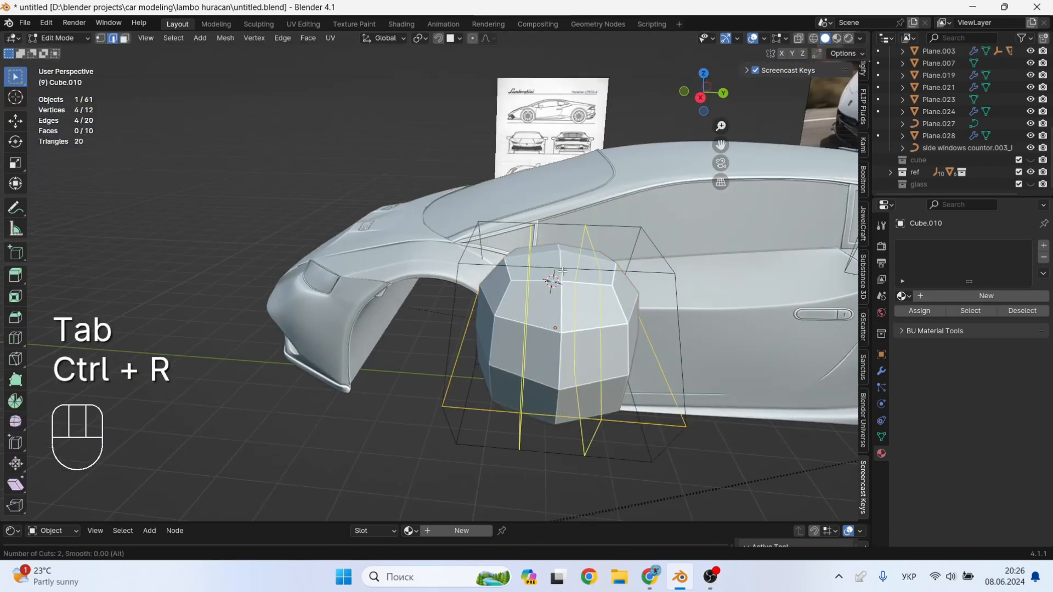
click(562, 270)
key(Tab)
middle_drag(670, 331, 453, 419)
Select the top and bottom edges of the mirror block's front end in Edit Mode.
key(Tab)
key(1)
key(2)
click(452, 420)
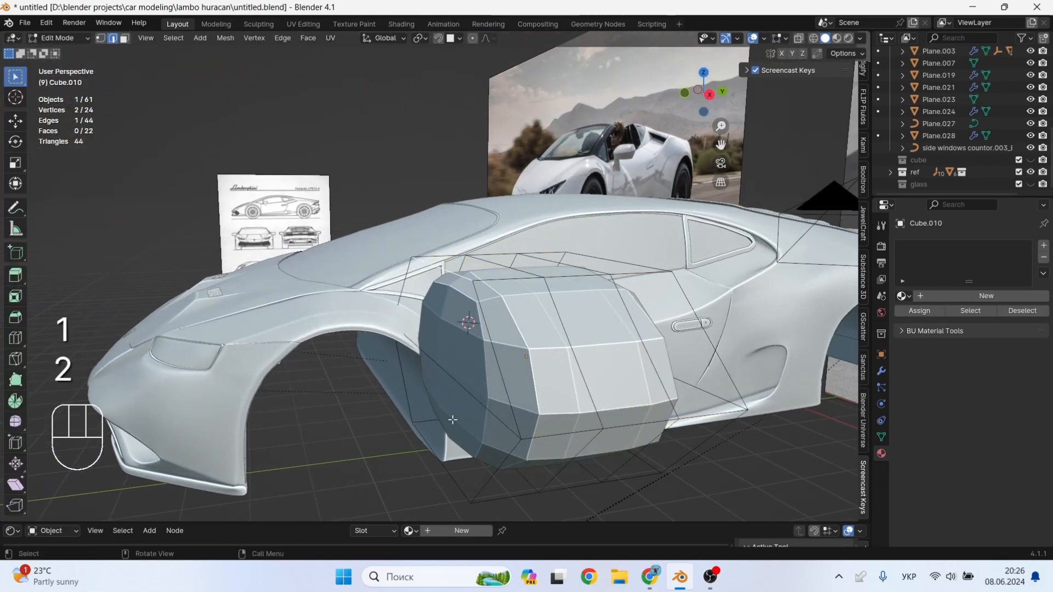
Try to scale the selected front edges along Z without proportional editing.
key(s)
key(z)
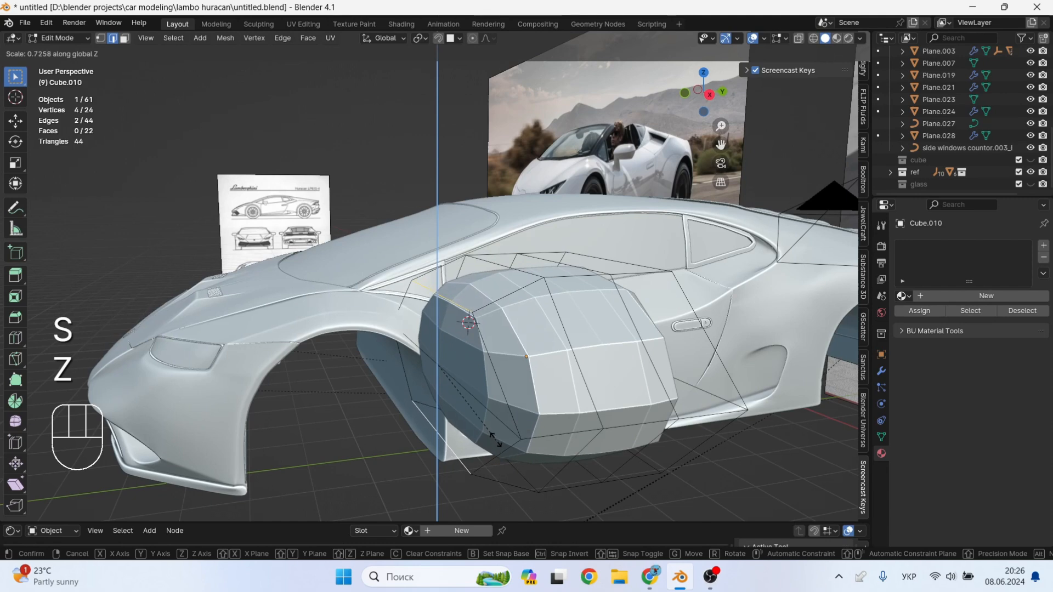
click(496, 440)
key(ctrl+z)
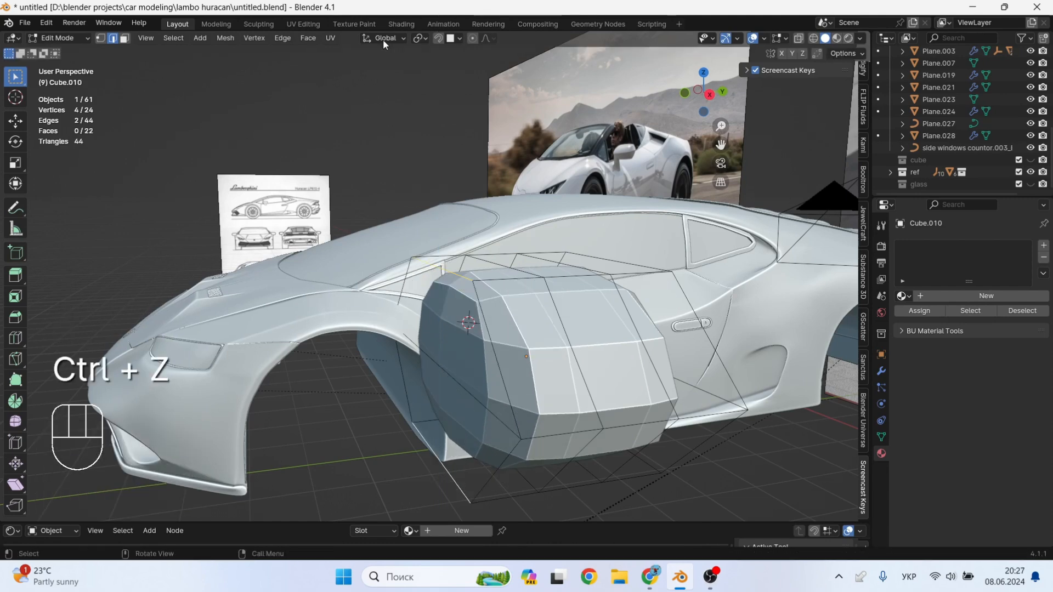
Enable proportional editing and scale the front edges along Z to about 0.54 with a larger influence radius.
click(472, 39)
key(s)
key(z)
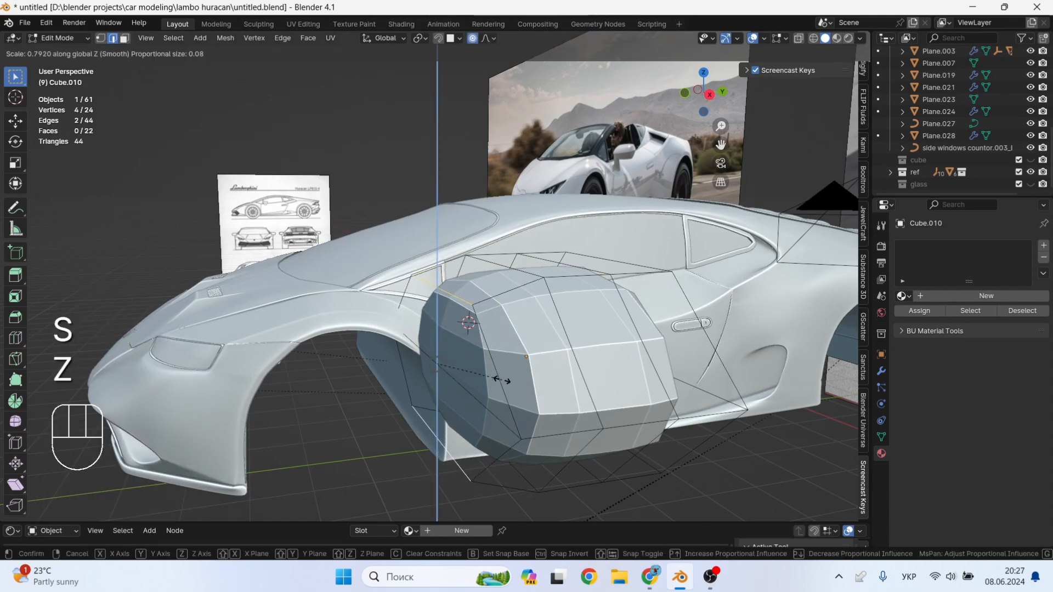
key(Escape)
key(s)
key(z)
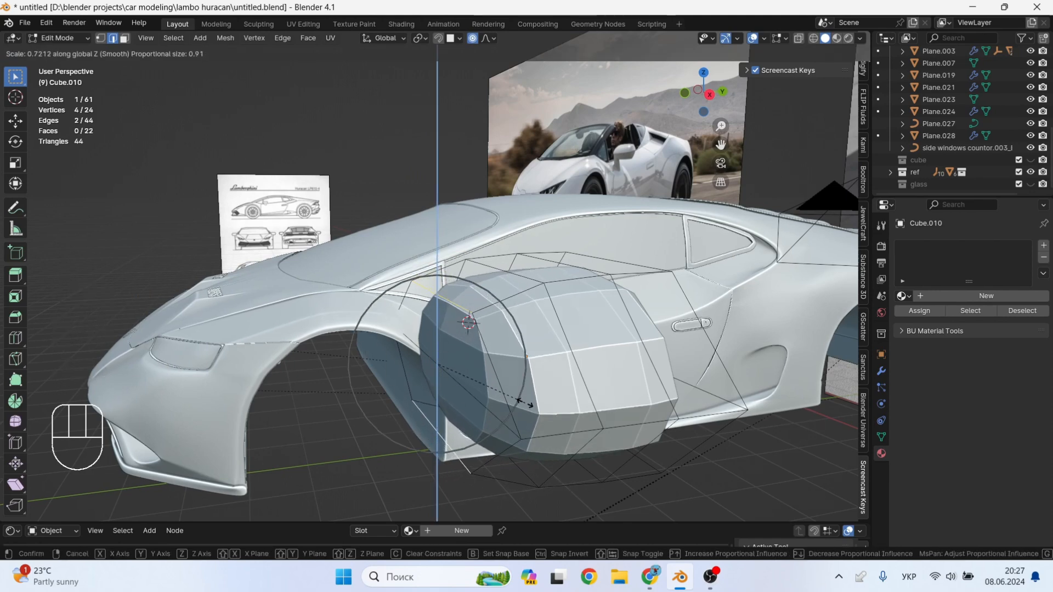
scroll(523, 404, down, 6)
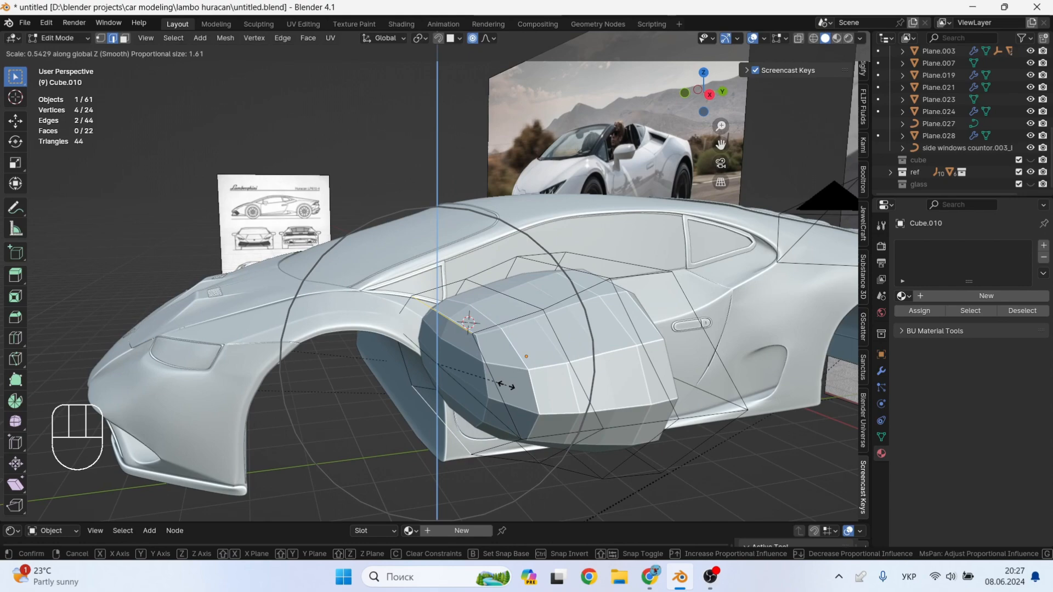
scroll(505, 386, down, 1)
click(506, 386)
Inset the two rear-facing faces of the mirror block together by about 0.18 m.
middle_drag(630, 393, 571, 394)
key(Tab)
scroll(571, 394, up, 3)
key(Tab)
scroll(578, 400, down, 3)
key(3)
click(580, 379)
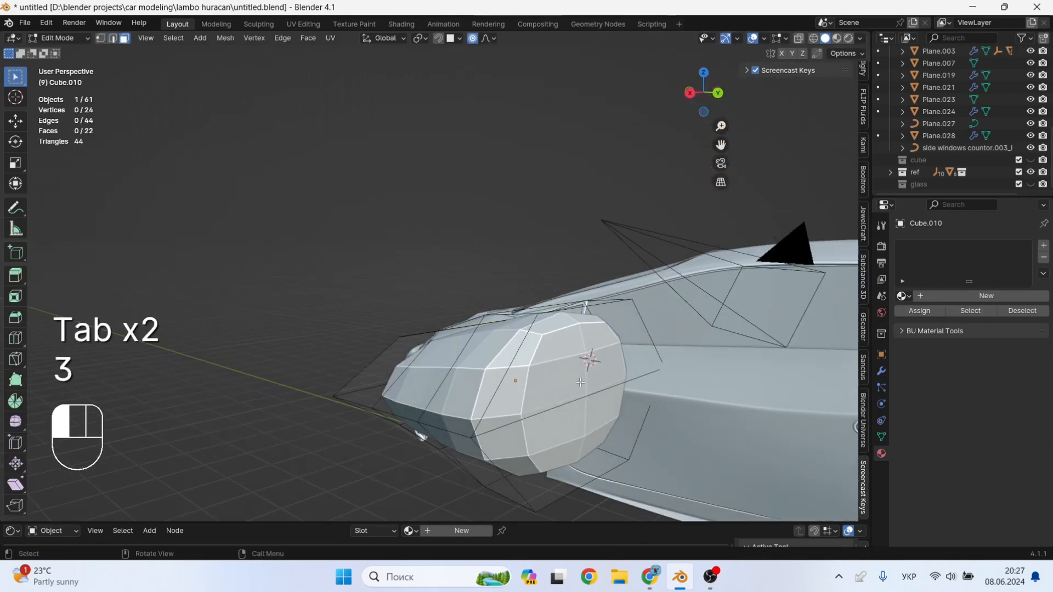
shift+click(587, 425)
key(i)
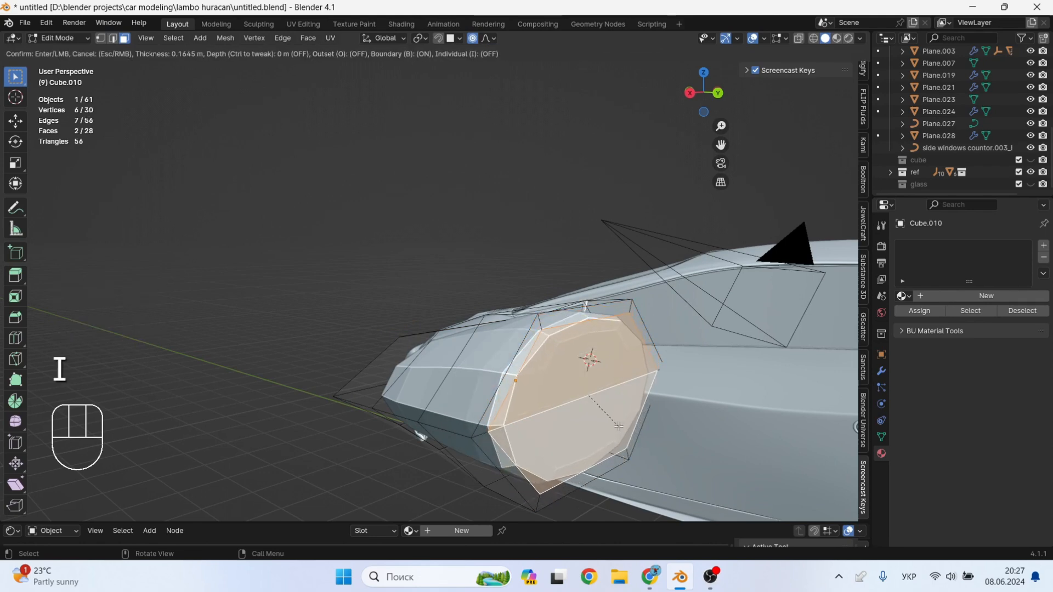
click(613, 418)
Extrude the inset faces about 0.11 m inward and set the Subdivision modifier's viewport level to 2.
scroll(636, 433, up, 2)
key(e)
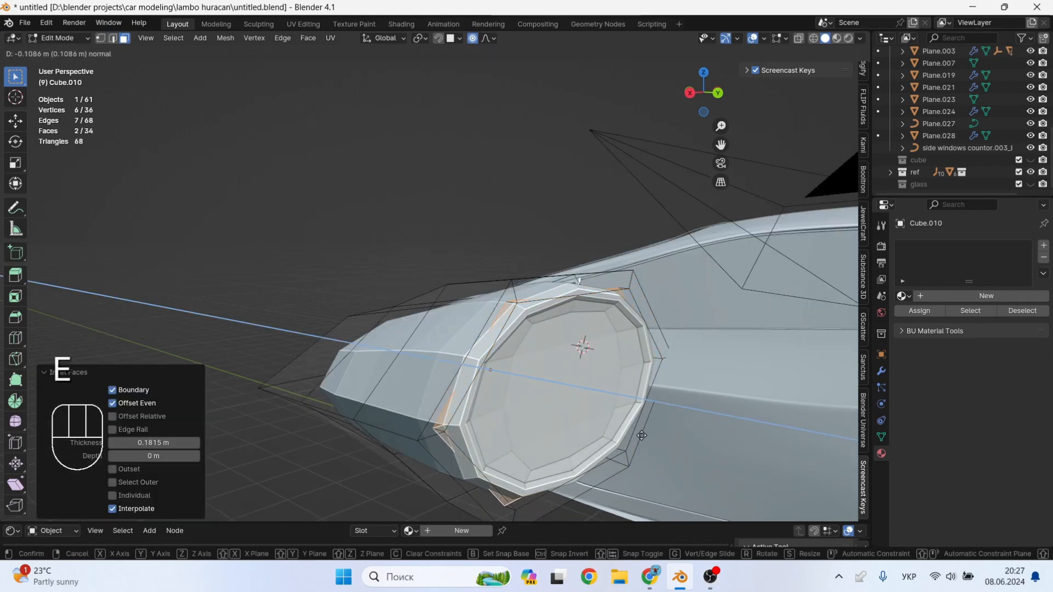
click(643, 435)
key(Tab)
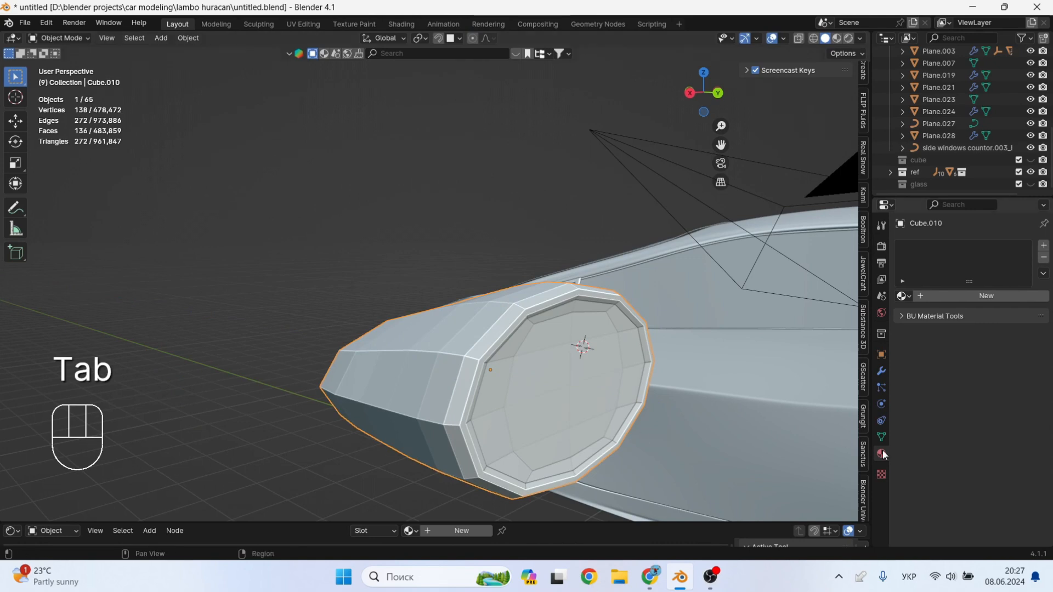
click(881, 372)
click(1028, 298)
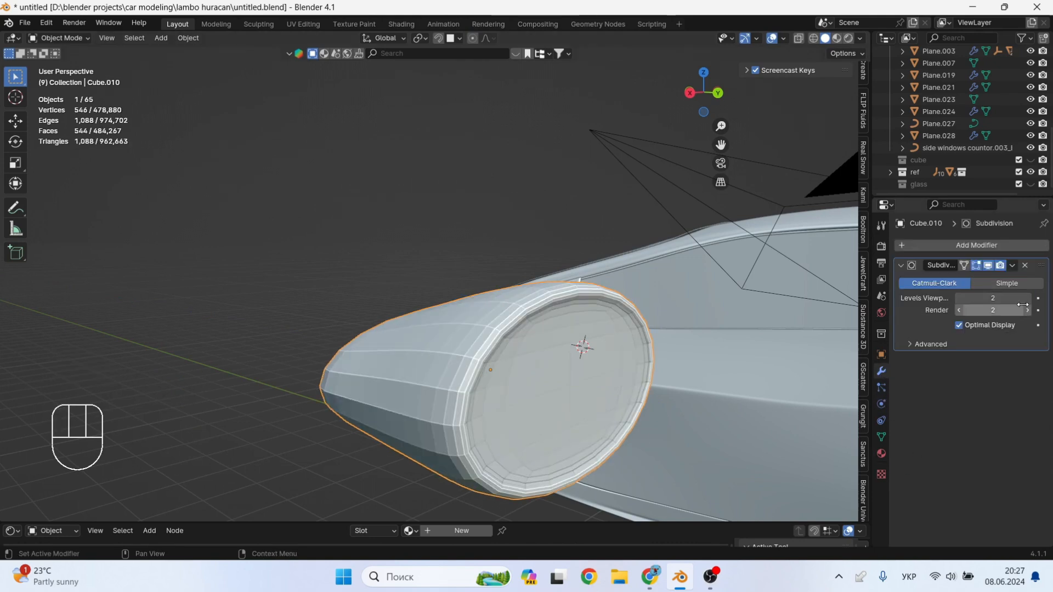
Add two evenly spaced vertical loop cuts through the mirror block and its rear recess.
scroll(713, 376, down, 2)
middle_drag(712, 376, 700, 377)
scroll(613, 363, up, 3)
key(Tab)
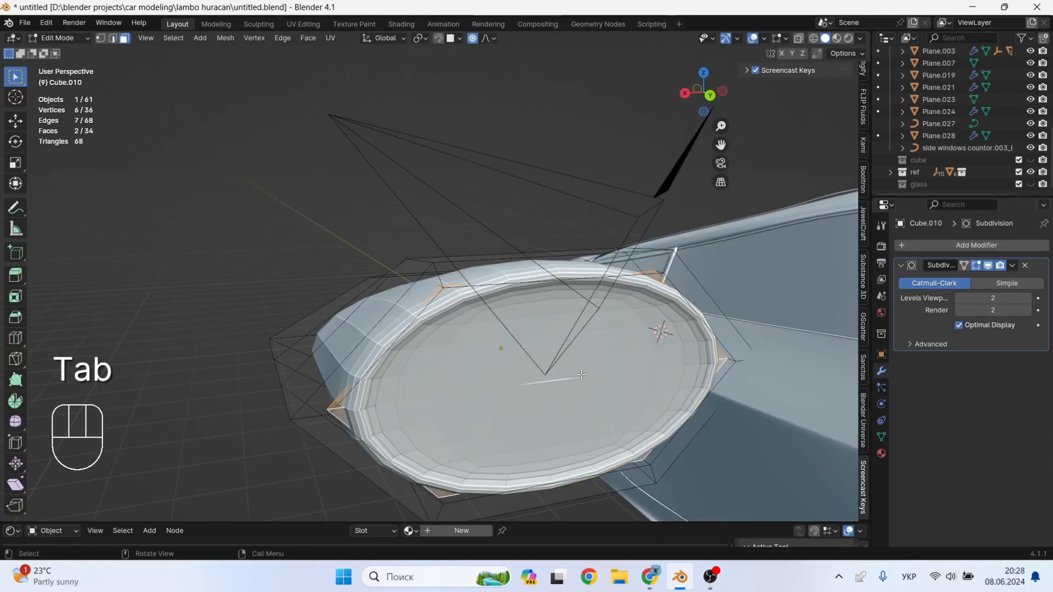
middle_drag(613, 363, 378, 442)
click(534, 372)
right_click(535, 372)
scroll(535, 372, down, 3)
key(Tab)
Bevel the mirror's middle horizontal edge loop by about 0.013 m, leaving out the edges that cross the rear recess.
key(Tab)
alt+click(429, 447)
shift+middle_drag(378, 442, 463, 402)
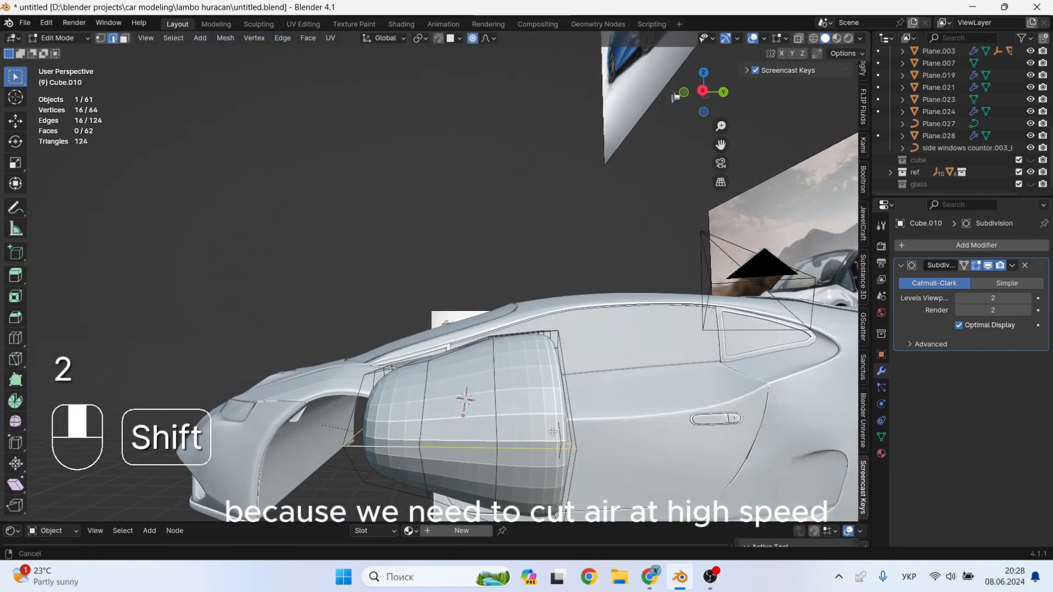
scroll(462, 406, up, 3)
middle_drag(439, 439, 340, 458)
key(alt+z)
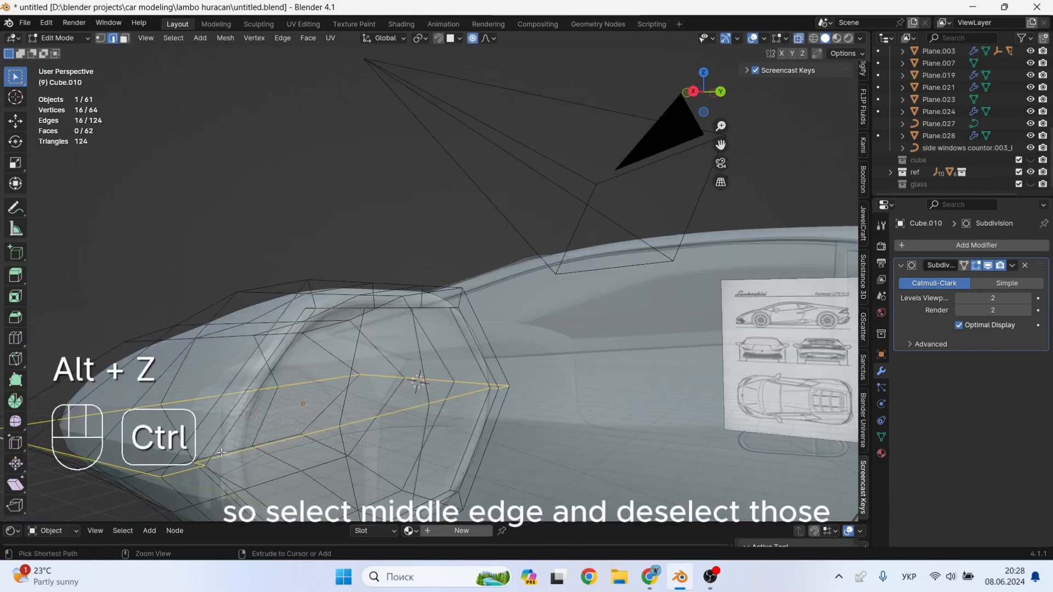
middle_drag(248, 461, 311, 458)
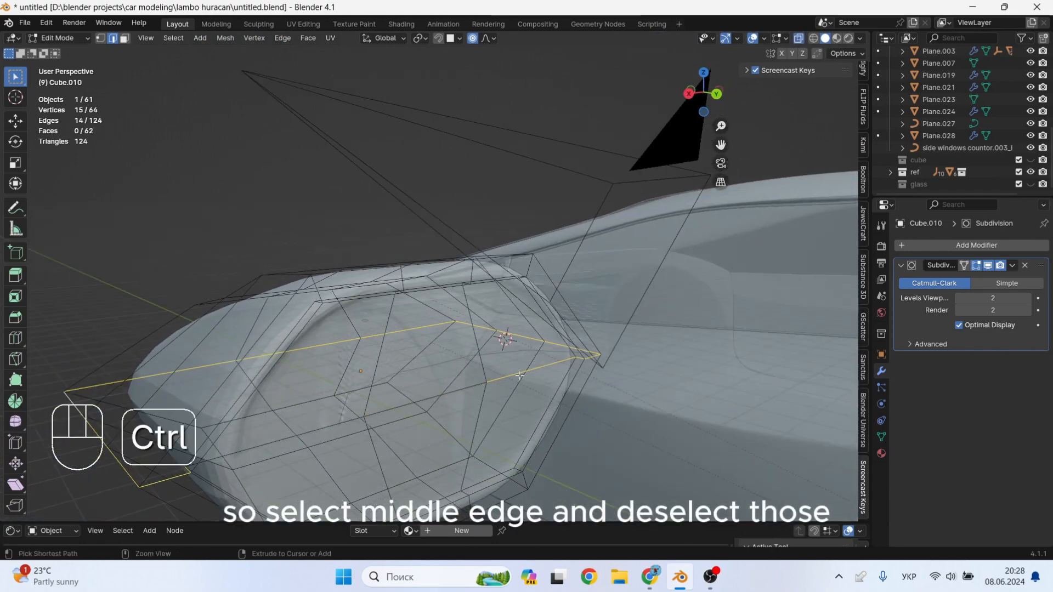
scroll(440, 411, down, 3)
middle_drag(404, 430, 450, 425)
key(alt+z)
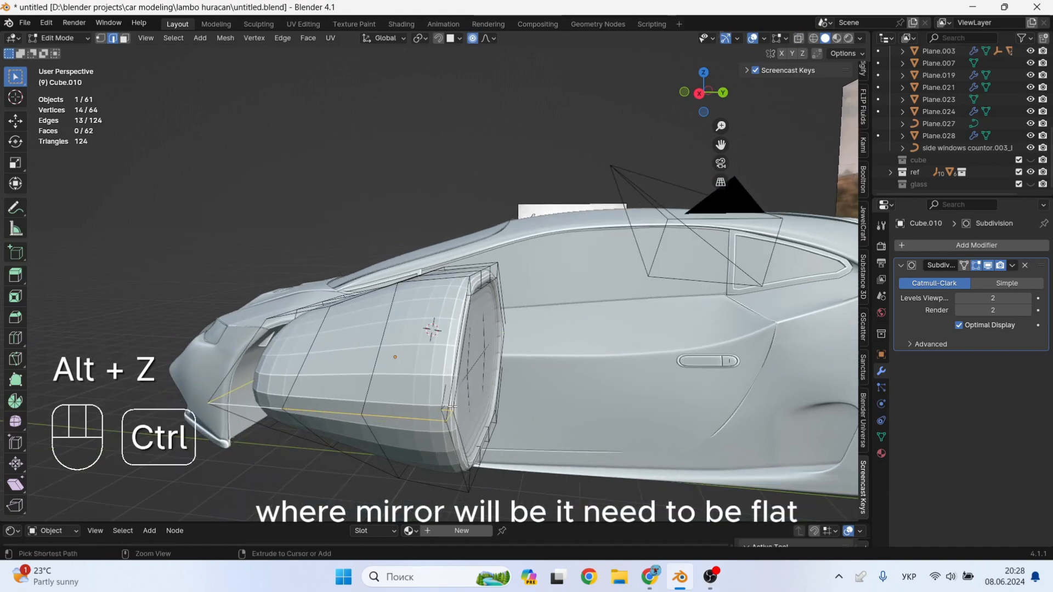
key(ctrl+b)
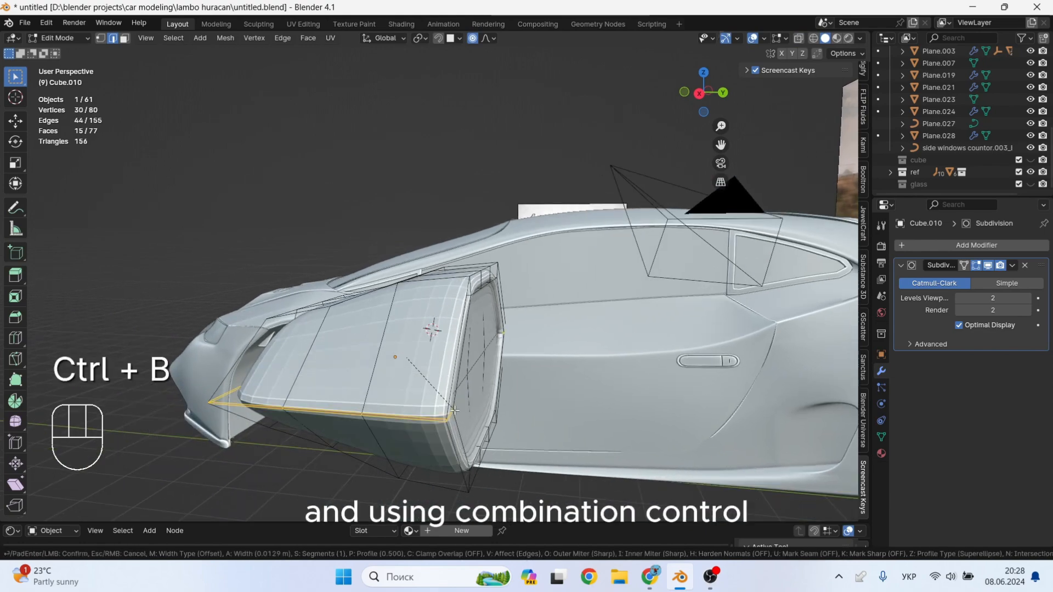
click(454, 410)
Scale the whole mirror housing uniformly to about 0.49.
key(Tab)
middle_drag(423, 414, 473, 415)
scroll(455, 411, down, 3)
shift+middle_drag(430, 403, 565, 399)
middle_drag(554, 396, 656, 399)
key(s)
click(551, 397)
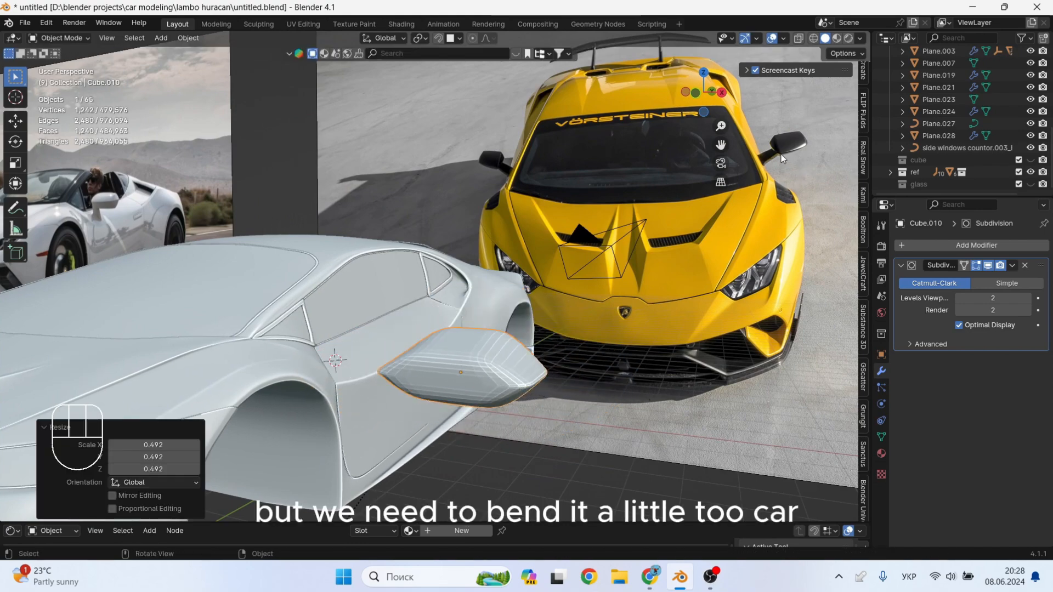
Scale the mirror's front vertices along X to about 0.72 with proportional editing, including those hidden in top view.
middle_drag(485, 392, 494, 410)
key(Tab)
middle_drag(495, 364, 519, 395)
key(1)
key(KP_7)
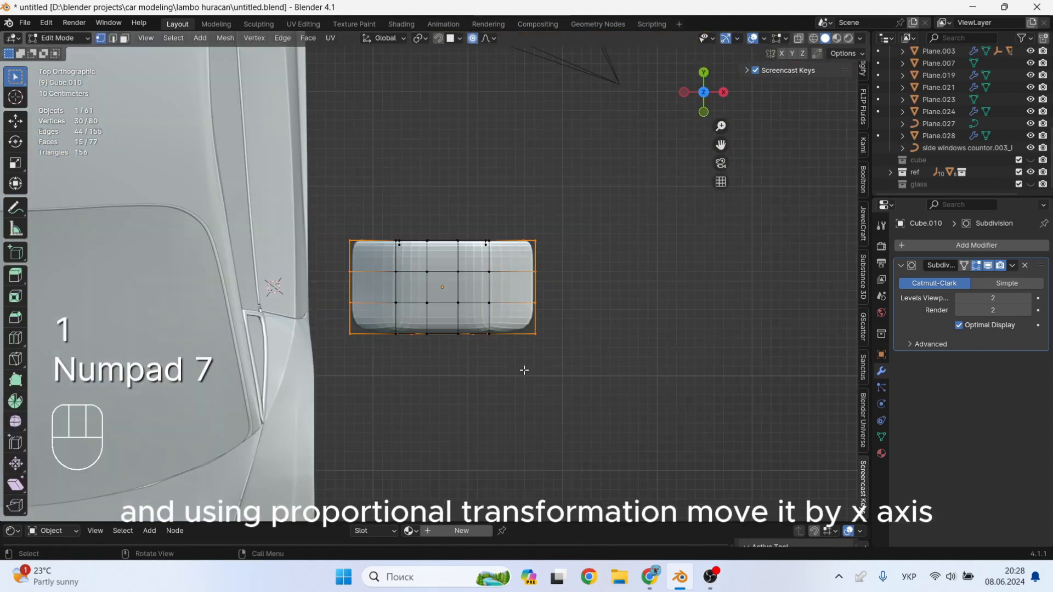
key(alt+z)
drag(552, 327, 331, 394)
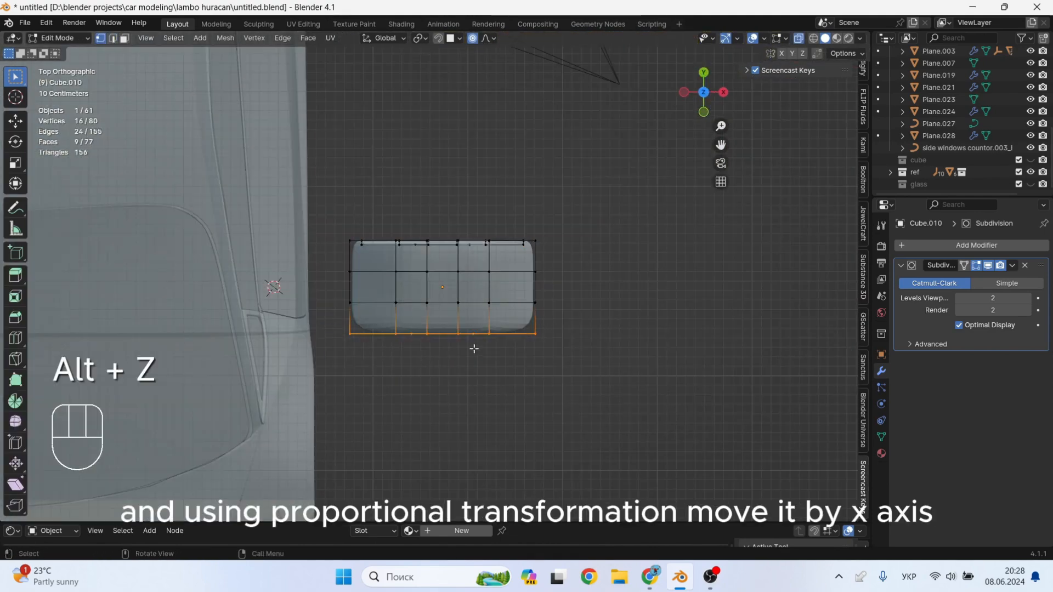
key(s)
key(x)
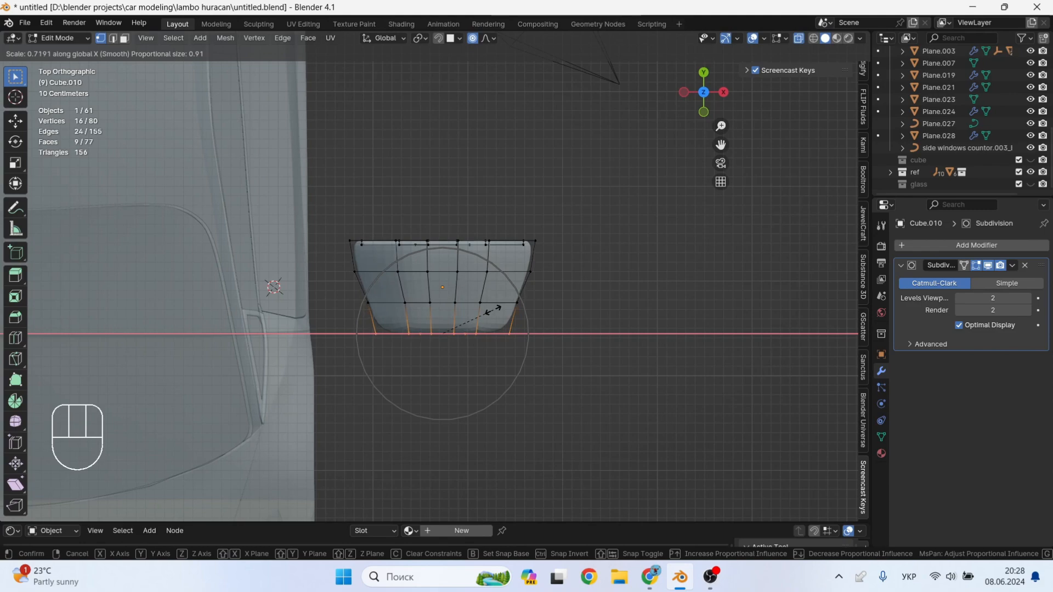
click(492, 311)
key(Tab)
middle_drag(498, 331, 482, 380)
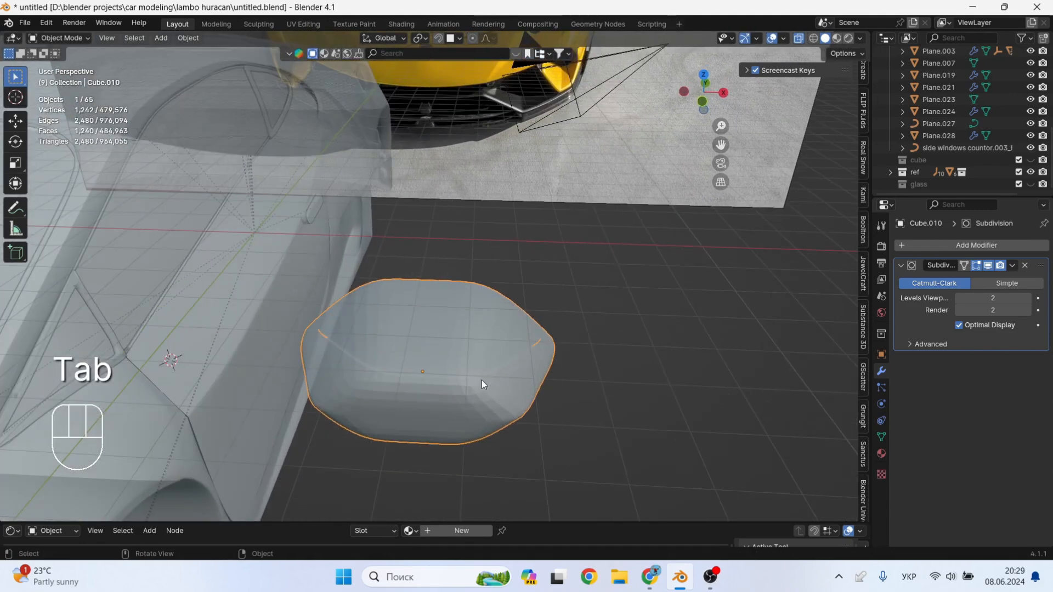
Move the mirror's front vertices about -0.12 m along X, toward the car, with proportional editing.
key(KP_7)
key(Tab)
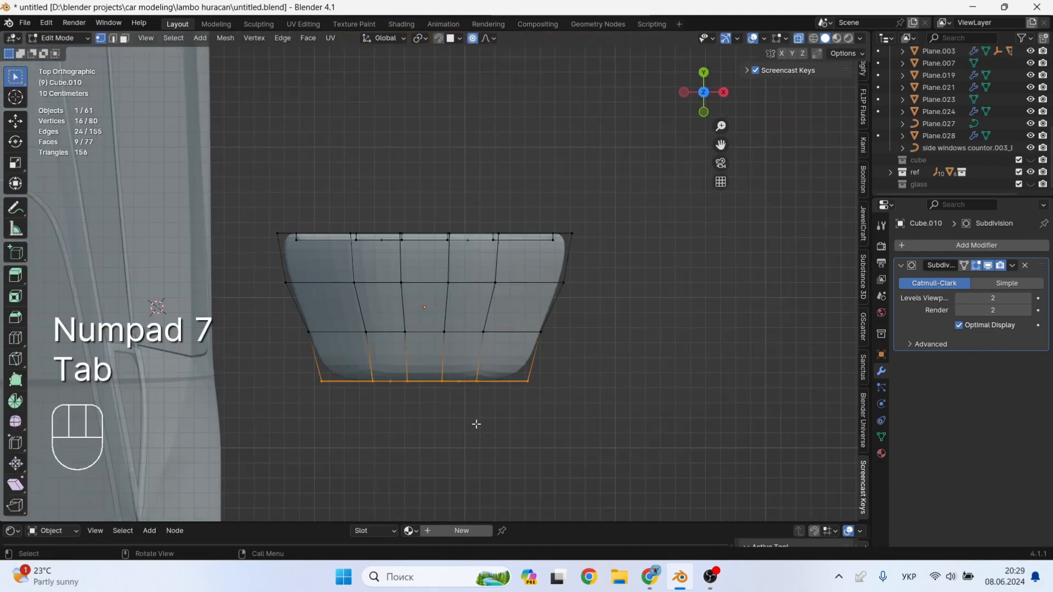
key(g)
key(x)
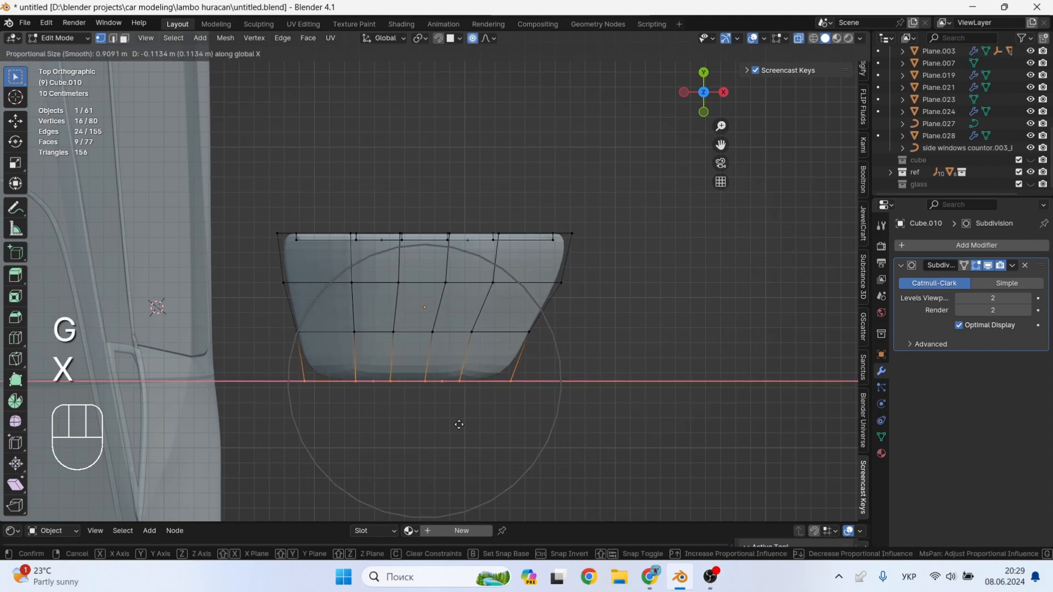
click(457, 424)
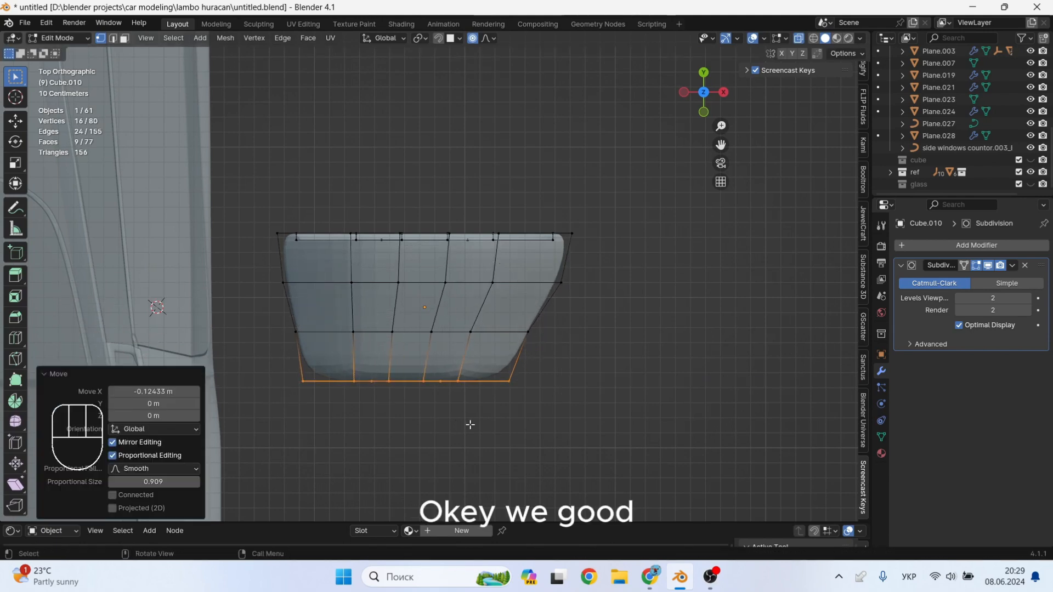
key(Tab)
middle_drag(469, 422, 483, 307)
key(alt+z)
Place the 3D cursor on the car's front fender, add a cylinder there and scale it down.
scroll(403, 407, up, 3)
middle_drag(483, 307, 548, 290)
shift+right_click(332, 284)
key(shift+a)
mouse_move(332, 285)
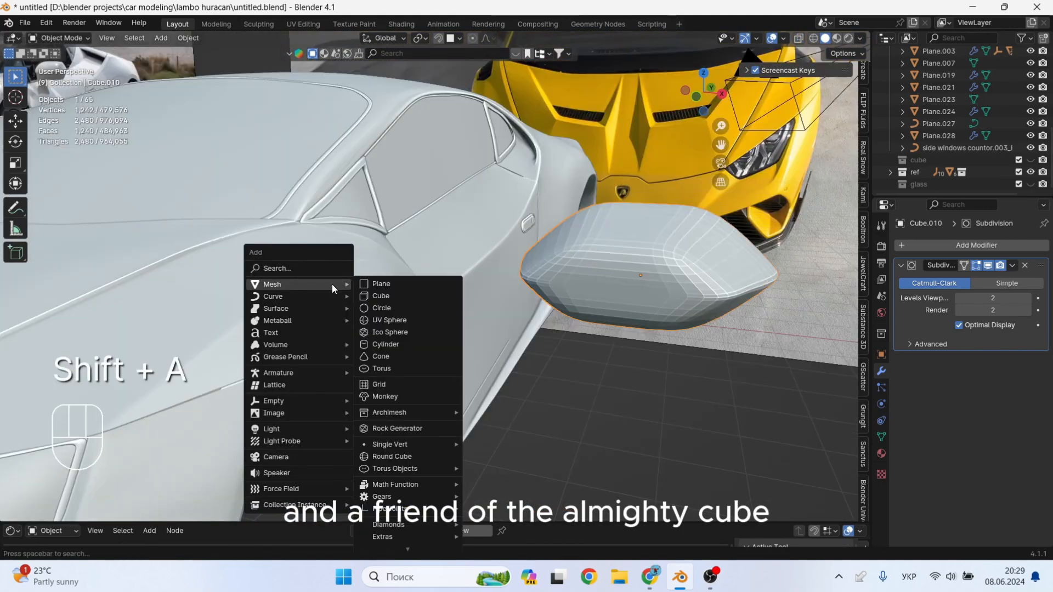
click(388, 345)
key(s)
click(447, 354)
Move the cylinder about 0.72 m along X, out of the car body.
key(g)
key(x)
click(540, 374)
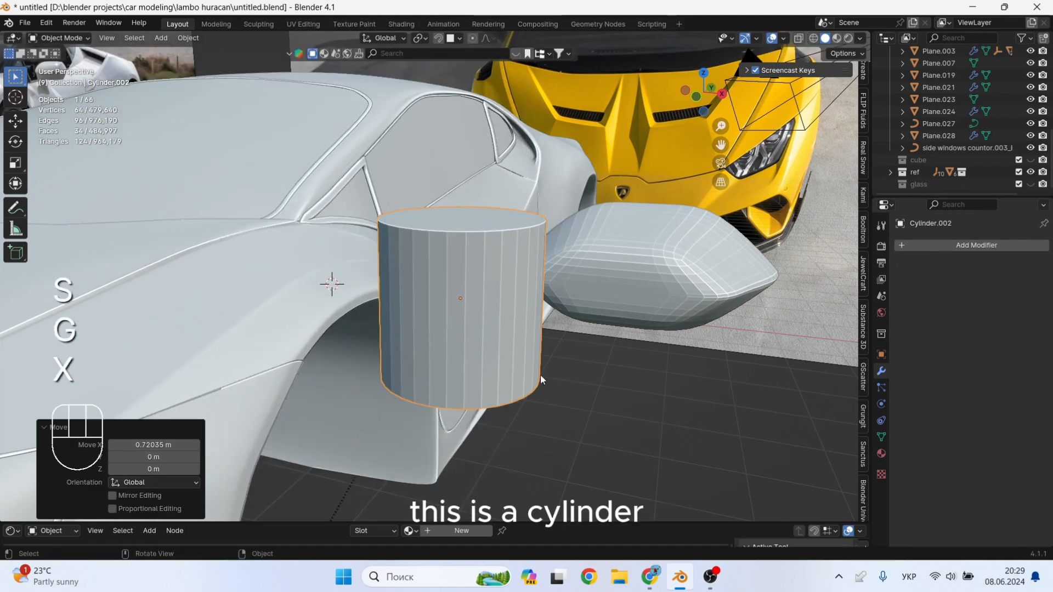
key(Tab)
key(Tab)
Add a Bevel modifier to the cylinder with an amount of 0.055 m and 2 segments.
click(932, 245)
mouse_move(923, 254)
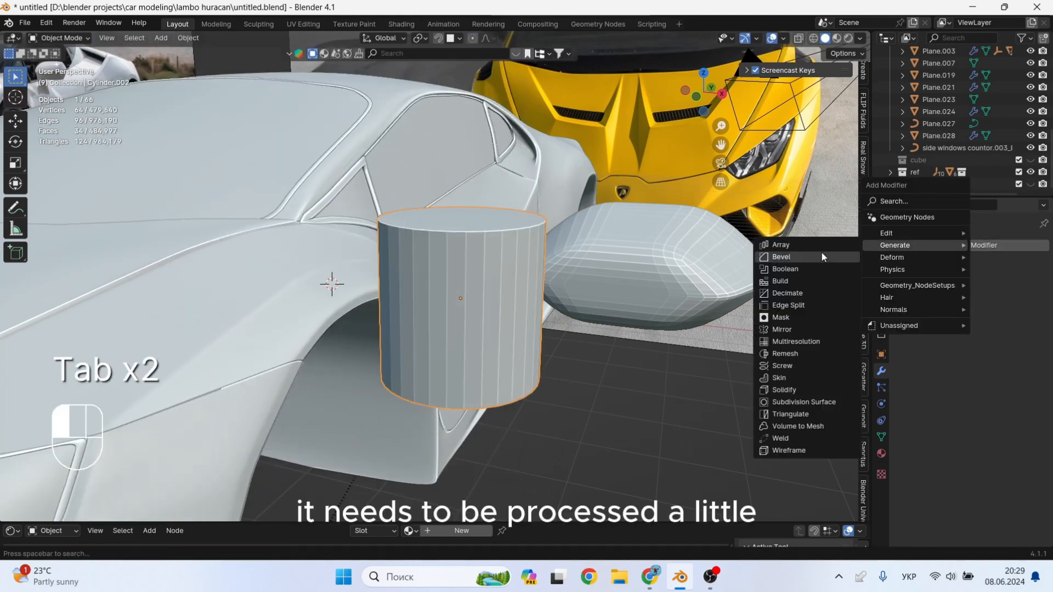
click(821, 252)
click(1028, 326)
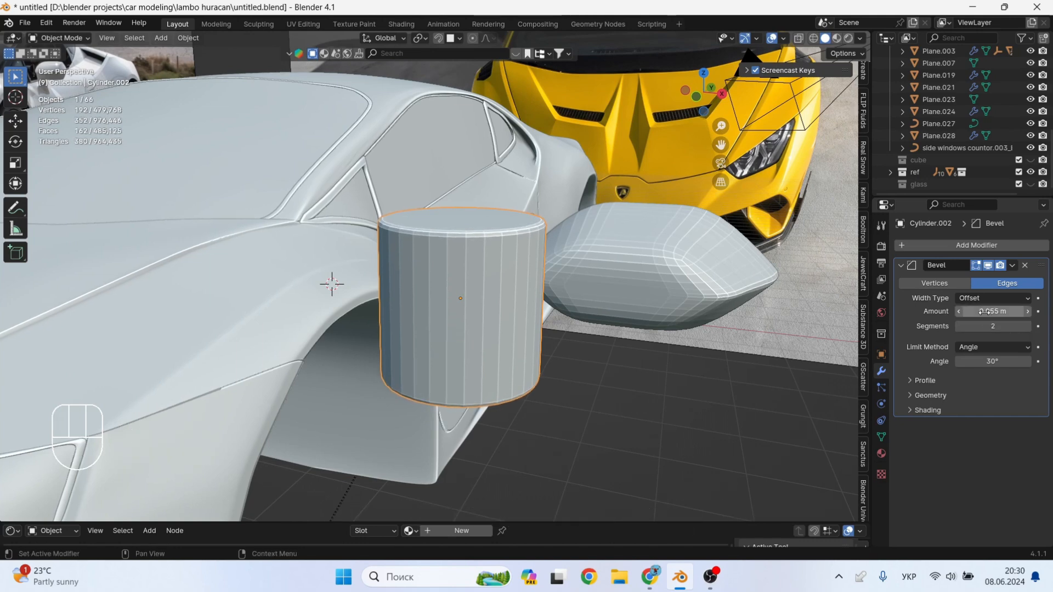
Shade the cylinder smooth and add a Weighted Normal modifier to it.
right_click(515, 302)
click(516, 303)
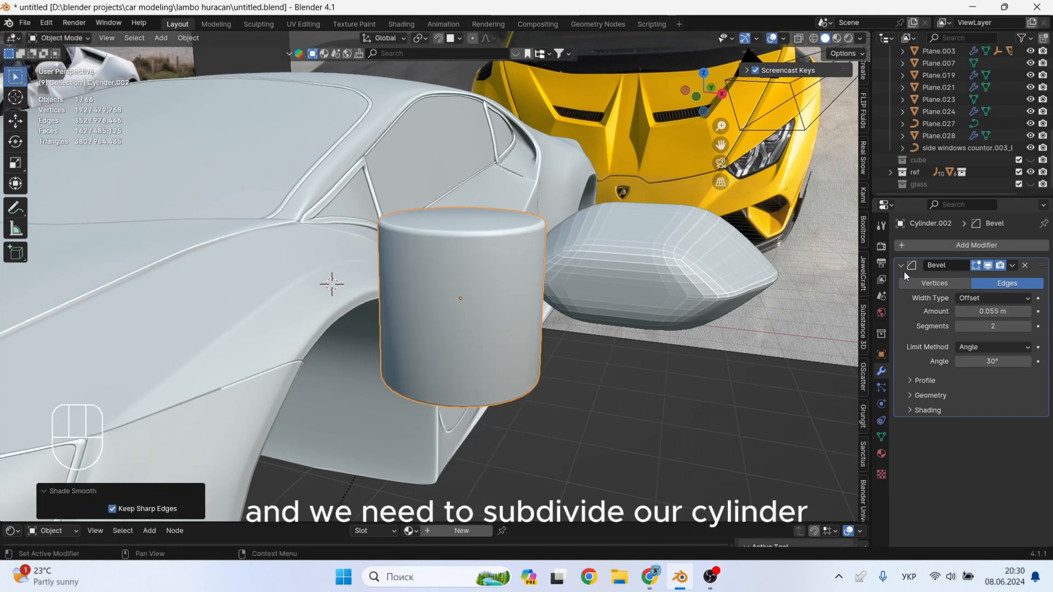
click(932, 247)
mouse_move(905, 237)
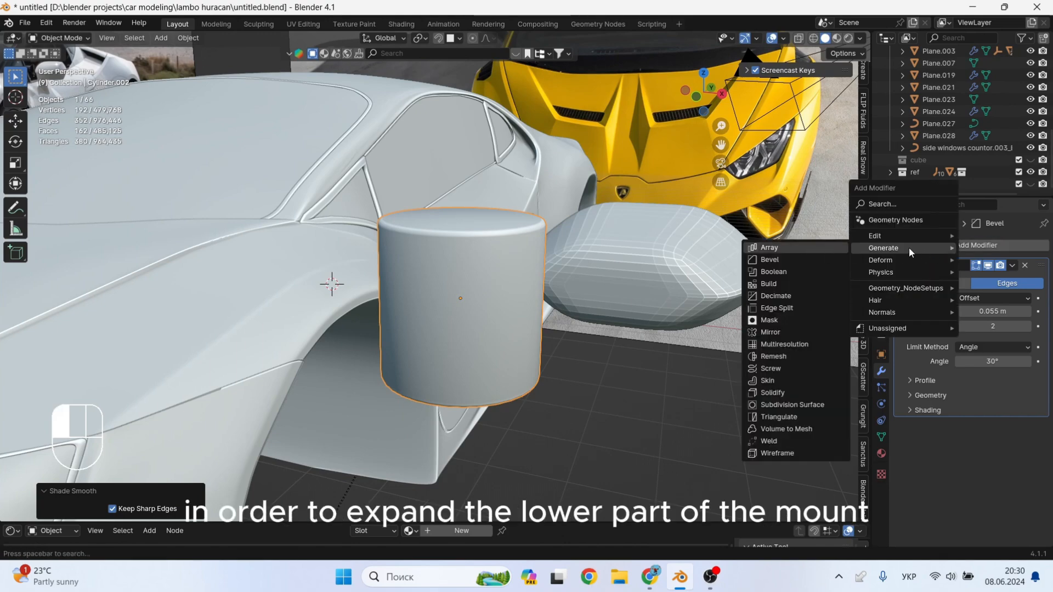
click(797, 285)
Add a horizontal loop cut around the cylinder and slide it down close to the base.
middle_drag(649, 311, 505, 357)
key(Tab)
key(ctrl+r)
click(489, 350)
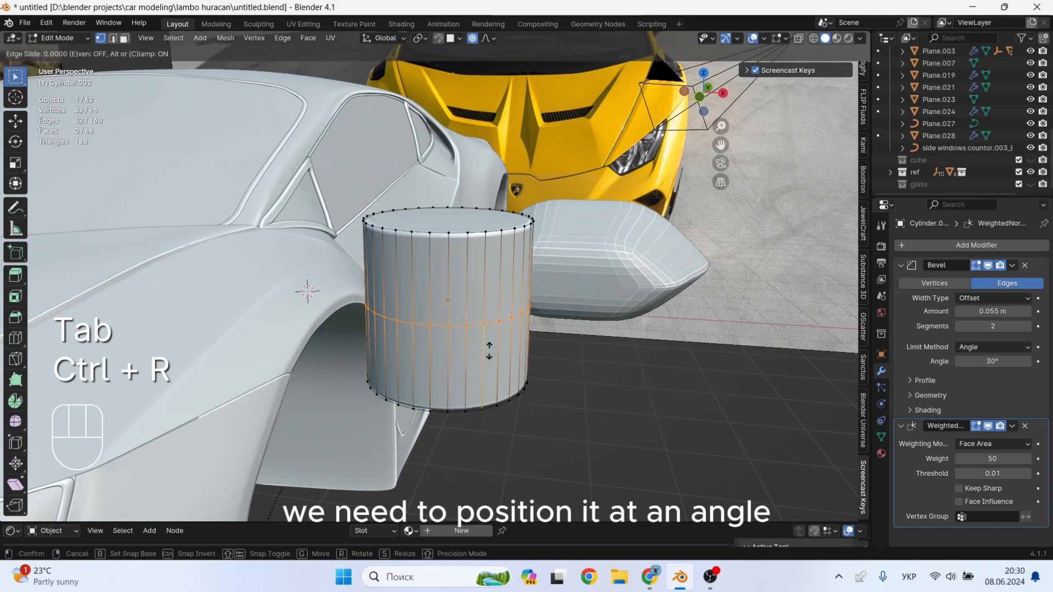
click(500, 406)
Flare the cylinder's base by scaling its bottom edge loop to about 1.17 with proportional editing turned off.
key(2)
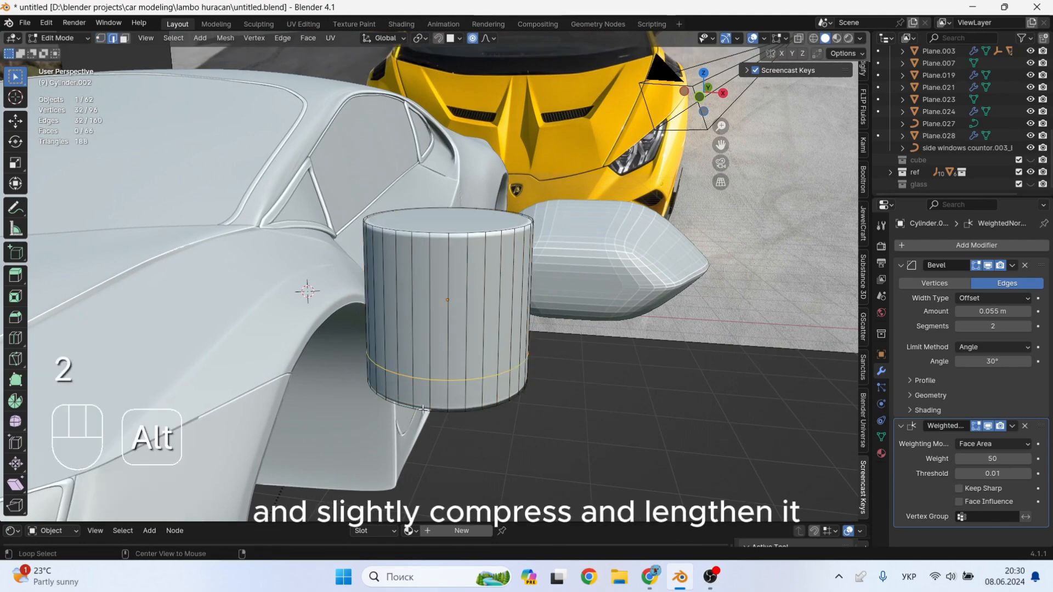
key(s)
key(Escape)
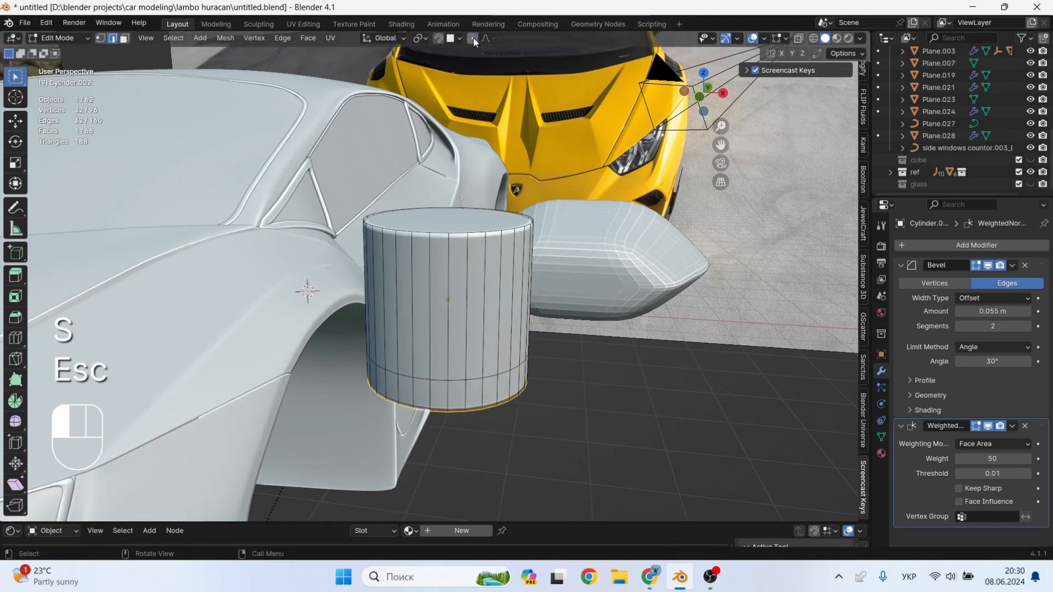
key(s)
click(485, 429)
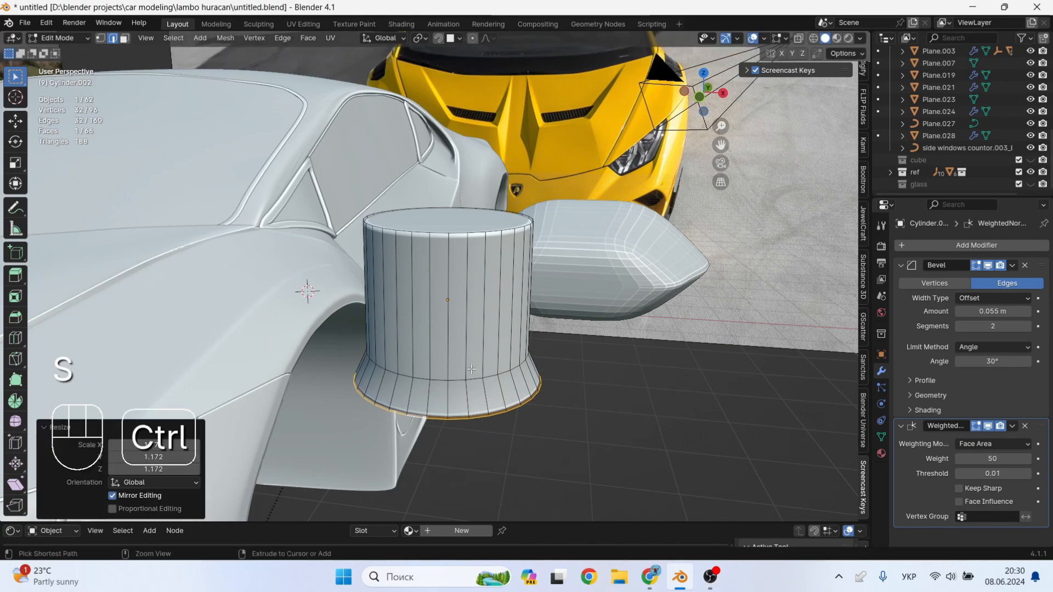
Add two more horizontal loop cuts around the cylinder's flared base to support its curve.
click(468, 396)
key(Tab)
middle_drag(468, 396, 522, 407)
key(Tab)
key(ctrl+r)
click(470, 390)
click(470, 389)
key(Tab)
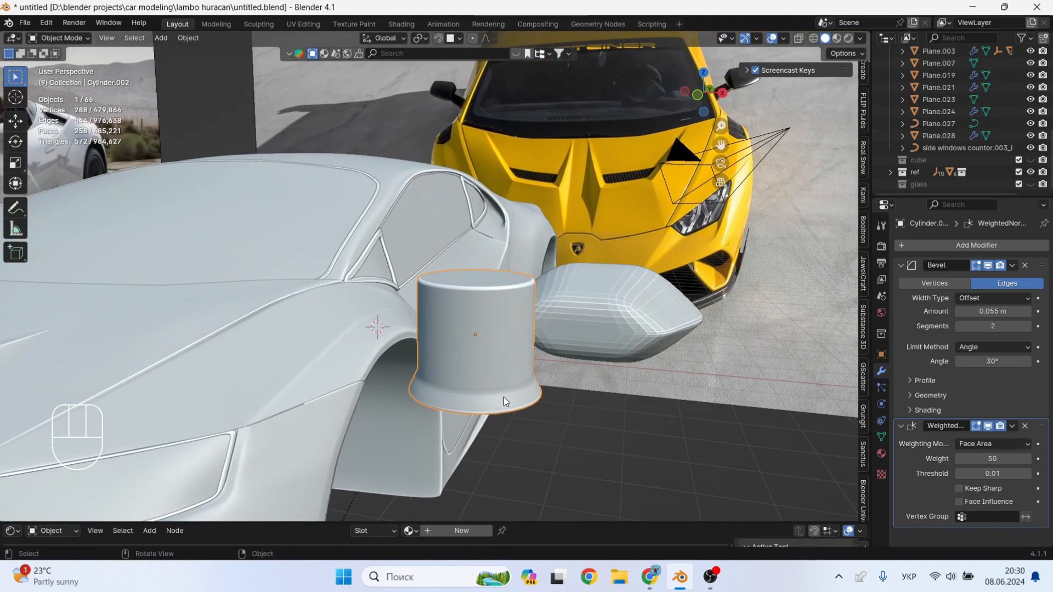
key(Tab)
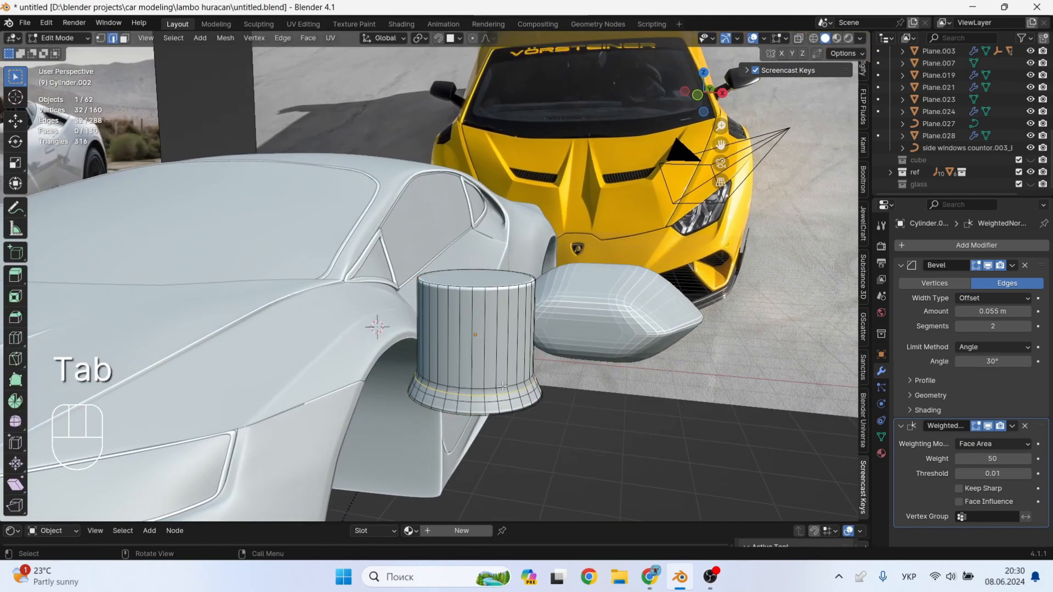
Move the whole cylinder about 3.38 m along Y, to behind the mirror housing.
scroll(502, 386, down, 3)
shift+middle_drag(502, 386, 285, 466)
scroll(426, 387, up, 3)
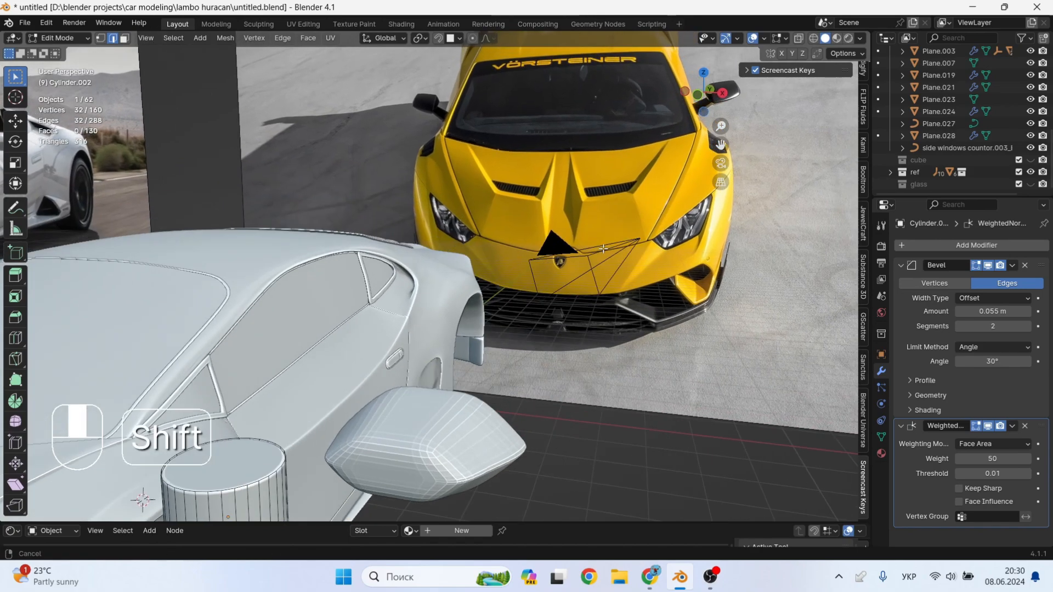
scroll(426, 387, down, 8)
key(Tab)
scroll(427, 351, up, 7)
middle_drag(426, 349, 426, 387)
key(g)
key(x)
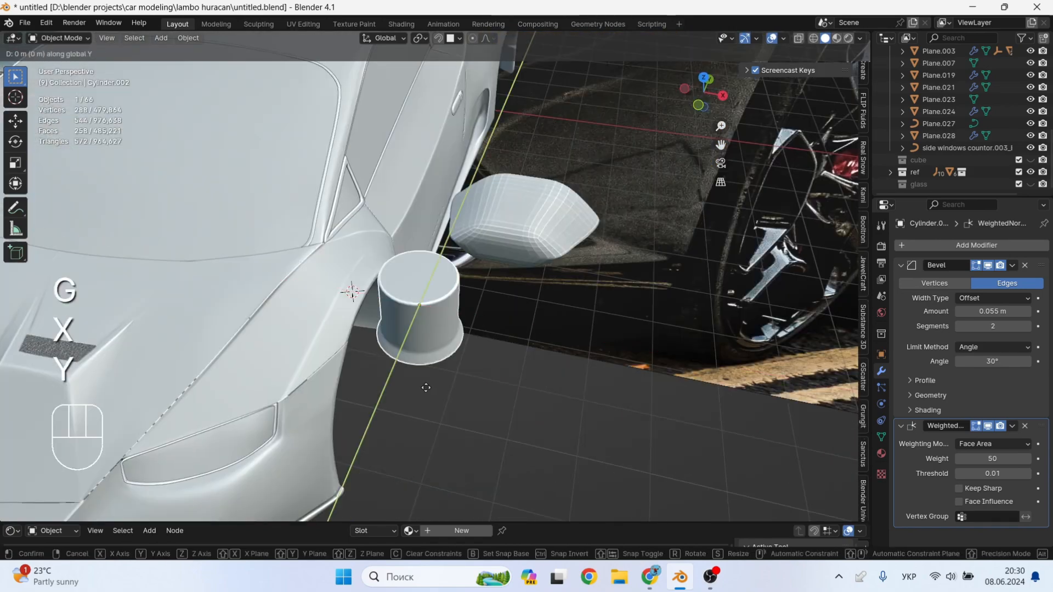
click(482, 221)
Check the mirror mount in the black car reference photo and move the cylinder along X toward the car door.
middle_drag(482, 221, 447, 189)
scroll(527, 206, down, 4)
shift+middle_drag(554, 216, 683, 214)
scroll(665, 189, down, 5)
shift+middle_drag(692, 211, 680, 247)
scroll(680, 247, down, 2)
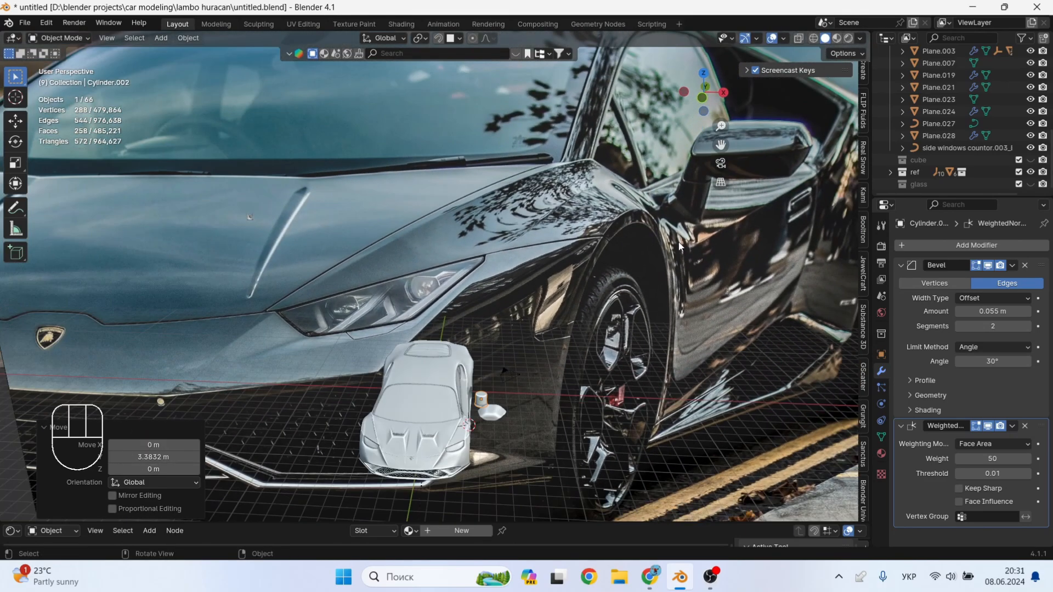
scroll(471, 430, up, 8)
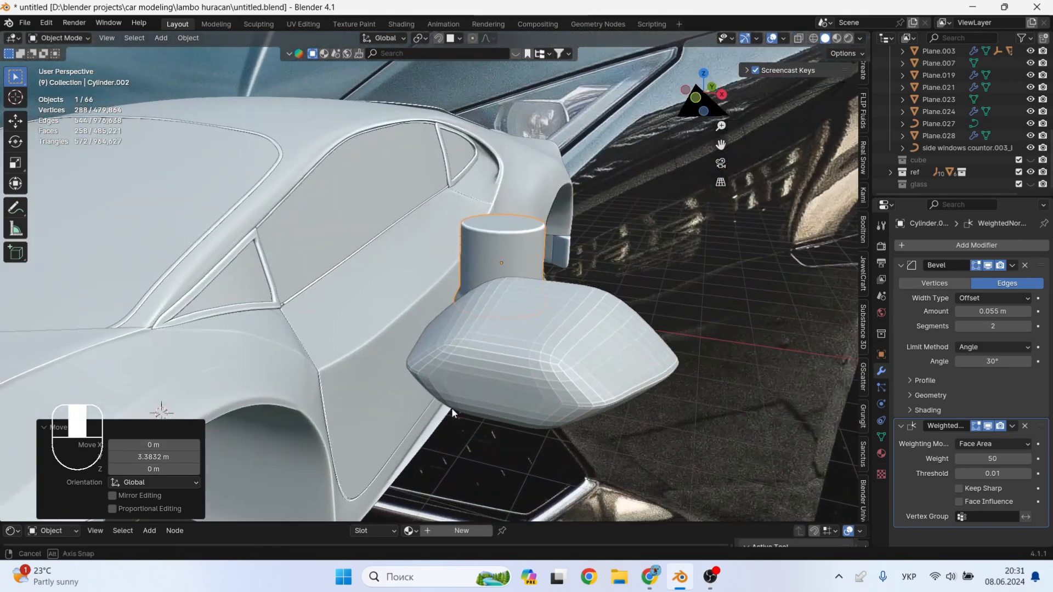
middle_drag(451, 407, 503, 359)
key(g)
key(g)
key(x)
click(472, 383)
Rotate the cylinder about 31° around Y so its flared base faces the car body.
scroll(496, 358, down, 3)
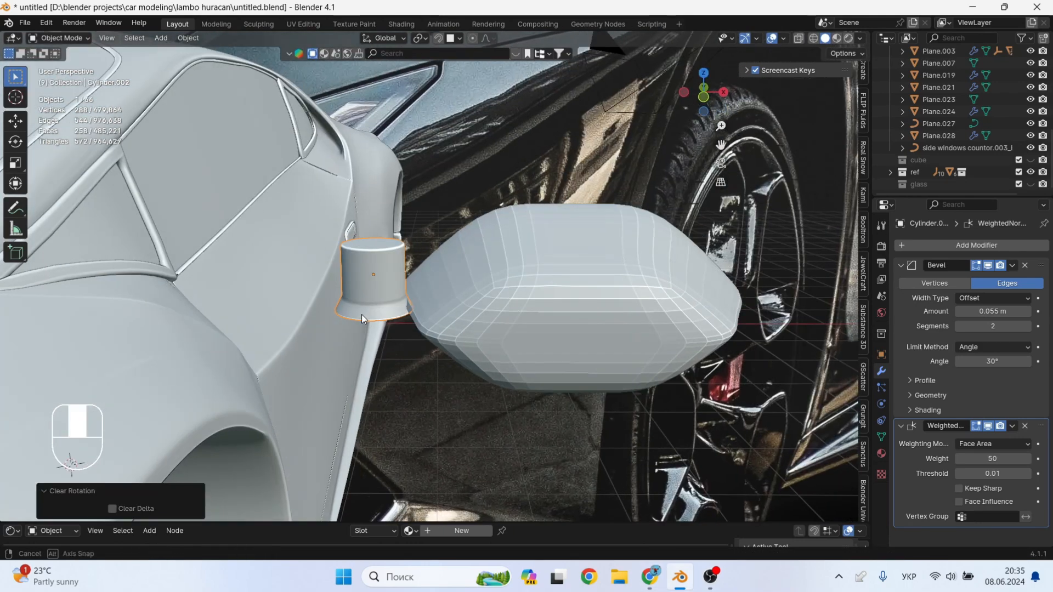
middle_drag(361, 315, 367, 321)
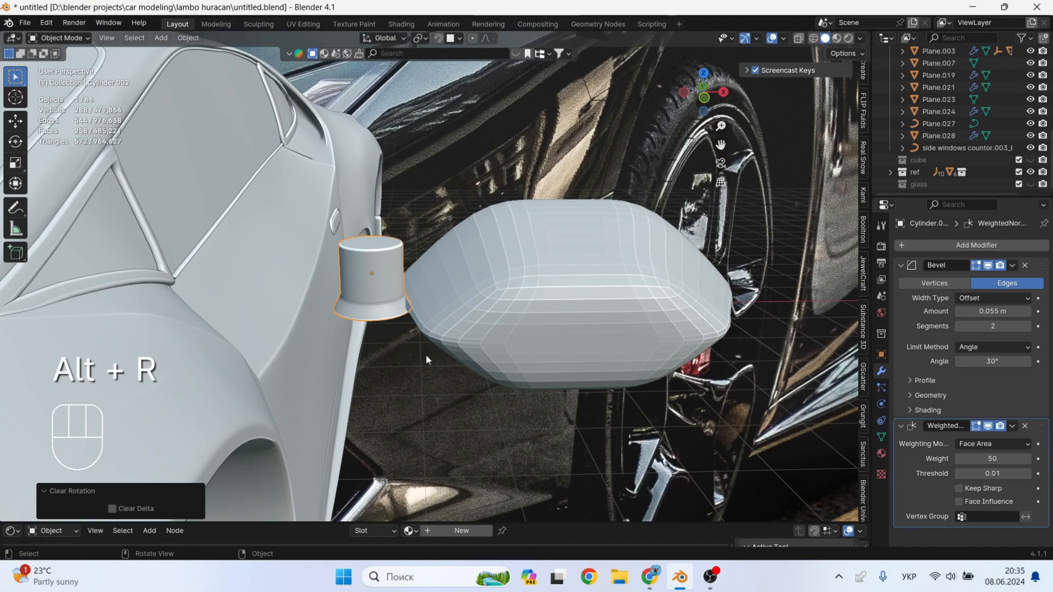
key(r)
key(x)
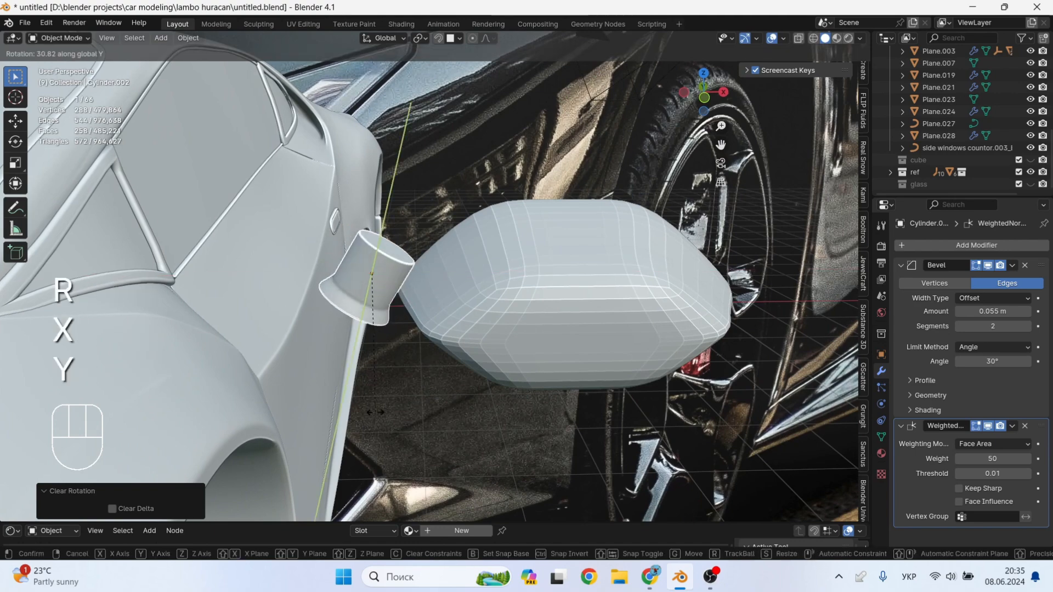
click(375, 412)
Move the tilted cylinder about -0.58 m along X onto the door surface below the side window.
key(g)
key(x)
click(337, 291)
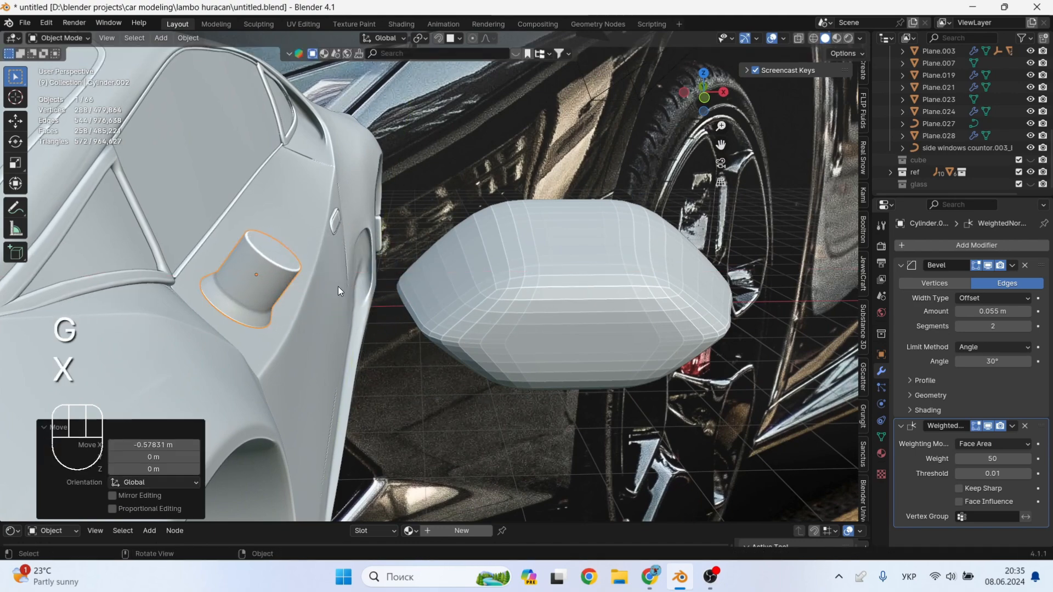
Move the cylinder mount onto the door surface with Face snapping and rotate it about 1° around Y.
middle_drag(338, 287, 498, 58)
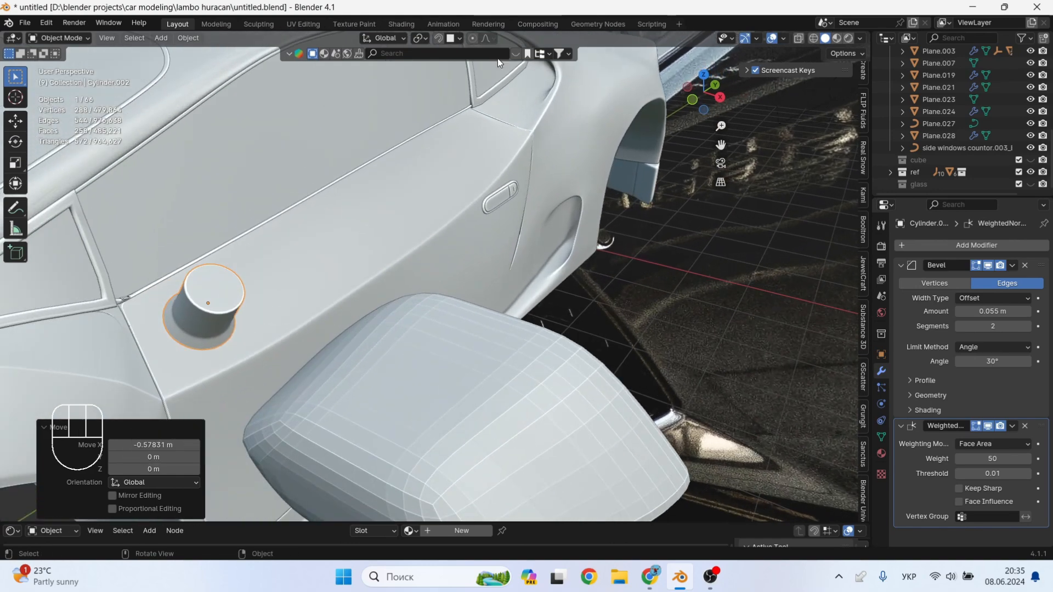
click(456, 38)
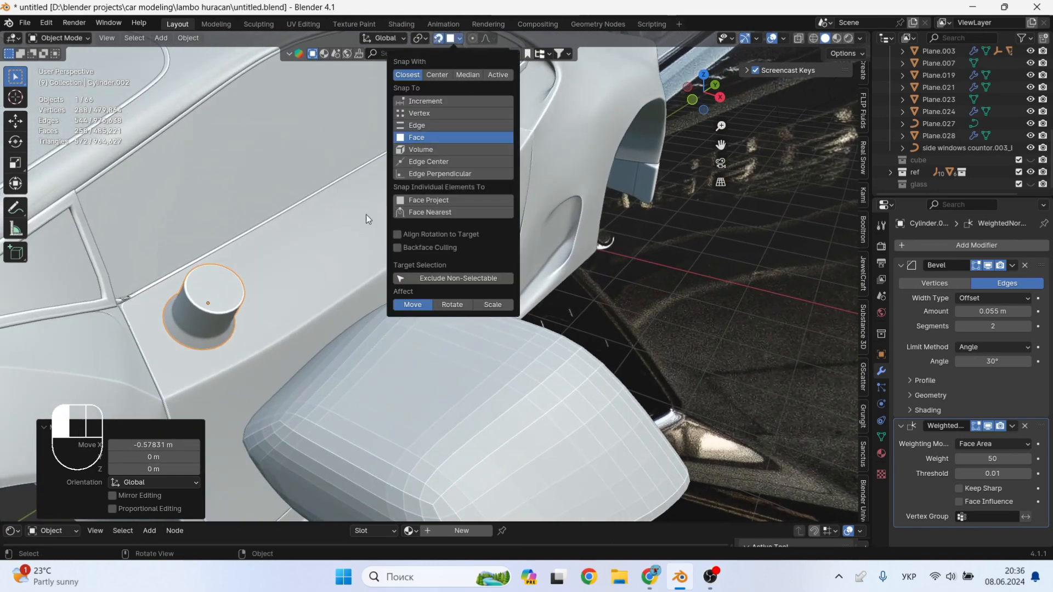
middle_drag(366, 215, 246, 274)
key(g)
click(240, 256)
scroll(245, 274, up, 3)
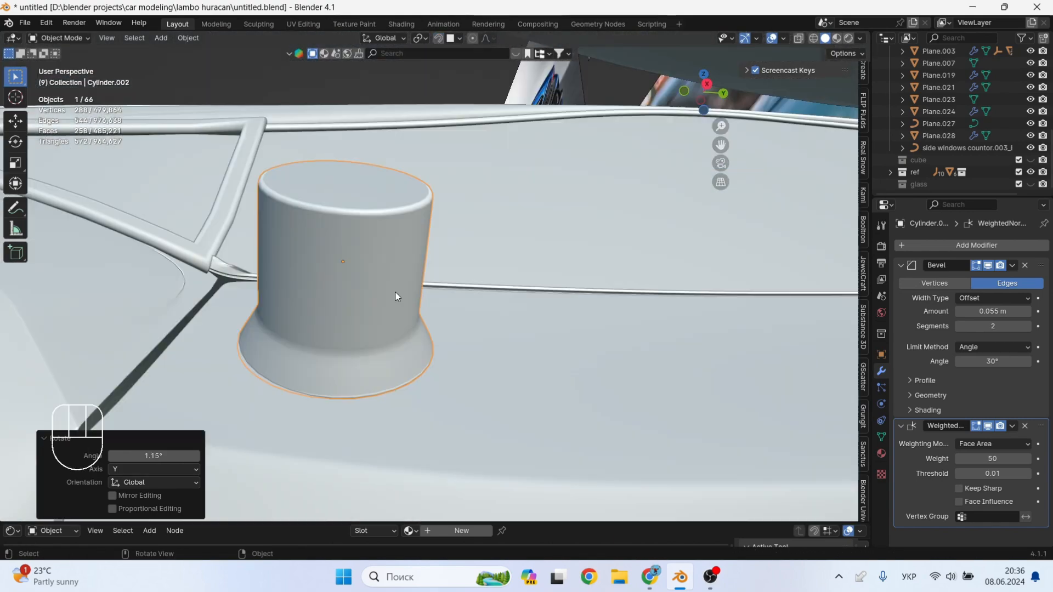
Lower the cylinder mount about 0.012 m along Z and rotate it about -5.9° around X.
key(g)
key(z)
key(r)
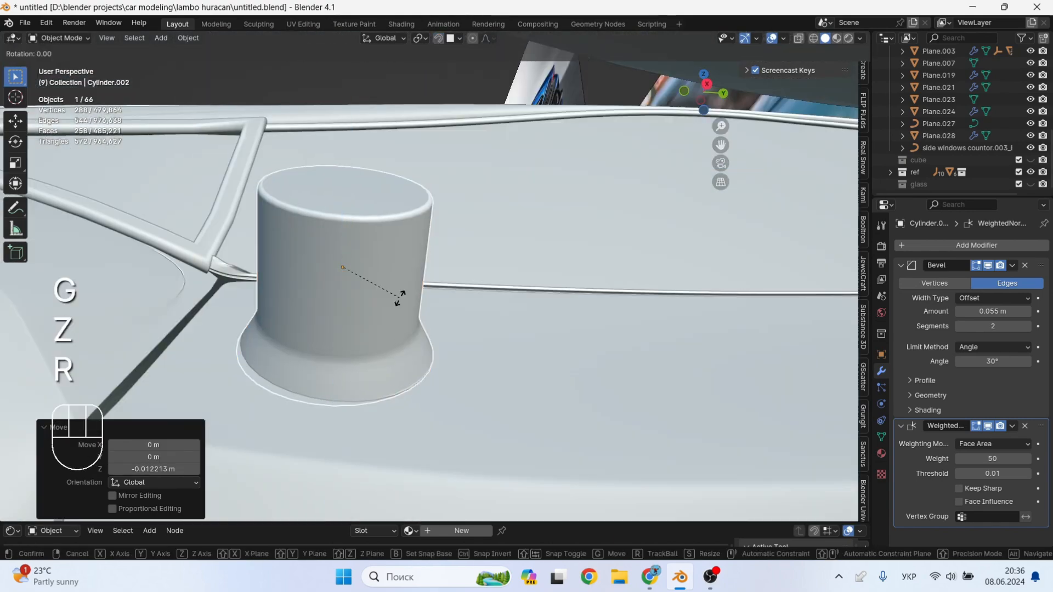
key(x)
click(399, 305)
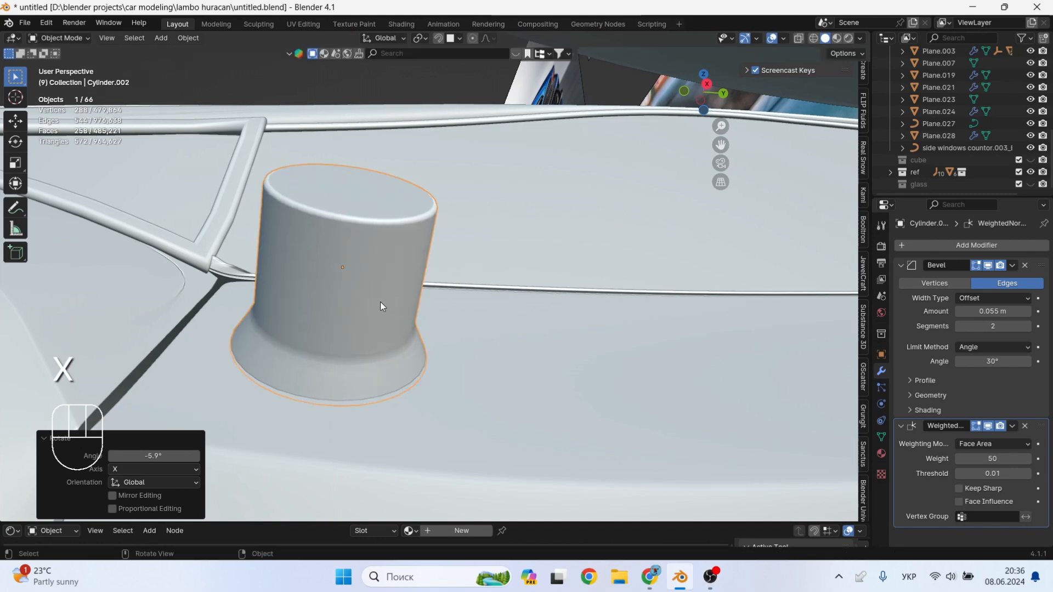
Move the cylinder mount about -0.016 m along X into the door surface.
middle_drag(380, 301, 480, 365)
key(g)
key(y)
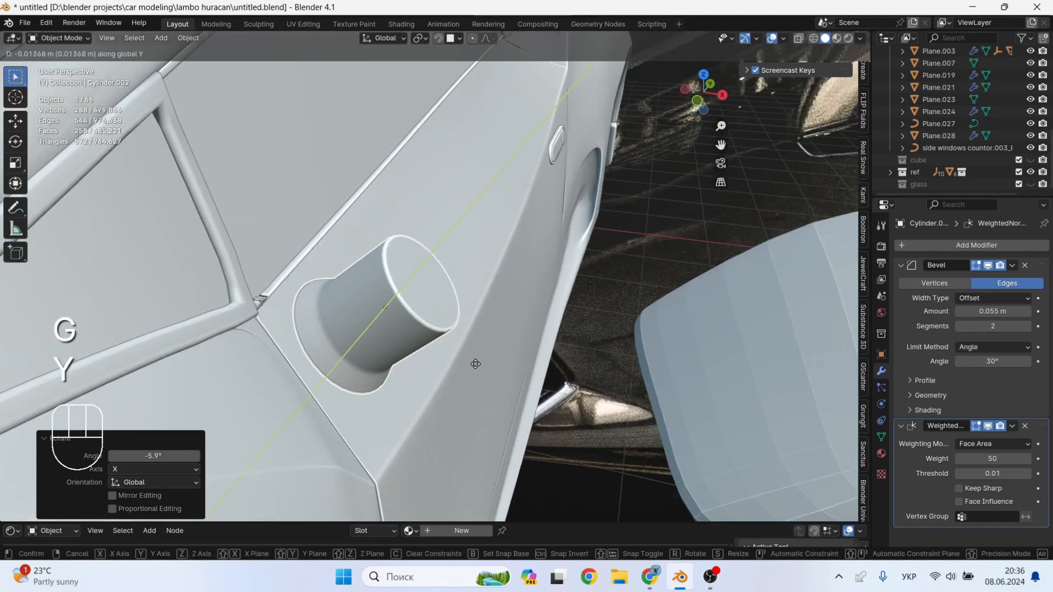
key(x)
click(552, 393)
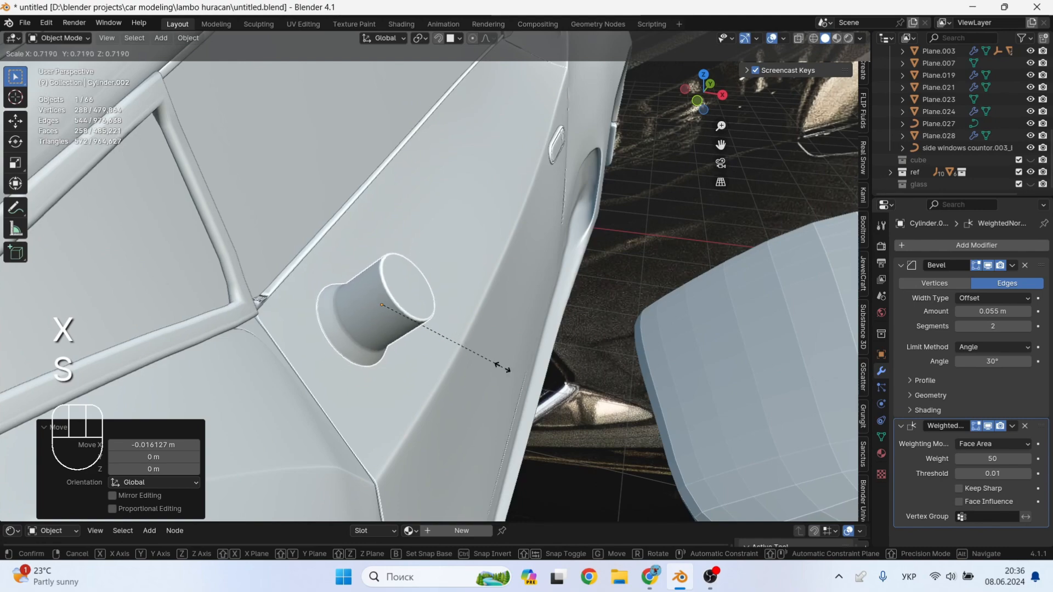
Scale the cylinder mount down to 0.546 and shift it along X back against the door.
click(476, 347)
key(g)
key(x)
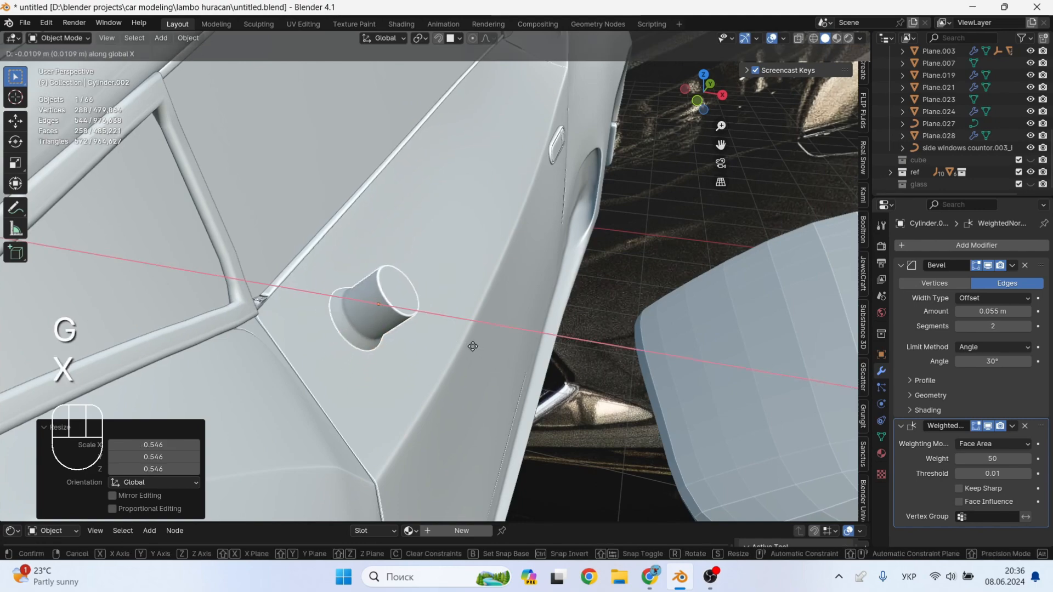
click(445, 345)
Rotate the end face of the cylinder mount's mesh about -32.4° around Y.
middle_drag(445, 344, 445, 261)
key(Tab)
key(r)
key(x)
key(y)
click(445, 311)
Raise the cylinder's end face along Z and resize it by factors of 0.809 and 1.08.
key(g)
key(z)
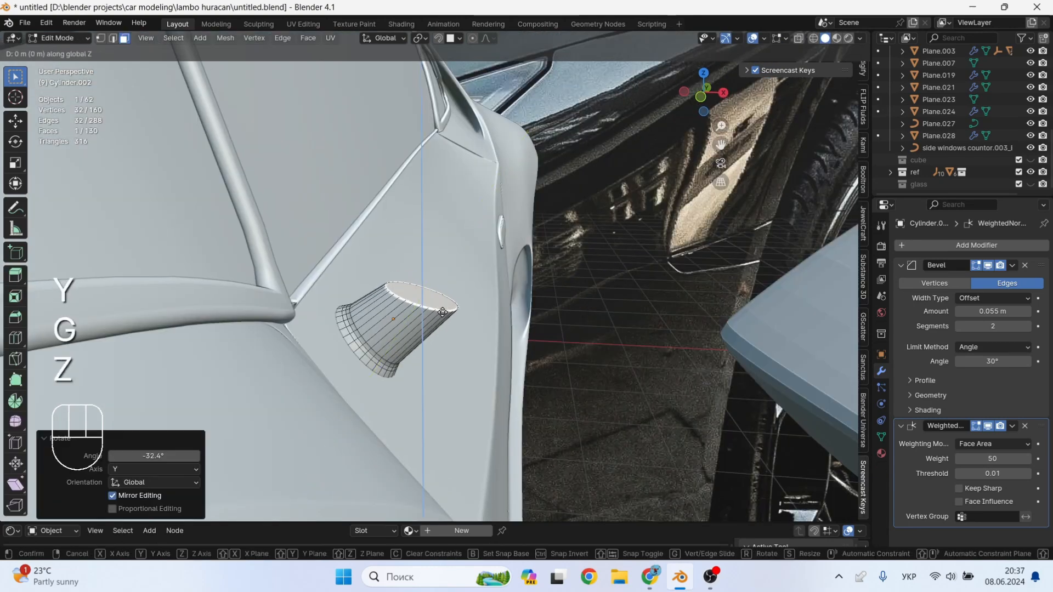
click(446, 276)
key(s)
click(460, 294)
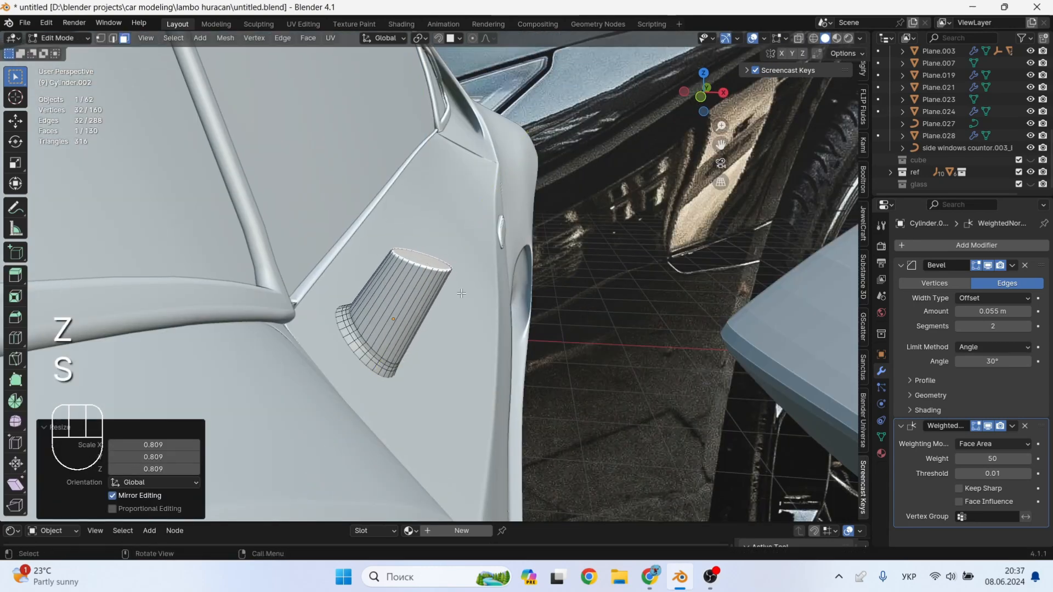
key(s)
click(468, 299)
Lengthen the mount by raising its end face about 0.09 m along Z.
scroll(468, 299, down, 5)
scroll(473, 298, down, 8)
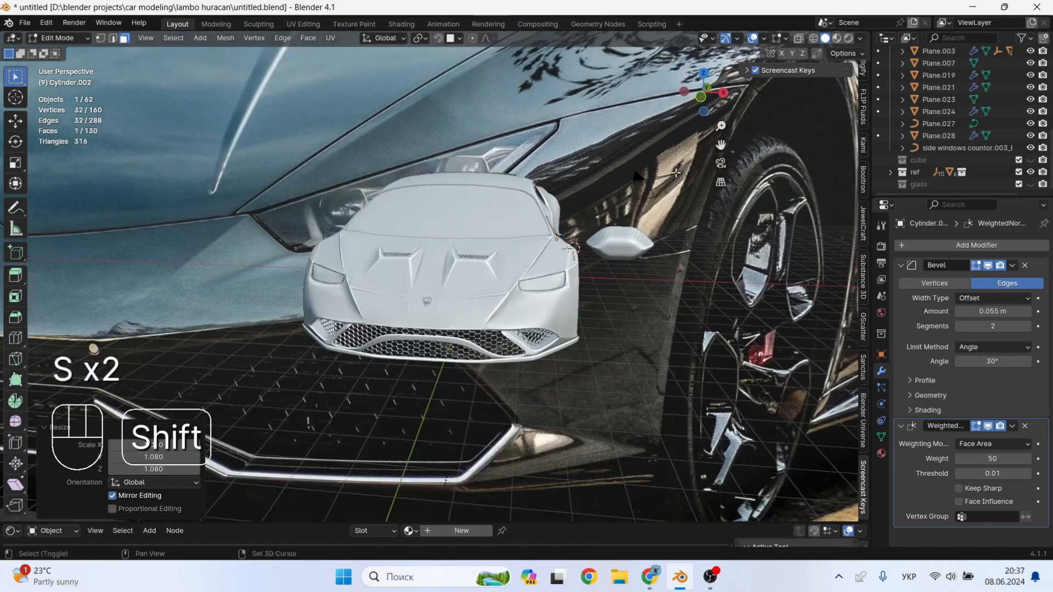
shift+middle_drag(631, 165, 592, 290)
scroll(450, 414, up, 6)
scroll(449, 411, up, 4)
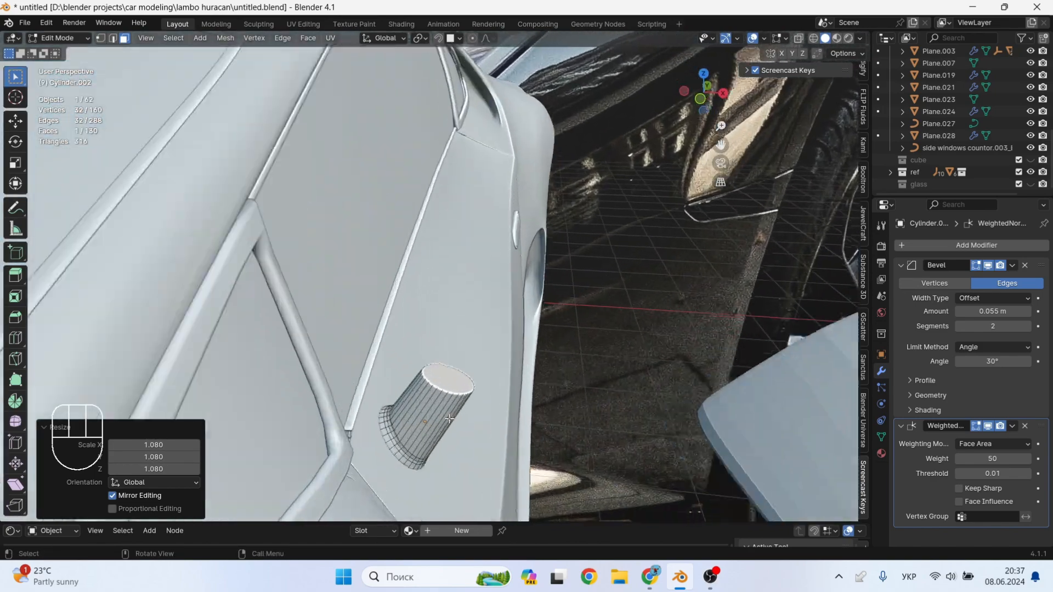
middle_drag(449, 411, 460, 368)
key(g)
key(z)
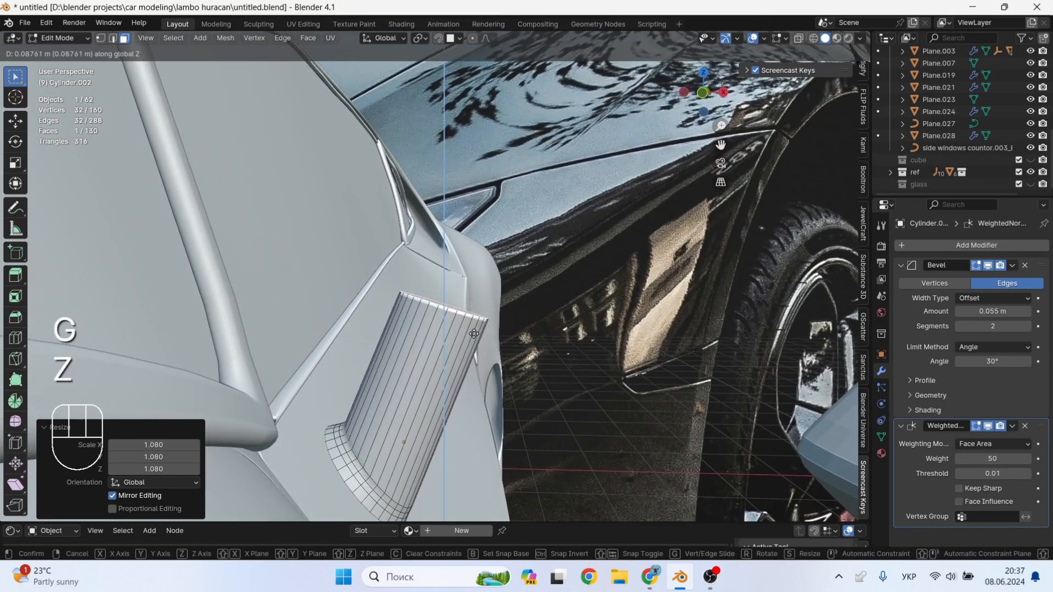
click(474, 333)
Examine the lengthened mount's proportions against the whole car and up close on the door.
scroll(474, 331, down, 2)
scroll(477, 328, down, 5)
scroll(482, 324, down, 4)
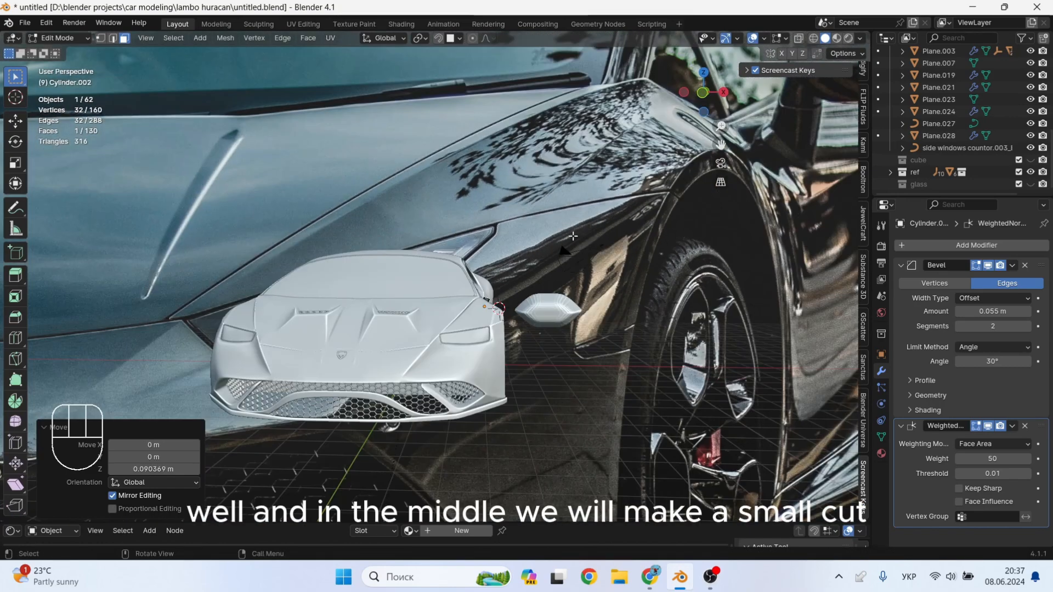
shift+middle_drag(530, 286, 504, 361)
scroll(371, 418, up, 4)
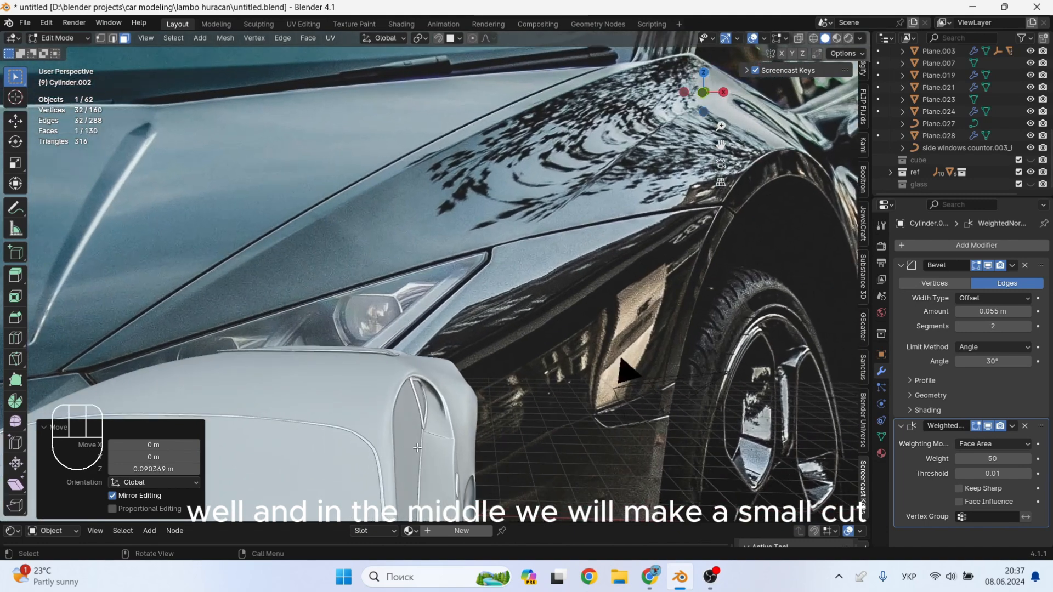
scroll(371, 416, up, 3)
shift+middle_drag(372, 414, 456, 345)
scroll(394, 296, up, 2)
scroll(447, 324, up, 3)
scroll(446, 325, up, 2)
key(r)
key(x)
key(Escape)
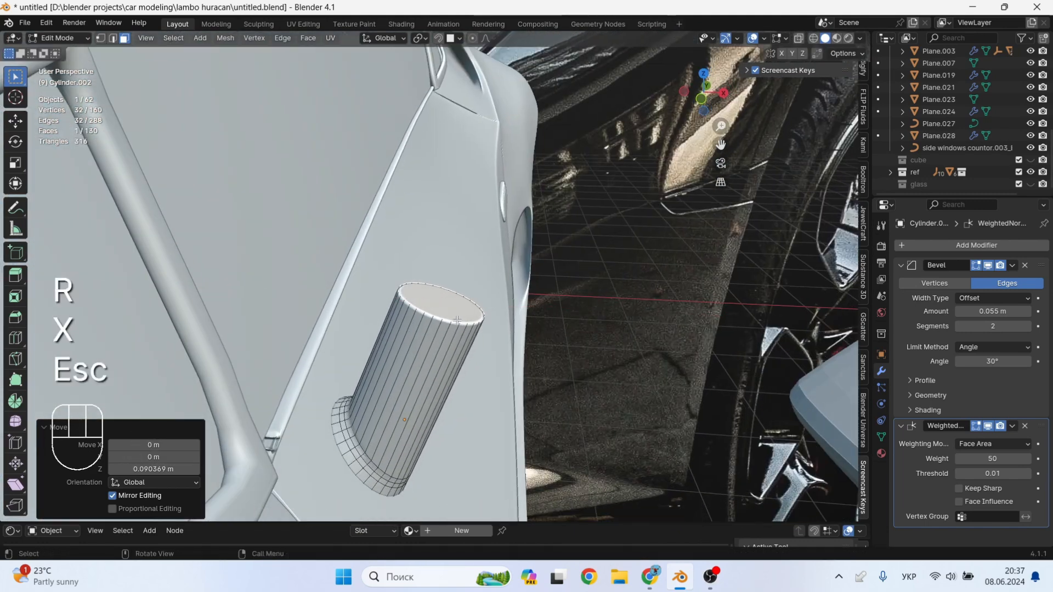
Add an edge loop around the upper half of the cylinder and bevel it into a band 0.0535 m wide.
click(443, 368)
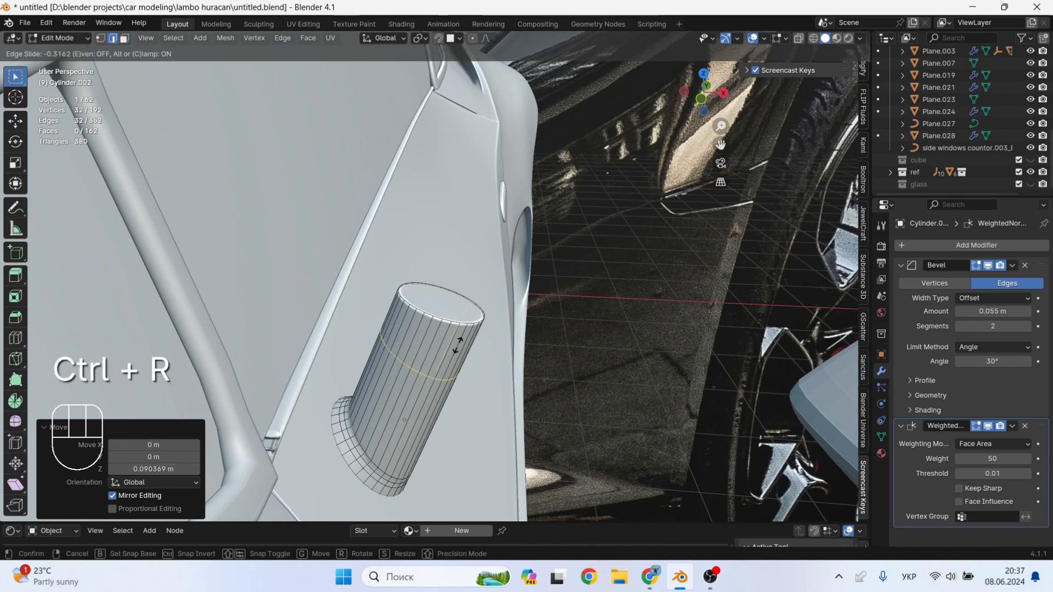
click(452, 366)
click(456, 371)
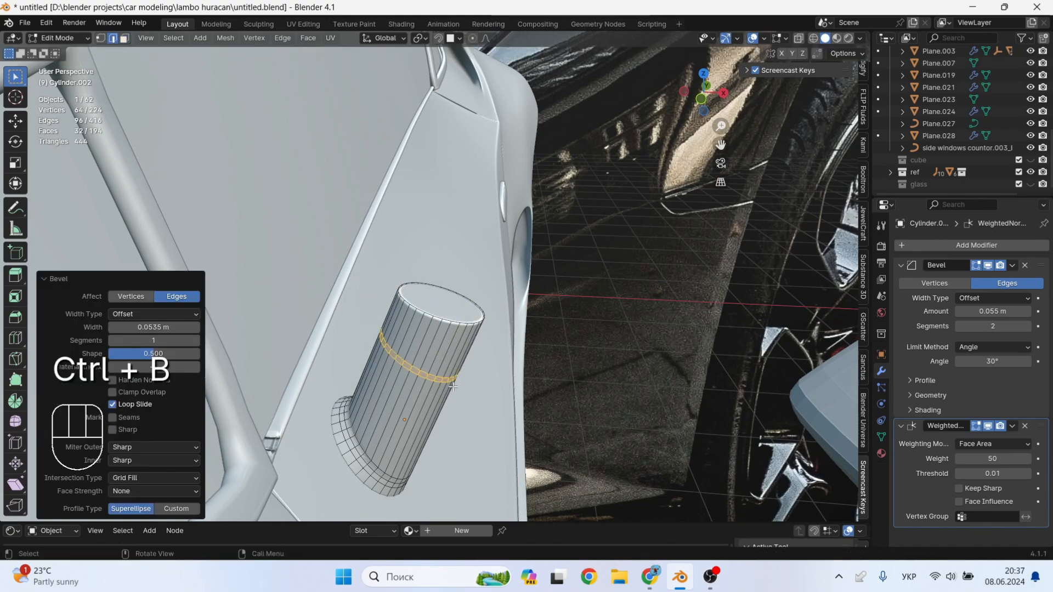
scroll(452, 383, up, 2)
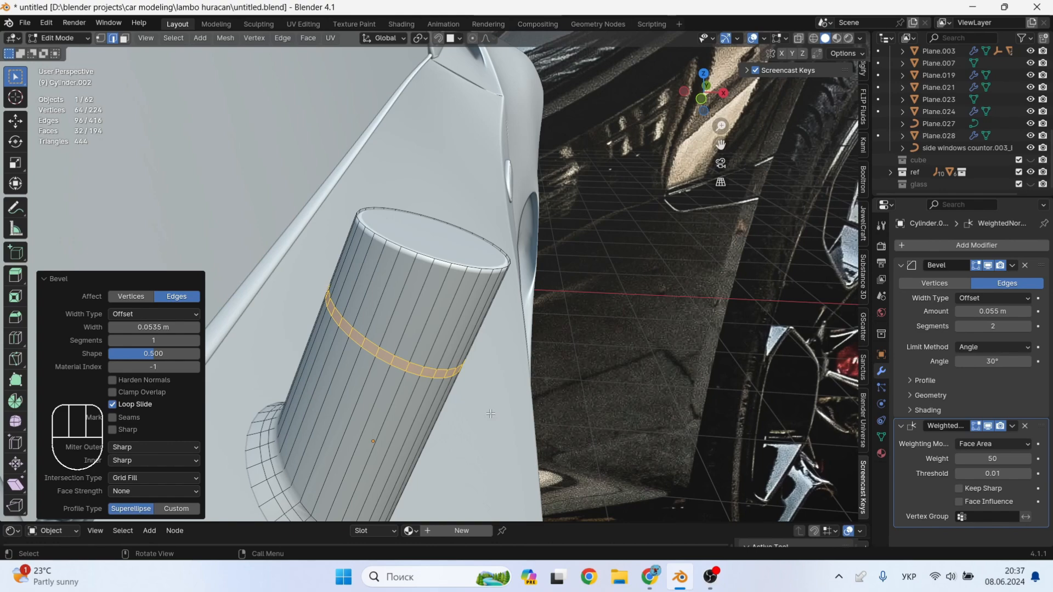
Extrude the narrow band and scale it inward to about 0.946 to form a groove around the mount.
key(e)
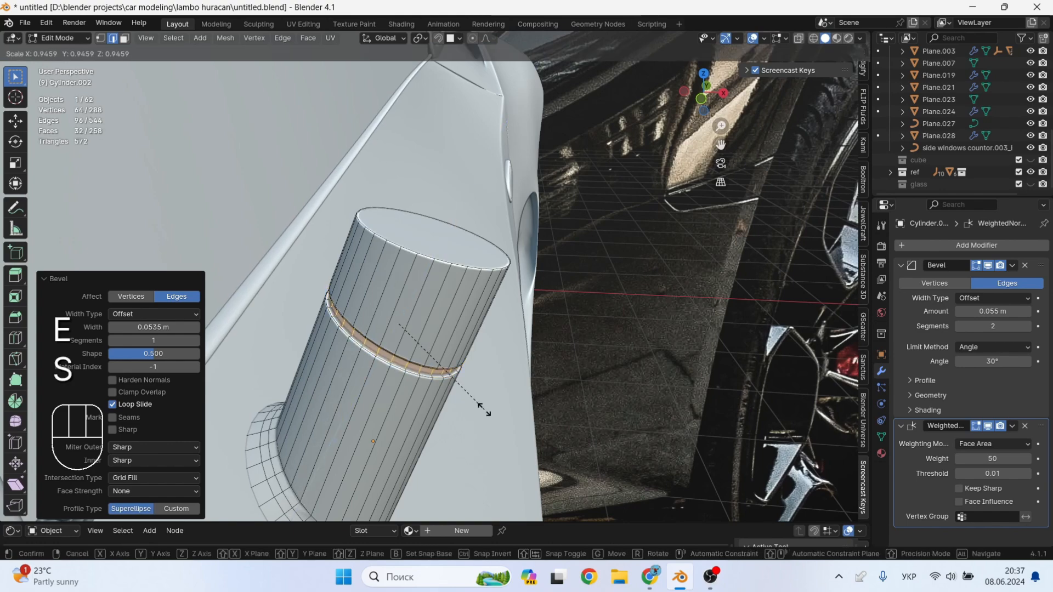
click(483, 409)
middle_drag(482, 408, 366, 312)
scroll(366, 311, down, 5)
key(Tab)
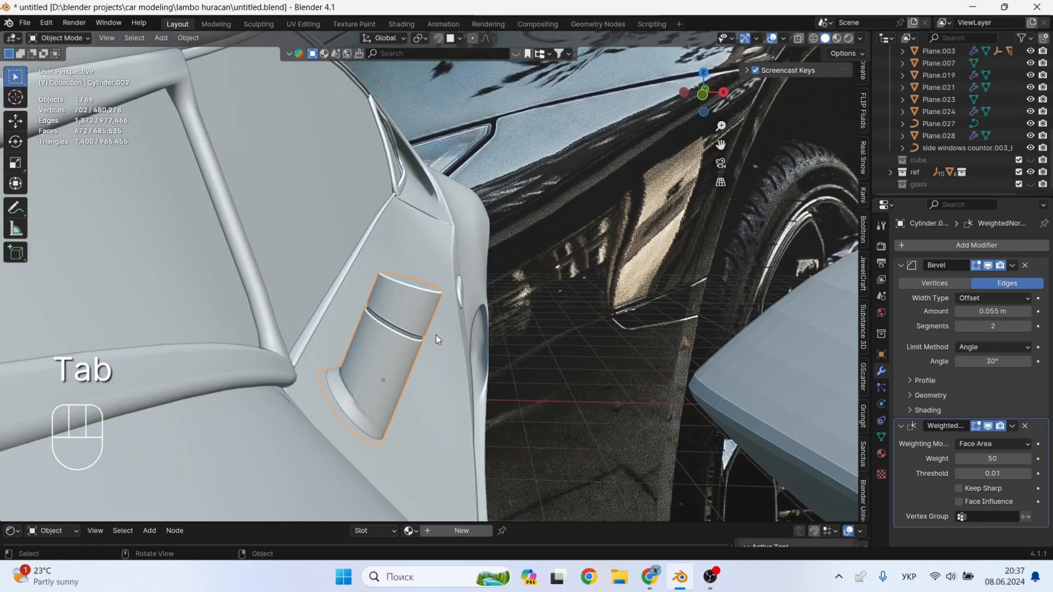
Rotate the cylinder's end face about 27° around Y so it slants toward the mirror housing.
key(Tab)
middle_drag(432, 303, 416, 287)
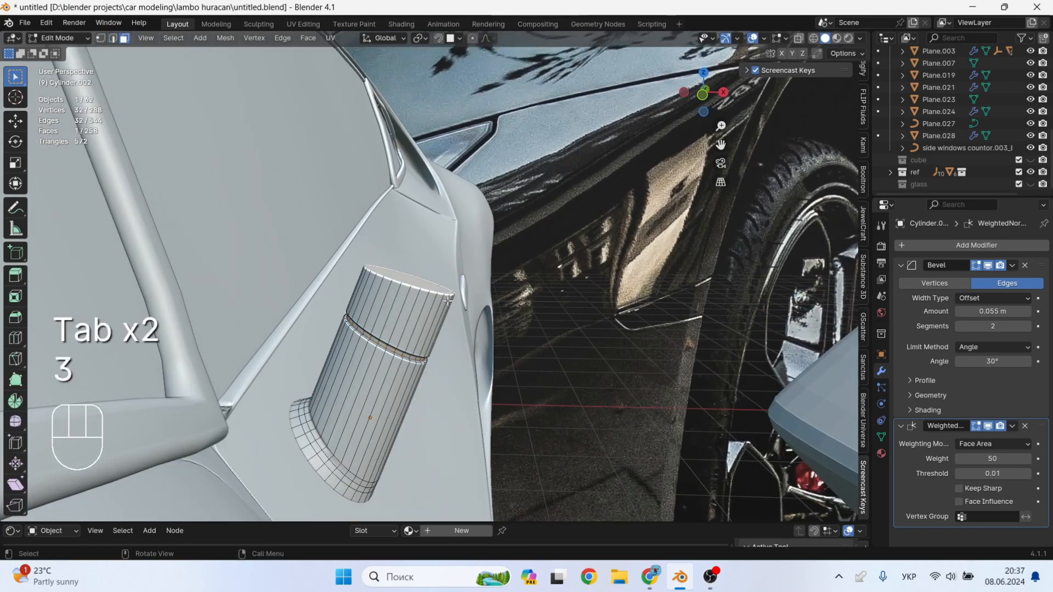
key(t)
key(r)
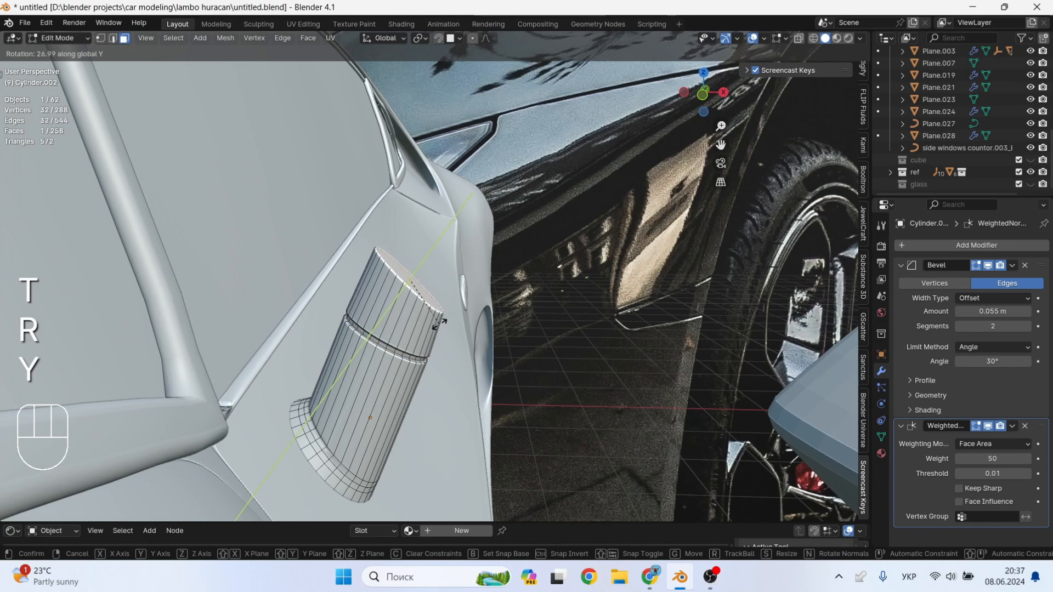
key(Tab)
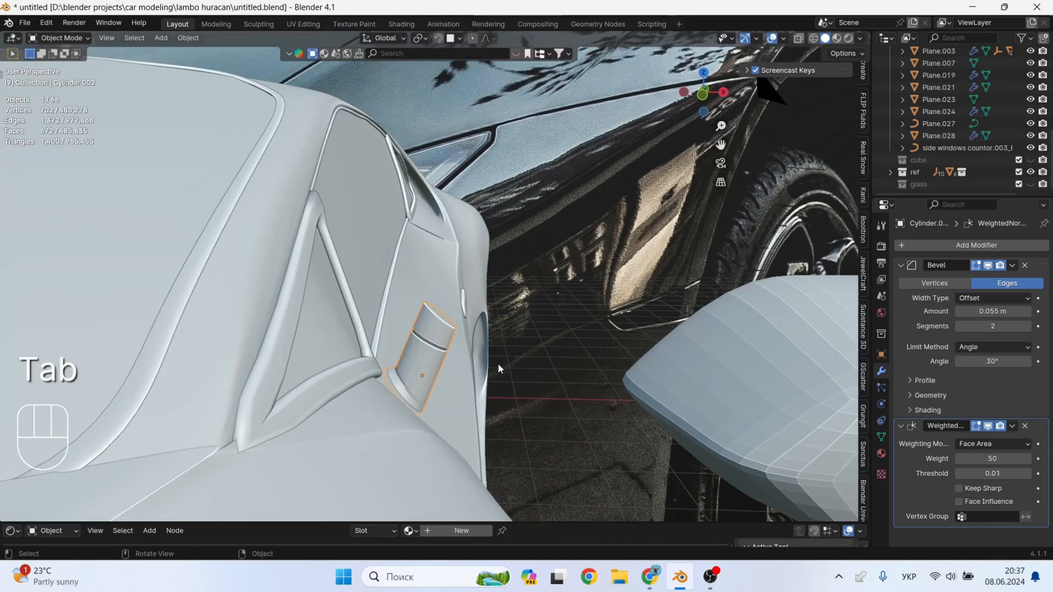
Move the mirror housing about -0.9 m along X and 0.38 m along Y toward the mount.
click(746, 429)
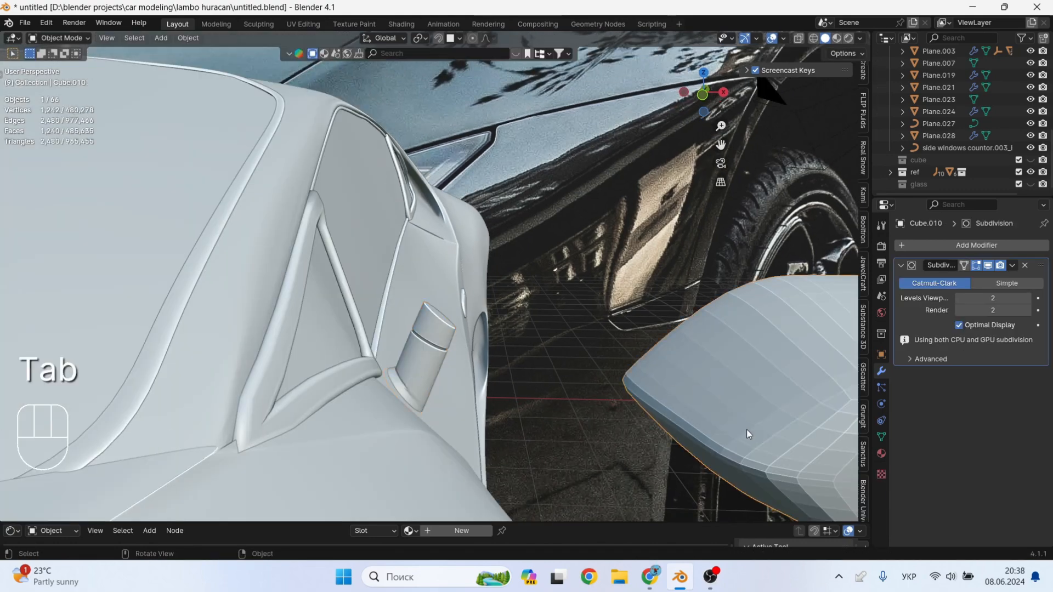
key(g)
key(x)
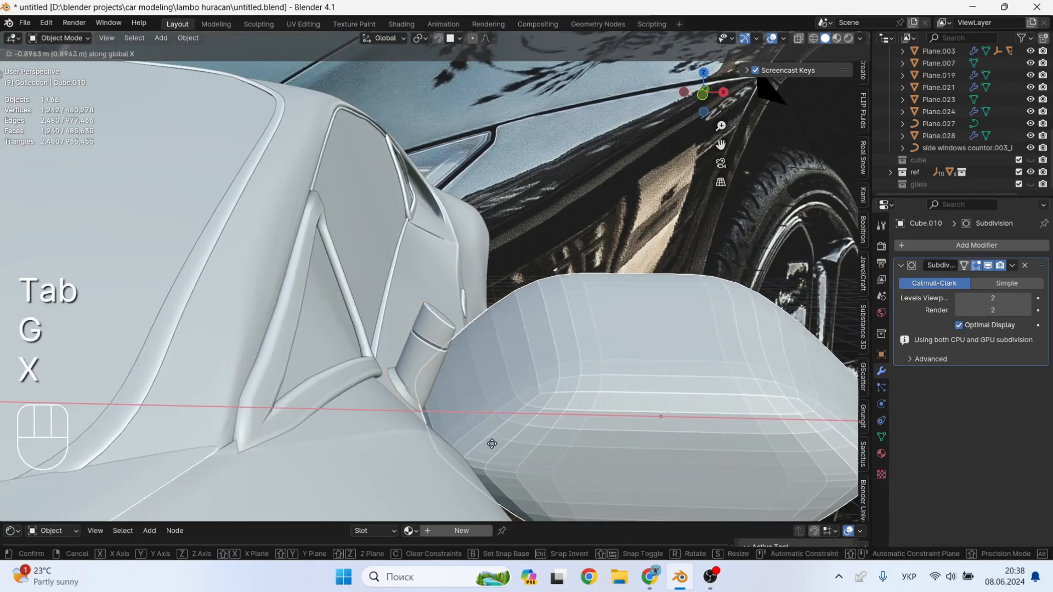
click(490, 444)
key(g)
key(y)
click(490, 392)
Scale the mirror housing down to 0.553 and raise it along Z.
key(s)
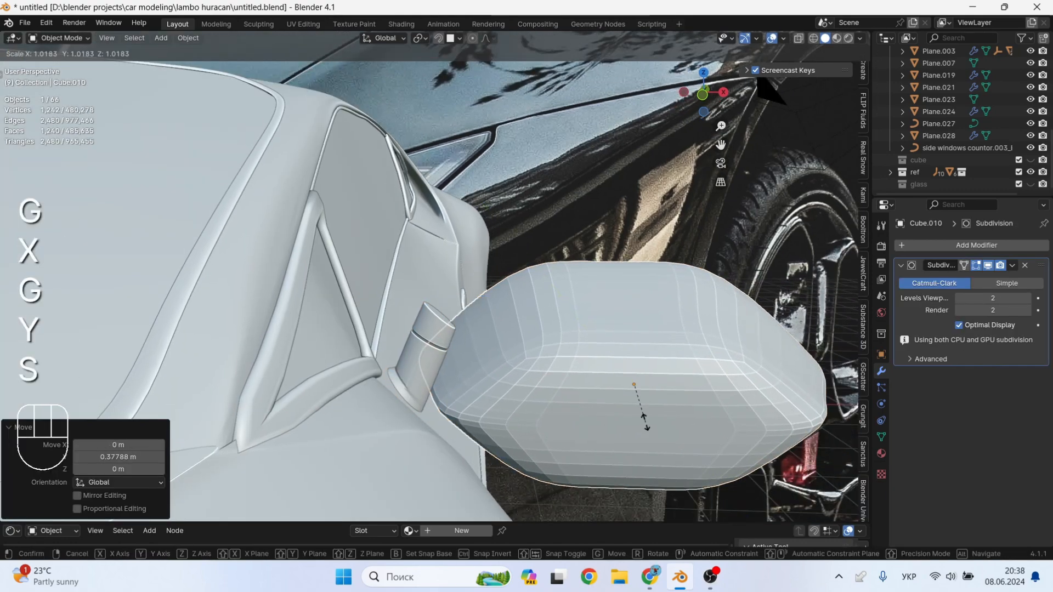
click(615, 398)
key(g)
key(z)
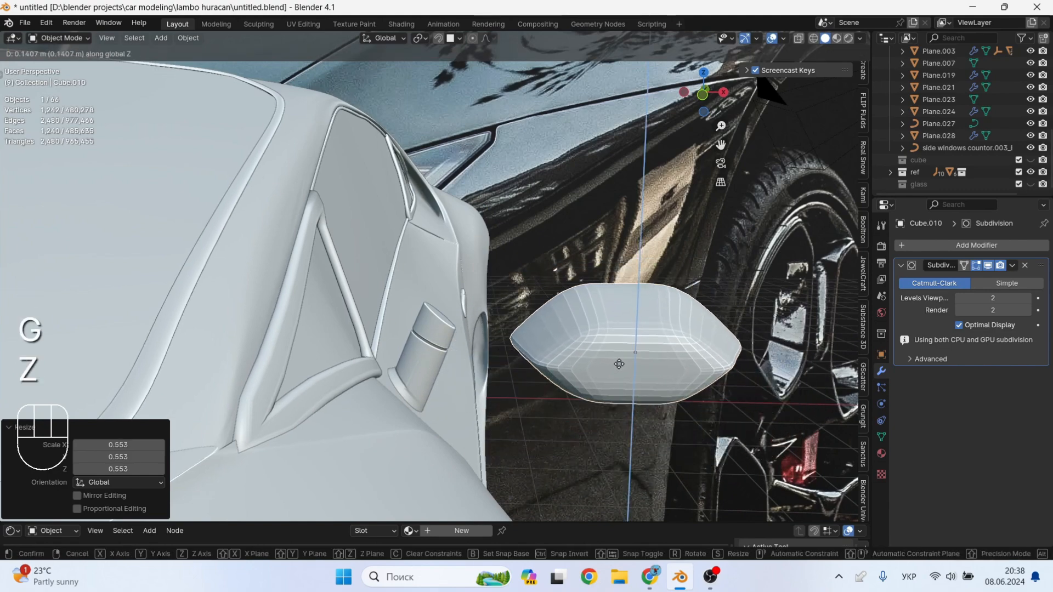
click(625, 329)
Move the mirror housing along X toward the mount and about -0.24 m along Y.
key(g)
key(x)
click(445, 350)
middle_drag(446, 346, 431, 378)
key(g)
key(y)
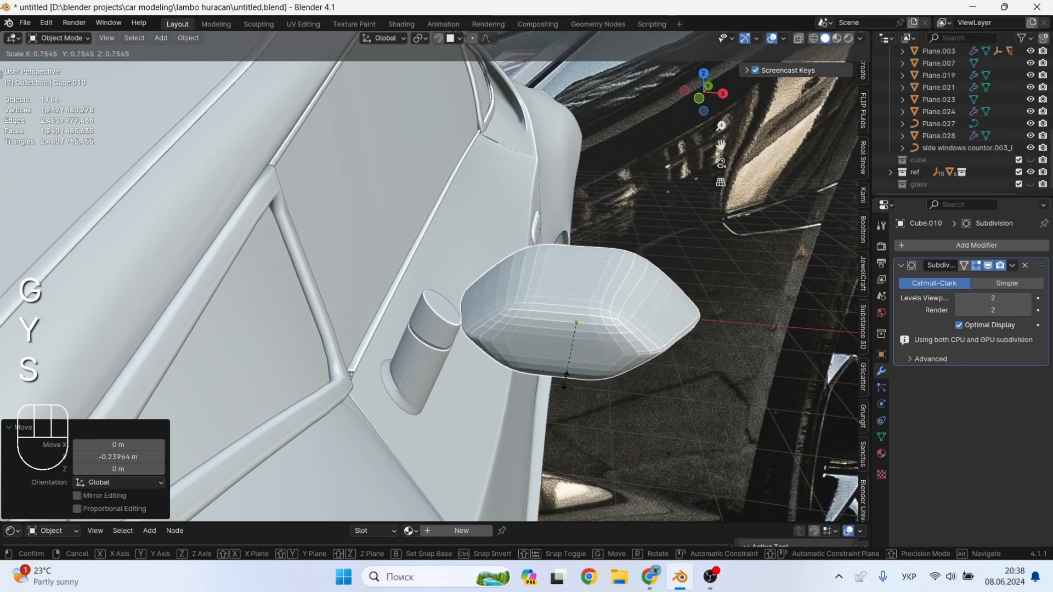
Scale the mirror housing down further and move it about -0.22 m along X and 0.077 m along Z to the mount's tip.
click(584, 354)
key(g)
key(x)
click(500, 359)
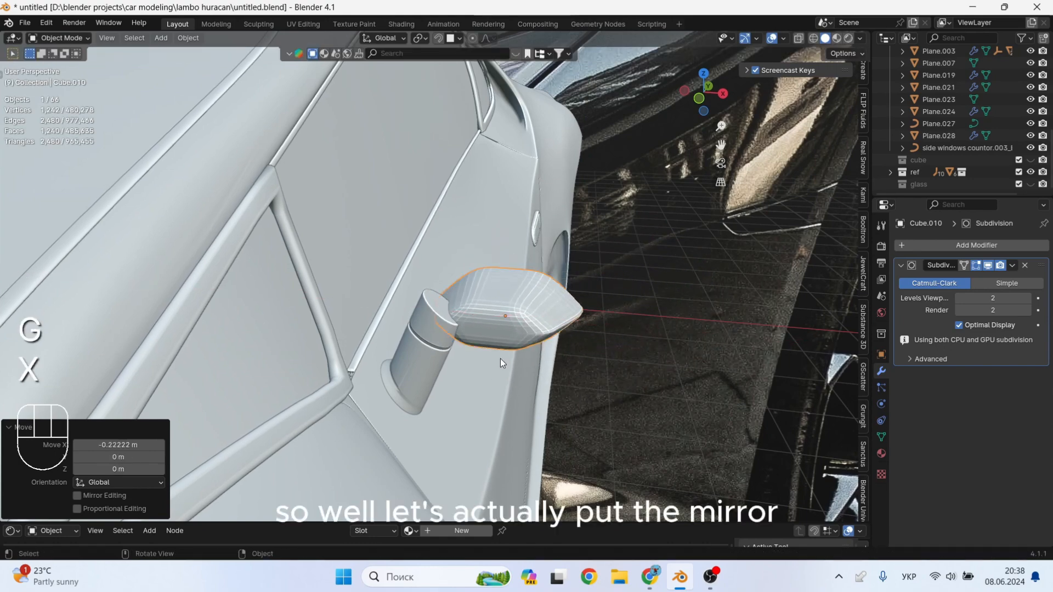
key(g)
key(z)
click(498, 342)
scroll(499, 340, up, 3)
middle_drag(498, 340, 360, 311)
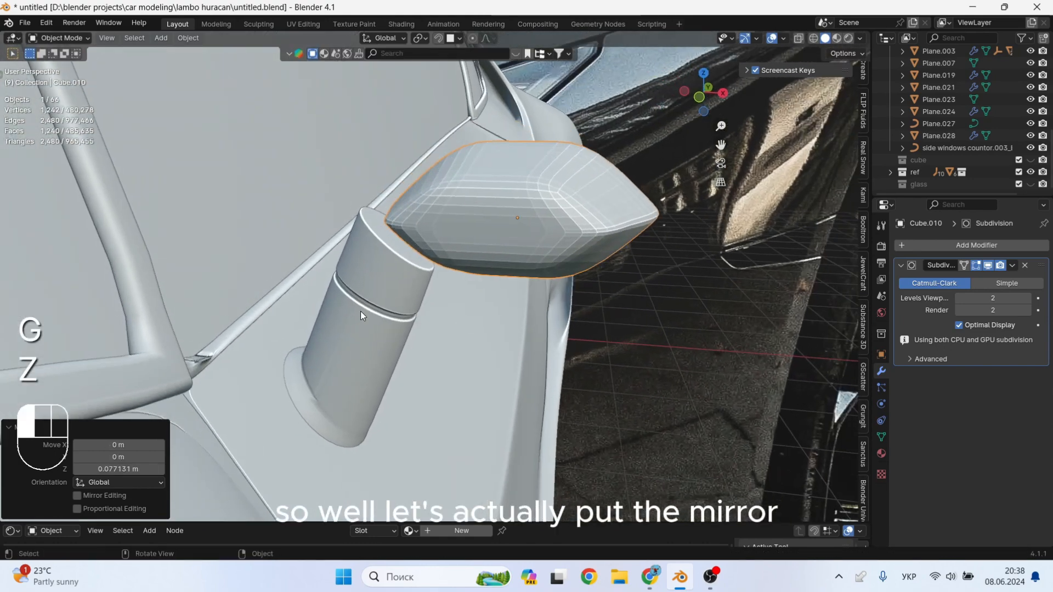
click(362, 311)
key(Tab)
key(a)
key(s)
key(z)
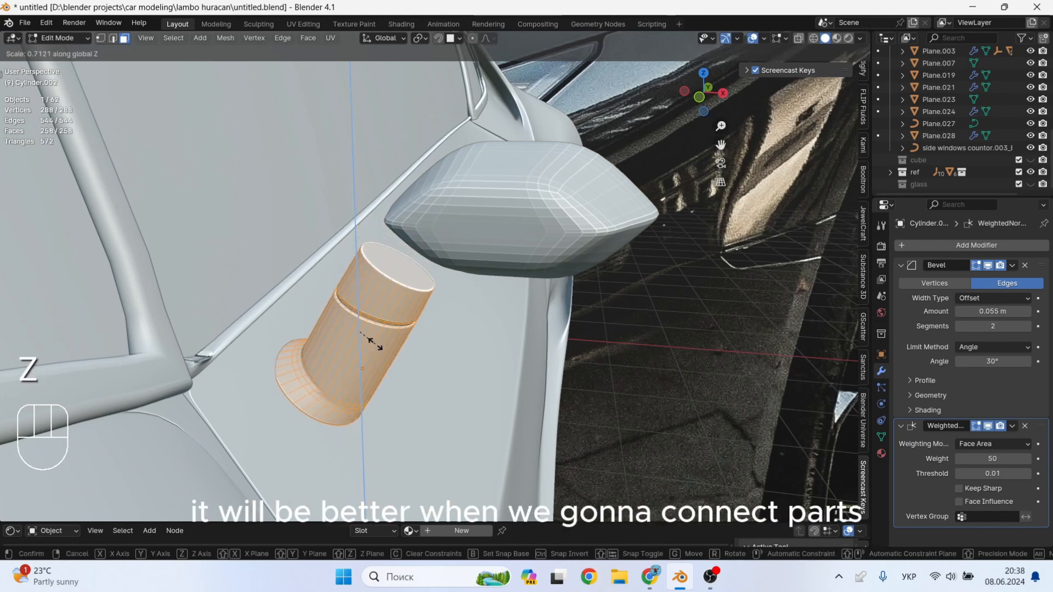
key(Escape)
key(Tab)
Scale the whole cylinder mount down slightly and lower it about 0.003 m along Z.
key(s)
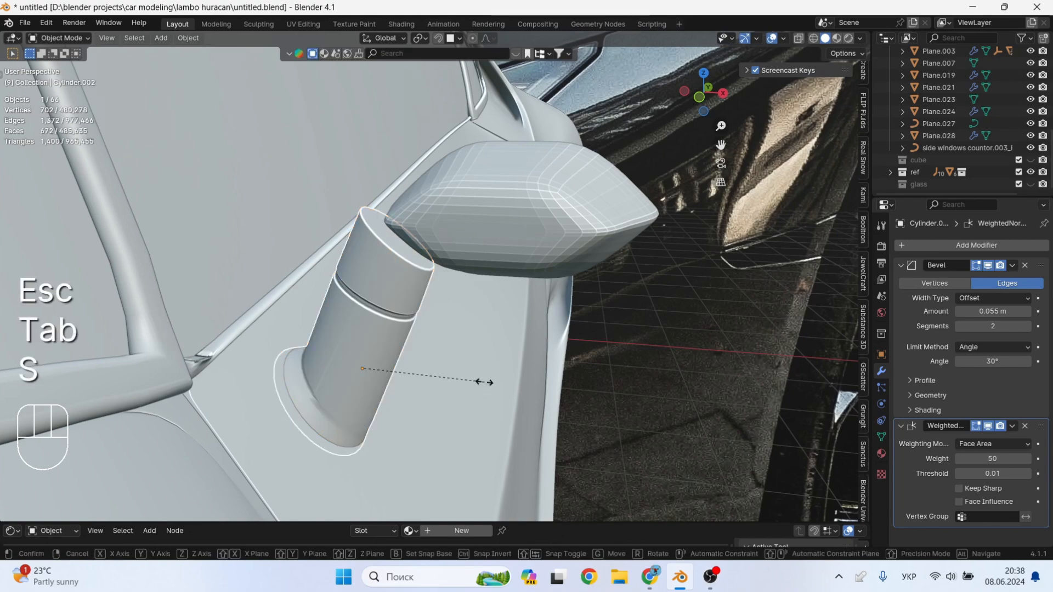
click(470, 378)
key(g)
key(z)
click(470, 383)
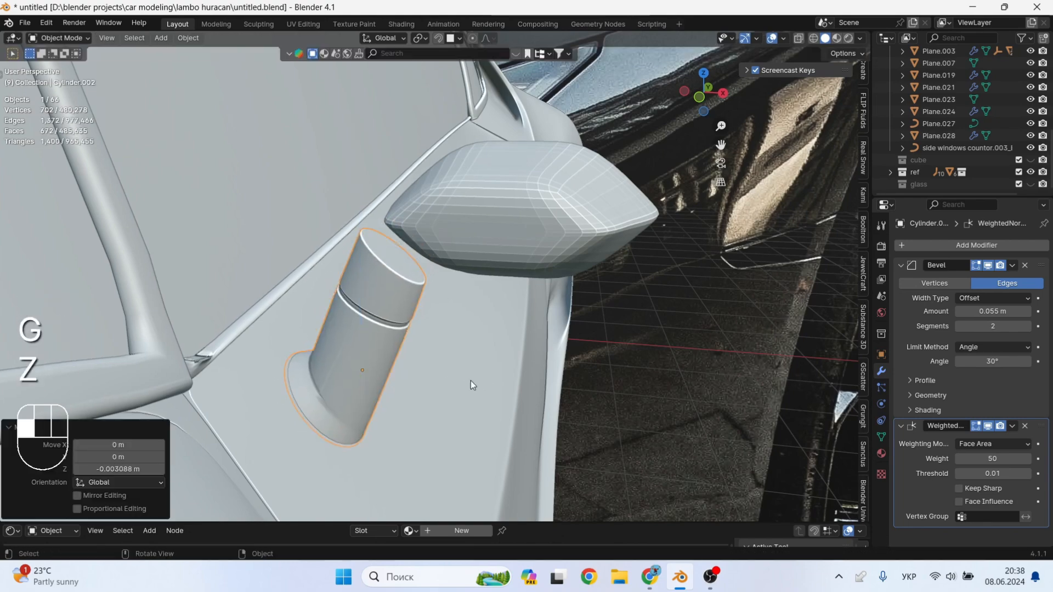
Lower the mirror housing along Z toward the top of the mount.
click(490, 245)
key(g)
key(z)
click(487, 282)
Move the mirror housing about -0.066 m along Y and about -0.076 m along X over the mount's tip.
mouse_move(487, 282)
middle_down()
mouse_move(445, 297)
mouse_move(499, 308)
mouse_move(502, 272)
middle_up()
key(g)
click(424, 311)
key(g)
key(x)
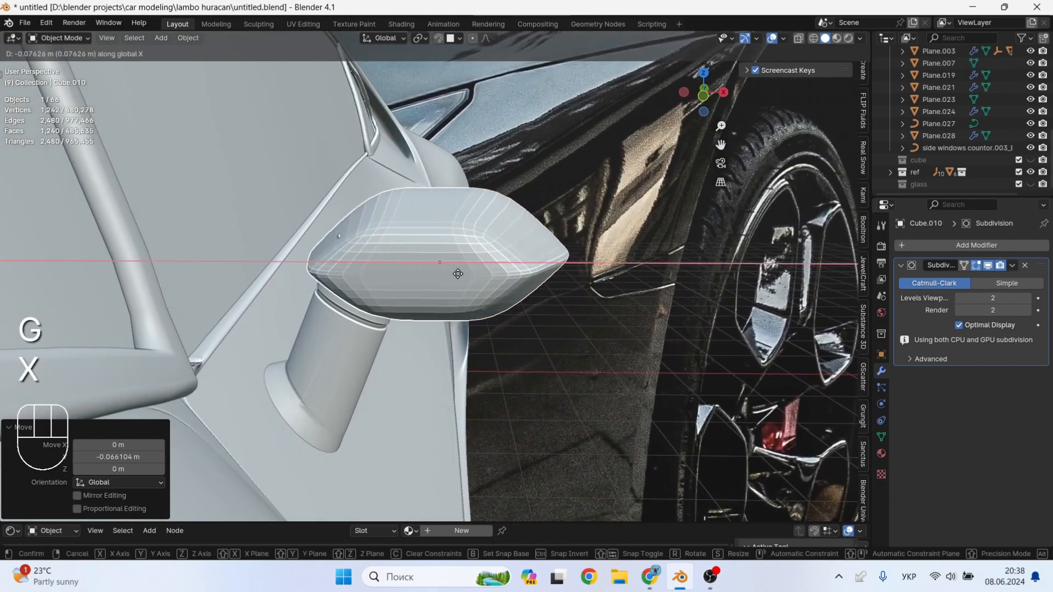
Scale the mirror housing up by about 1.143 and shift it about 0.045 m along X and 0.016 m along Z.
key(s)
click(462, 275)
key(g)
key(x)
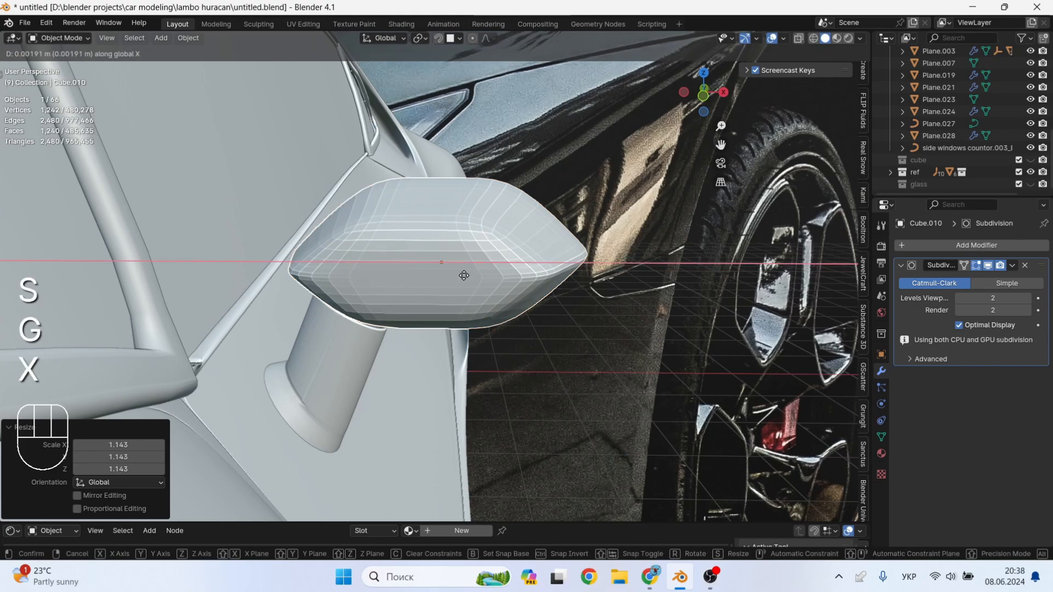
click(452, 268)
scroll(375, 248, up, 1)
key(g)
key(z)
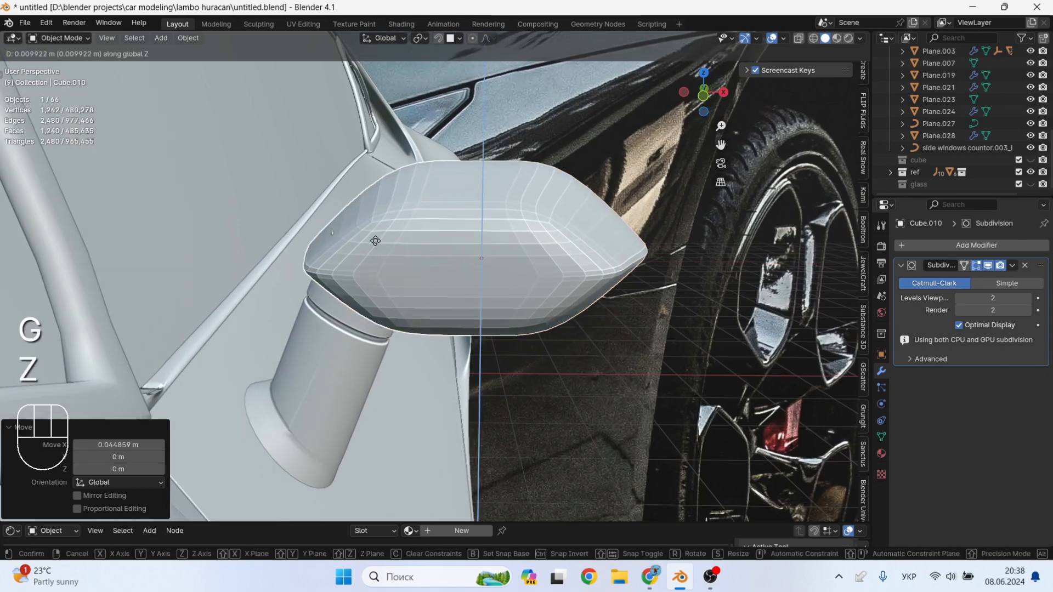
click(375, 237)
Apply smooth shading to the mirror housing.
middle_drag(375, 237, 271, 274)
scroll(271, 274, down, 2)
right_click(522, 274)
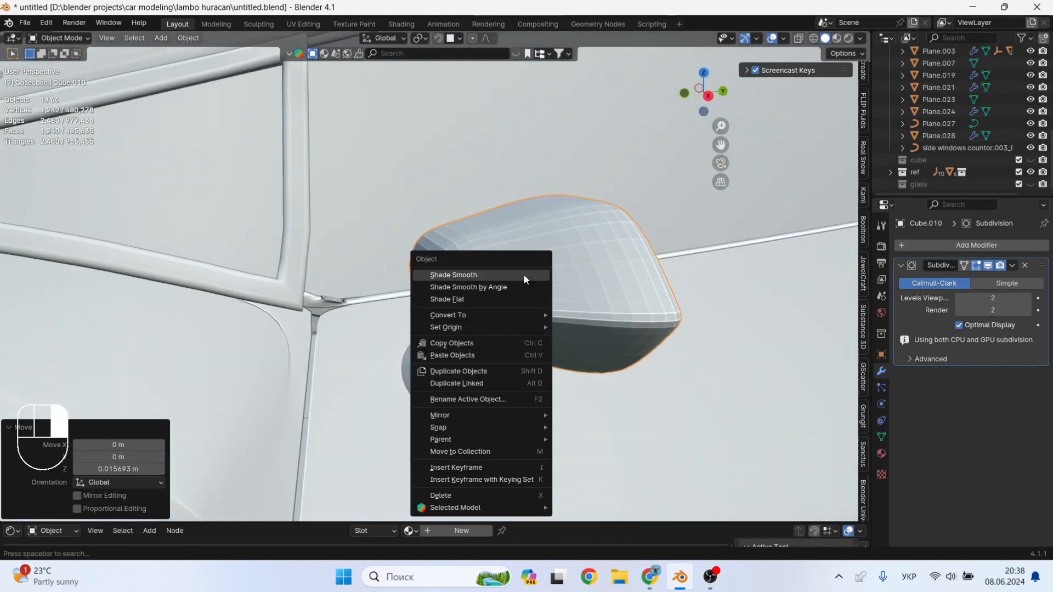
click(521, 274)
middle_drag(559, 292, 607, 286)
scroll(607, 286, down, 3)
mouse_move(529, 305)
shift+middle_down()
mouse_move(560, 291)
mouse_move(538, 294)
shift+middle_up()
scroll(540, 297, up, 2)
scroll(530, 297, down, 5)
scroll(512, 301, up, 4)
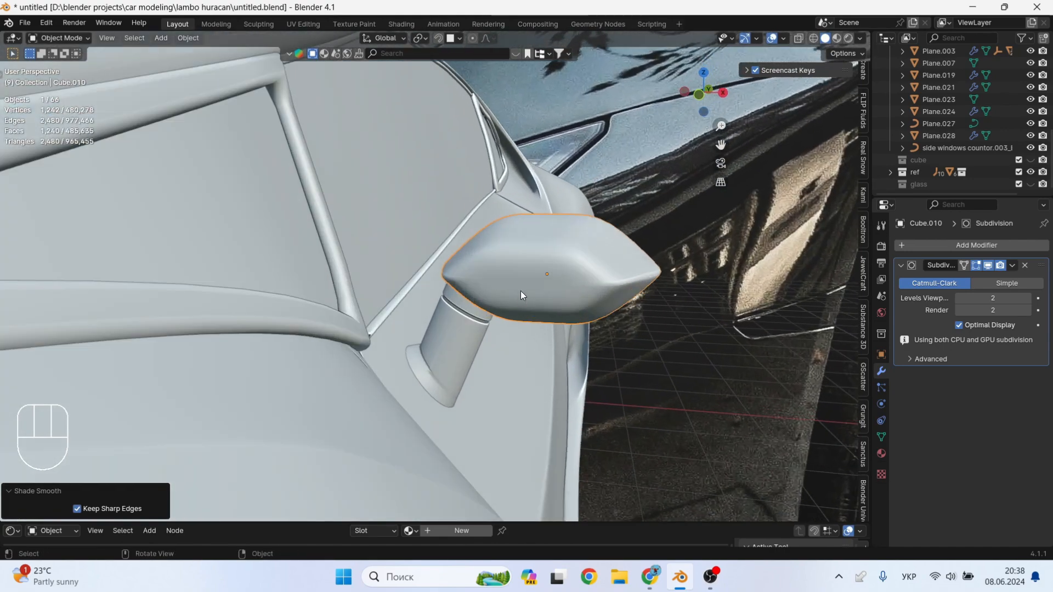
Add an edge loop to the mirror housing near the rim around the mirror face.
shift+click(459, 330)
click(542, 261)
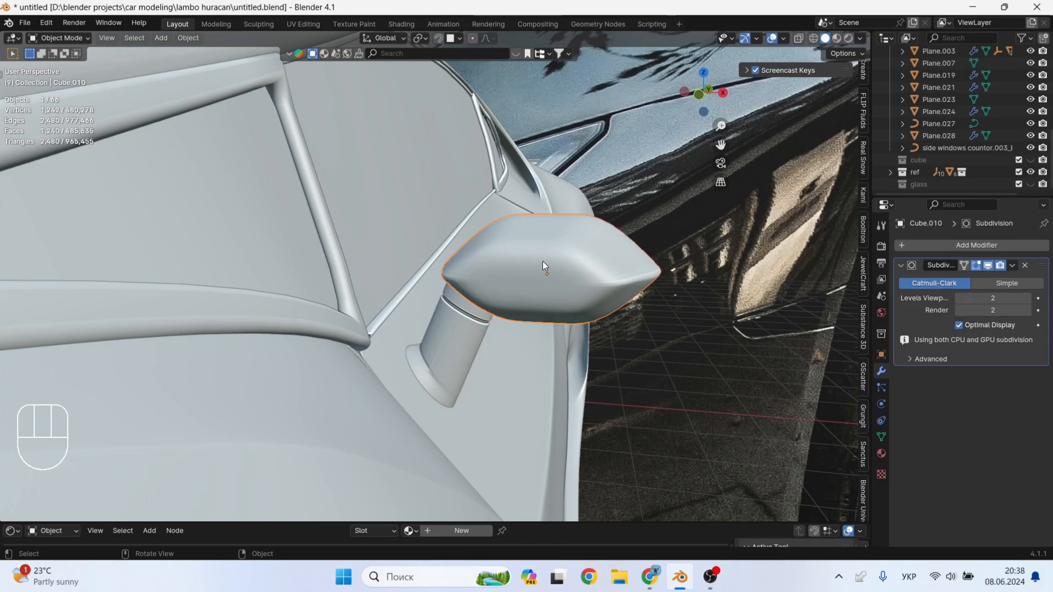
middle_drag(555, 264, 596, 271)
scroll(778, 261, up, 3)
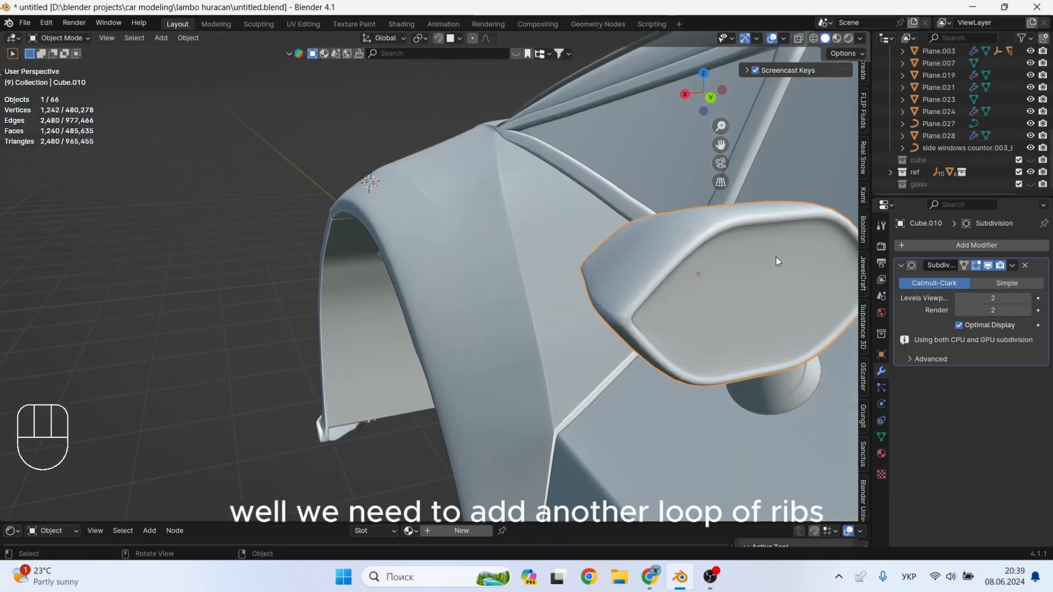
middle_drag(822, 261, 751, 264)
scroll(812, 262, up, 1)
key(Tab)
middle_drag(751, 264, 757, 265)
key(Tab)
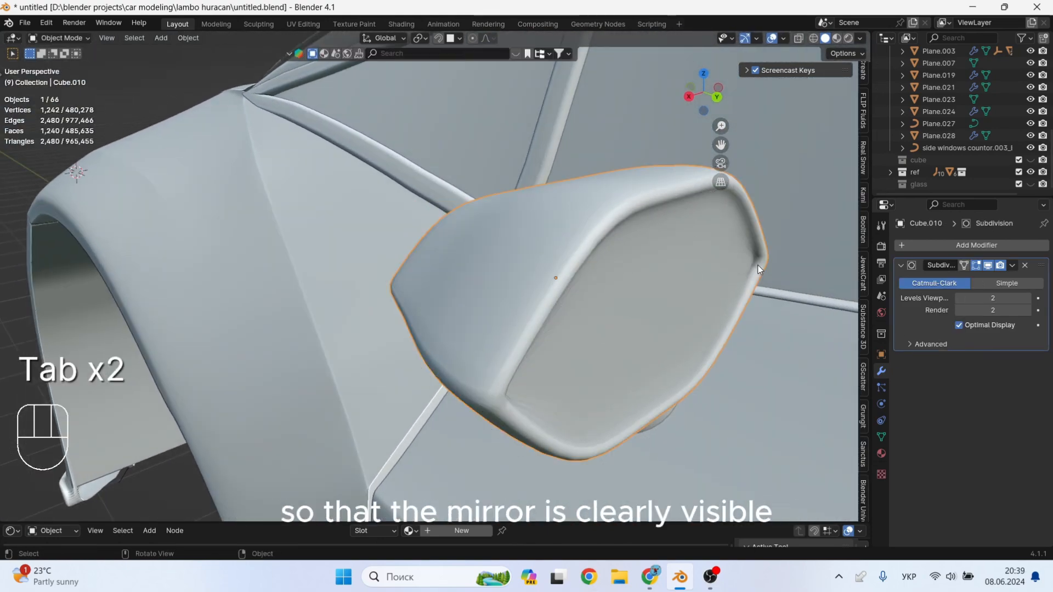
key(Tab)
key(alt+z)
key(ctrl+r)
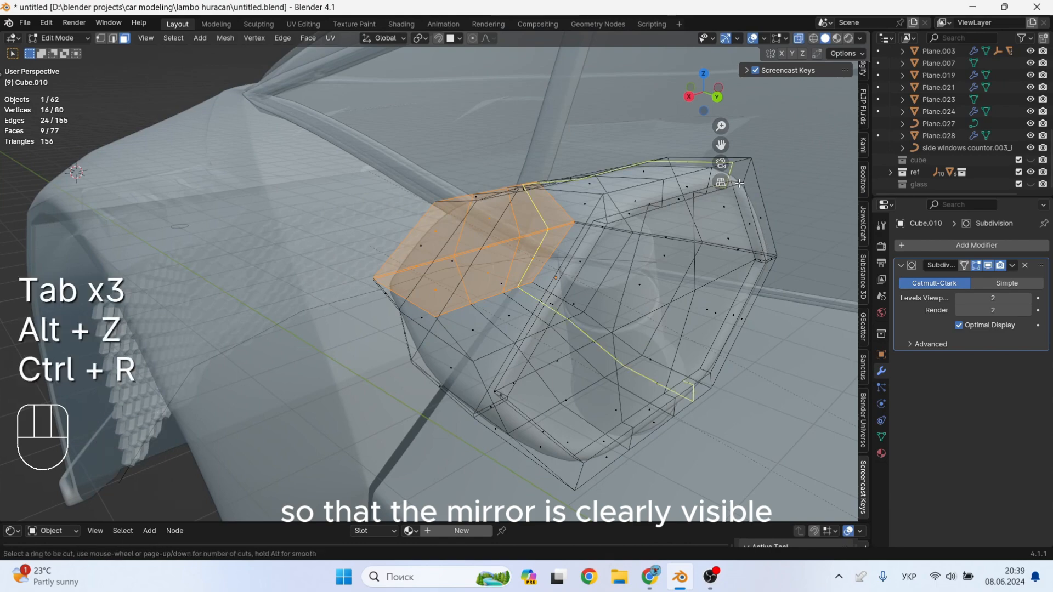
click(759, 263)
right_click(758, 263)
key(Tab)
key(alt+z)
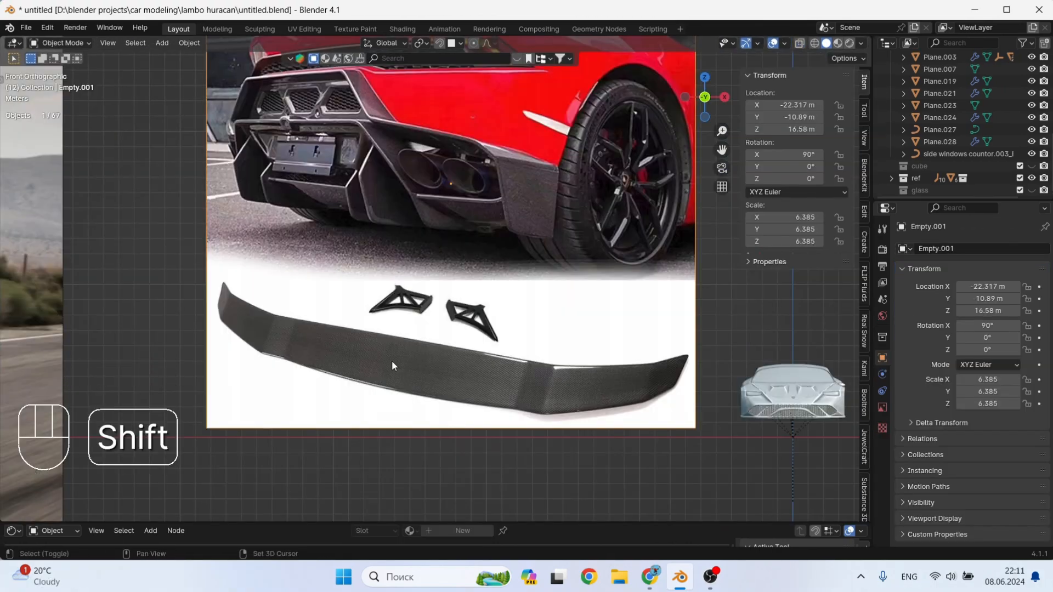
Add a plane over the spoiler in the reference image and rotate it 90° about X to face the front view.
key(shift+a)
mouse_move(351, 228)
click(432, 228)
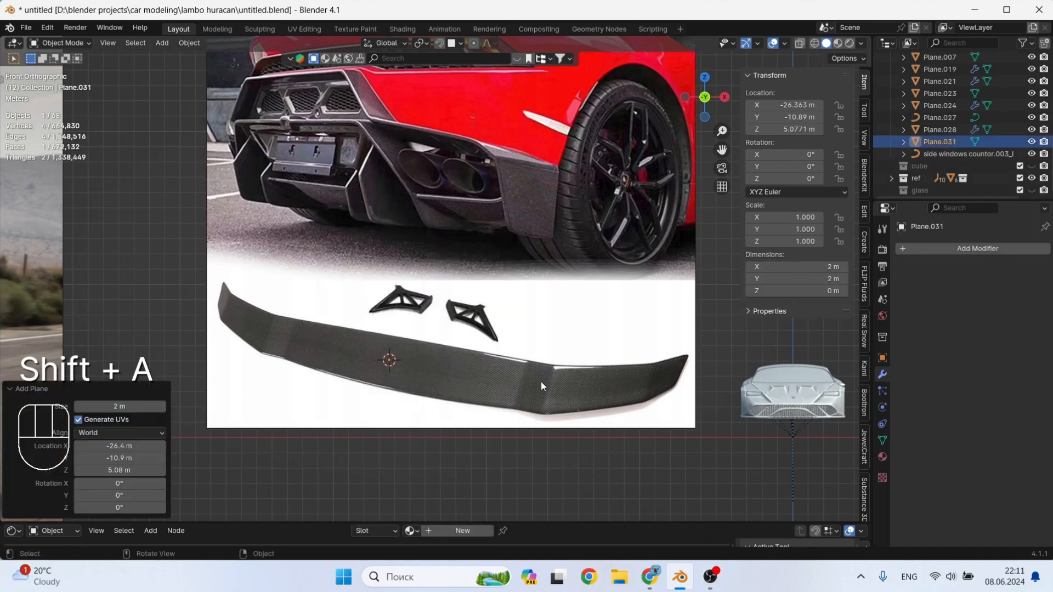
key(g)
key(y)
key(Escape)
middle_drag(423, 469, 418, 422)
key(r)
key(x)
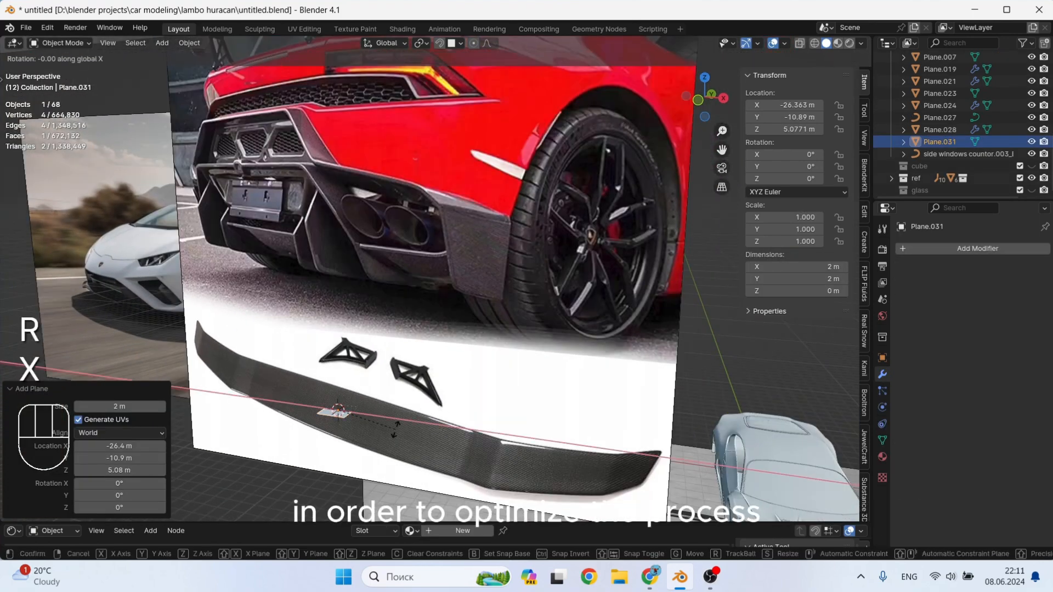
key(KP_Enter)
key(KP_1)
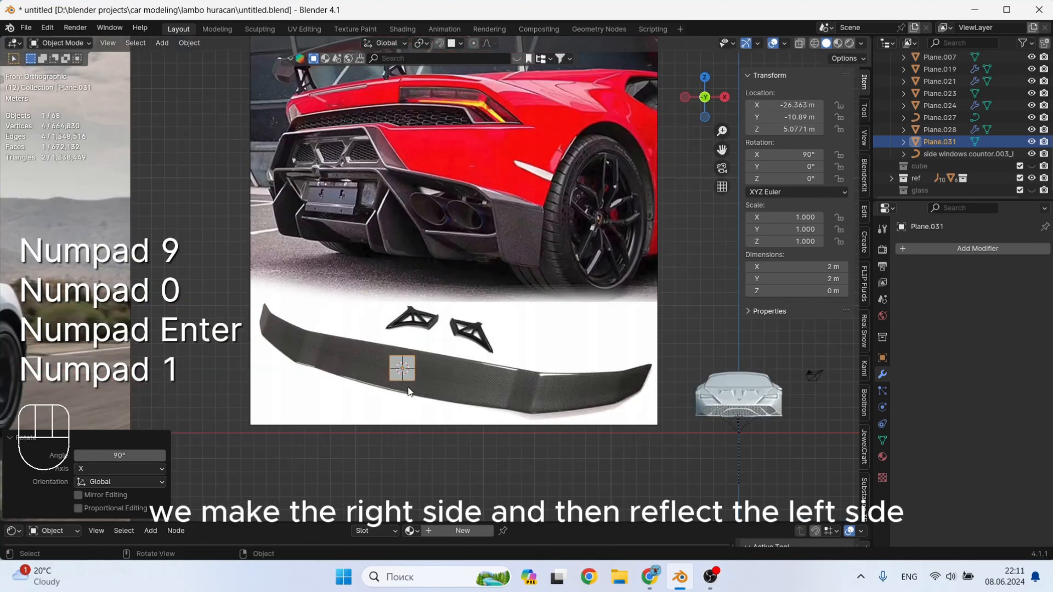
Rotate the plane about 13.4° in the front view and scale it to about 1.452 to match the spoiler's slope and width.
scroll(411, 378, up, 5)
scroll(418, 378, up, 1)
key(r)
click(414, 382)
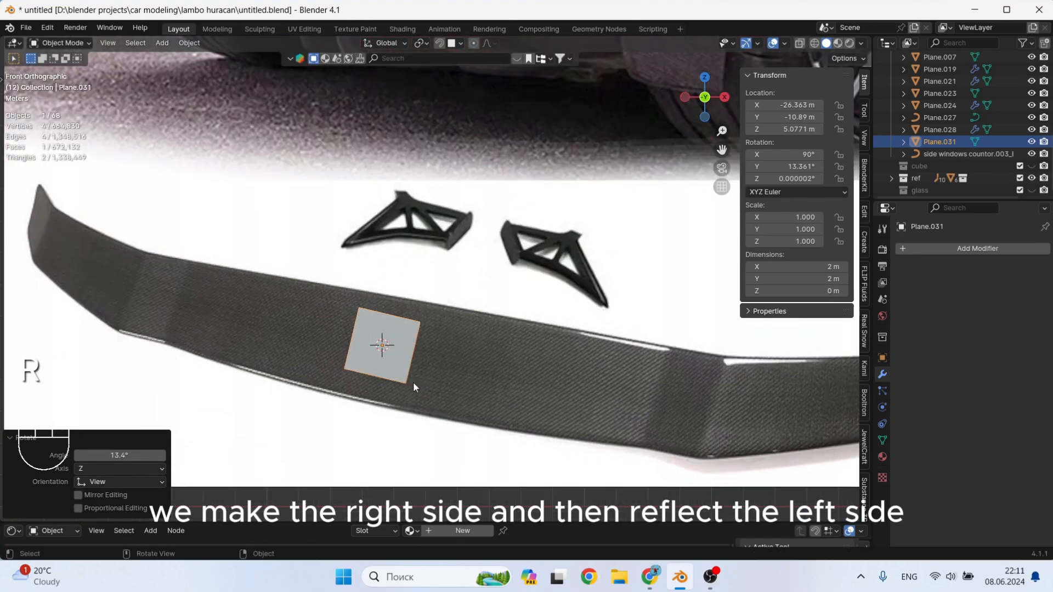
key(s)
click(433, 394)
Move the plane's lower edge and individual corner vertices onto the upper and lower outlines of the spoiler reference.
key(Tab)
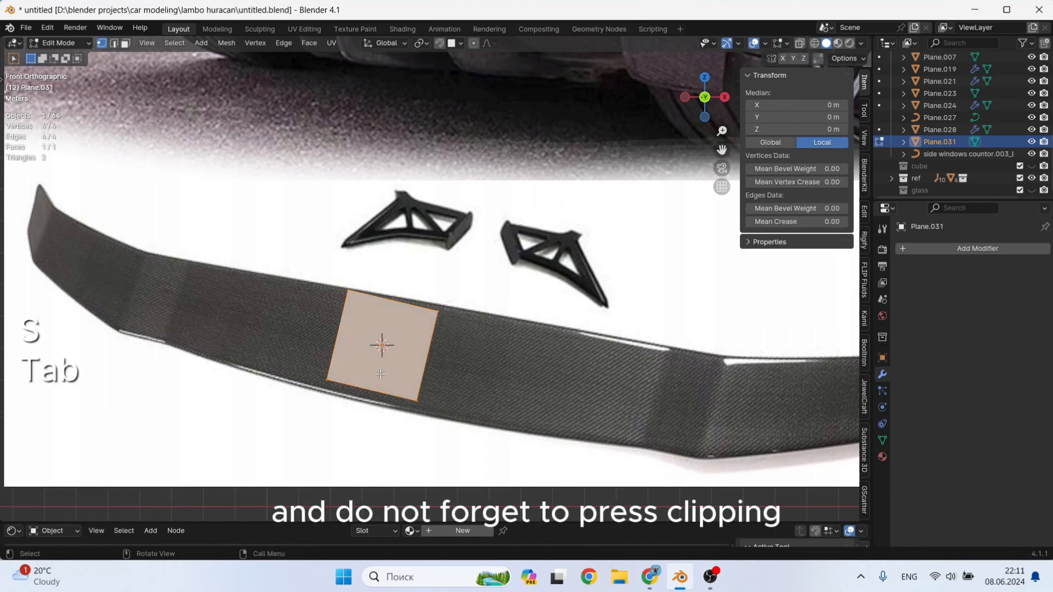
drag(382, 392, 293, 440)
key(g)
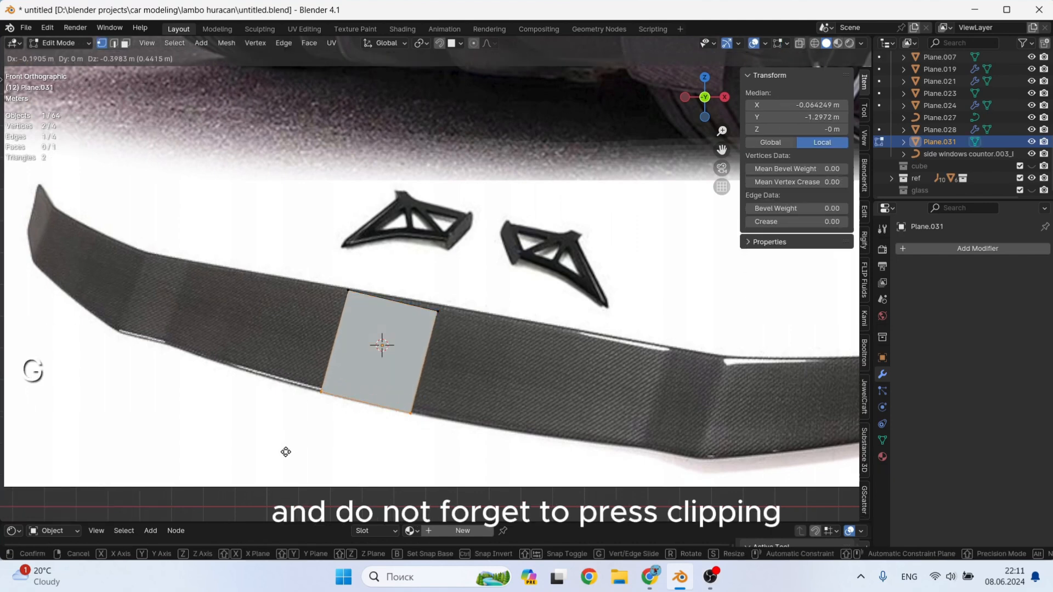
click(285, 452)
click(441, 308)
key(g)
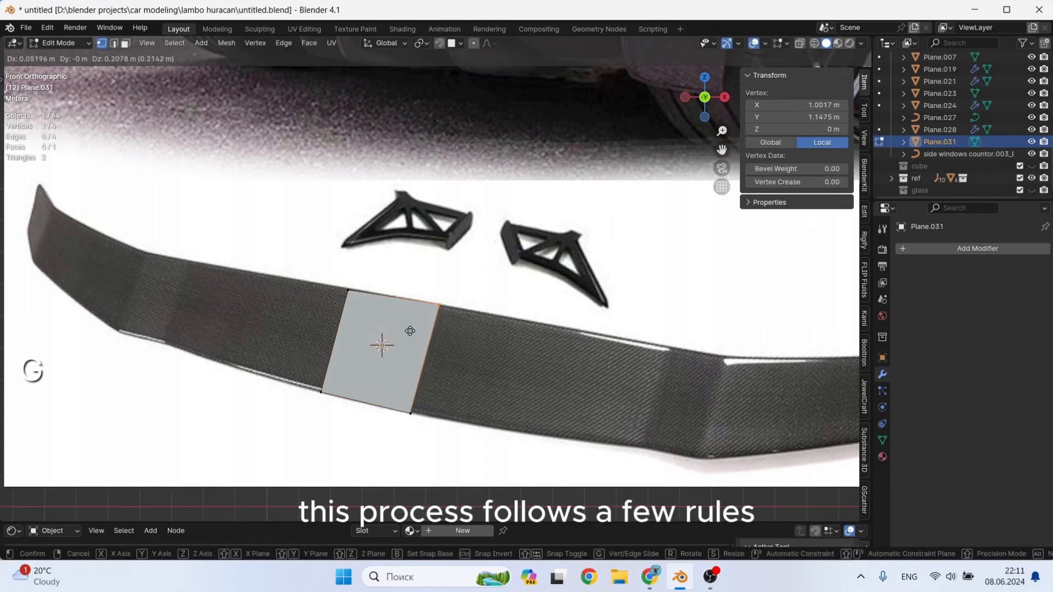
click(410, 331)
drag(442, 389, 393, 428)
key(g)
click(395, 428)
drag(366, 272, 332, 310)
key(g)
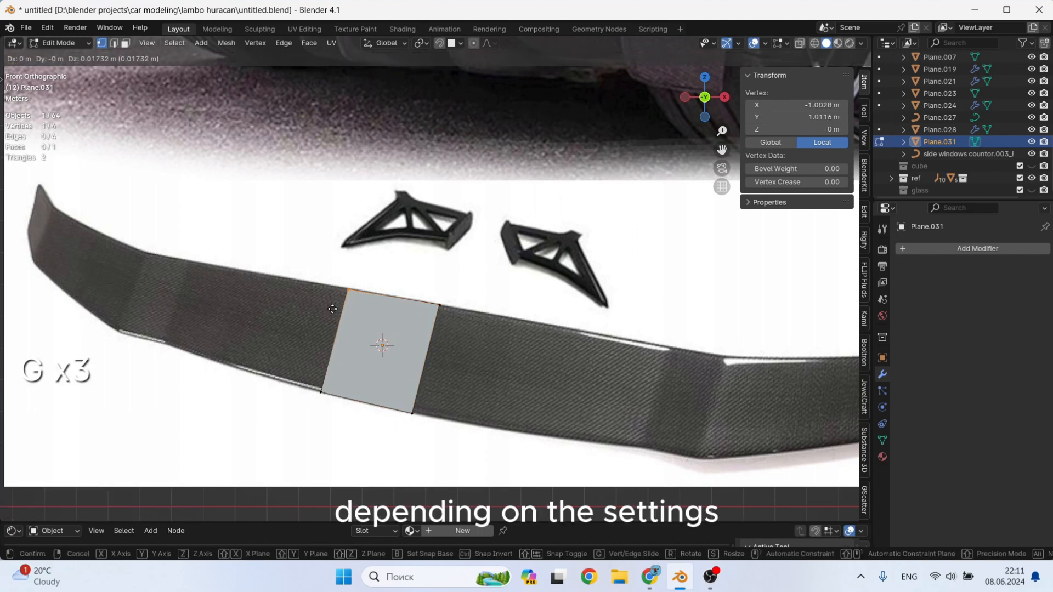
click(333, 309)
Extrude the plane's right edge in three segments along the spoiler to its bend, aligning the lower corner with the outline.
drag(476, 306, 389, 433)
key(e)
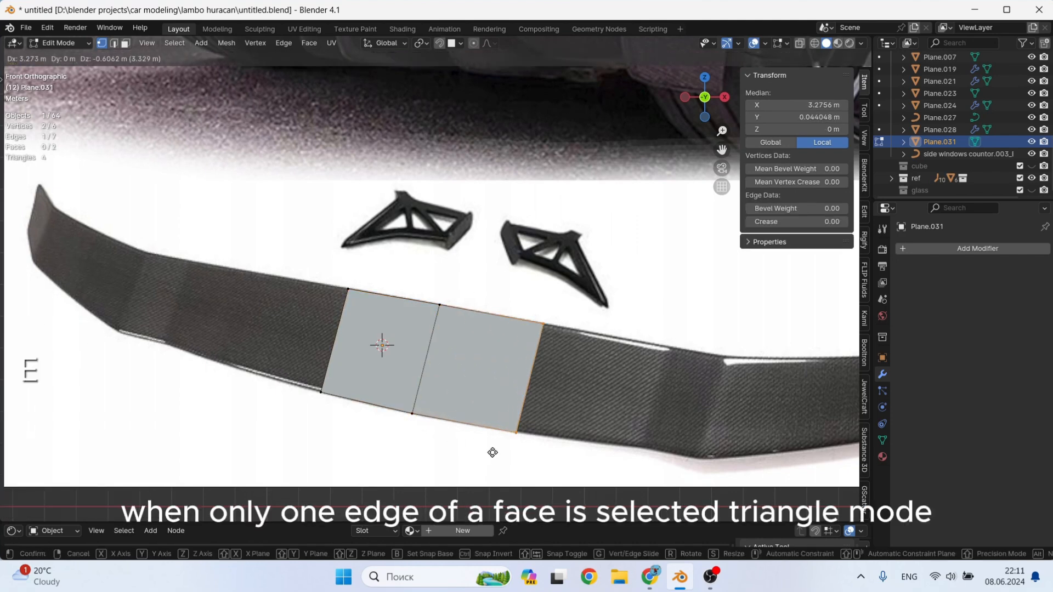
click(494, 453)
key(e)
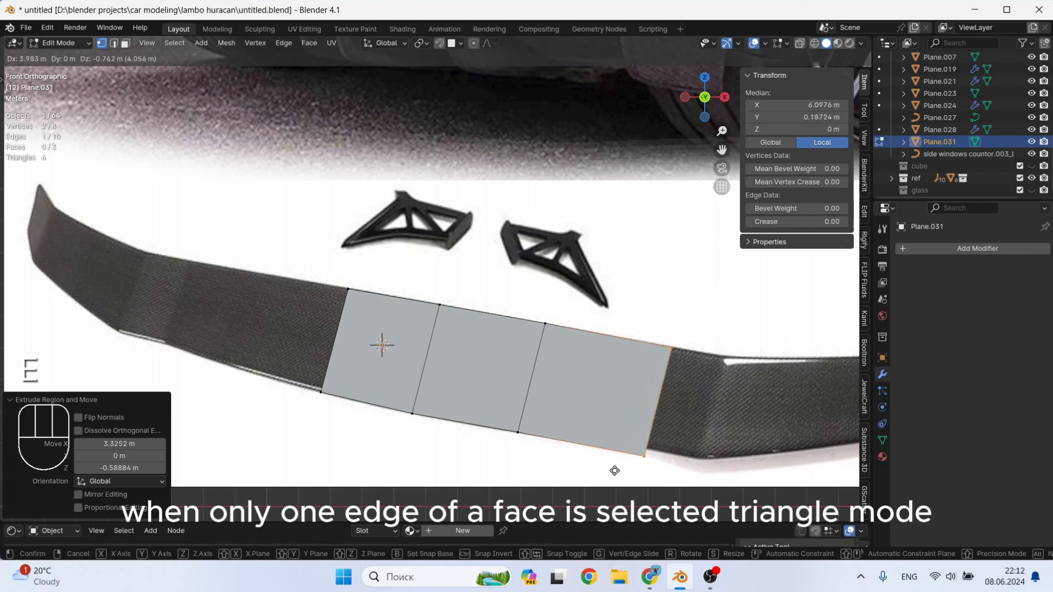
click(615, 470)
key(g)
mouse_move(650, 452)
mouse_down()
mouse_move(632, 470)
mouse_move(649, 437)
mouse_up()
click(638, 452)
key(e)
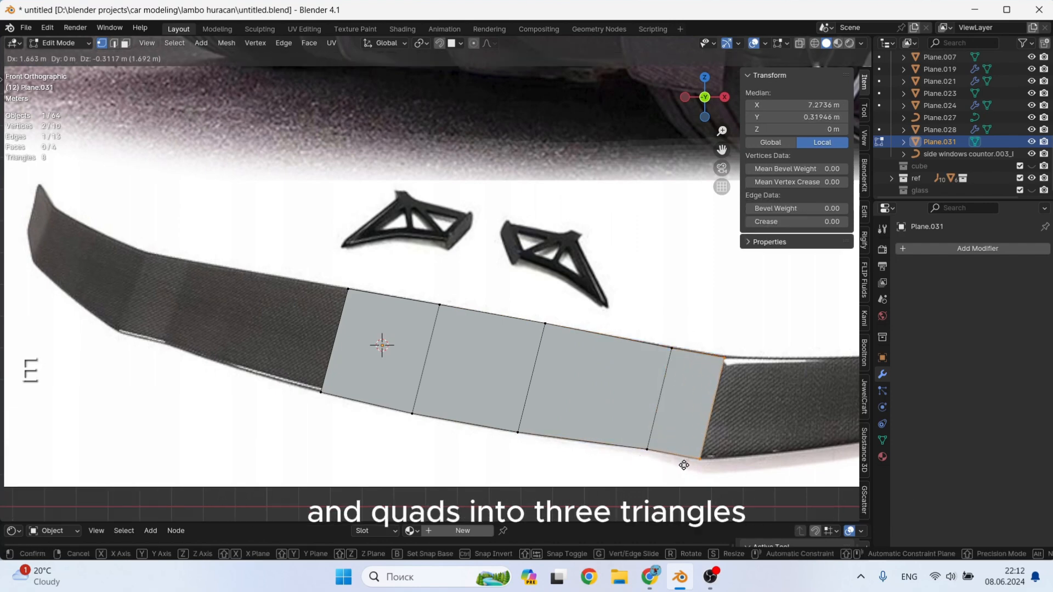
click(683, 466)
Extrude the end edge across the spoiler's outer panel, then scale and move it to match the narrowing outline.
scroll(685, 415, down, 1)
shift+middle_drag(685, 412, 574, 364)
key(e)
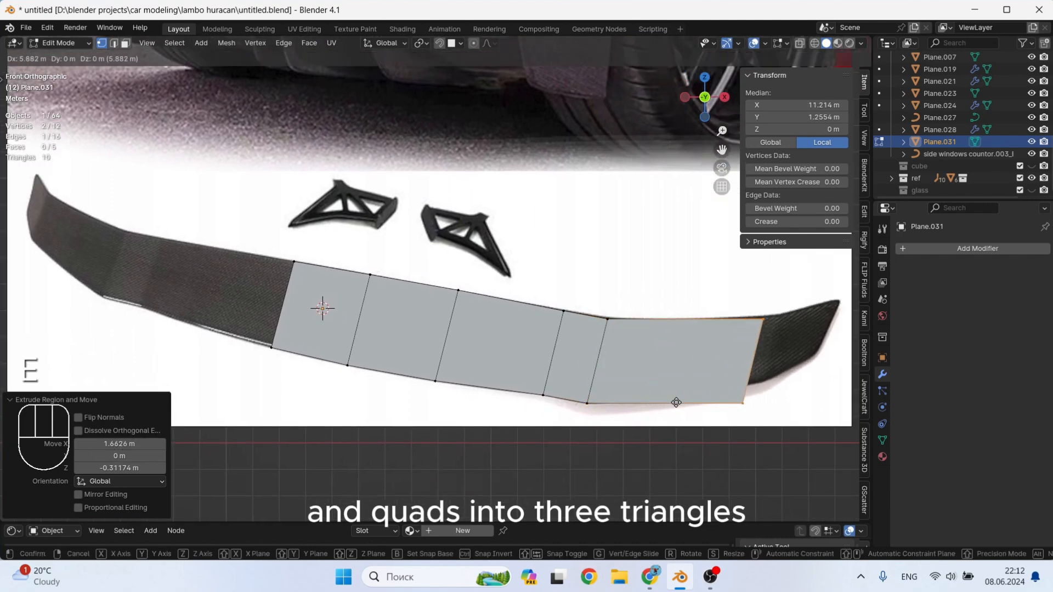
click(691, 395)
key(s)
click(723, 407)
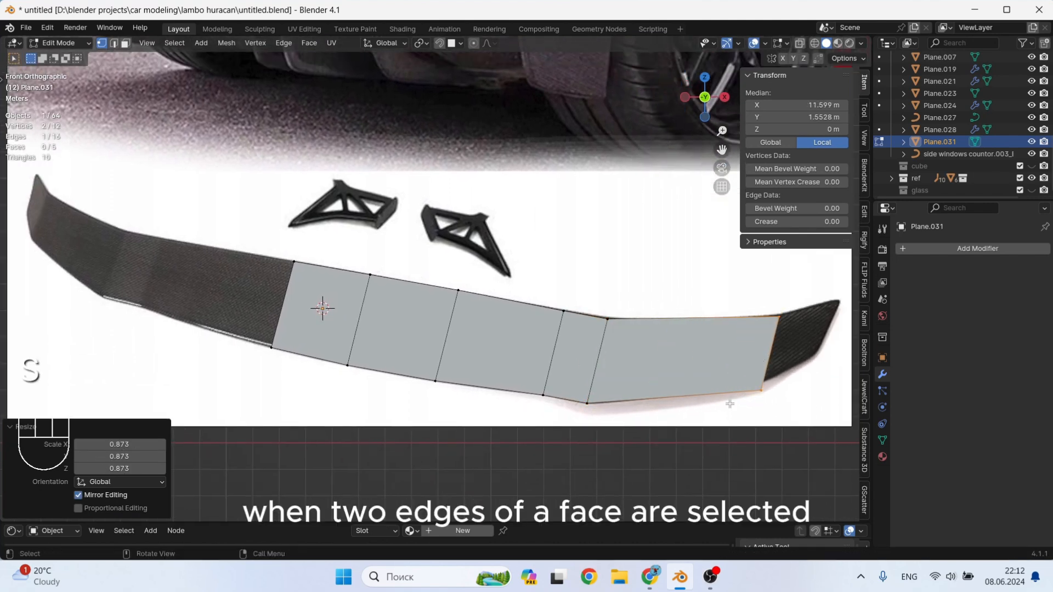
key(g)
click(732, 400)
key(s)
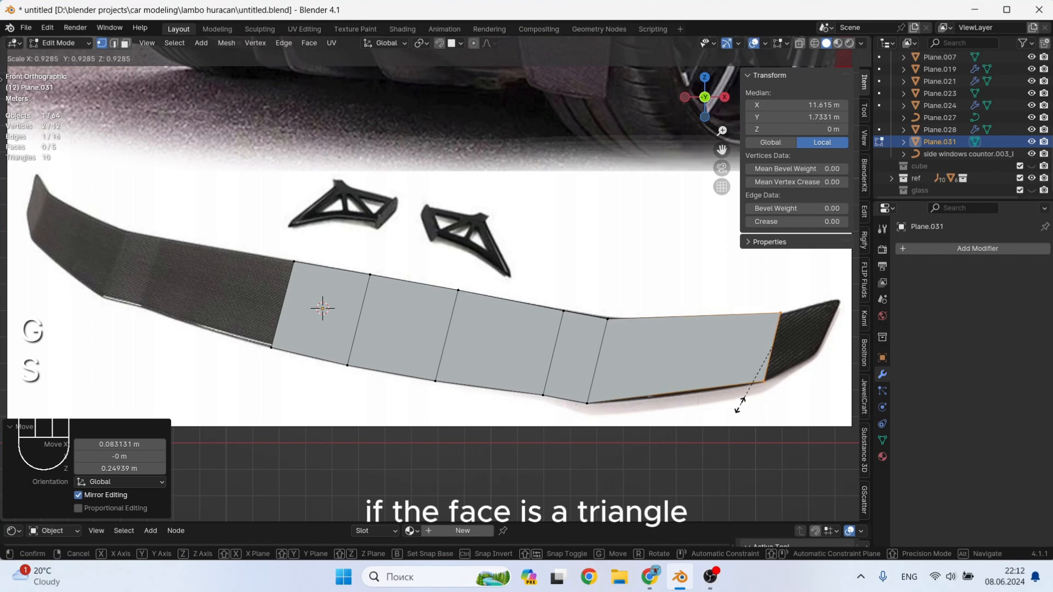
click(739, 407)
shift+middle_drag(740, 406, 621, 379)
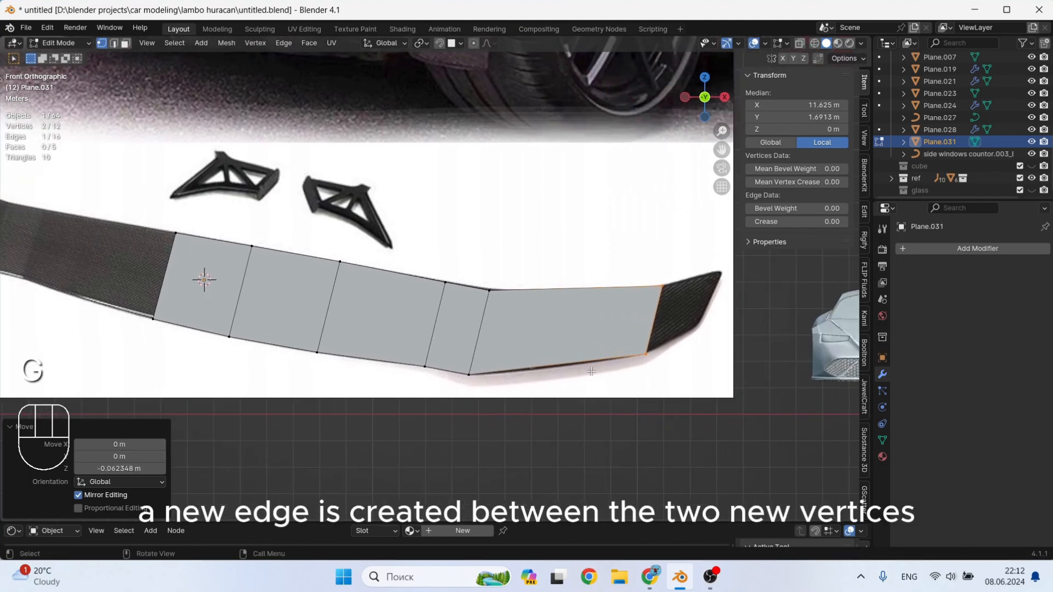
Extrude the end edge about 2.22 m along X and 0.56 m along Z to the spoiler's tip and finish mesh editing.
key(e)
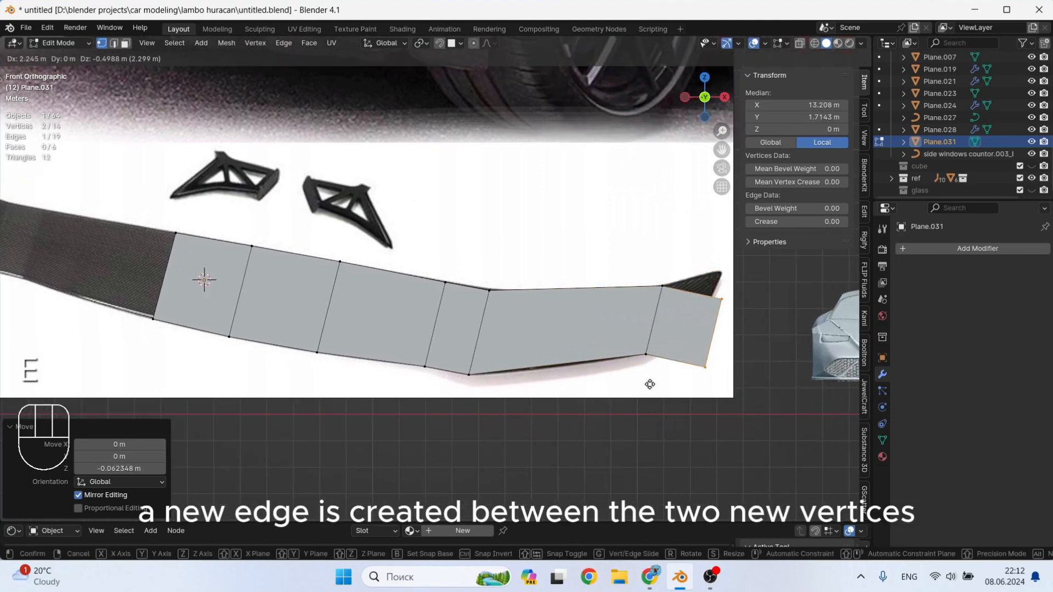
click(649, 356)
scroll(417, 380, down, 3)
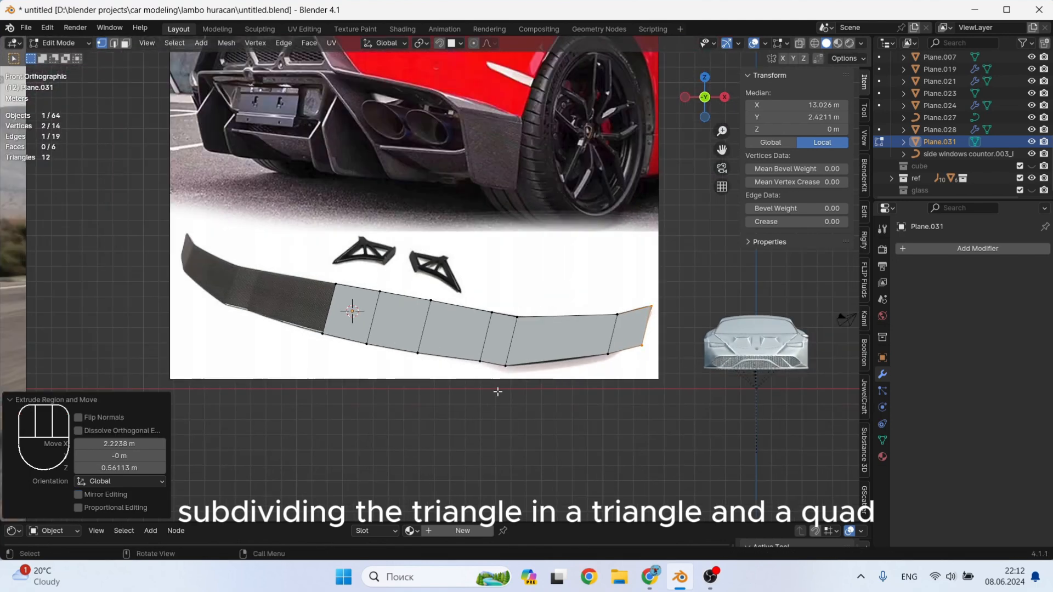
key(Tab)
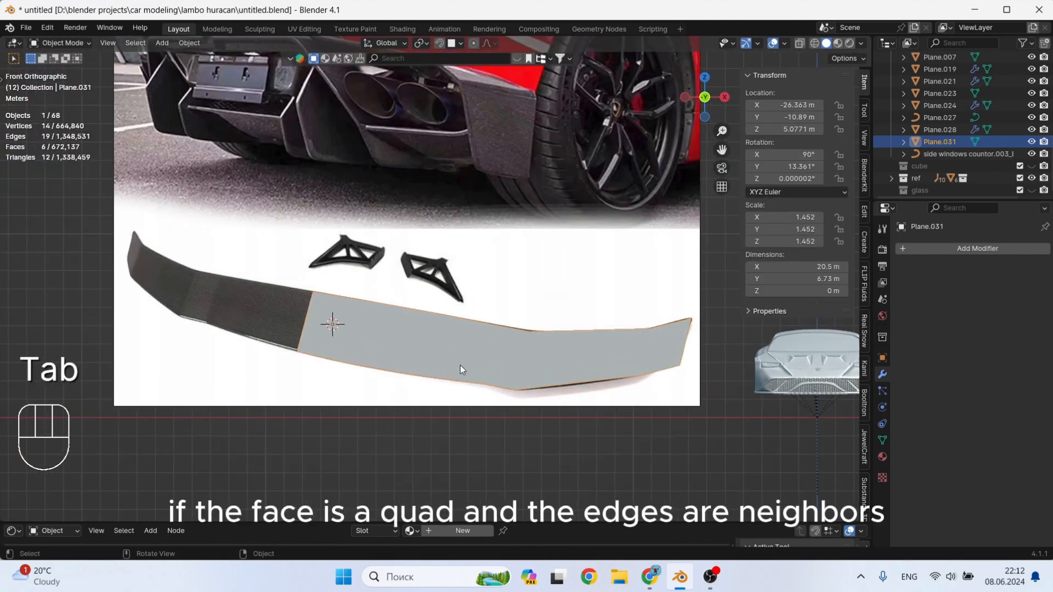
scroll(460, 365, up, 2)
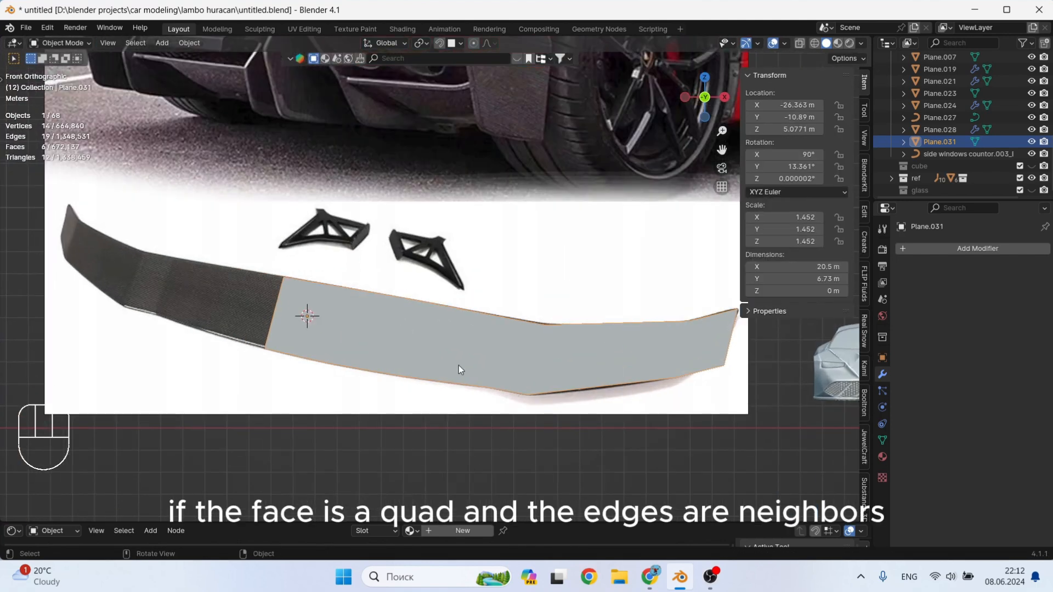
click(979, 252)
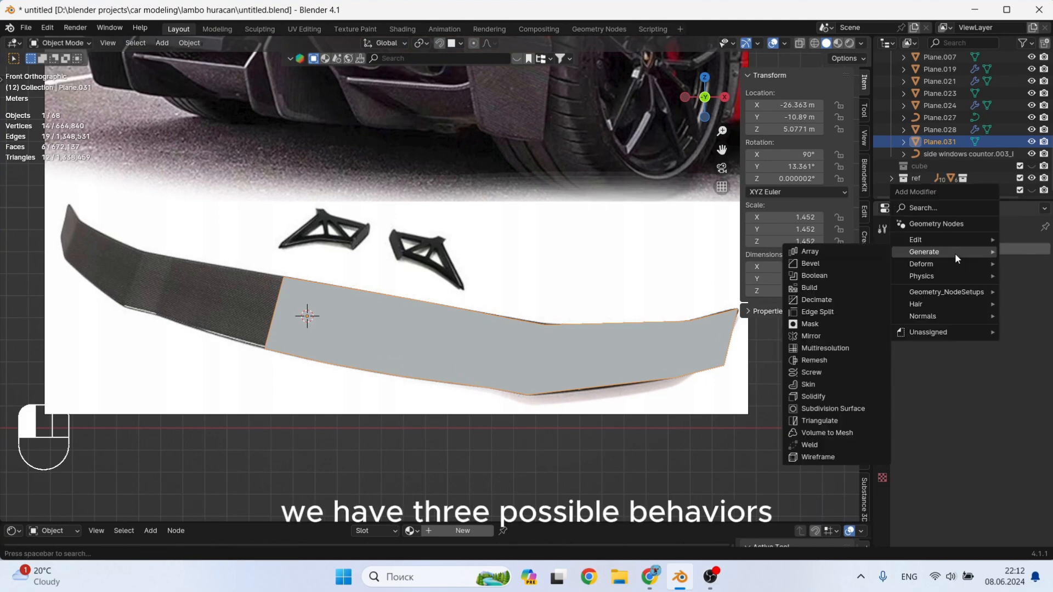
scroll(594, 336, down, 2)
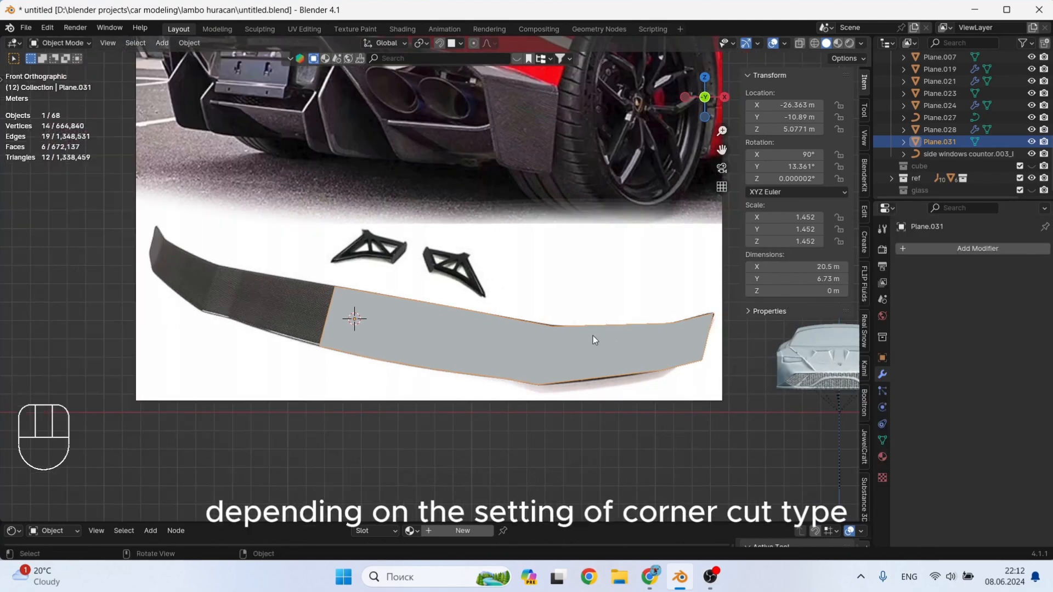
scroll(506, 331, down, 1)
scroll(529, 333, up, 2)
Snap the 3D cursor to the world origin and snap the spoiler mesh to the cursor.
key(shift+s)
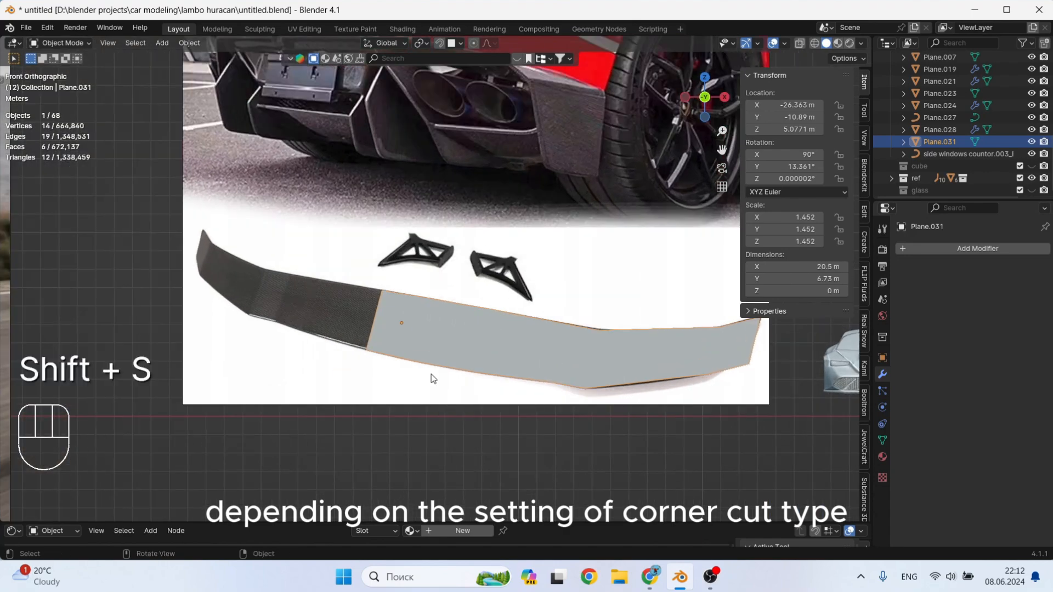
key(shift+s)
click(547, 275)
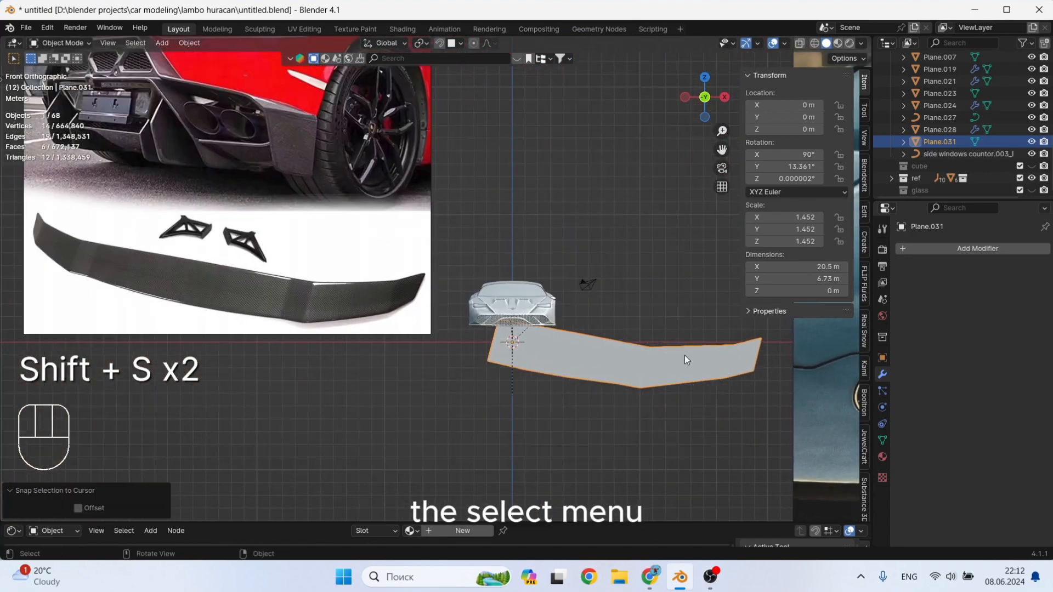
key(r)
key(z)
key(Escape)
key(r)
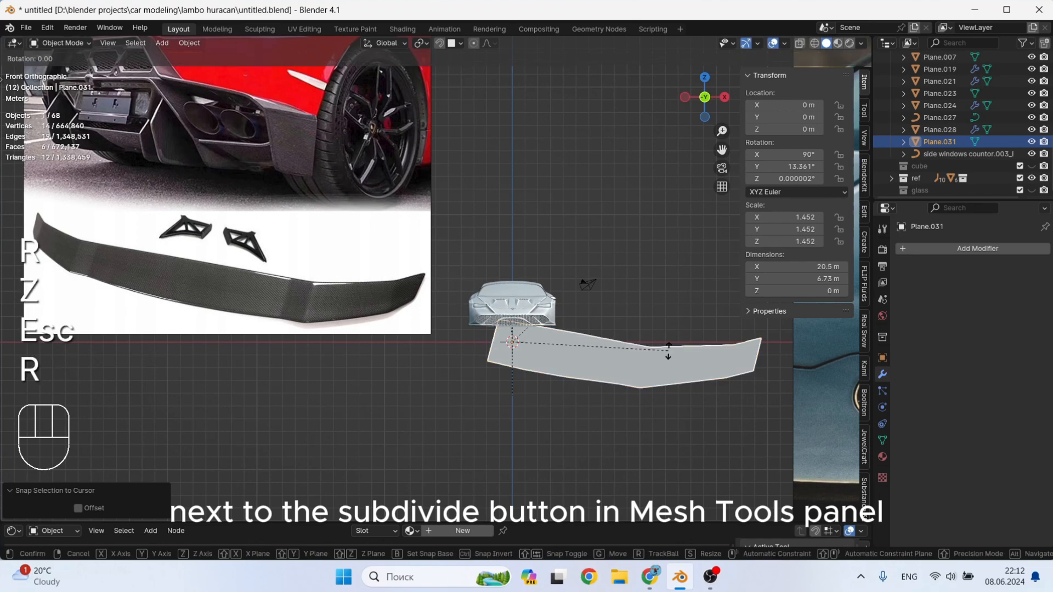
key(y)
key(Escape)
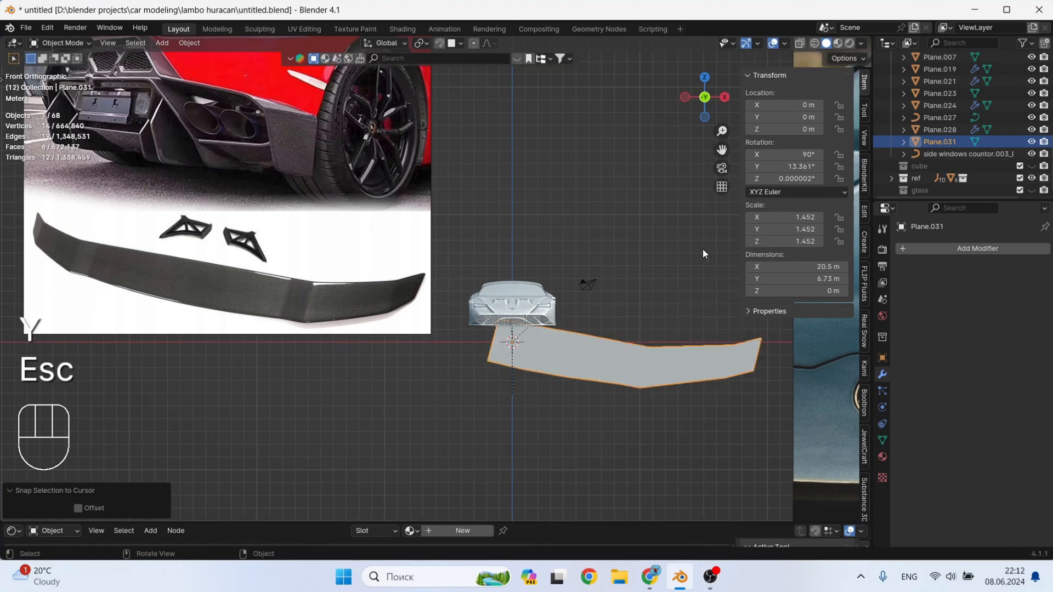
Clear the spoiler mesh's rotation so it lies flat at the world origin.
key(alt+r)
middle_drag(647, 327, 635, 386)
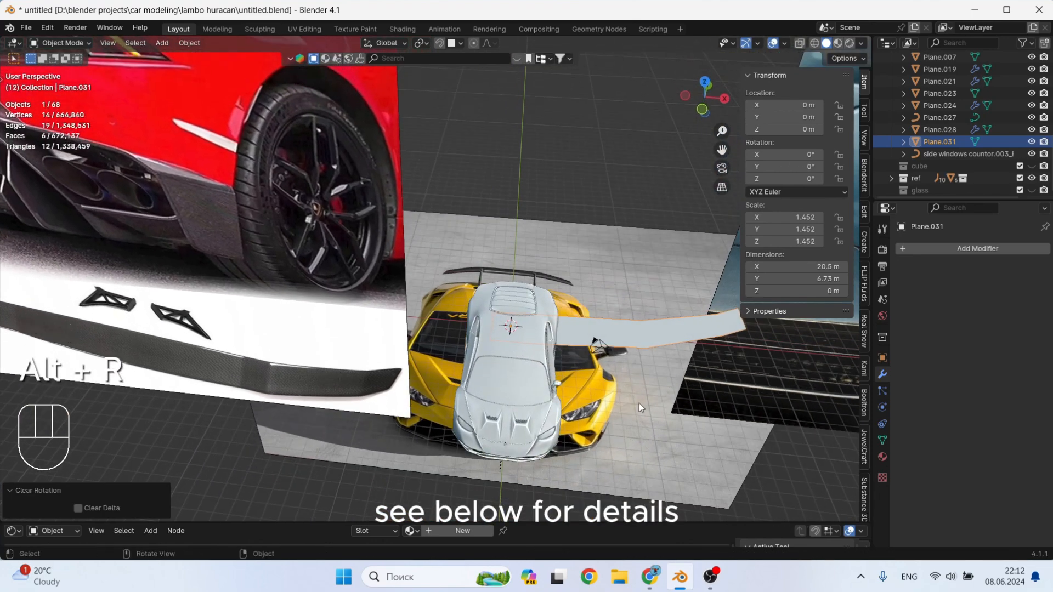
key(KP_7)
scroll(631, 267, down, 2)
shift+middle_drag(616, 265, 577, 261)
scroll(512, 278, up, 1)
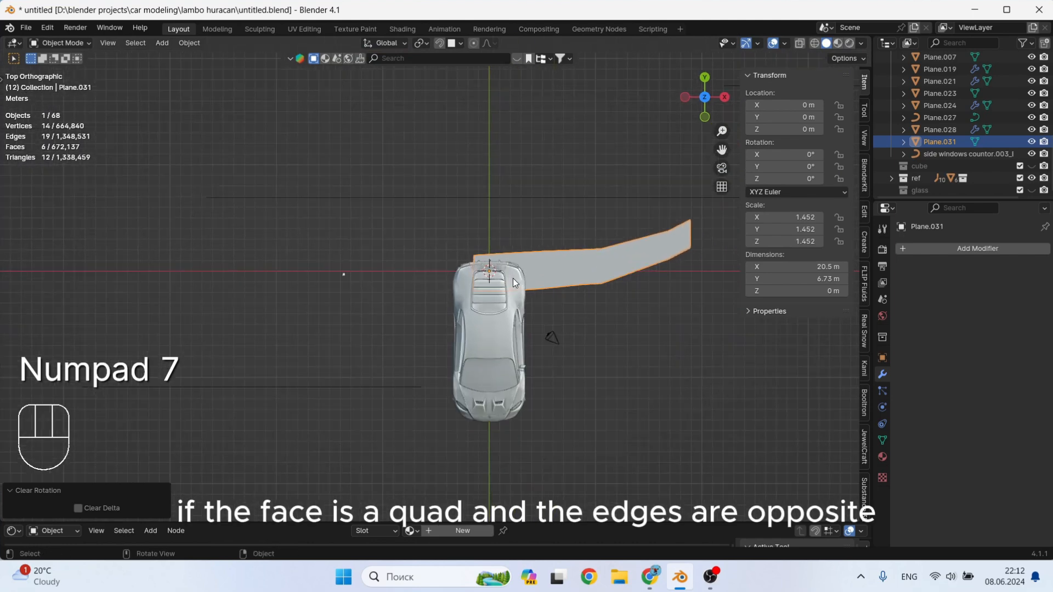
Delete the two vertices at the spoiler's inner end that extend past the car's centreline.
scroll(511, 279, down, 4)
middle_click(502, 284)
scroll(501, 284, up, 2)
scroll(501, 284, up, 6)
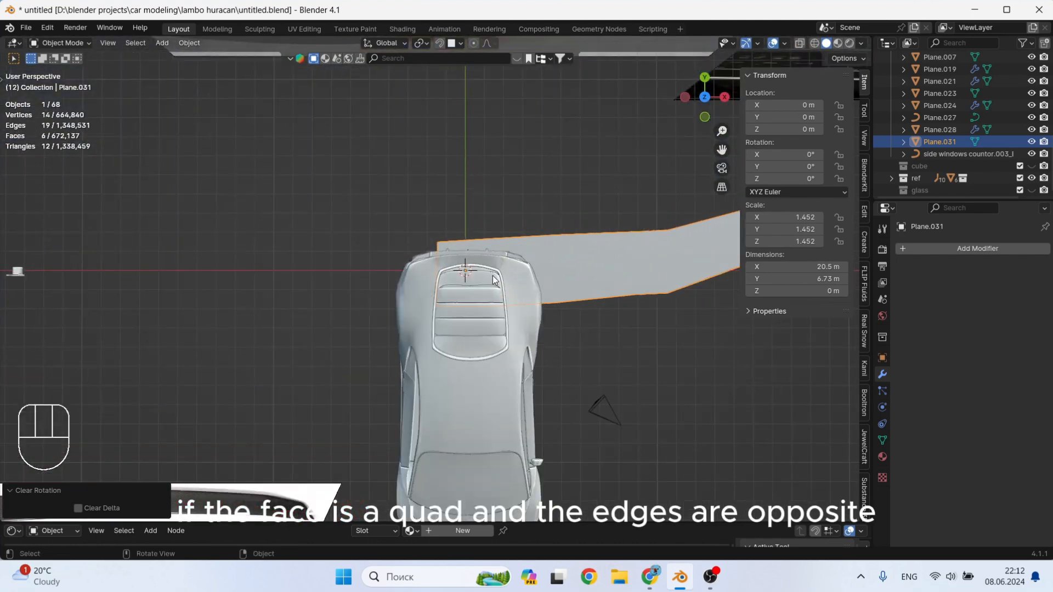
key(Tab)
key(alt+z)
drag(447, 210, 377, 354)
key(x)
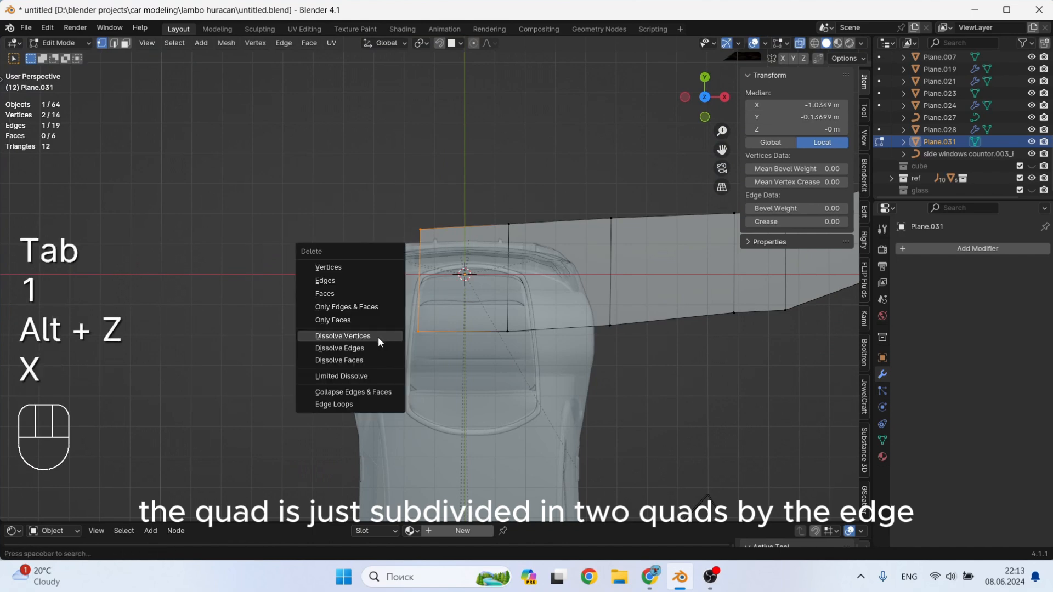
click(365, 267)
key(Tab)
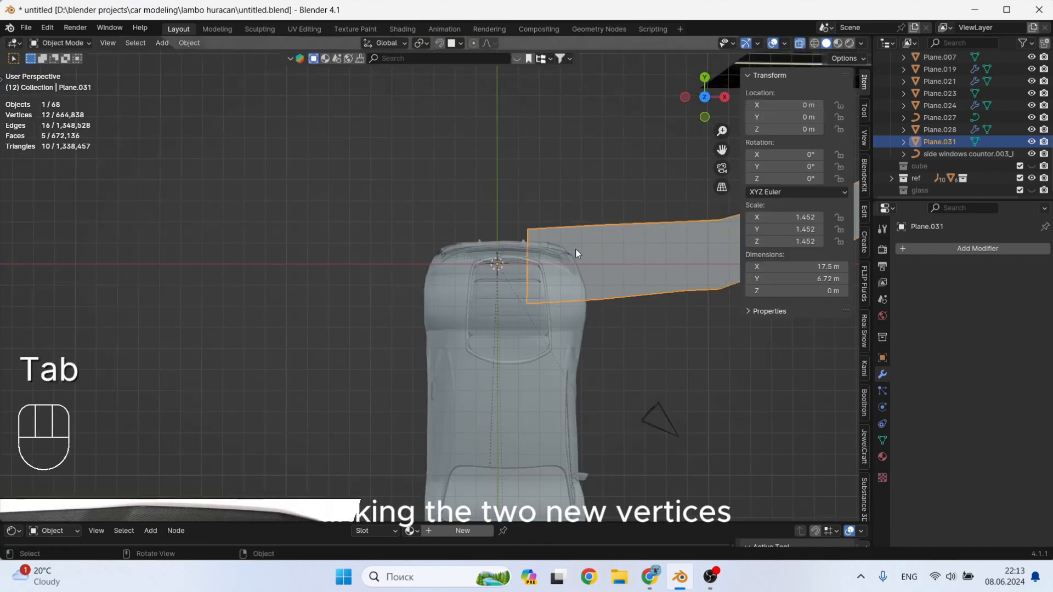
Add a Mirror modifier on the X axis to the spoiler.
click(979, 248)
mouse_move(984, 250)
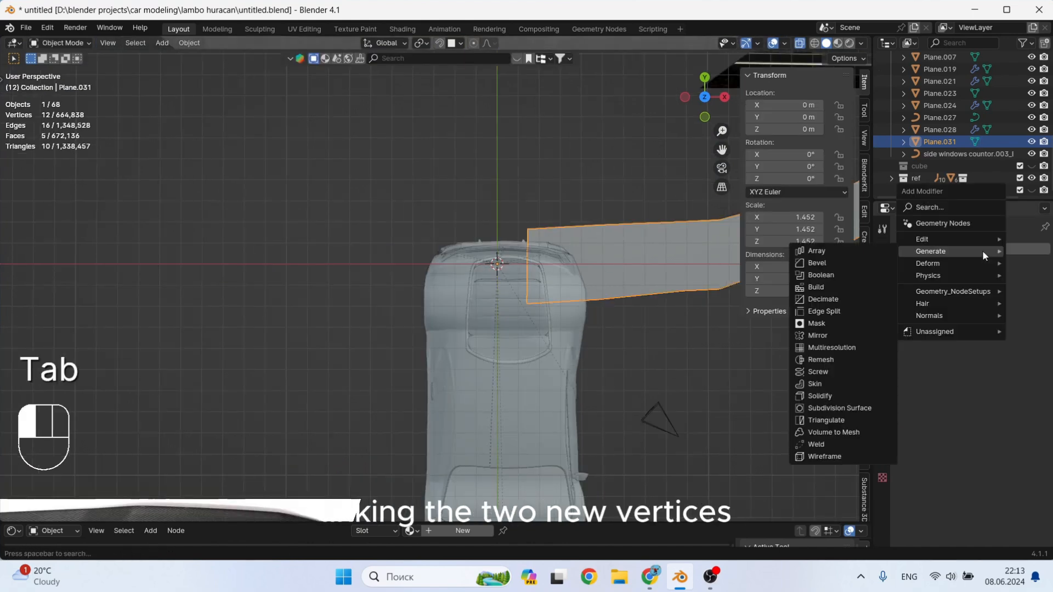
click(844, 338)
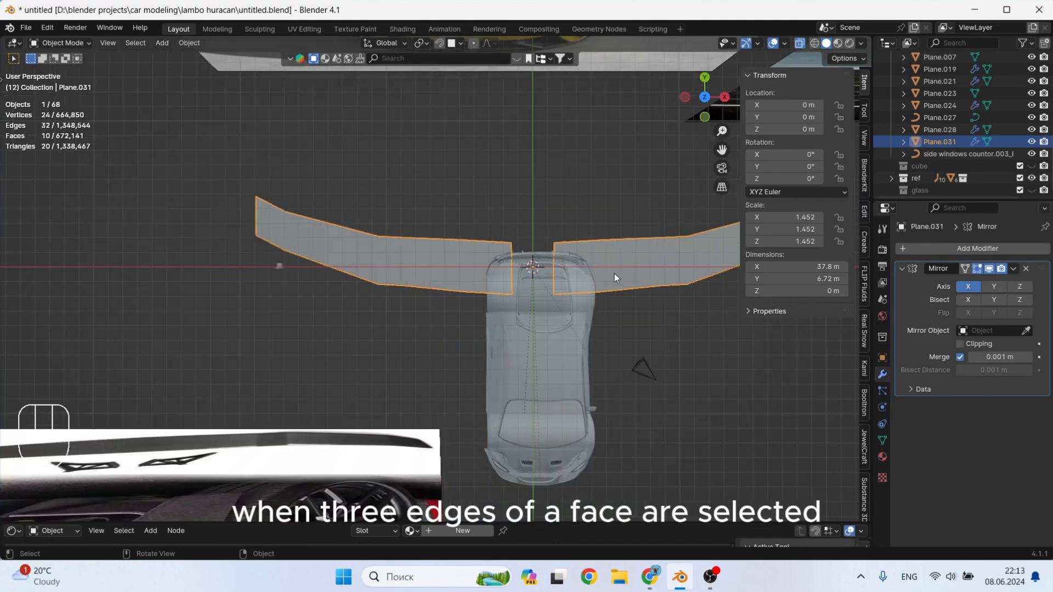
Enable Clipping on the Mirror modifier and move the spoiler's inner edge along X to the centreline to join both halves.
key(Tab)
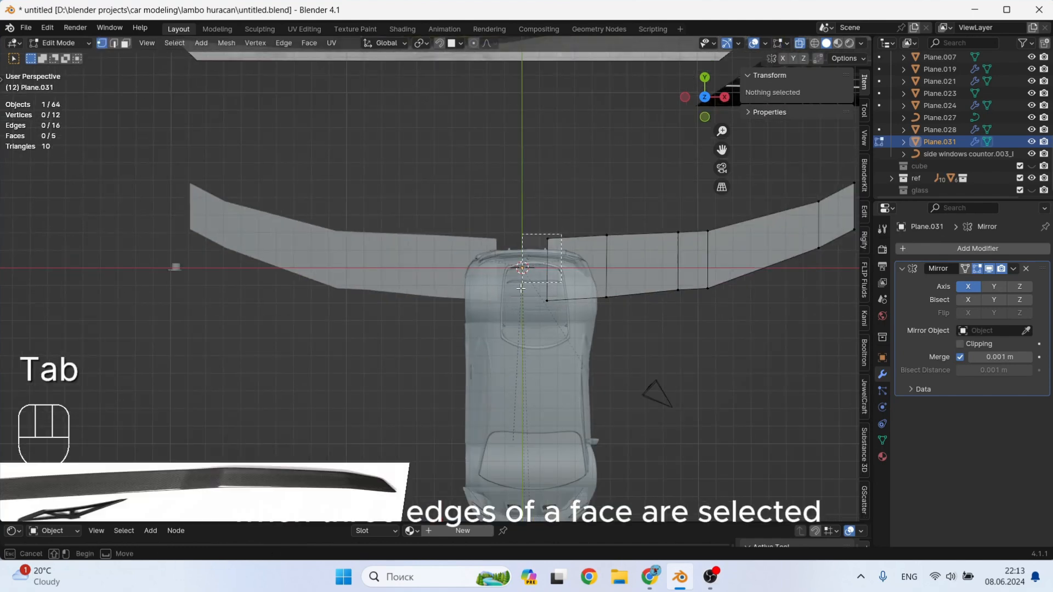
drag(521, 288, 518, 314)
scroll(543, 296, up, 2)
key(g)
key(x)
key(Escape)
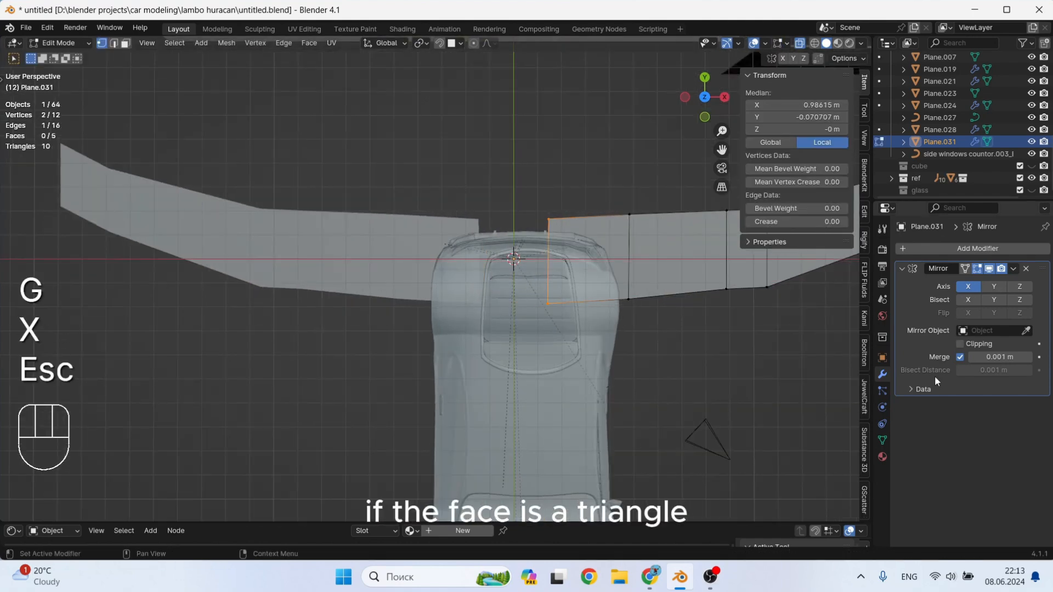
key(g)
key(x)
click(581, 310)
key(Tab)
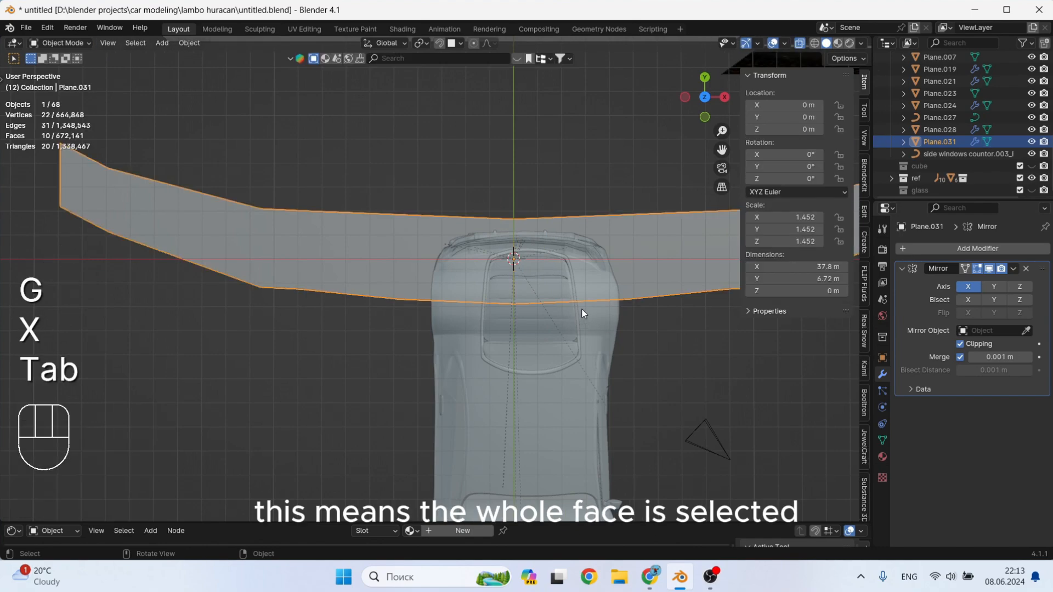
Scale the spoiler by 0.241 and raise it about 5.66 m along Z above the car.
key(alt+z)
middle_drag(583, 314, 692, 369)
key(s)
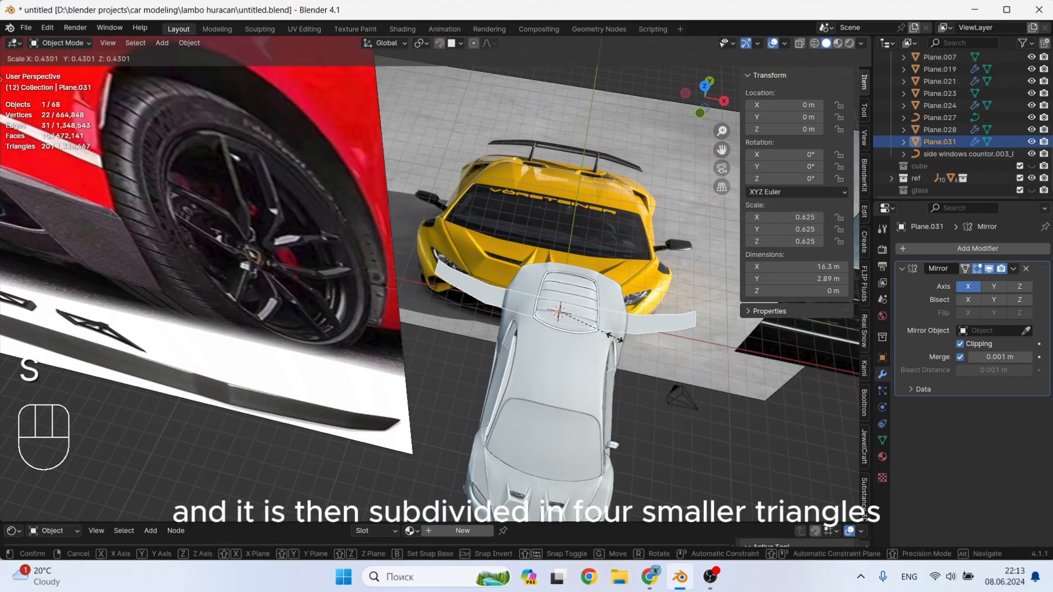
click(588, 336)
key(g)
key(z)
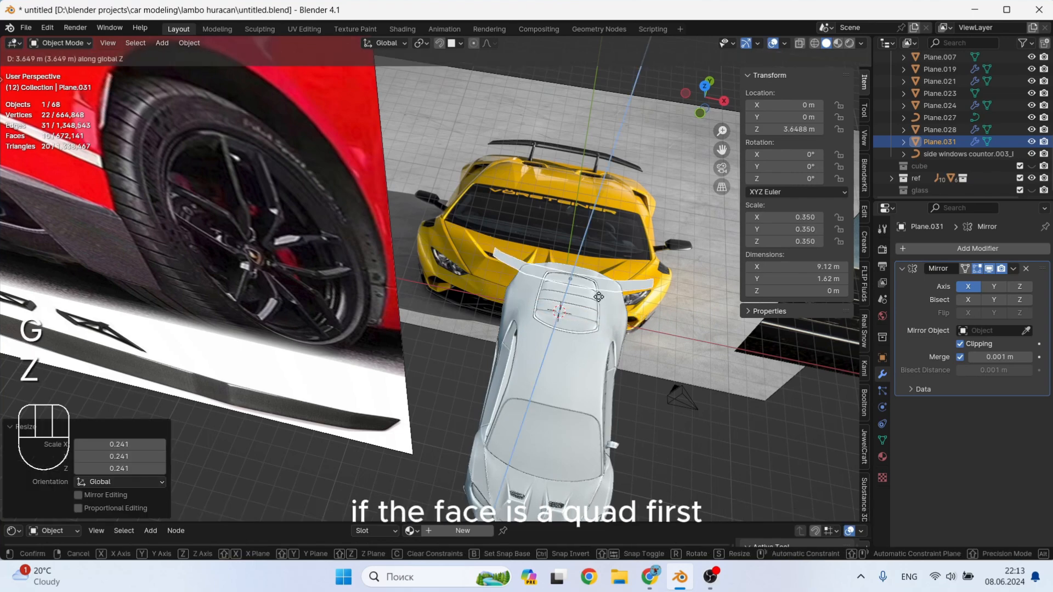
click(598, 296)
scroll(607, 262, up, 8)
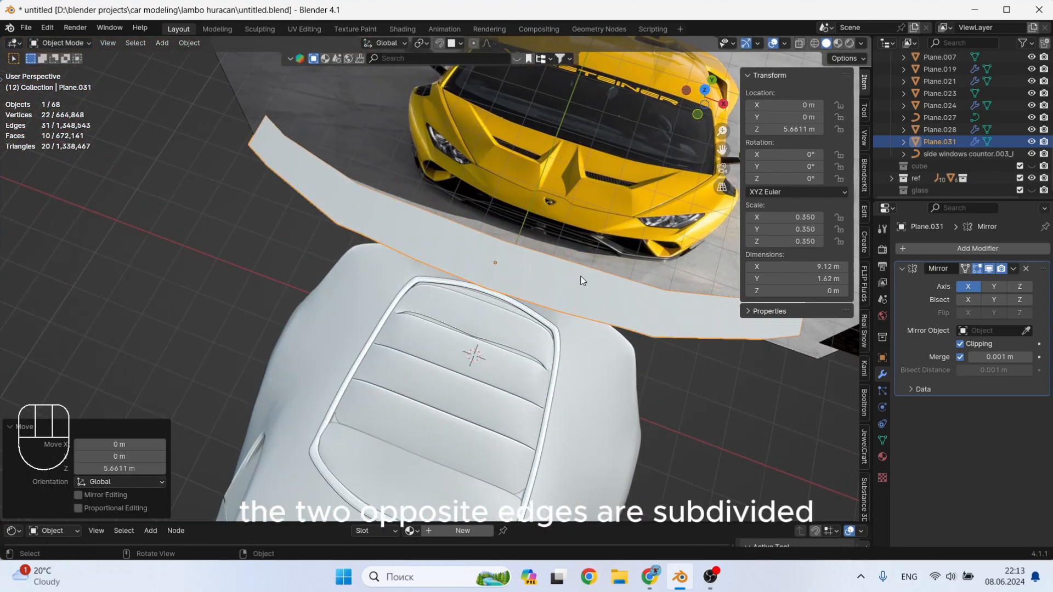
Stretch the spoiler along Y, scale it uniformly by 0.622, and rotate it 180° about Z.
key(s)
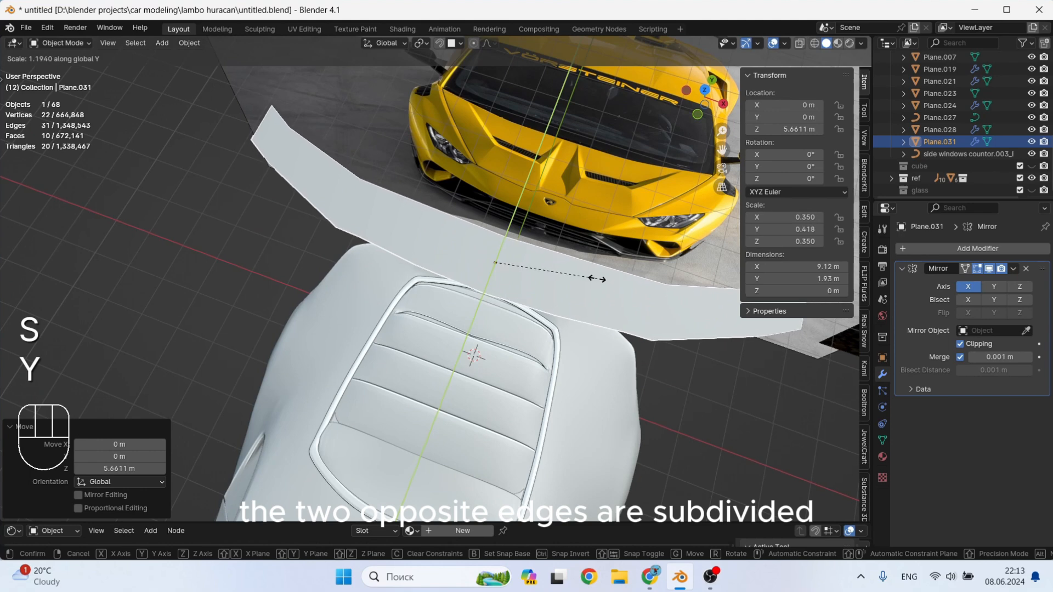
click(620, 293)
key(s)
click(582, 314)
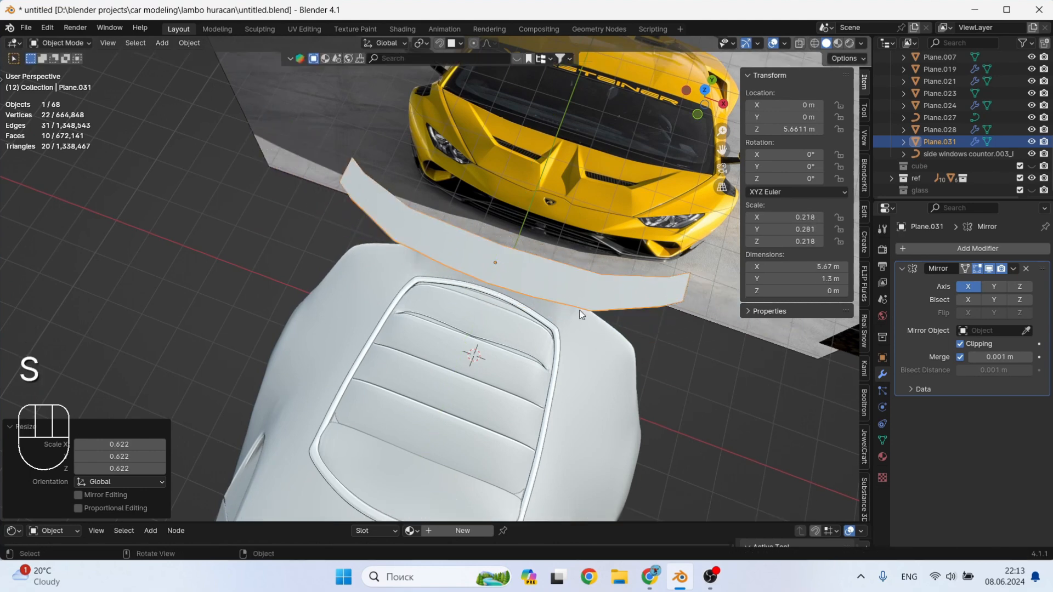
text(rz180)
key(KP_Enter)
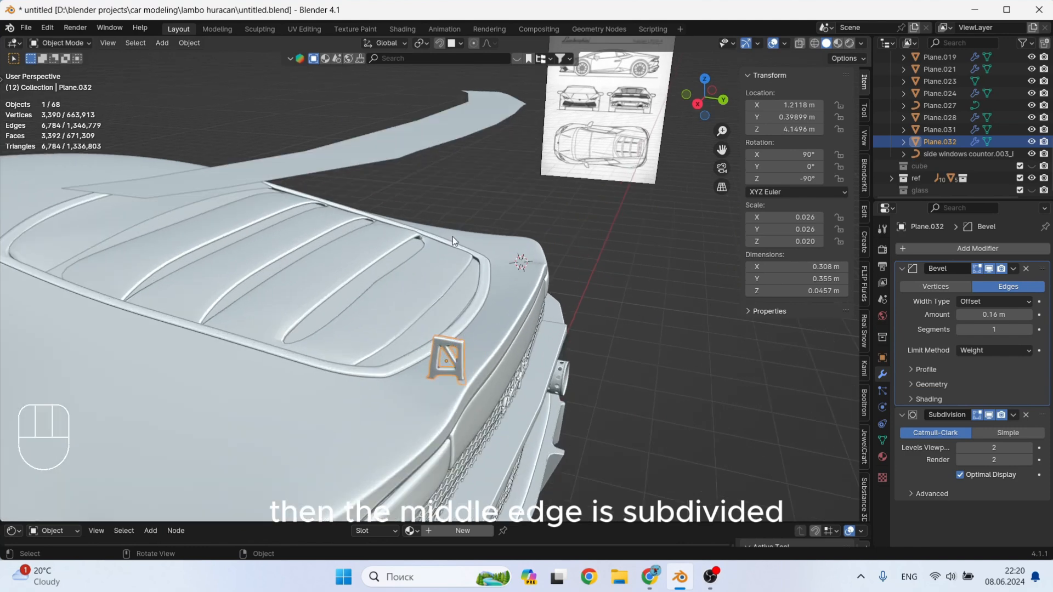
Move the spoiler about 0.33 m along Y in top view toward the car's rear edge.
click(428, 142)
key(g)
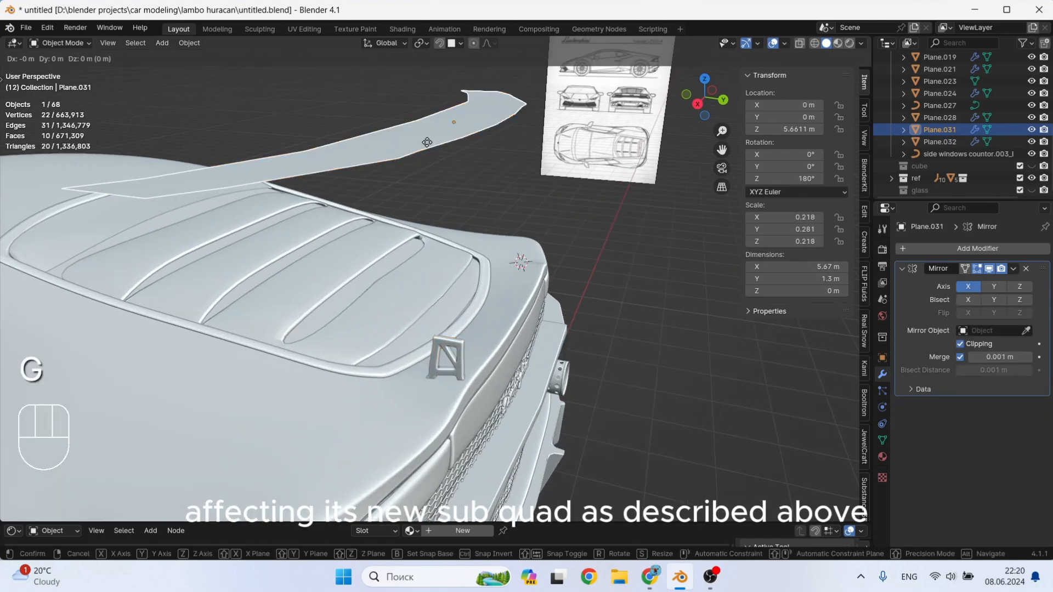
key(Escape)
key(KP_7)
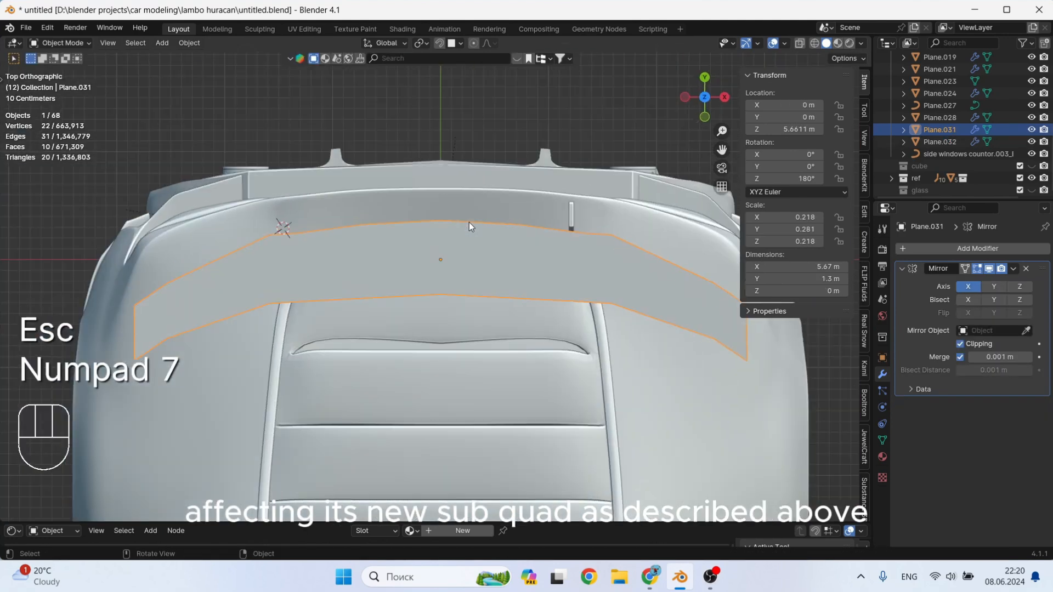
key(g)
click(487, 249)
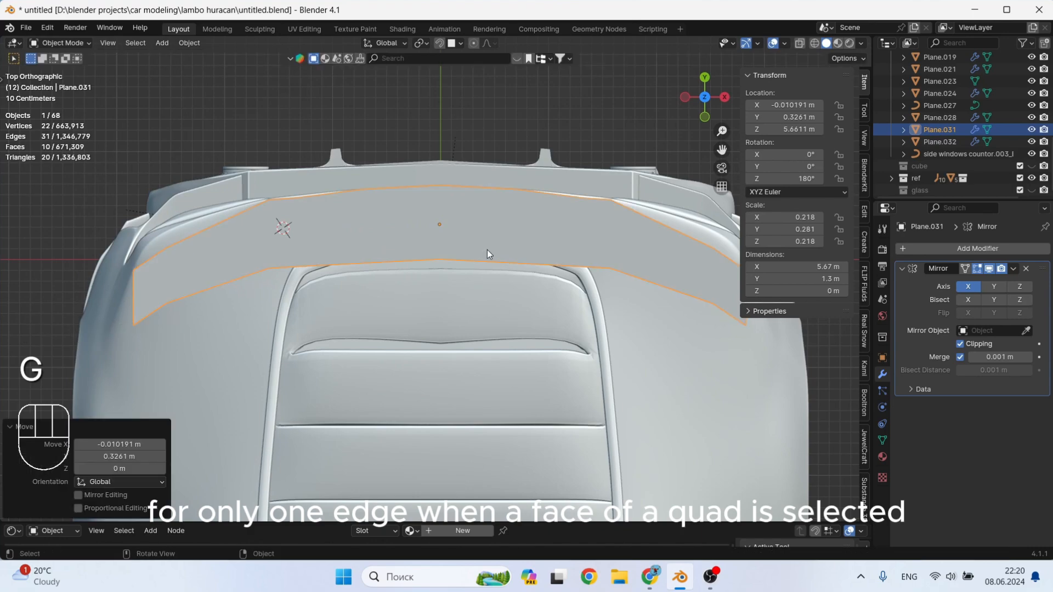
Raise the spoiler's panel just outboard of the bend about 0.14 m along Z.
scroll(487, 249, down, 3)
scroll(487, 249, up, 1)
key(Tab)
scroll(486, 249, up, 3)
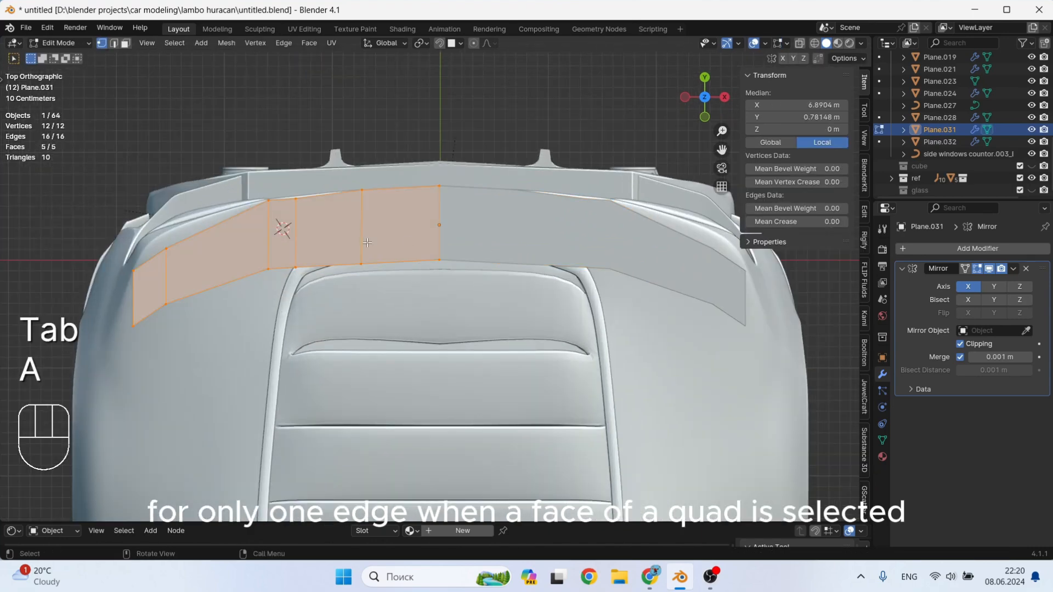
middle_drag(368, 242, 503, 133)
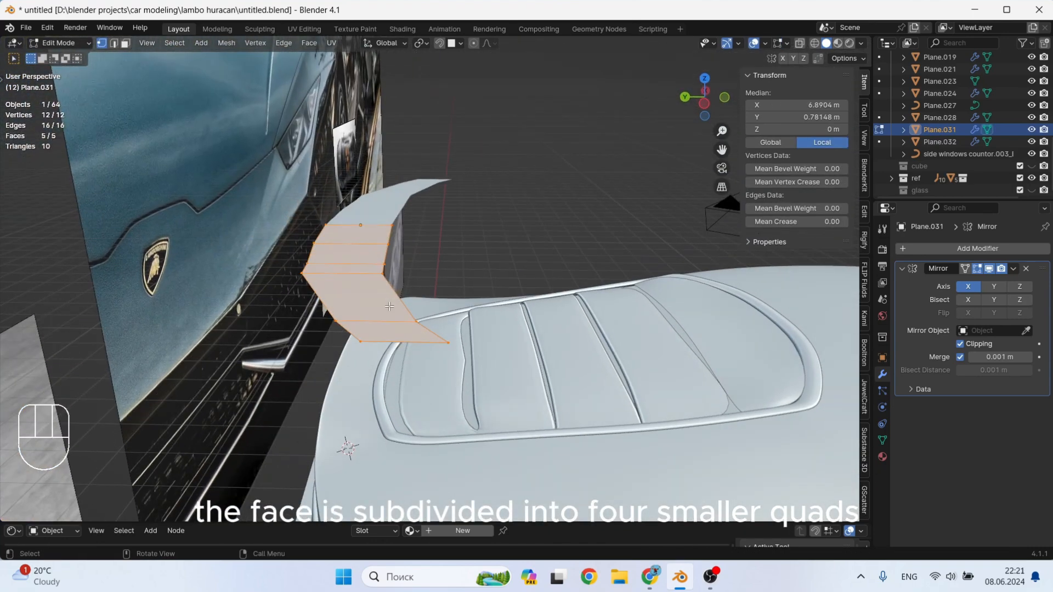
middle_drag(389, 306, 281, 289)
key(2)
key(3)
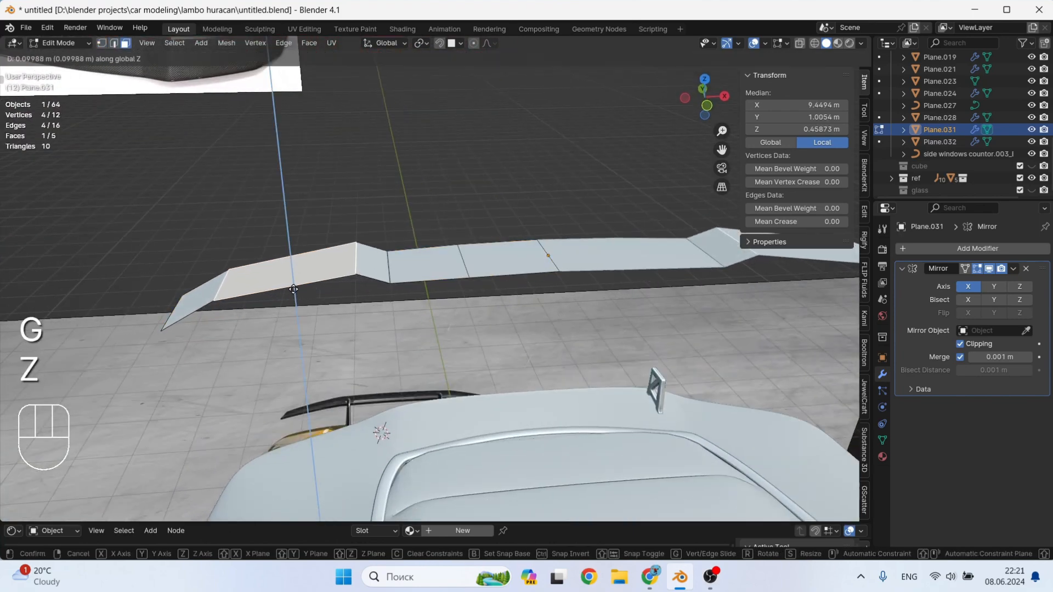
click(294, 289)
middle_drag(293, 289, 309, 215)
middle_drag(307, 215, 337, 274)
key(g)
key(z)
click(340, 285)
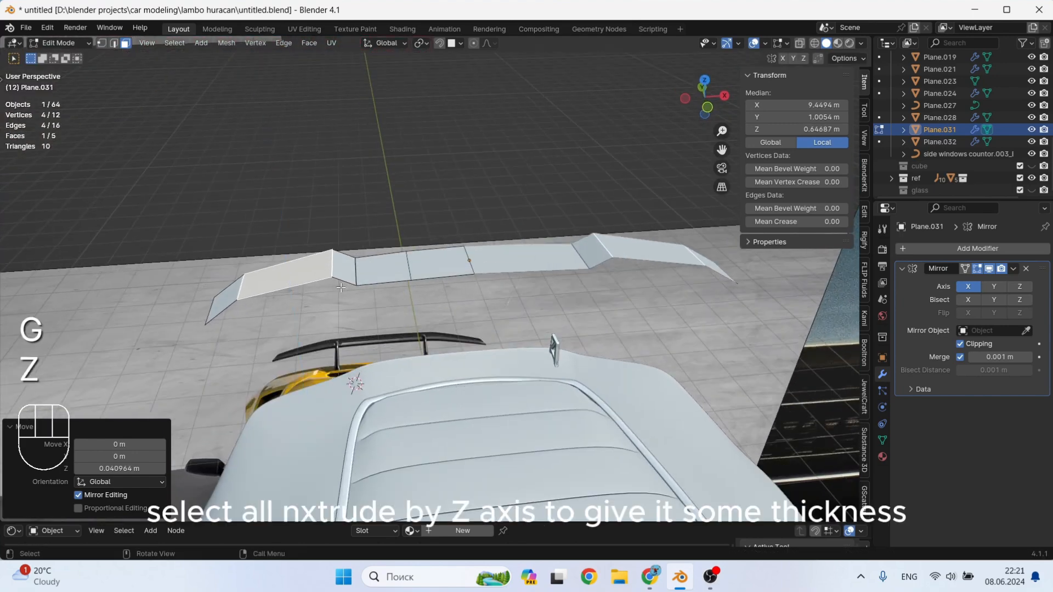
Extrude all of the spoiler's faces about 0.06 m to give it thickness and finish mesh editing.
scroll(340, 285, up, 2)
key(a)
key(e)
key(z)
click(341, 287)
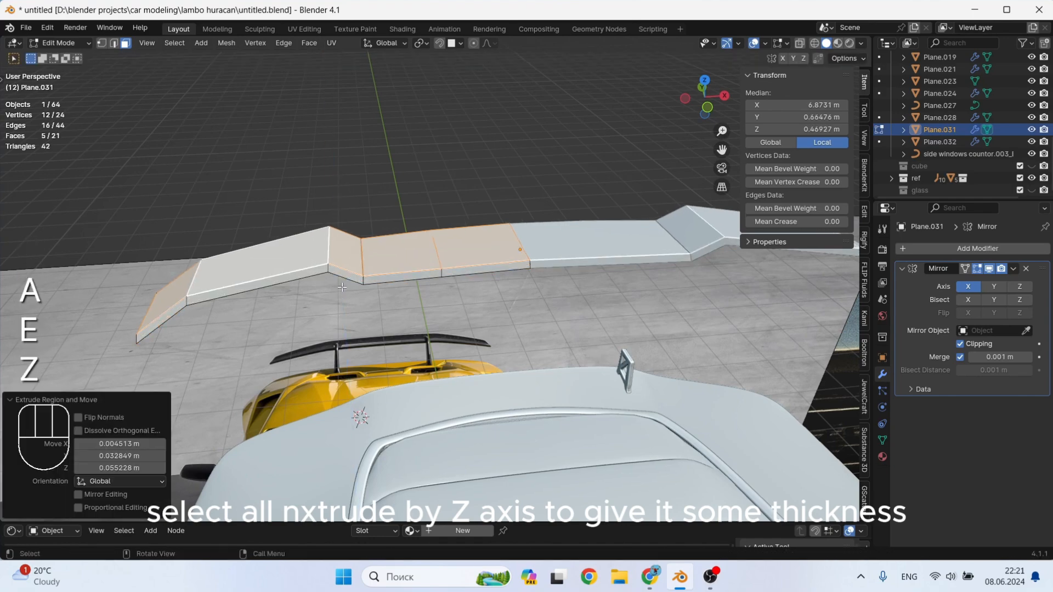
key(Tab)
middle_drag(342, 287, 582, 270)
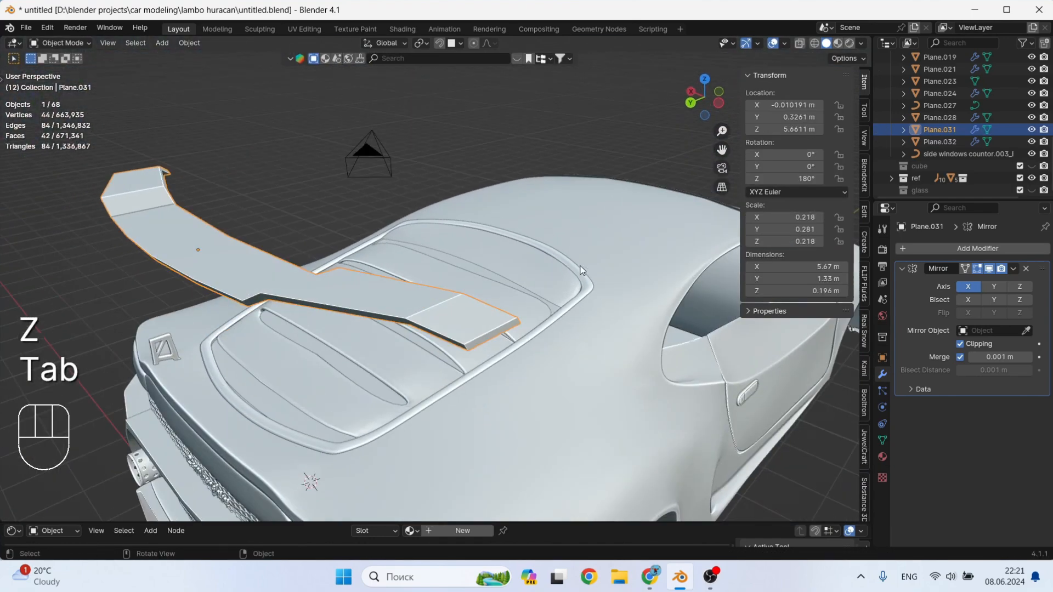
Add a Bevel modifier with 2 segments to the spoiler and apply the object's scale.
click(977, 248)
mouse_move(926, 255)
click(819, 255)
mouse_move(511, 305)
middle_down()
mouse_move(446, 317)
mouse_move(399, 376)
mouse_move(397, 397)
mouse_move(429, 333)
mouse_move(414, 348)
mouse_move(551, 316)
mouse_move(494, 301)
middle_up()
key(ctrl+a)
click(388, 404)
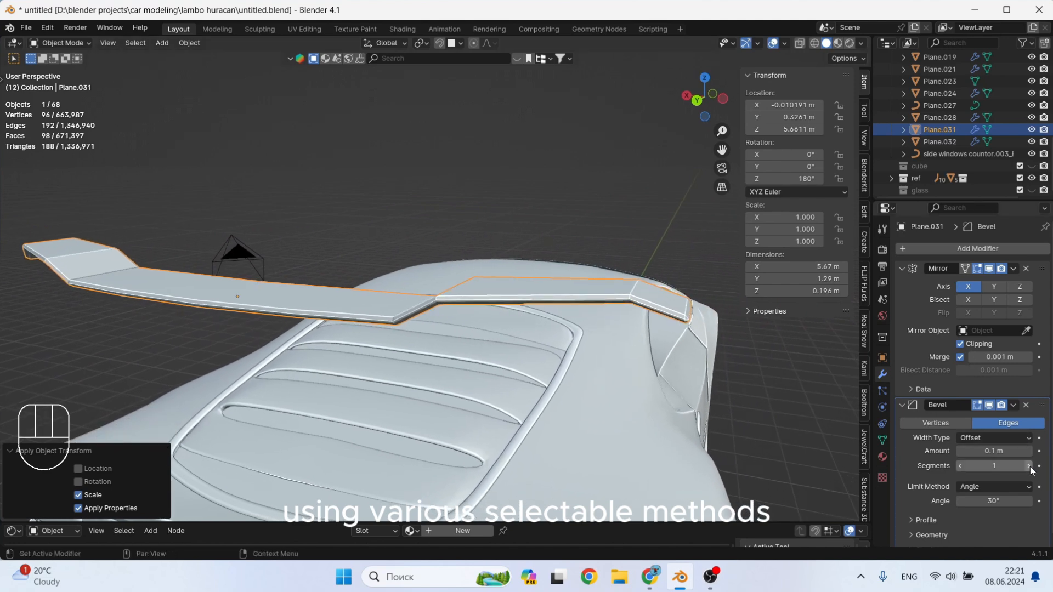
Shade the spoiler smooth by angle at 30°, and finish with plain Shade Smooth.
right_click(492, 247)
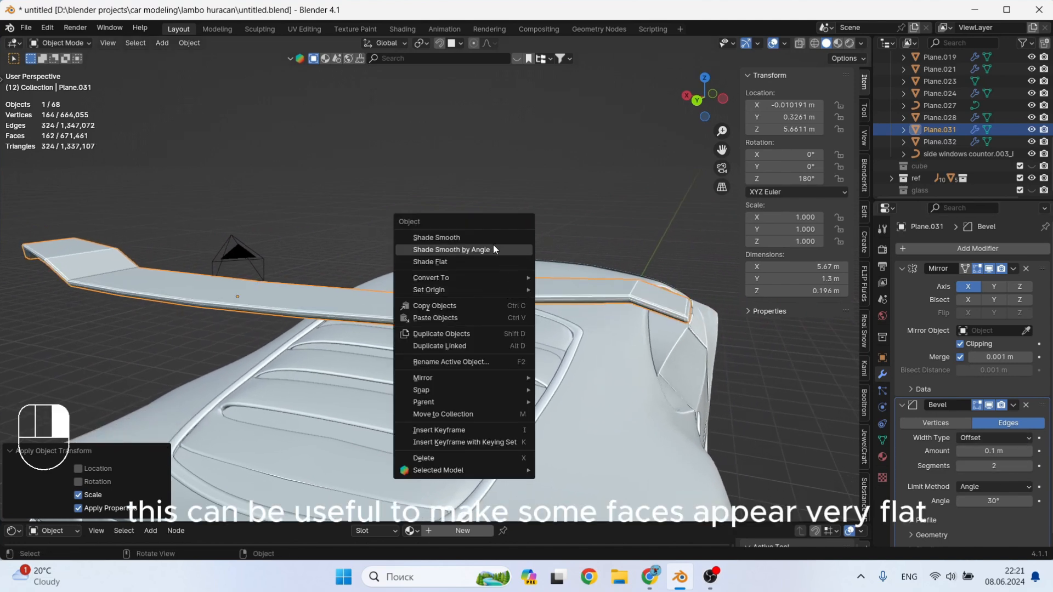
click(493, 247)
scroll(527, 304, up, 2)
middle_drag(528, 304, 504, 307)
right_click(466, 330)
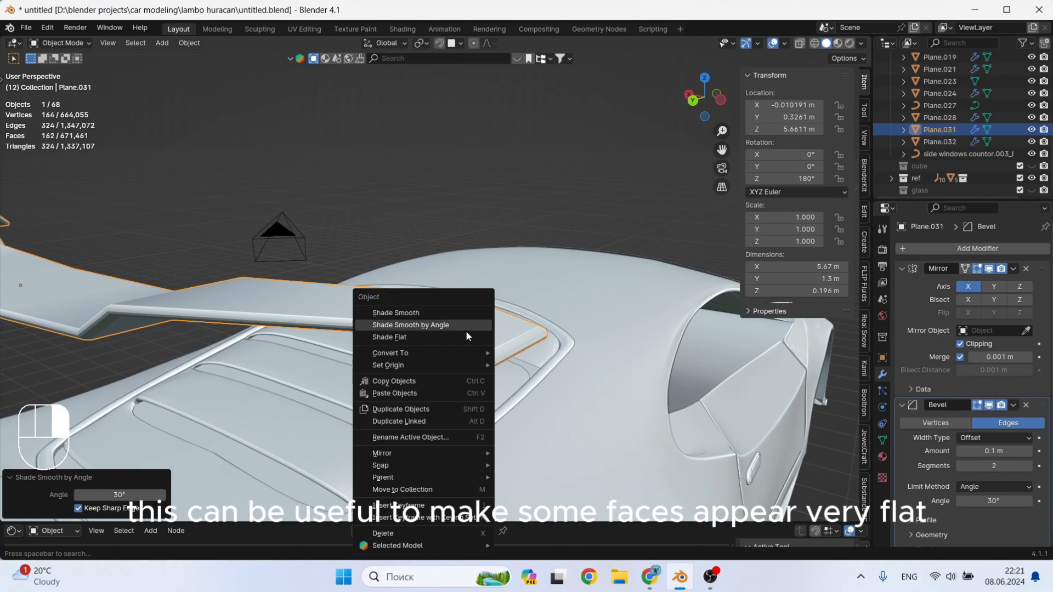
click(443, 314)
key(Tab)
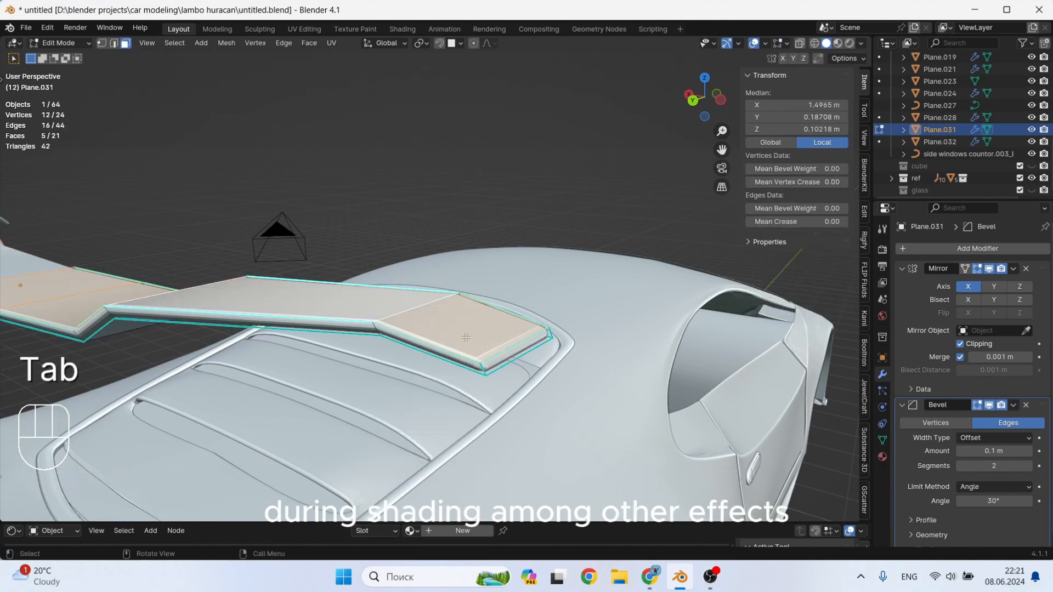
key(Tab)
scroll(902, 464, down, 1)
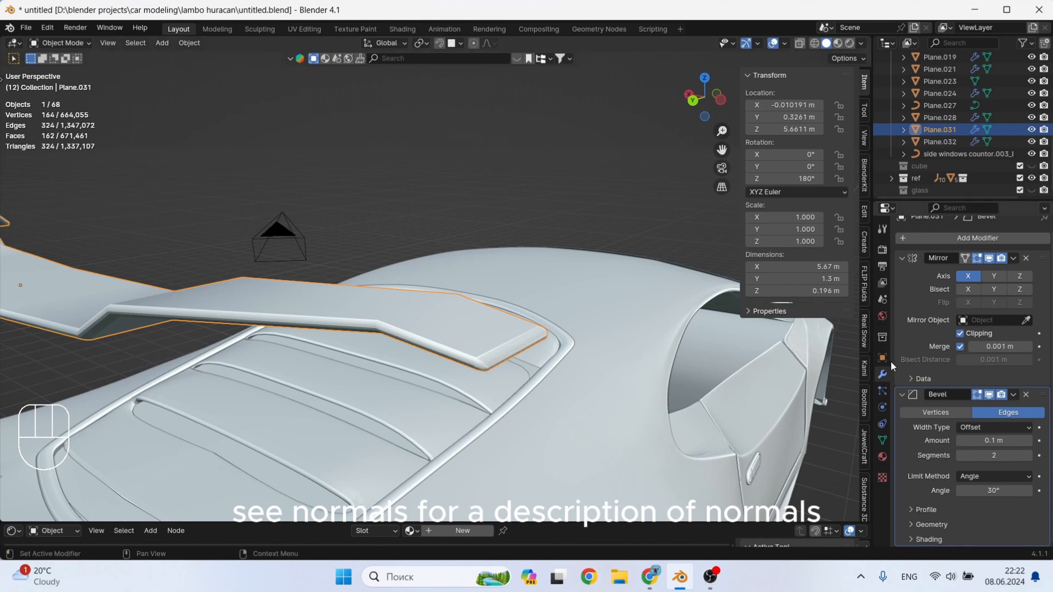
Add a Weighted Normal modifier to the spoiler.
click(968, 238)
mouse_move(937, 221)
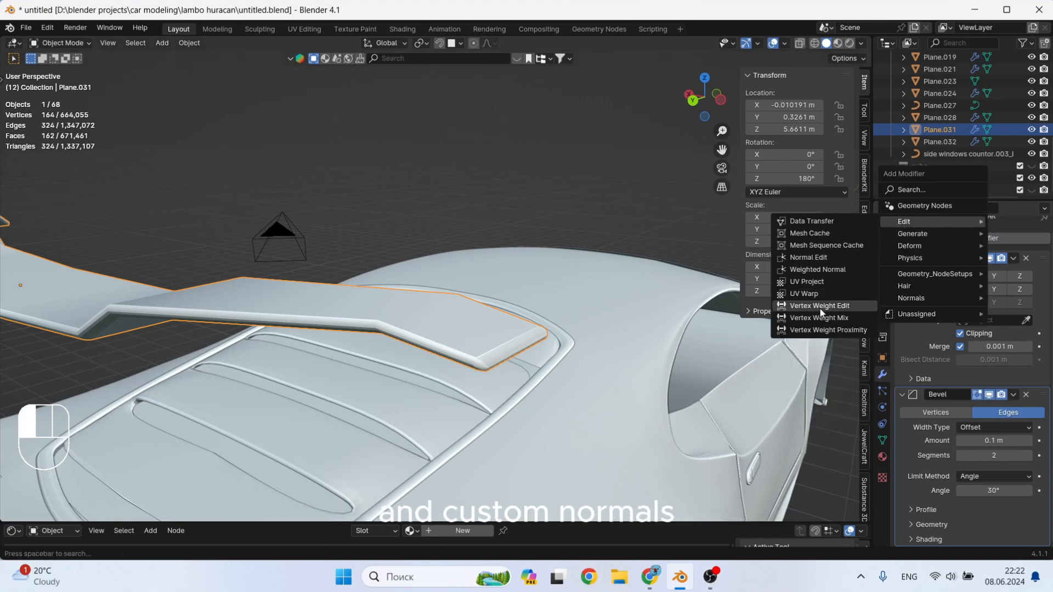
click(831, 269)
scroll(411, 367, down, 3)
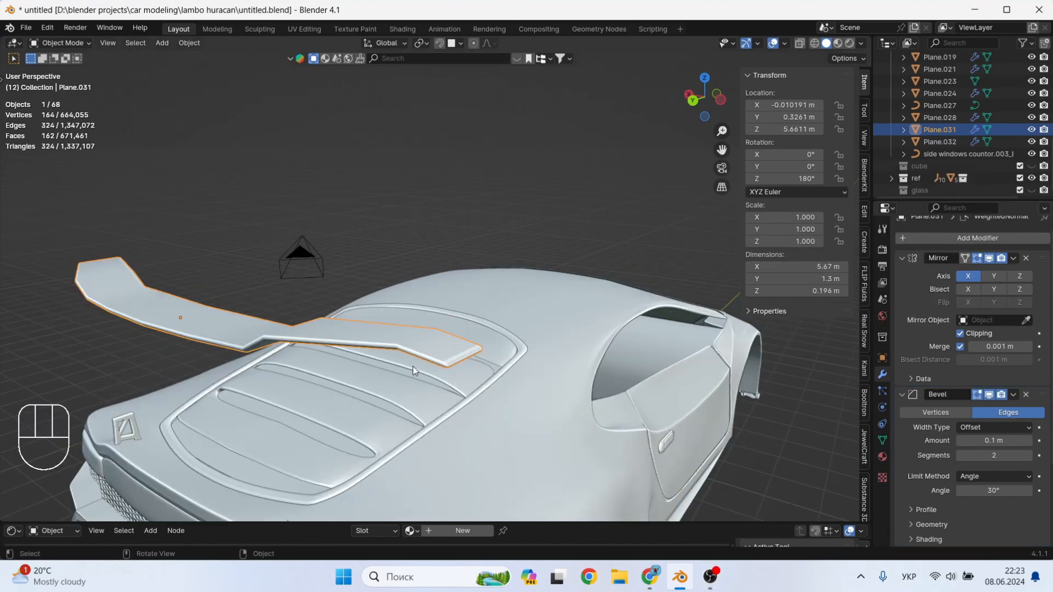
Lower the spoiler about 1.31 m along Z toward the support bracket on the rear deck.
shift+middle_drag(412, 366, 518, 312)
middle_drag(502, 268, 528, 255)
key(g)
key(z)
click(532, 393)
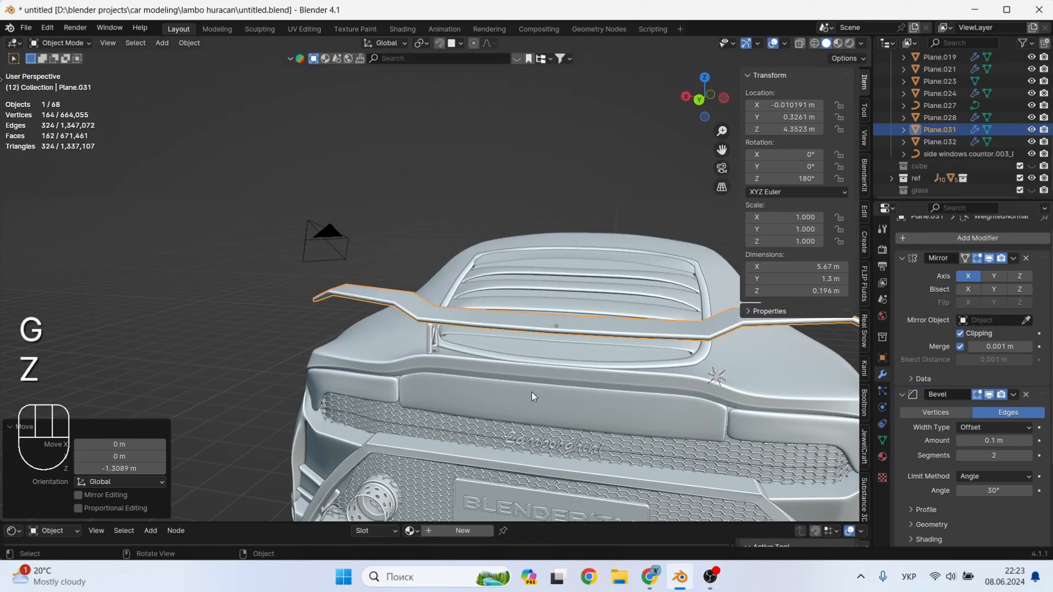
middle_drag(531, 393, 631, 344)
scroll(631, 344, up, 2)
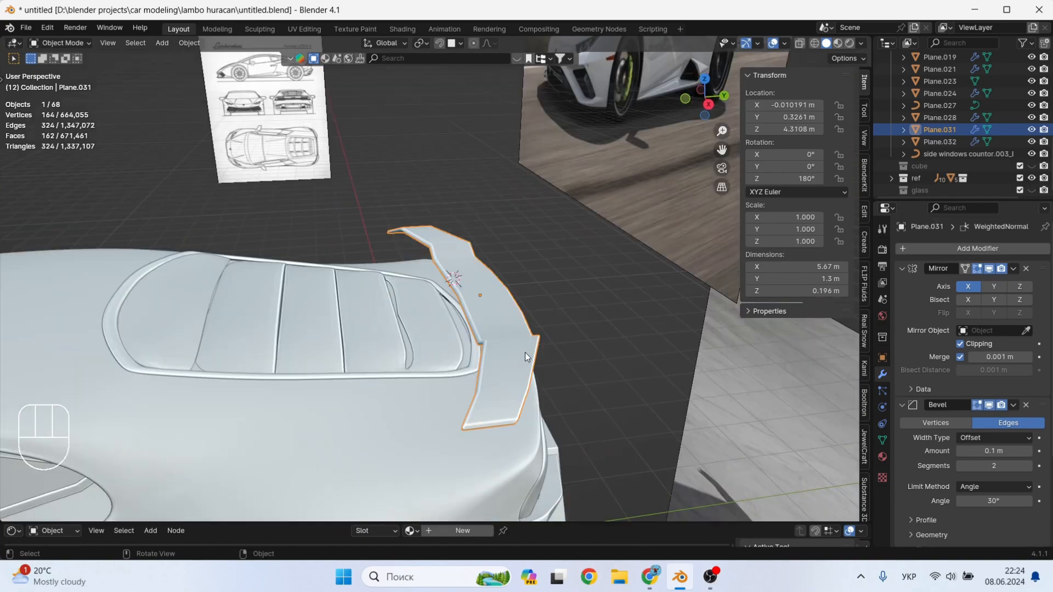
Inspect the spoiler's bevelled edges and its fit over the rear-deck support from several angles.
middle_drag(524, 352, 470, 322)
scroll(518, 361, up, 4)
key(Tab)
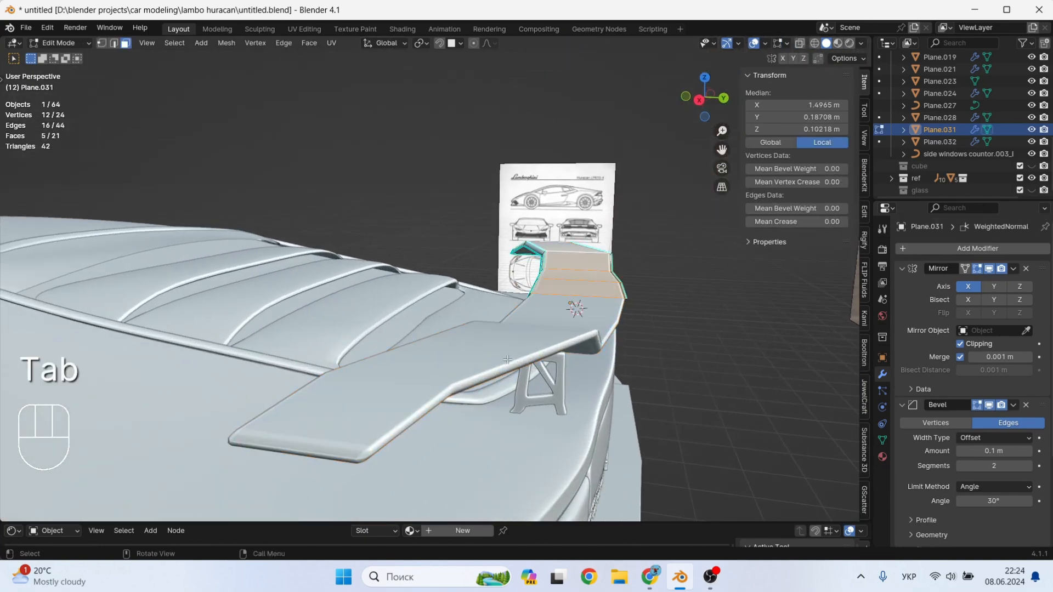
middle_drag(515, 218, 537, 241)
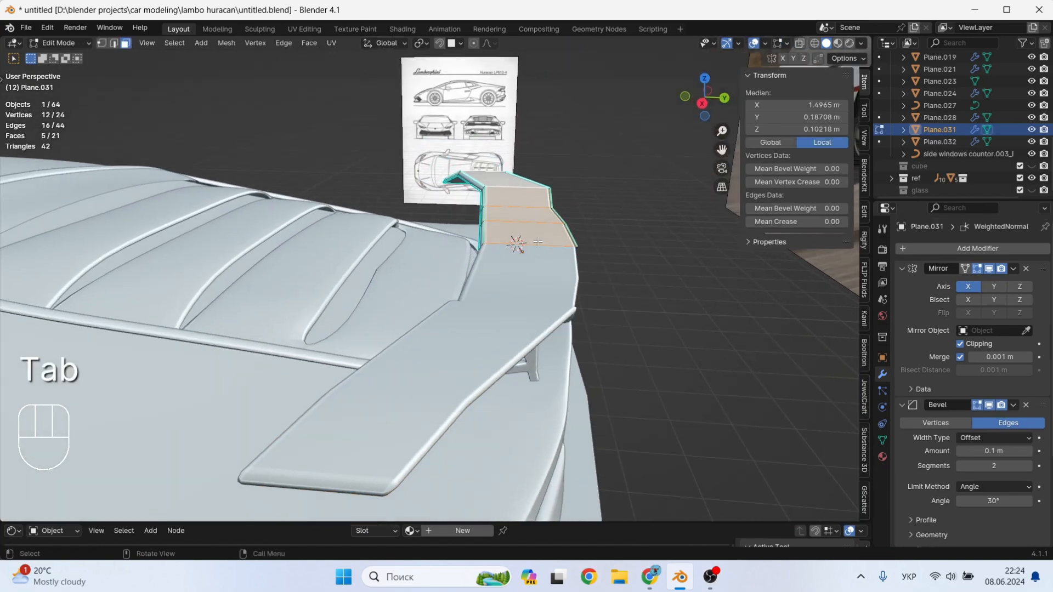
click(514, 203)
key(Tab)
middle_drag(514, 203, 555, 193)
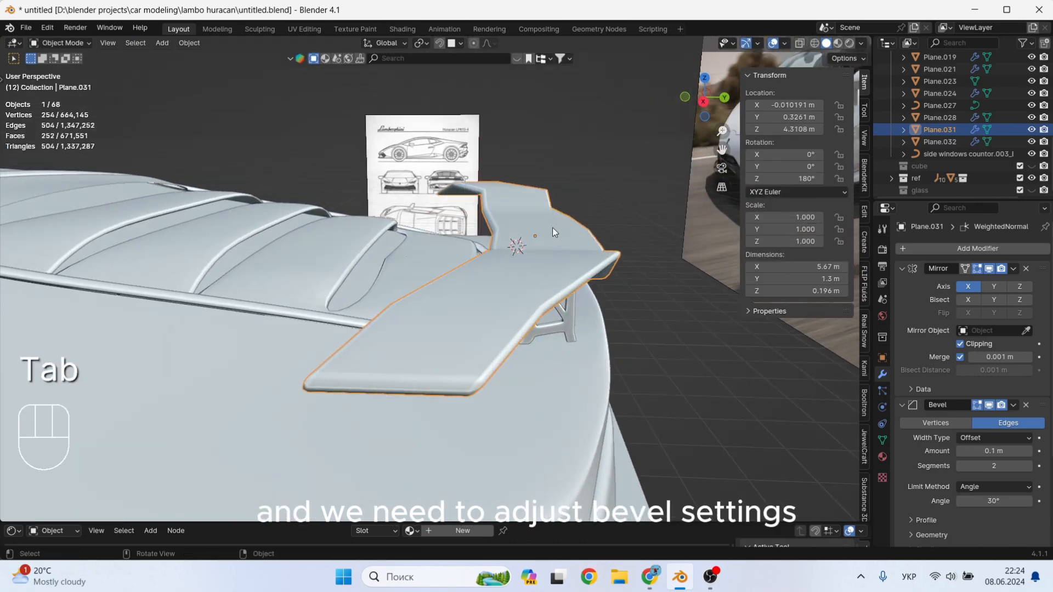
middle_drag(553, 231, 594, 265)
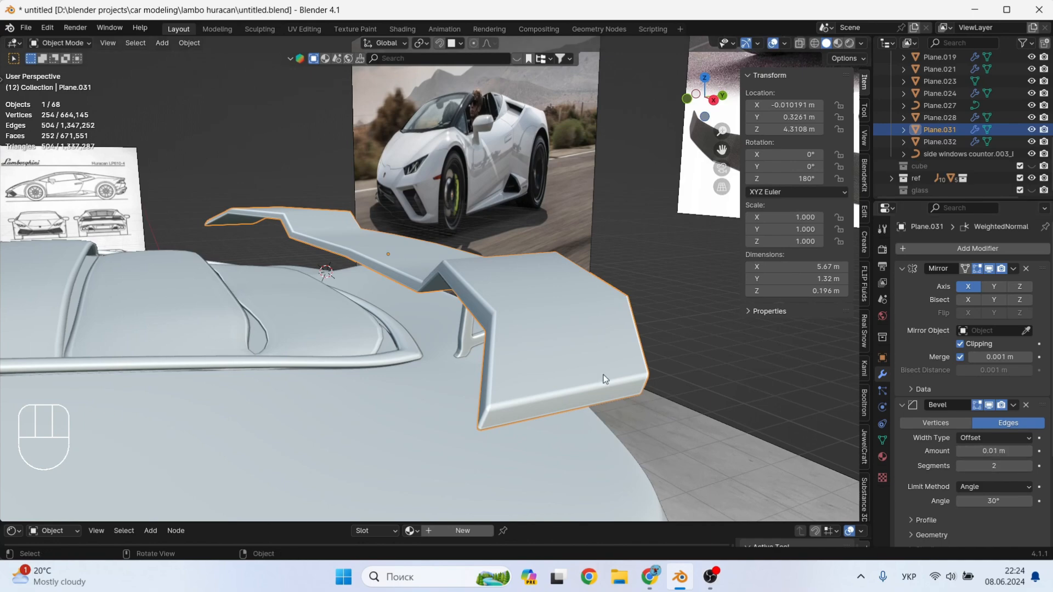
middle_drag(603, 378, 649, 324)
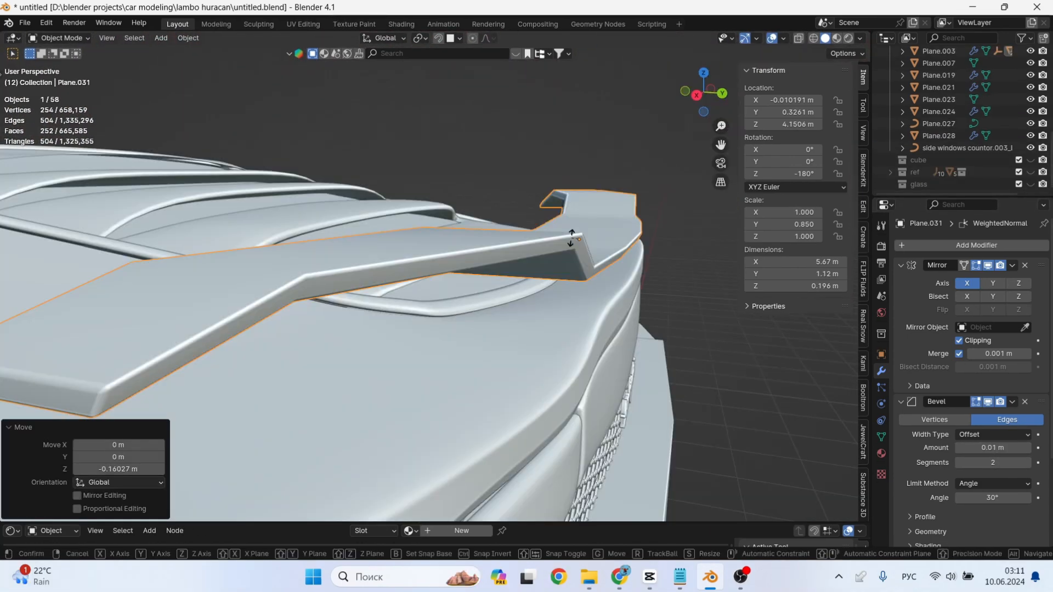
Turn the spoiler upside down by rotating it 180° about the global X axis.
text(r)
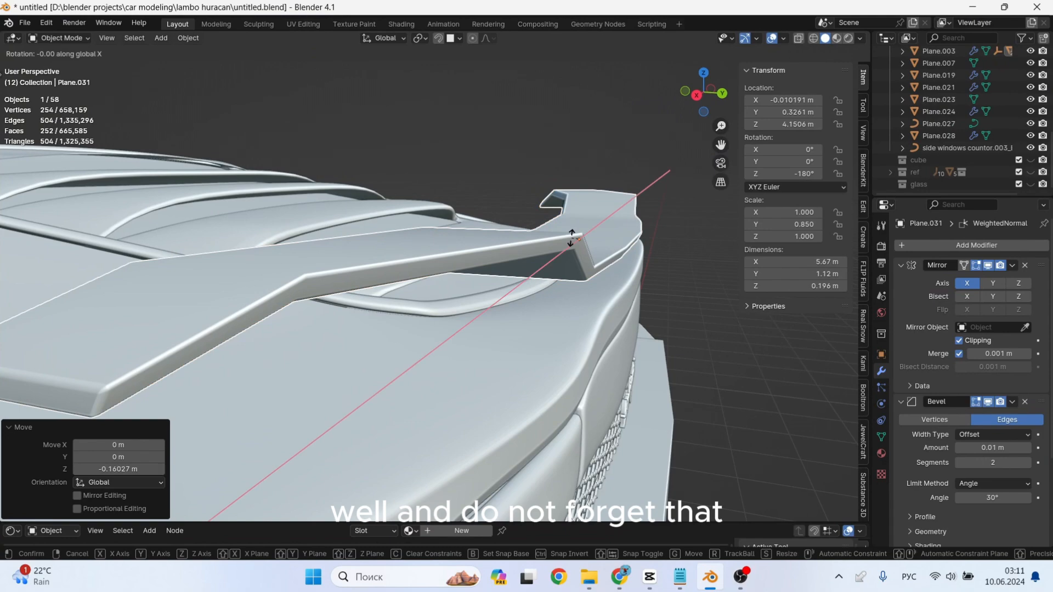
text(180)
key(Return)
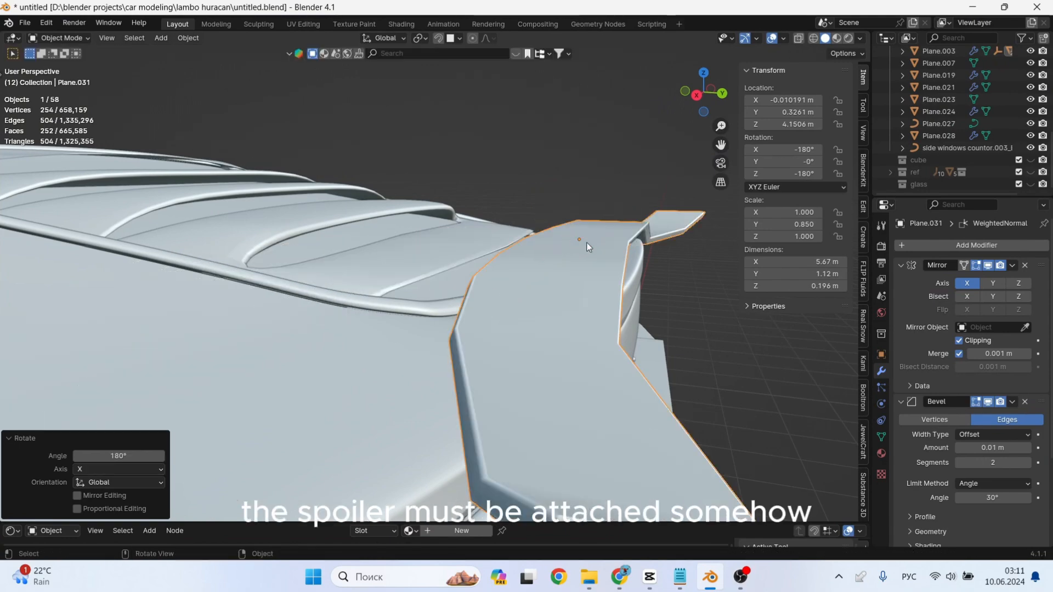
middle_drag(587, 247, 546, 255)
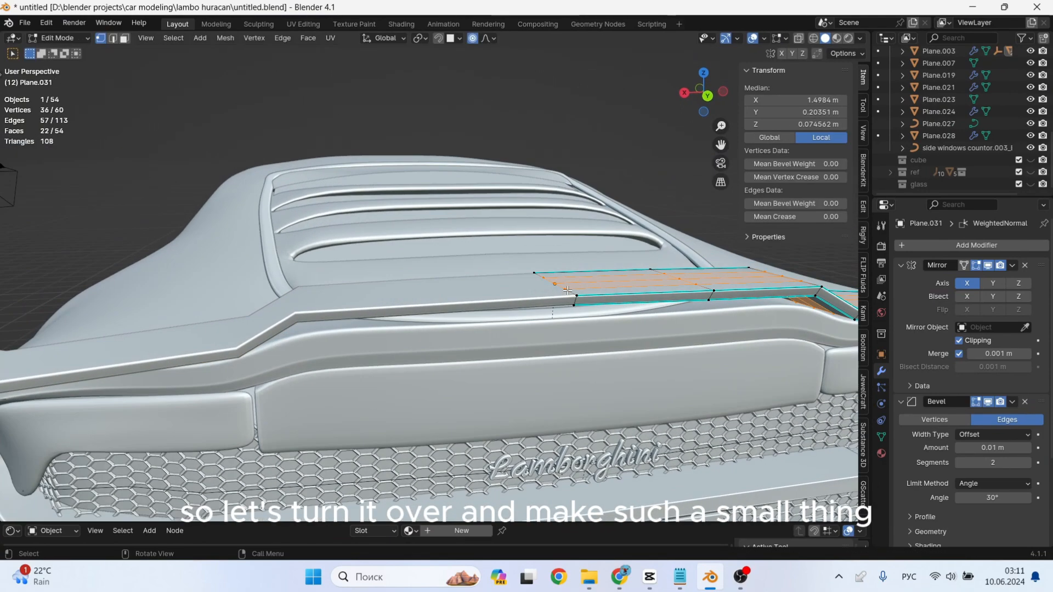
Add a loop cut across the spoiler's flat centre section, close to the bend, to bound a narrow strip.
middle_drag(568, 290, 555, 295)
scroll(631, 313, up, 2)
middle_drag(663, 316, 654, 322)
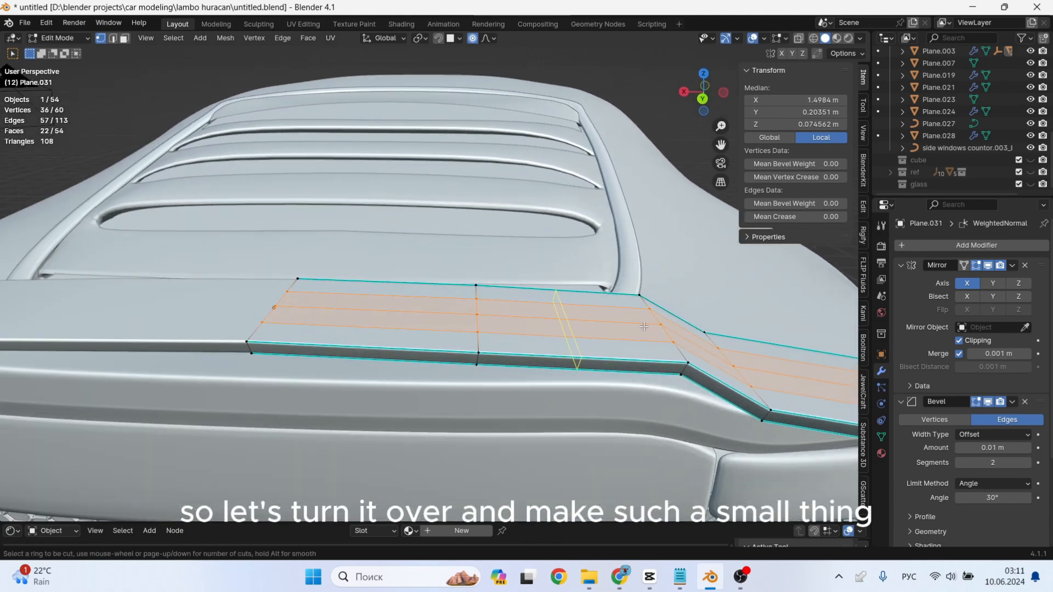
click(620, 329)
click(667, 327)
Extrude the narrow strip of underside faces beside the bend about 0.38 m along Z as a mounting fin.
key(3)
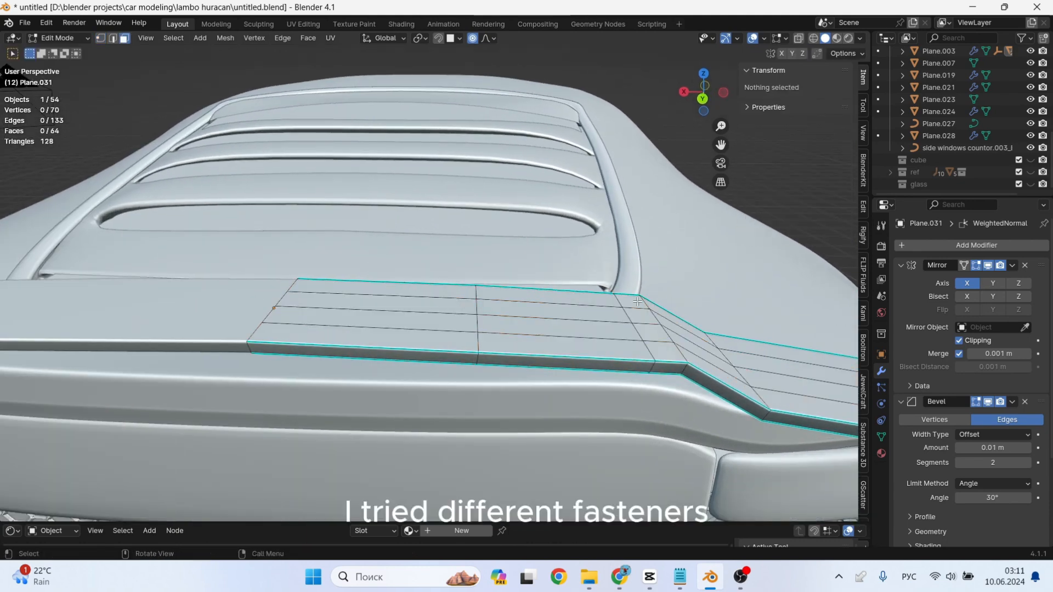
click(630, 302)
shift+click(639, 317)
shift+click(653, 333)
key(e)
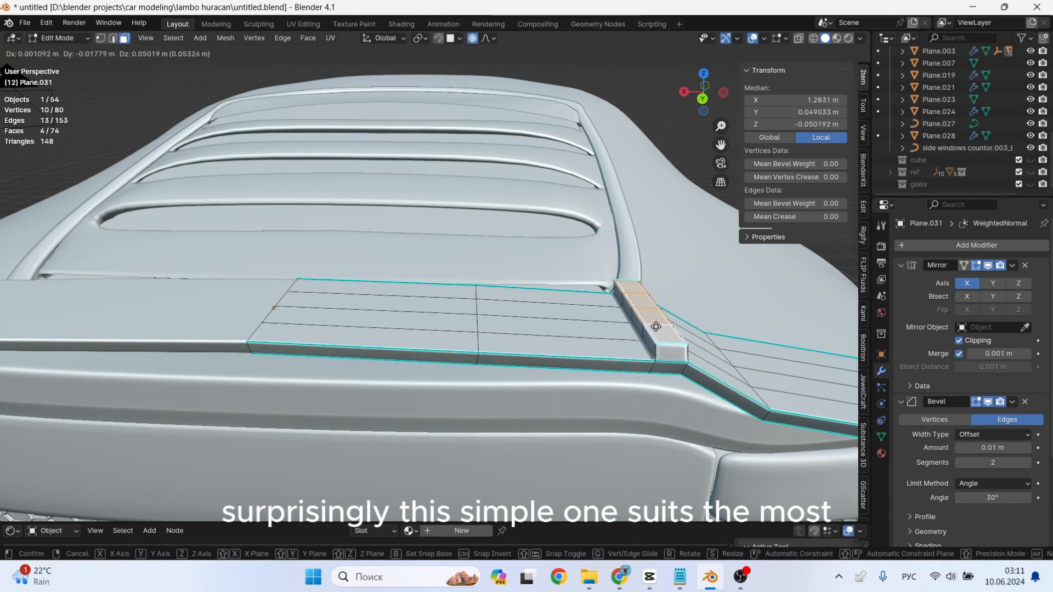
key(z)
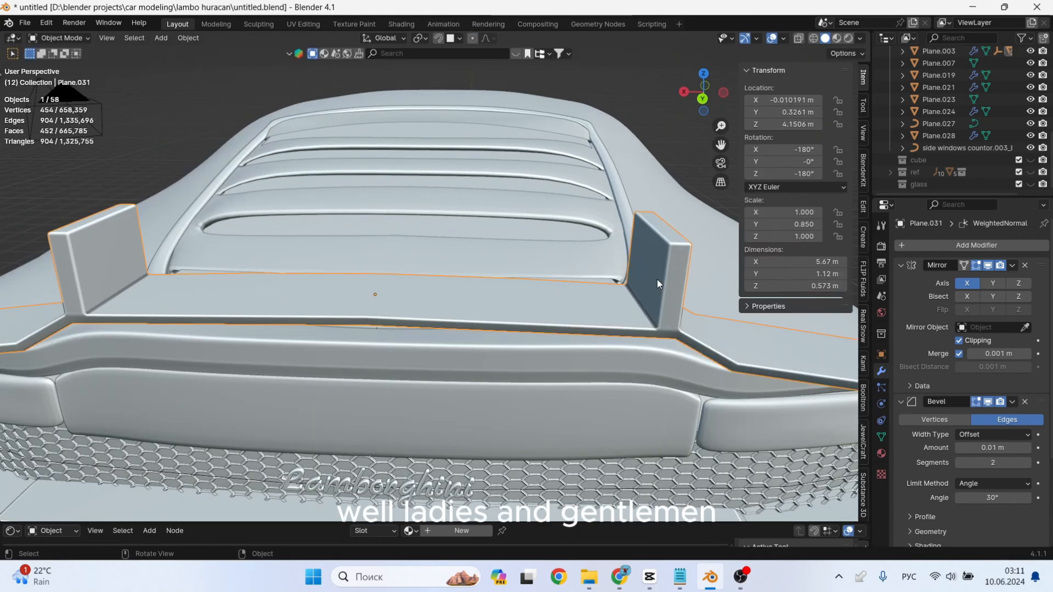
Flip the spoiler with its mounting fins upright again, rotating it 180° about the global X axis.
text(rx)
text(180)
key(Return)
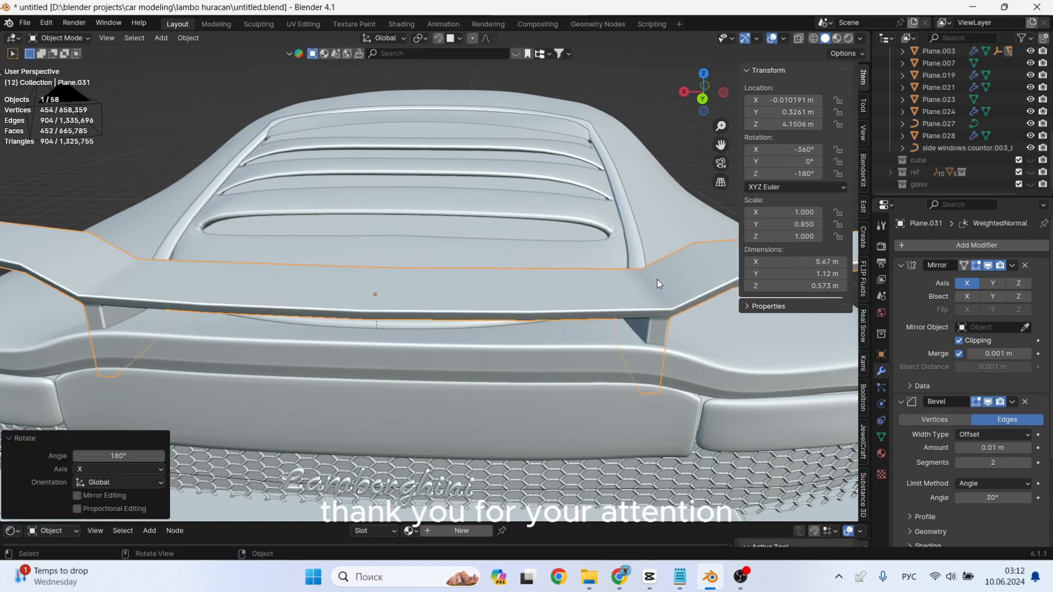
Move the spoiler's centre section and mounting fin about -0.17 m along X with proportional editing, and return to Object Mode.
middle_drag(657, 278, 642, 250)
key(Tab)
key(alt+z)
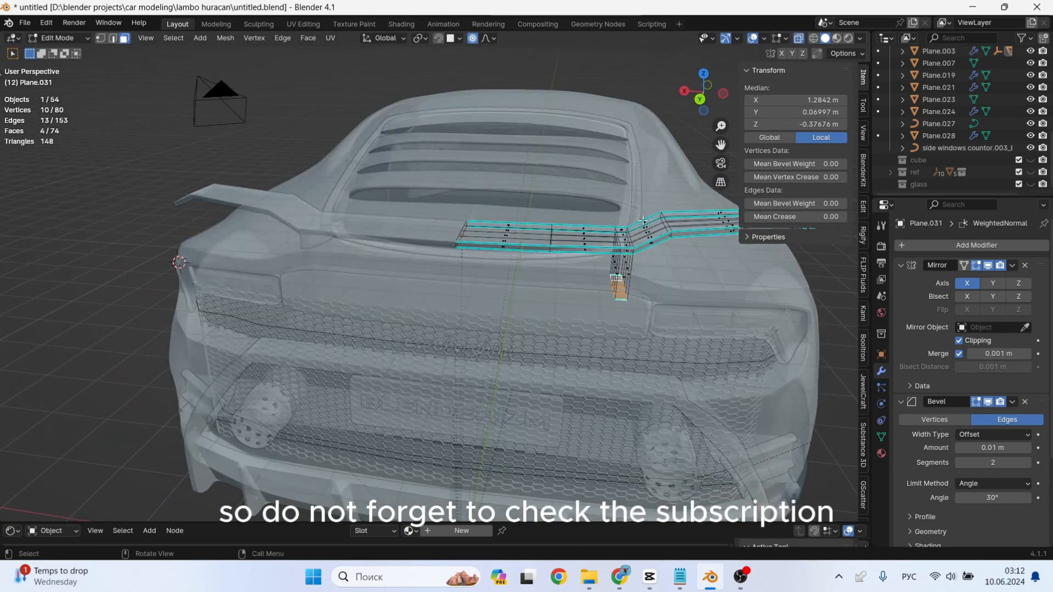
drag(622, 230, 419, 344)
key(g)
key(x)
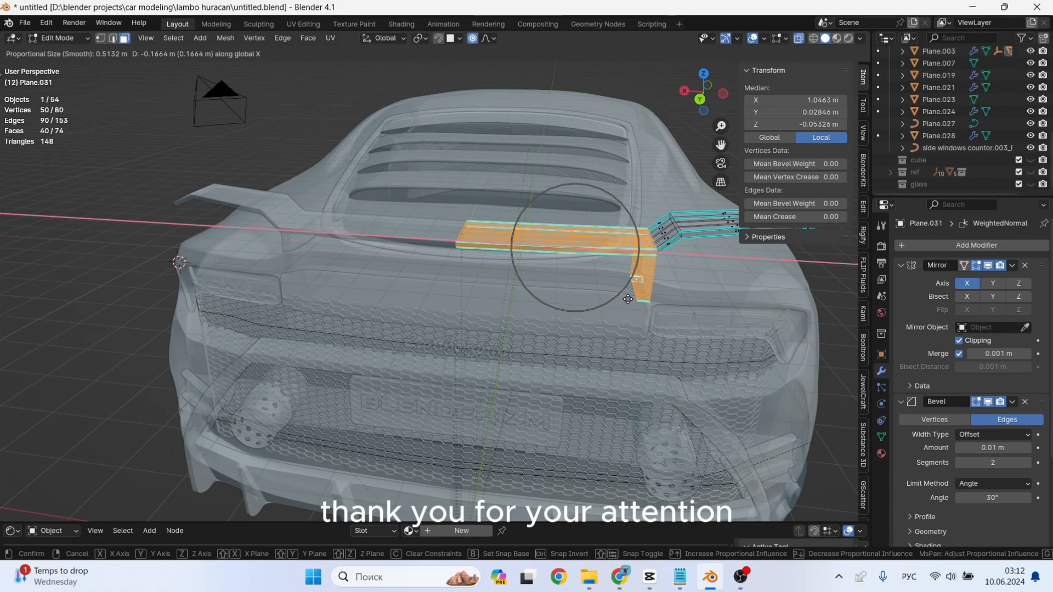
click(628, 298)
middle_drag(696, 296, 636, 285)
key(Tab)
key(alt+z)
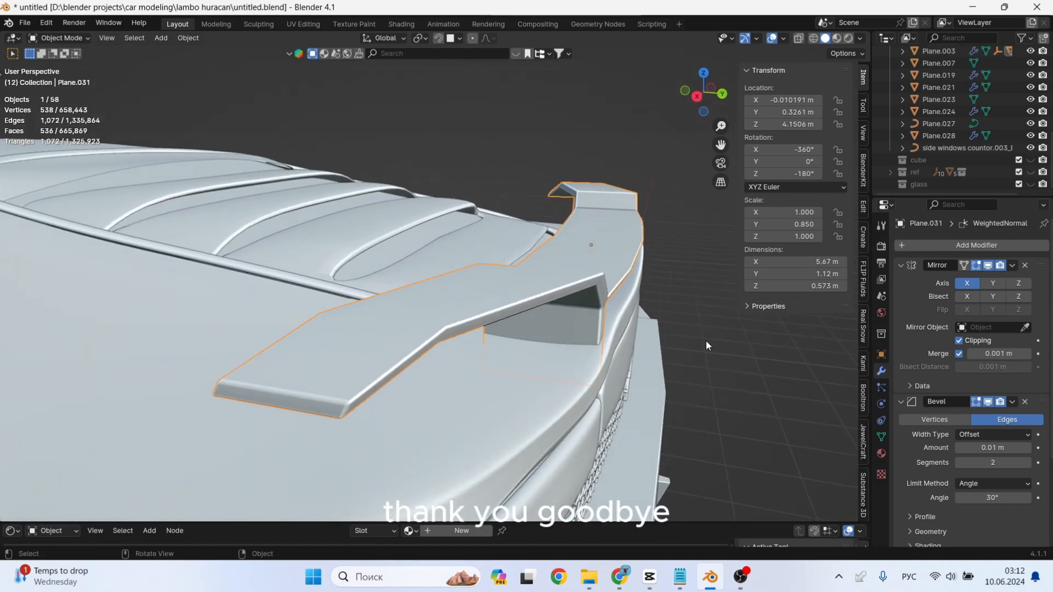
middle_drag(706, 341, 685, 332)
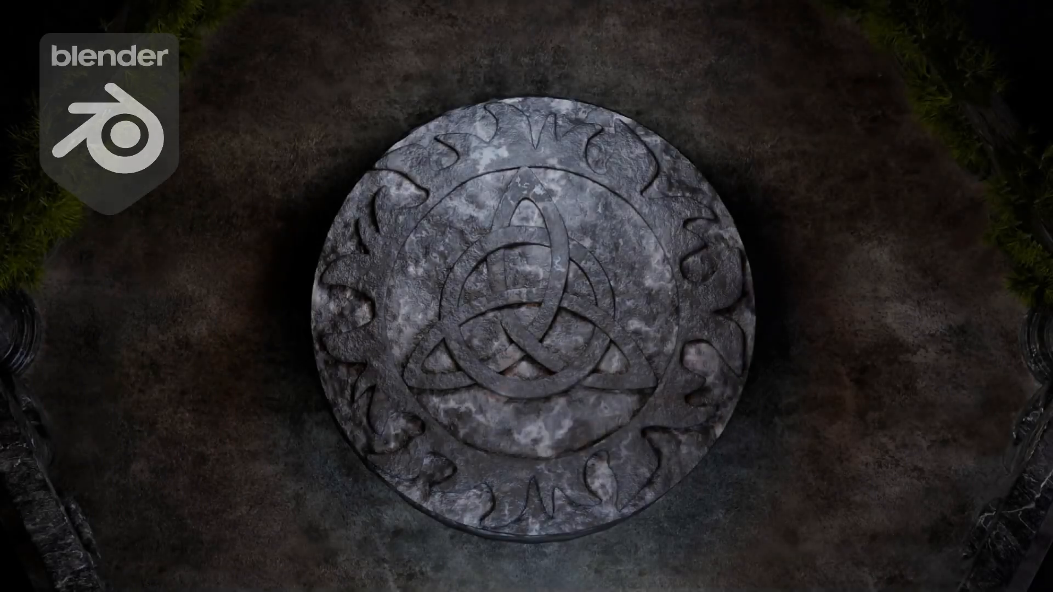